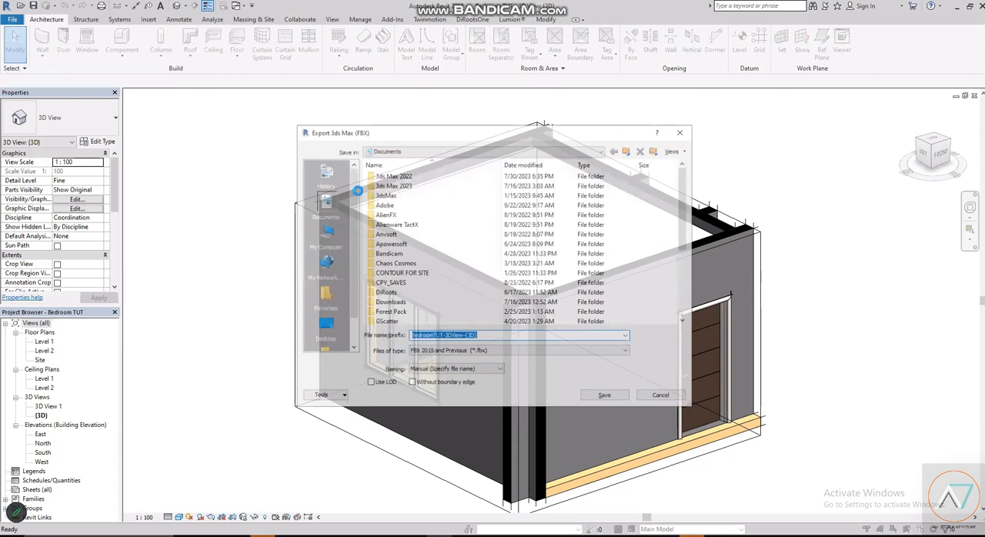
- Set the FBX export's save location to E:\EASYARCHI\Documents\New folder
scroll(516, 195, "down", 4)
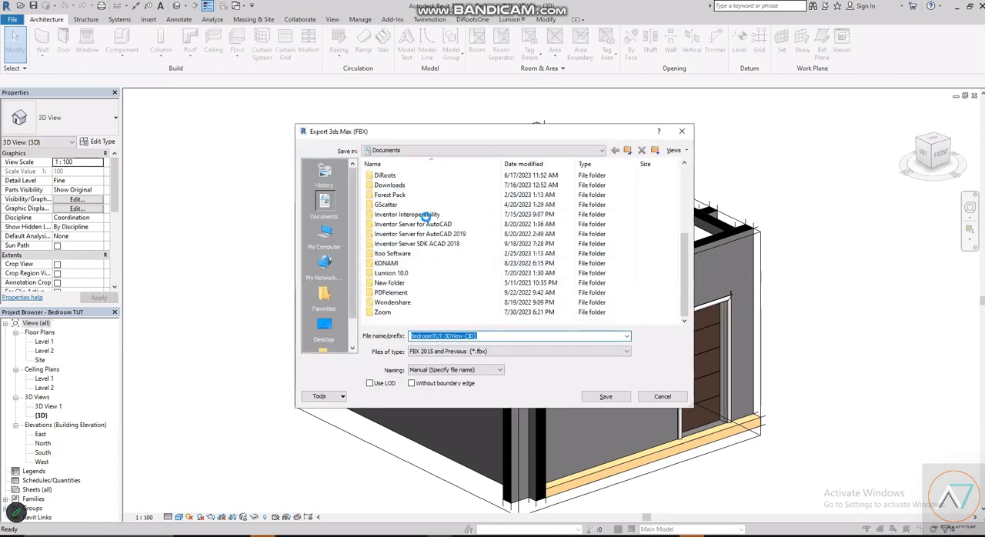
left_click(462, 150)
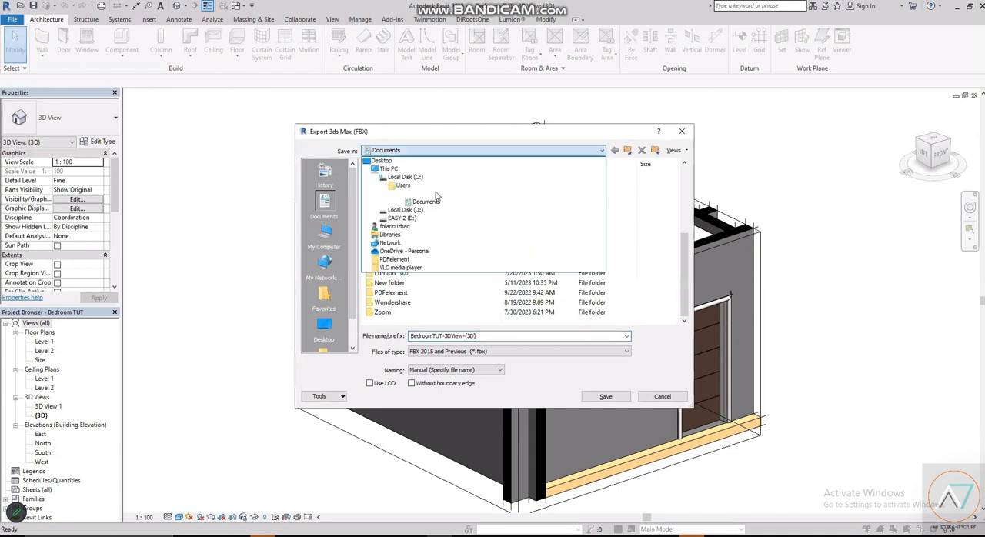
left_click(435, 195)
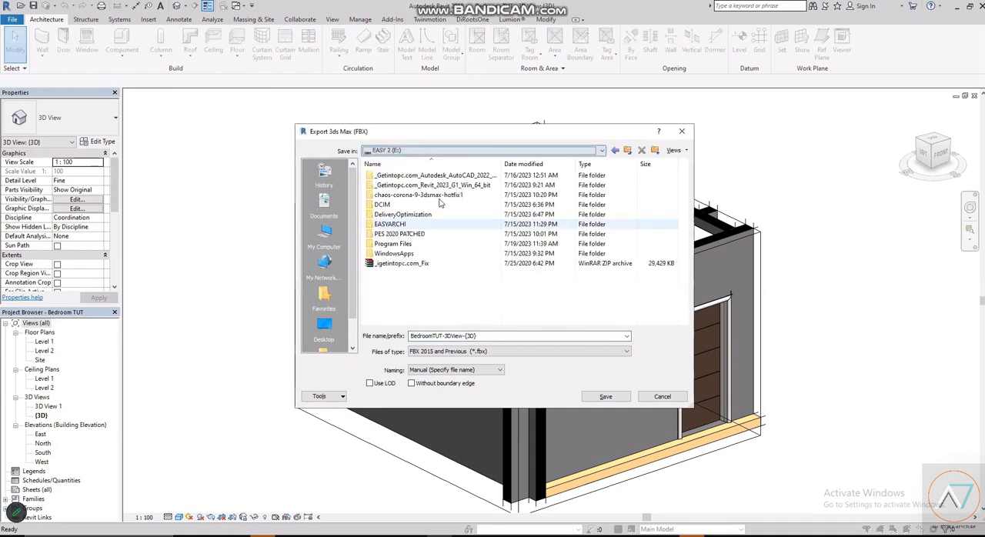
double_click(385, 176)
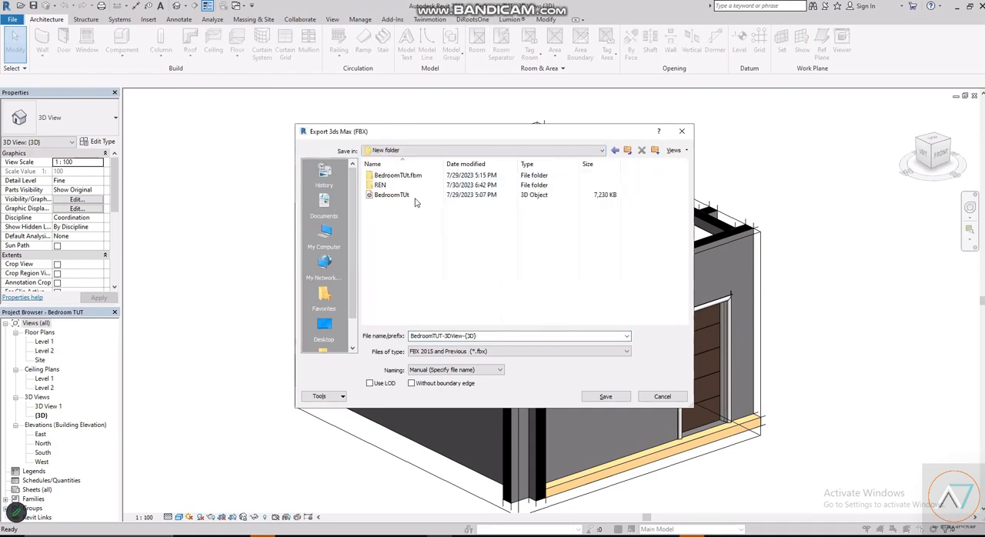
- Export the 3D view as BedroomTUt.fbx in FBX 2015 and Previous format, replacing the existing file
left_click(414, 196)
left_click(415, 196)
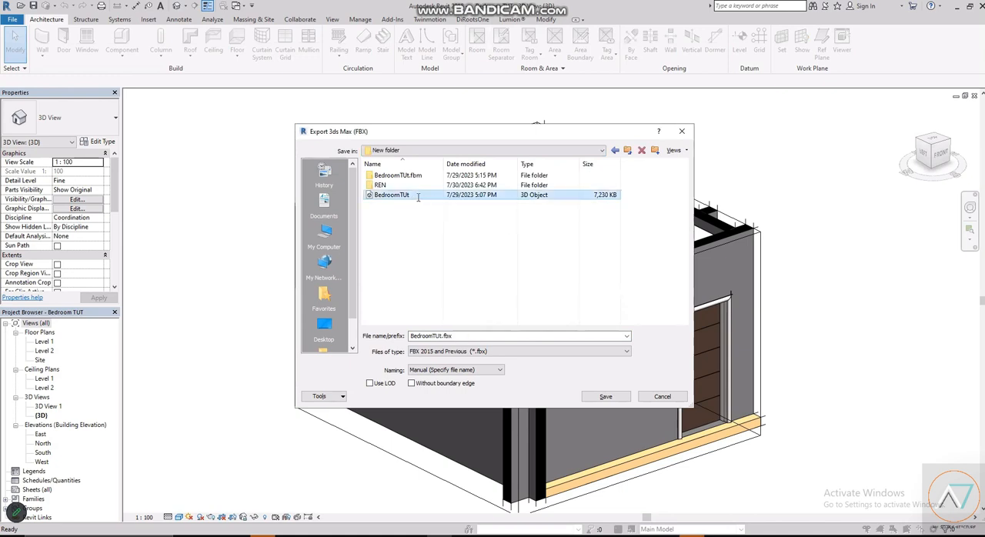
left_click(442, 333)
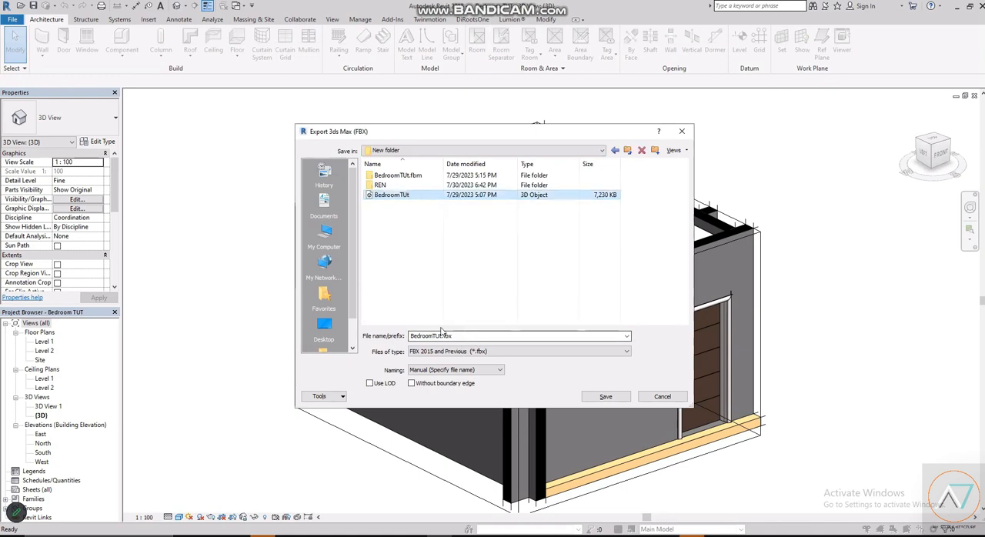
left_click(417, 196)
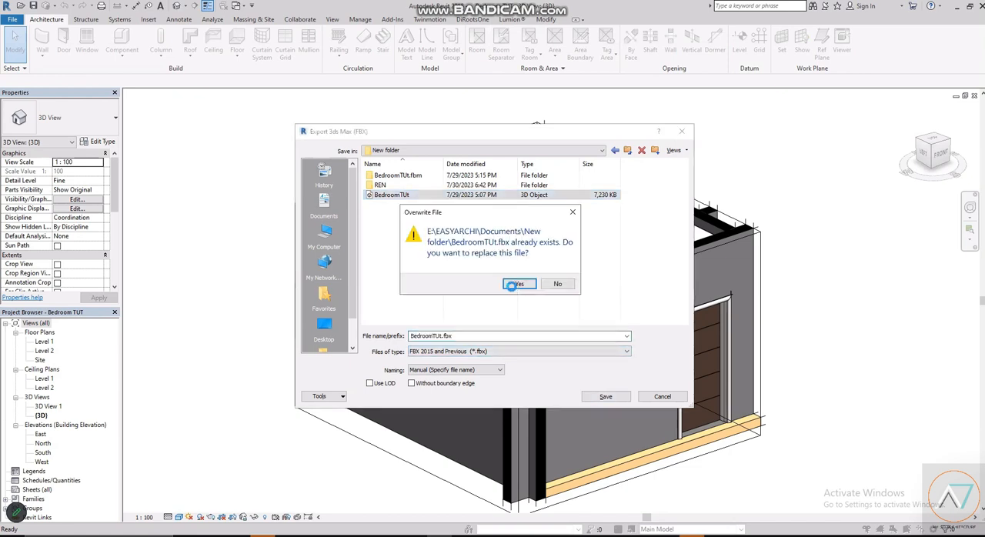
left_click(512, 283)
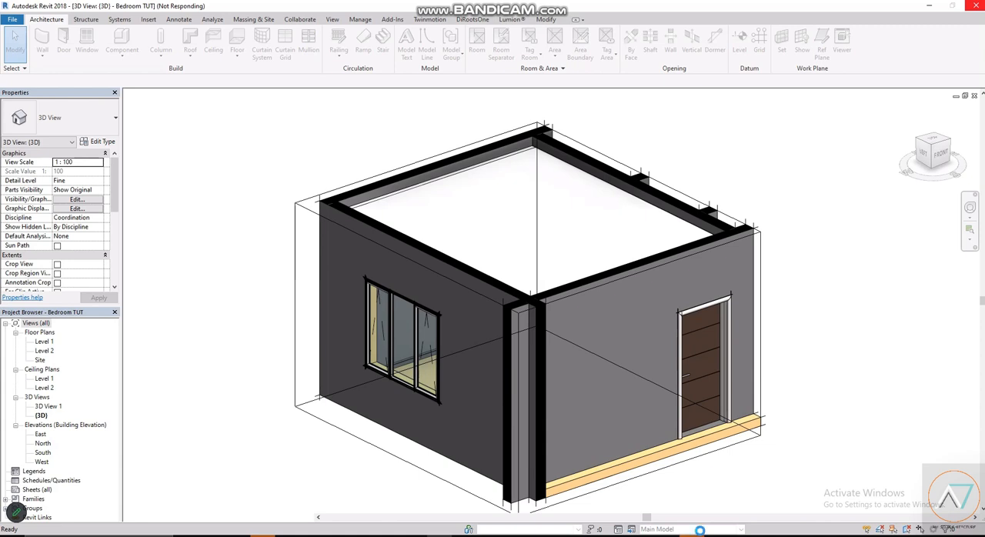
- Switch to Photos and examine the reference bedroom photo's furniture, wall frames, lamp, door and carpet
mouse_move(717, 535)
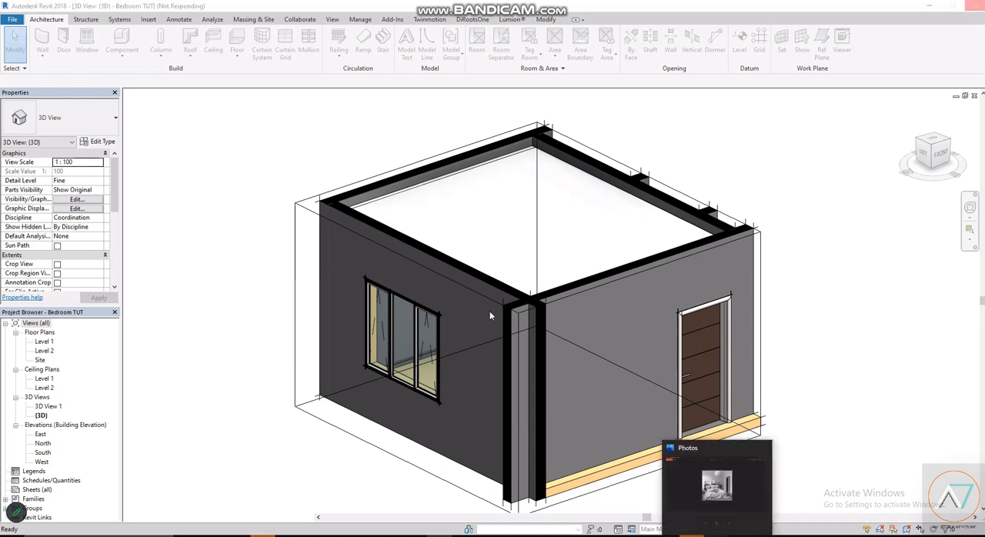
scroll(532, 291, "up", 1)
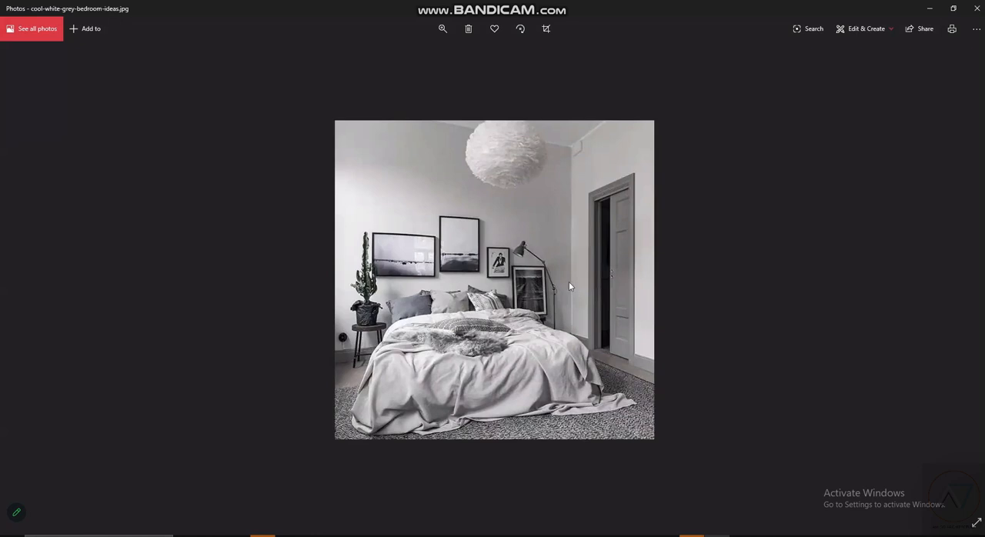
scroll(550, 412, "up", 2)
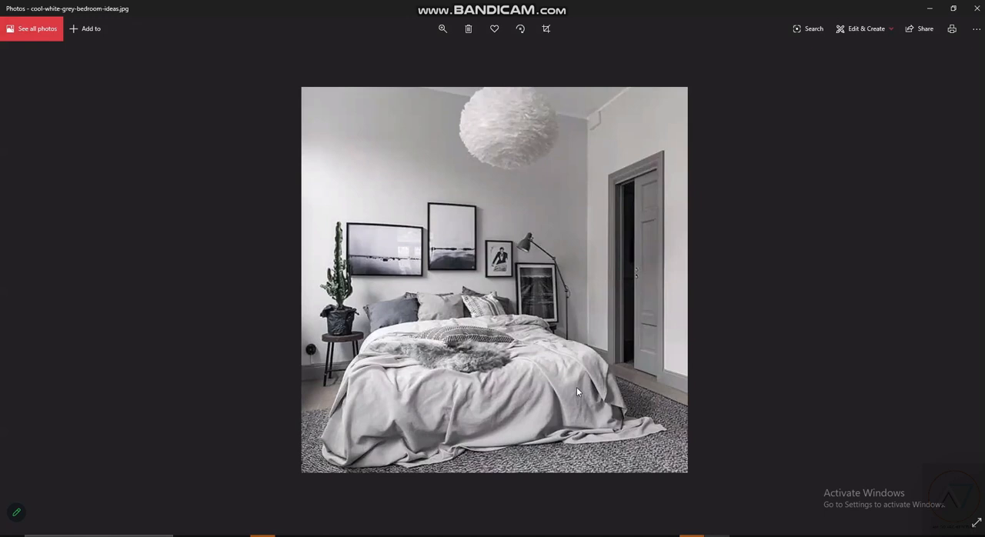
scroll(446, 308, "down", 1)
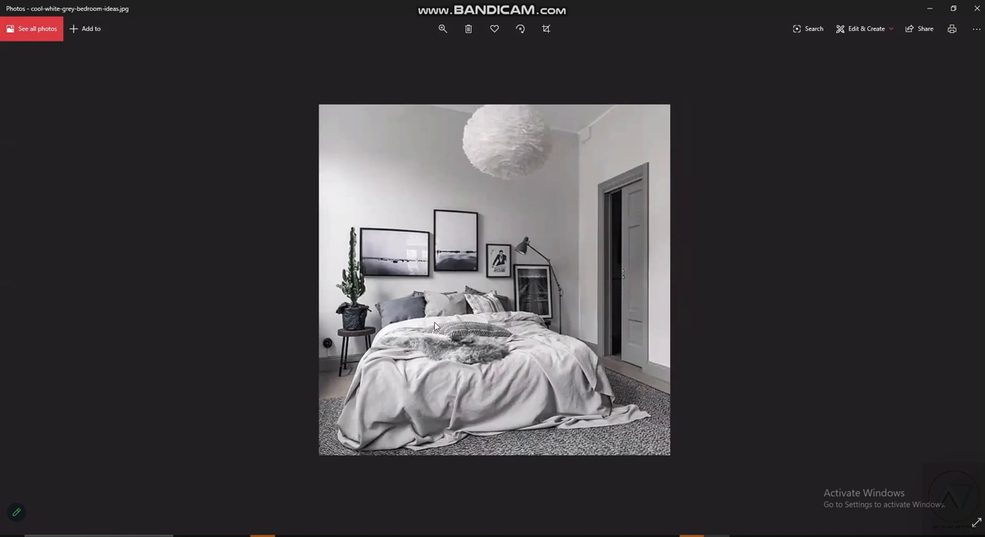
scroll(455, 377, "up", 1)
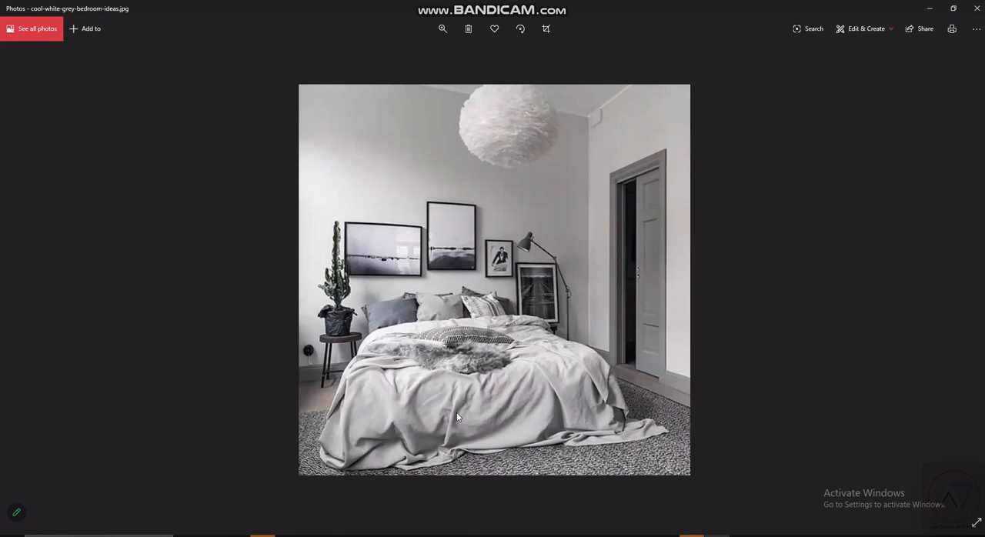
scroll(457, 417, "up", 1)
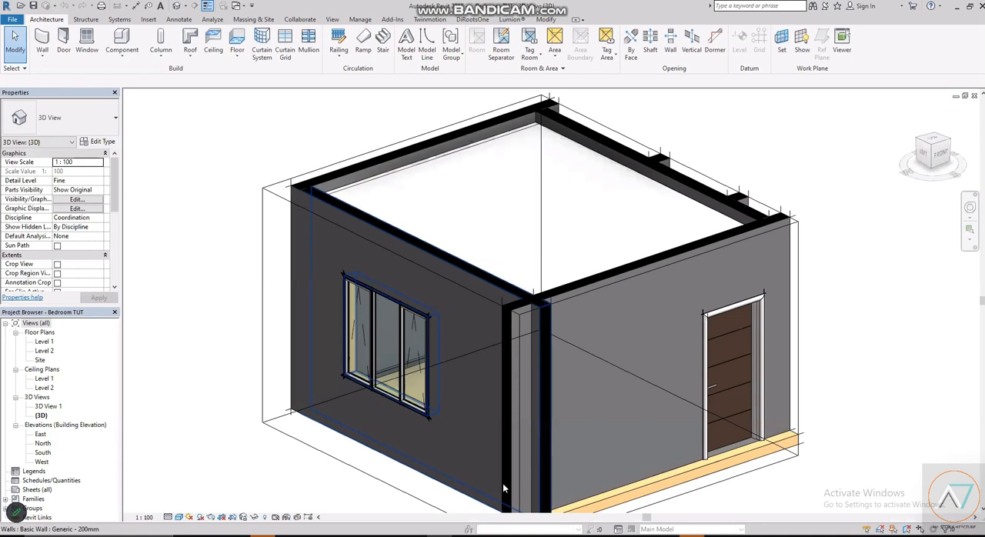
scroll(133, 365, "down", 1)
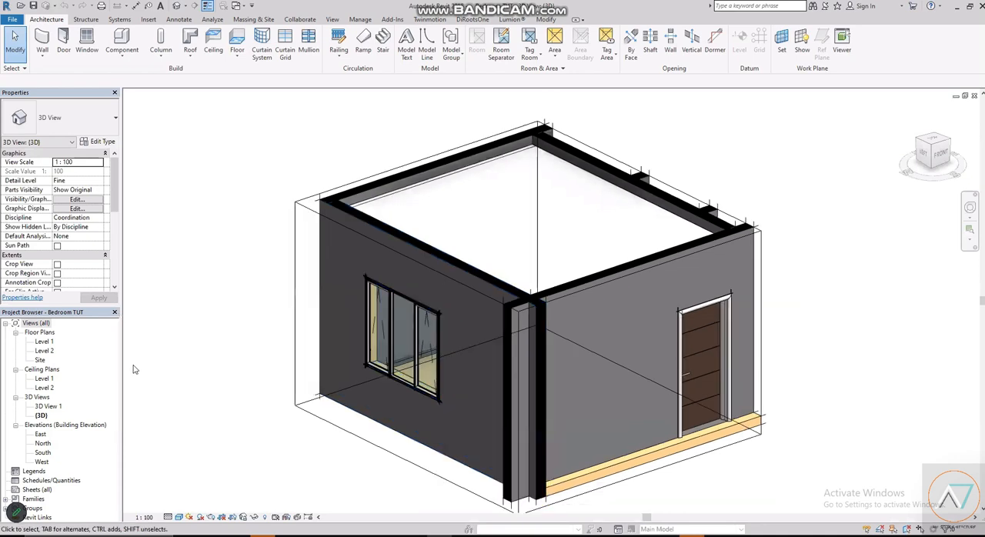
scroll(169, 335, "up", 2)
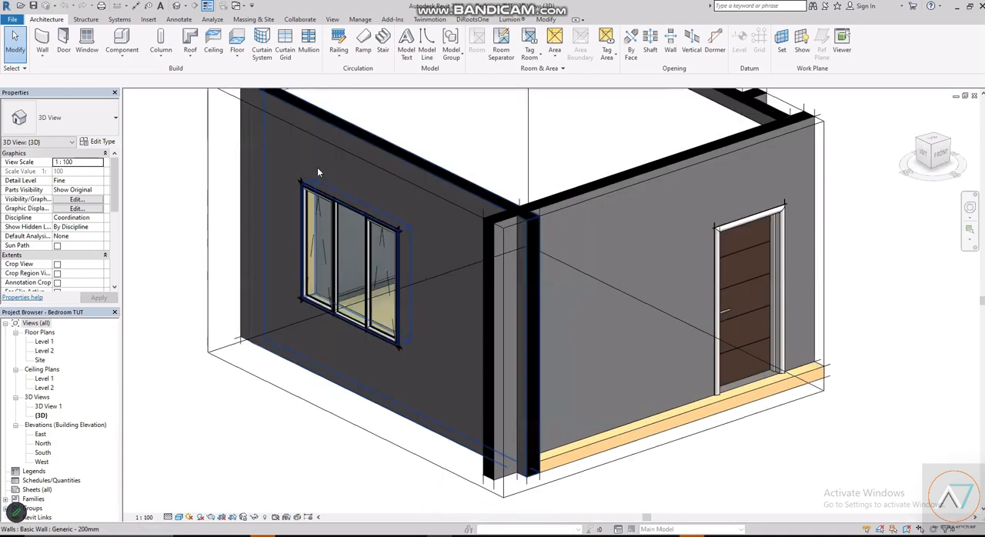
scroll(523, 308, "up", 2)
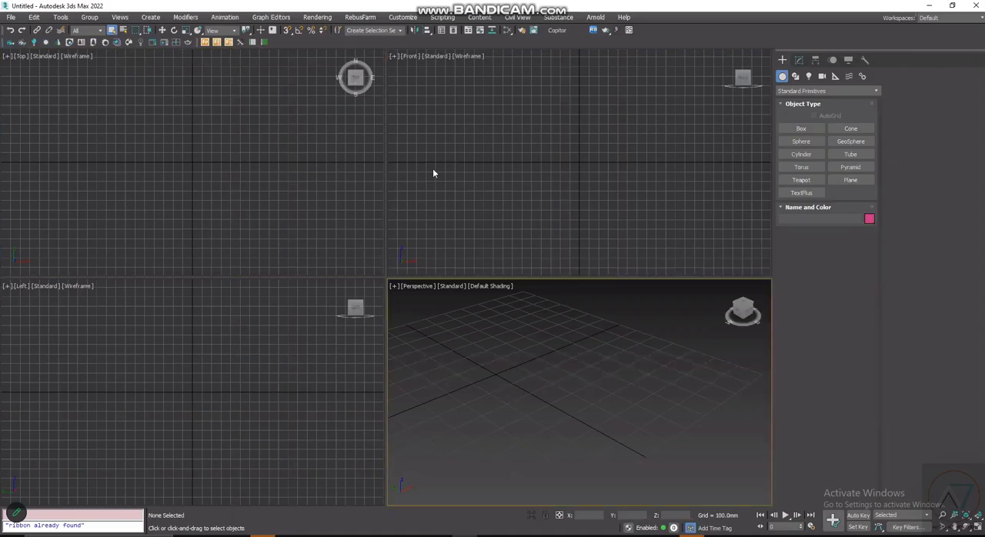
- Switch to 3ds Max and look over the Top, Front, Left and Perspective viewports by activating them in turn
left_click(224, 380)
left_click(222, 236)
left_click(542, 240)
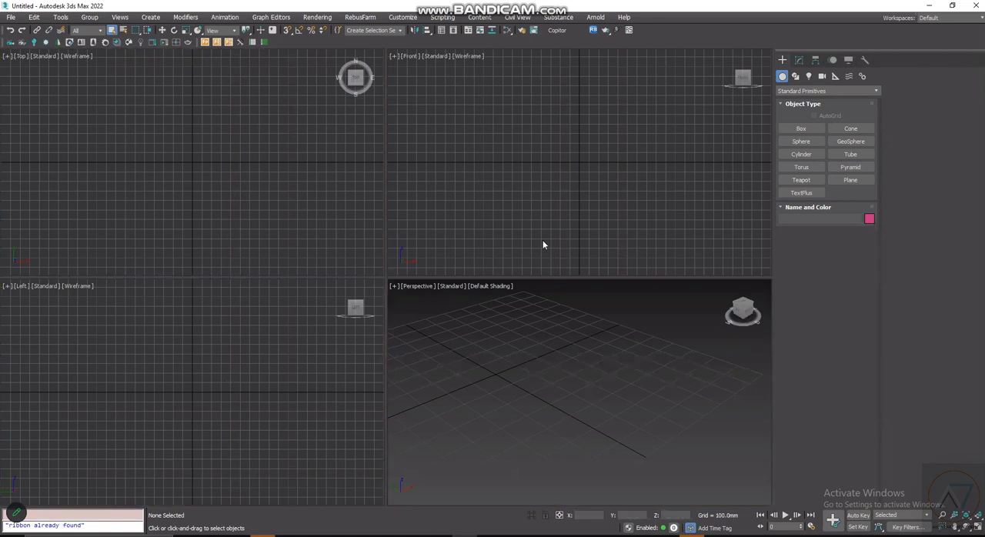
left_click(529, 379)
left_click(537, 199)
left_click(281, 330)
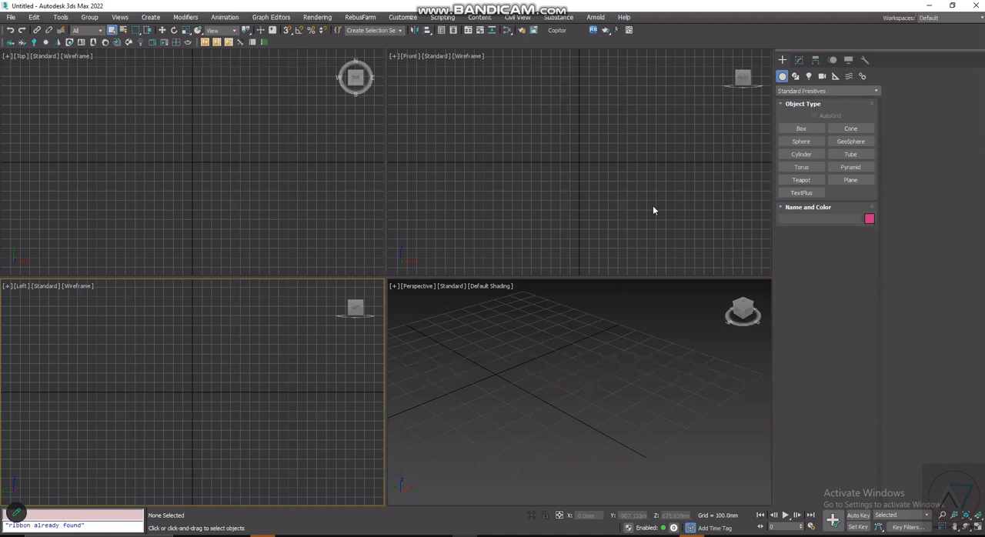
left_click(550, 223)
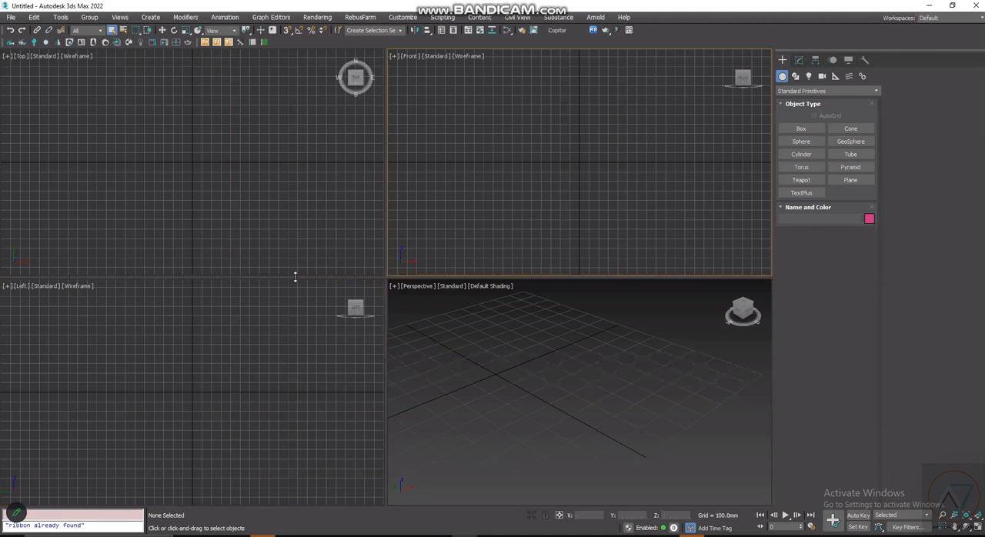
left_click(171, 225)
left_click(489, 192)
- Display the viewport layout tabs and apply the standard layout with two side-by-side viewports
right_click(796, 47)
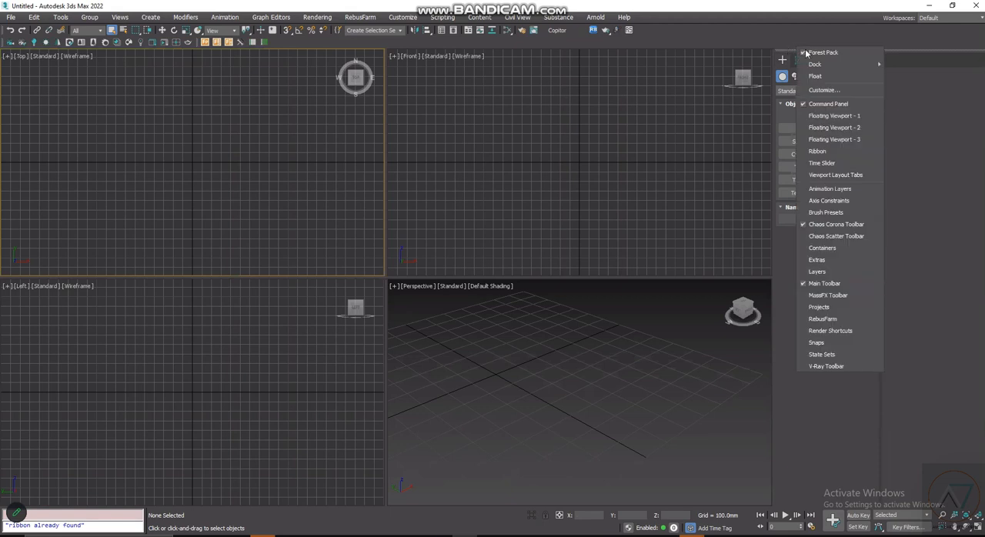
left_click(806, 53)
right_click(880, 218)
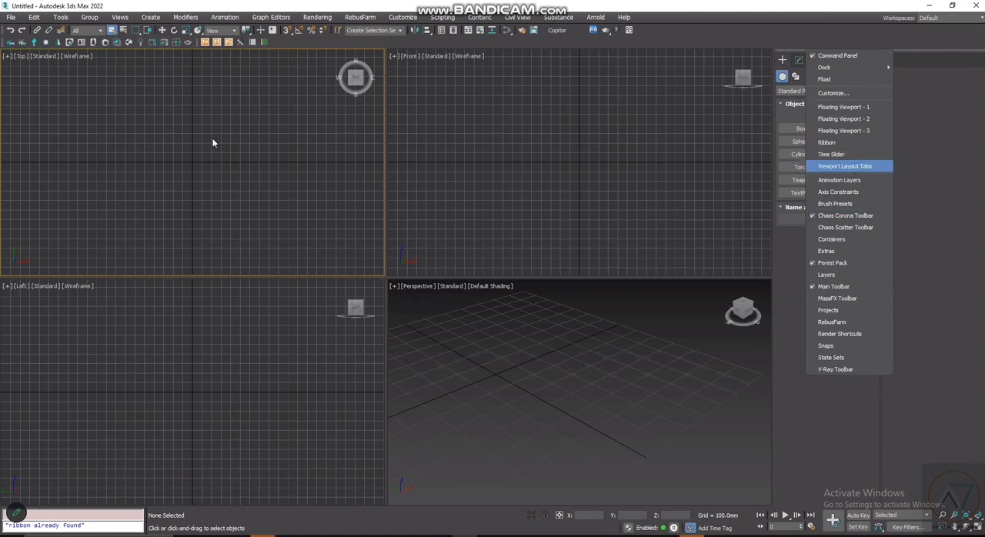
left_click(845, 167)
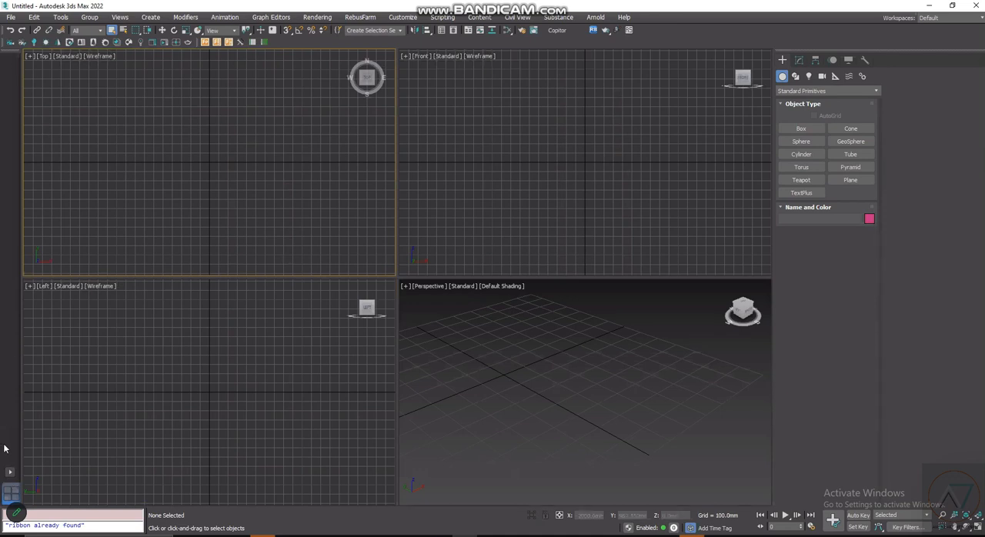
left_click(10, 473)
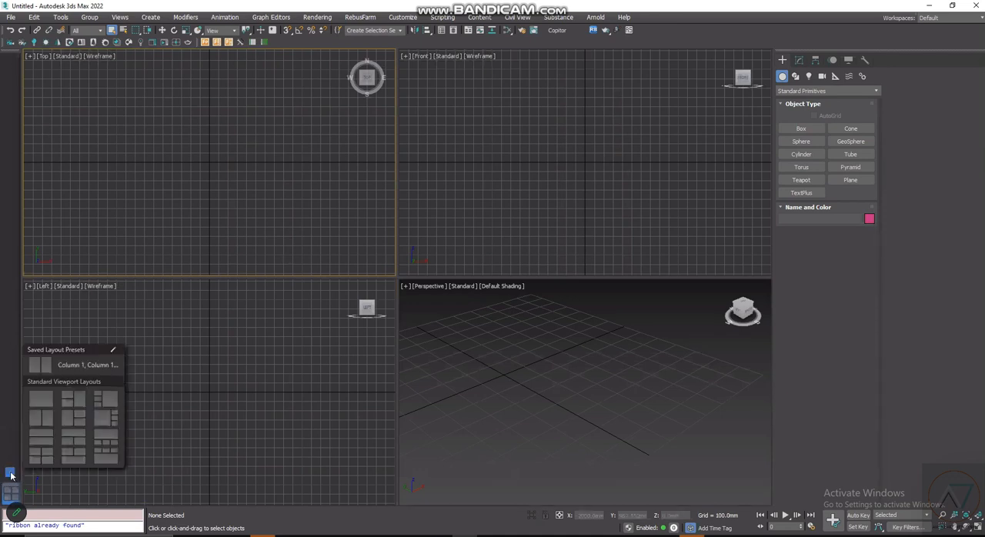
left_click(39, 419)
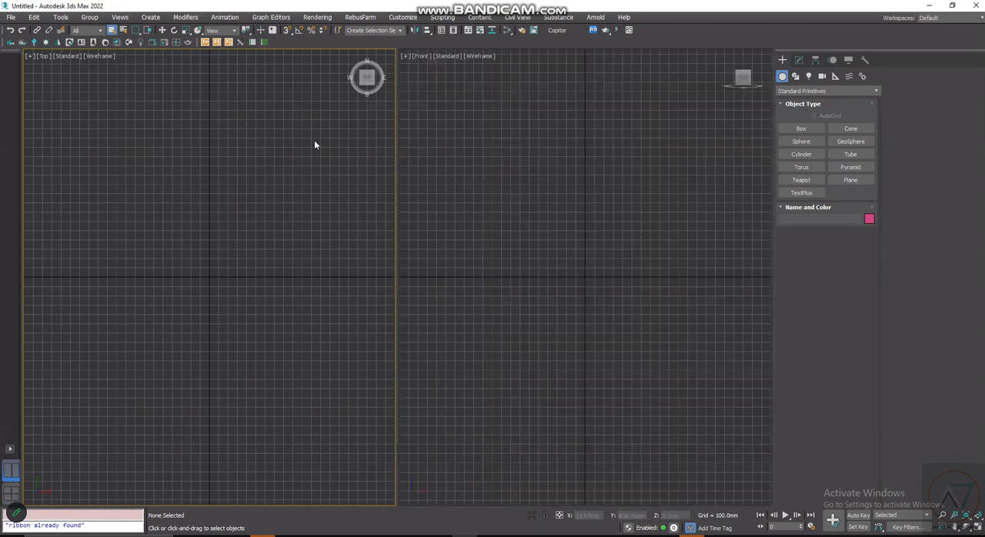
- Widen the Front viewport at the expense of the Top viewport and hide the viewport layout tabs
left_click(647, 264)
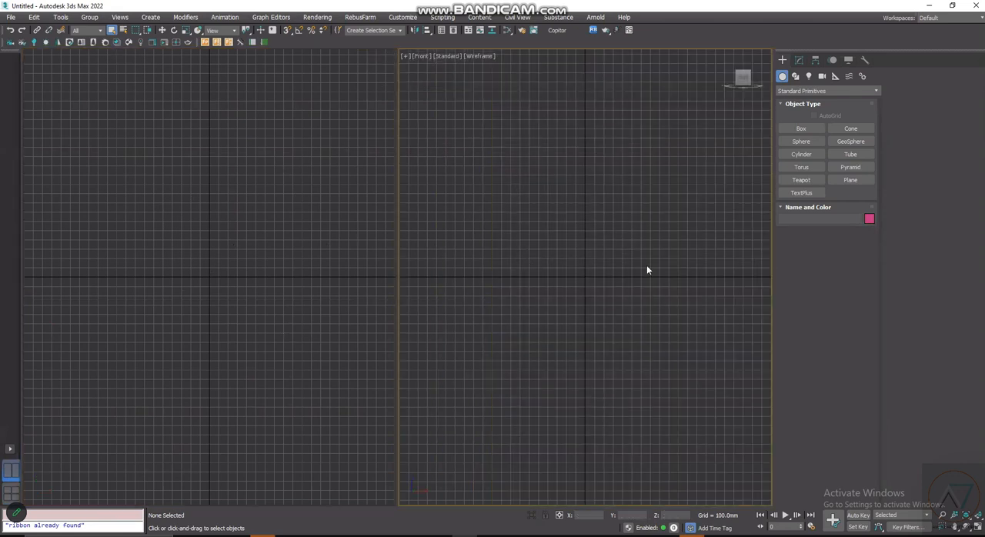
left_click_drag(399, 236, 313, 251)
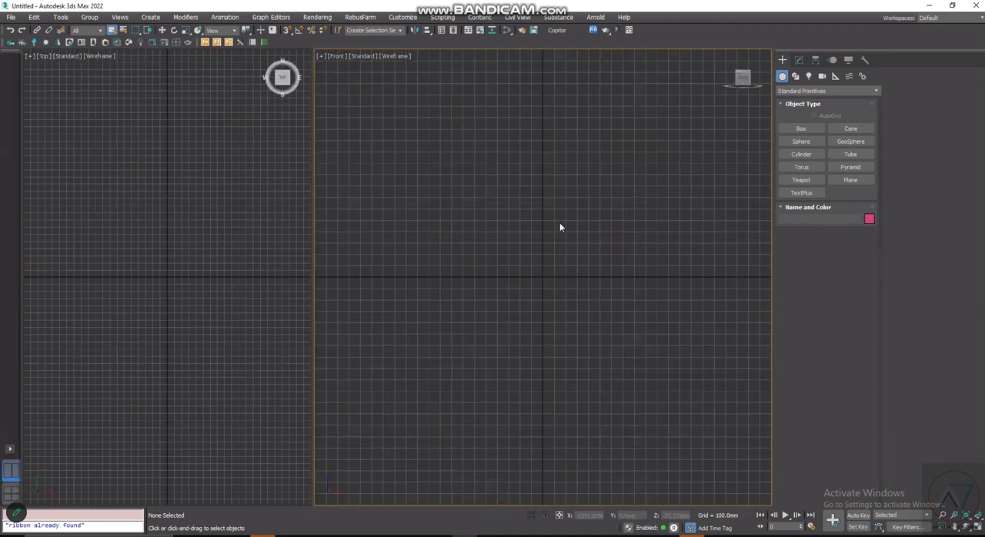
right_click(11, 50)
left_click(55, 275)
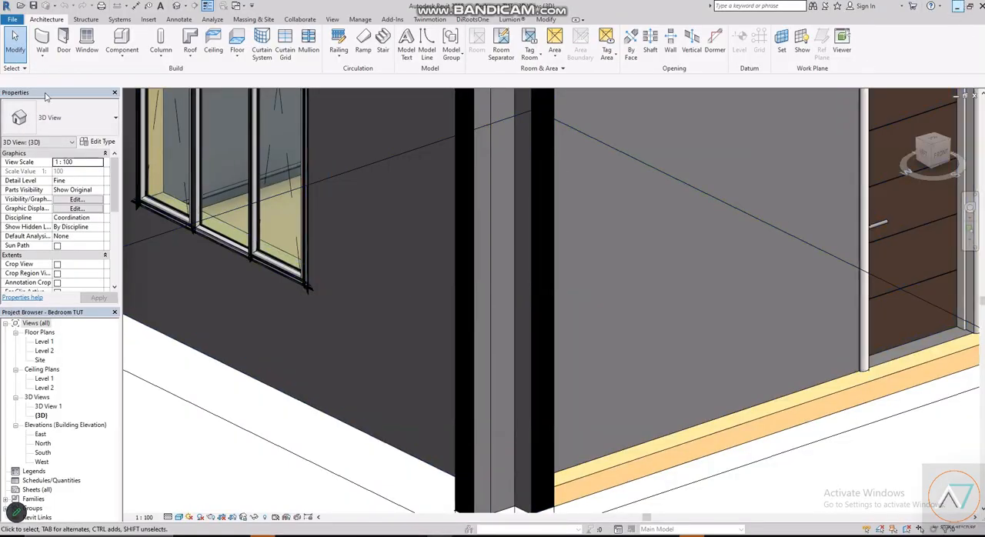
- Return to 3ds Max and choose BedroomTUt.fbx from New folder as the FBX file to link
left_click(957, 6)
left_click(11, 17)
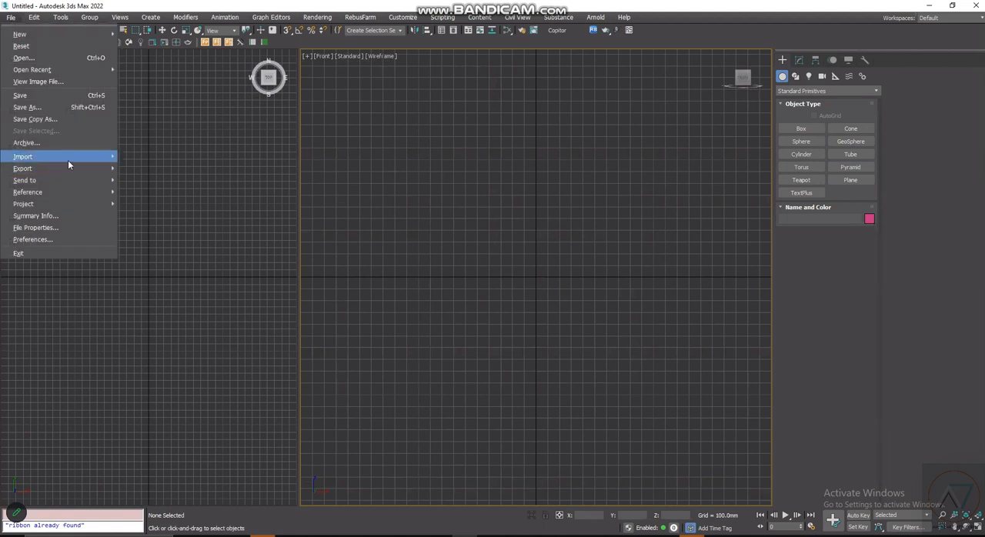
mouse_move(67, 159)
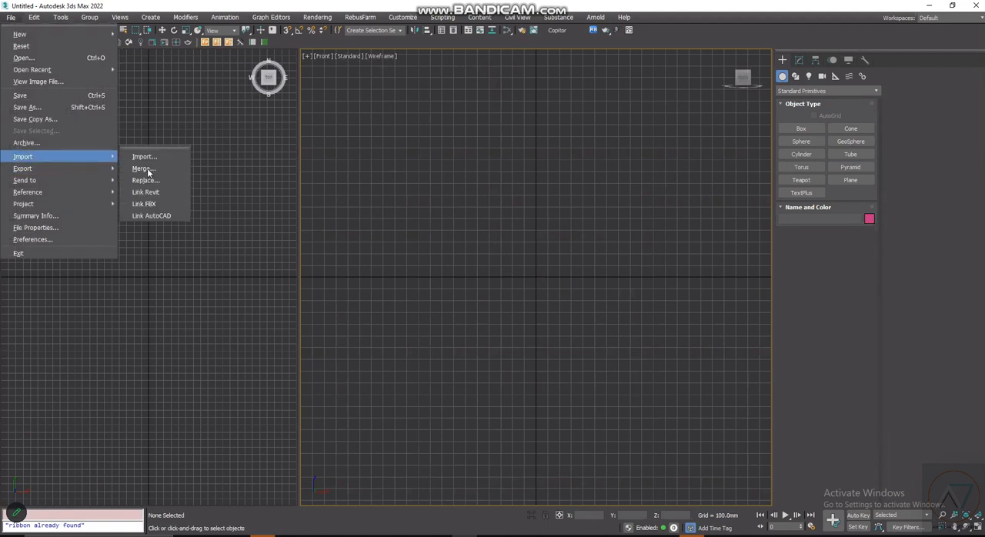
left_click(144, 208)
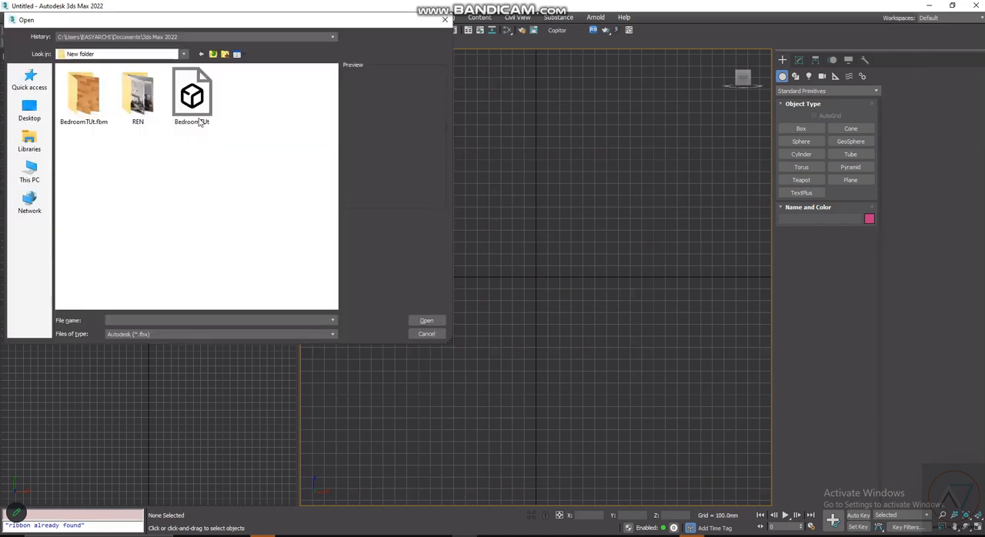
left_click(211, 121)
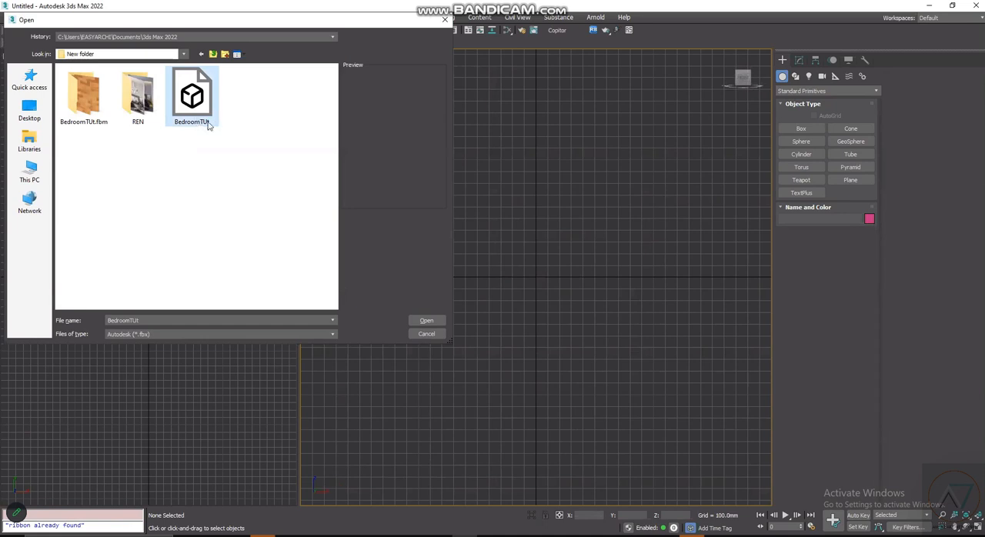
left_click(413, 322)
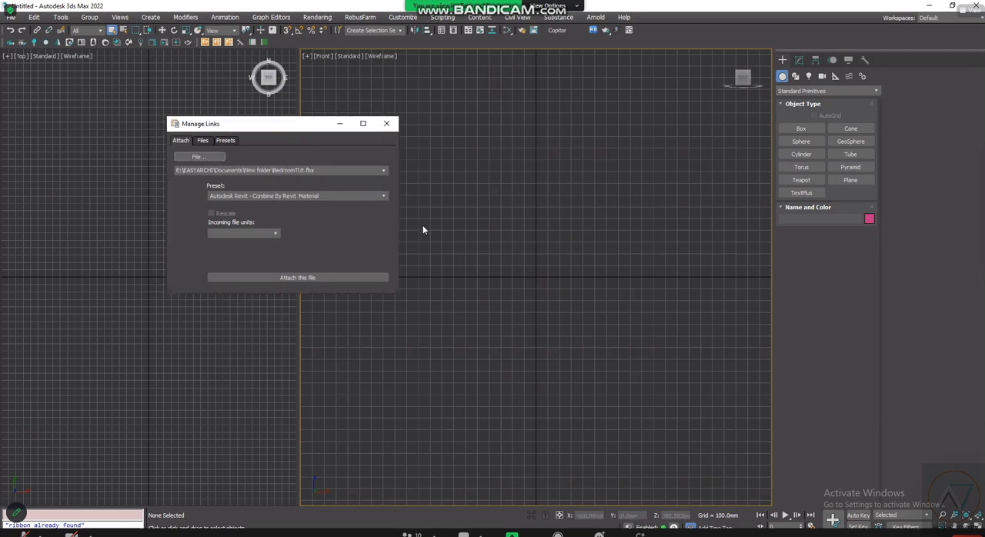
- Attach the file with the Autodesk Revit - Combine By Revit Material preset, decline the daylight exposure change and suppress that message for the session
left_click(353, 277)
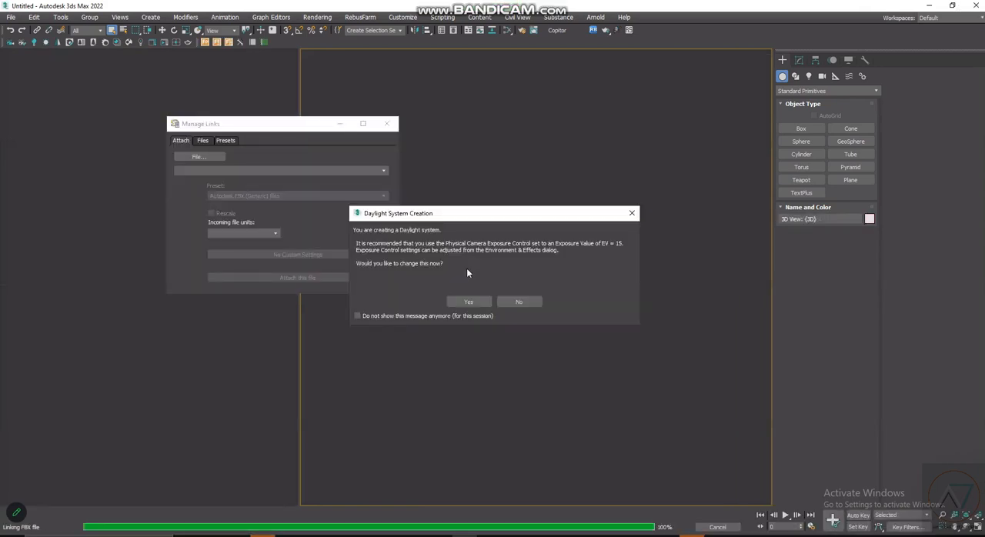
left_click(452, 316)
left_click(511, 303)
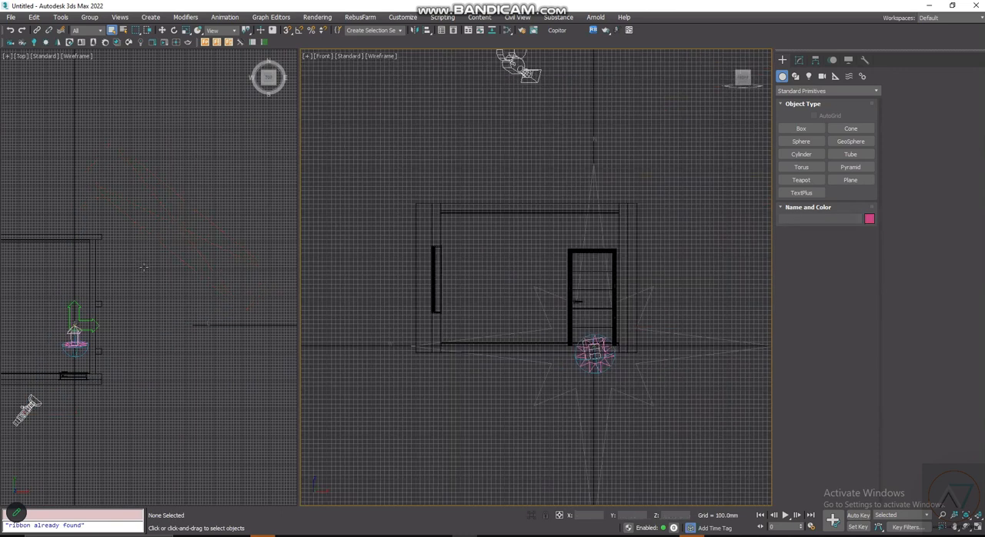
- Hide the grid in both the Top and Front viewports around the linked room
scroll(145, 268, "down", 3)
middle_click_drag(15, 250, 126, 254)
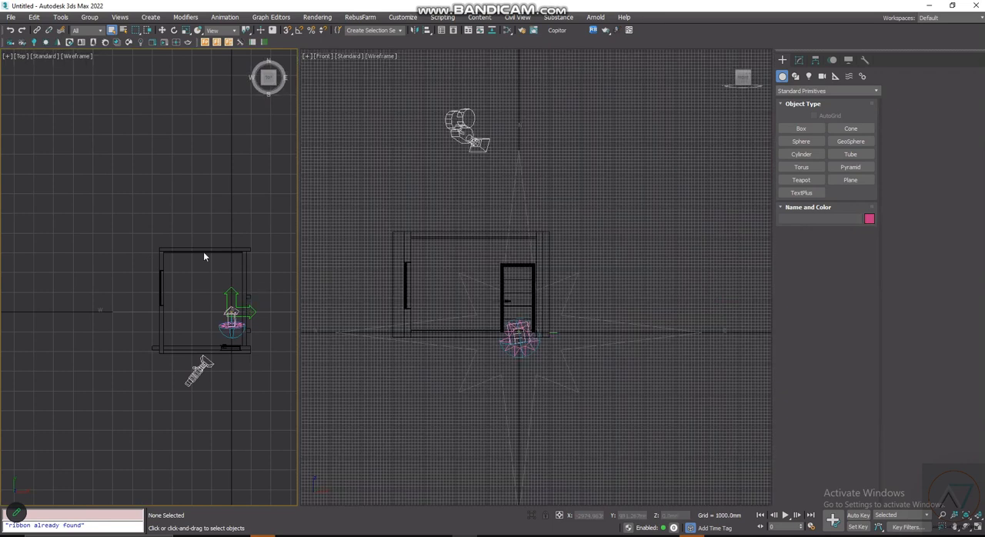
scroll(194, 242, "up", 2)
scroll(171, 220, "up", 2)
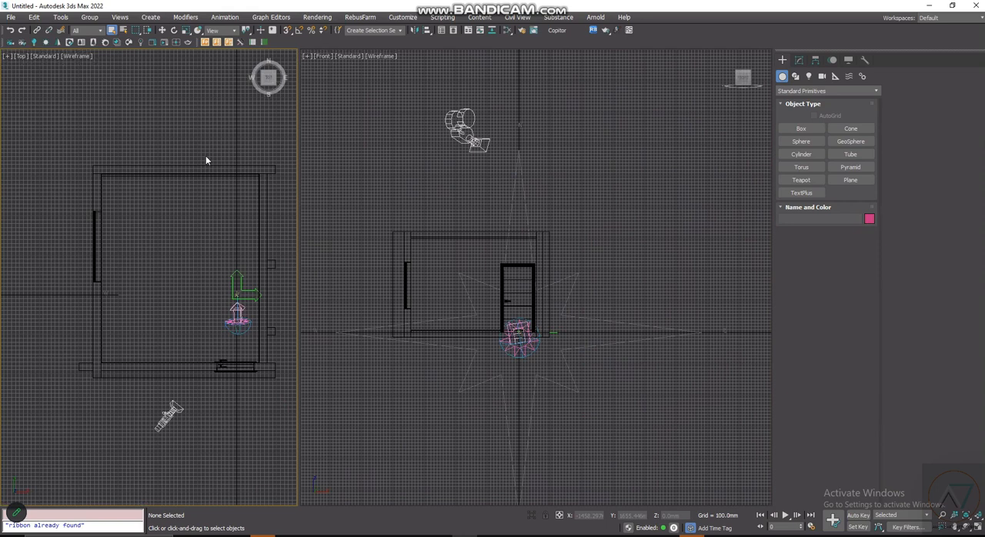
scroll(172, 270, "down", 2)
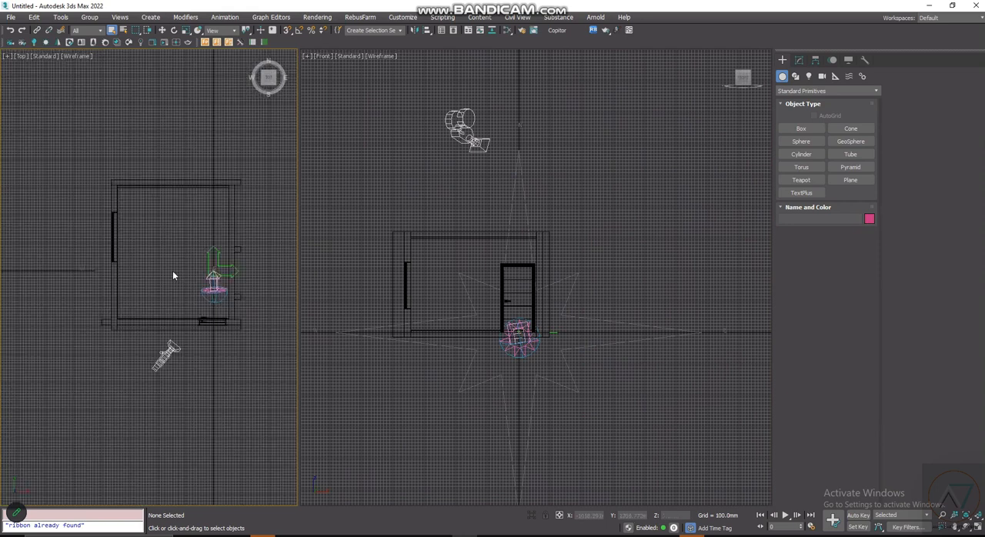
scroll(230, 284, "up", 2)
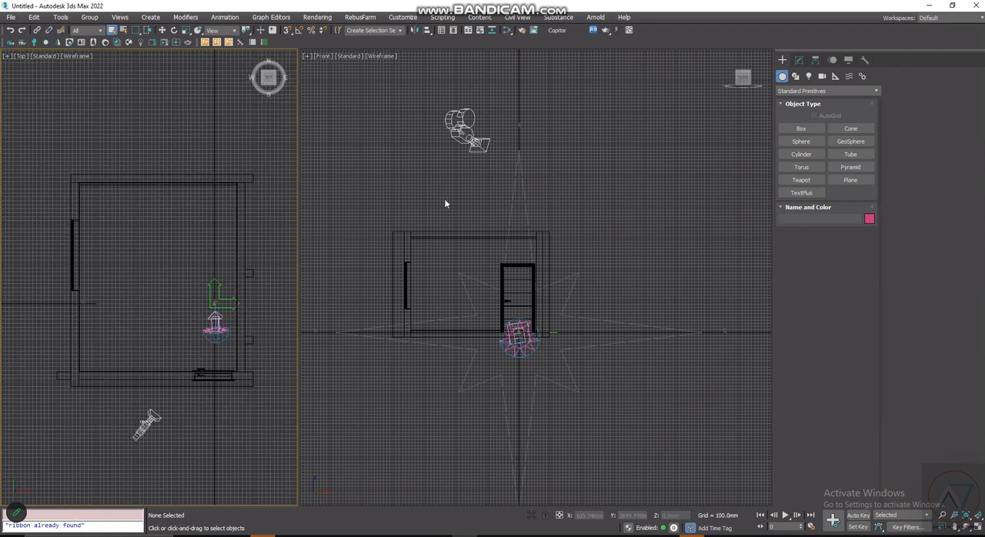
scroll(253, 298, "up", 3)
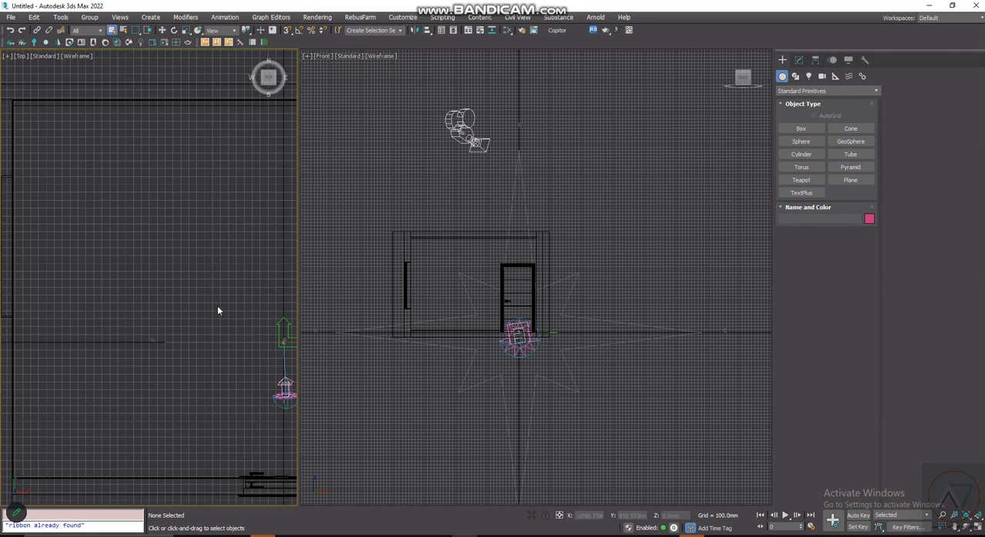
scroll(217, 311, "down", 4)
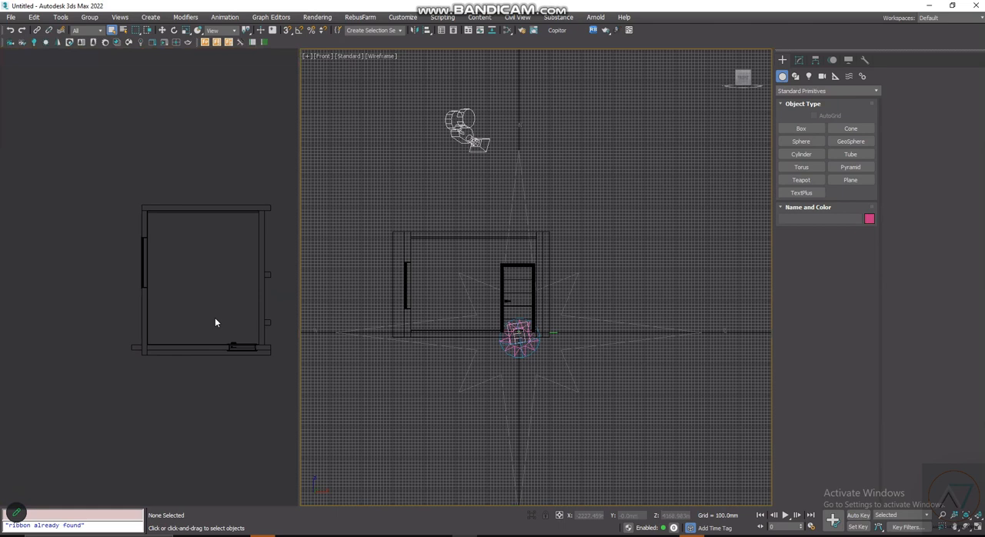
key("g")
- Delete the BedroomTUt.fbx link helper together with the daylight sun and compass objects
scroll(171, 425, "up", 4)
scroll(171, 428, "up", 2)
left_click(208, 304)
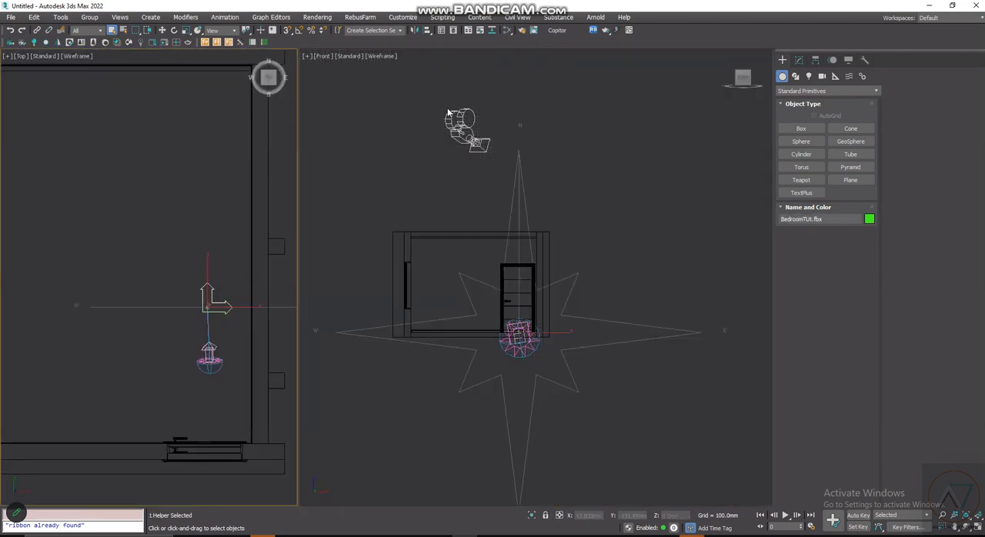
key("Delete")
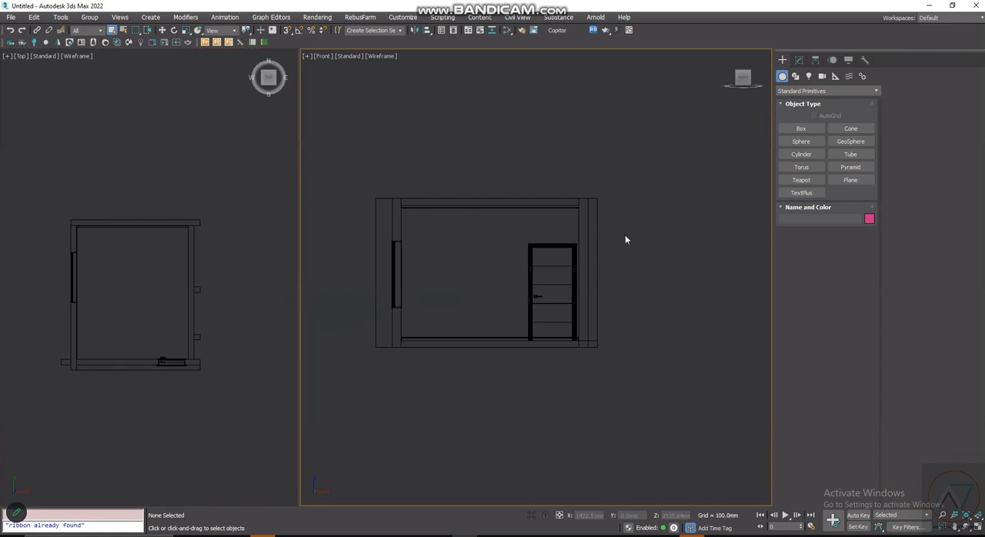
scroll(698, 296, "up", 2)
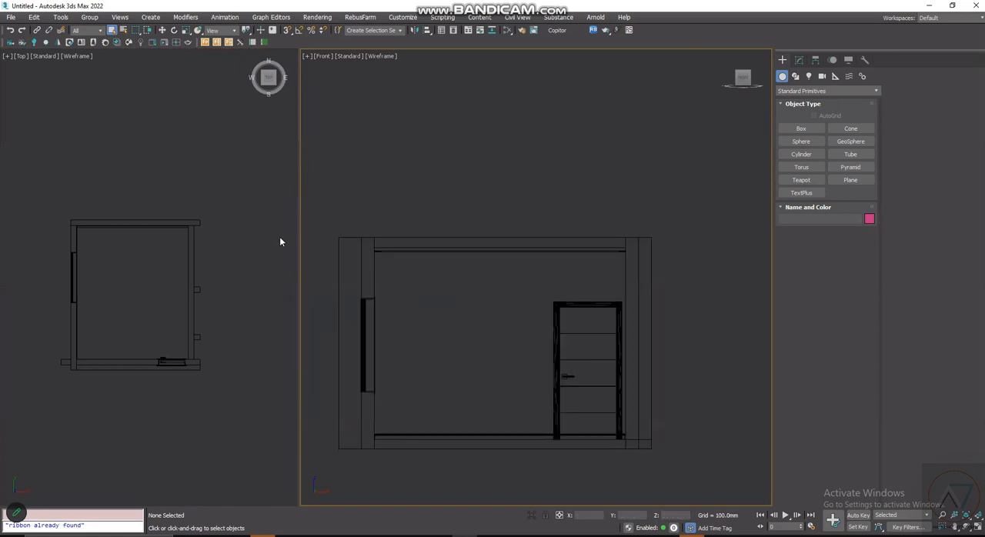
- Switch the Front viewport to a Perspective view of the room
scroll(525, 356, "down", 2)
middle_click_drag(530, 325, 540, 300)
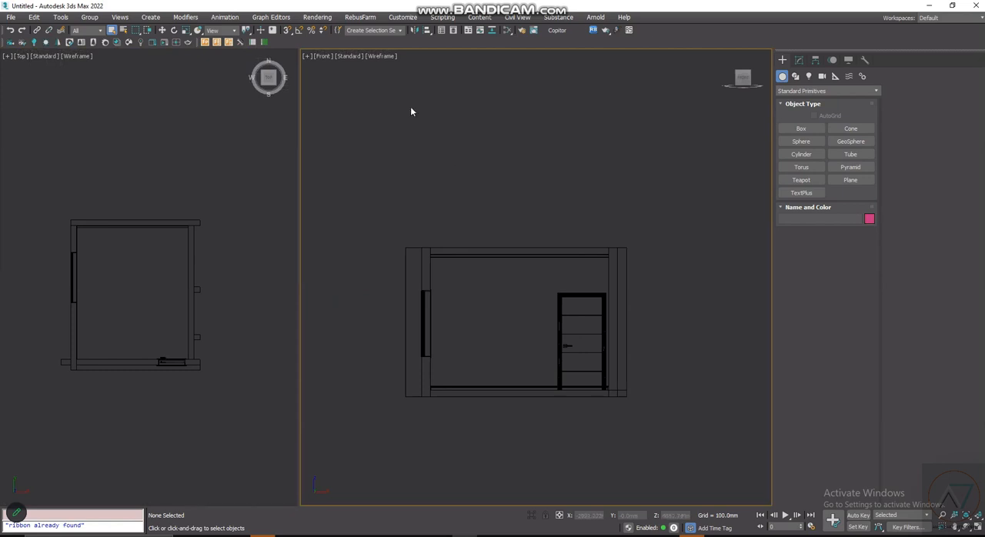
scroll(582, 323, "up", 2)
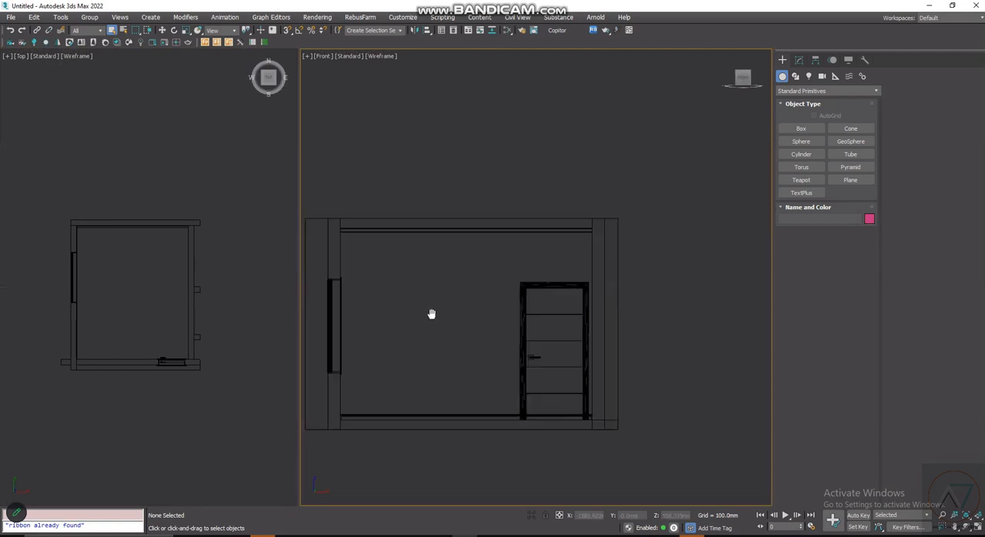
scroll(539, 277, "up", 1)
scroll(555, 279, "down", 2)
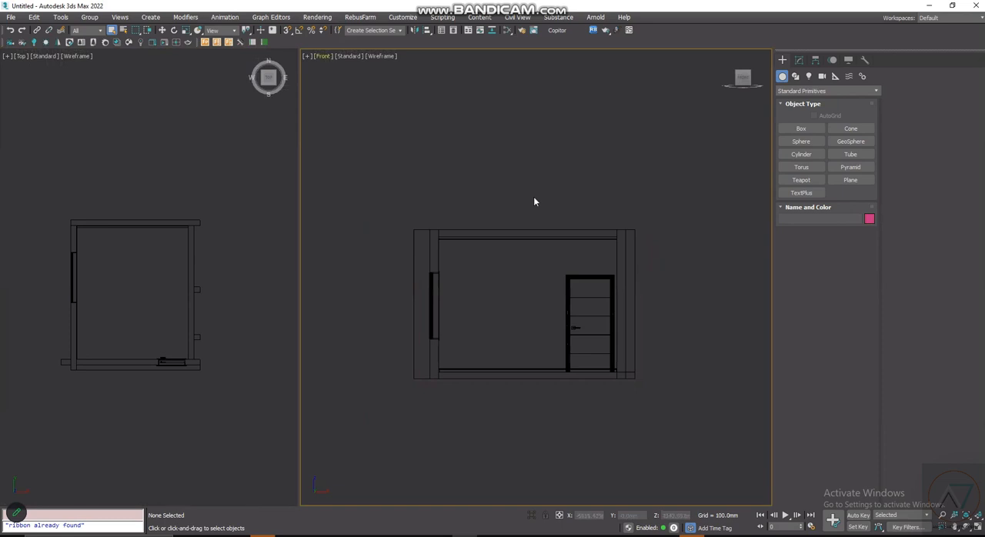
left_click(323, 56)
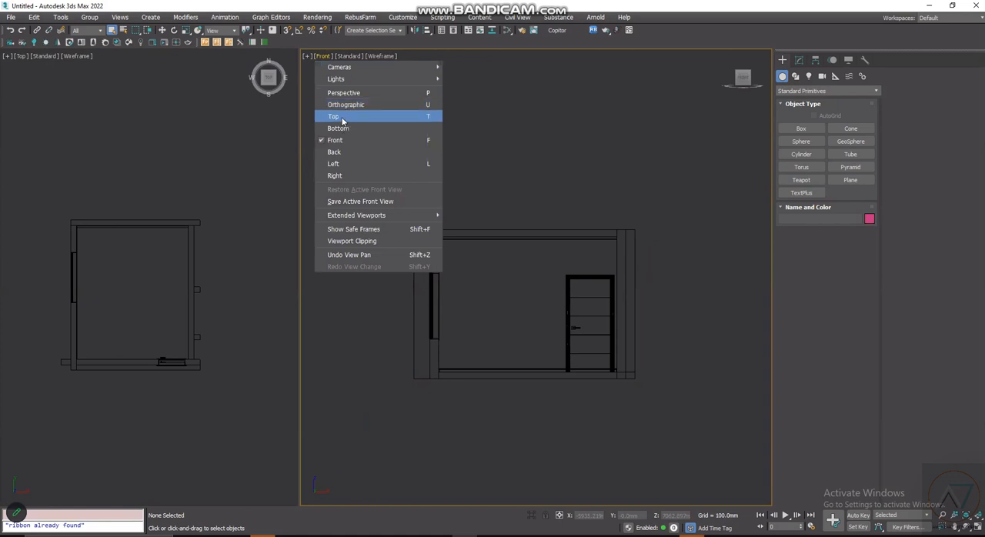
key("Up")
key("Up")
key("Up")
key("Up")
key("Up")
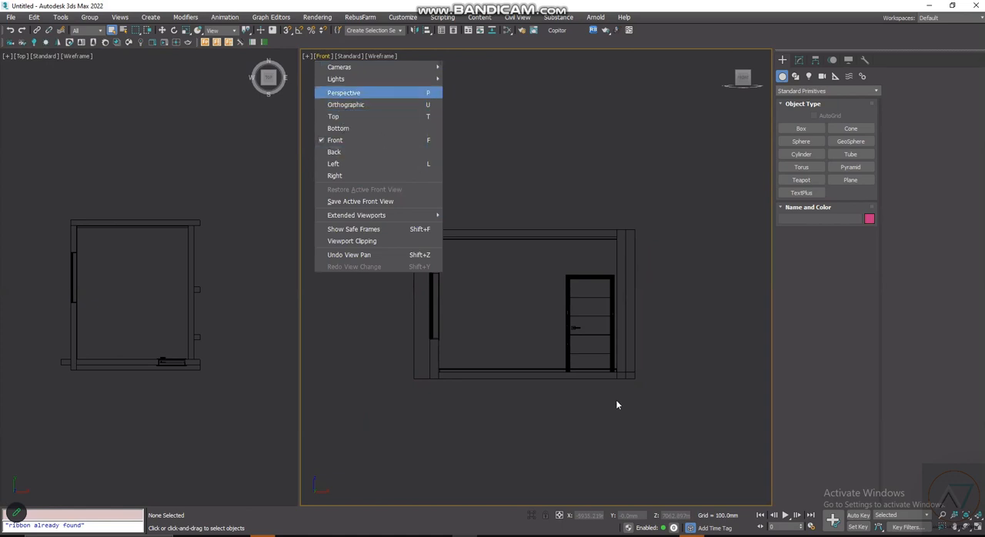
key("Return")
- Change the Perspective viewport from wireframe to Default Shading with the whole room in view
scroll(540, 324, "down", 3)
scroll(594, 338, "up", 3)
middle_click_drag(589, 337, 564, 324, "alt")
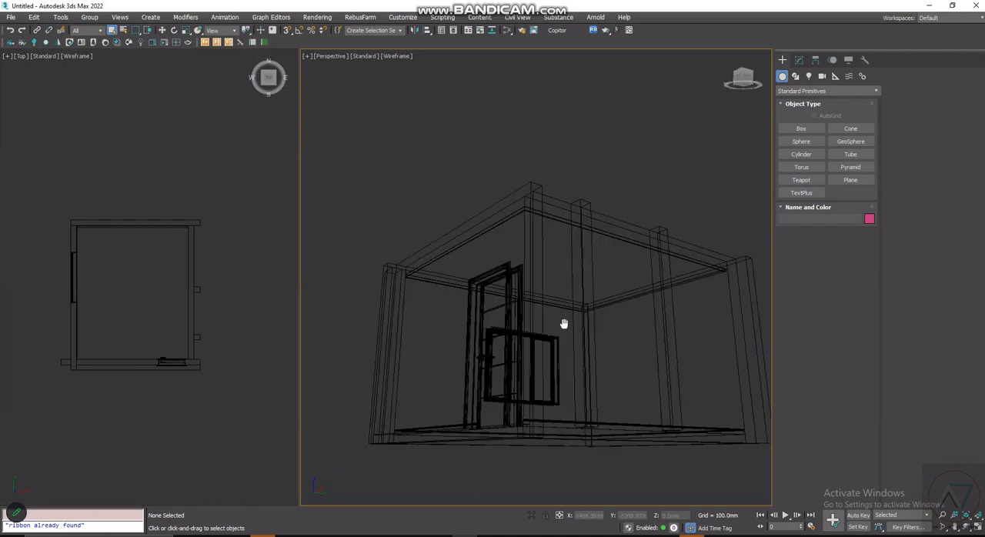
middle_click_drag(672, 367, 634, 330, "alt")
middle_click_drag(588, 275, 586, 314, "alt")
scroll(586, 315, "up", 2)
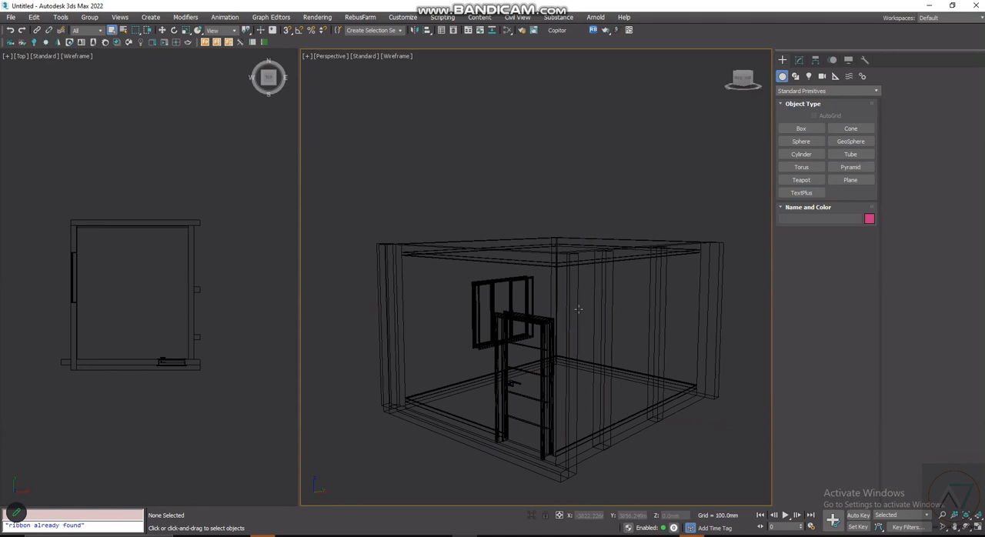
scroll(552, 295, "up", 2)
scroll(653, 197, "down", 2)
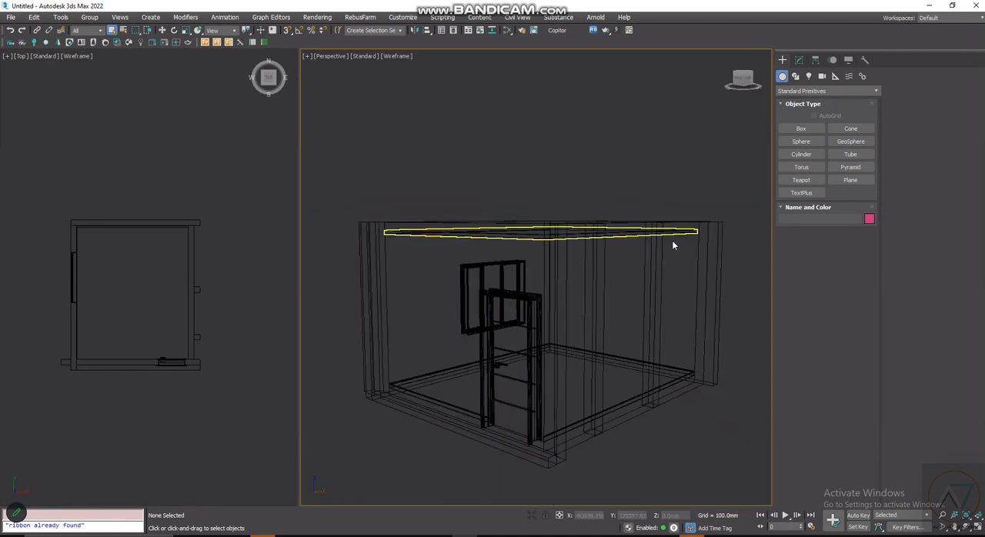
key("F3")
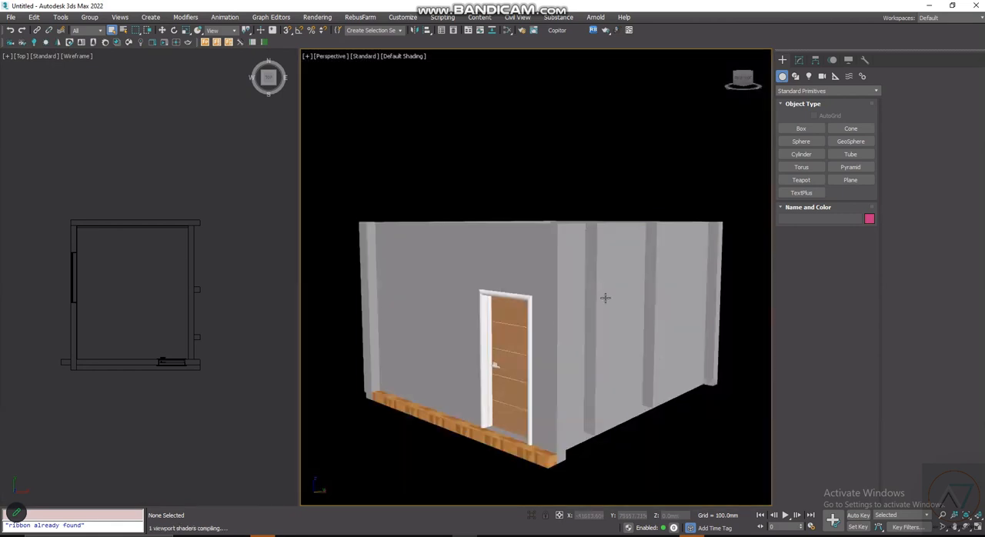
- Examine the shaded room's outer walls, door and floor edge in the Perspective viewport
scroll(587, 311, "up", 5)
scroll(587, 311, "down", 5)
middle_click_drag(554, 296, 569, 268, "alt")
scroll(610, 351, "up", 3)
middle_click_drag(610, 350, 574, 323, "alt")
scroll(619, 322, "down", 5)
scroll(617, 331, "up", 5)
scroll(587, 331, "down", 3)
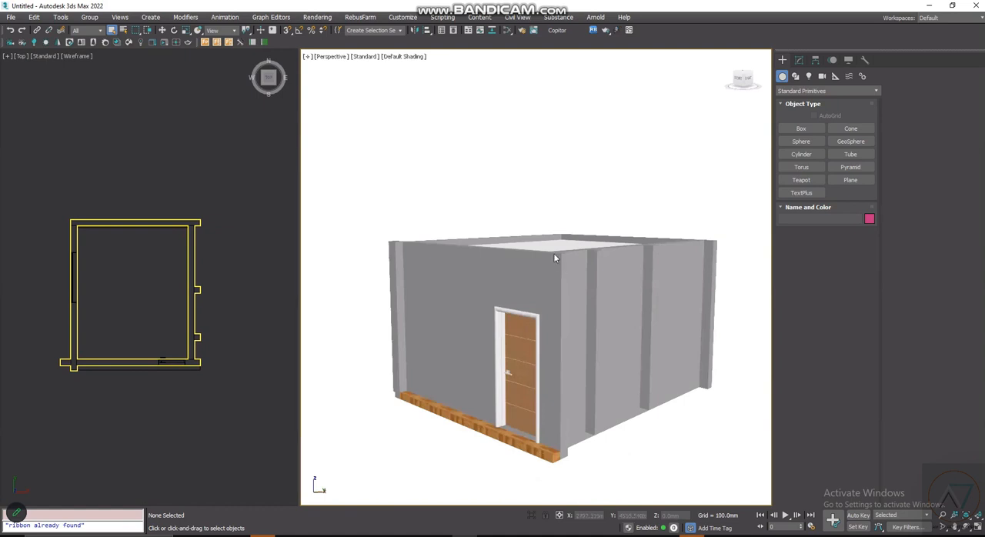
scroll(405, 75, "up", 4)
scroll(479, 195, "down", 6)
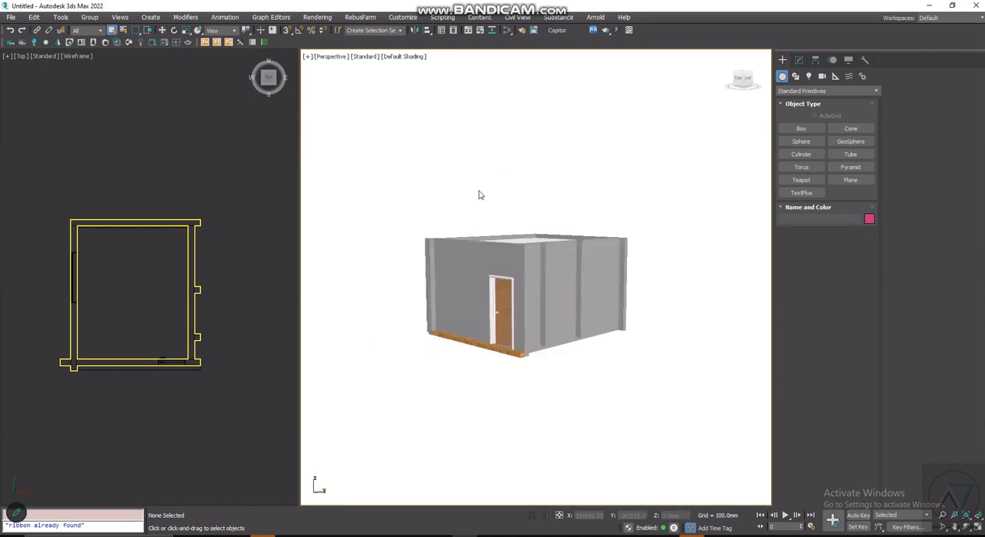
- Set the Perspective viewport's background to Gradient Color
left_click(408, 58)
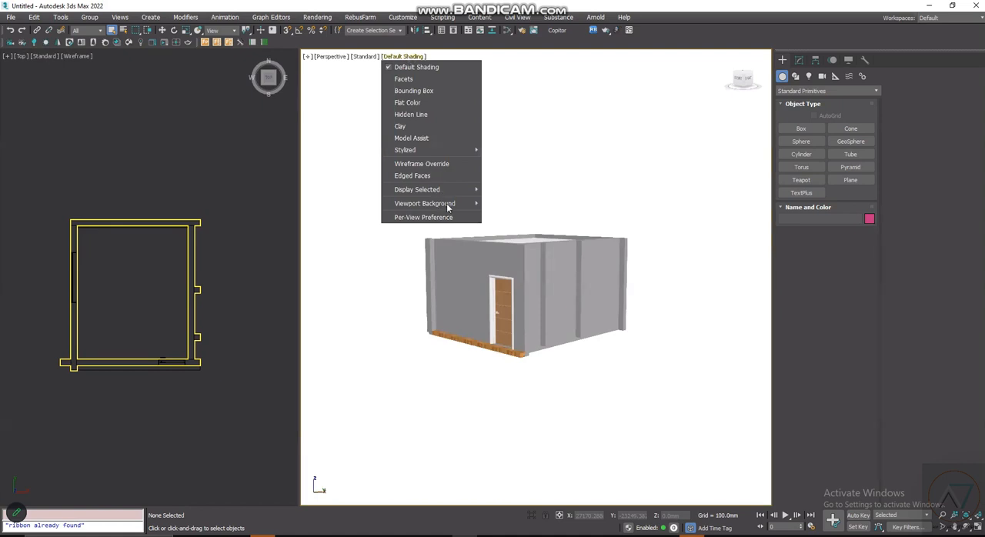
mouse_move(454, 205)
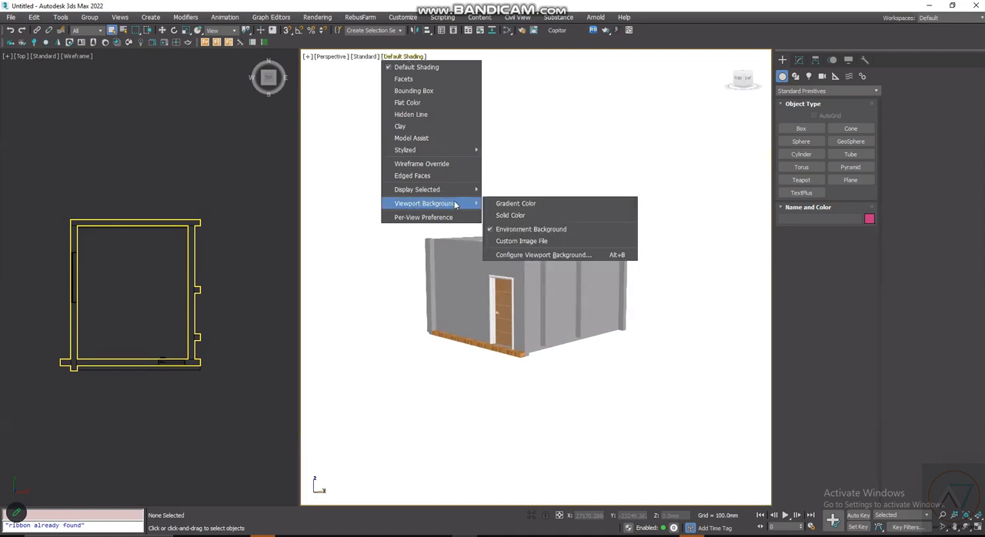
left_click(518, 203)
scroll(511, 287, "up", 4)
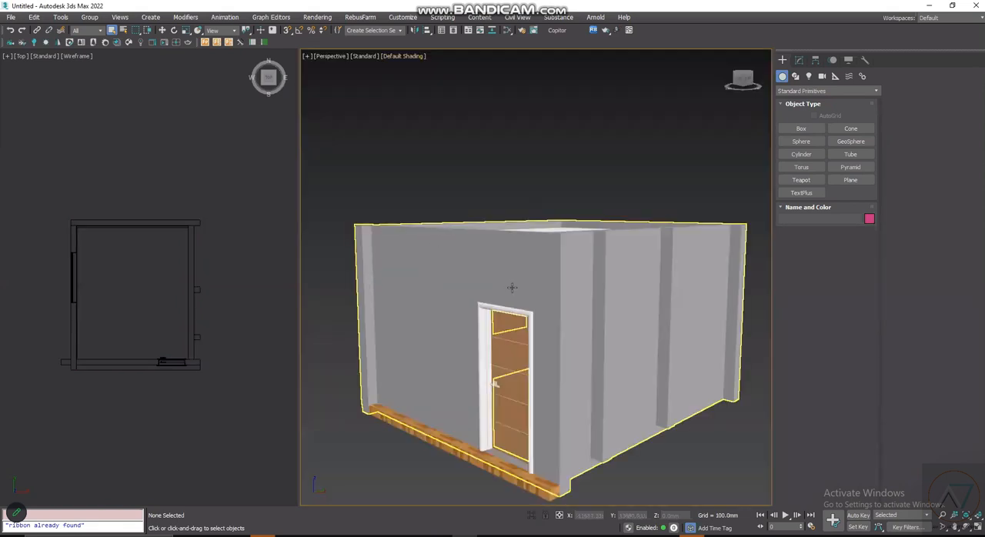
- Inspect the room from the door side and above, checking the wall tops, ceiling surface and door
middle_click_drag(512, 288, 645, 217, "alt")
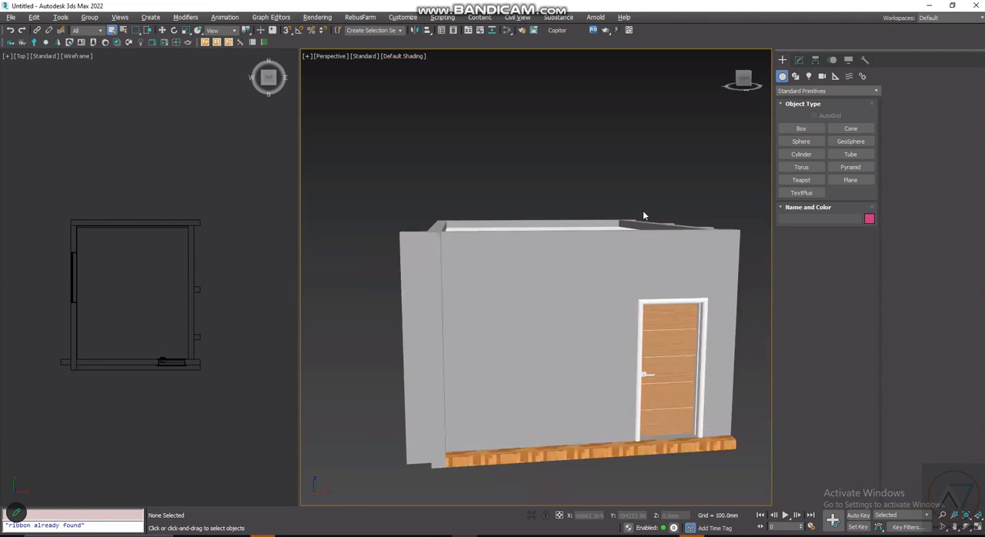
middle_click_drag(548, 209, 572, 303, "alt")
scroll(580, 260, "up", 3)
scroll(581, 260, "down", 4)
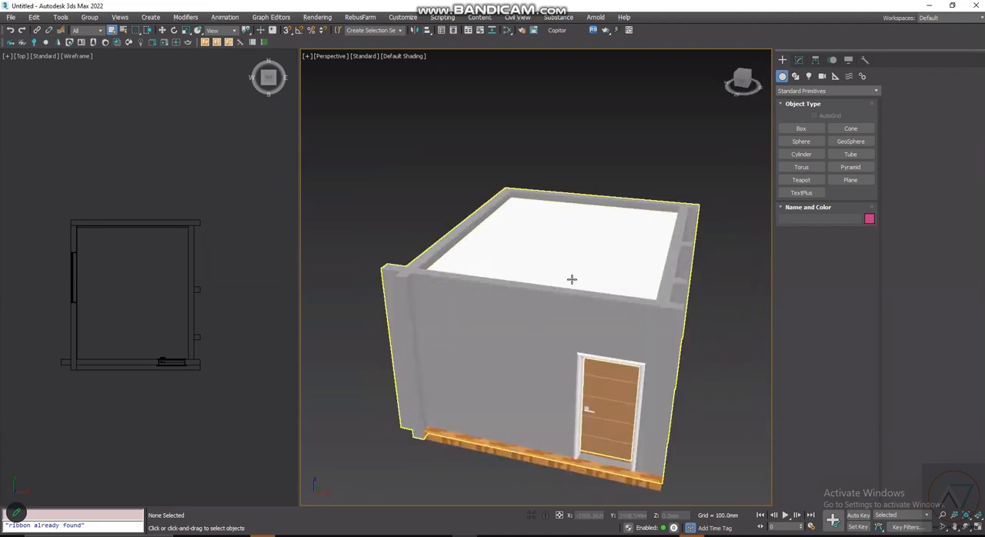
scroll(554, 251, "up", 2)
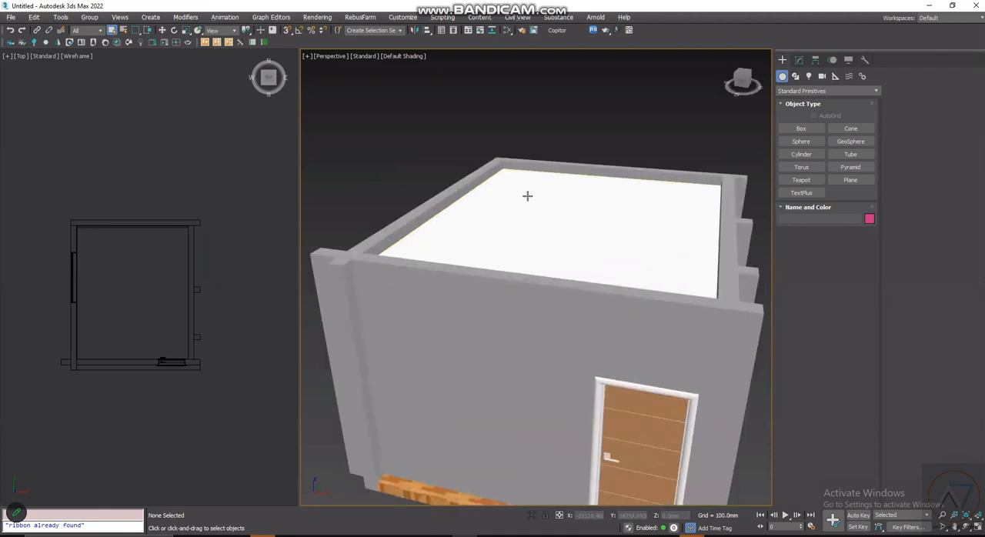
scroll(658, 332, "down", 2)
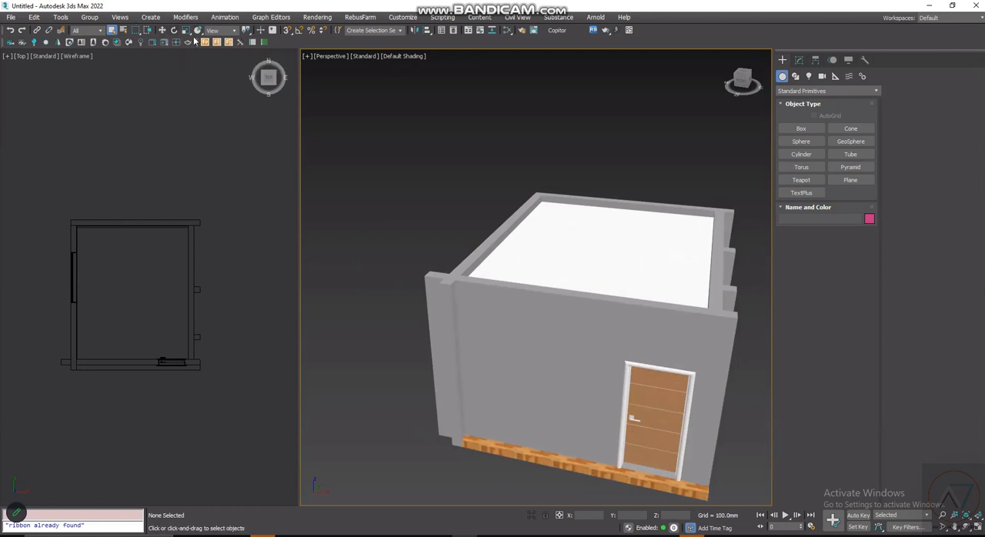
scroll(624, 258, "up", 3)
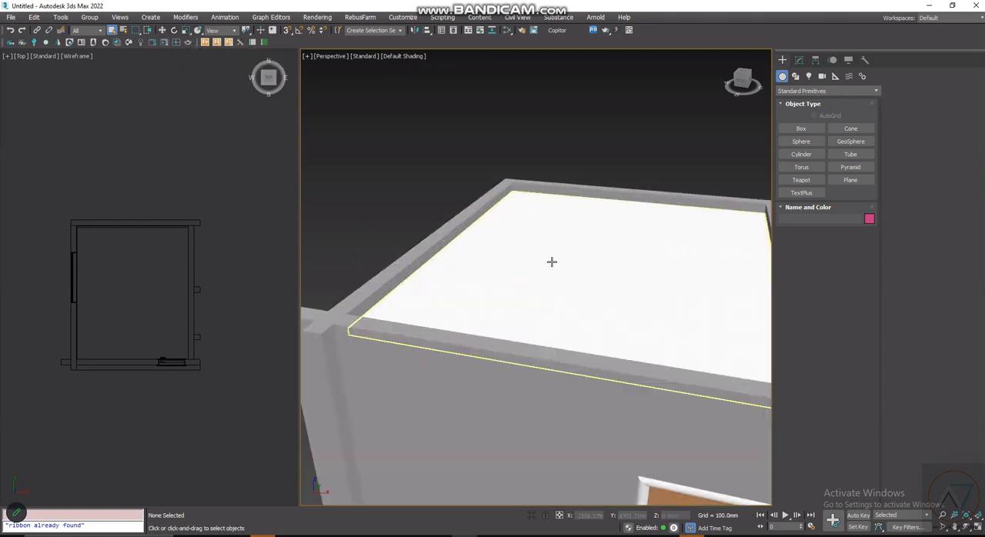
scroll(545, 279, "down", 3)
scroll(522, 280, "up", 4)
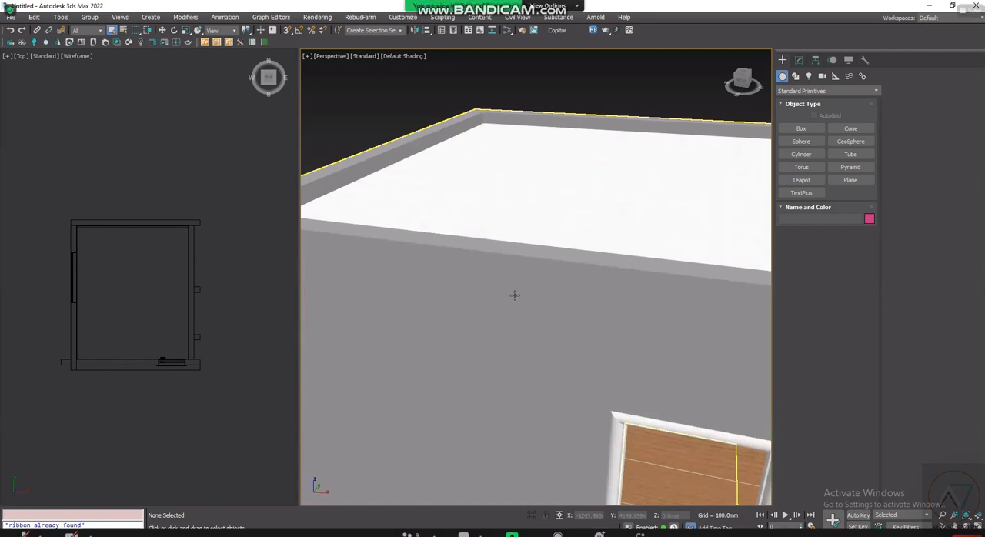
scroll(515, 296, "down", 3)
scroll(538, 323, "up", 2)
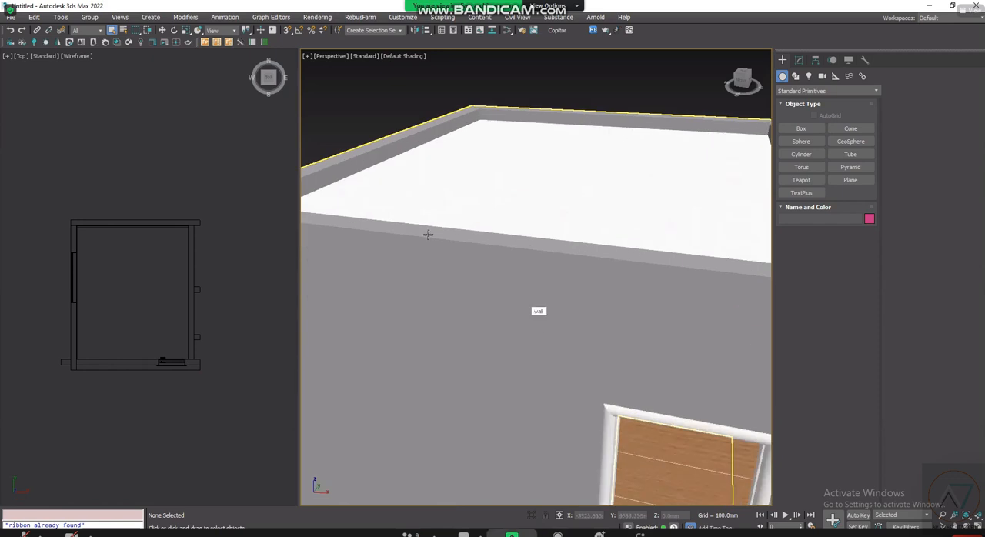
- Send the message "KINDLY MUTE IF YOU ARE COMING IN" to the Zoom Meeting Group Chat and minimize the chat window
left_click(464, 534)
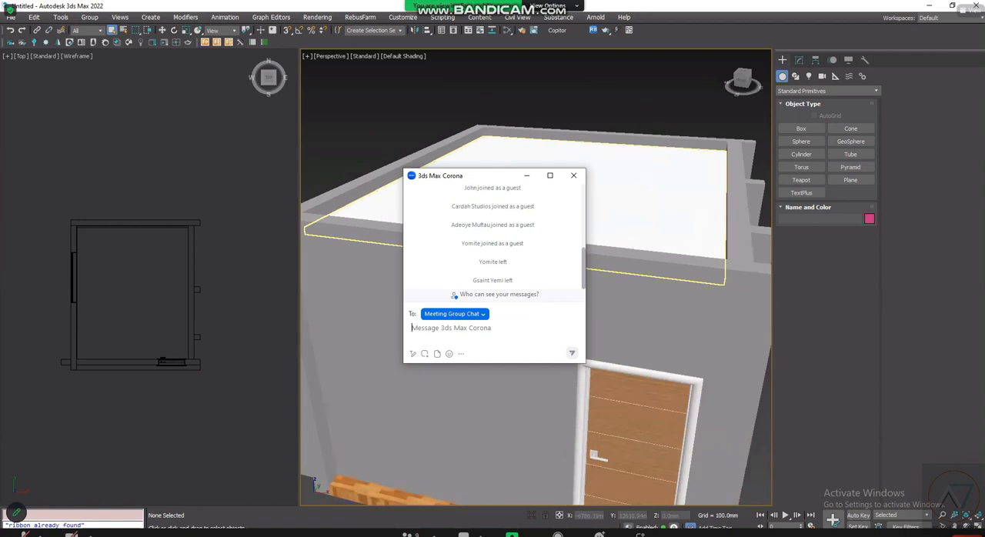
type("KINDLY")
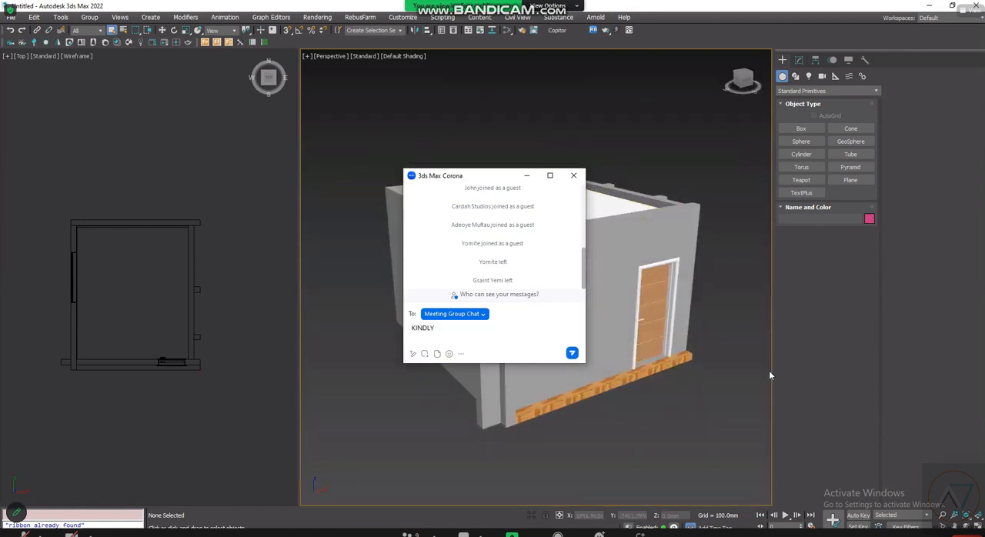
key("BackSpace")
key("BackSpace")
type("UTE IF U ARE")
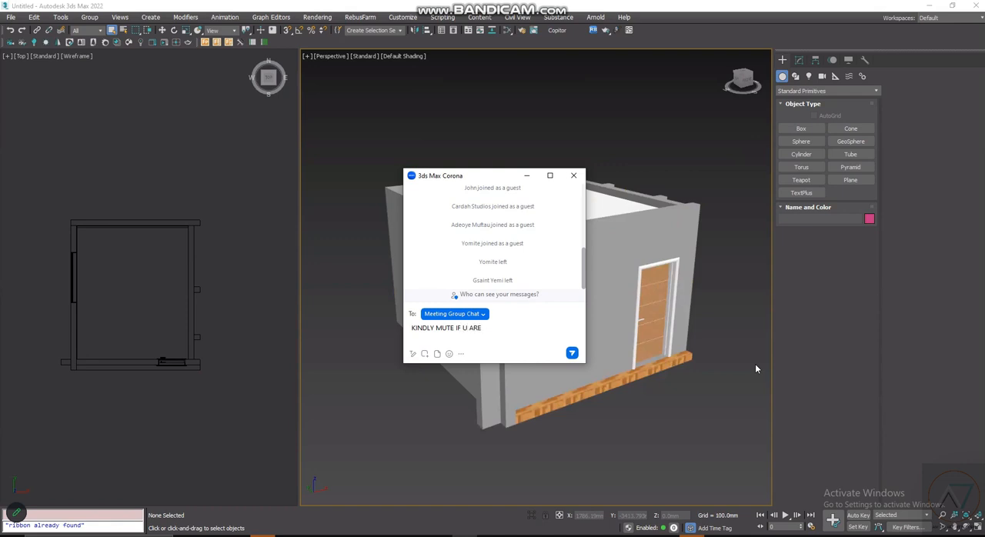
key("BackSpace")
key("BackSpace")
key("BackSpace")
key("BackSpace")
key("BackSpace")
key("BackSpace")
key("BackSpace")
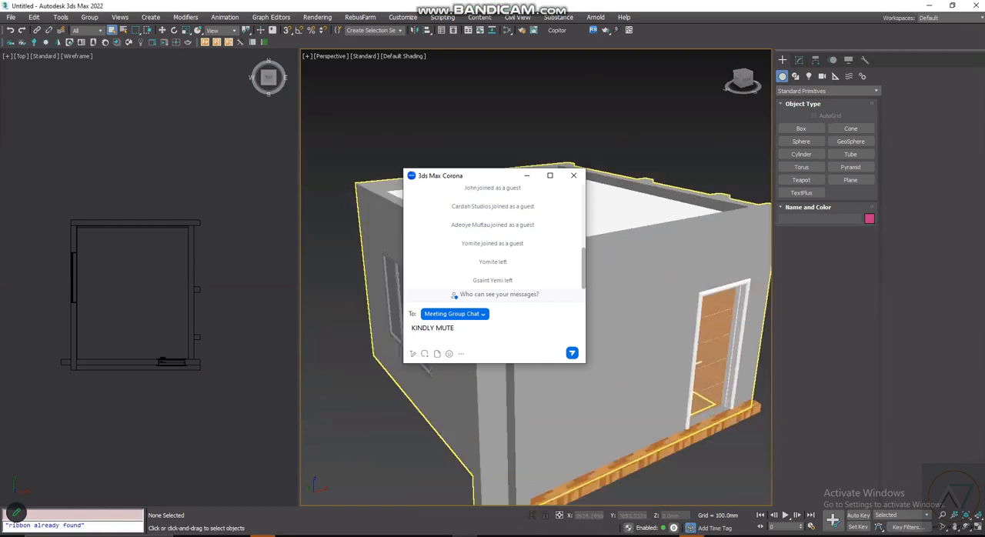
type("F YOU")
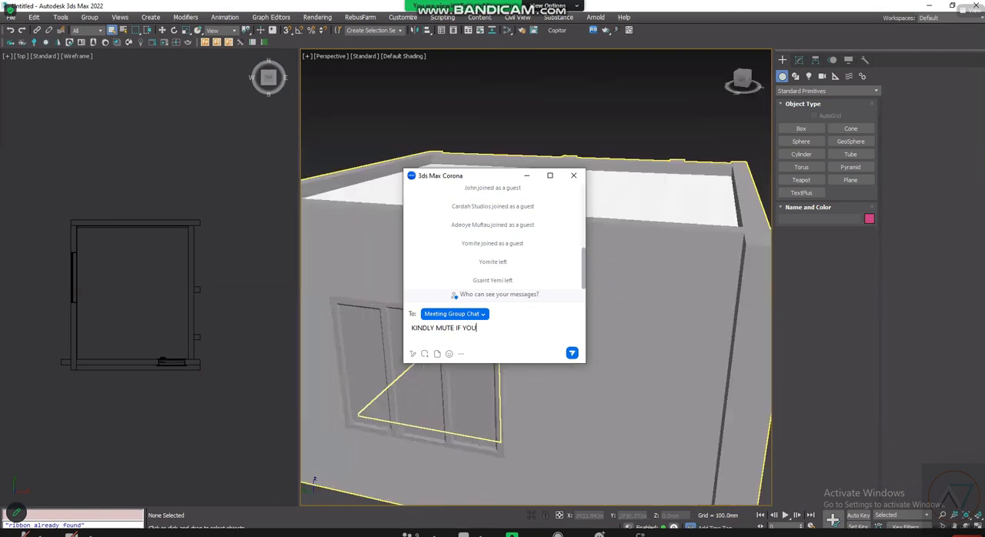
type(" ARE ")
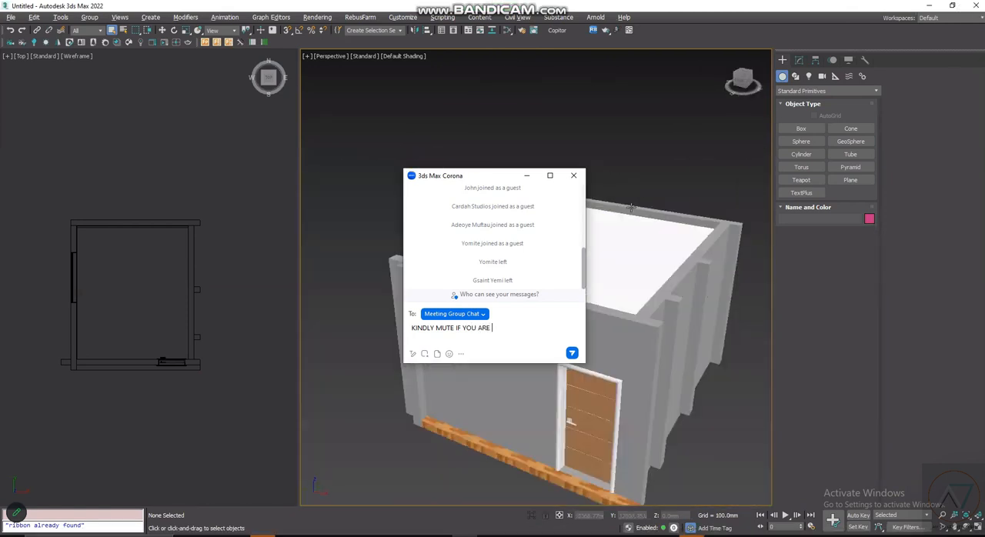
type("COMING IN")
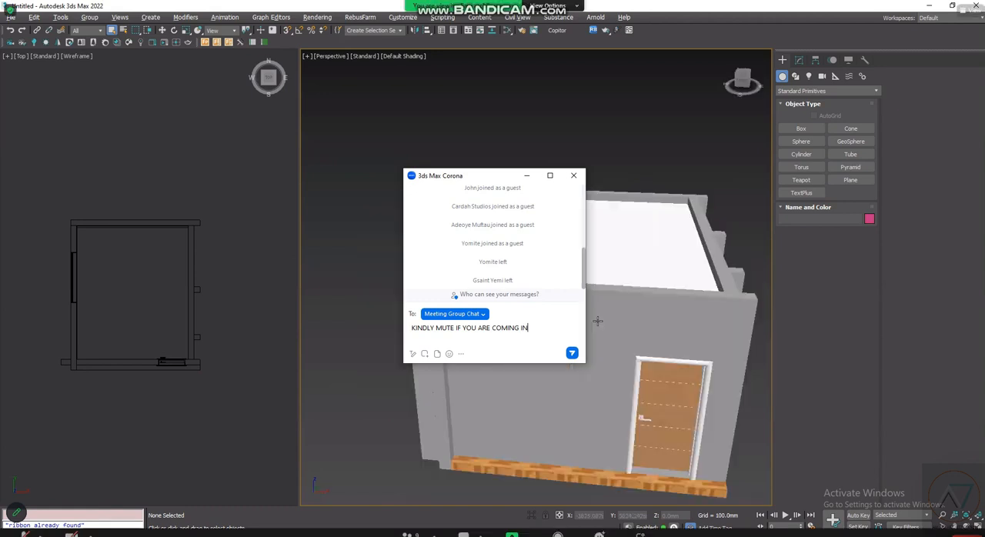
key("Return")
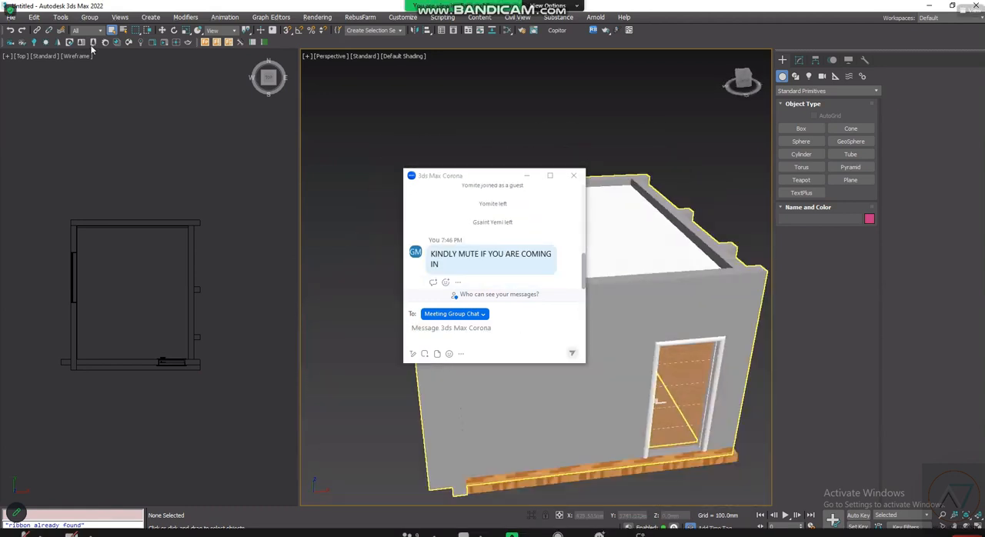
left_click(527, 176)
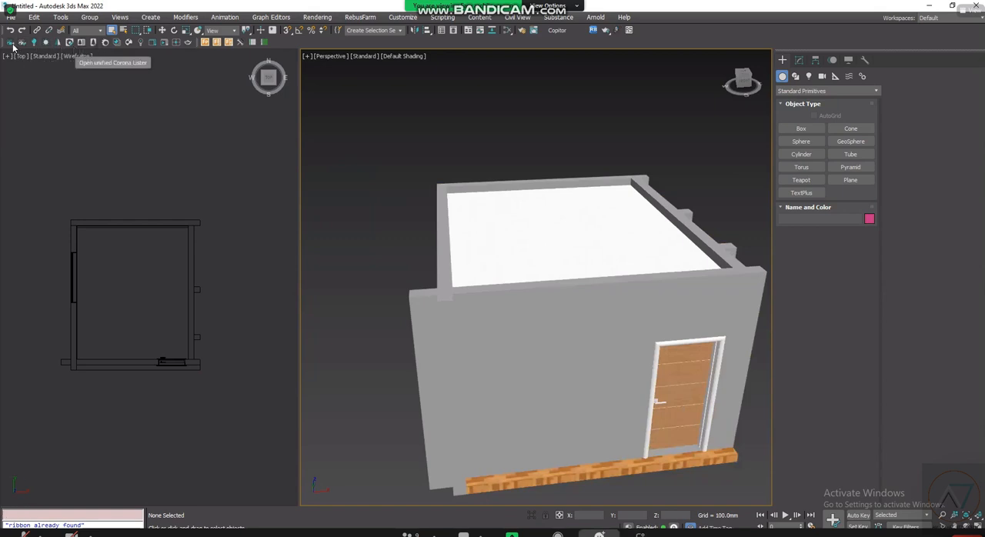
left_click(151, 122)
key("super")
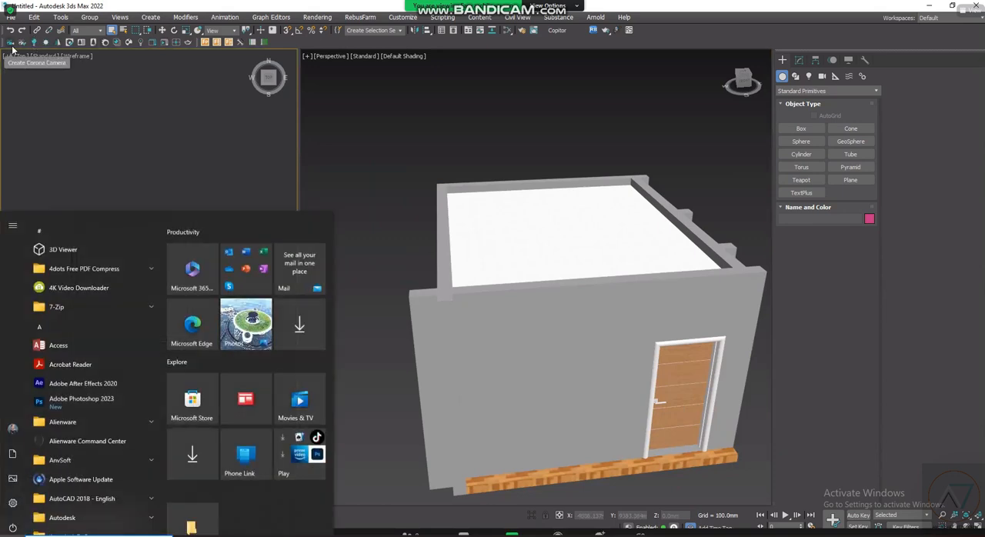
key("super")
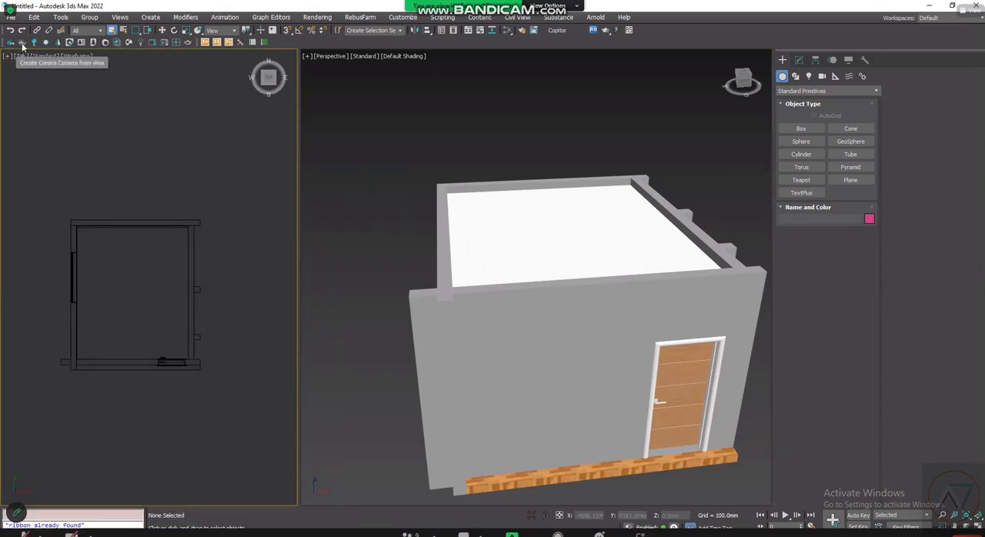
- Review the earlier messages in the Zoom meeting chat, show the participants list, and minimize the chat
left_click(464, 534)
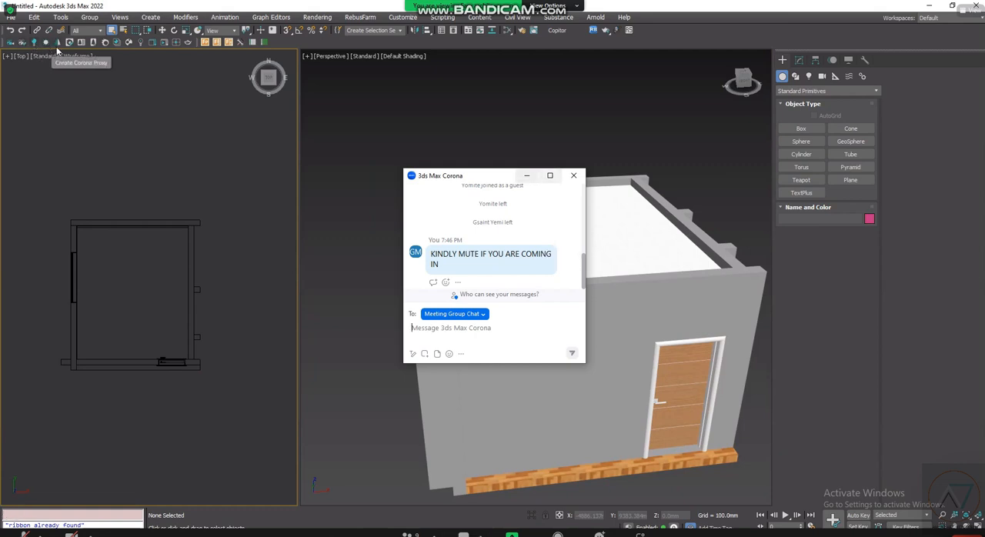
scroll(494, 247, "up", 4)
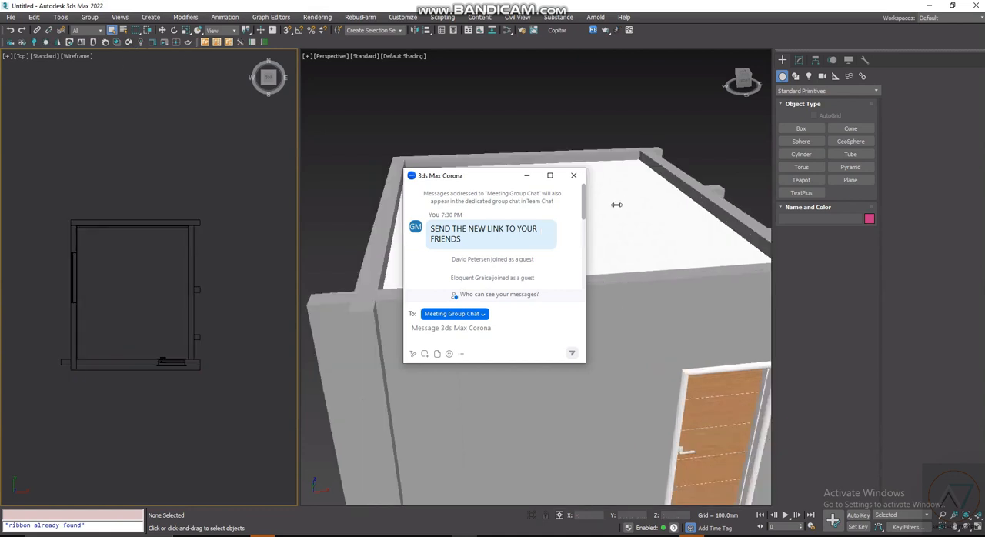
left_click_drag(617, 204, 421, 272)
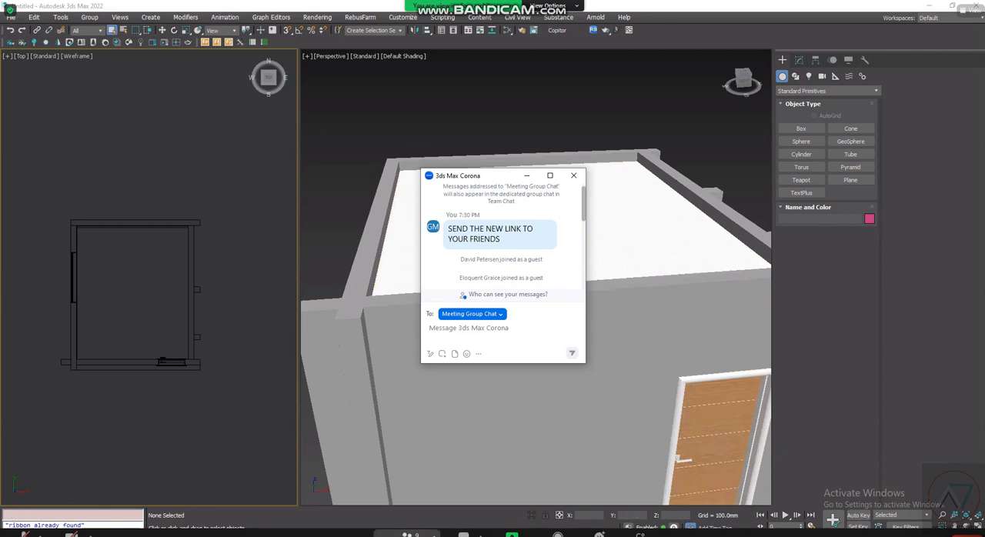
left_click(410, 534)
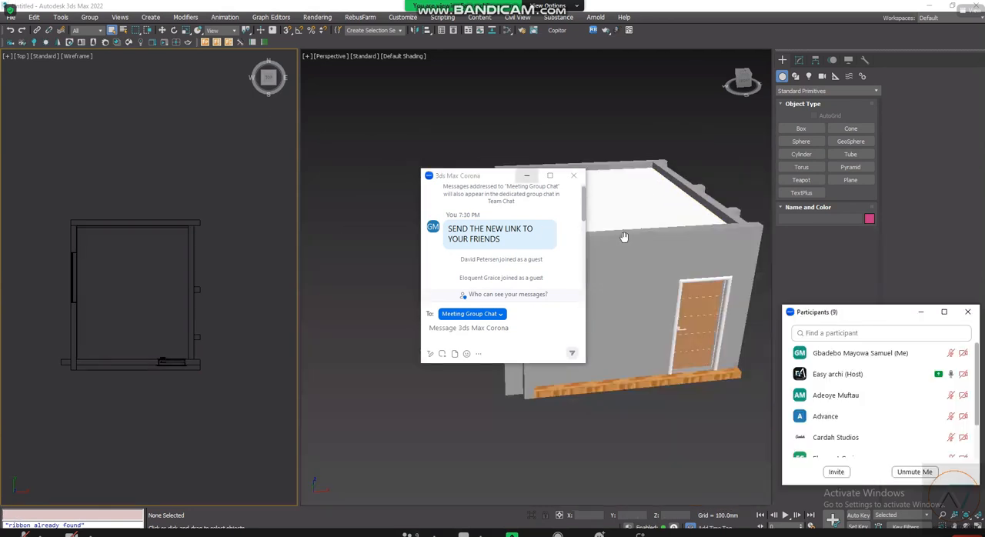
left_click(527, 176)
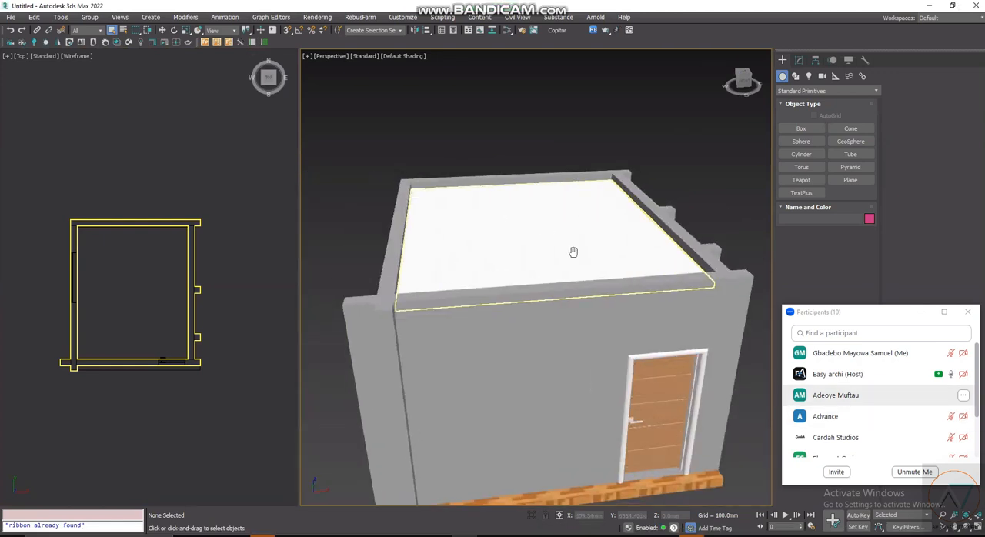
- Change the shaded Perspective viewport to a Top view in wireframe display with the whole room in view
scroll(877, 400, "down", 4)
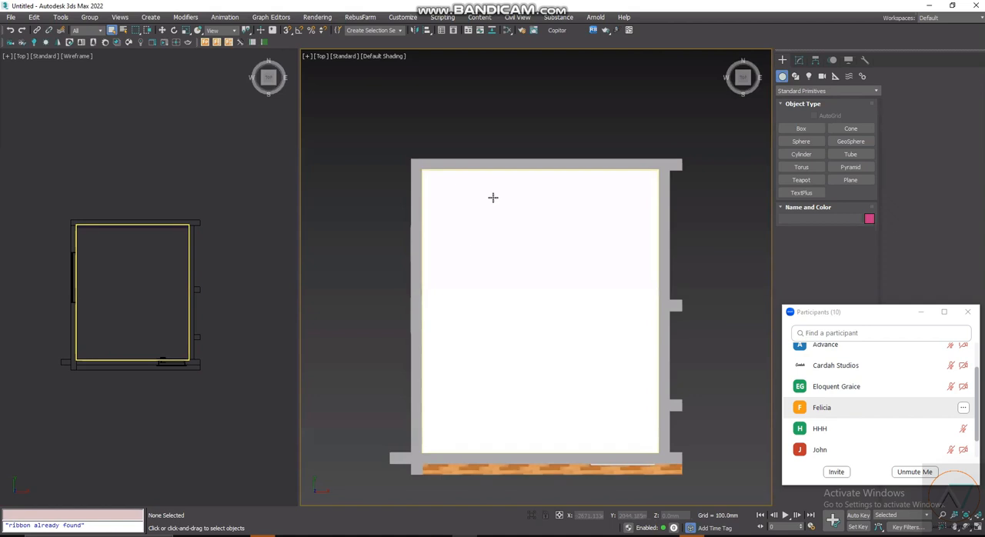
scroll(562, 192, "down", 2)
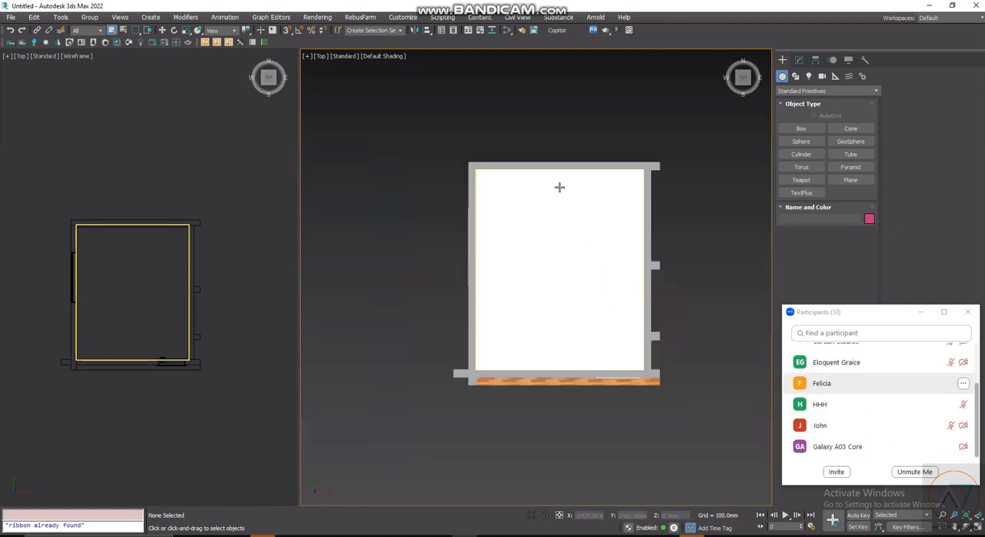
scroll(503, 185, "up", 2)
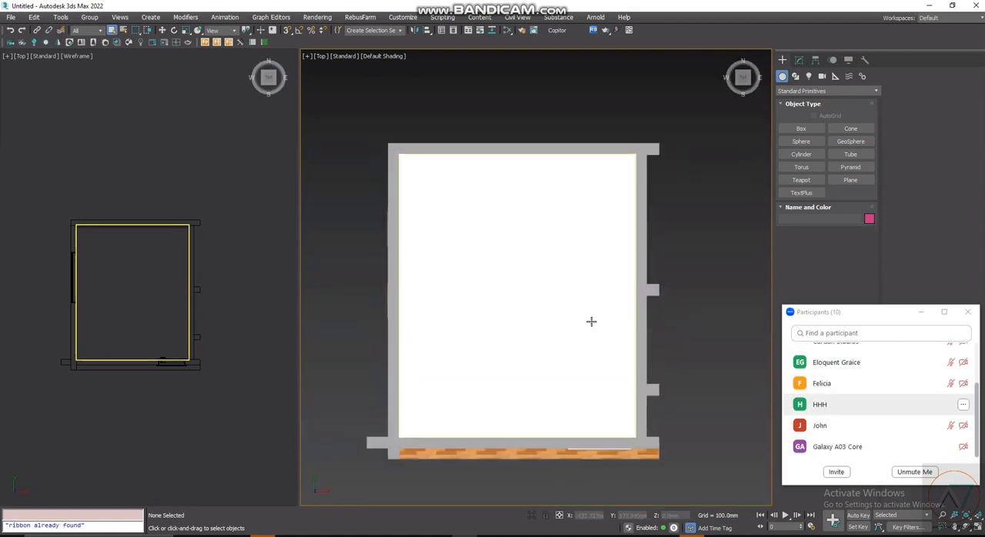
key("F3")
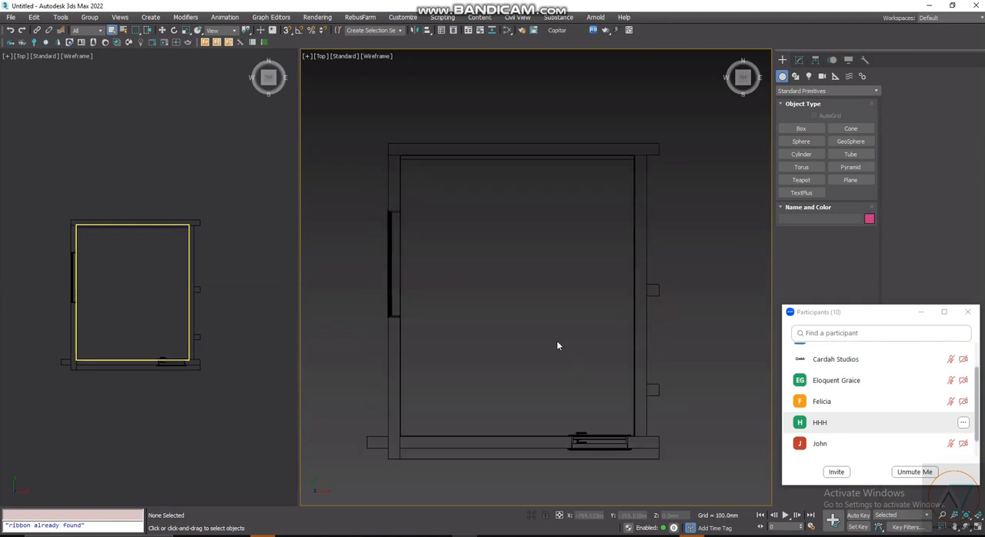
key("F3")
key("F3")
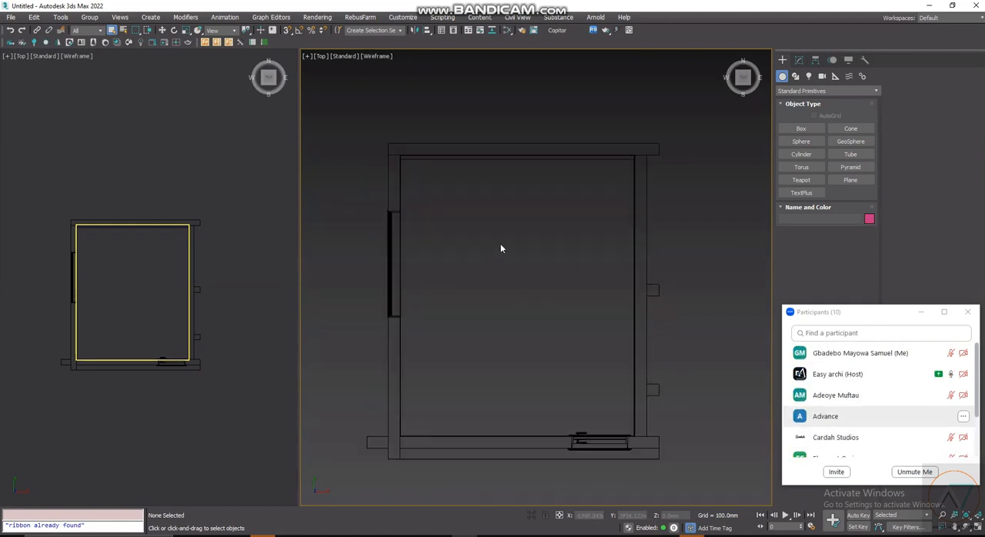
scroll(497, 339, "up", 2)
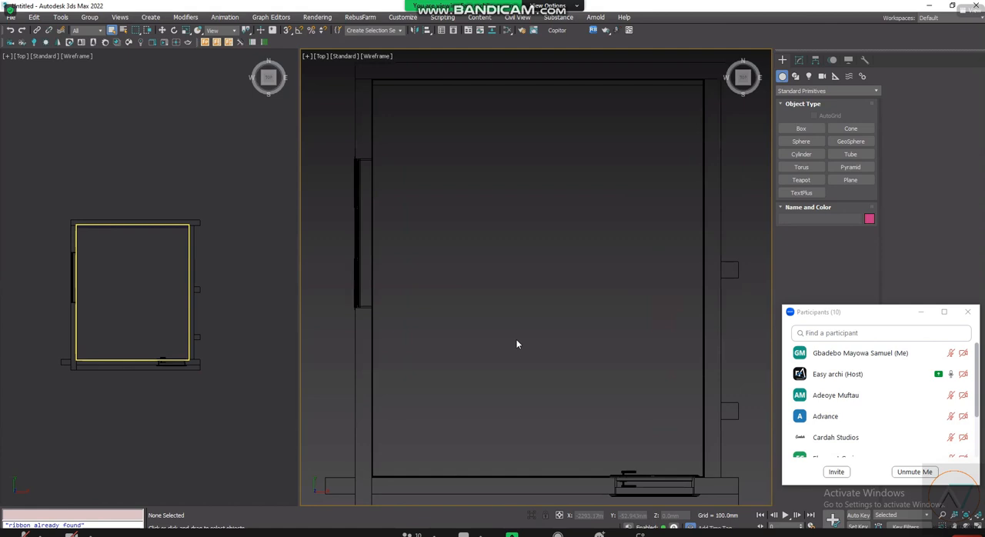
scroll(516, 339, "down", 2)
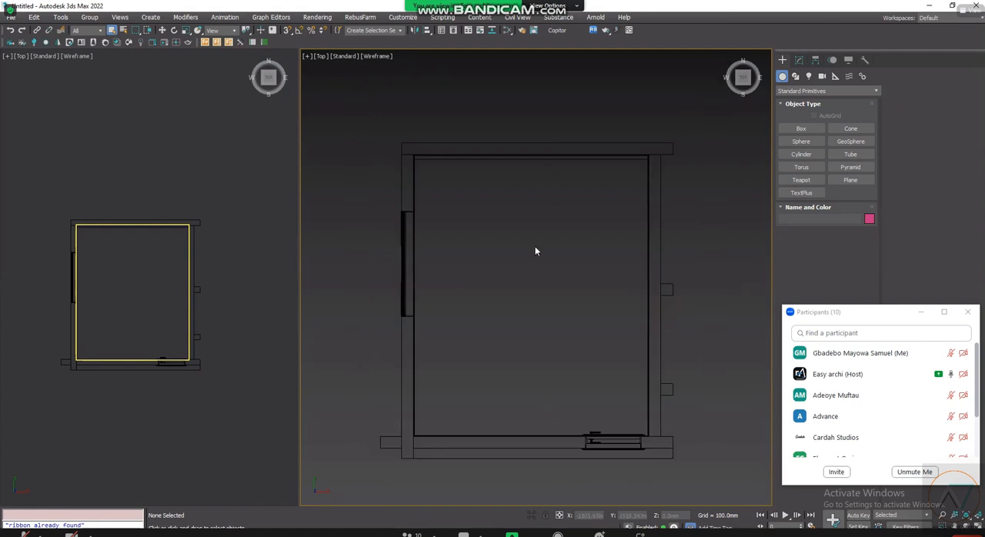
- Create a targeted Corona camera at the middle of the door-side wall, aimed just beyond the opposite wall, with a target distance of about 5222 mm
left_click(13, 48)
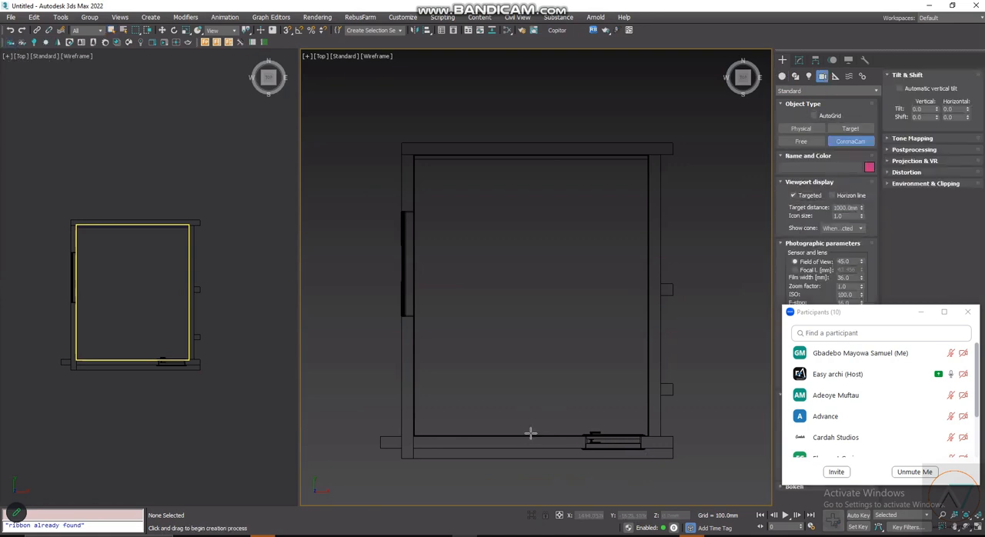
left_click_drag(531, 430, 531, 126)
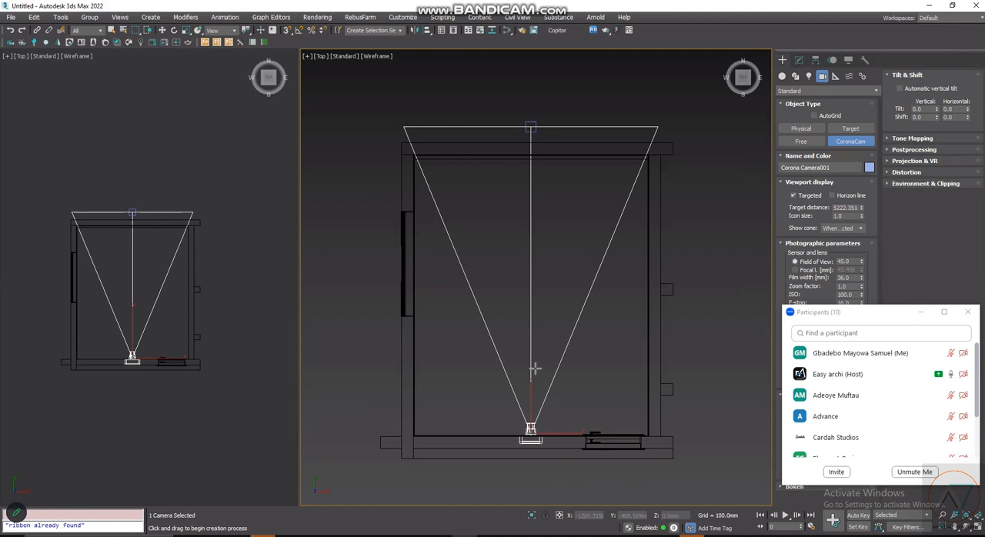
scroll(535, 373, "down", 1)
scroll(512, 335, "up", 1)
right_click(536, 329)
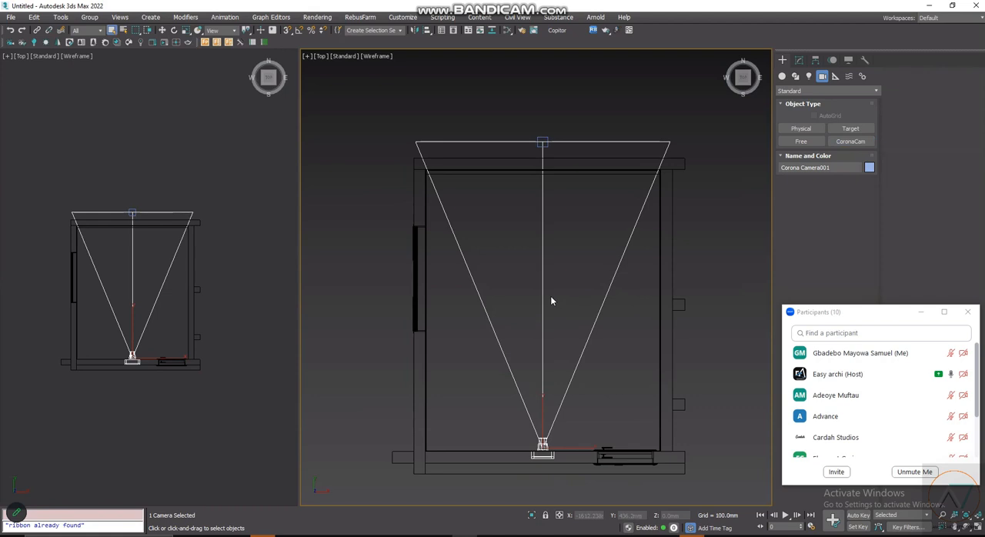
- Switch the smaller Top viewport to look through the new Corona camera and widen that viewport
left_click(107, 127)
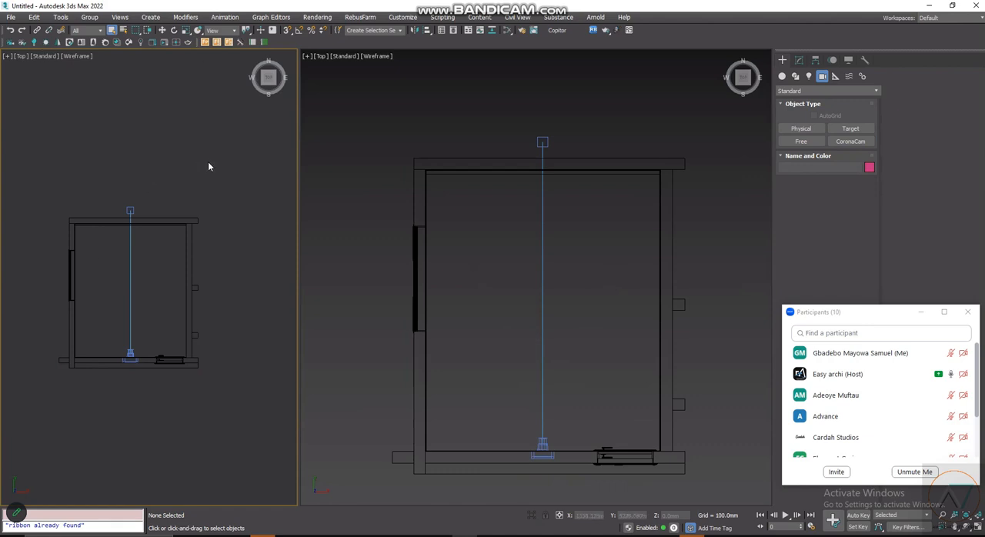
key("c")
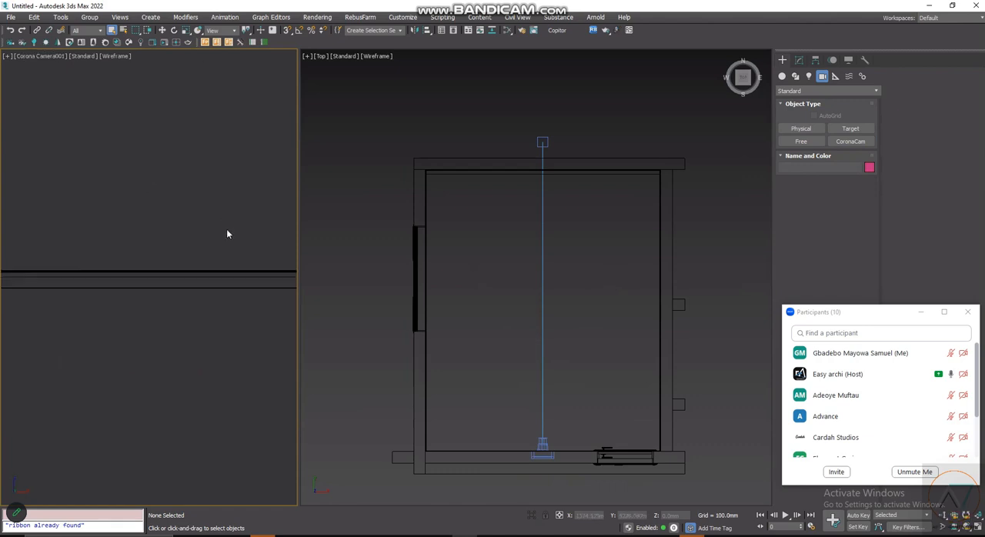
left_click(41, 58)
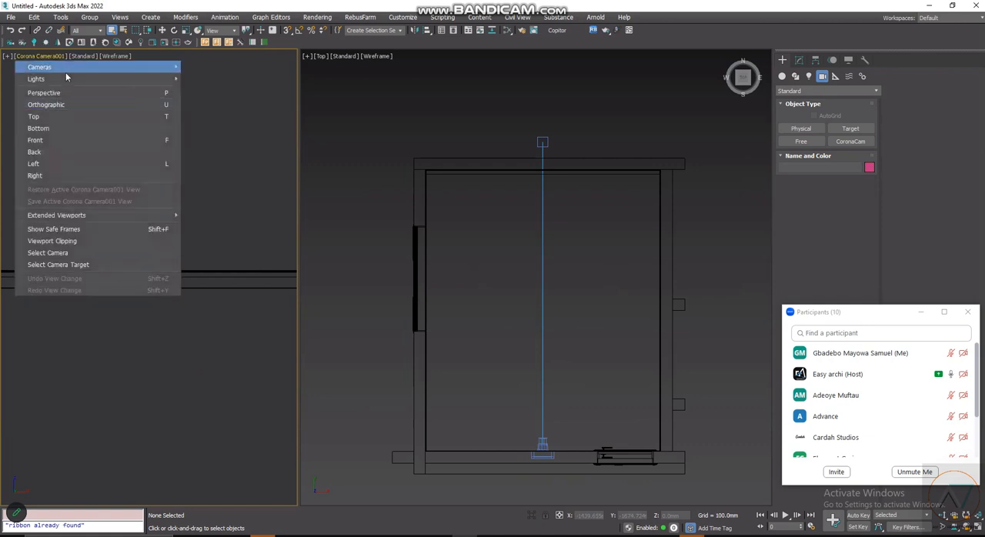
mouse_move(122, 67)
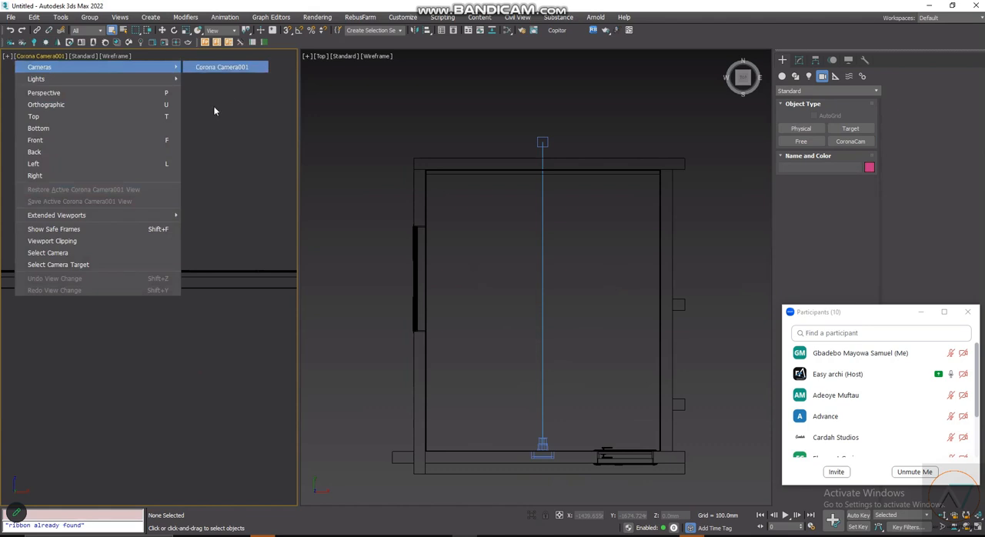
left_click(225, 67)
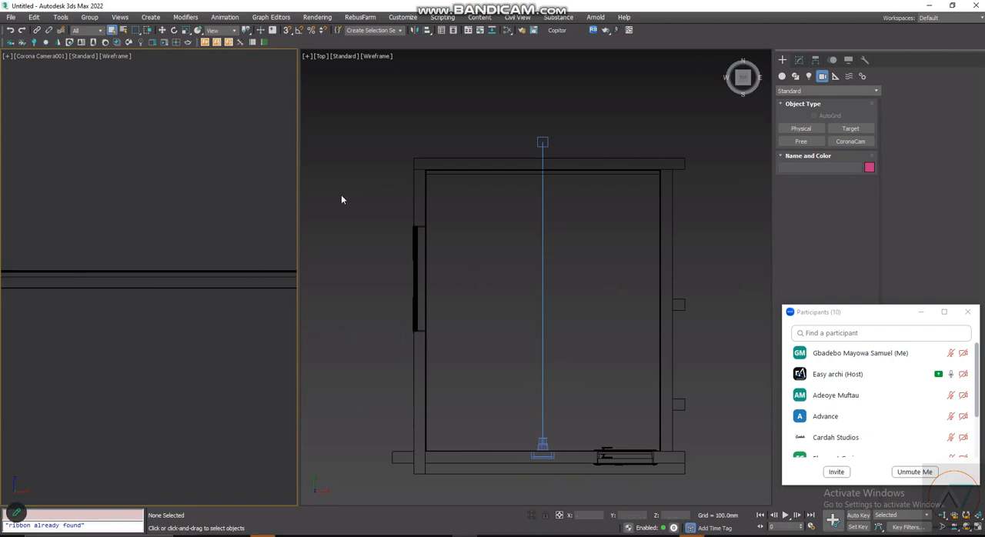
left_click_drag(302, 207, 374, 246)
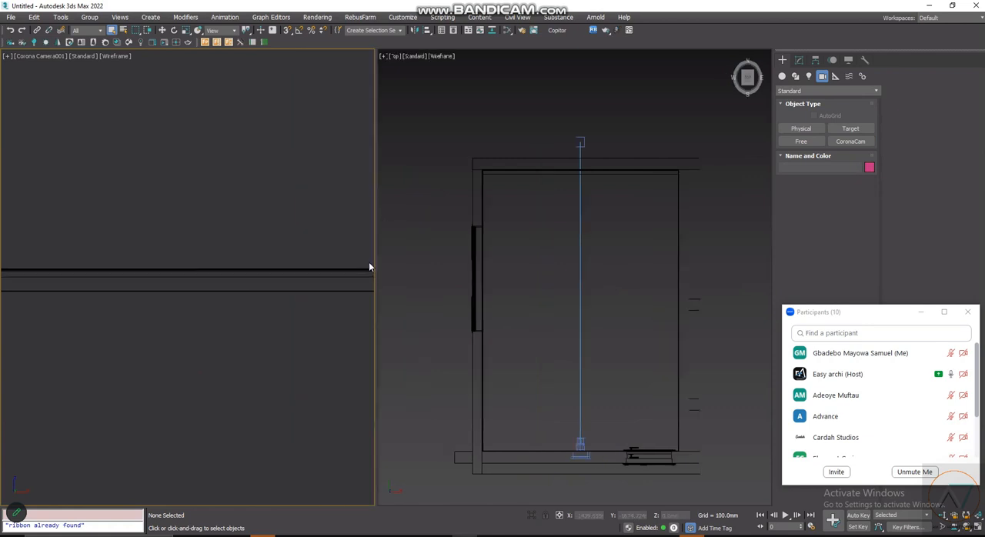
left_click_drag(307, 337, 223, 277)
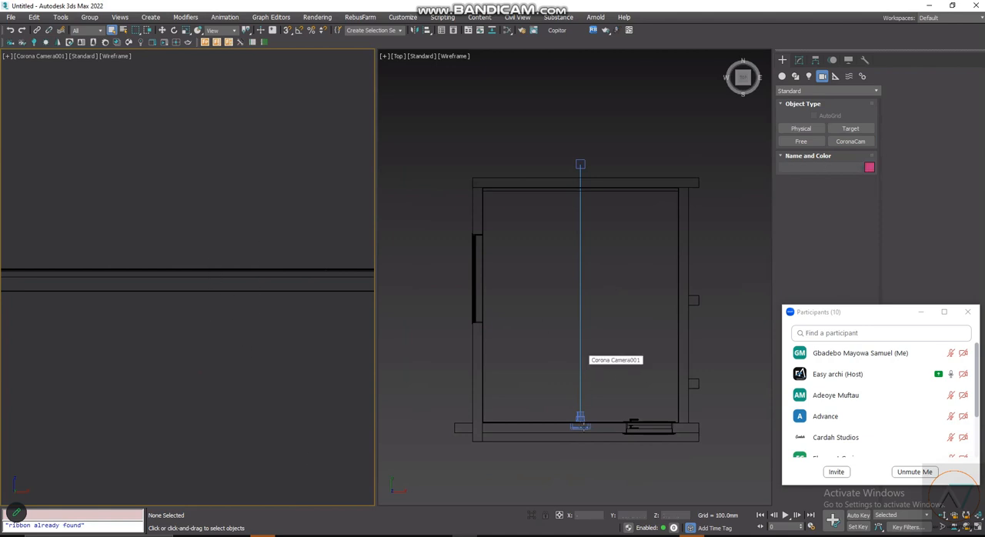
- Select the Corona camera together with its target in the Top view, activate the Move tool, and minimize the Bandicam window
scroll(582, 416, "up", 5)
left_click(577, 410)
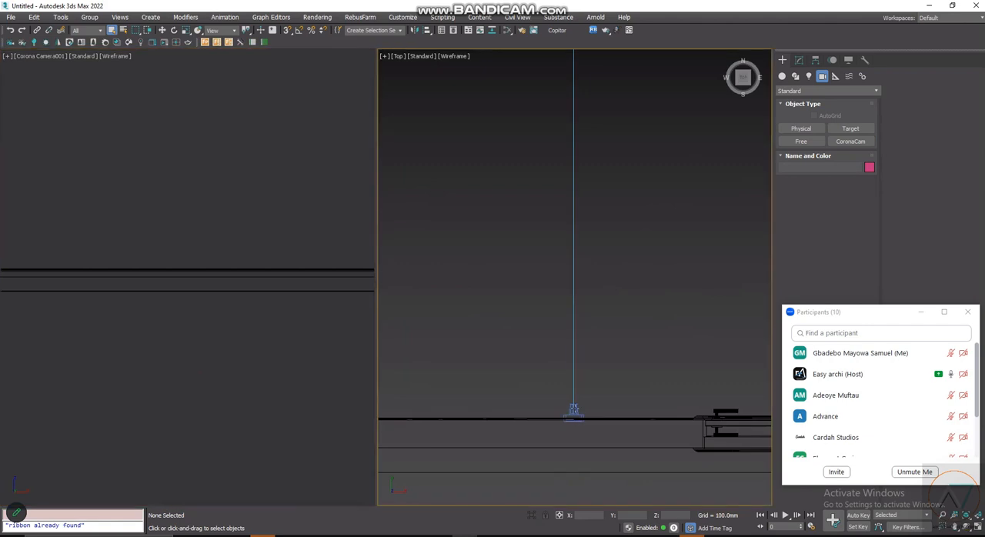
scroll(576, 406, "down", 3)
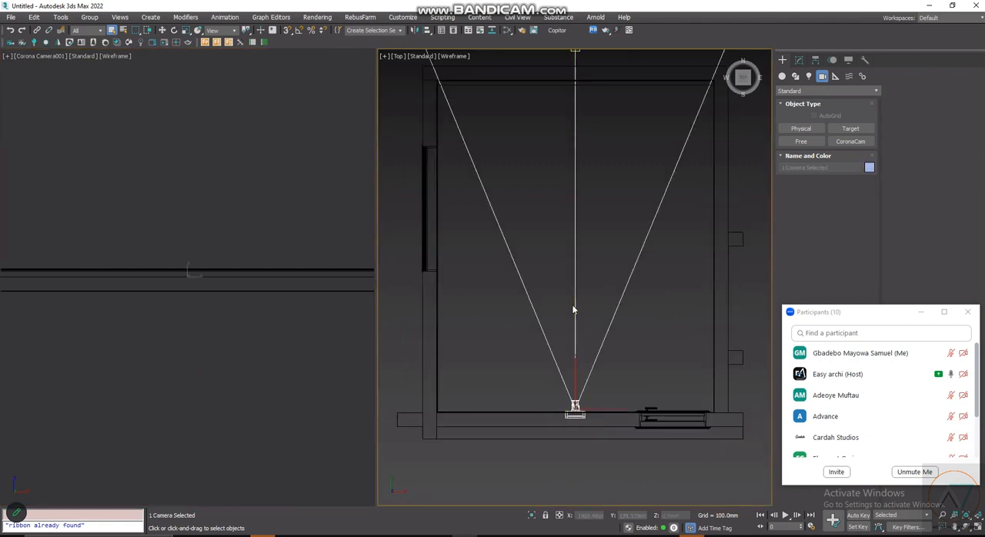
scroll(573, 307, "down", 3)
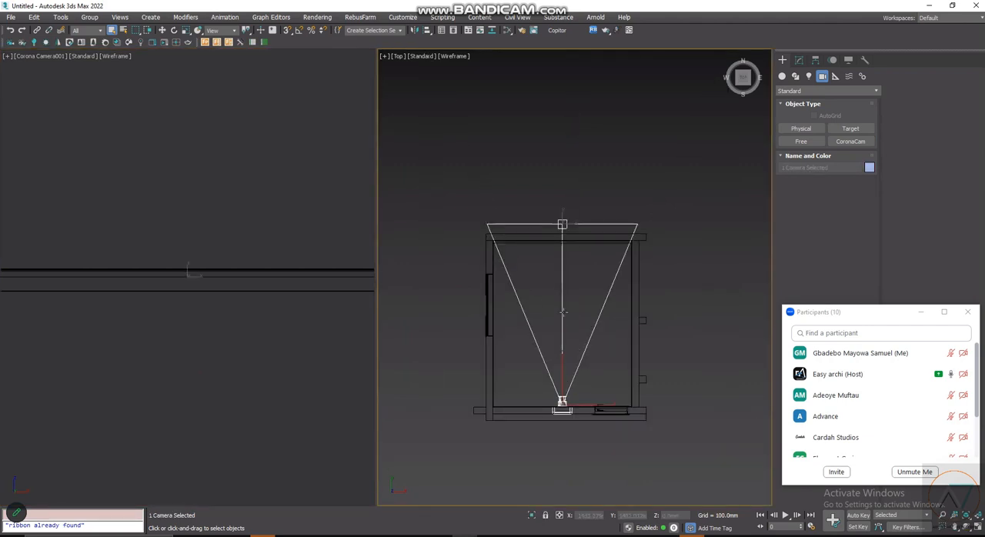
scroll(574, 316, "up", 2)
scroll(557, 292, "down", 1)
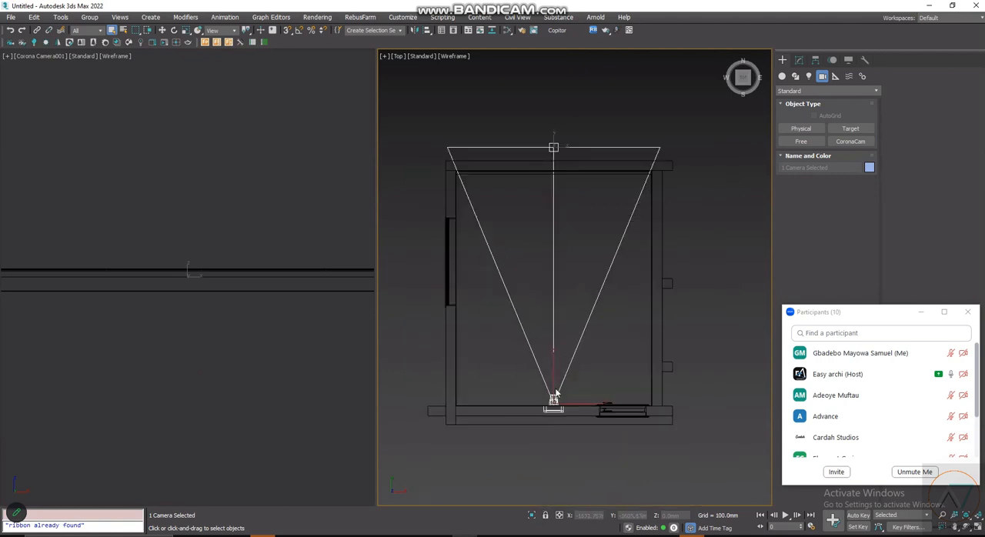
scroll(553, 396, "up", 2)
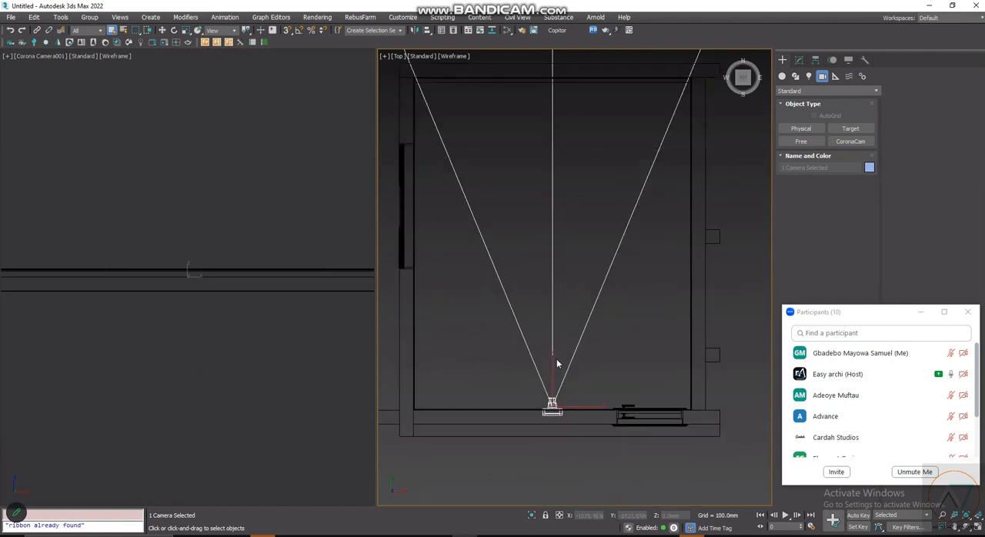
scroll(552, 385, "up", 2)
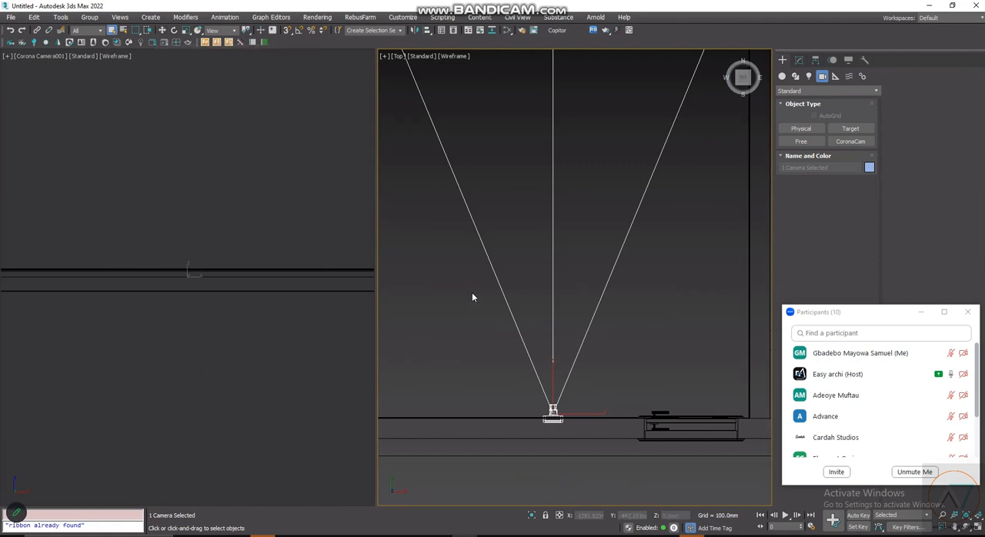
scroll(561, 447, "down", 3)
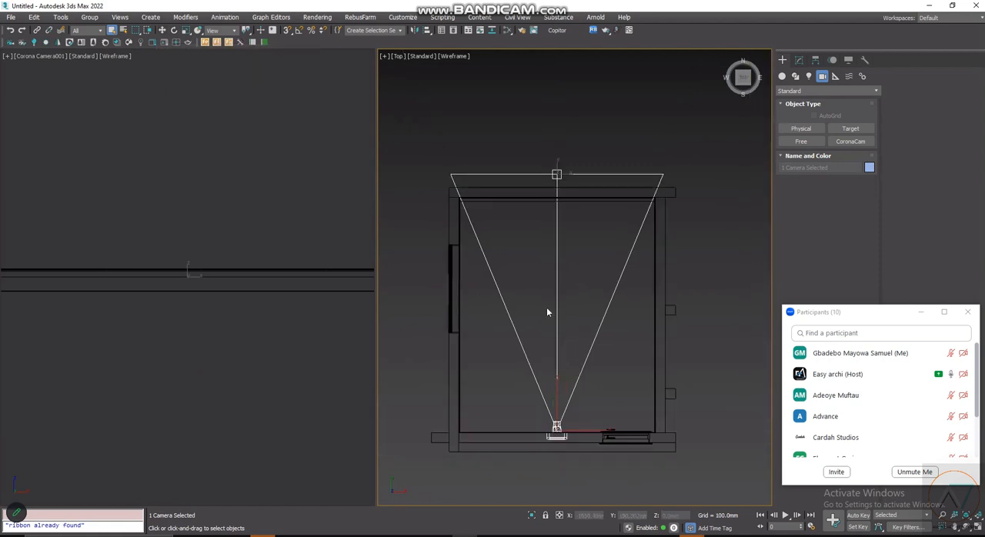
scroll(563, 321, "up", 2)
key("w")
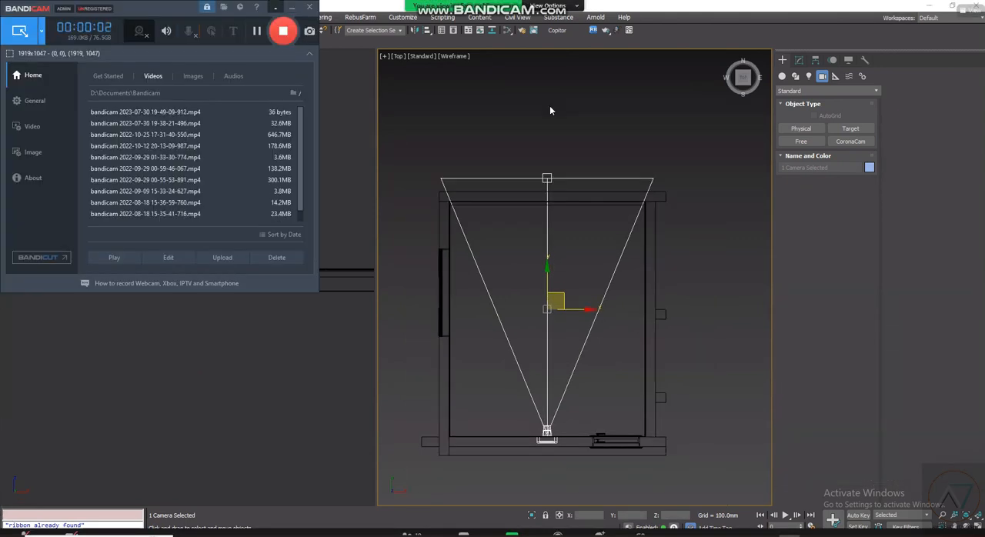
left_click(291, 7)
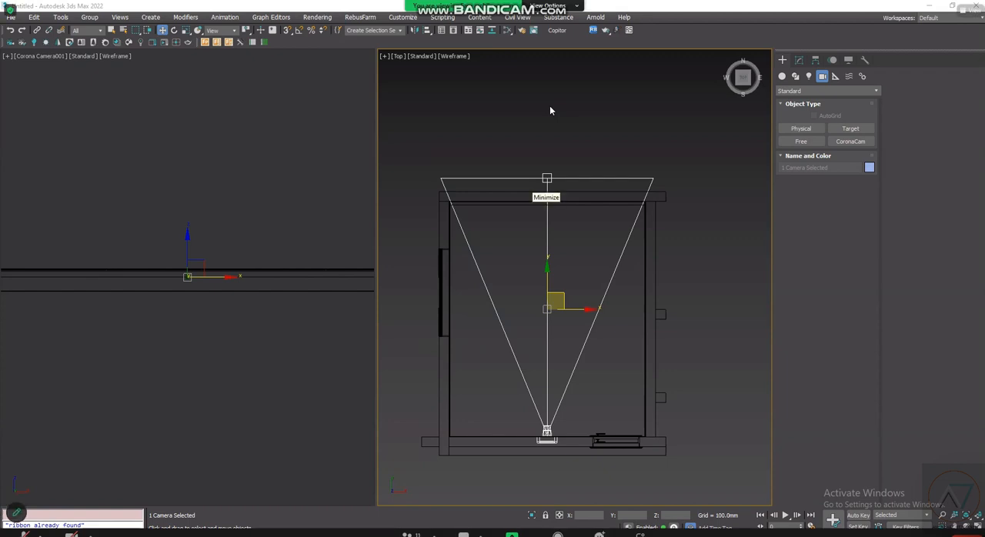
scroll(583, 337, "up", 4)
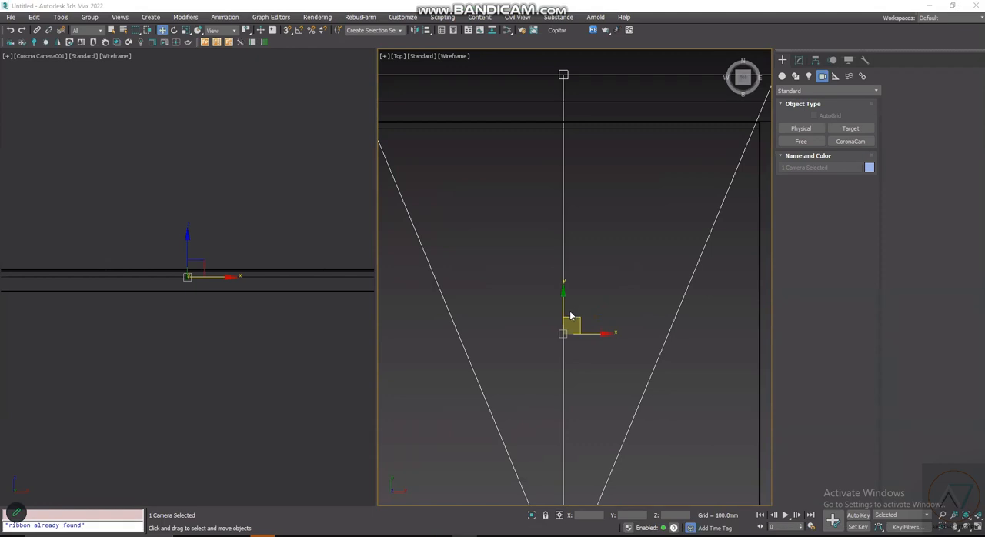
scroll(554, 279, "down", 2)
scroll(554, 279, "down", 5)
scroll(554, 280, "up", 3)
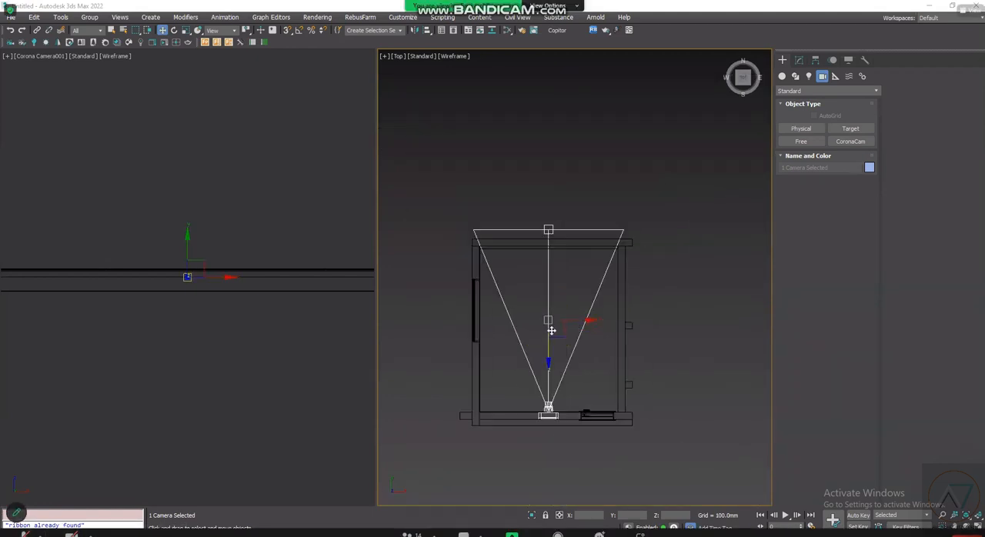
scroll(633, 372, "up", 2)
left_click(537, 297)
left_click(546, 300)
scroll(547, 301, "down", 3)
scroll(547, 304, "up", 1)
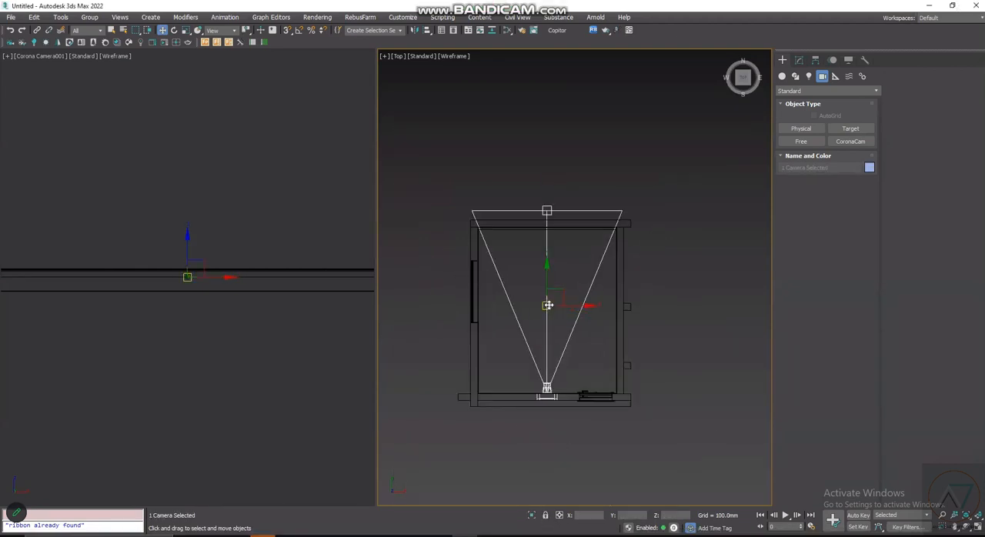
scroll(547, 305, "up", 3)
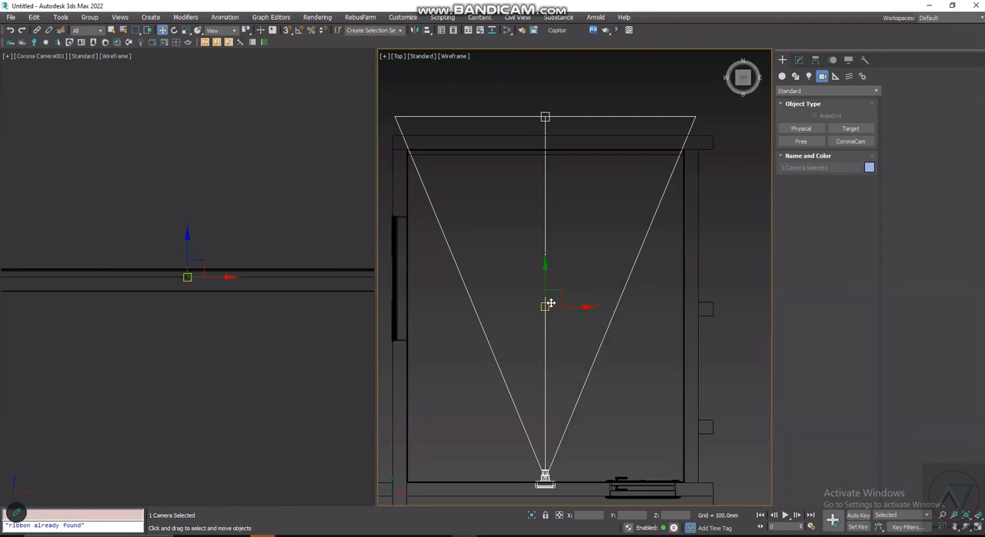
- Raise the selected camera and target vertically in the Front view to a height of about 1139 mm, then deselect them
key("f")
scroll(566, 338, "up", 3)
left_click_drag(563, 348, 564, 271)
left_click(591, 463)
- Raise only the Corona camera, without its target, slightly in the Front view to a Z height of about 1149 mm
scroll(555, 327, "up", 3)
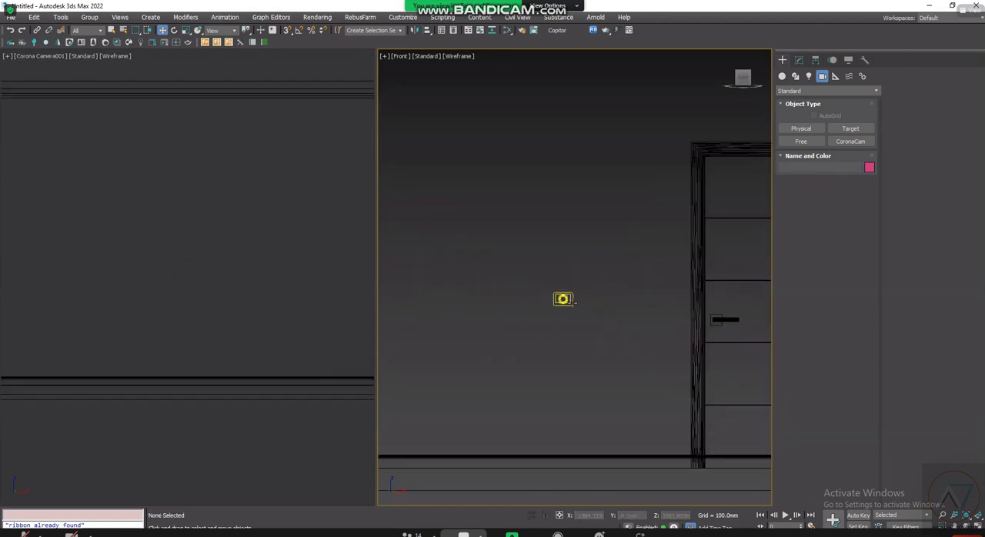
left_click(568, 300)
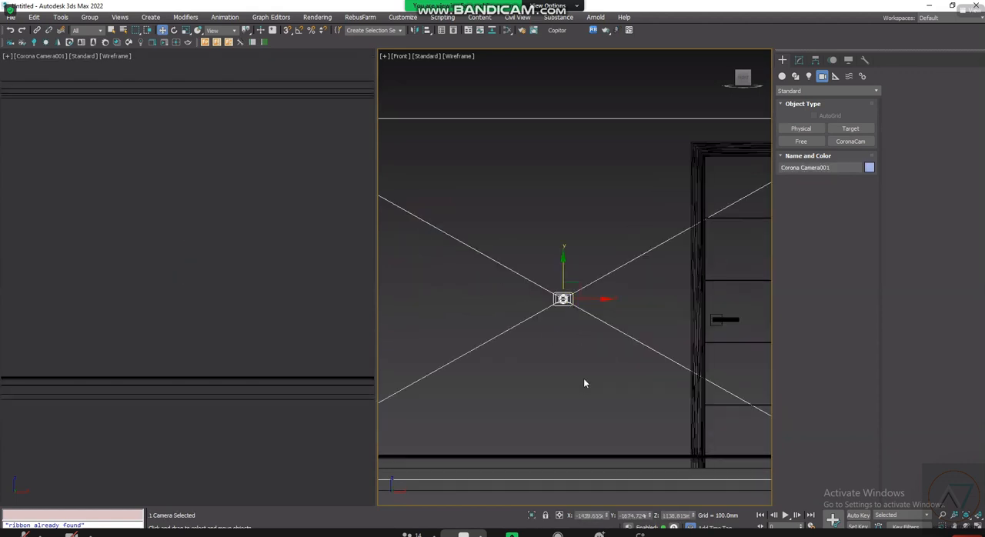
scroll(582, 387, "down", 1)
scroll(583, 388, "down", 3)
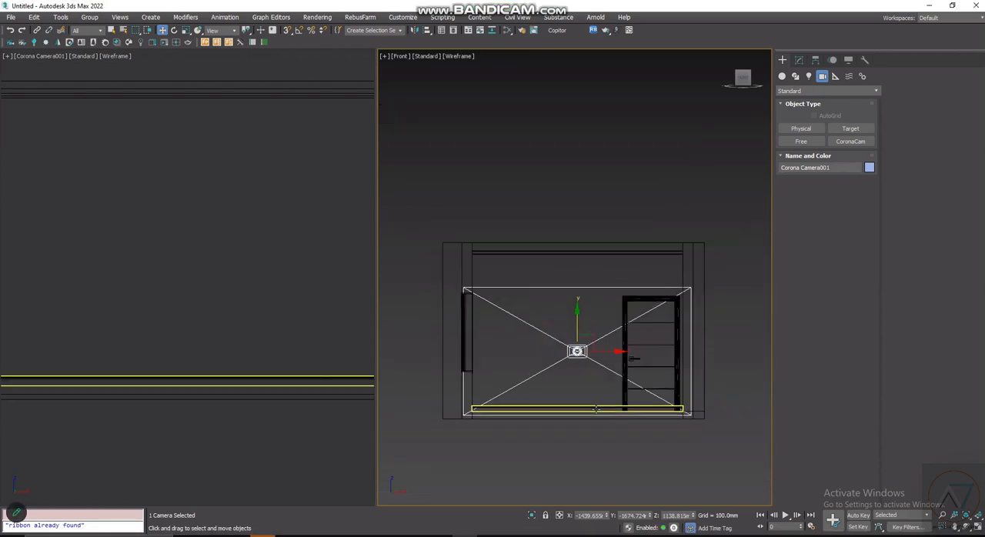
scroll(599, 368, "up", 3)
left_click(555, 335)
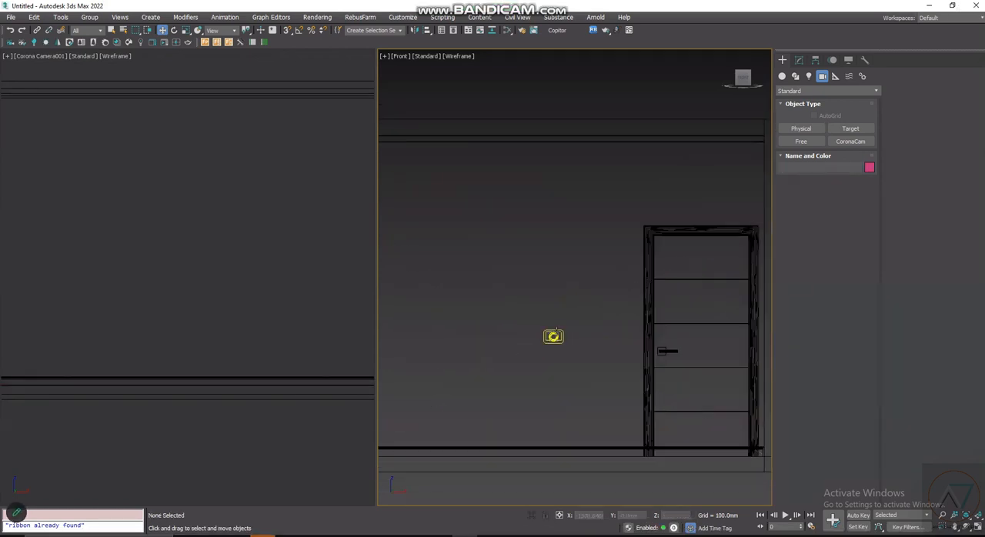
left_click(568, 348)
left_click(566, 336)
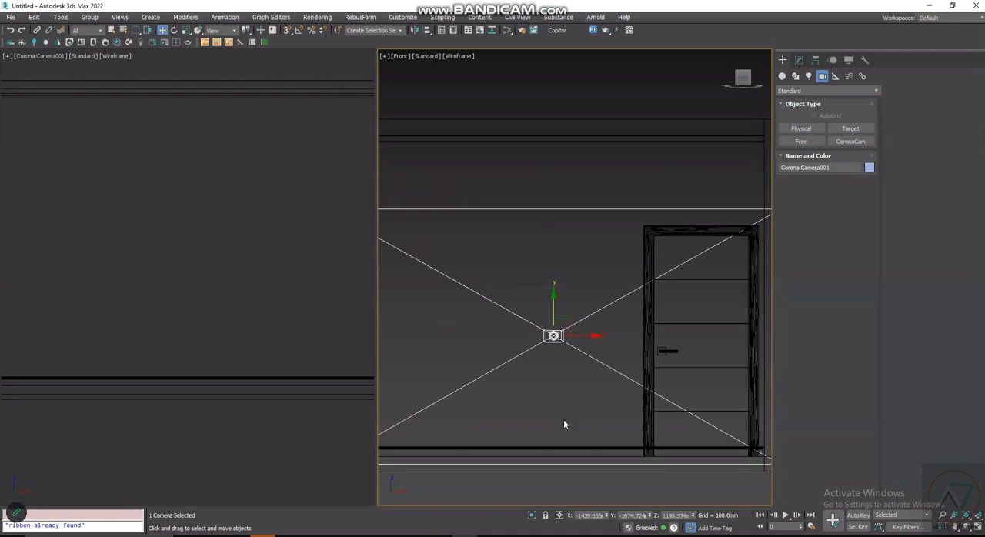
scroll(563, 420, "down", 2)
left_click(568, 417)
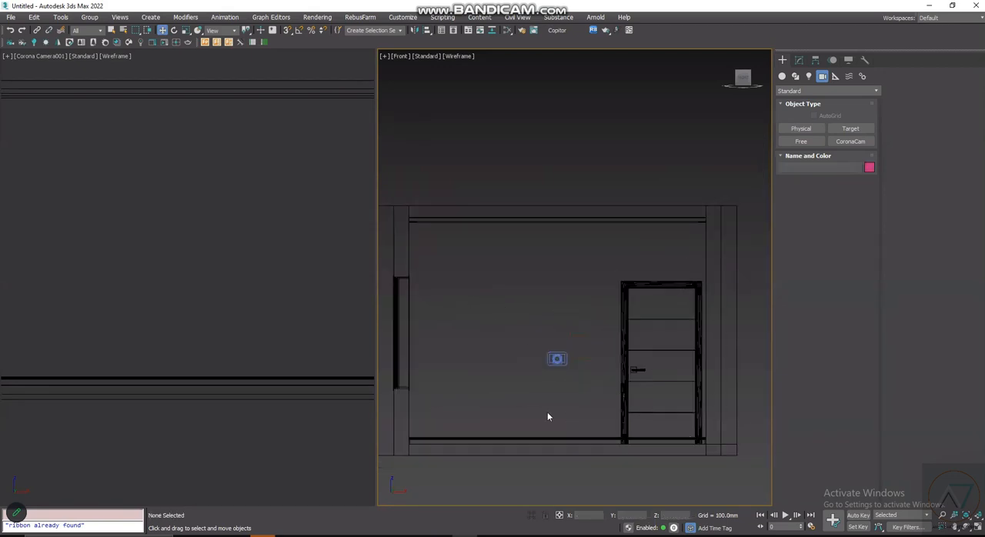
left_click(567, 362)
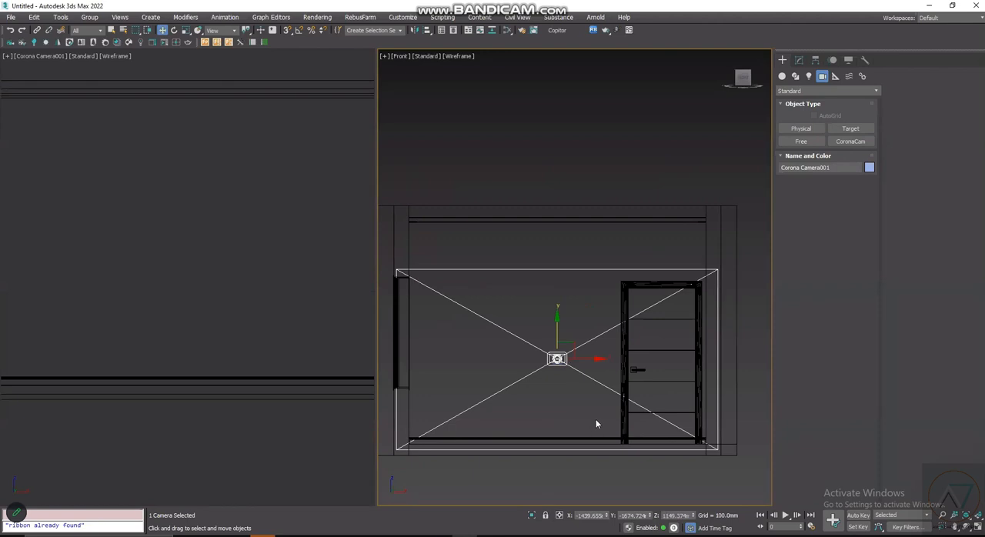
scroll(549, 367, "up", 2)
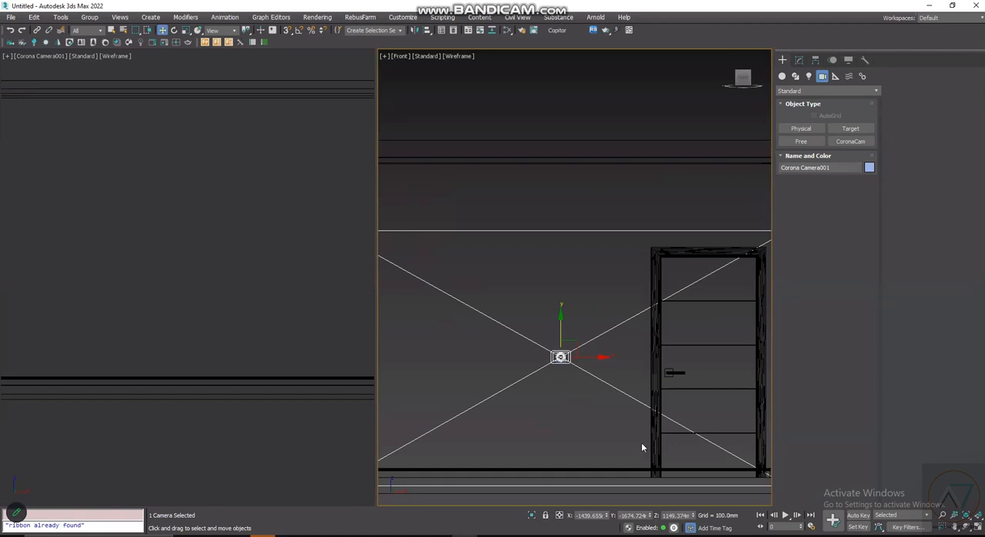
- Turn on snapping and show the Corona camera viewport in Default Shading
left_click(263, 221)
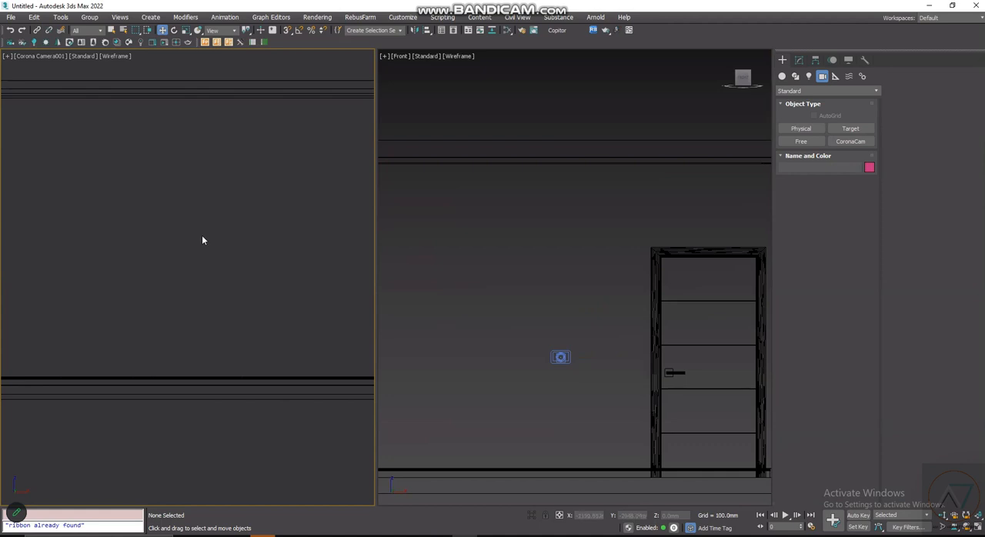
key("s")
key("F3")
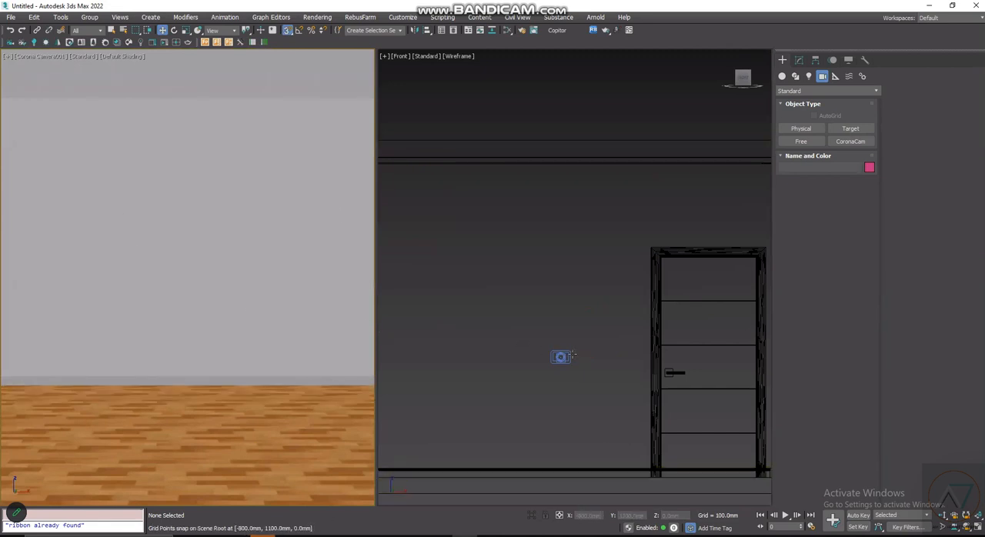
- Change the Front viewport back to a Top view showing the whole room and turn snapping off
scroll(572, 355, "down", 5)
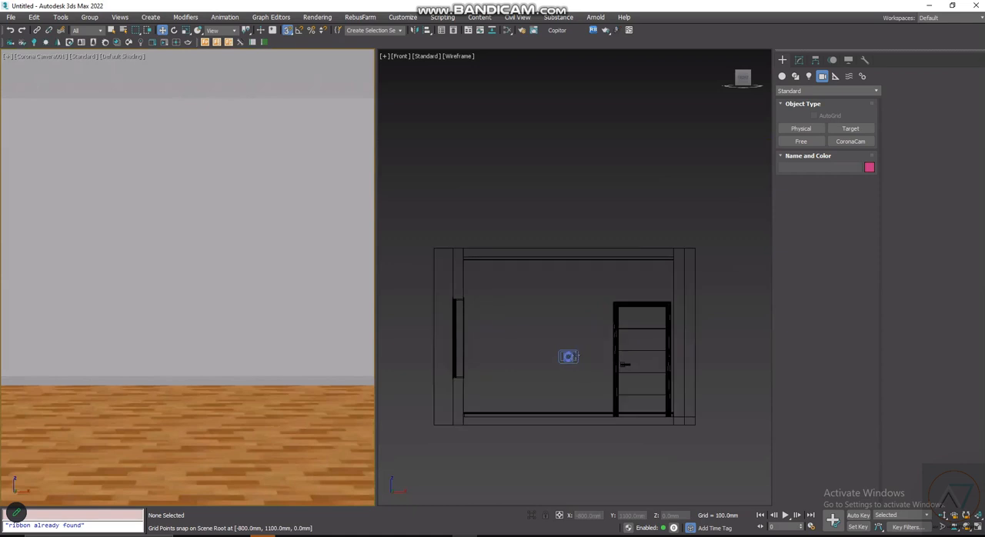
key("t")
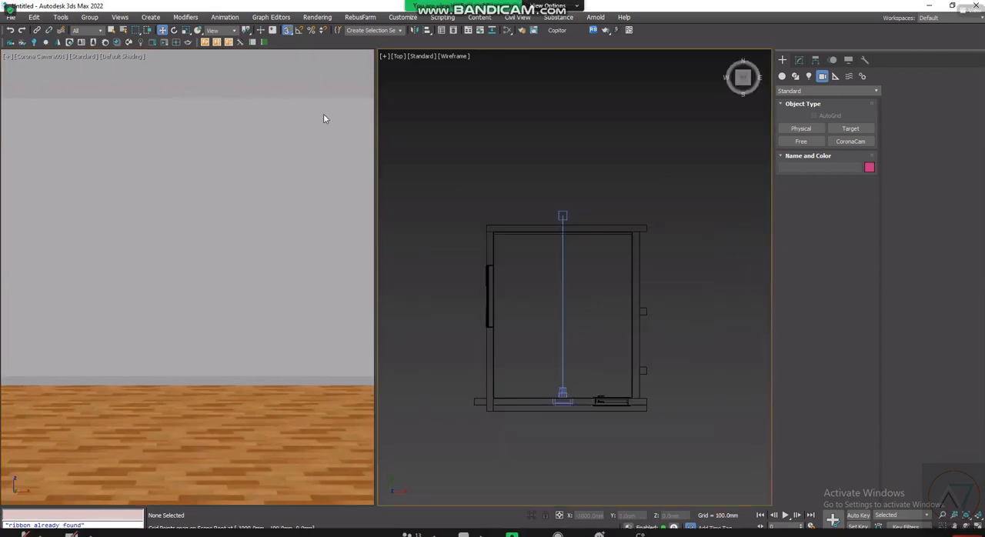
scroll(393, 108, "up", 3)
scroll(393, 108, "up", 2)
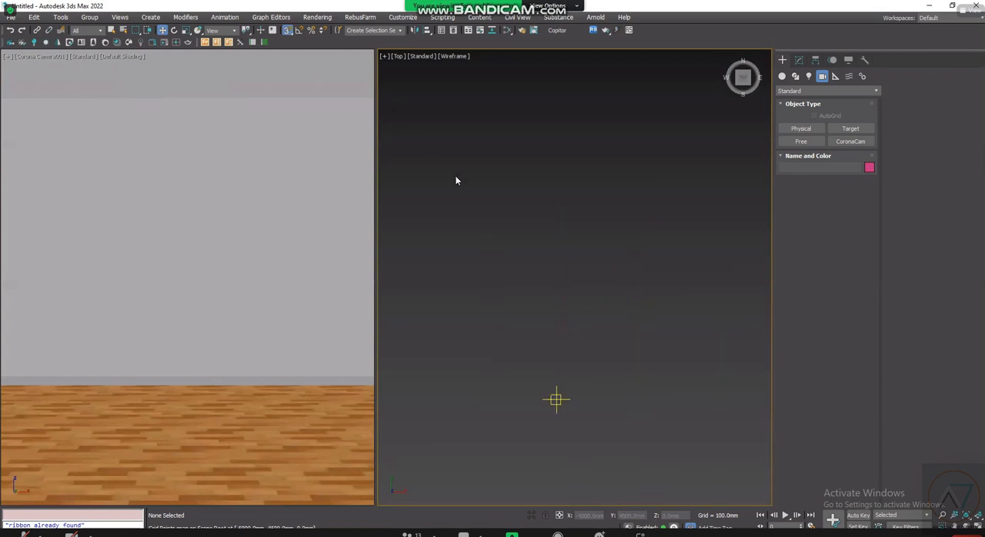
scroll(531, 311, "down", 3)
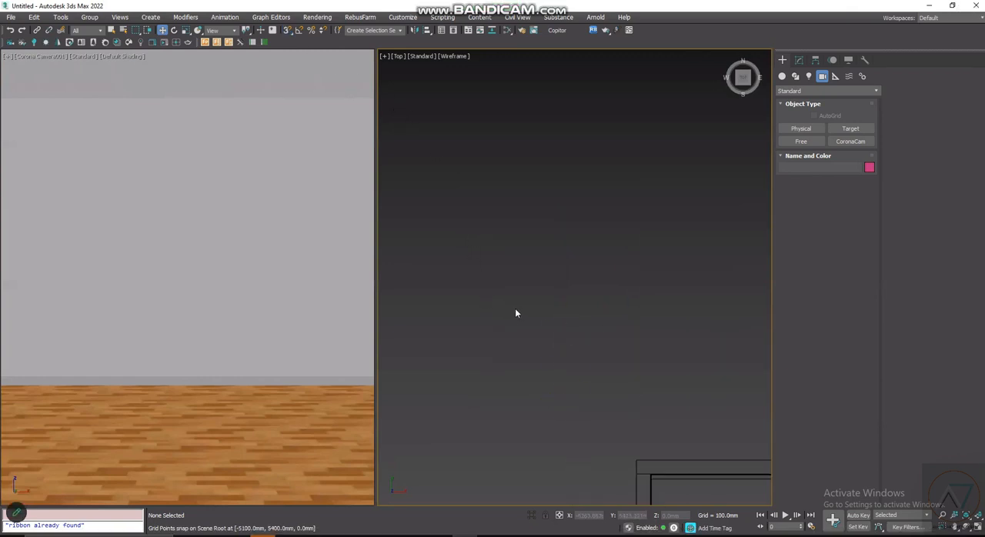
key("s")
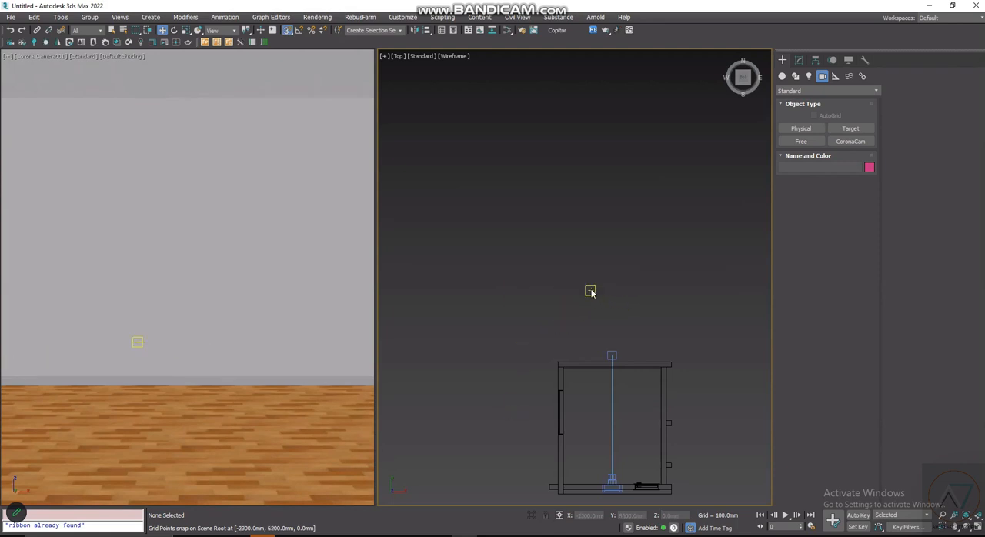
scroll(660, 430, "up", 4)
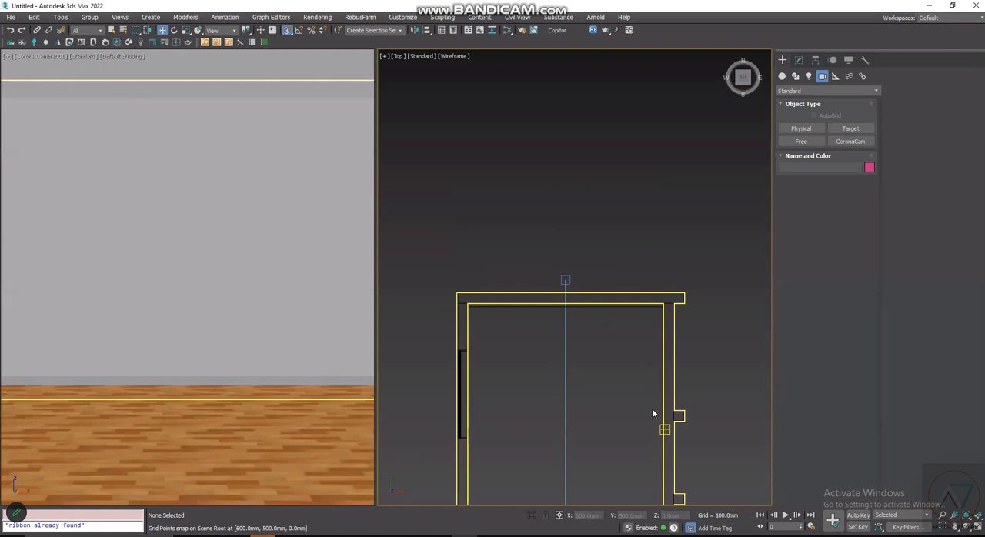
scroll(659, 421, "up", 2)
scroll(616, 217, "down", 2)
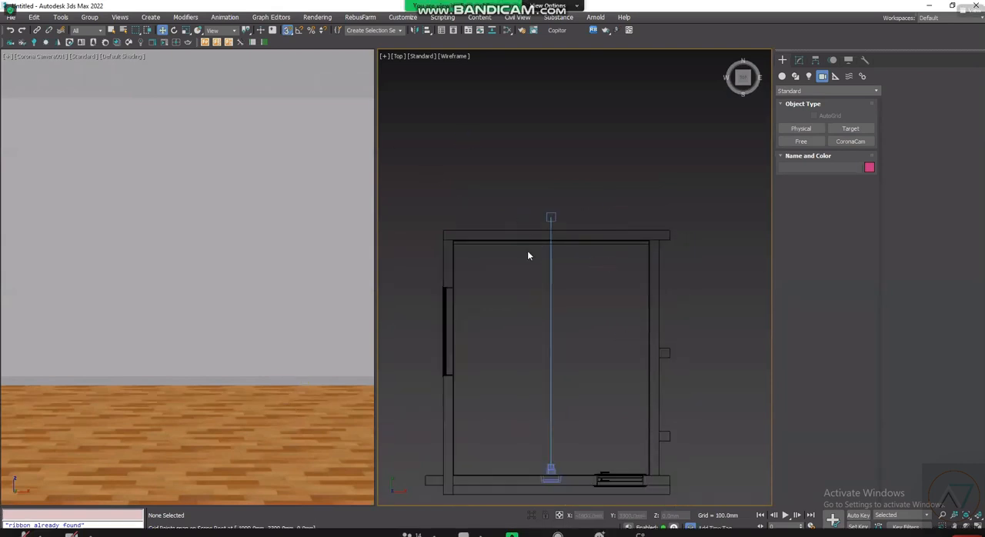
left_click(290, 34)
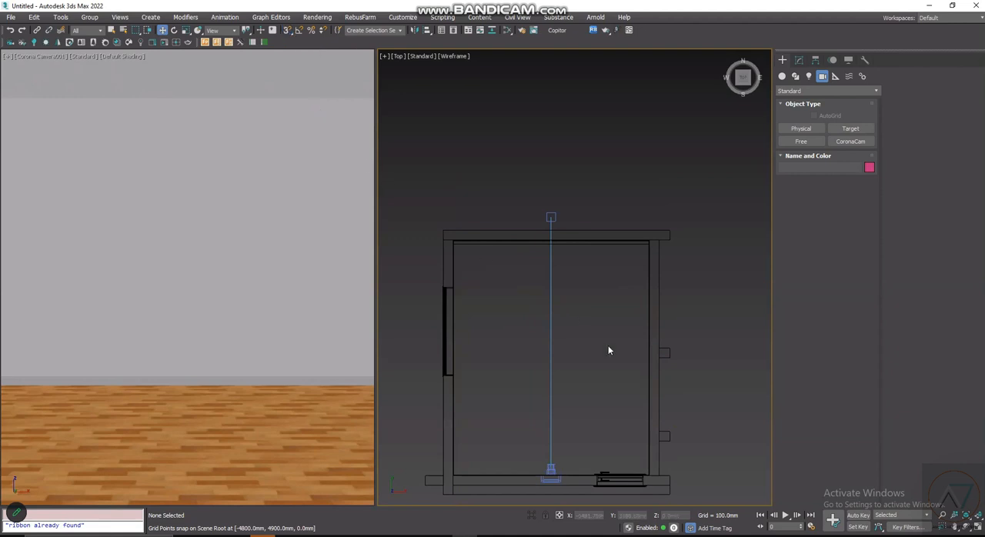
- Try to select only the Corona camera at the lower wall in the Top view
scroll(548, 484, "up", 2)
scroll(554, 466, "up", 3)
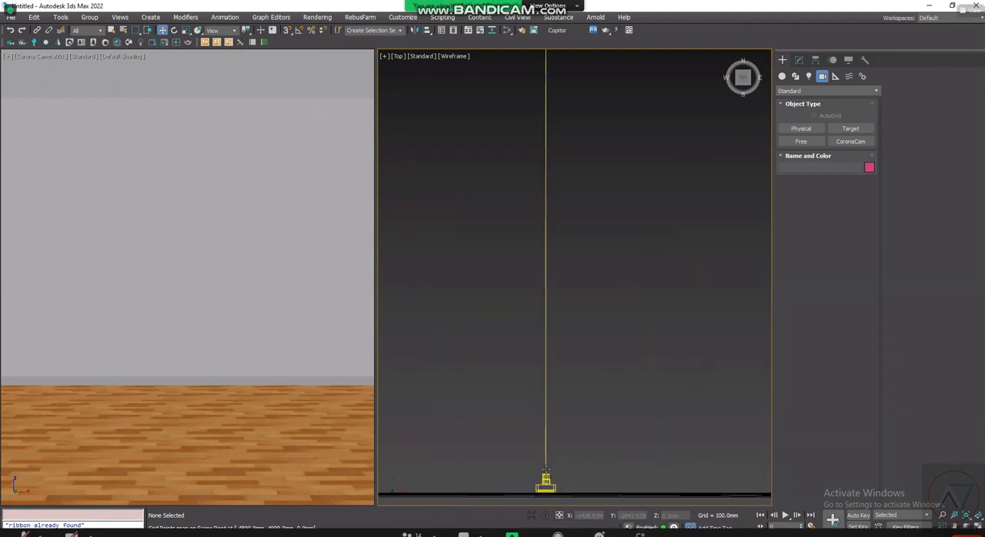
left_click(546, 482)
scroll(550, 479, "down", 2)
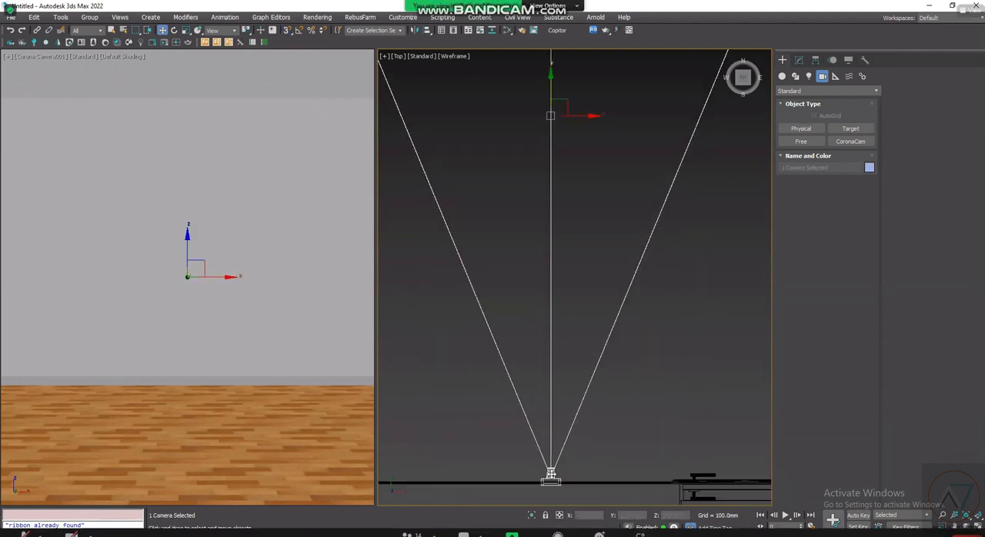
left_click(555, 482)
scroll(556, 466, "up", 2)
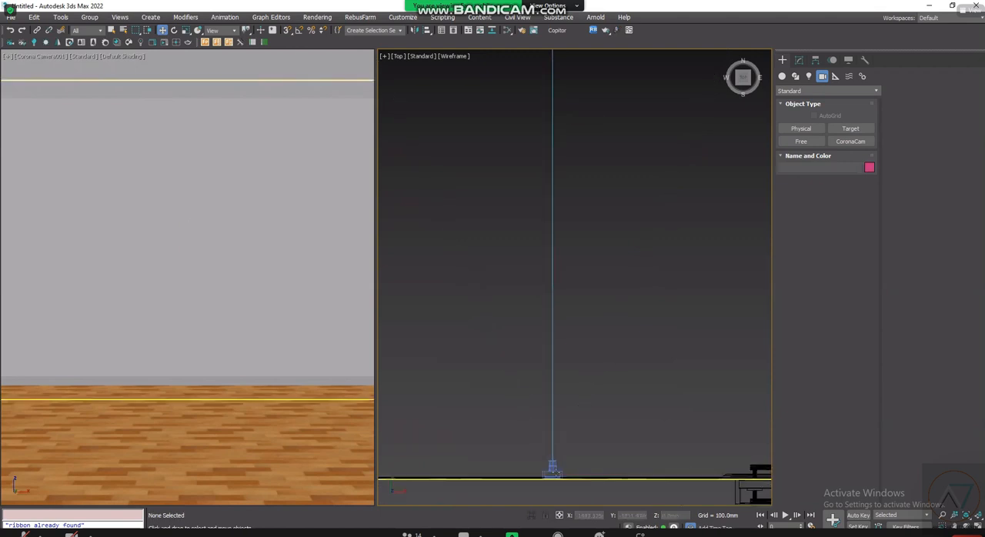
left_click(556, 467)
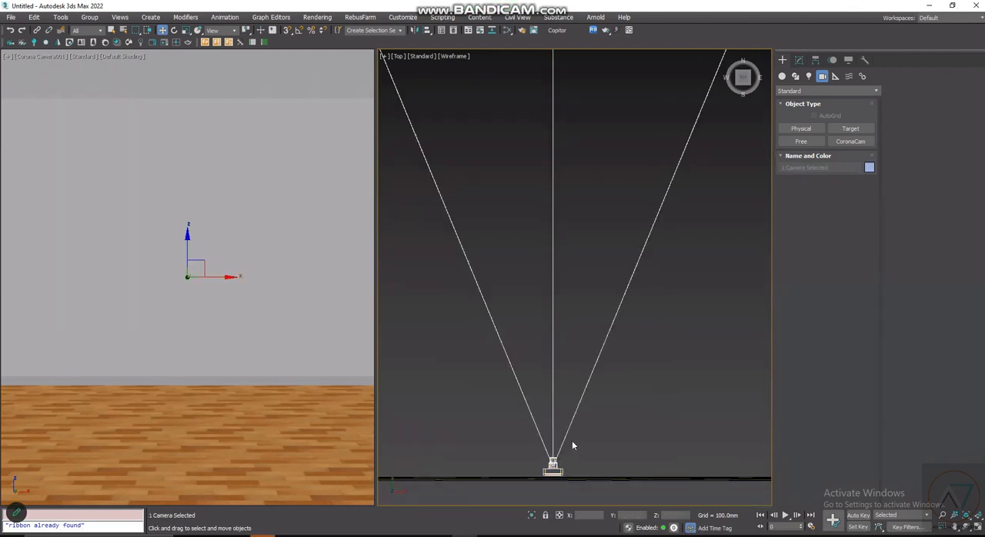
scroll(570, 401, "down", 3)
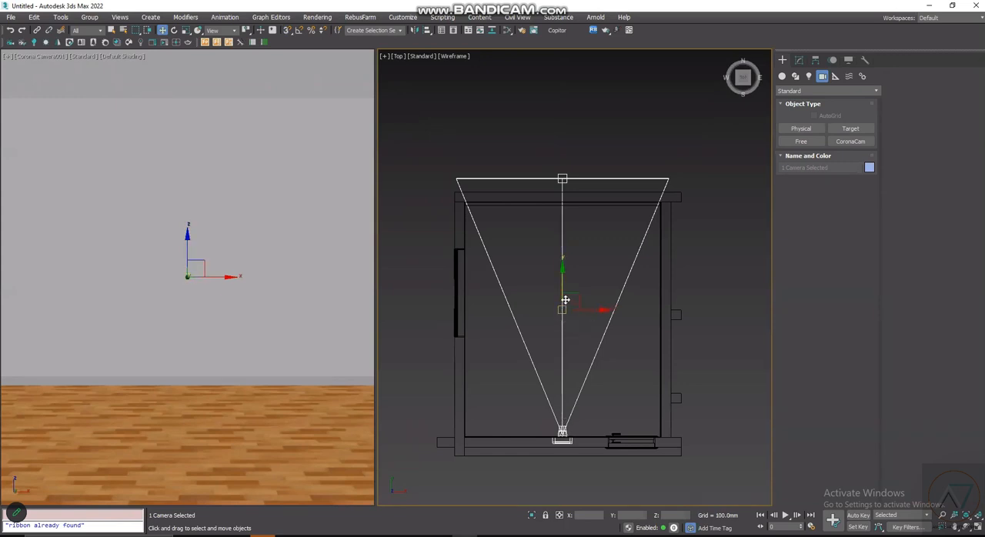
- Select the camera target alone in the Top view, and try again to select the camera body
key("f")
left_click(574, 163)
left_click(563, 179)
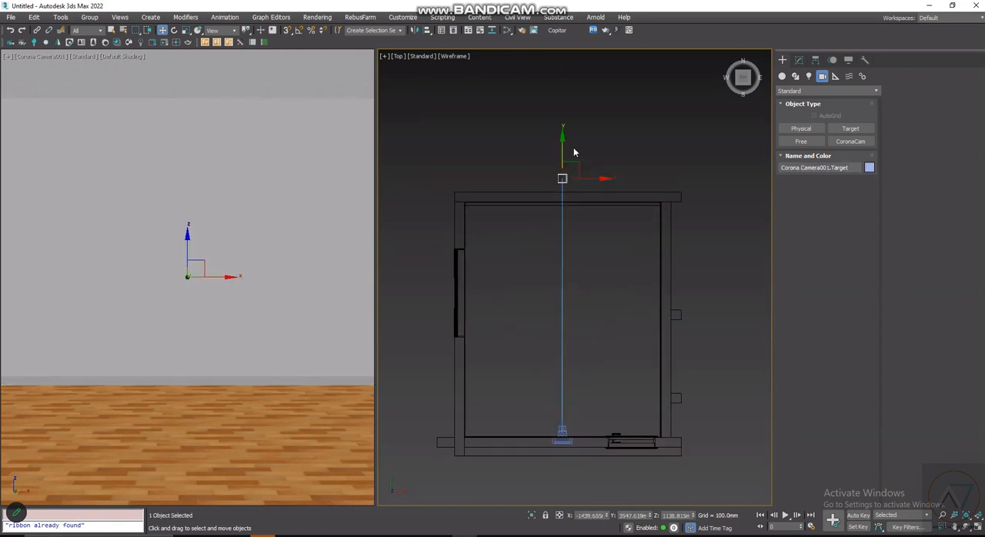
scroll(563, 453, "up", 3)
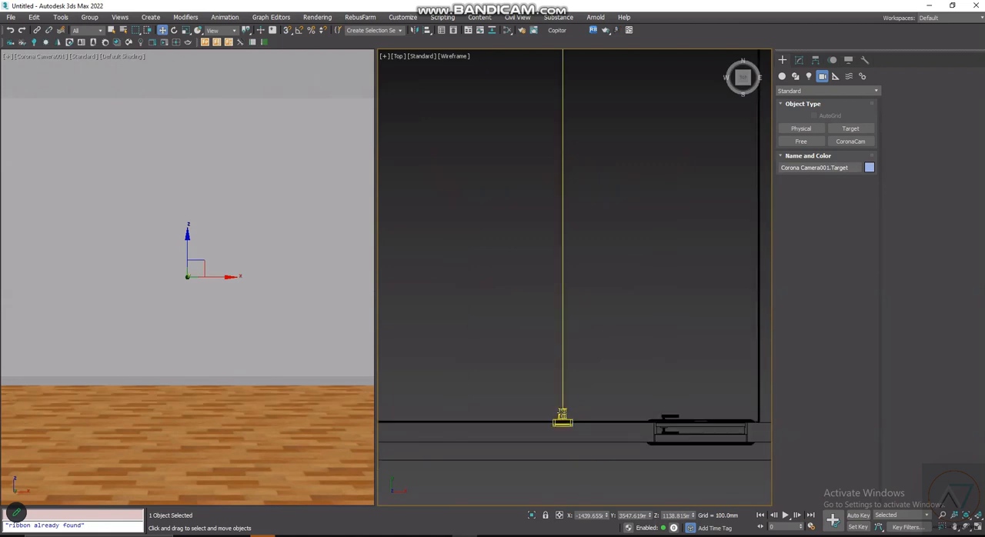
left_click(564, 415, "ctrl")
scroll(580, 430, "down", 2)
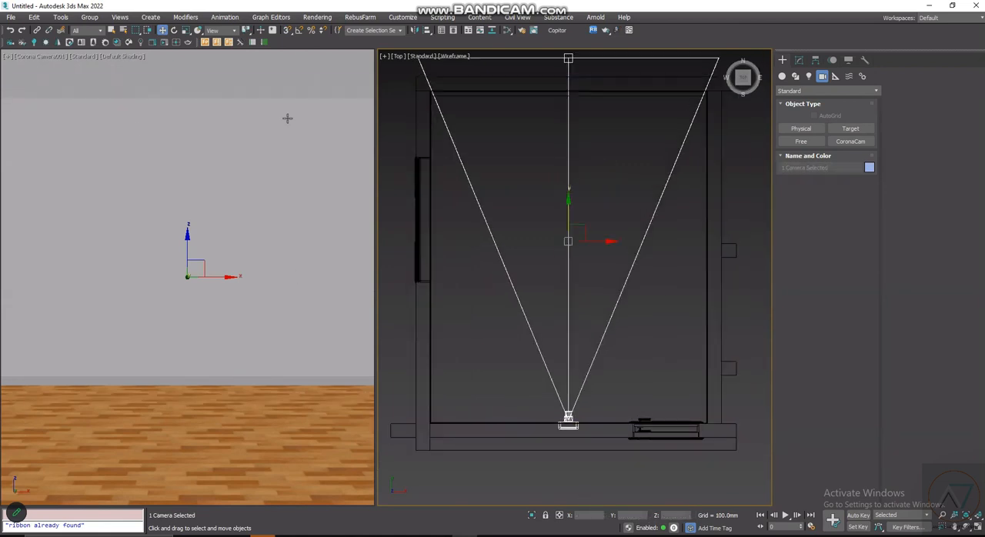
- Select the Corona camera without its target and set its Z height to 1250 mm
left_click(47, 57)
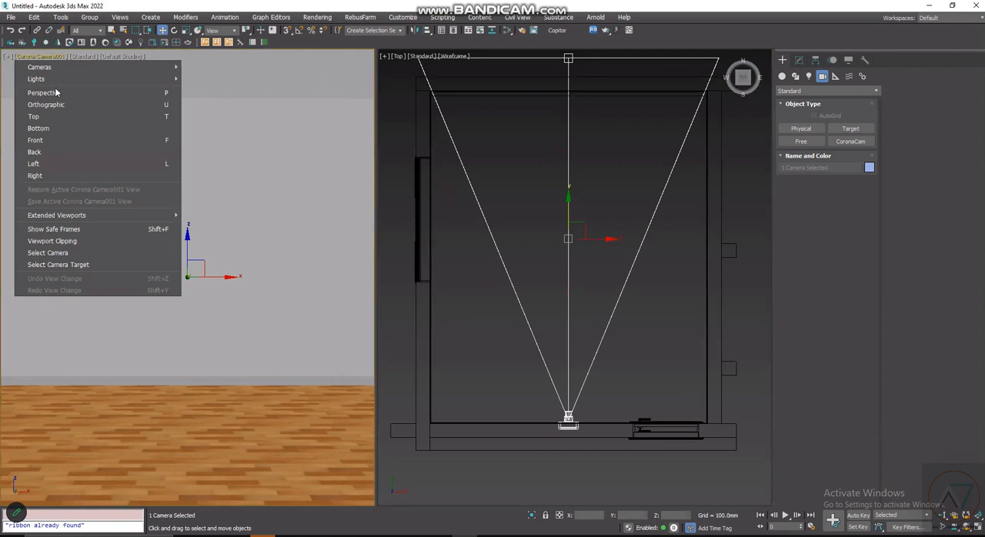
left_click(47, 252)
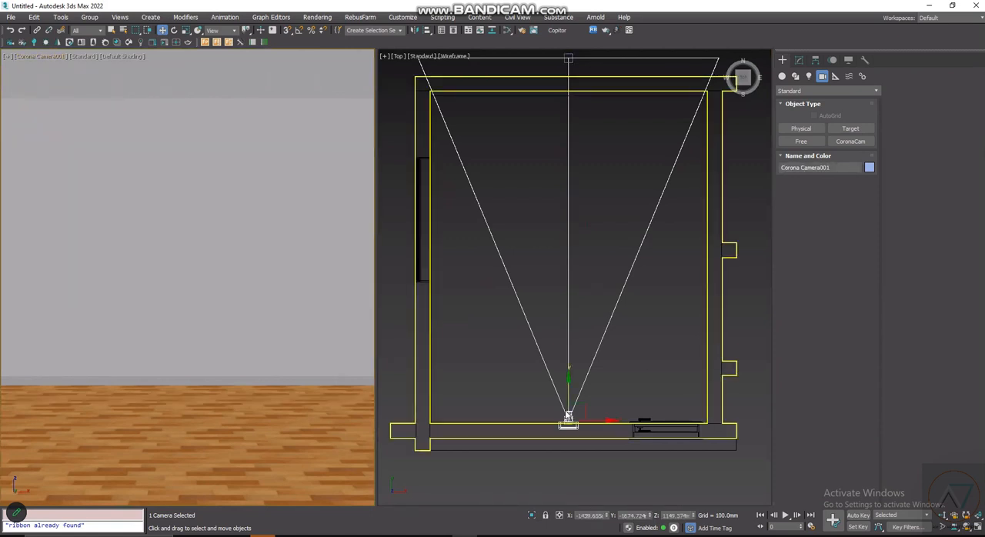
scroll(594, 447, "up", 4)
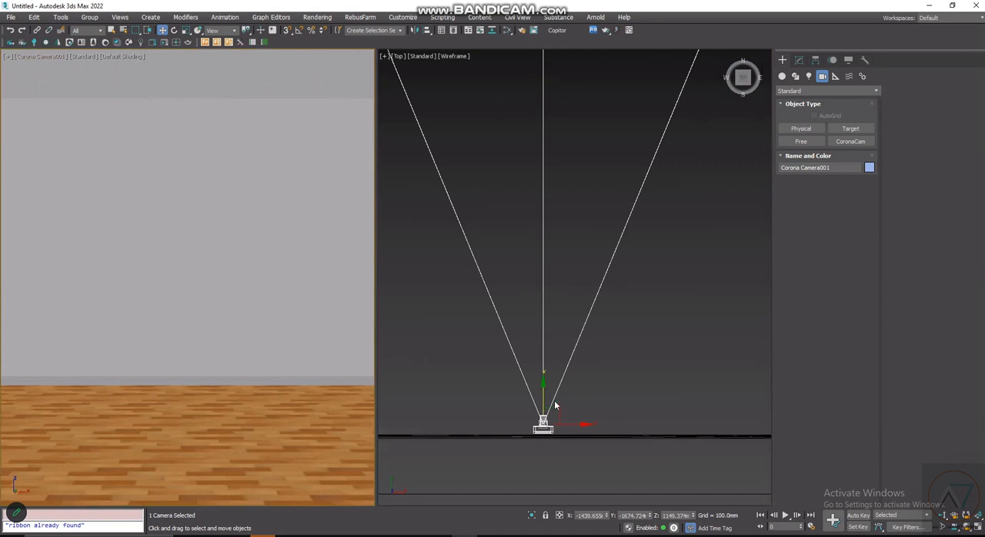
right_click(692, 518)
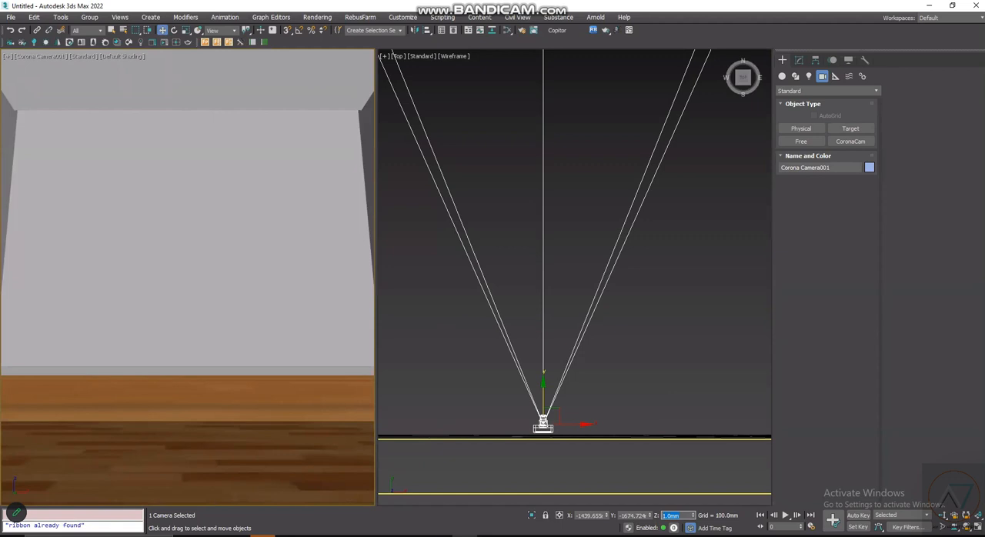
type("1250")
key("Return")
scroll(632, 431, "down", 6)
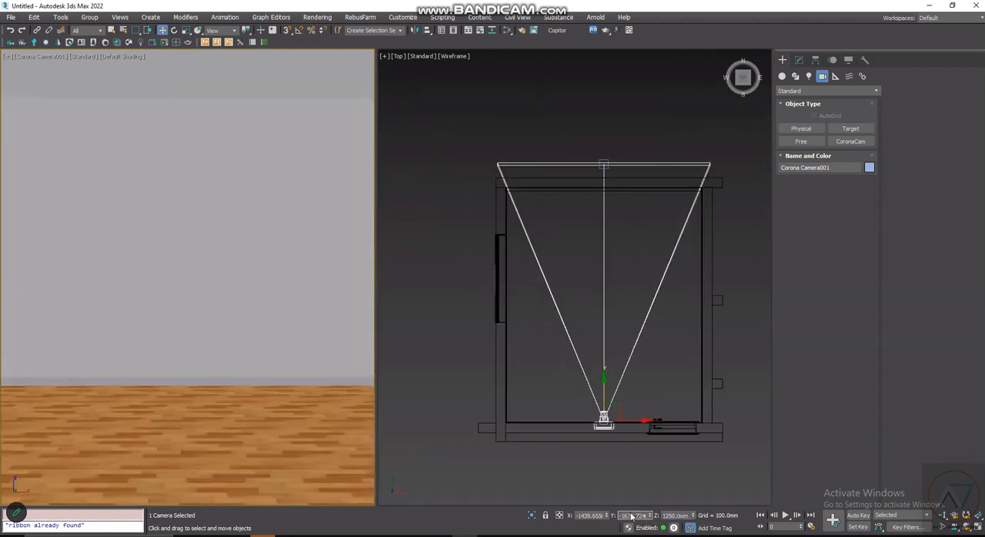
- Examine the placement of the camera and its target relative to the room in the Top view
scroll(605, 320, "up", 2)
left_click(605, 101)
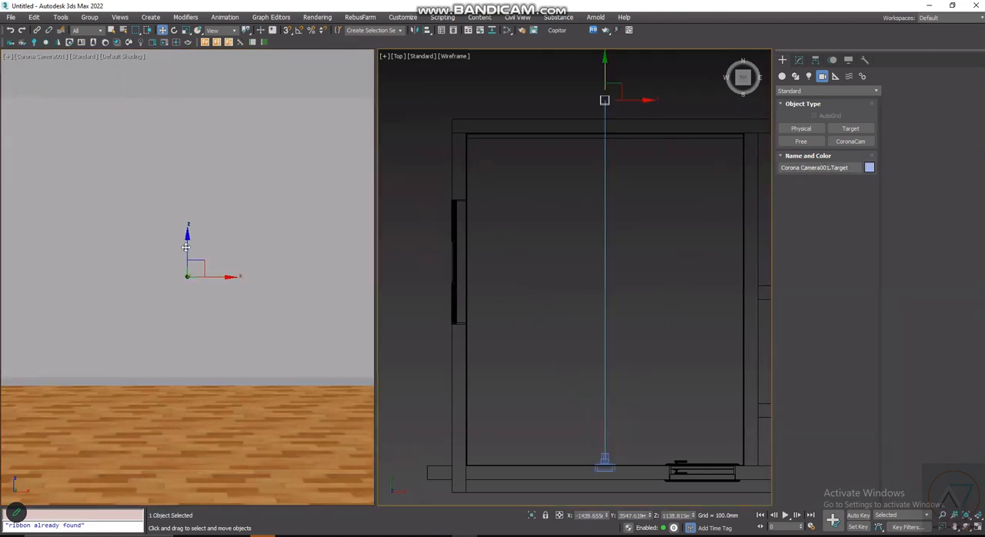
left_click(636, 254)
scroll(610, 472, "up", 2)
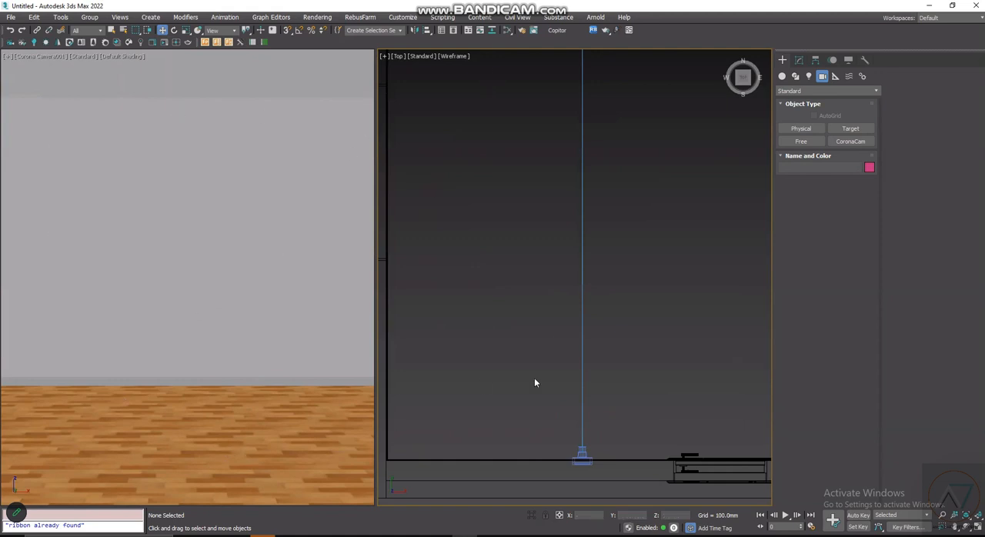
scroll(551, 247, "down", 3)
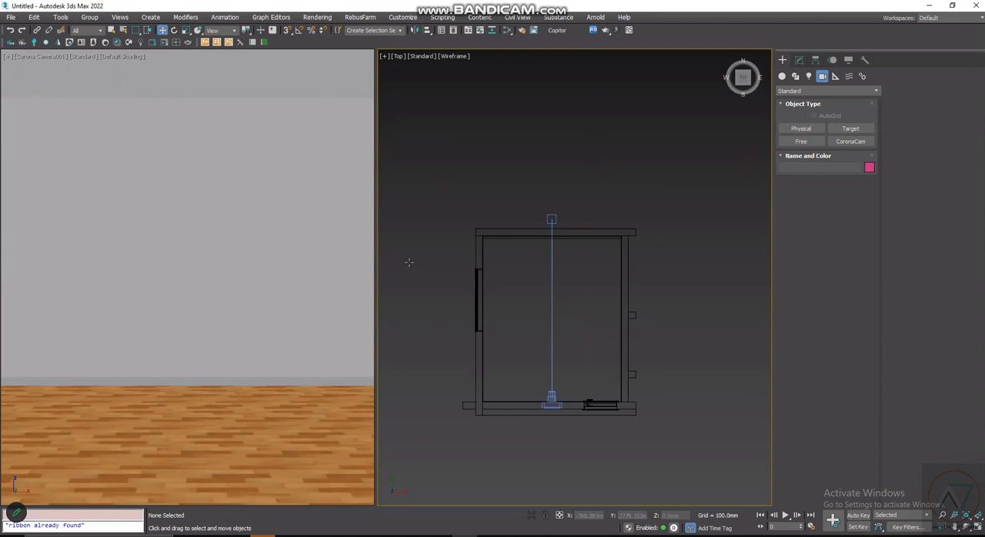
scroll(409, 262, "up", 3)
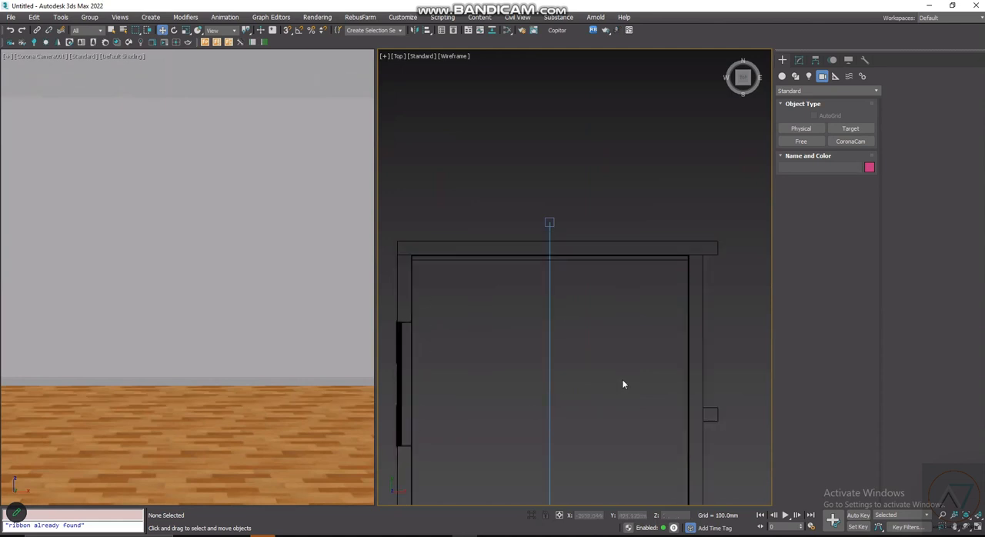
scroll(569, 427, "down", 3)
scroll(592, 438, "up", 5)
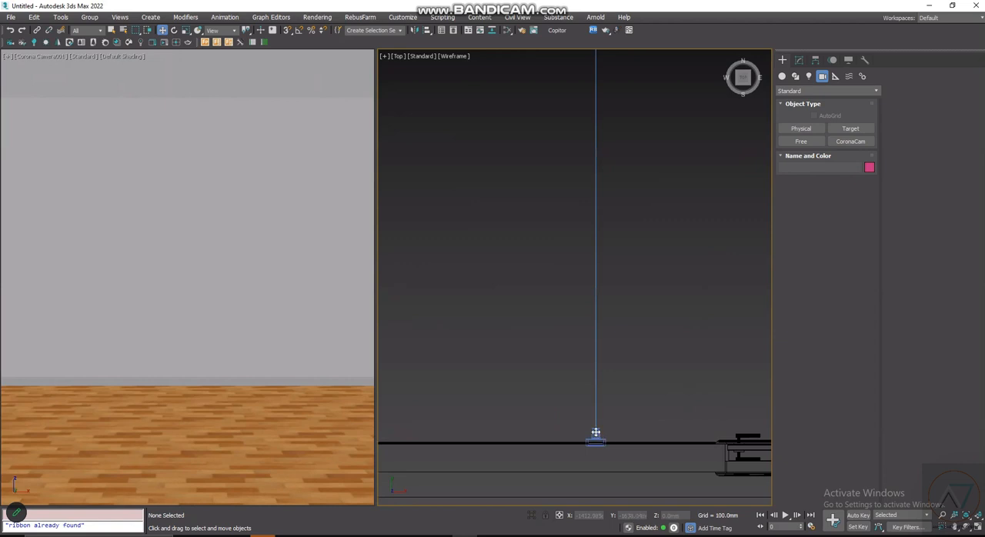
- Select the Corona camera on its own and open its parameters for modification
left_click(596, 433)
key("z")
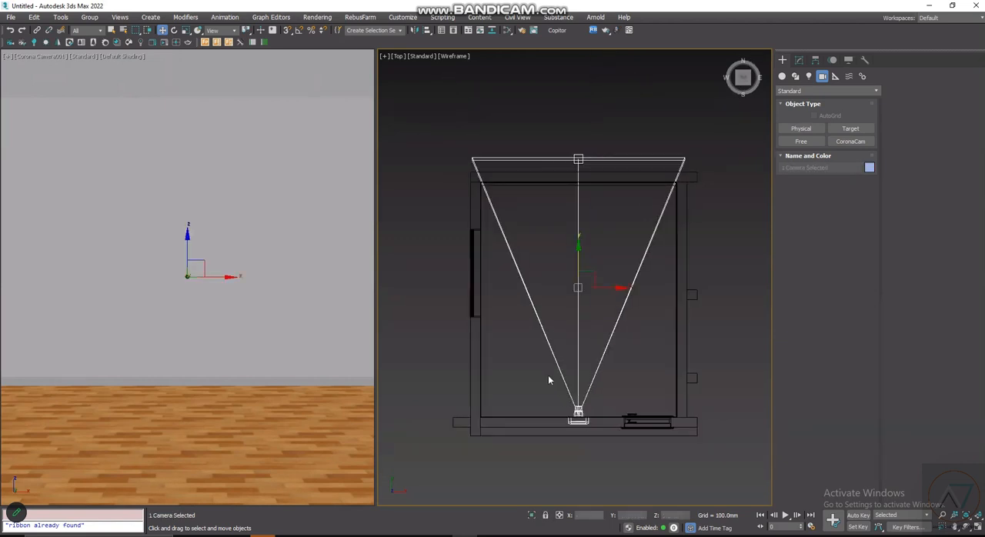
scroll(71, 71, "up", 3)
left_click(55, 60)
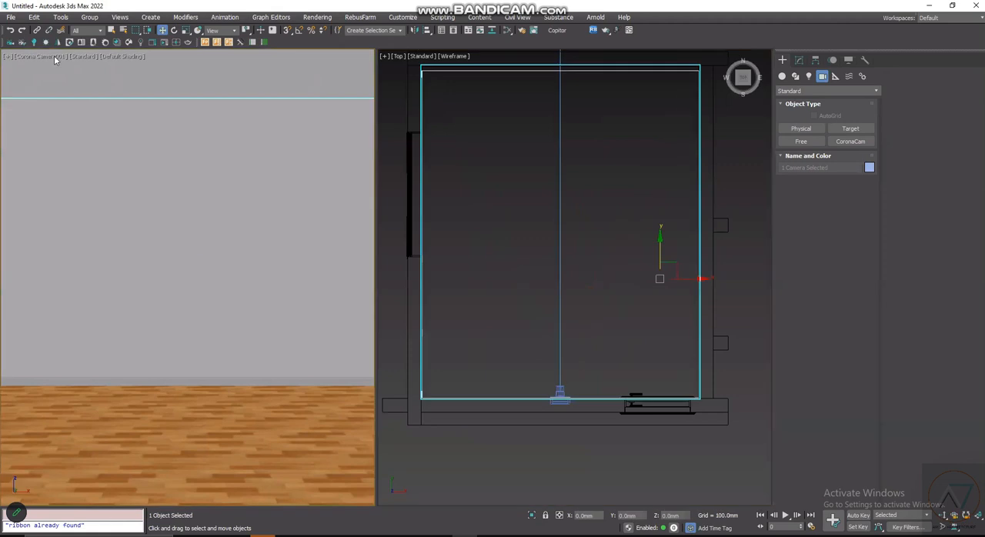
left_click(57, 57)
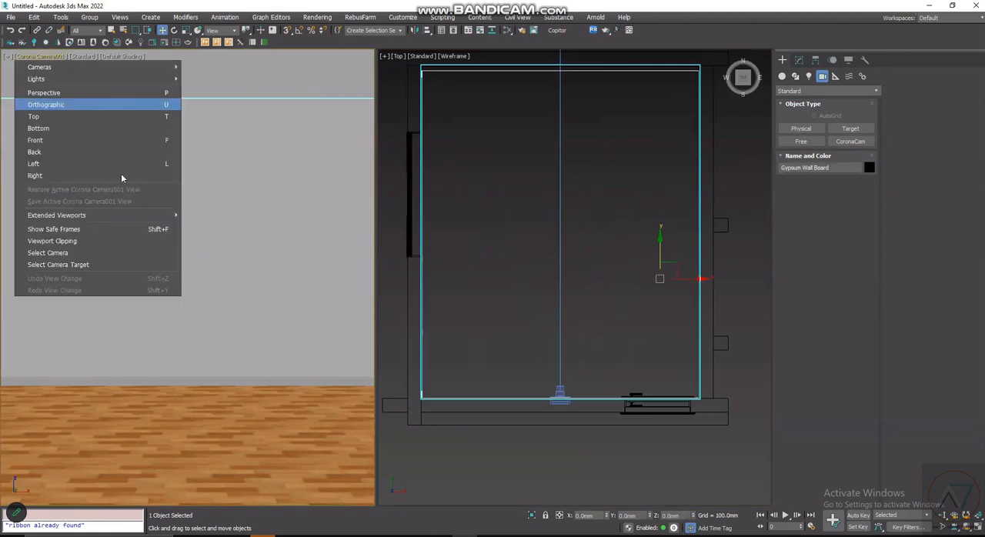
left_click(120, 255)
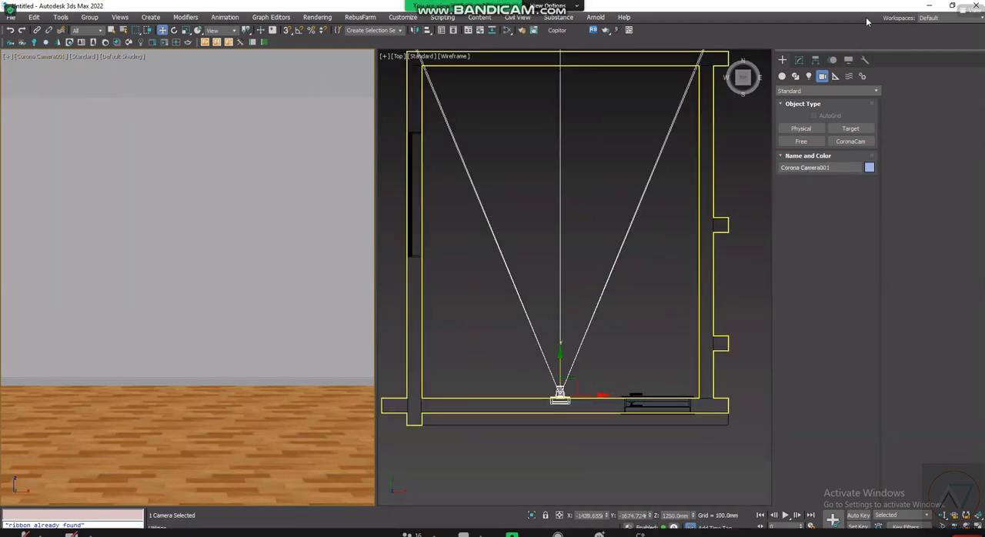
left_click(801, 61)
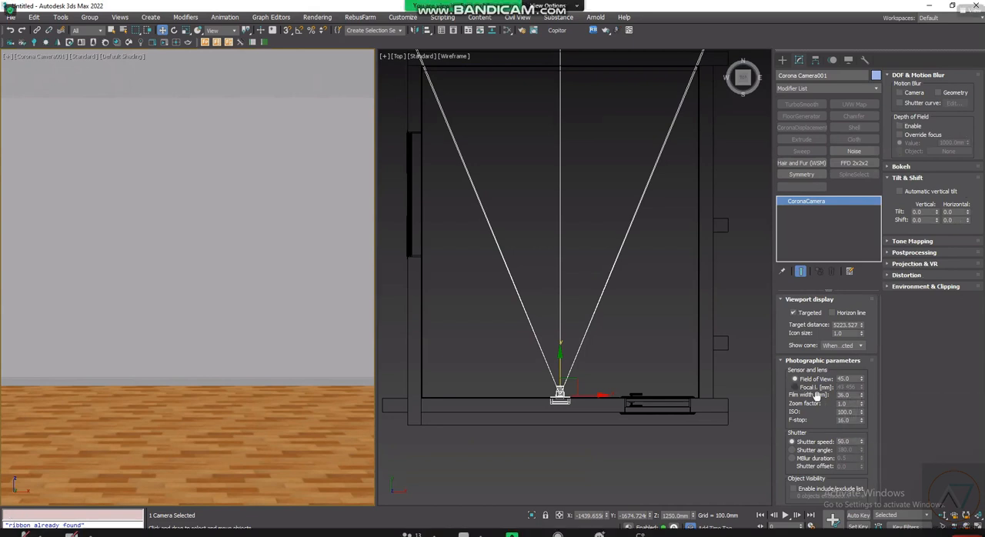
- Define the camera's lens by focal length instead of field of view and set it to 35 mm
left_click(796, 387)
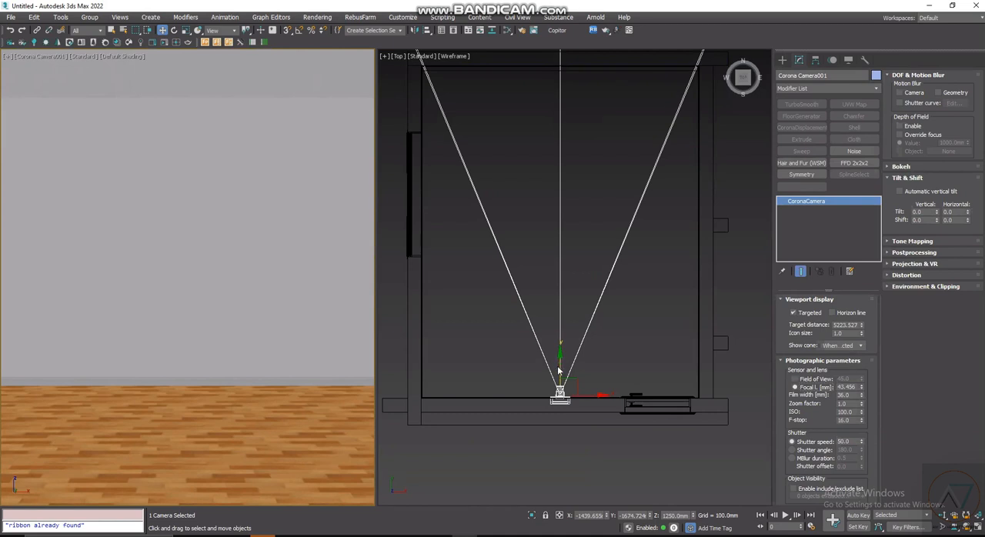
scroll(559, 371, "down", 3)
left_click(856, 386)
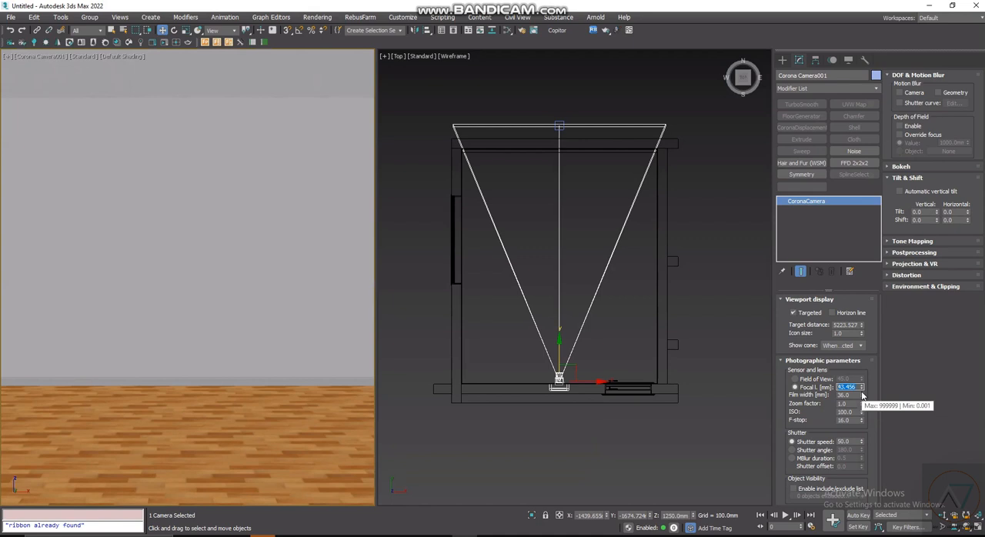
type("3")
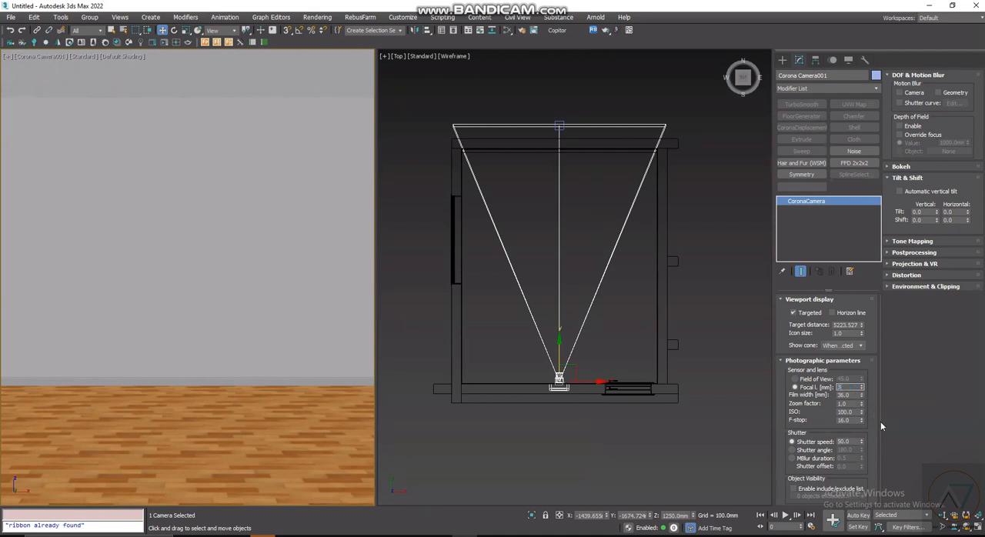
type("5")
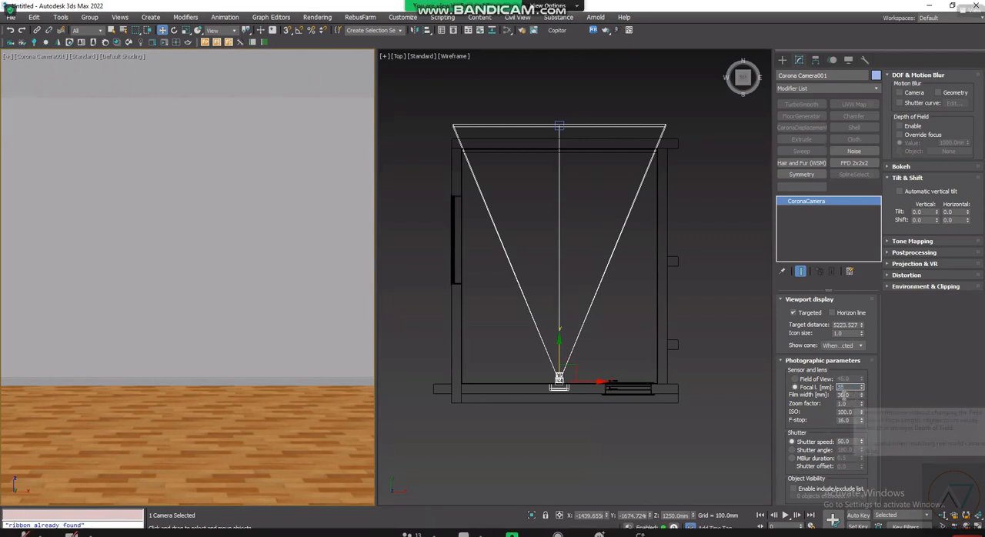
key("Return")
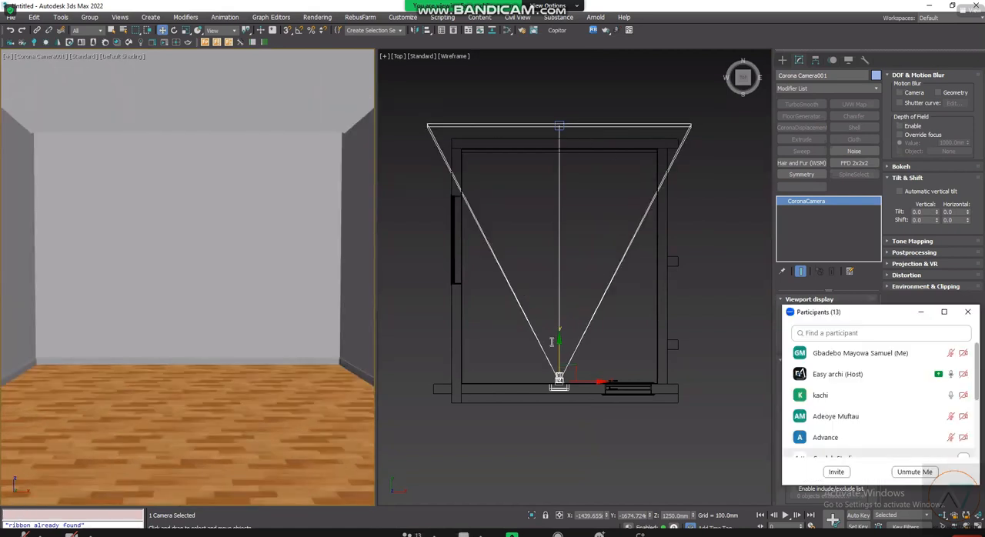
- Frame the whole room in the Top view and minimize the participants window covering the camera parameters
scroll(570, 375, "up", 2)
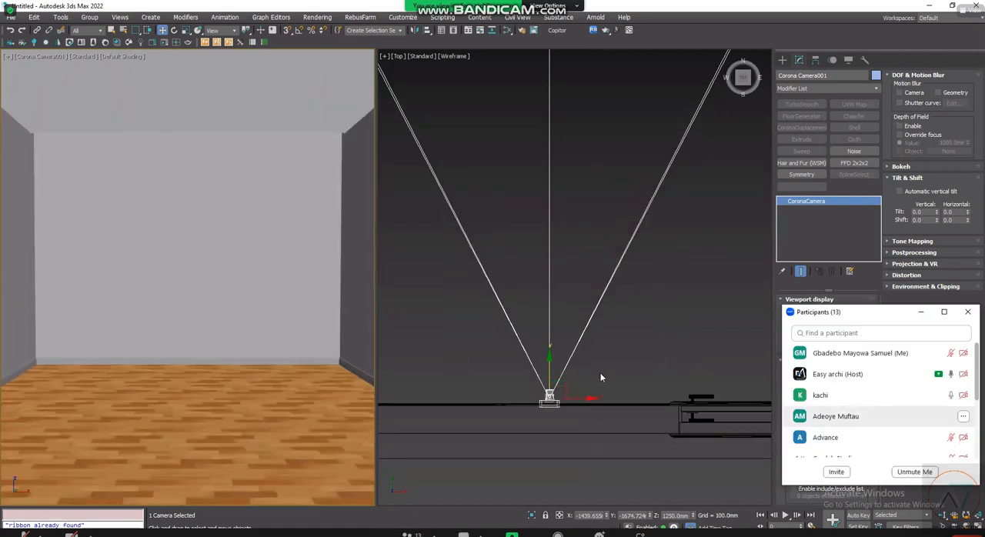
scroll(601, 373, "down", 4)
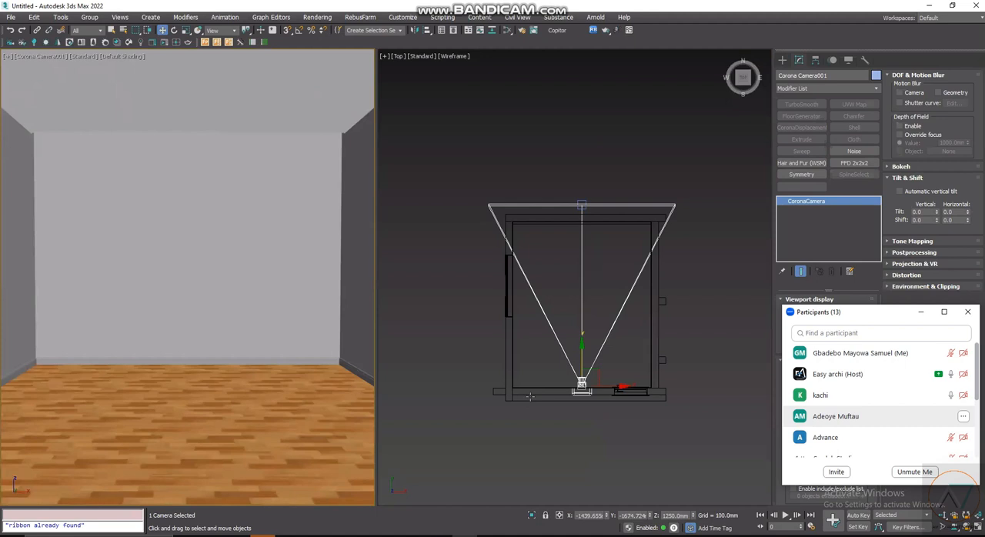
scroll(650, 362, "up", 2)
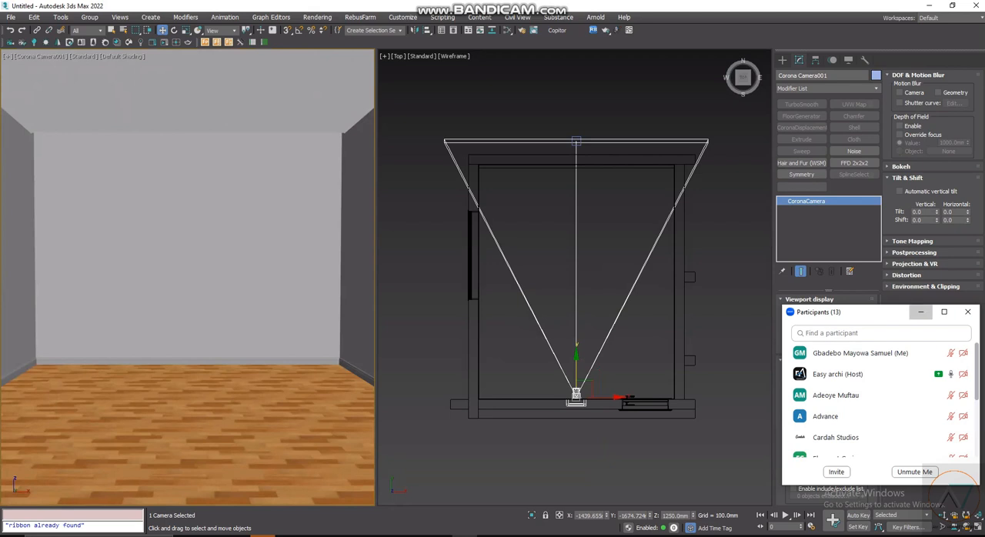
left_click(921, 311)
- Try a 50 mm focal length on the Corona camera, and set it back to 35 mm
key("Tab")
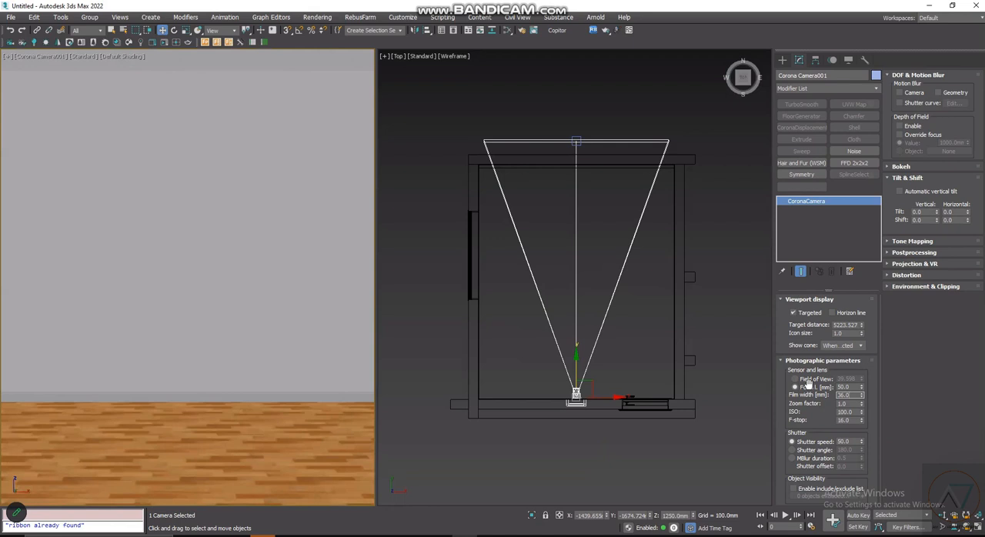
key("shift+Tab")
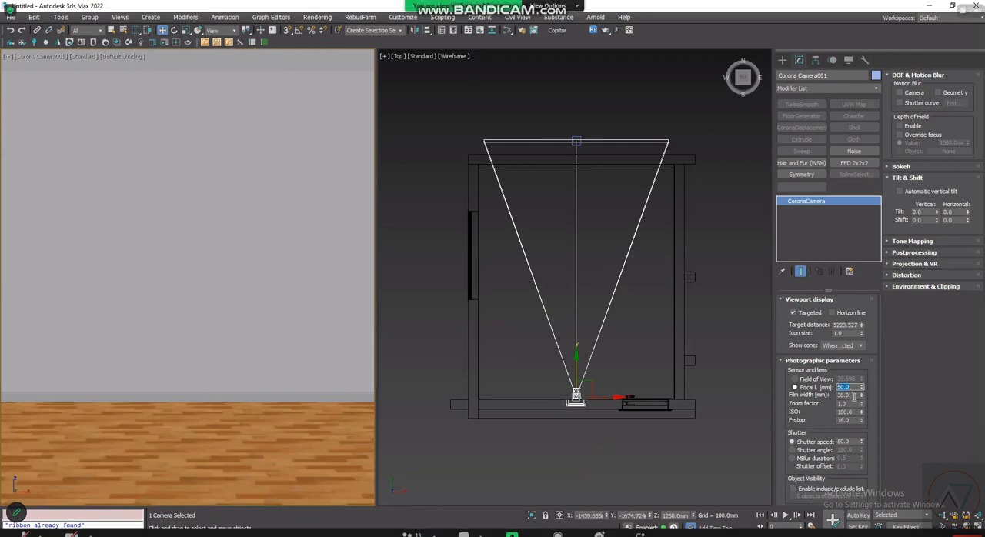
type("35")
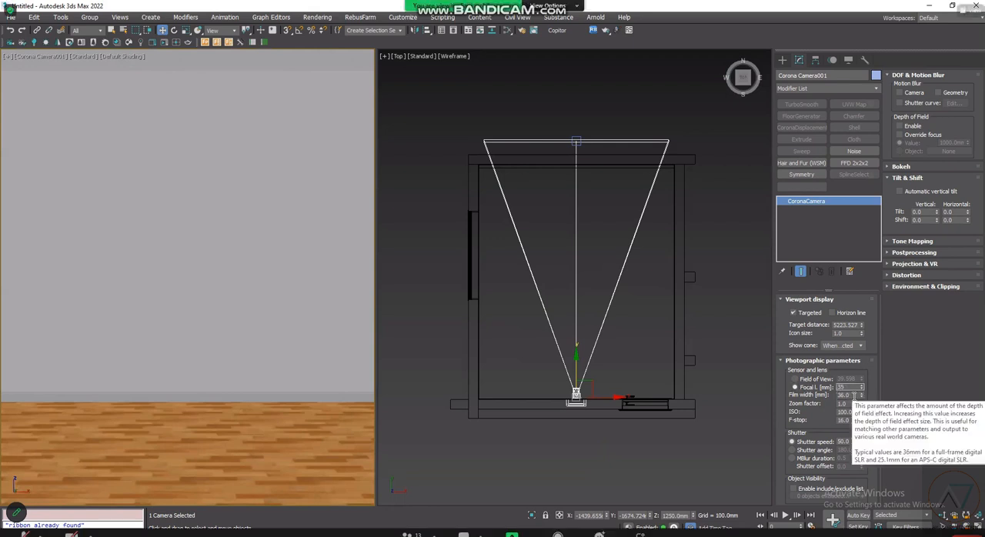
key("Return")
- Set the Corona camera's focal length to 50 mm
type("5")
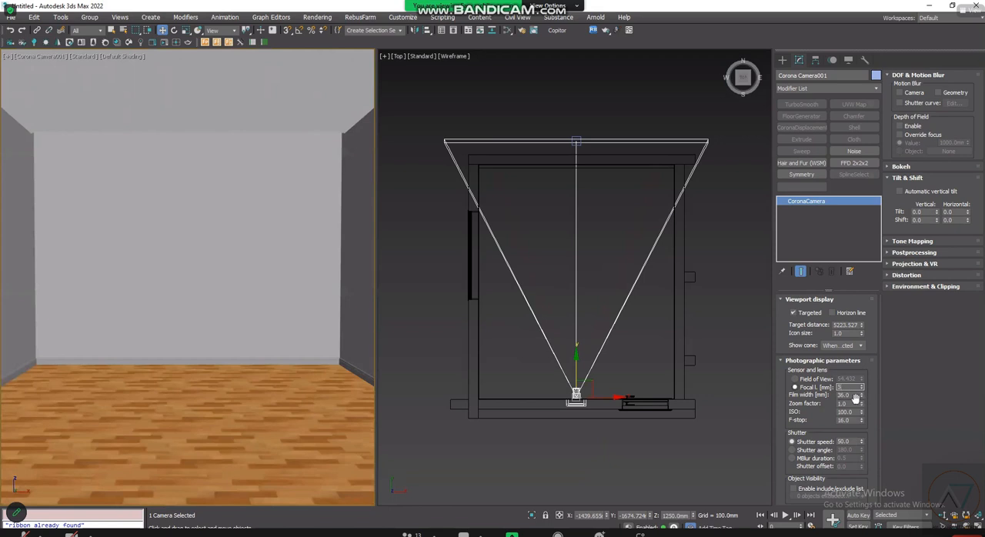
type("0")
key("Tab")
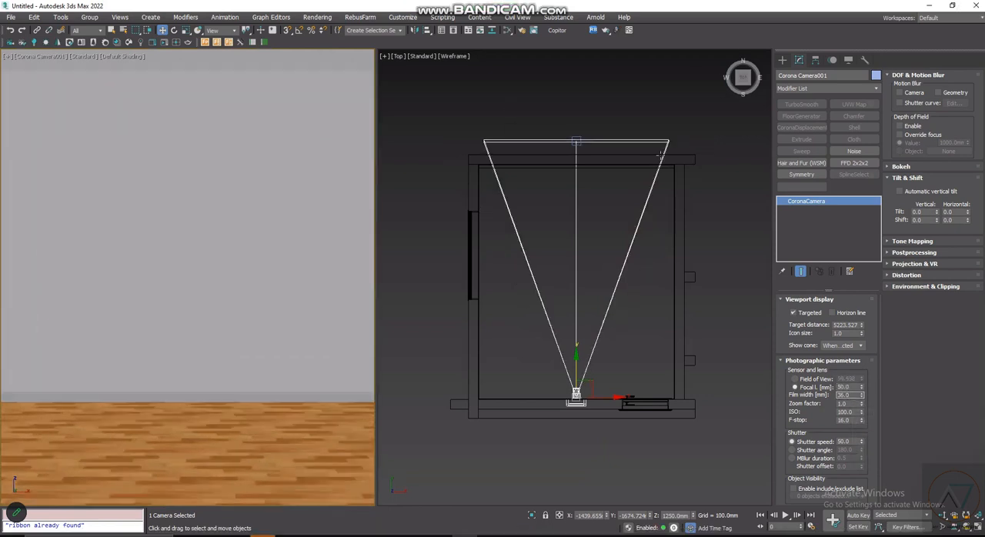
- Move the Corona camera straight back out of the room in the Top view, to about Y -3431 mm
scroll(594, 314, "down", 3)
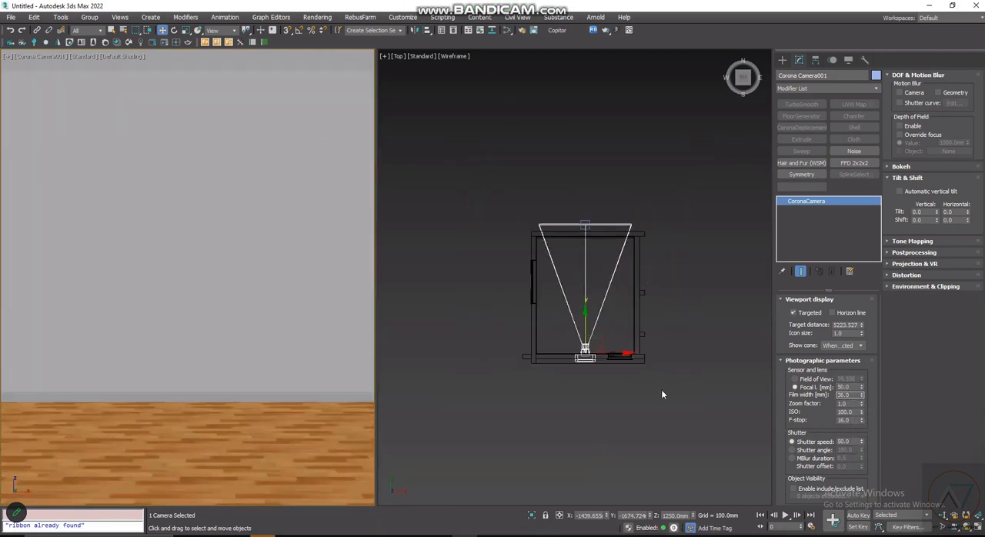
scroll(624, 333, "up", 4)
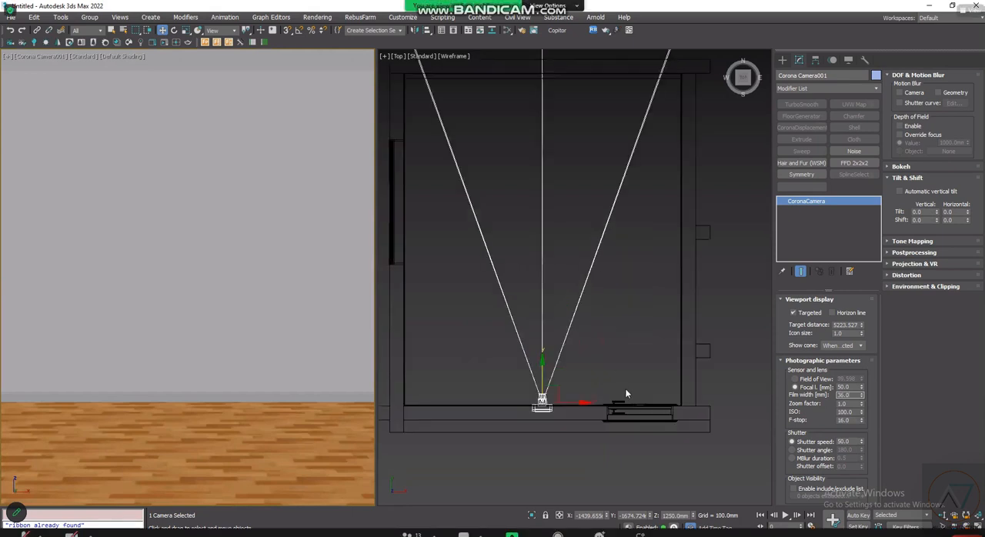
scroll(616, 385, "down", 3)
left_click(619, 376)
scroll(620, 376, "up", 3)
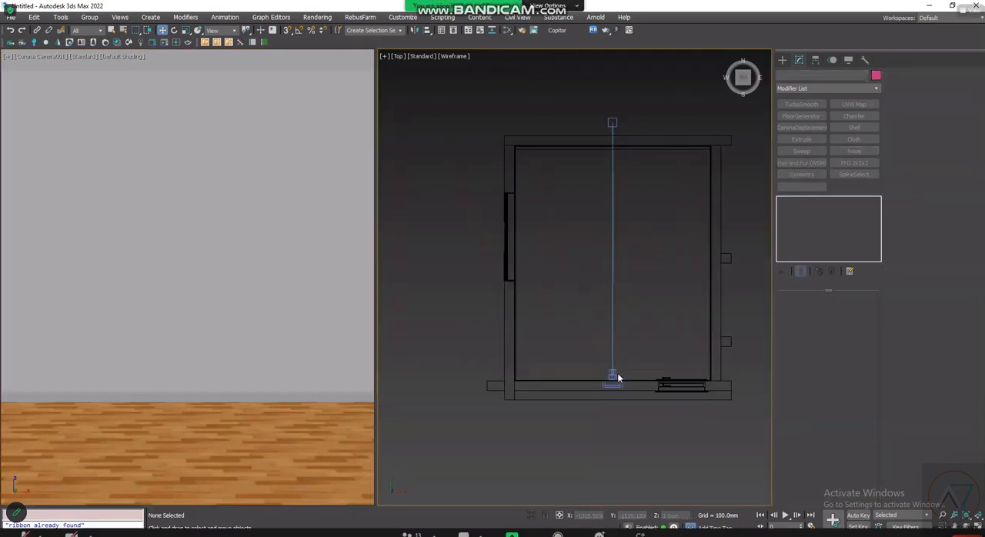
scroll(615, 376, "up", 3)
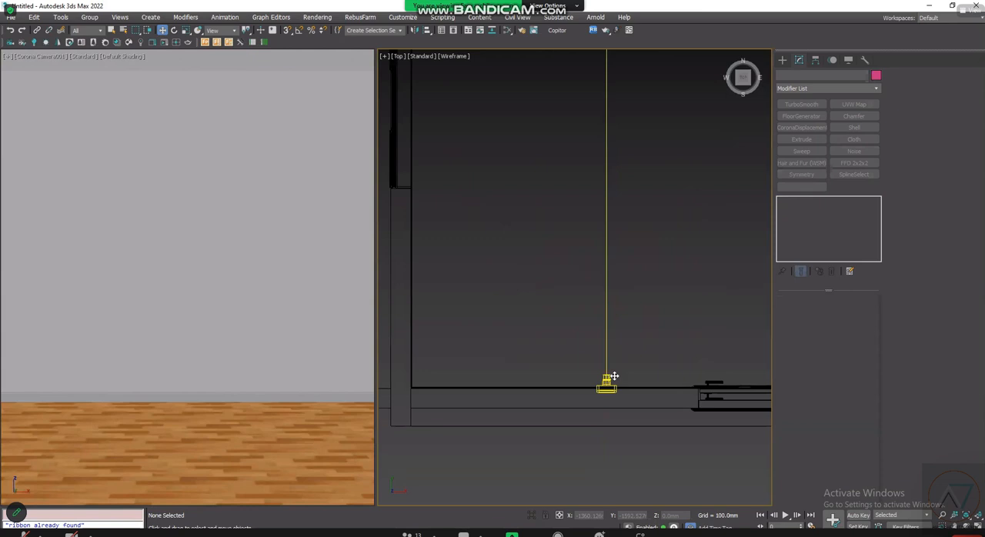
left_click(613, 376)
scroll(614, 356, "down", 3)
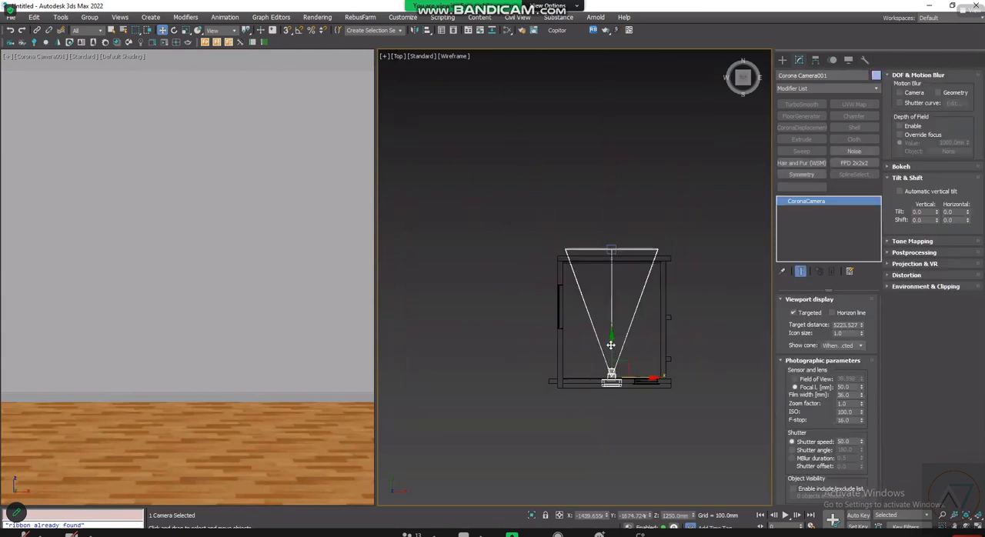
left_click_drag(612, 343, 623, 385)
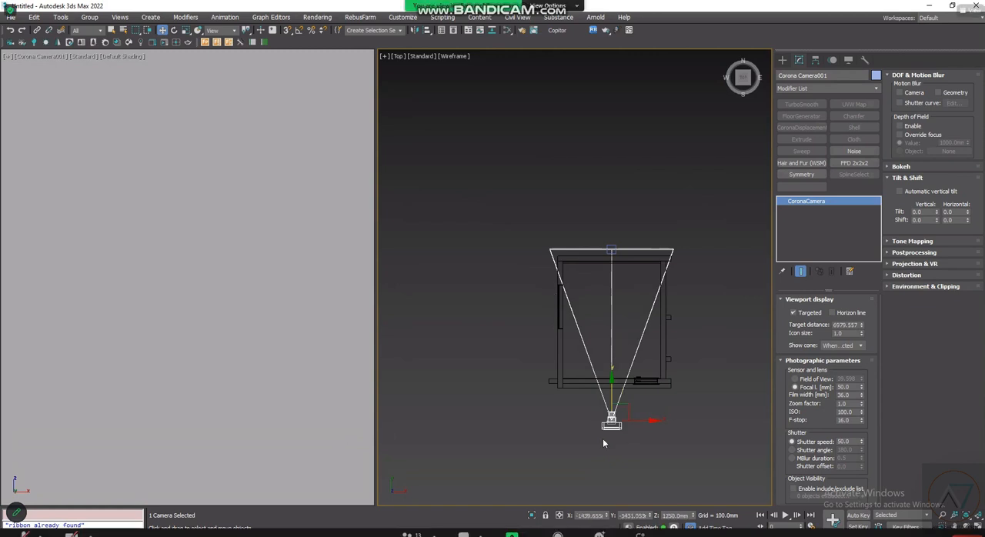
- Enable camera clipping on the Corona camera, show it in the viewport and set the near clipping distance to 2000 mm
scroll(628, 435, "up", 4)
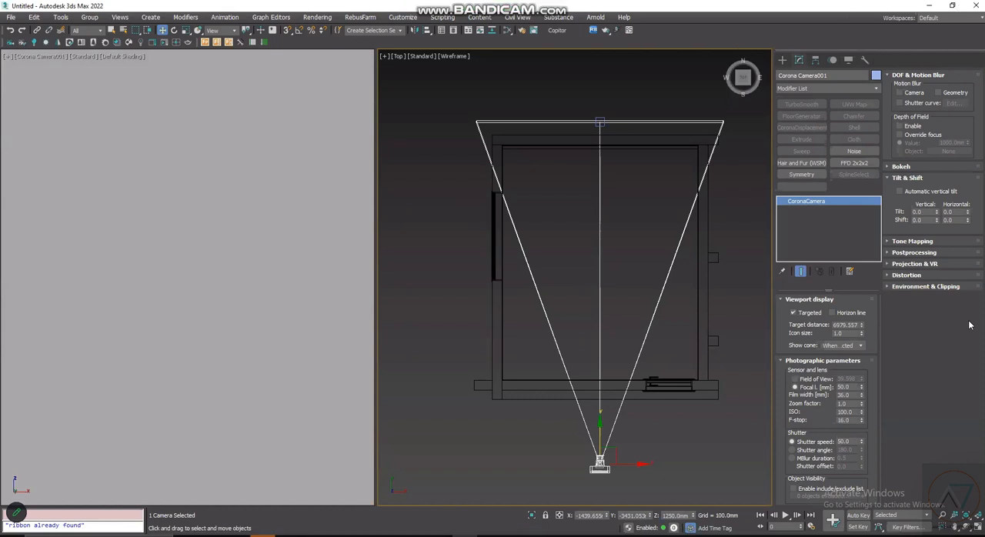
left_click(620, 455)
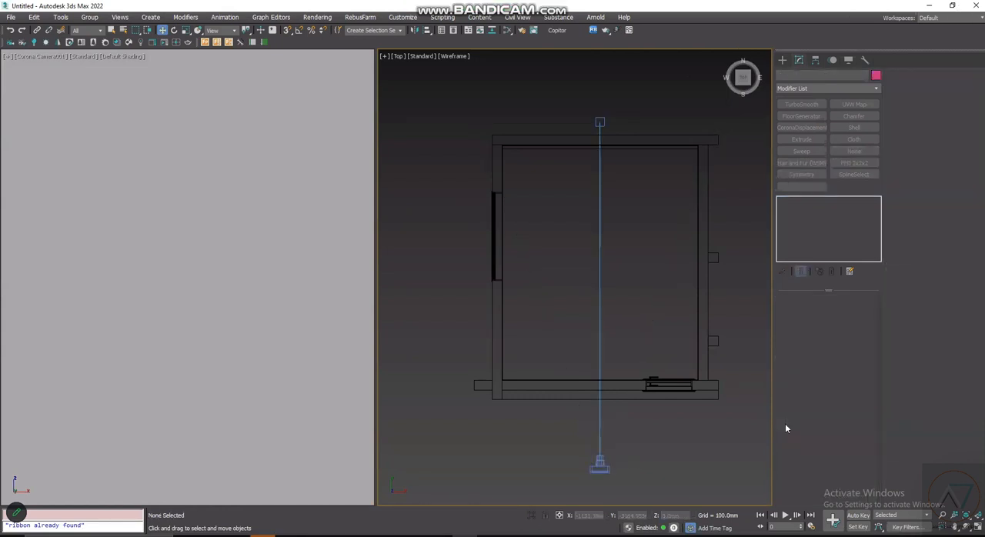
left_click(900, 304)
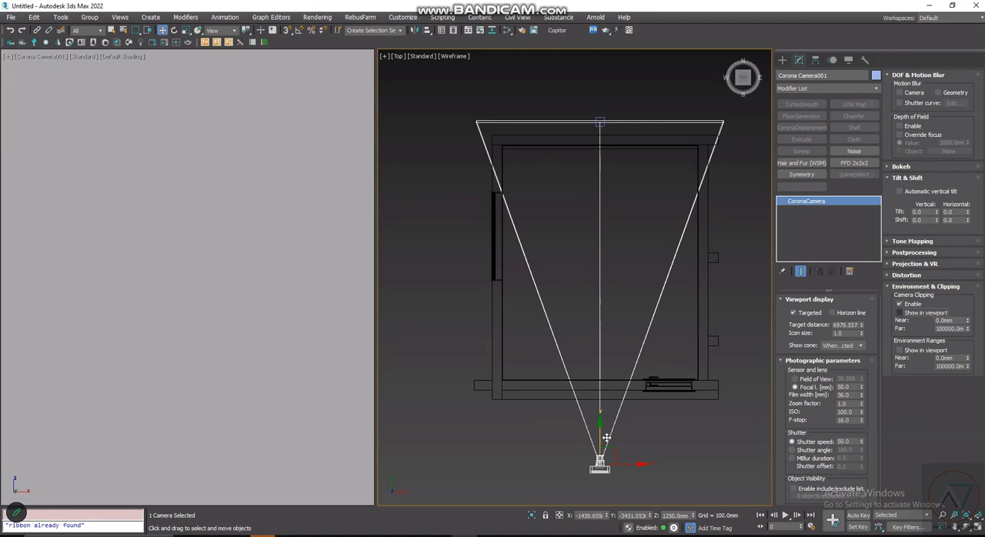
left_click(900, 312)
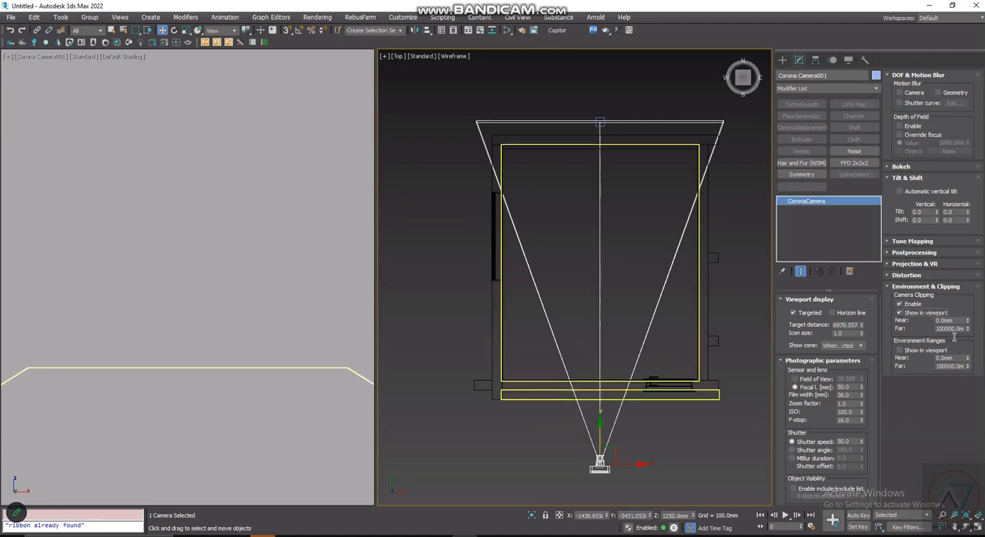
left_click(952, 321)
type("2000")
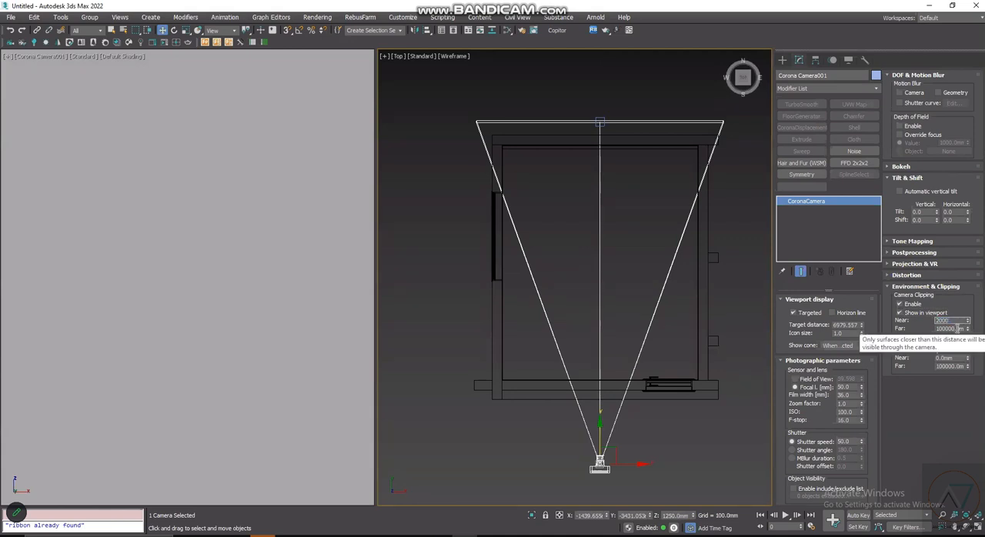
key("Return")
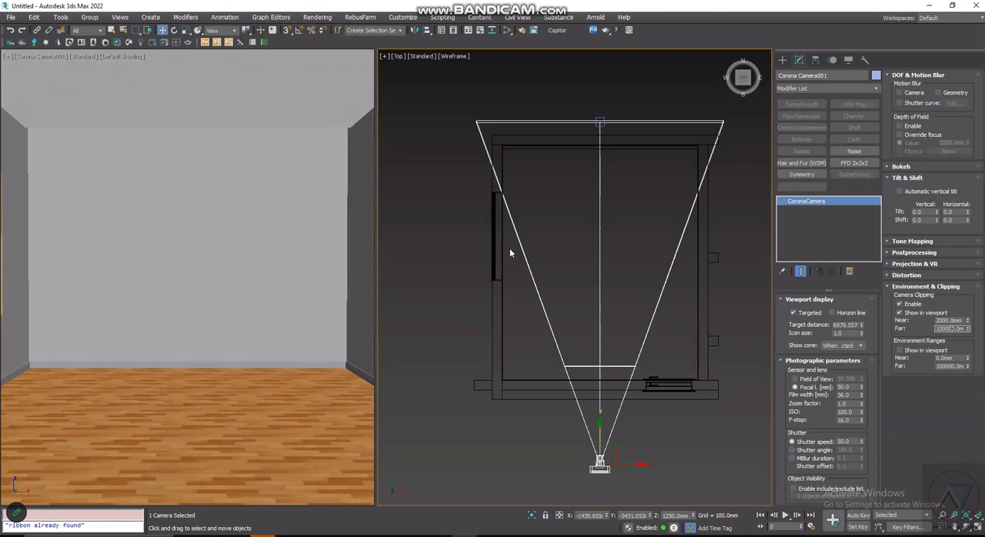
- Move the camera slightly further back to about Y -3667 mm, turn on its automatic vertical tilt and deselect it
left_click(601, 430)
left_click_drag(600, 430, 594, 446)
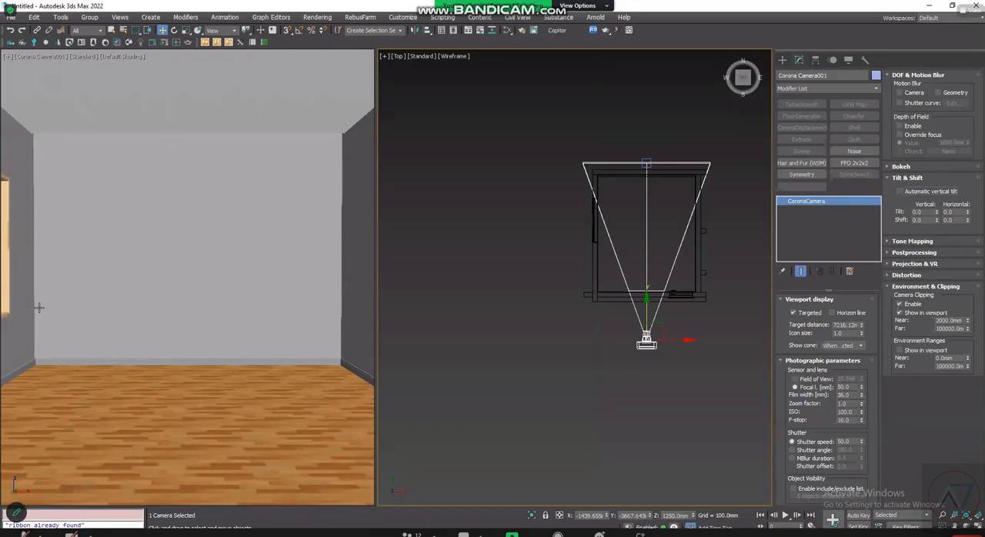
left_click(899, 191)
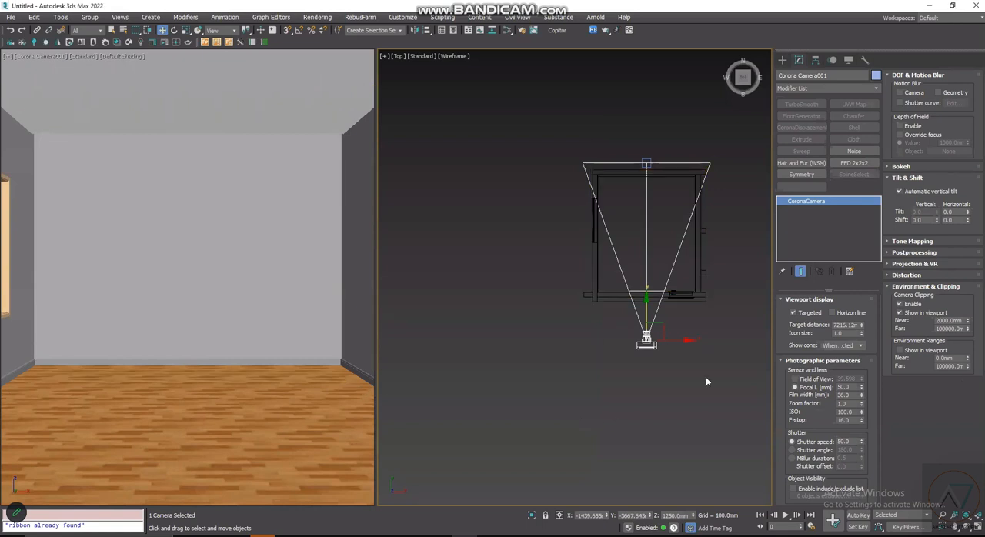
scroll(725, 268, "up", 4)
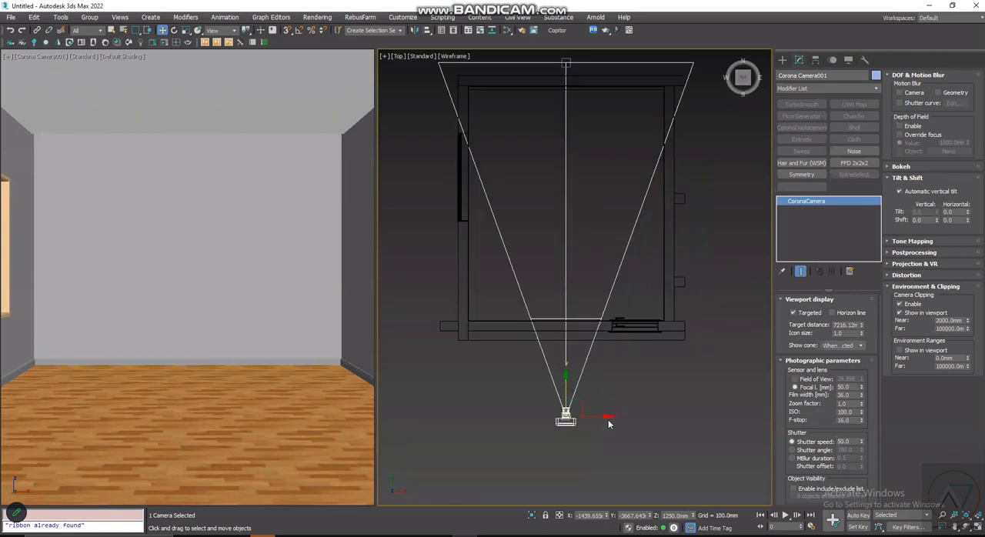
scroll(606, 394, "down", 6)
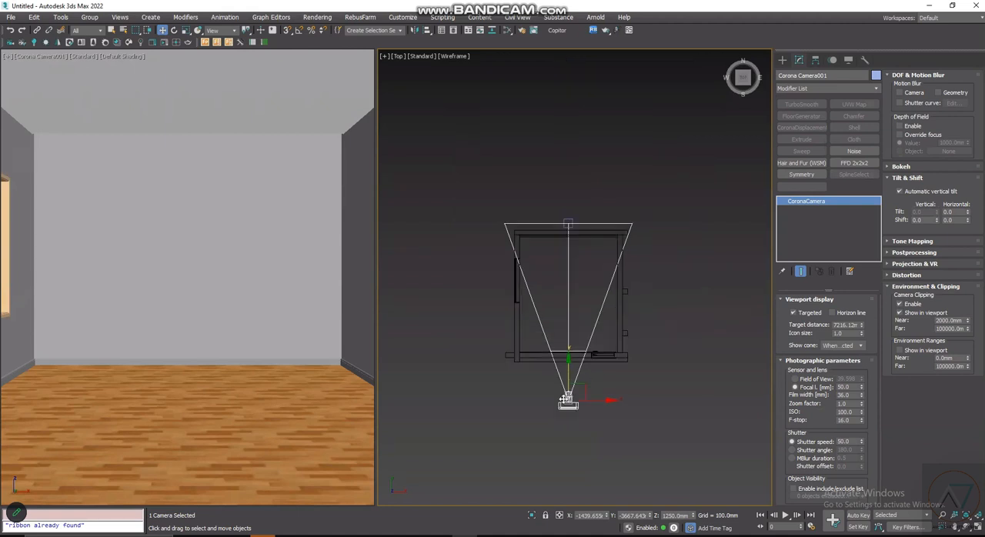
left_click(624, 354)
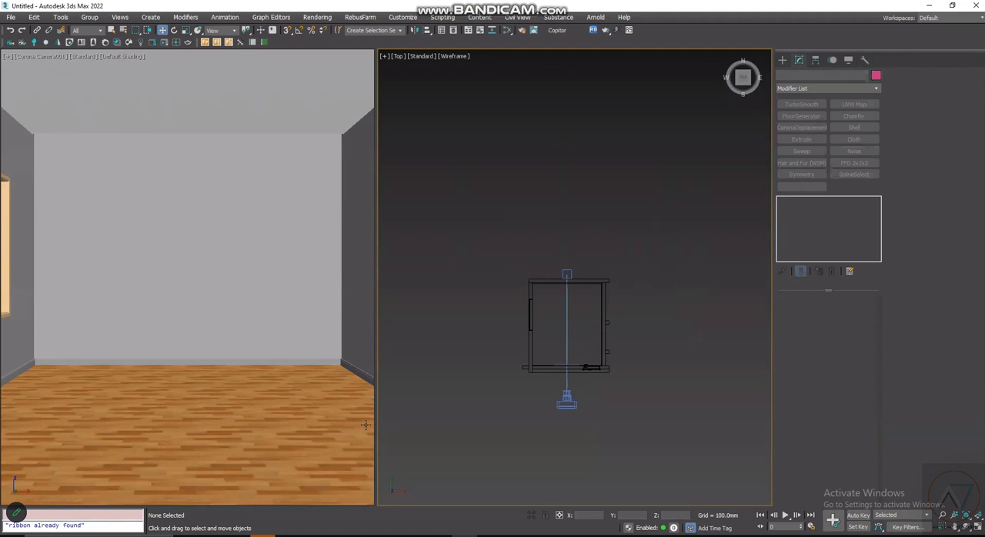
scroll(560, 315, "up", 2)
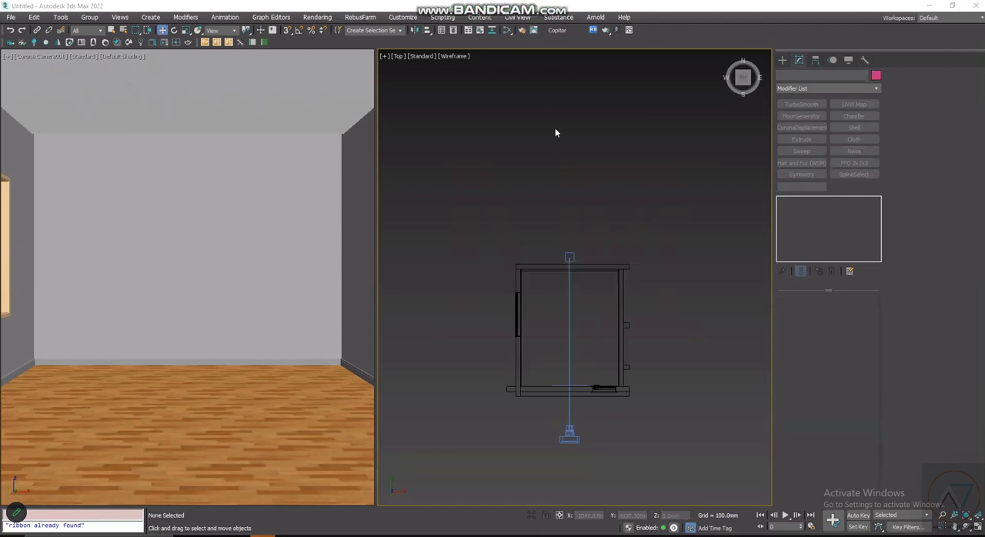
- Switch the render output size preset from HDTV to Custom and minimize the render settings
key("F10")
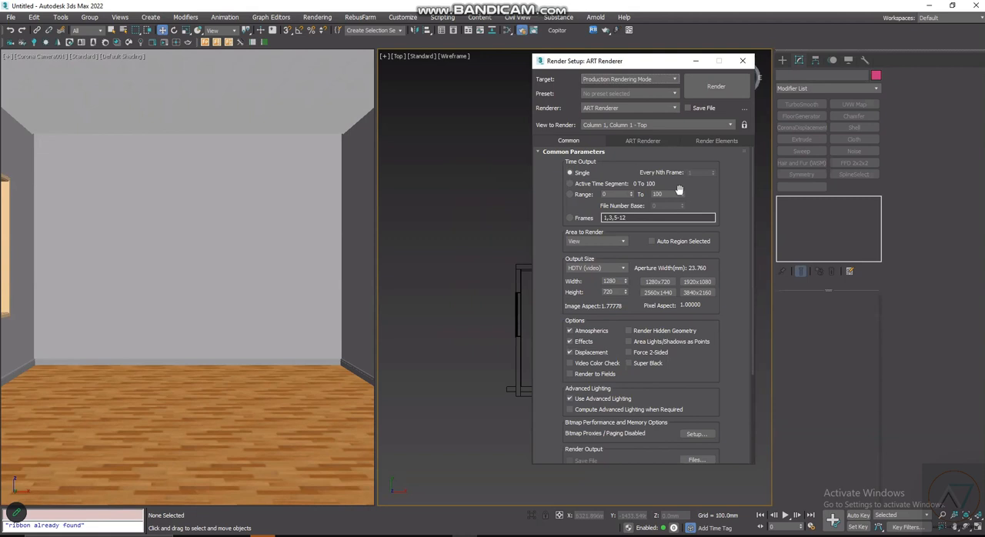
left_click(611, 271)
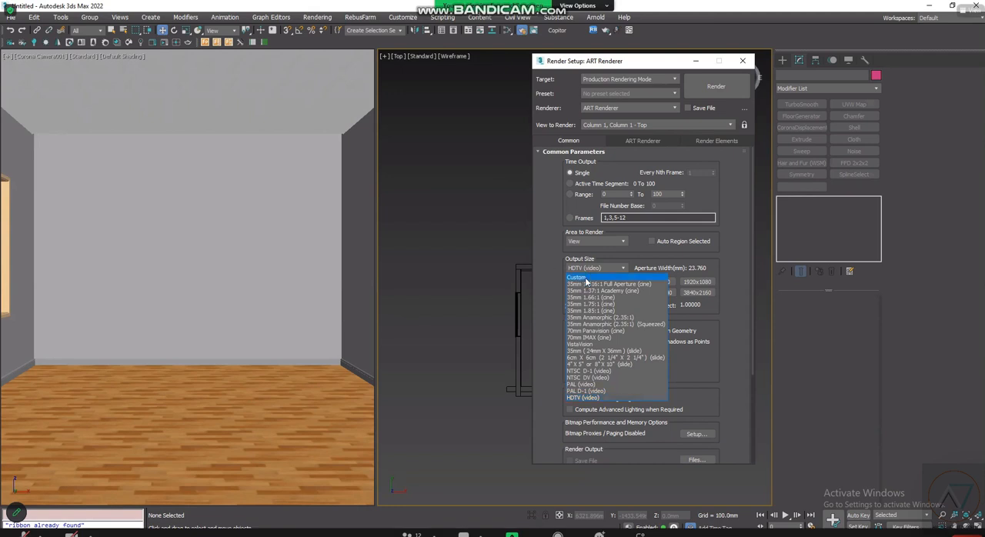
left_click(586, 278)
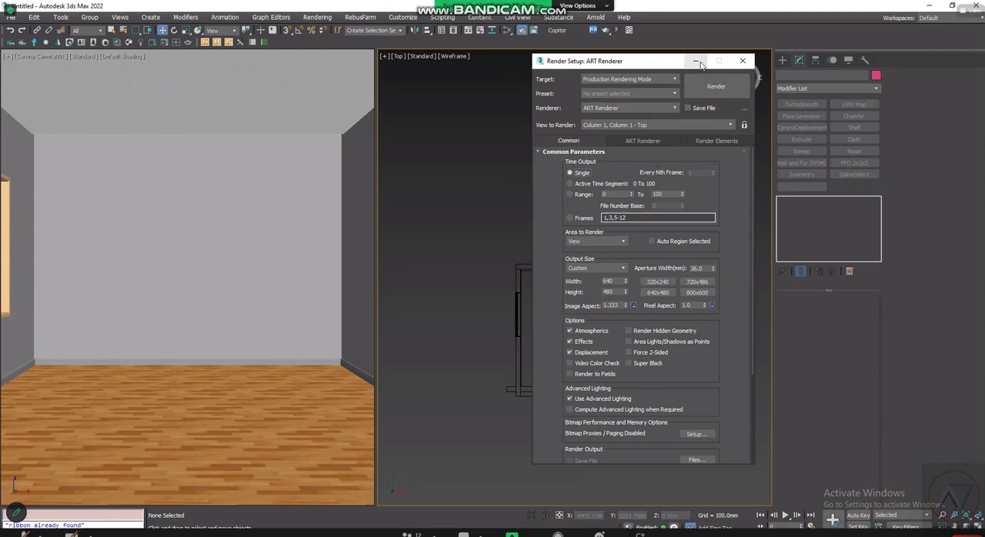
left_click(697, 62)
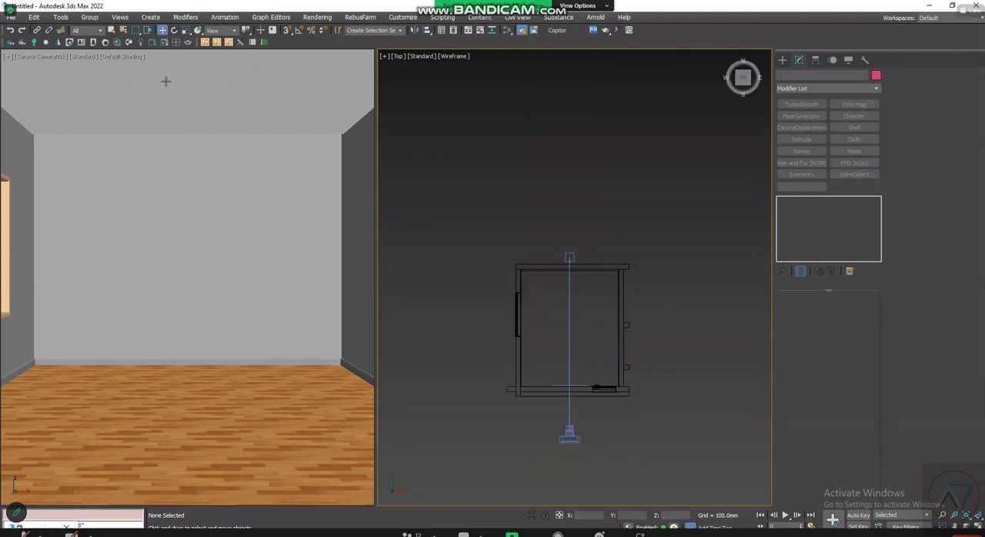
- Show the safe frames in the Corona camera viewport
left_click(30, 57)
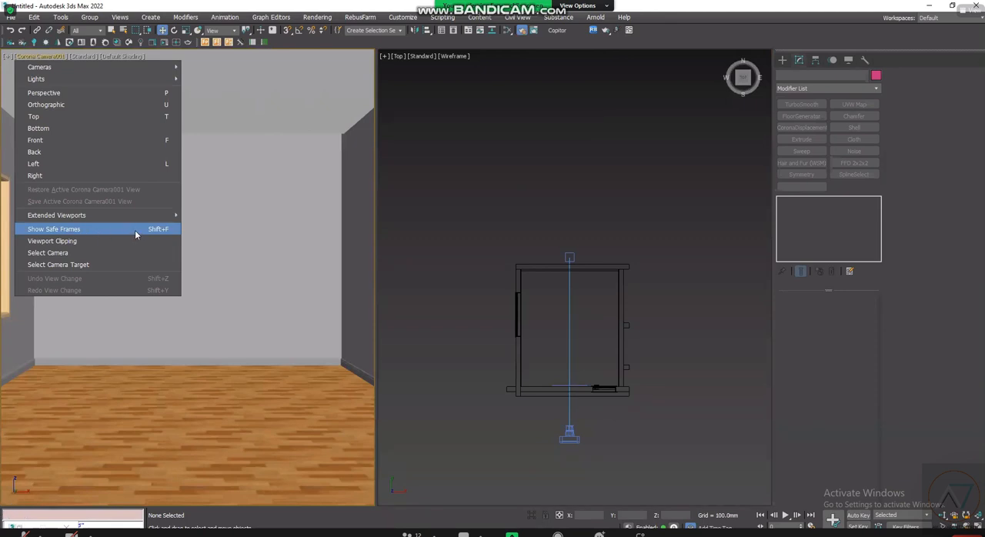
left_click(300, 270)
key("shift+f")
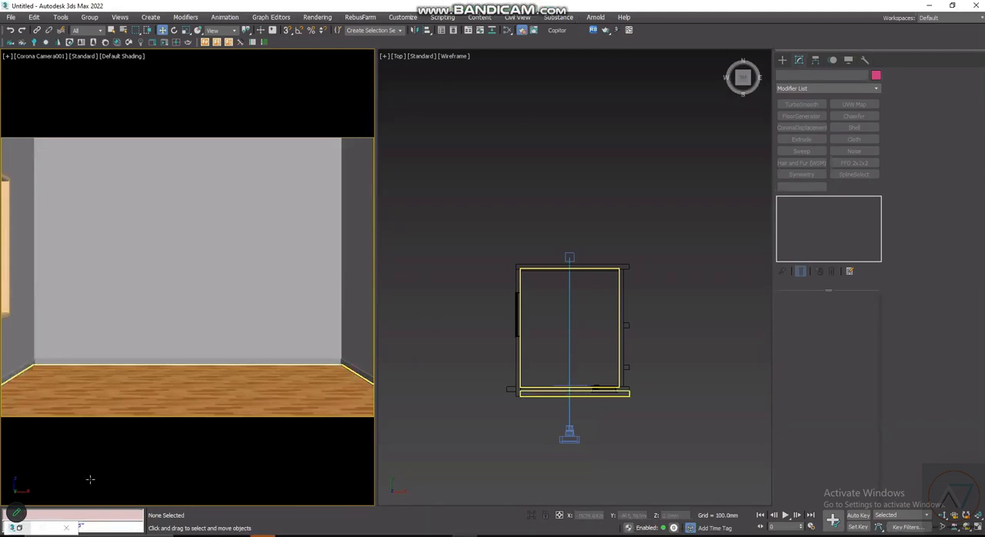
- Set the custom render output size to 1500 by 1500 pixels and lock its image aspect ratio
key("F10")
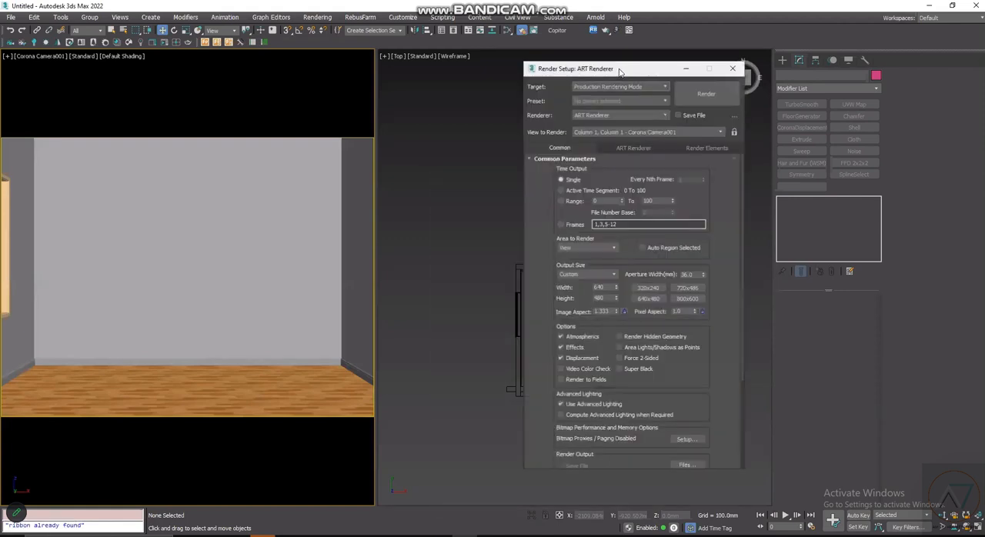
left_click(612, 264)
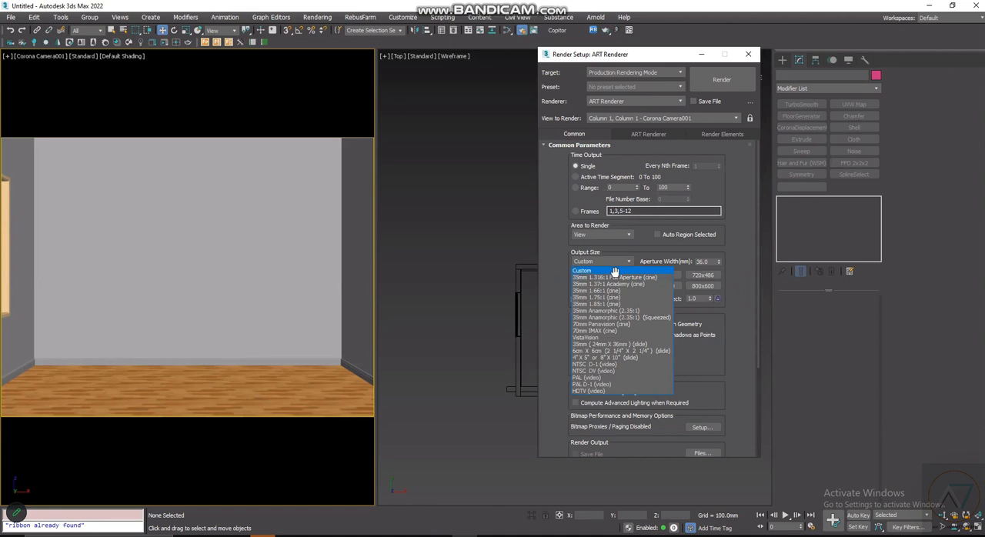
left_click(615, 268)
double_click(625, 276)
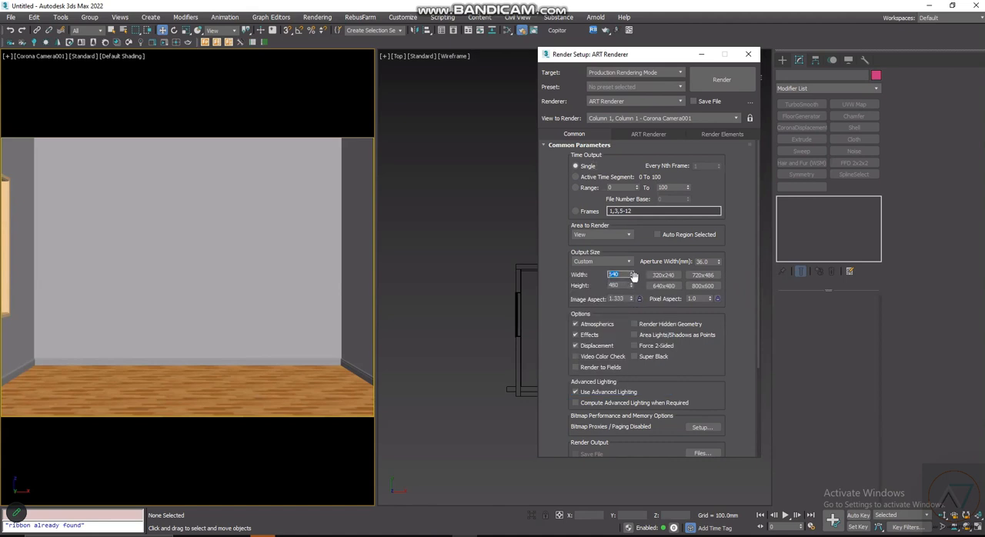
type("1500")
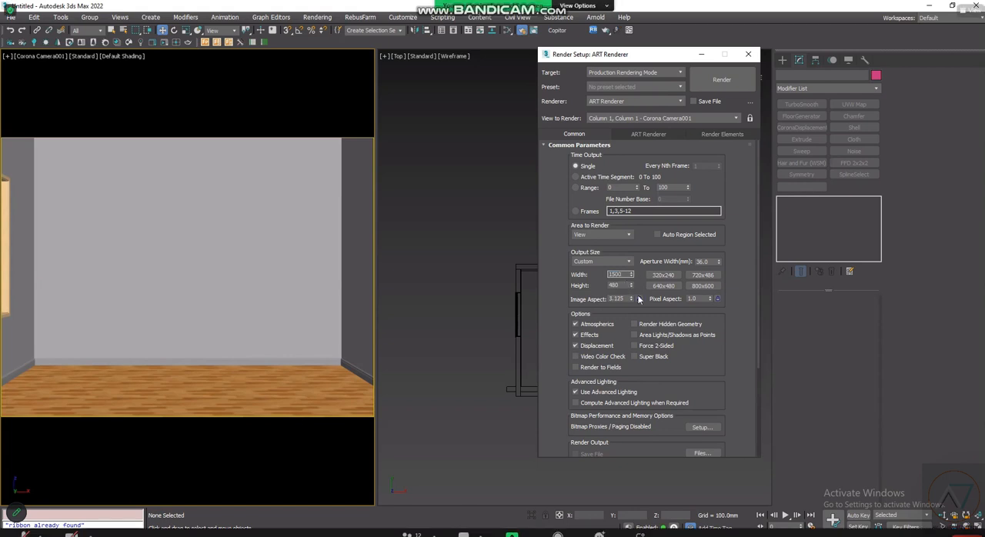
key("Tab")
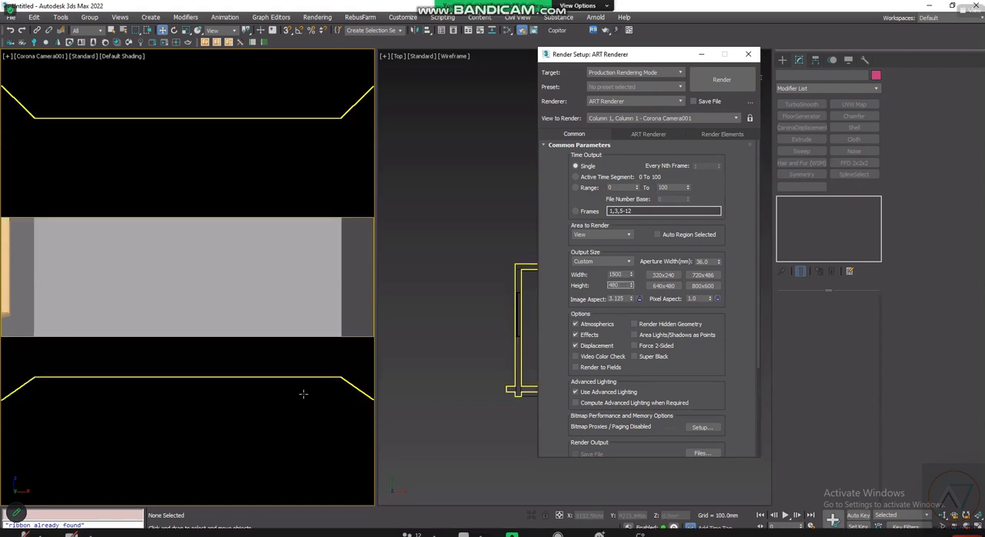
left_click(179, 207)
type("1500")
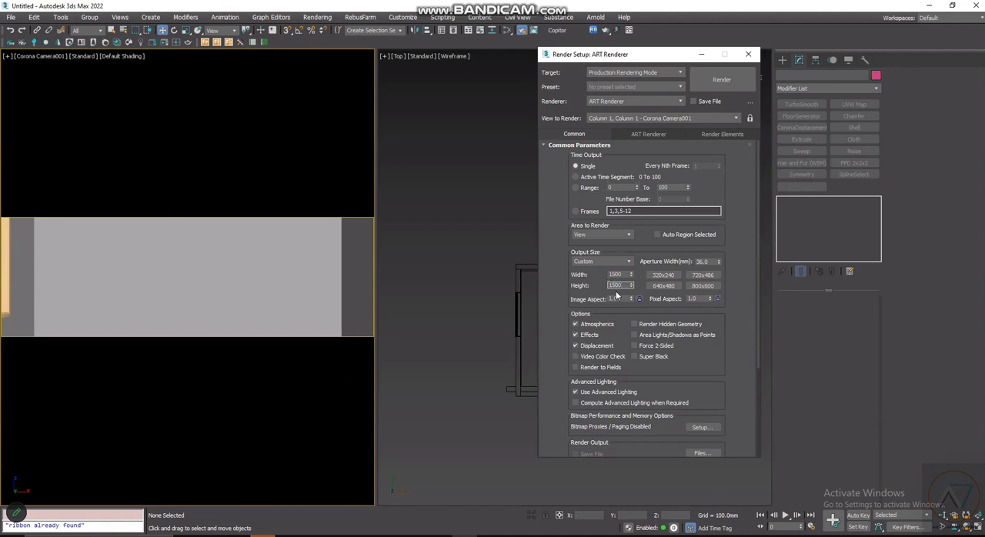
key("Return")
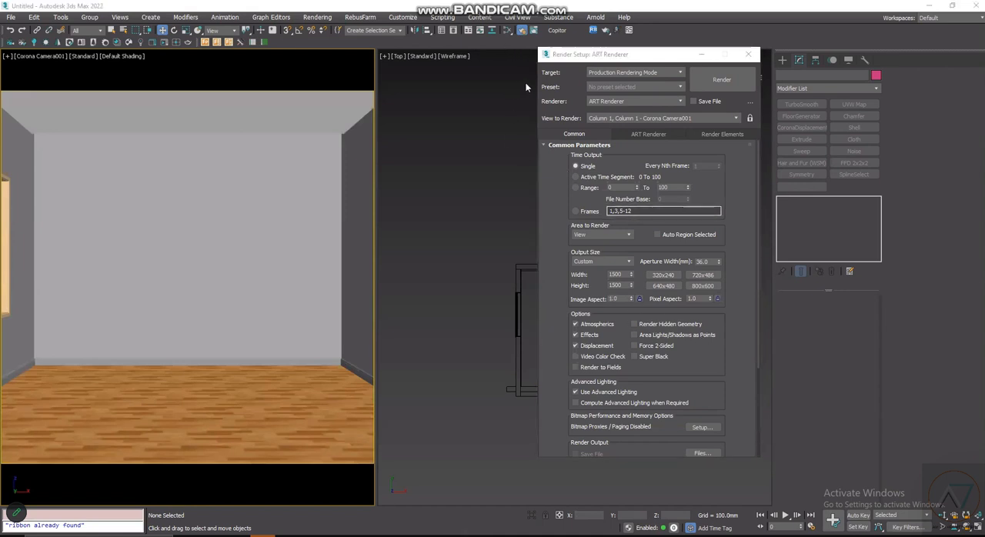
left_click(365, 336)
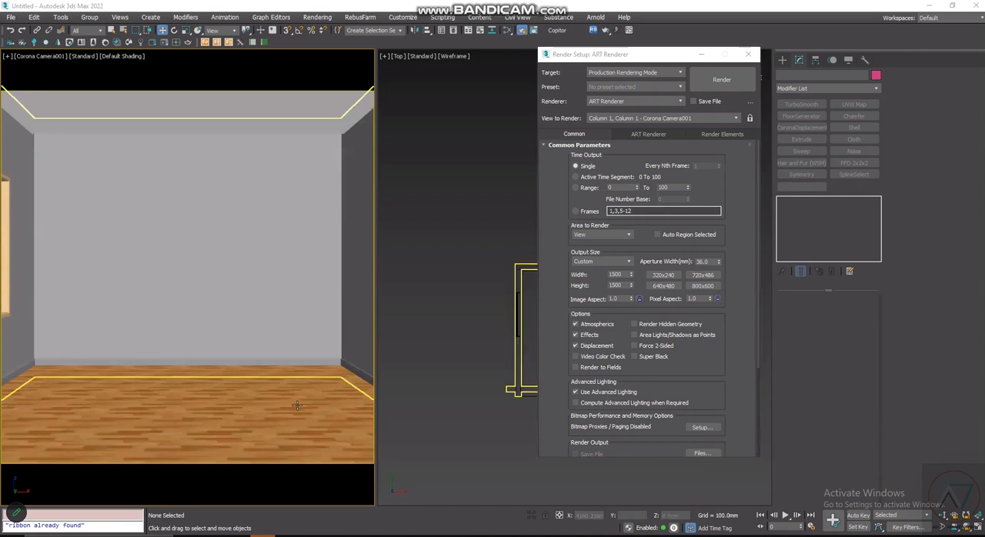
left_click(639, 299)
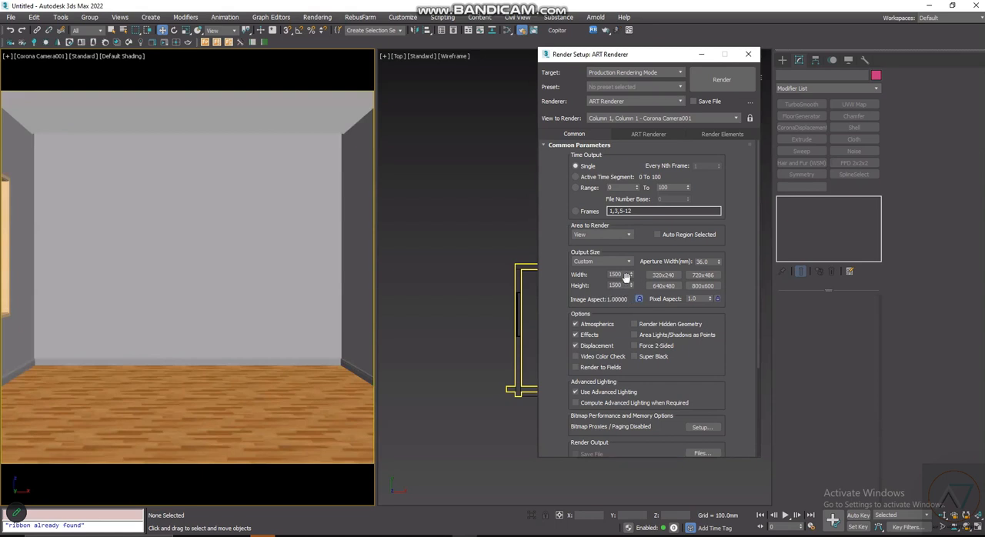
- Set the custom render output size to 1800 by 1800 pixels
double_click(625, 276)
type("1800")
key("Tab")
left_click_drag(628, 276, 578, 277)
left_click(640, 300)
left_click_drag(623, 58, 542, 72)
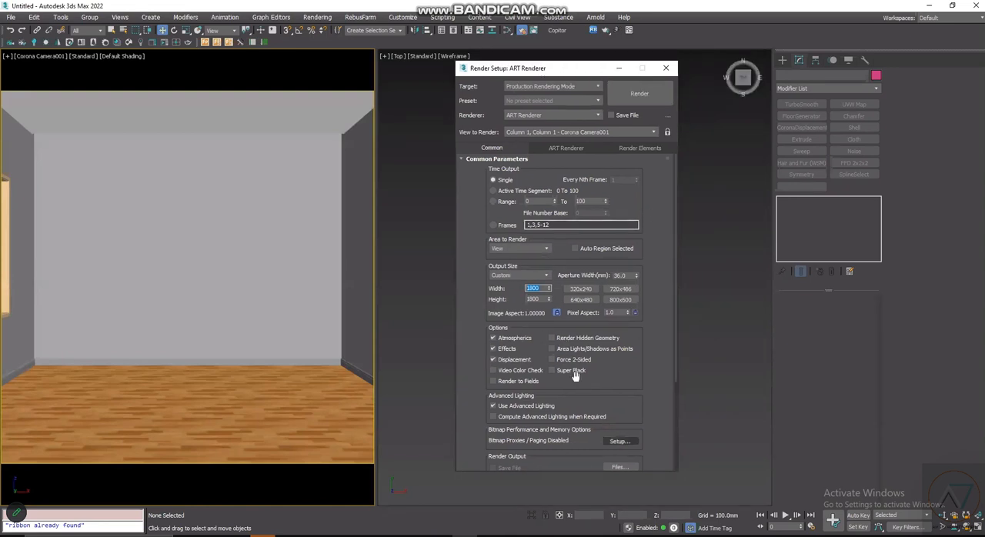
left_click(655, 288)
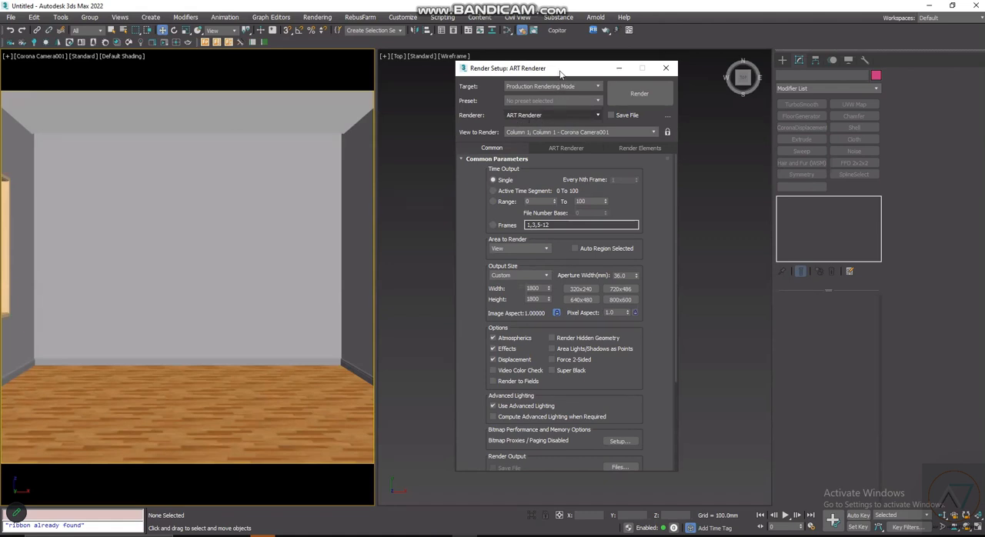
- Switch the production renderer from ART Renderer to Corona
left_click_drag(560, 73, 583, 66)
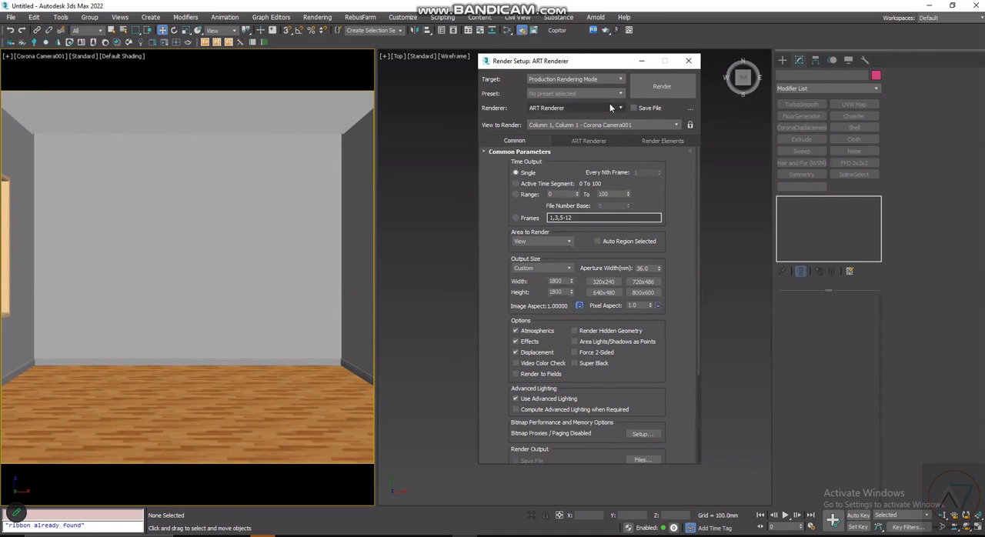
left_click(611, 108)
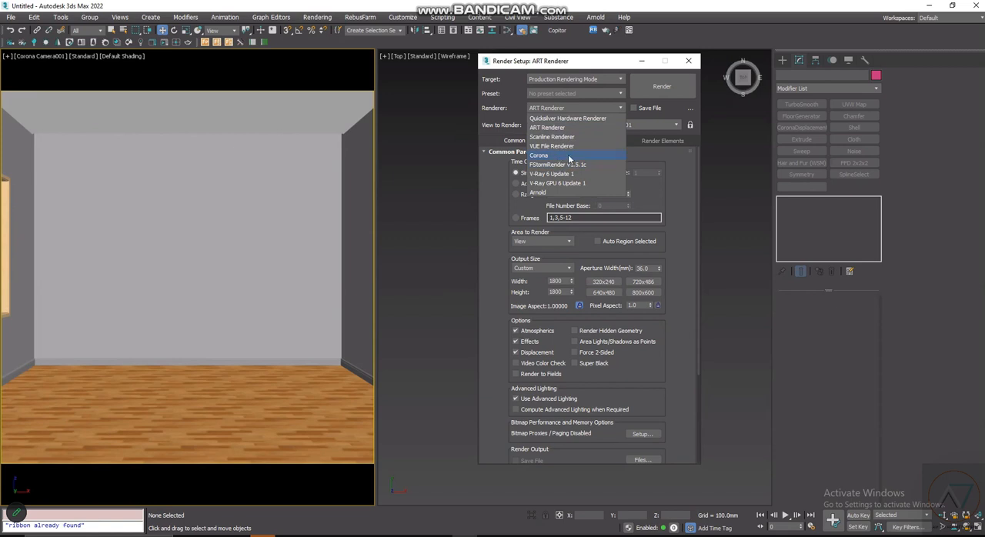
left_click(550, 65)
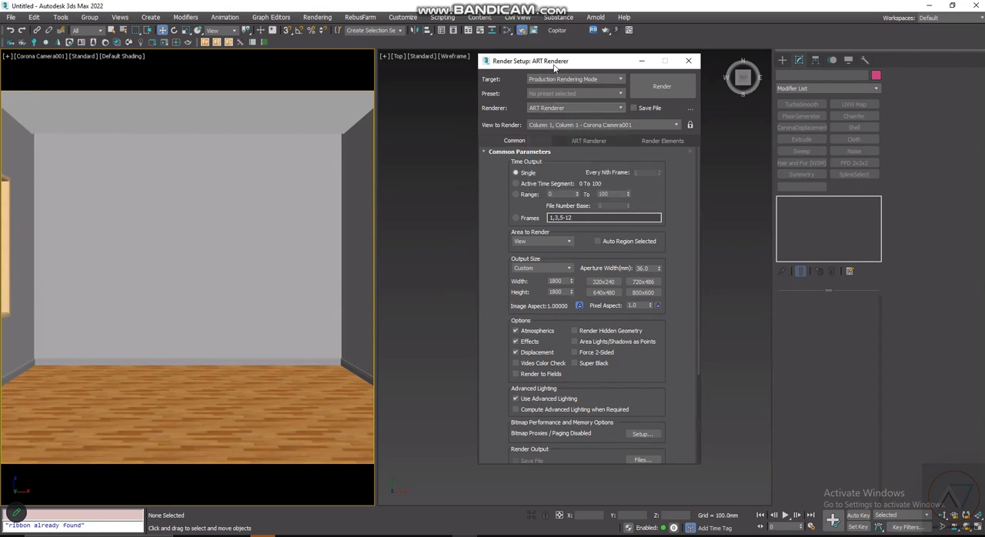
left_click(592, 106)
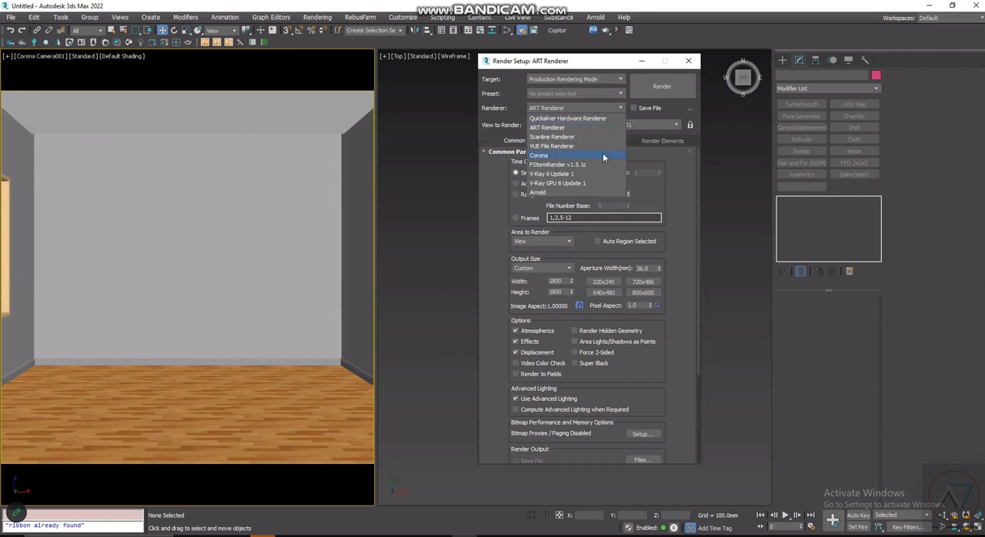
left_click(603, 156)
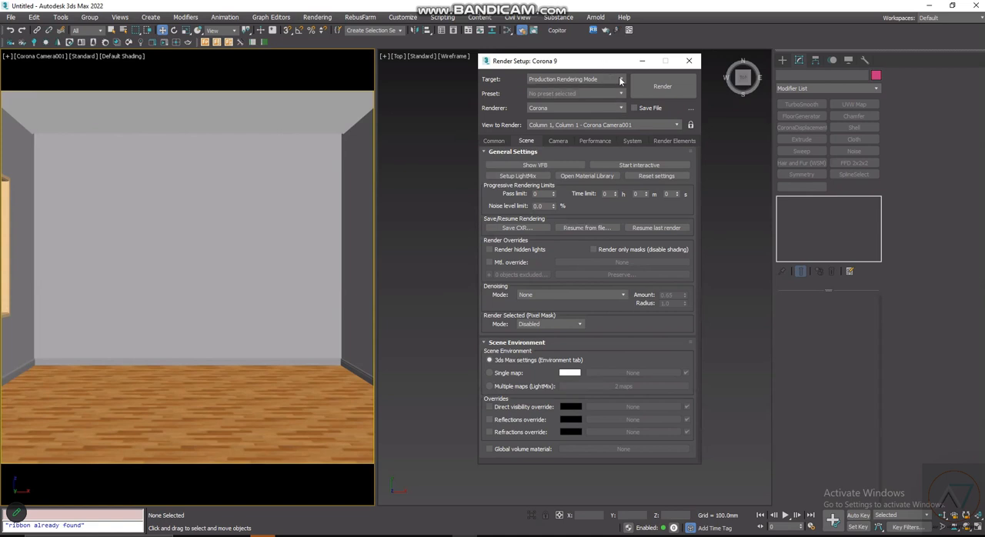
left_click_drag(525, 122, 545, 123)
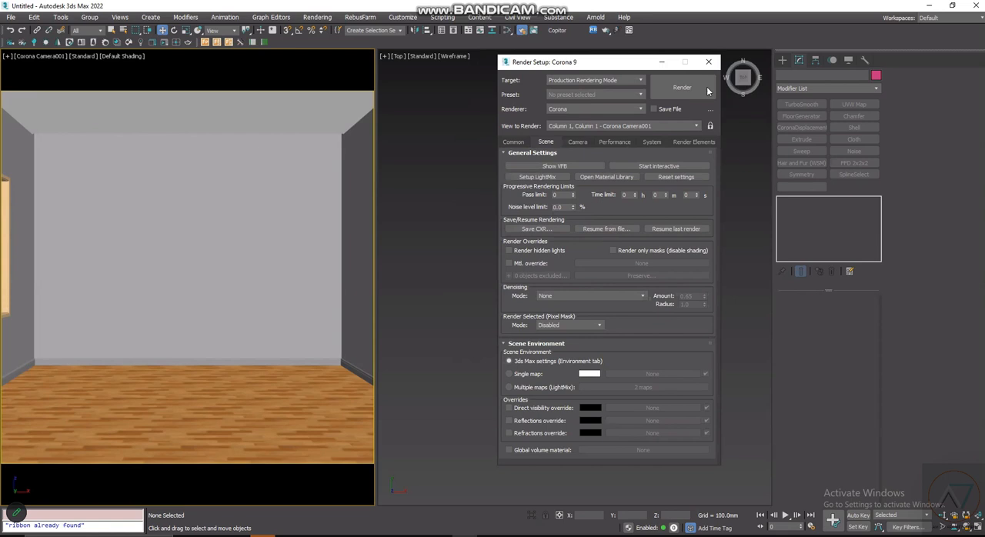
left_click_drag(639, 67, 667, 75)
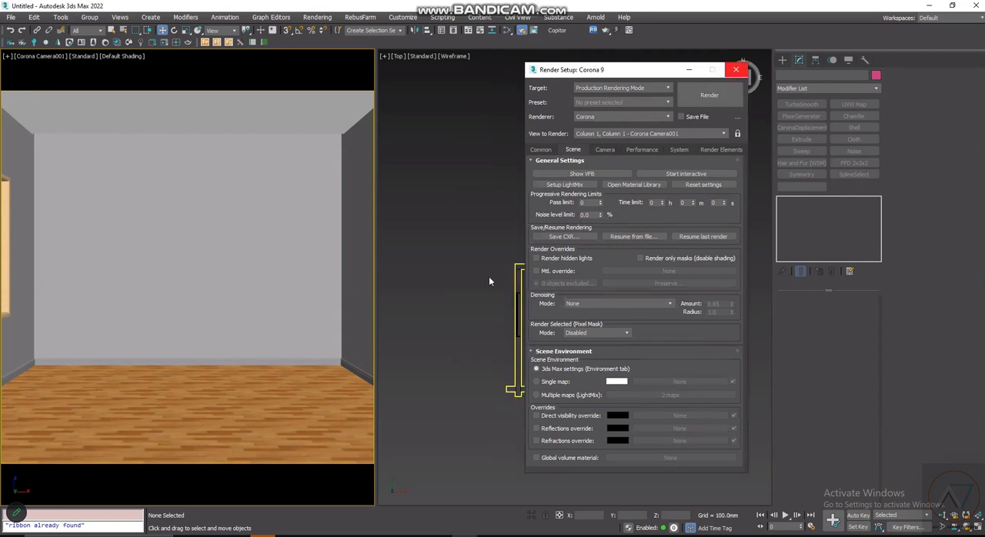
- Close the render settings and narrow the camera viewport to give the Top viewport more width
scroll(617, 408, "down", 2)
scroll(608, 397, "up", 2)
left_click(627, 403)
scroll(653, 375, "up", 2)
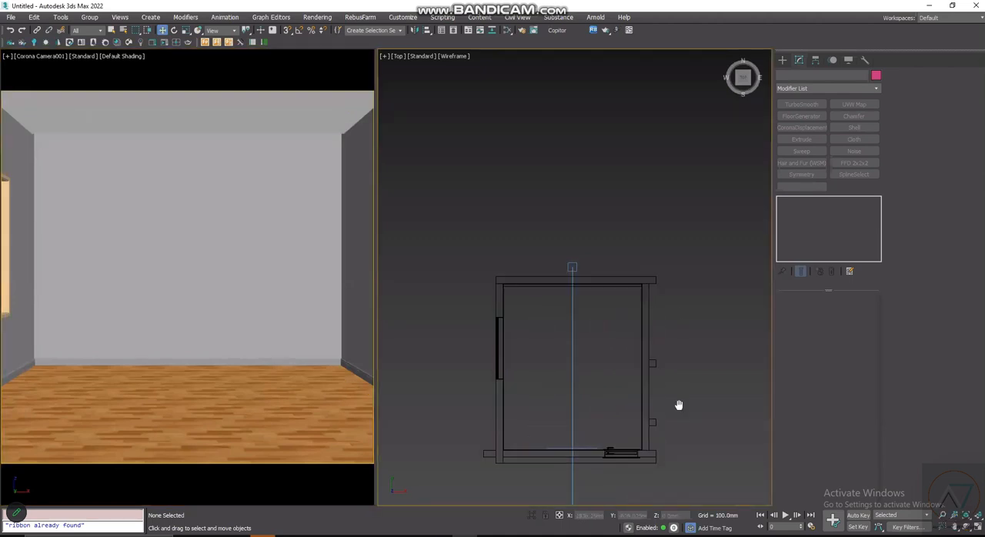
middle_click_drag(677, 402, 646, 341)
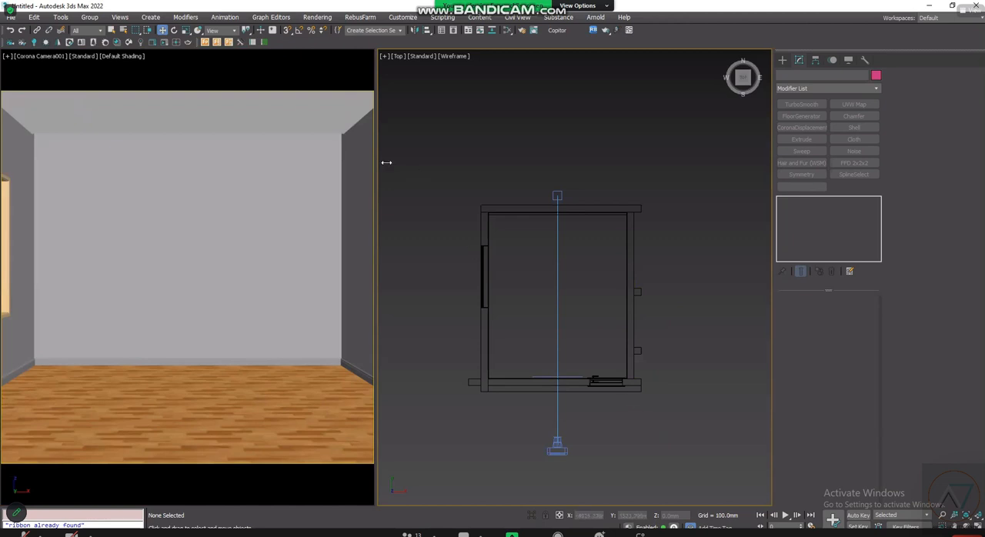
left_click_drag(376, 180, 327, 177)
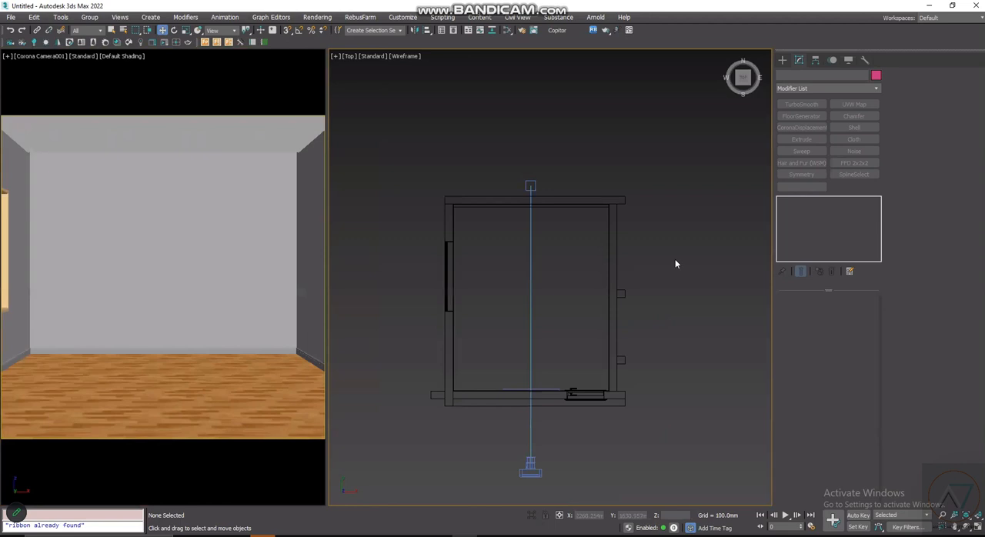
scroll(534, 300, "up", 2)
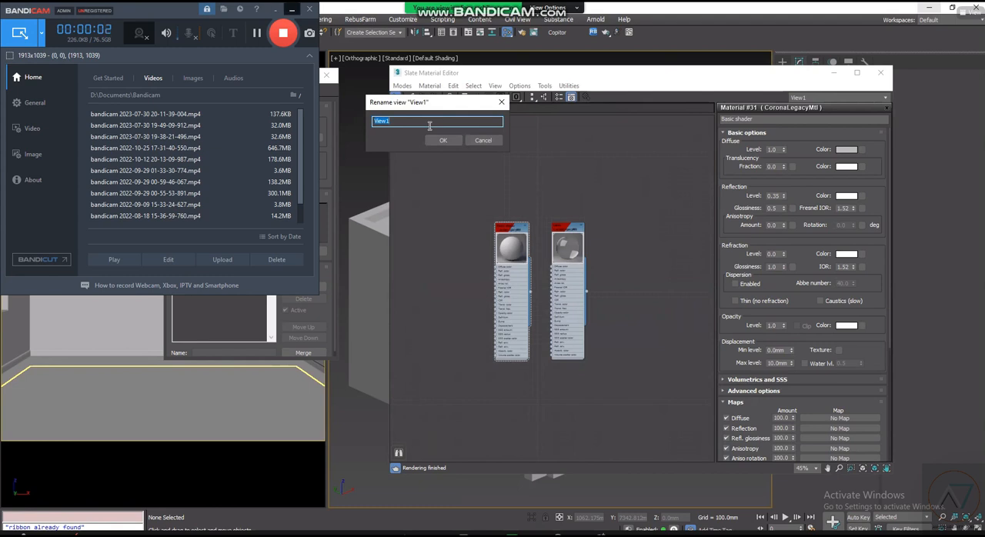
- Rename the material editor view View1 as SHADERS and create a second view named LIGHTING
type("SHADERS")
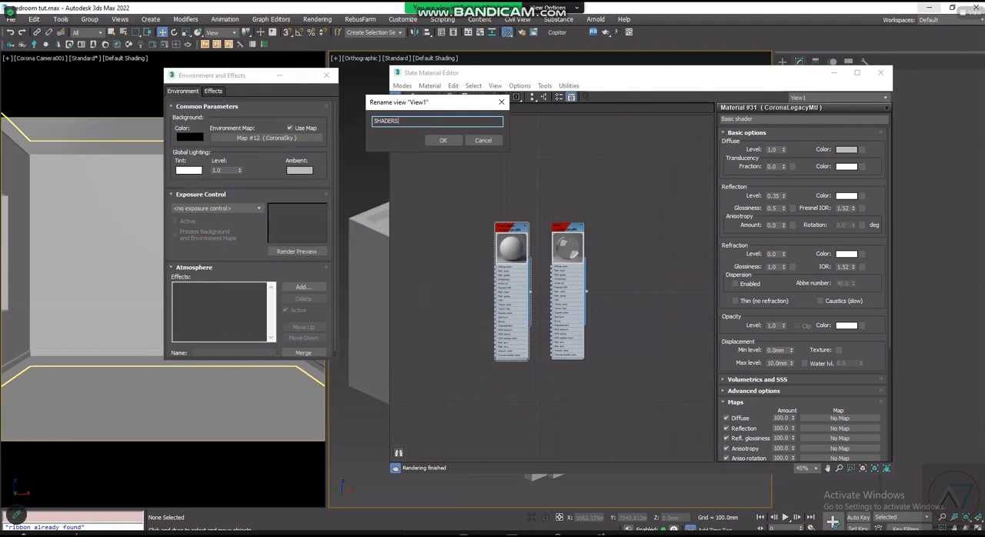
left_click(443, 141)
right_click(444, 108)
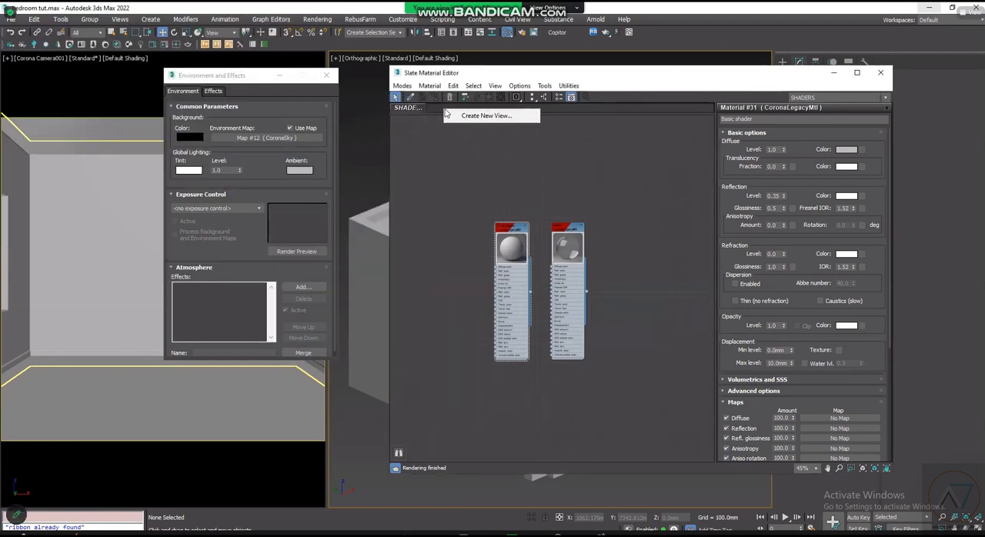
left_click(485, 115)
type("LIGHTING")
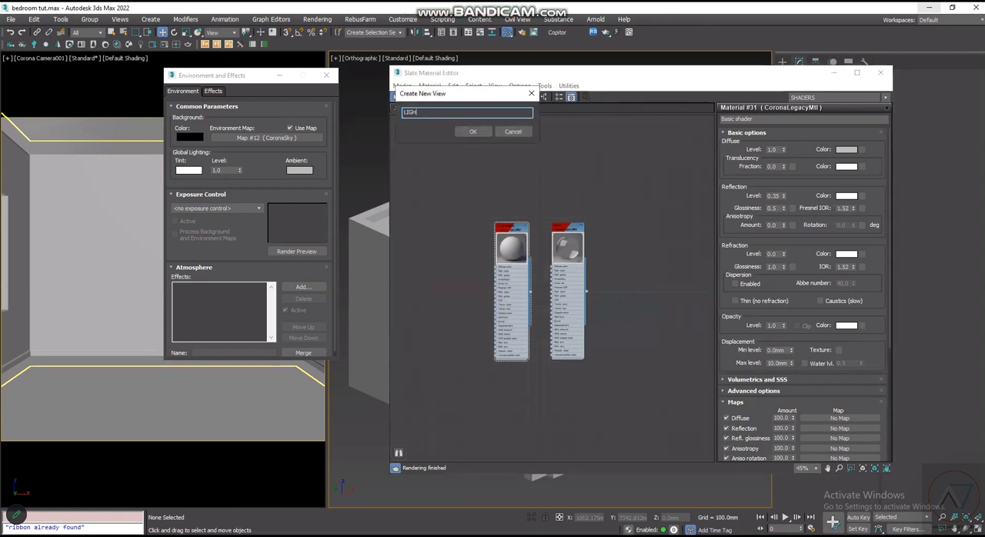
left_click(474, 131)
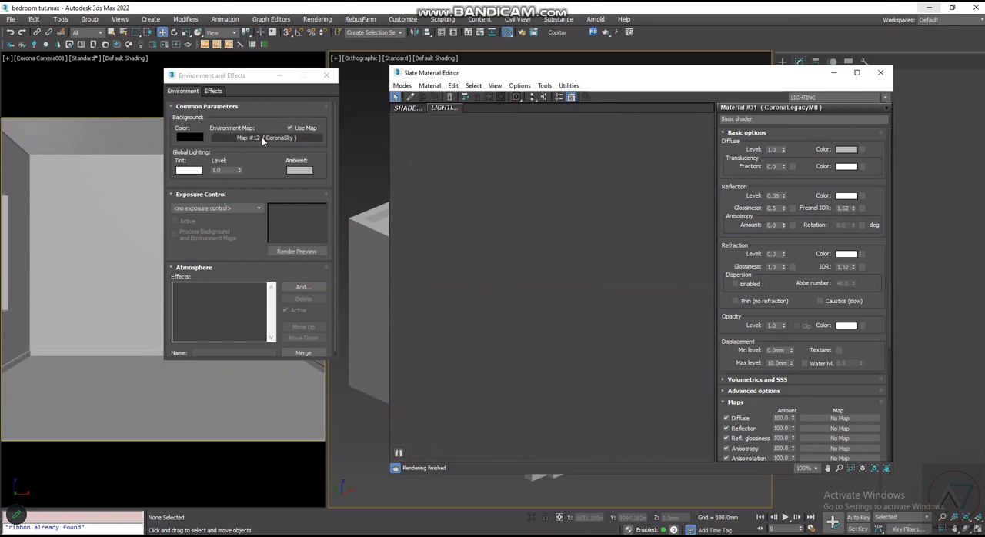
- Place the CoronaSky environment map in the LIGHTING view as an instance, then close the environment settings and material editor
left_click_drag(263, 141, 300, 147)
left_click_drag(359, 154, 536, 254)
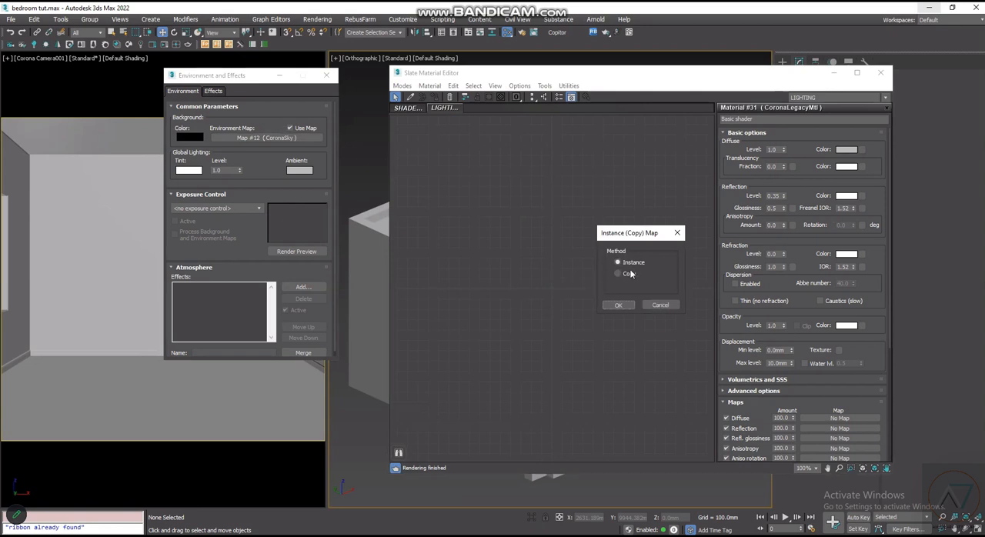
left_click(618, 305)
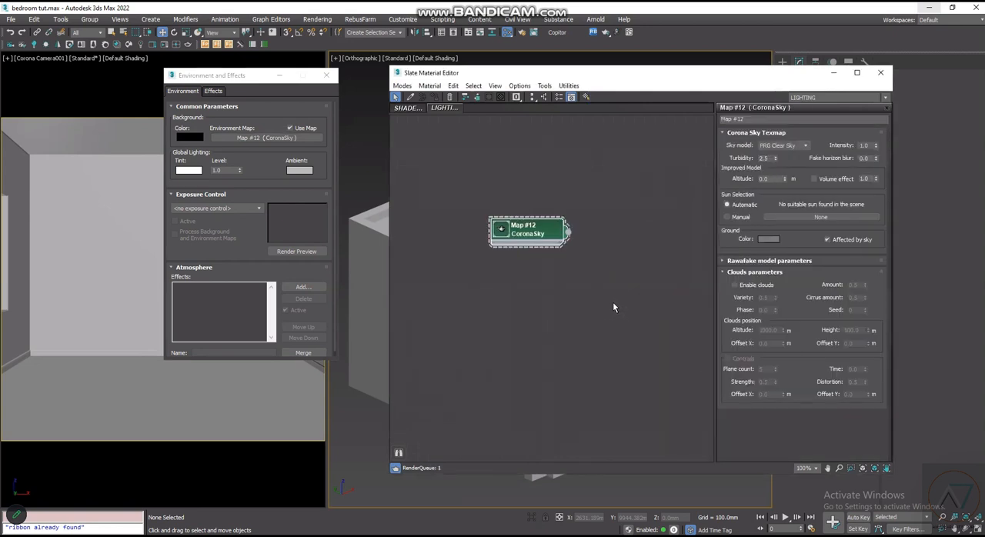
left_click(326, 75)
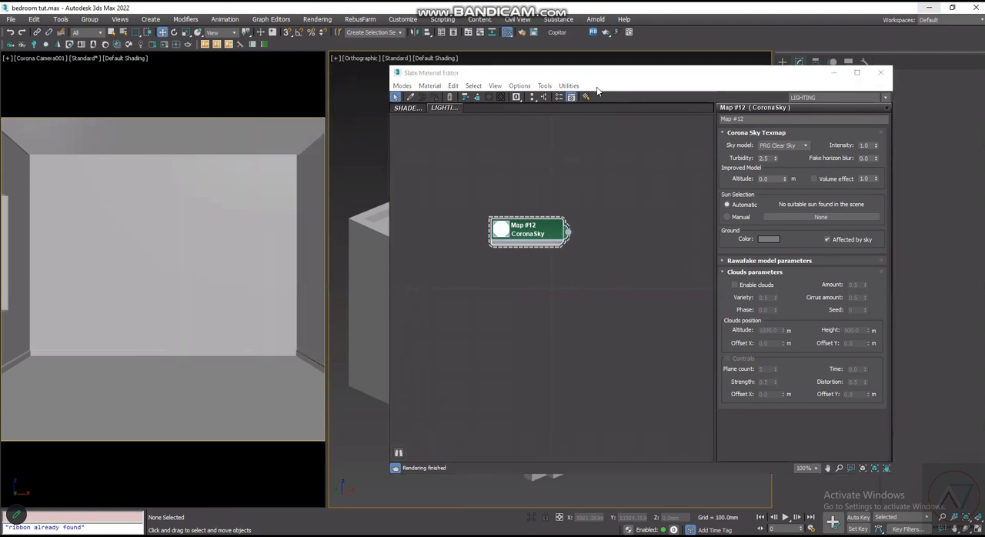
left_click(610, 77)
left_click_drag(602, 79, 593, 84)
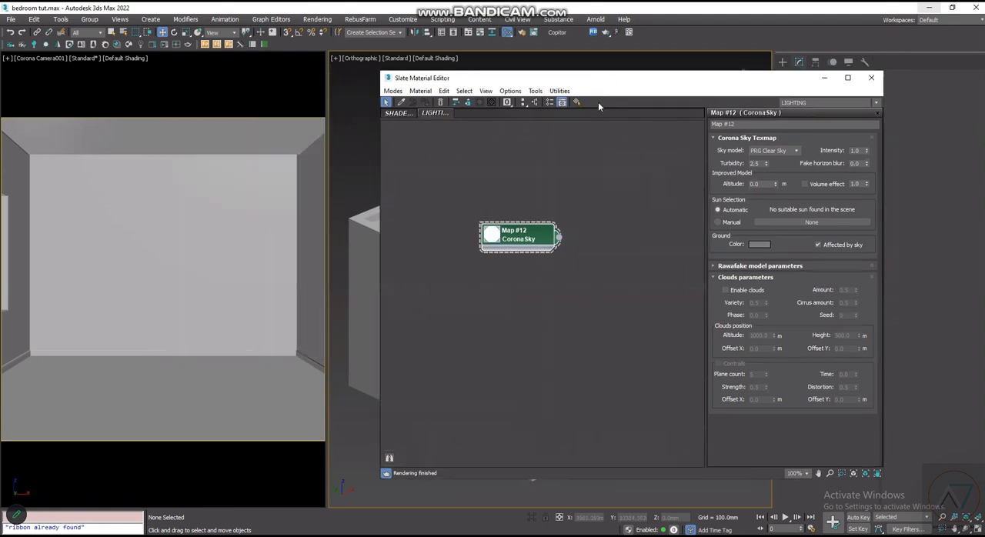
scroll(504, 243, "up", 2)
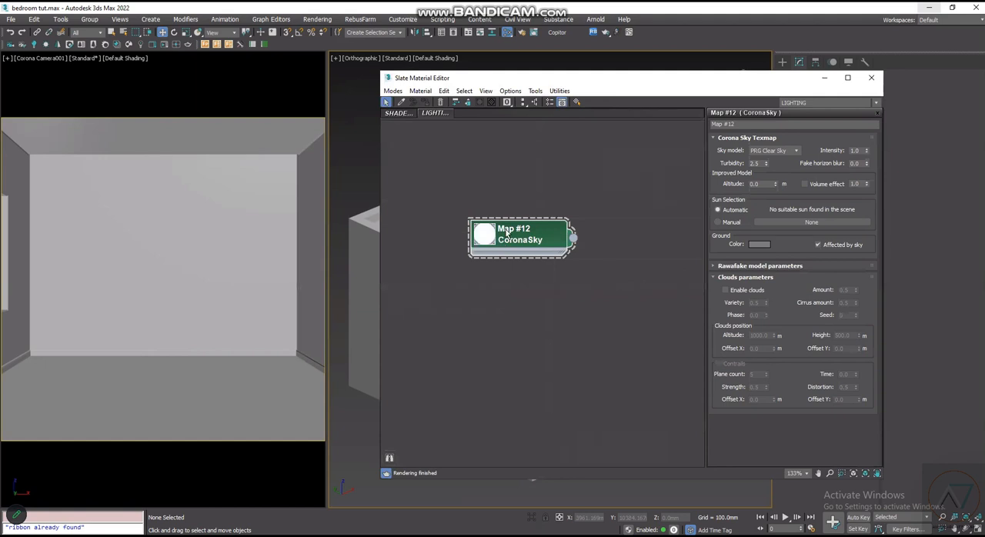
scroll(545, 242, "up", 1)
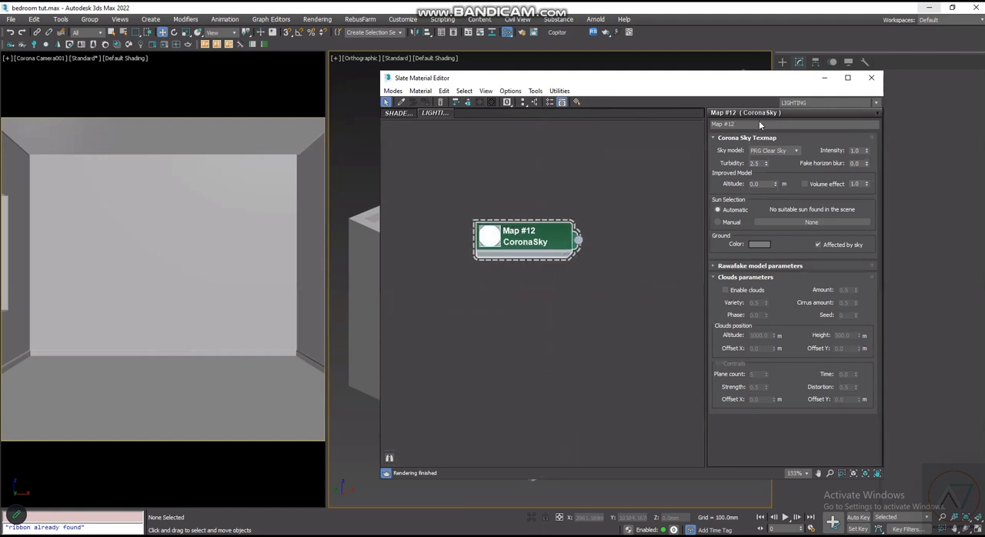
left_click(871, 78)
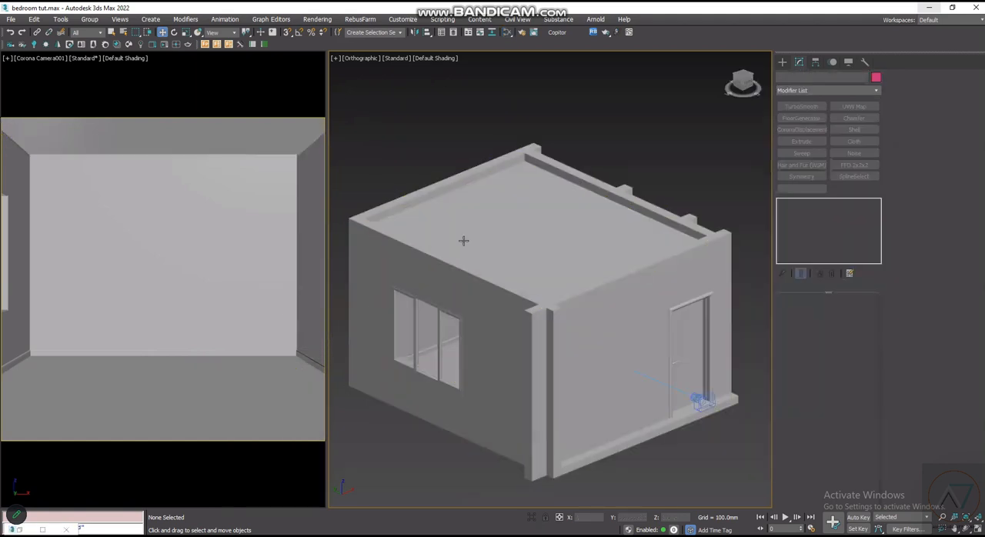
- Open the render setup and check the common output settings and the Corona scene settings
scroll(534, 259, "up", 3)
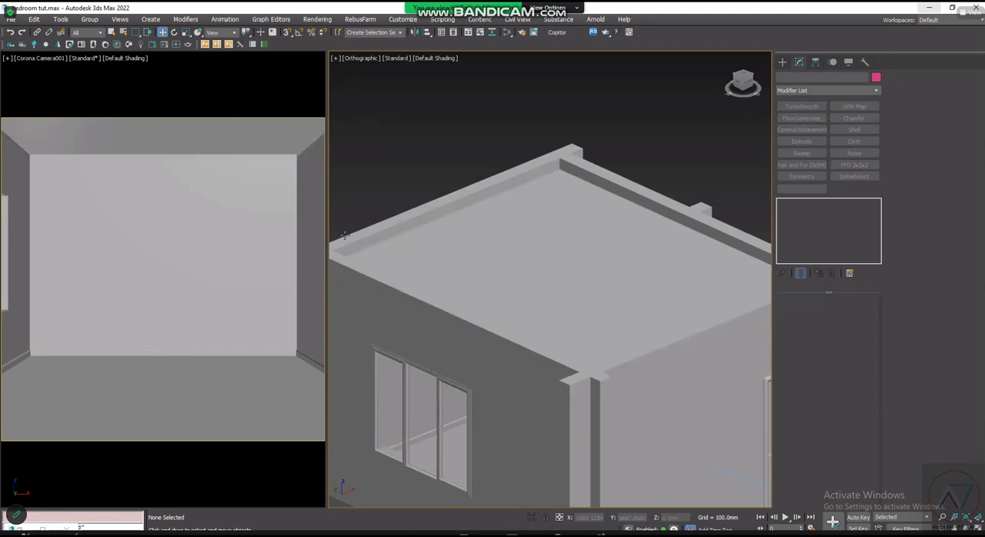
scroll(506, 249, "down", 5)
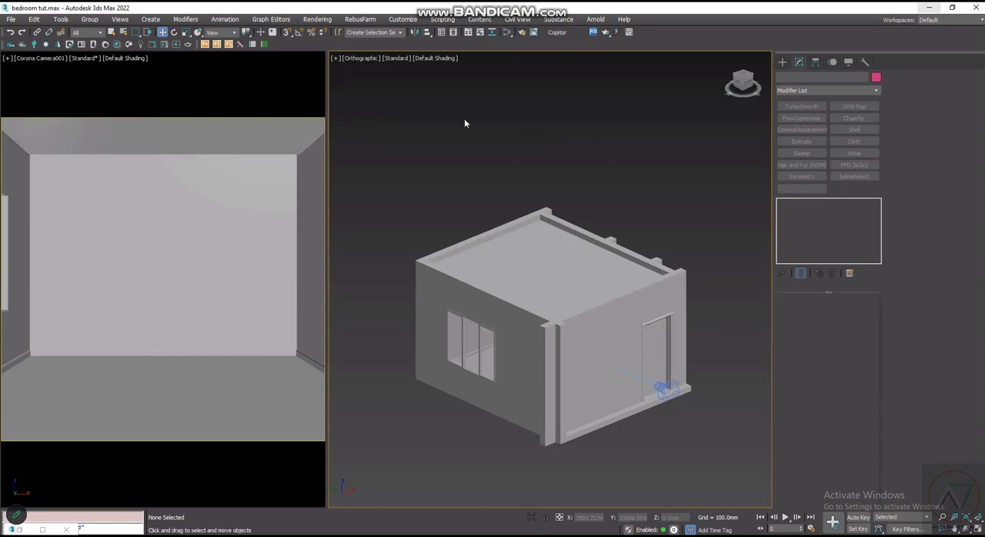
scroll(520, 191, "up", 2)
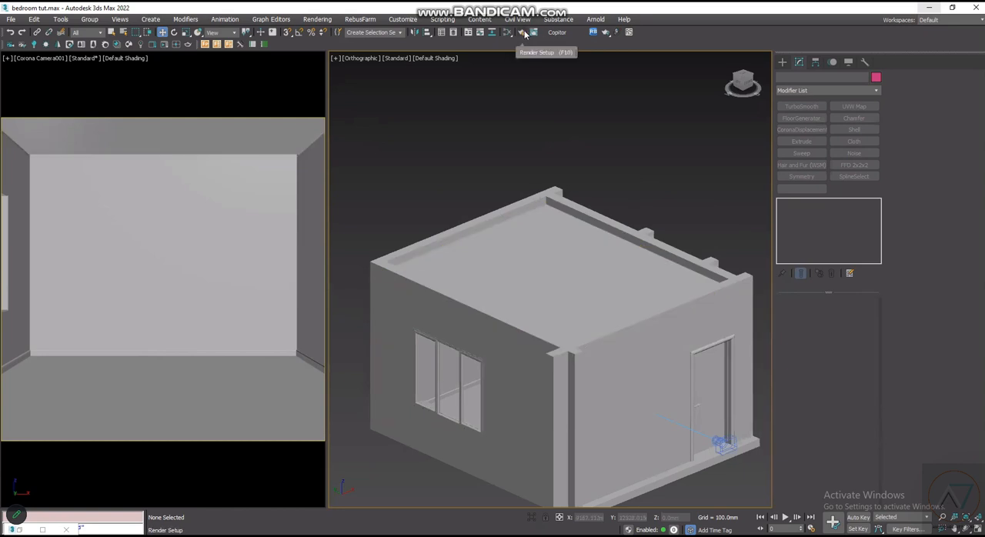
left_click(523, 33)
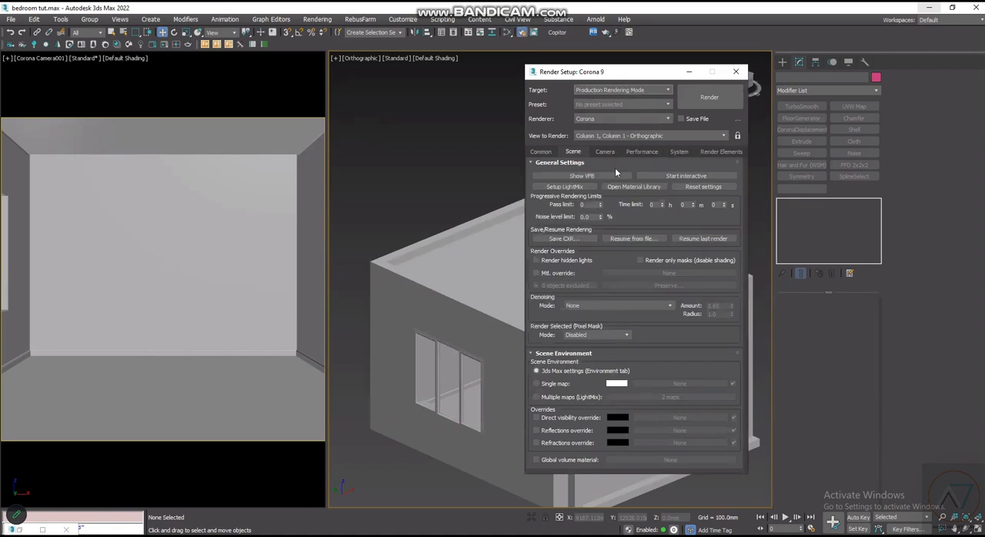
left_click(551, 153)
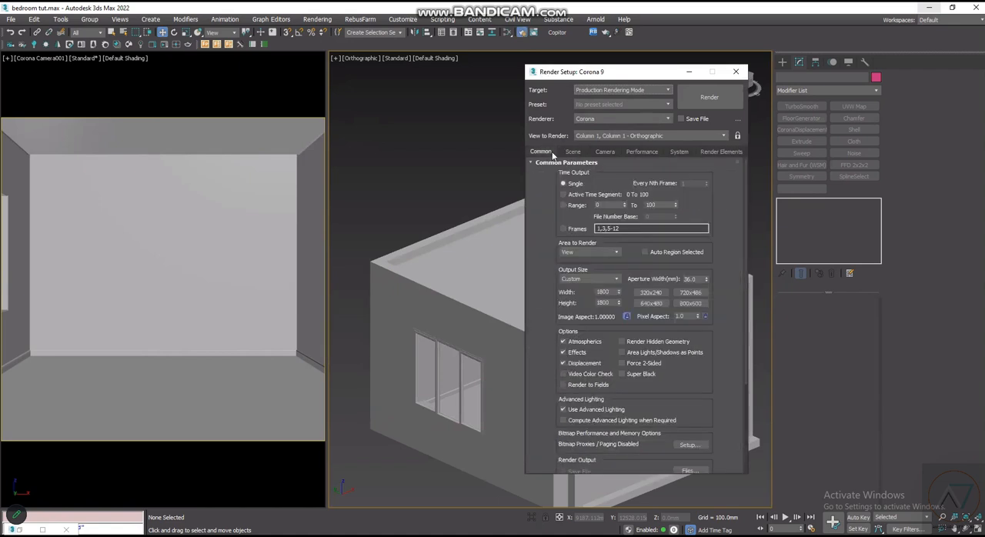
left_click(573, 153)
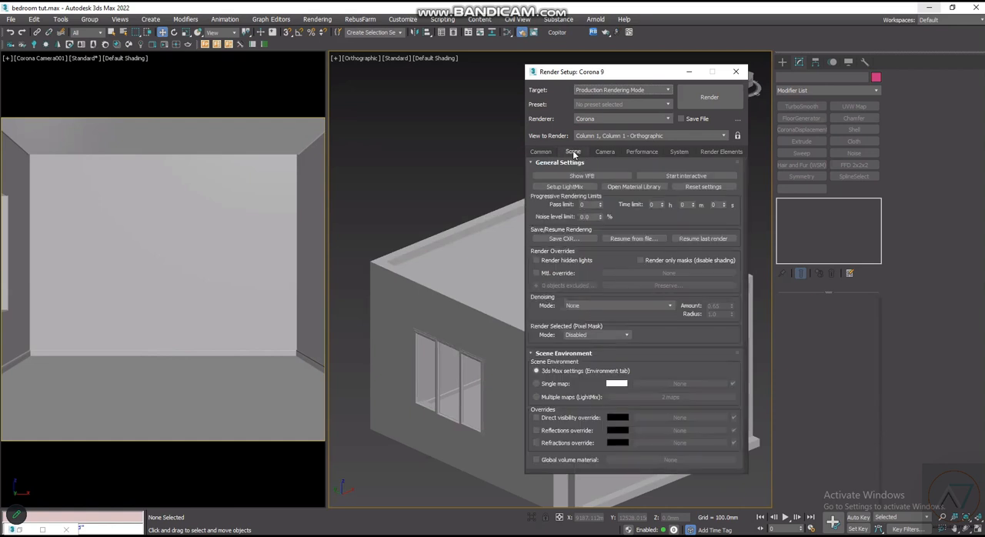
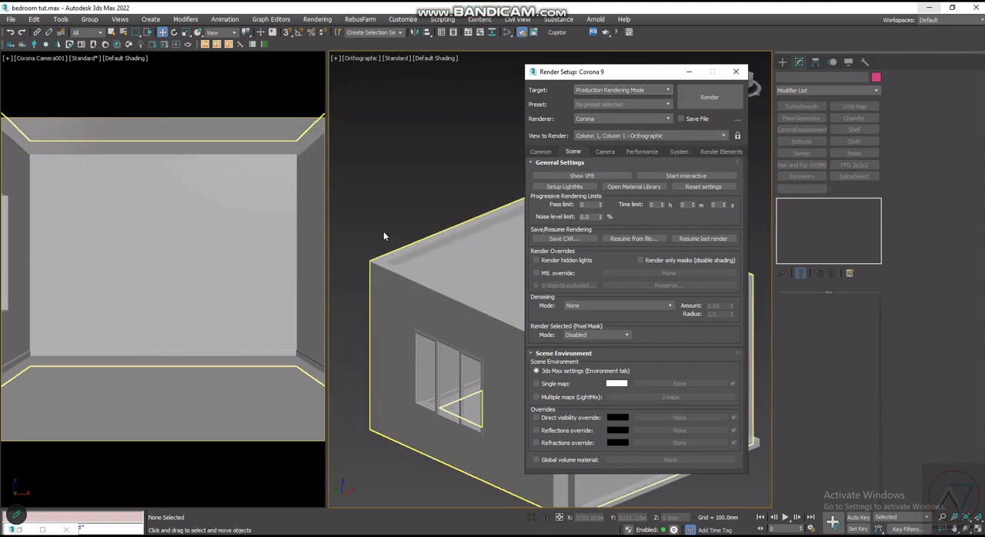
- Set the view to render to Corona Camera001 and lock it, moving the render setup window clear of the scene
left_click(680, 136)
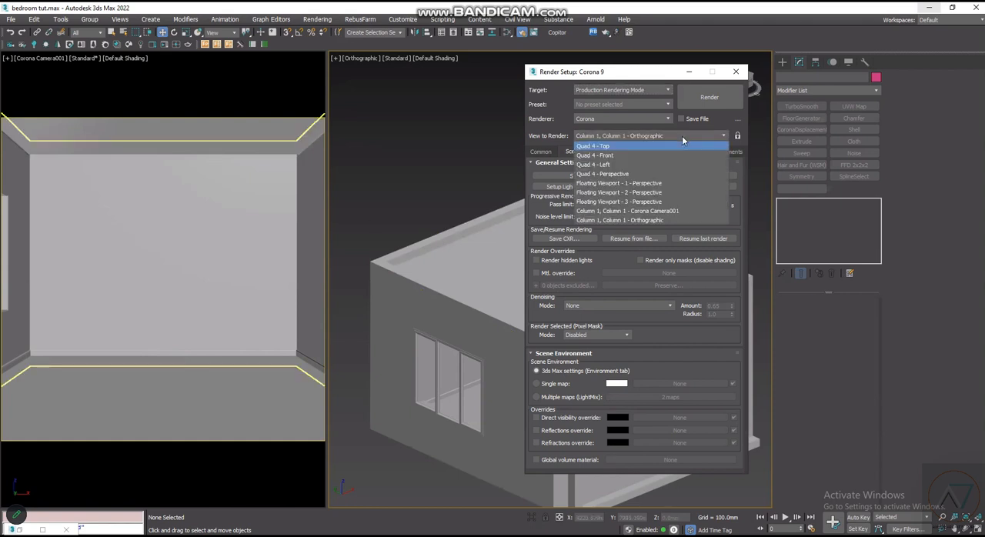
left_click(665, 211)
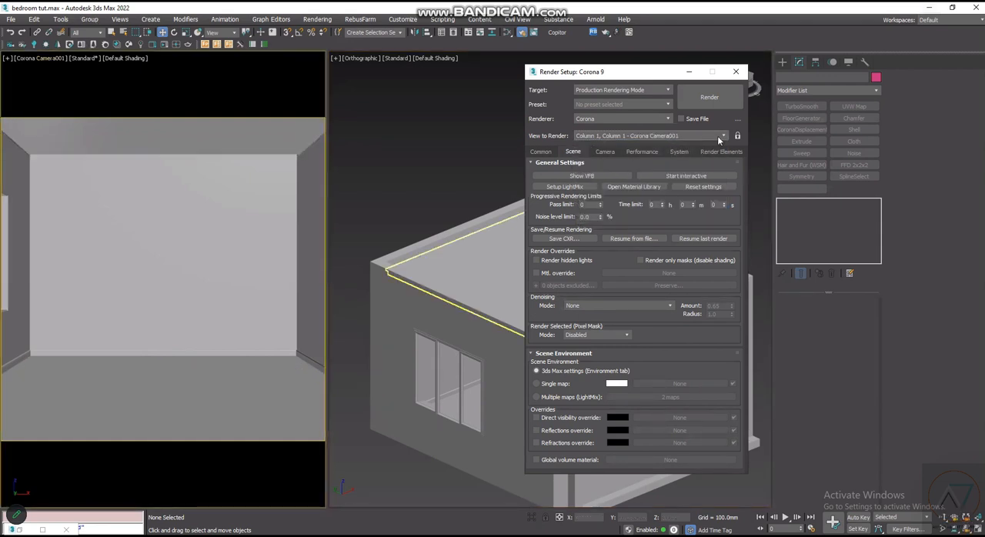
left_click(737, 136)
left_click_drag(572, 72, 602, 61)
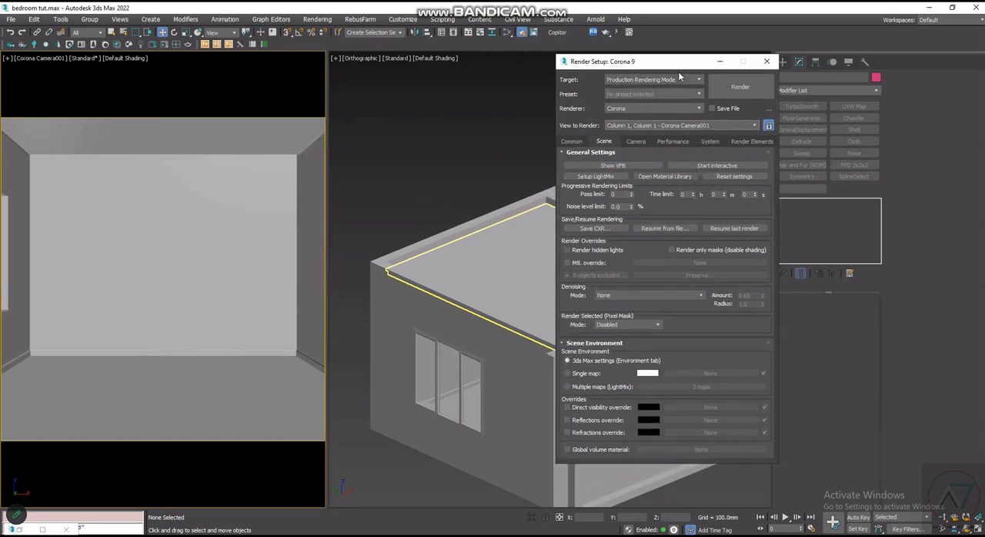
left_click_drag(692, 66, 697, 63)
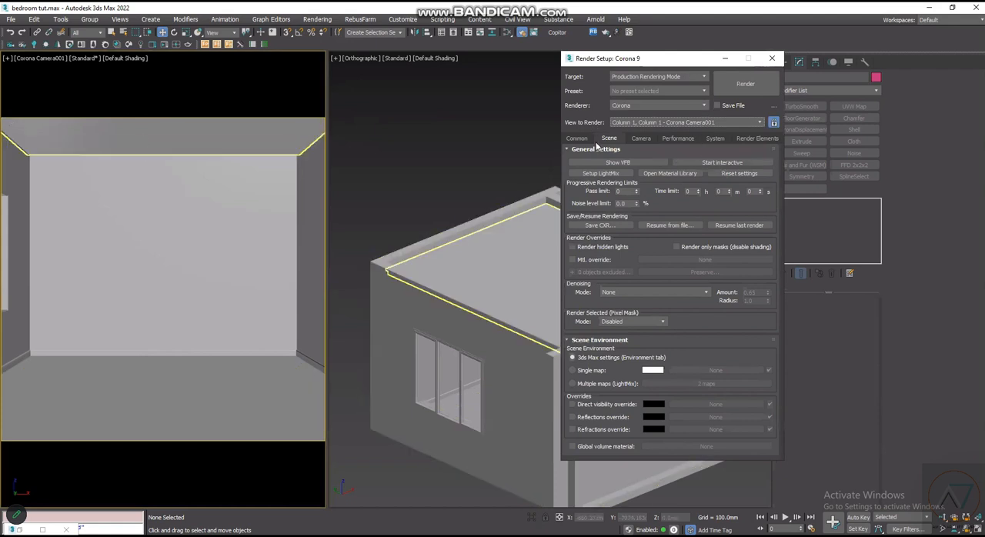
- Start an interactive Corona render and enlarge its frame buffer window beside the render setup
left_click(723, 163)
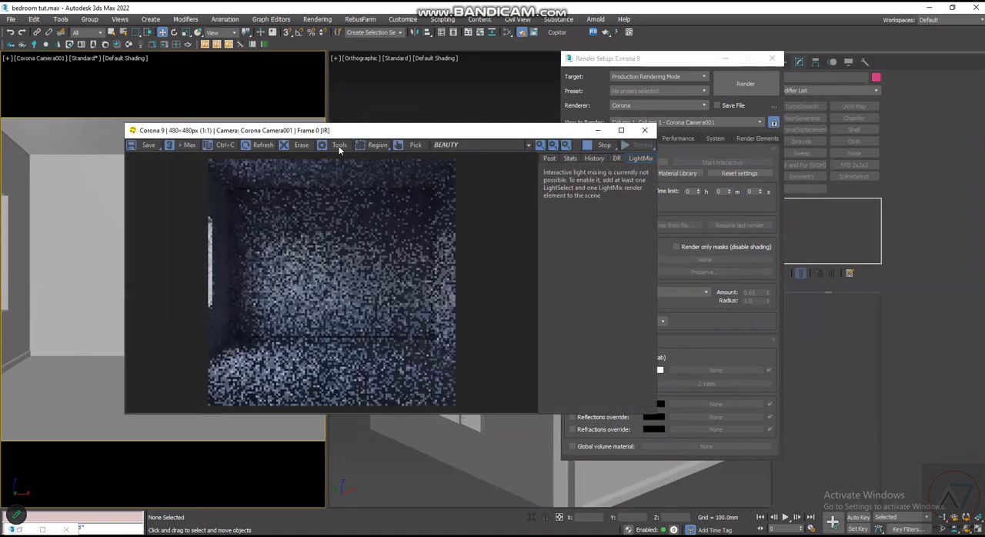
left_click_drag(466, 127, 366, 39)
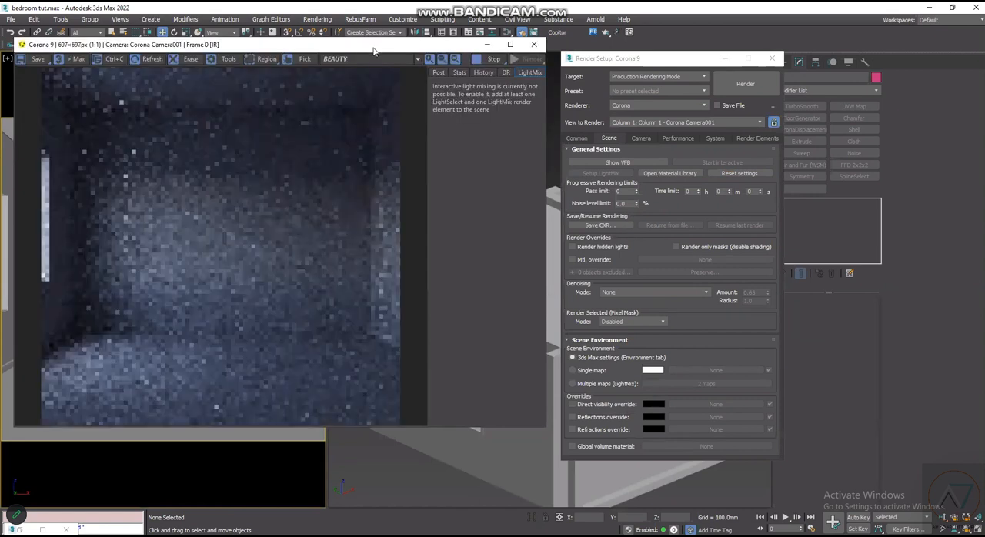
left_click_drag(377, 46, 373, 95)
left_click_drag(374, 88, 388, 55)
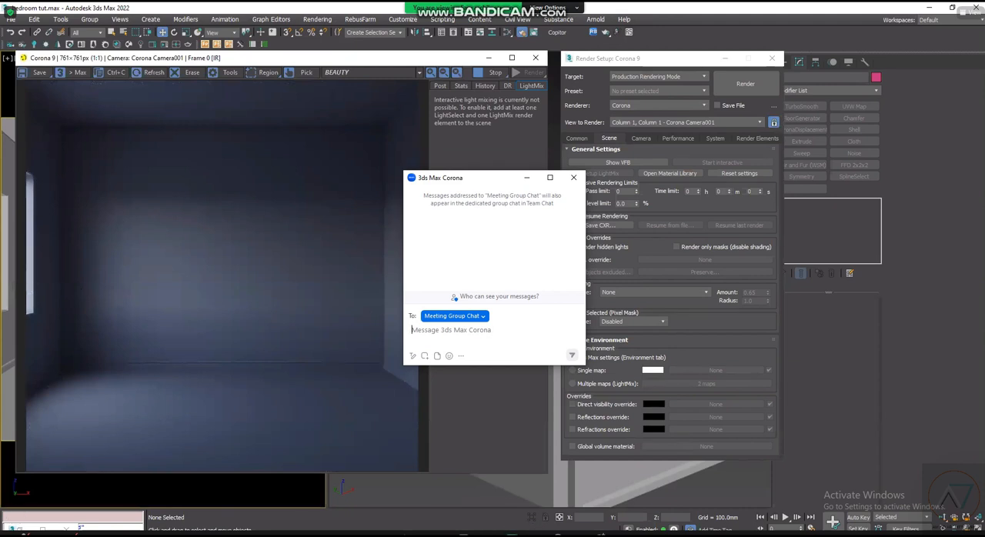
- Send the message SWEET to the meeting group chat in Zoom
type("SWEET")
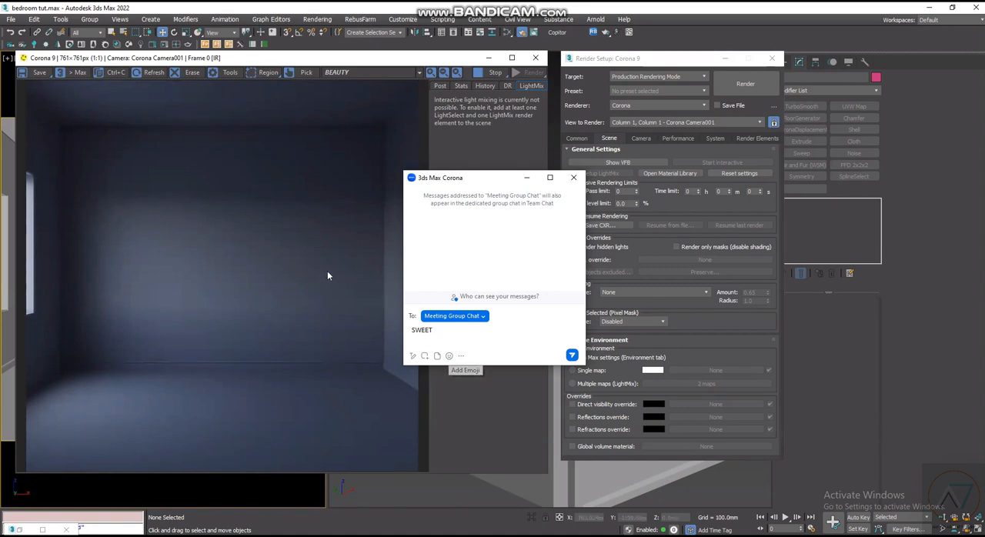
key("Return")
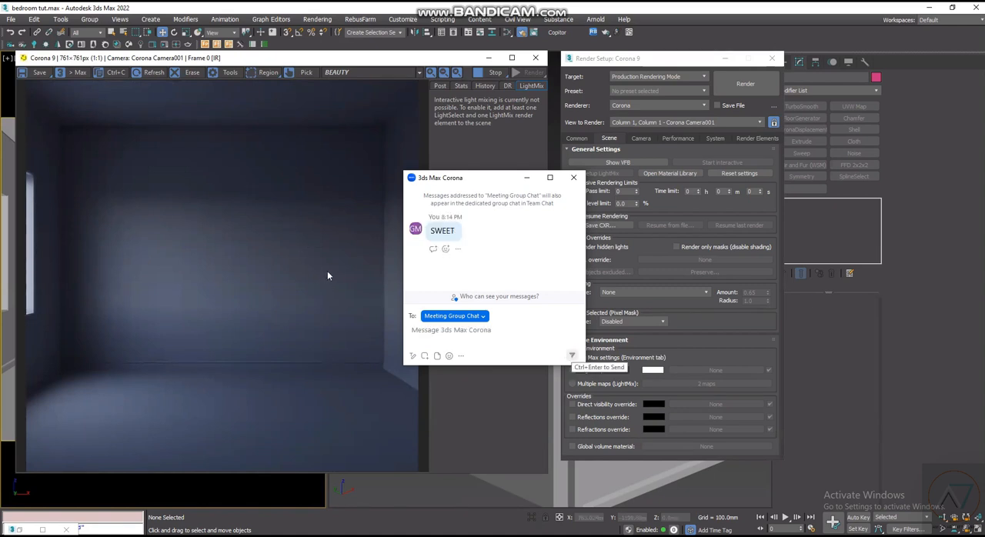
- Show the frame buffer's post-processing settings and clear the meeting chat window away from the render
left_click(437, 86)
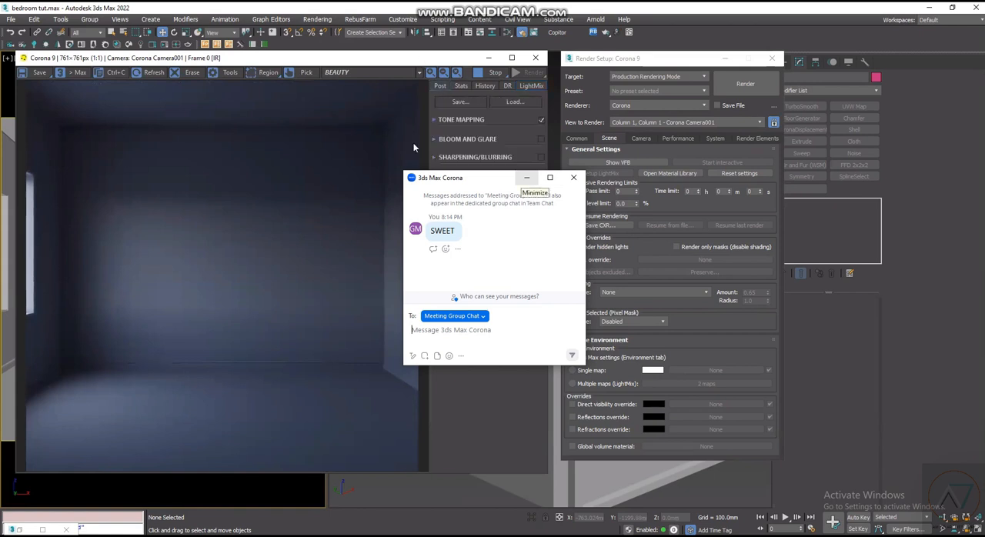
left_click_drag(424, 62, 412, 147)
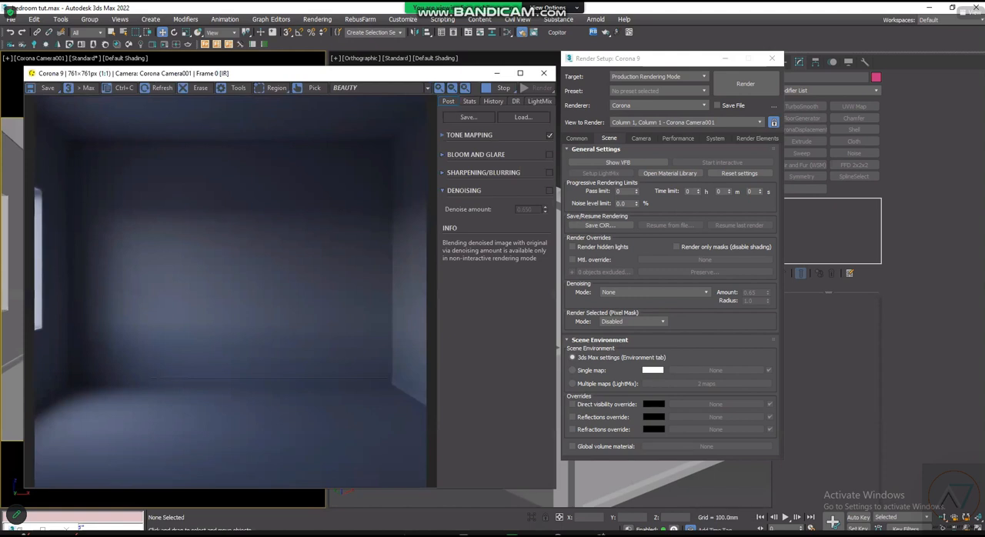
mouse_move(691, 535)
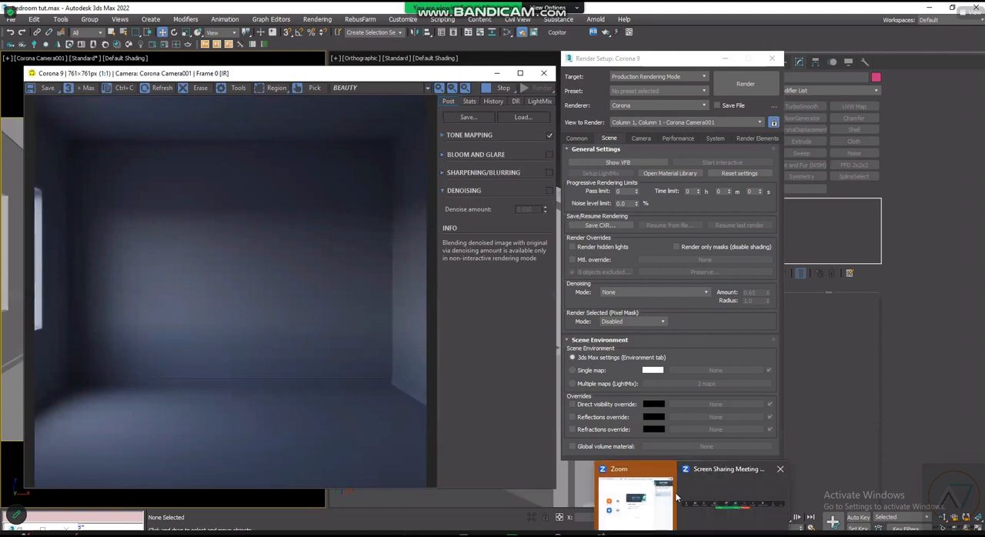
left_click(703, 473)
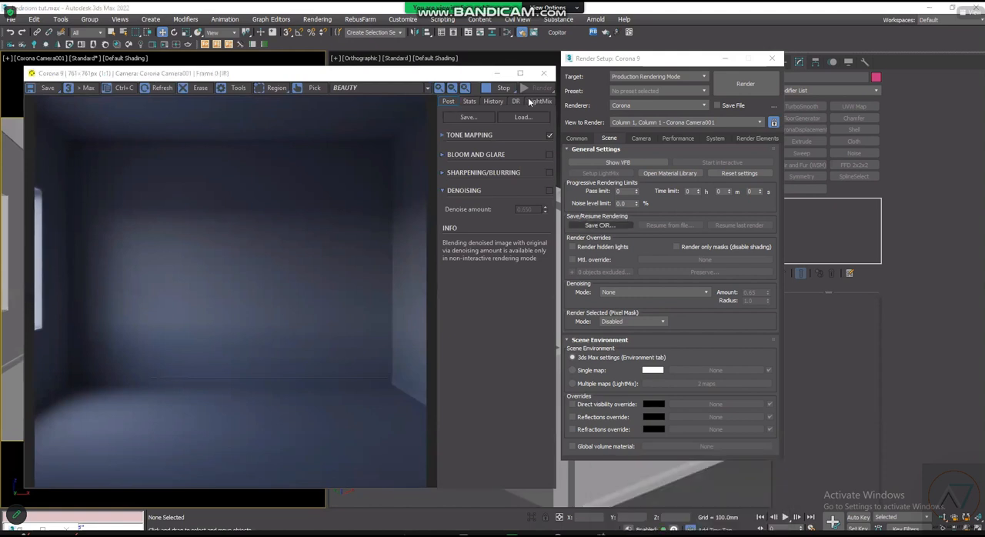
left_click(481, 161)
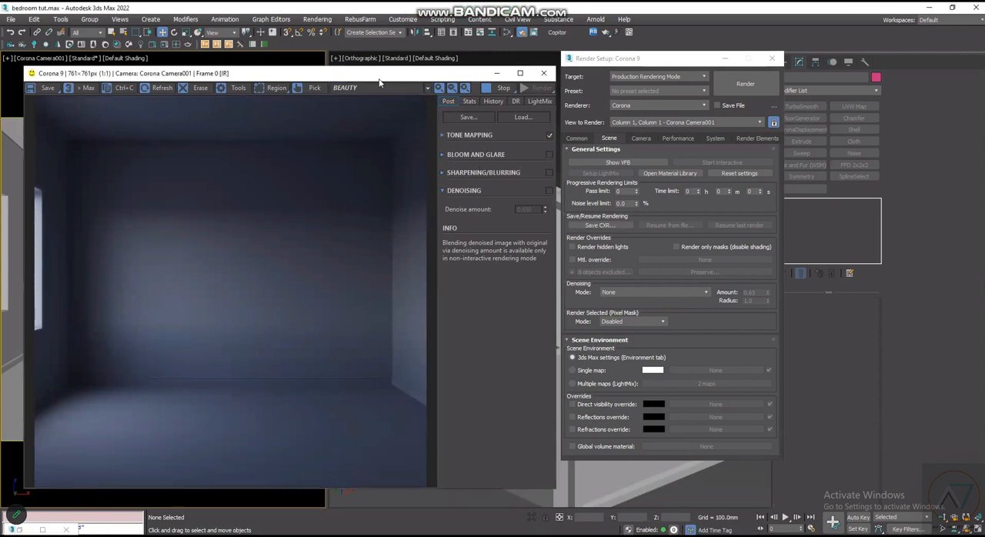
left_click_drag(390, 77, 392, 70)
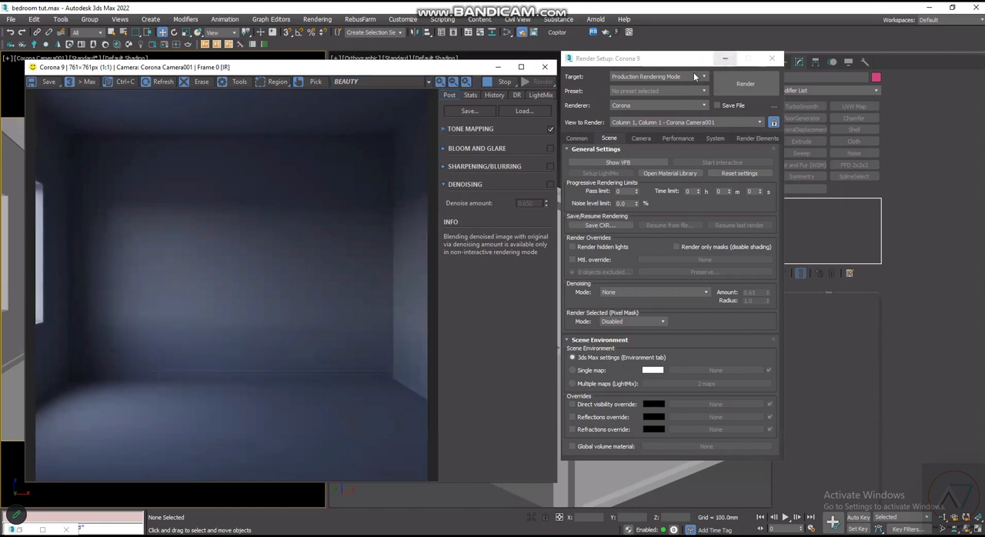
- Minimize the render setup, restore the Slate Material Editor and arrange it side by side with the frame buffer
left_click(724, 60)
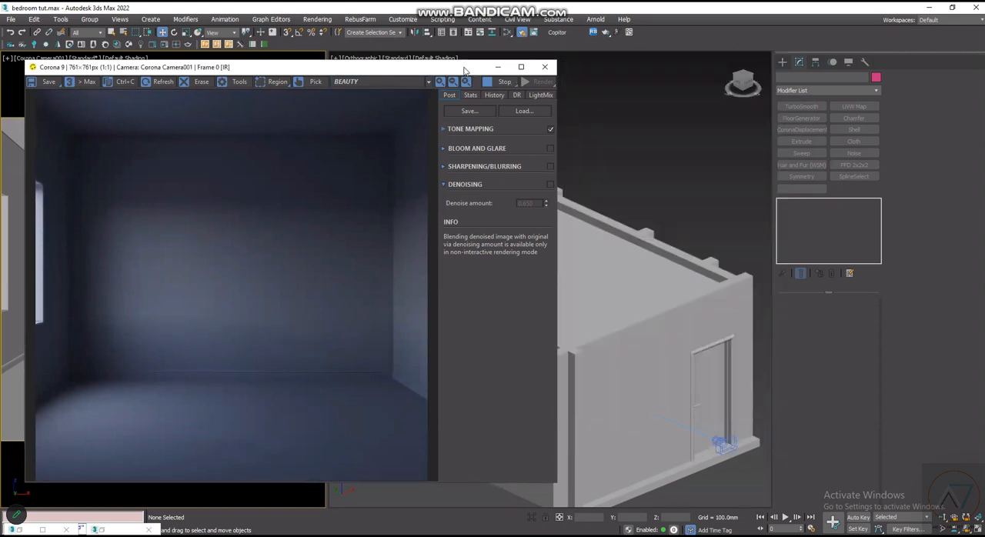
left_click_drag(465, 71, 815, 66)
left_click(24, 530)
left_click(28, 529)
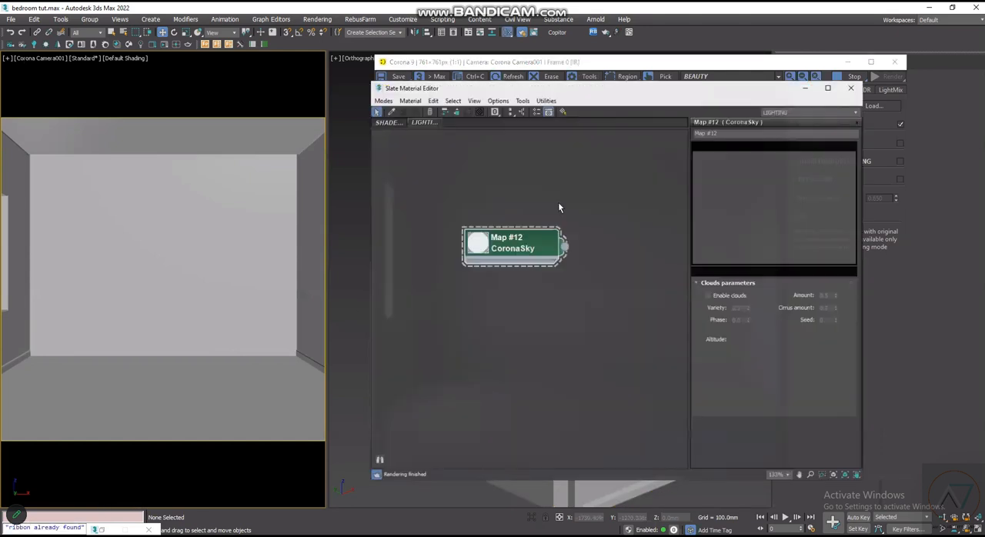
left_click_drag(658, 77, 315, 76)
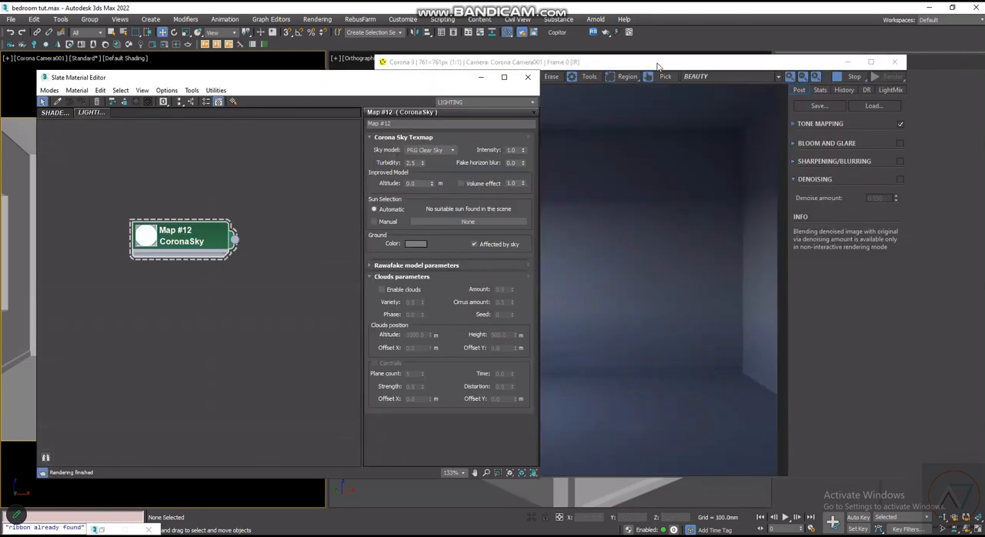
left_click_drag(659, 65, 725, 32)
mouse_move(370, 83)
left_mouse_down()
mouse_move(352, 85)
mouse_move(378, 71)
left_mouse_up()
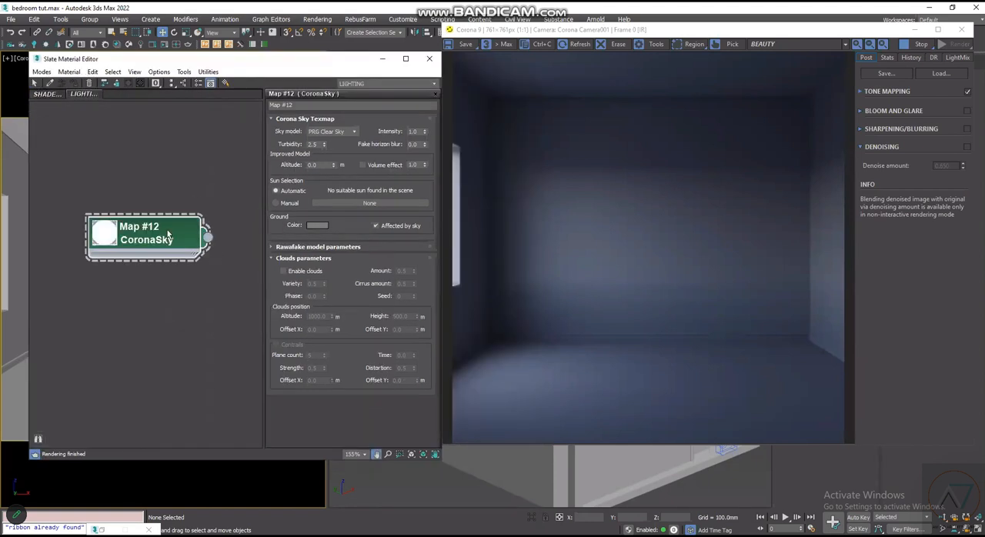
- Set the CoronaSky map's turbidity to 2.0
left_click(162, 311)
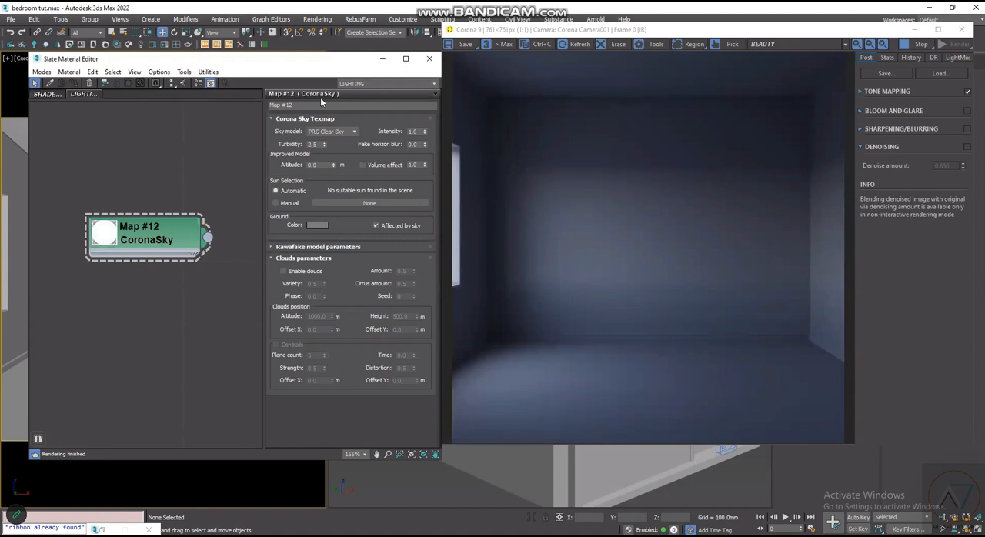
left_click(141, 242)
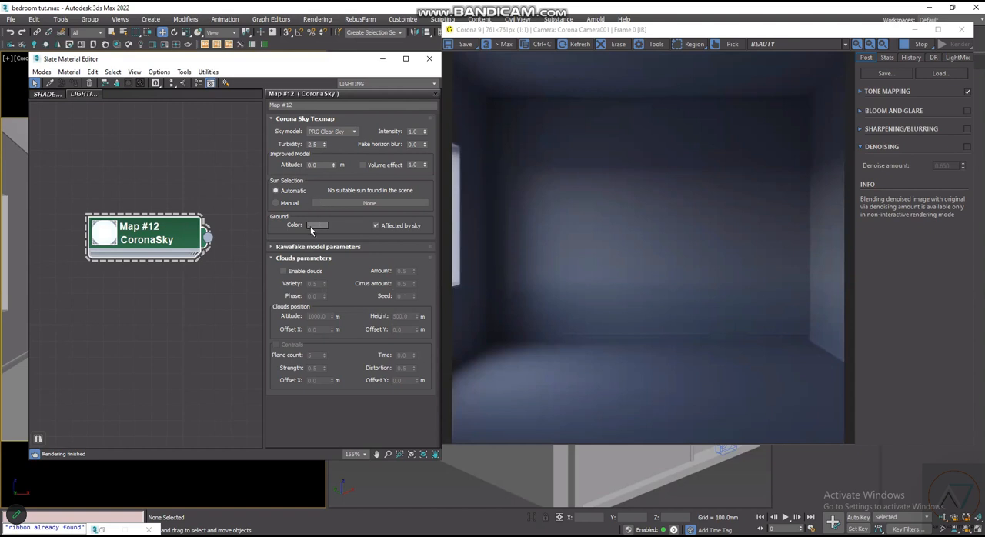
double_click(315, 145)
type("2")
key("Return")
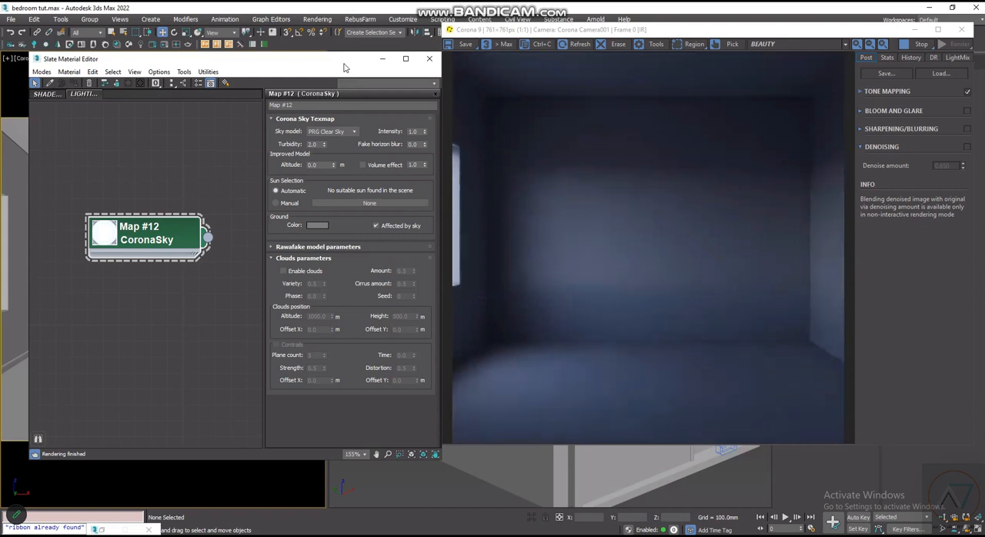
left_click_drag(344, 64, 335, 65)
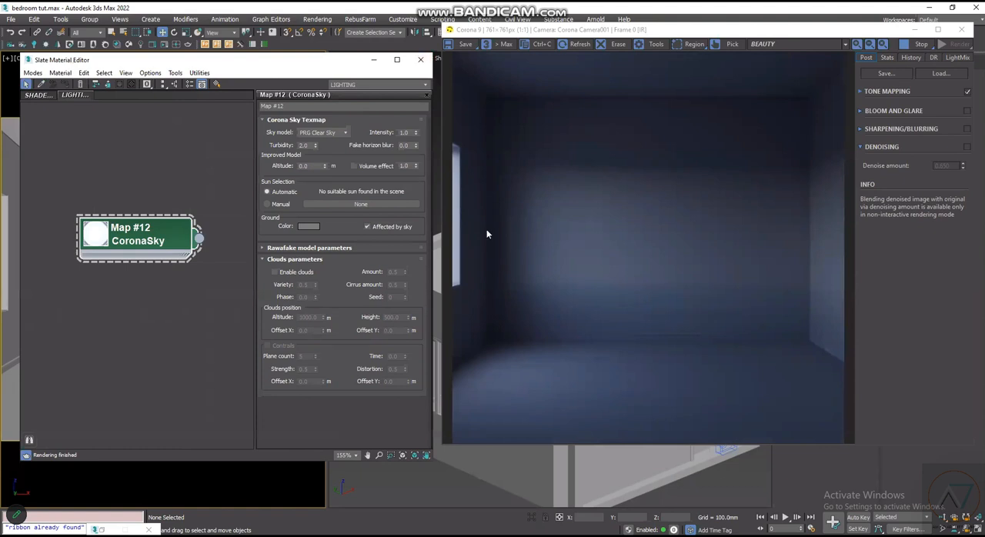
- Turn off Affected by sky for the CoronaSky ground and set the ground color to a lighter grey with value 143
left_click(368, 228)
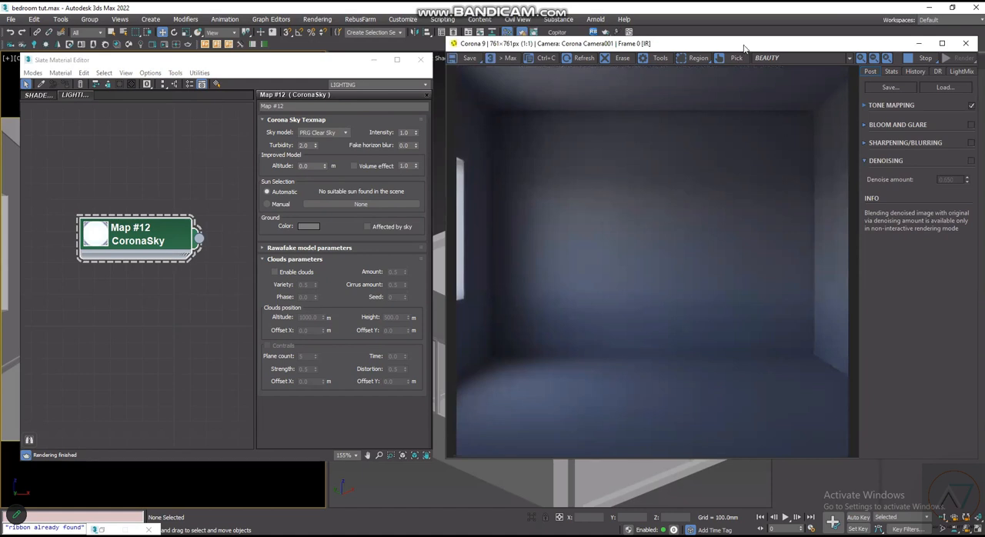
left_click_drag(744, 49, 740, 60)
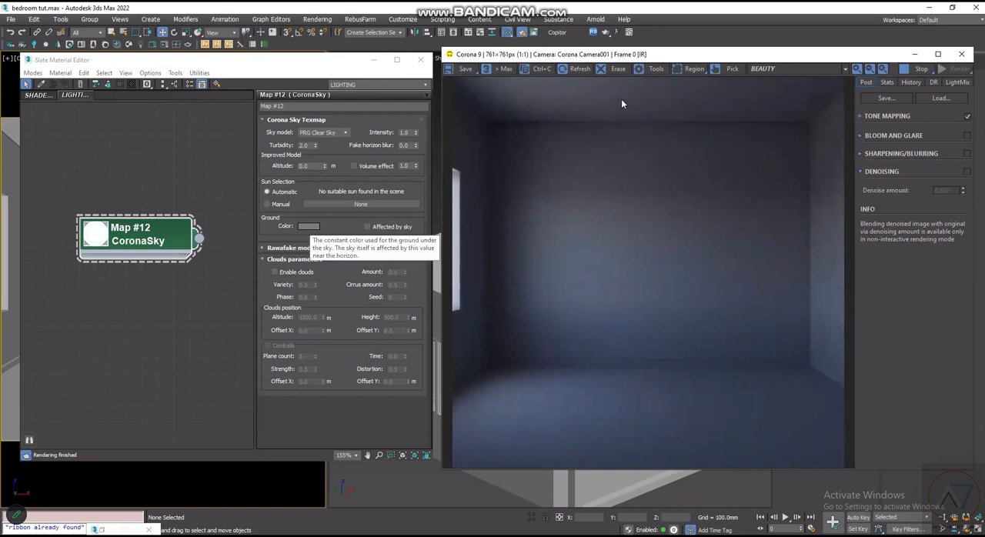
left_click(308, 226)
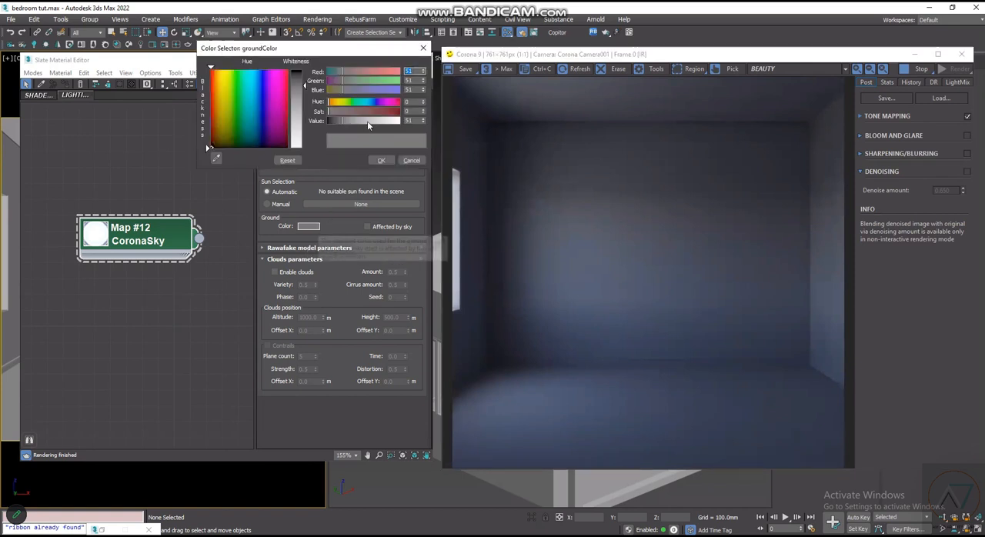
left_click(368, 121)
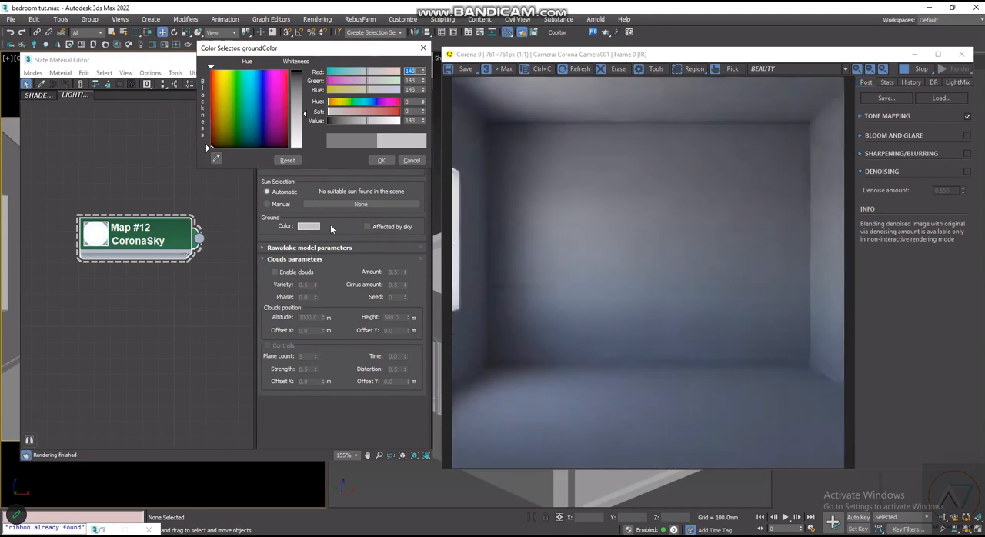
left_click(383, 161)
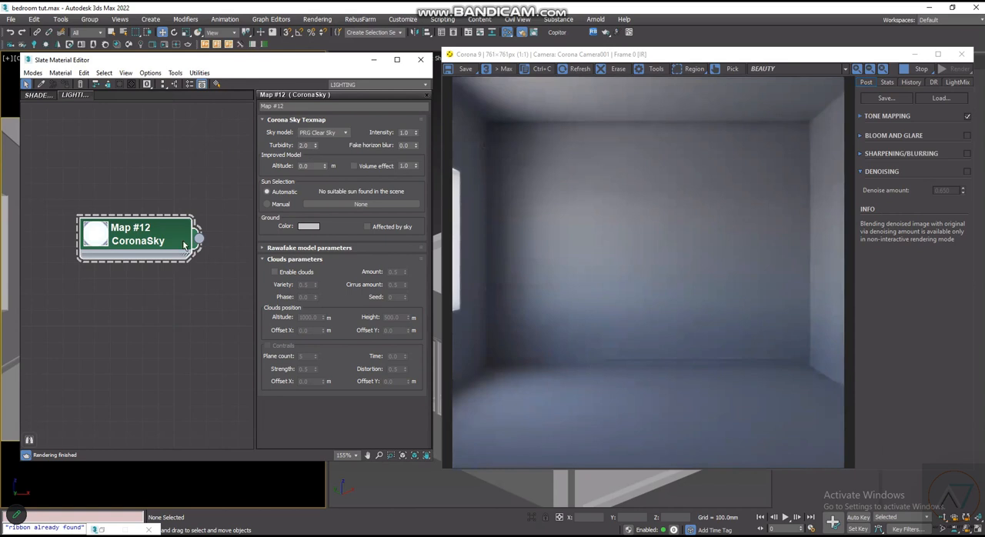
- Reposition the CoronaSky node in the LIGHTING view to free up space beside its output
mouse_move(171, 234)
left_mouse_down()
mouse_move(145, 214)
mouse_move(156, 225)
left_mouse_up()
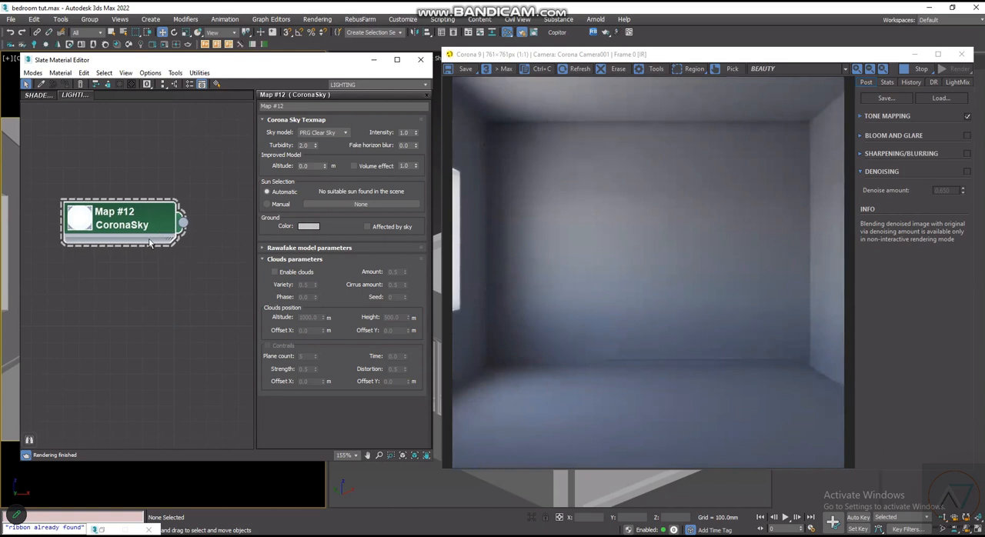
left_click_drag(146, 228, 146, 229)
left_click_drag(137, 208, 115, 159)
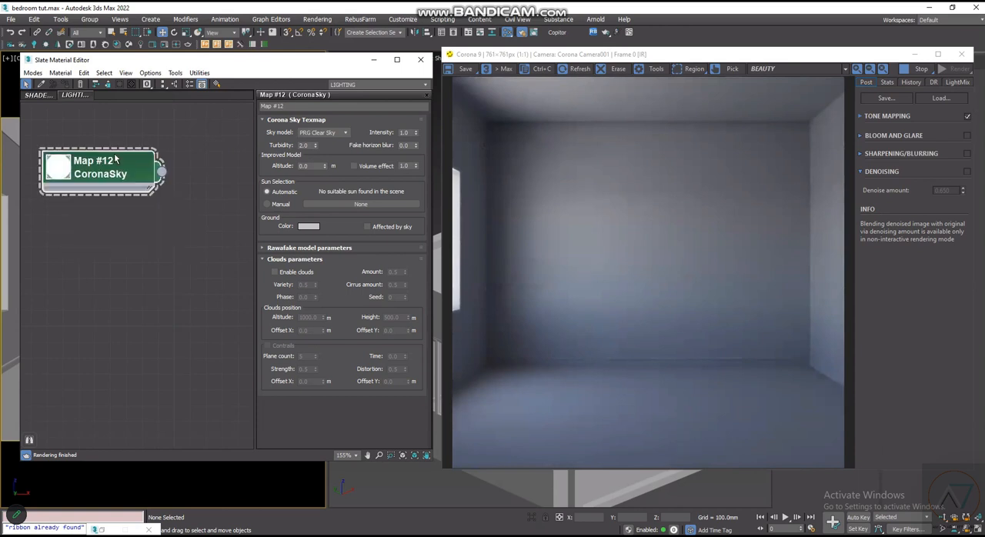
left_click_drag(115, 159, 121, 164)
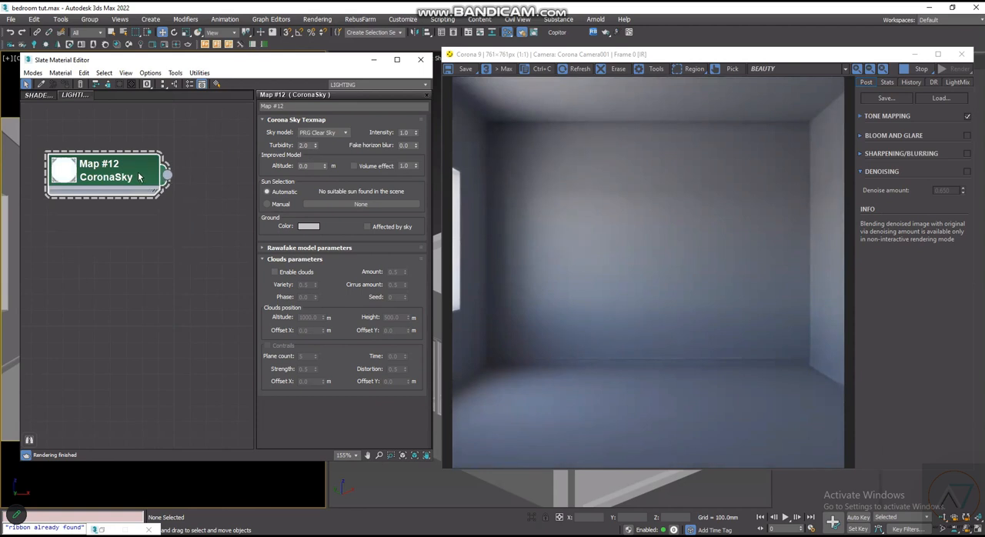
scroll(147, 178, "down", 1)
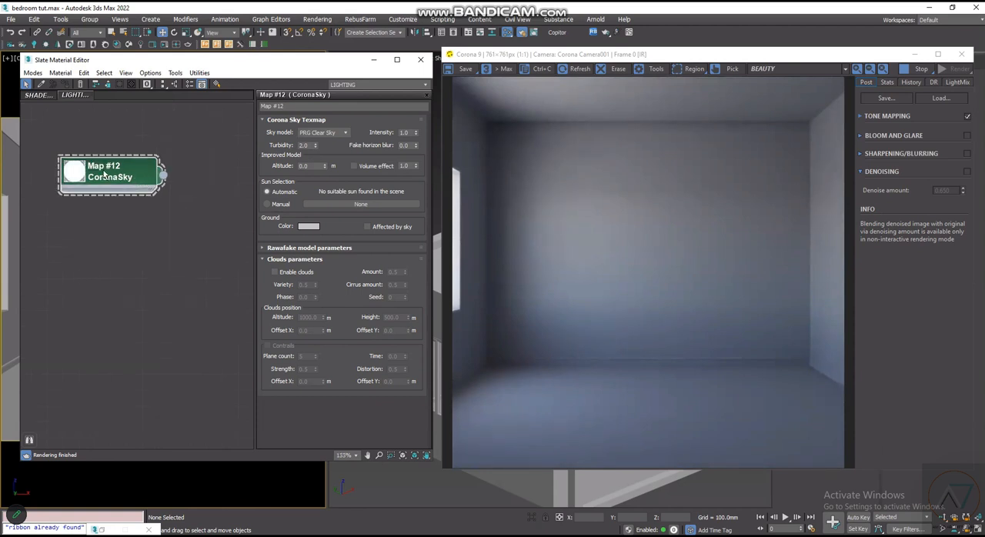
left_click_drag(140, 163, 105, 168)
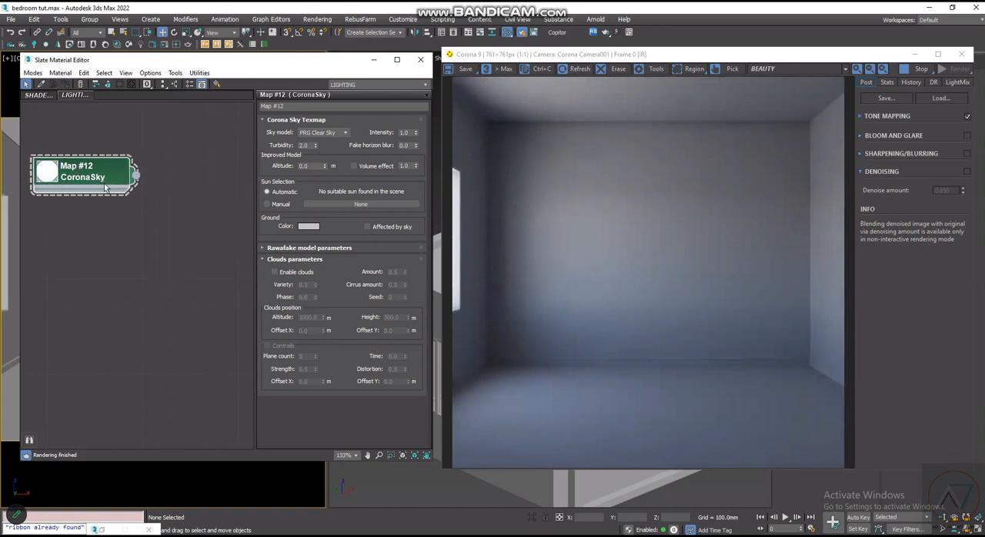
scroll(101, 179, "down", 1)
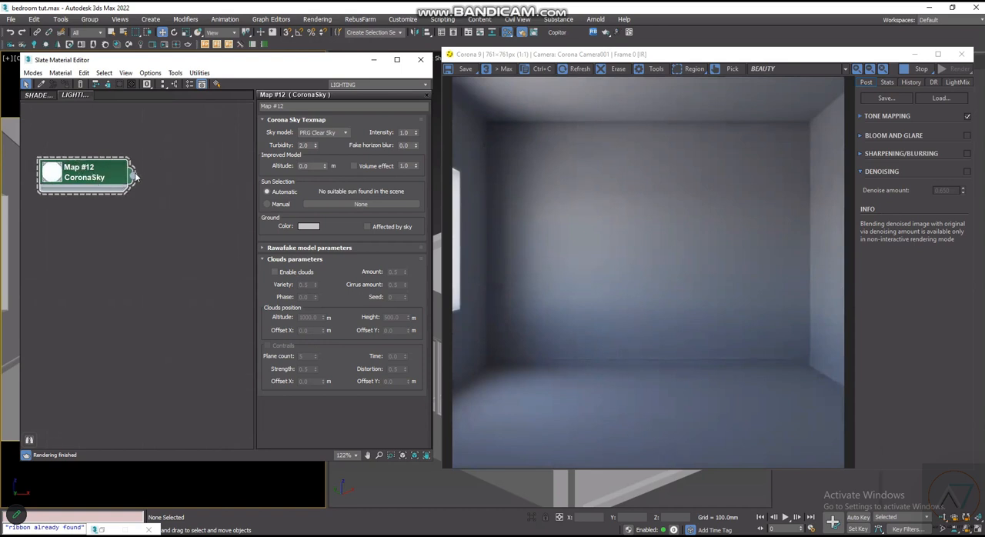
- Add a CoronaColorCorrect map fed by the CoronaSky output, arrange the two nodes and show the color correction parameters
left_click_drag(176, 217, 175, 214)
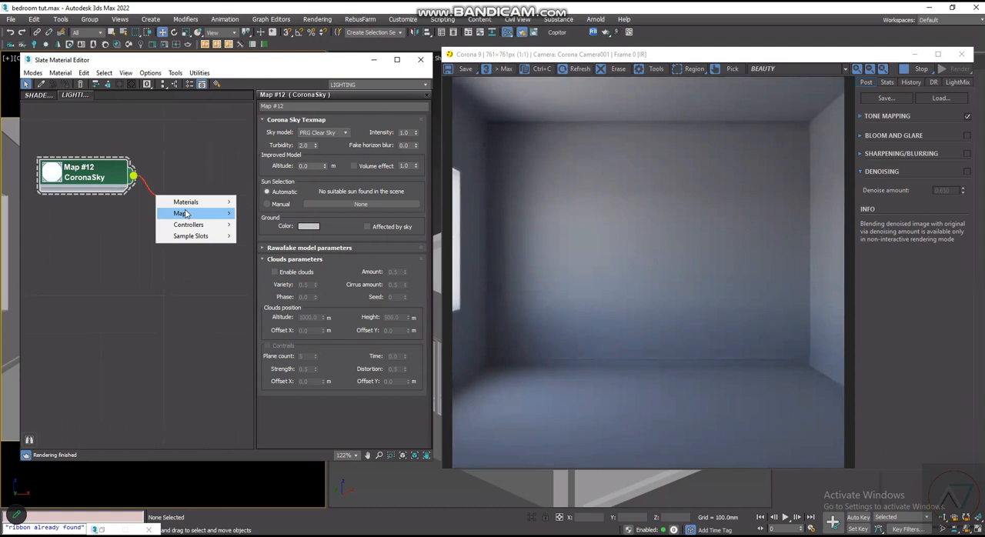
mouse_move(184, 214)
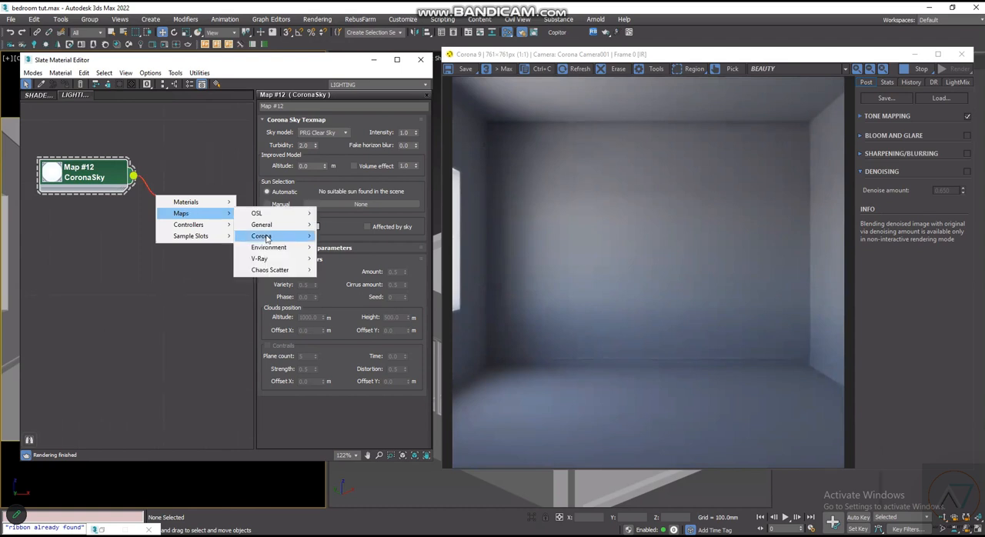
mouse_move(266, 238)
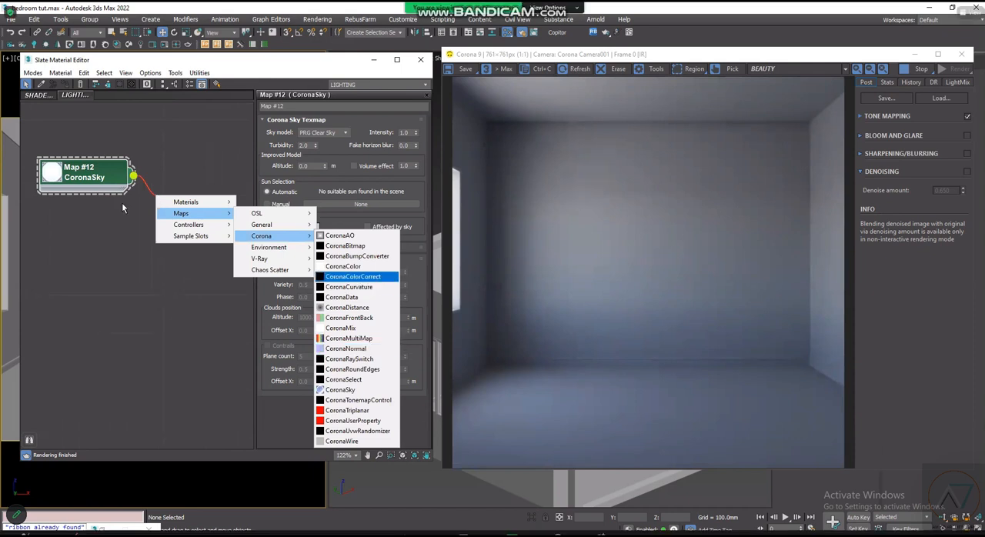
left_click_drag(182, 203, 208, 217)
left_click_drag(102, 171, 65, 171)
left_click_drag(159, 209, 156, 198)
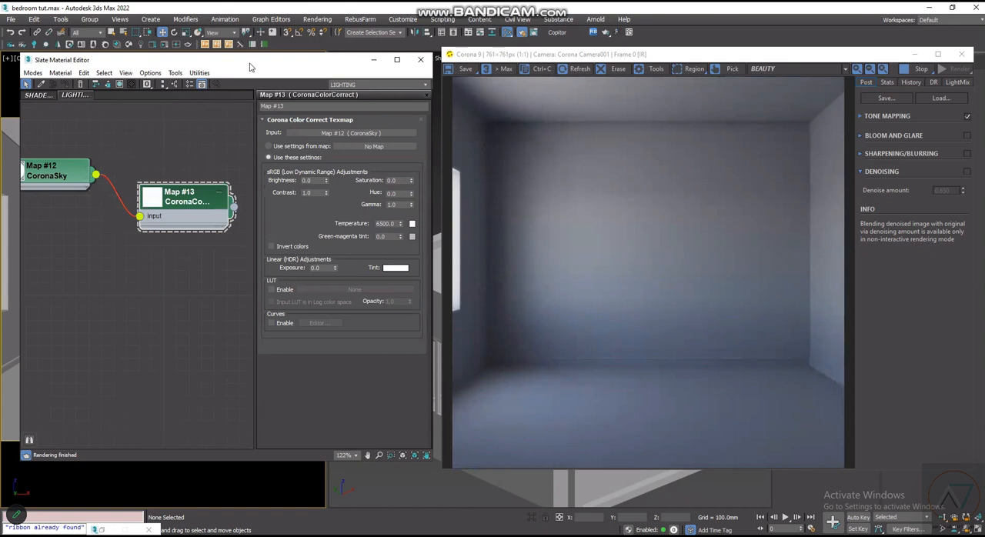
left_click_drag(250, 67, 268, 94)
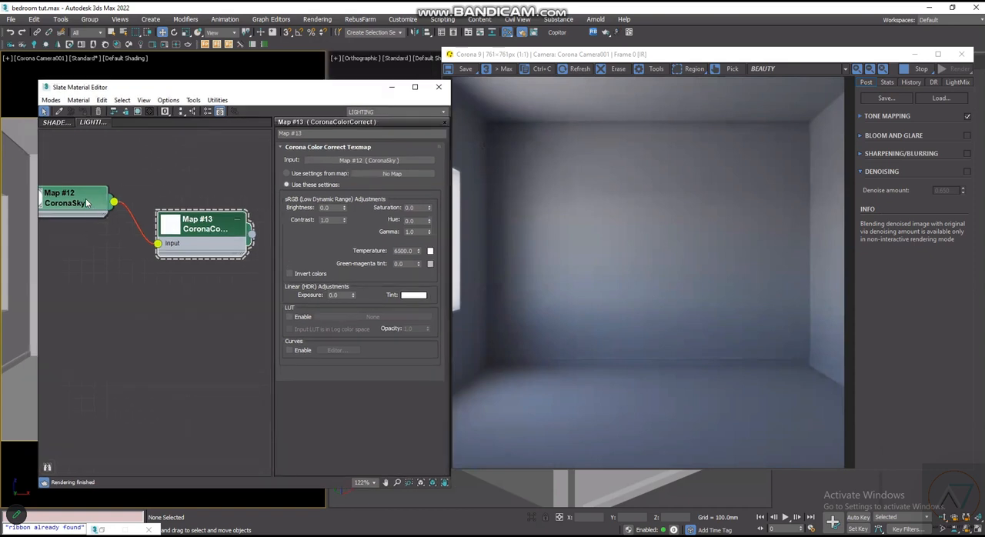
double_click(84, 203)
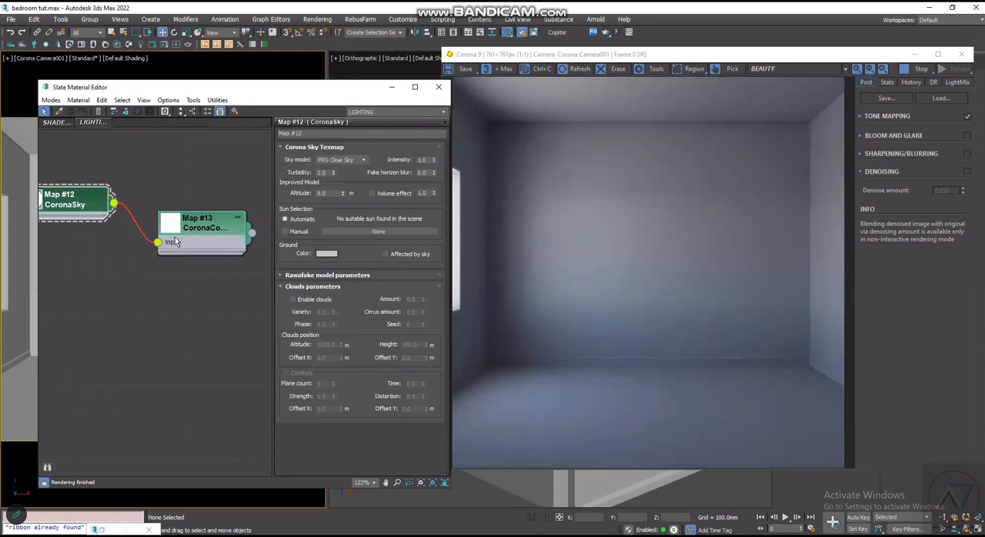
double_click(200, 238)
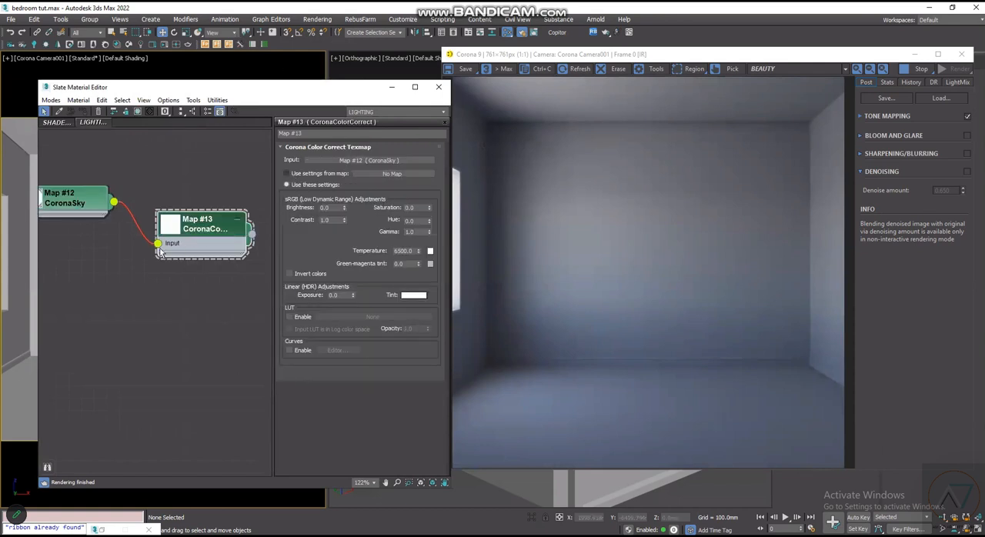
- Assign the CoronaColorCorrect map as an instance to the Environment Map and minimize the environment settings
scroll(173, 275, "down", 2)
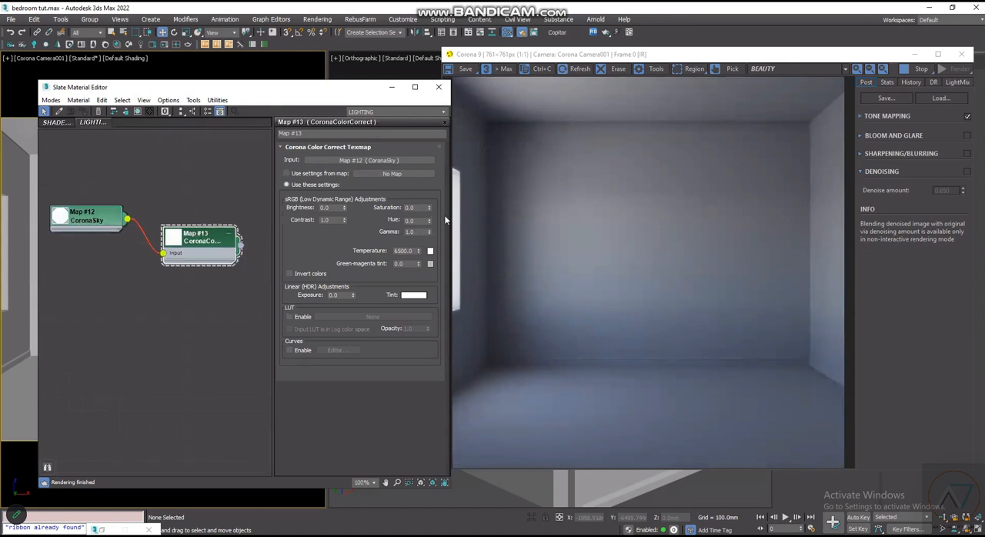
key("8")
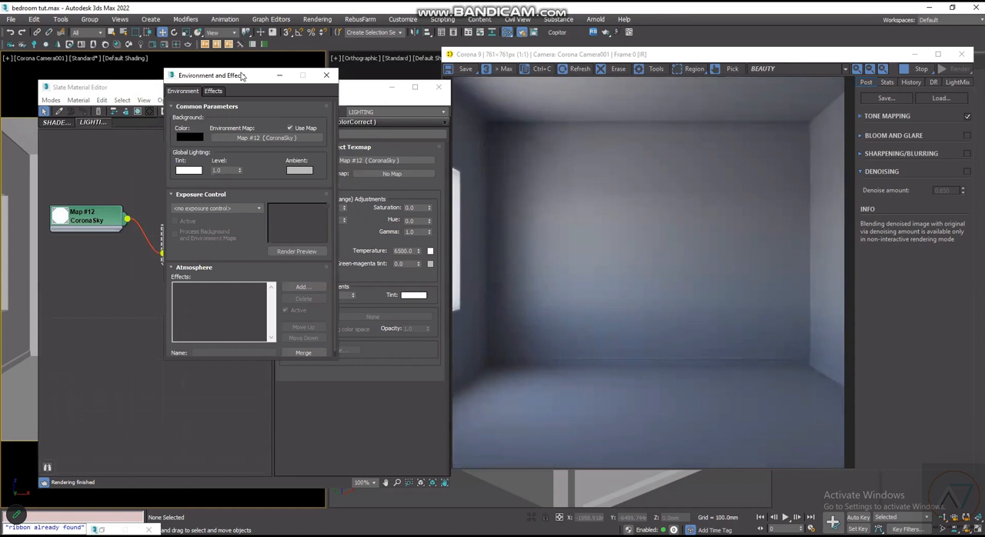
left_click_drag(241, 75, 527, 84)
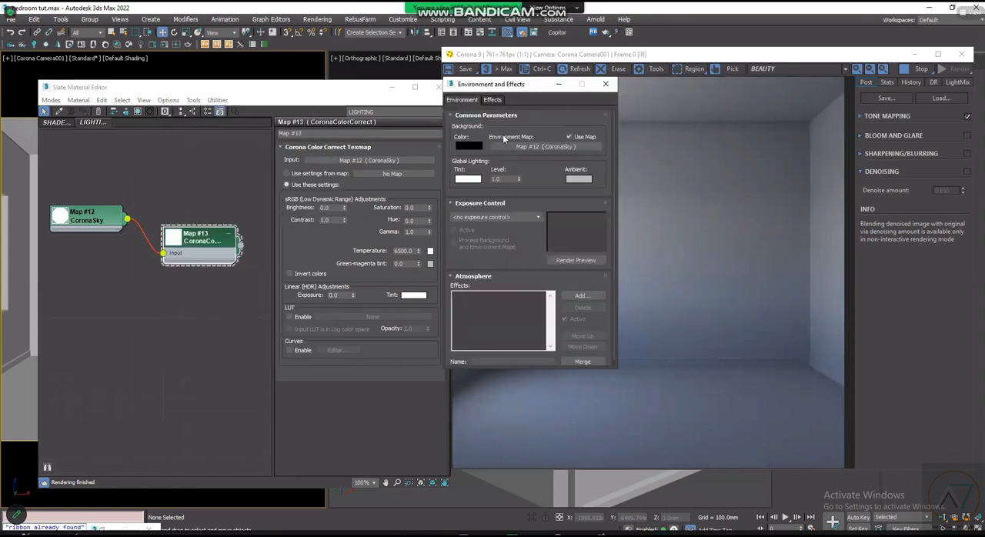
left_click_drag(240, 245, 536, 145)
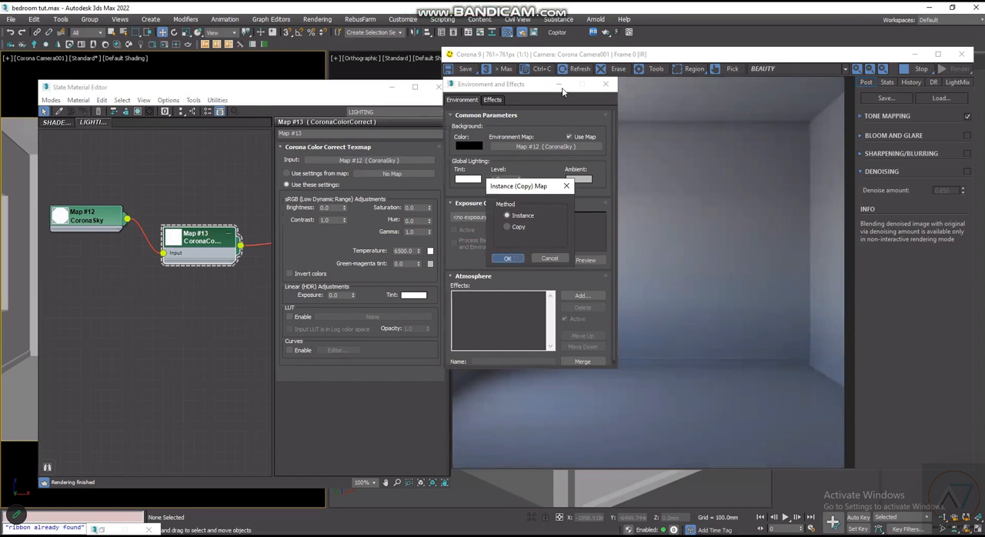
left_click(508, 258)
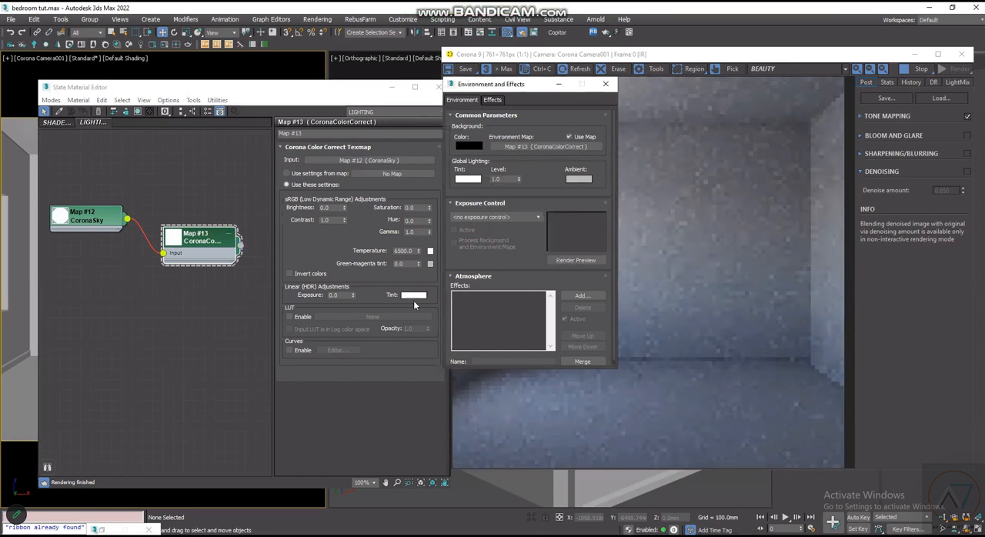
left_click(559, 84)
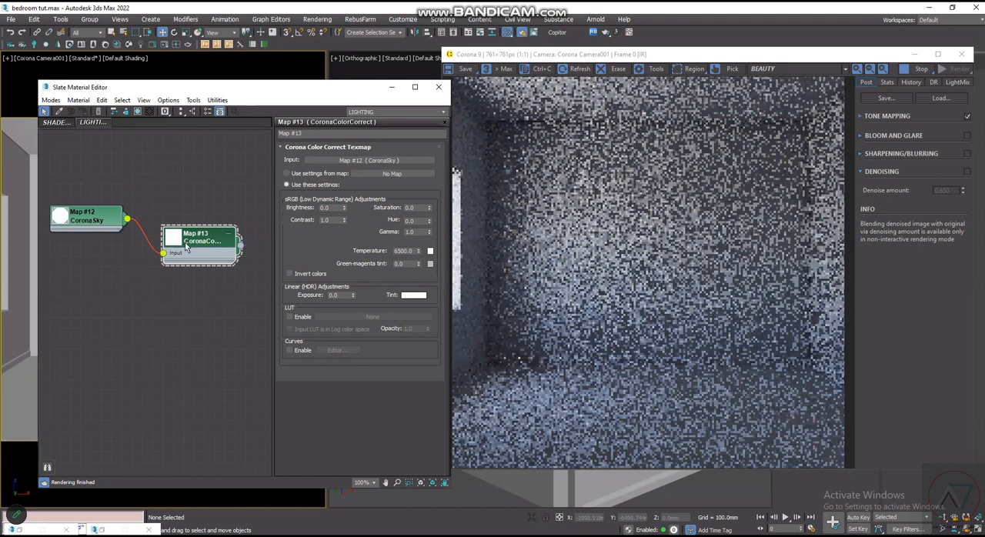
- Compare the CoronaColorCorrect temperature with the white balance in the frame buffer's tone mapping settings
scroll(186, 246, "up", 2)
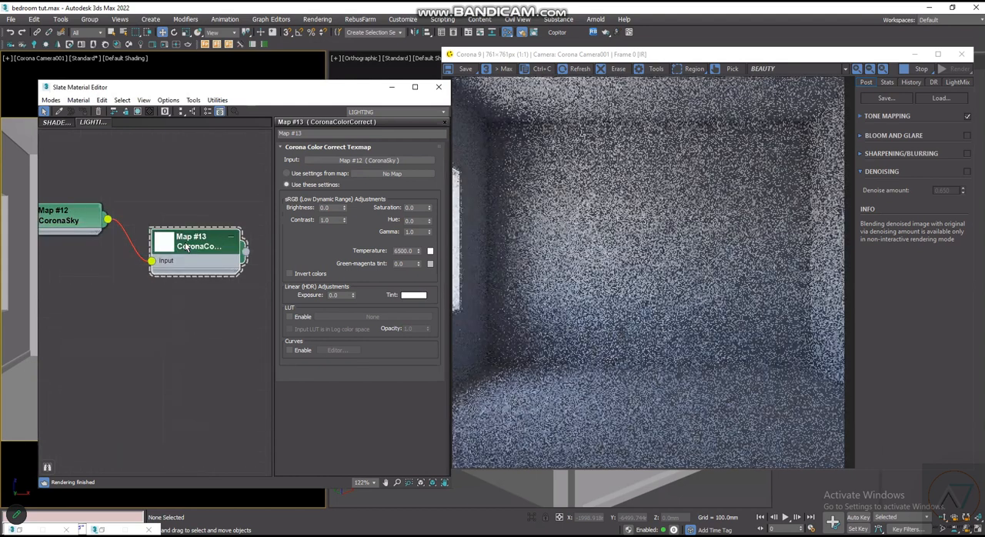
scroll(186, 246, "up", 1)
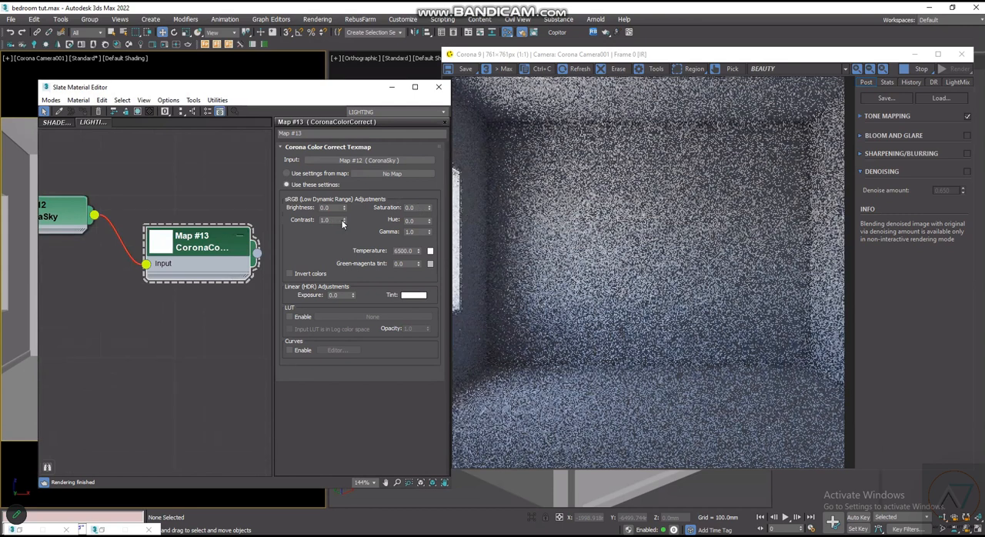
double_click(412, 251)
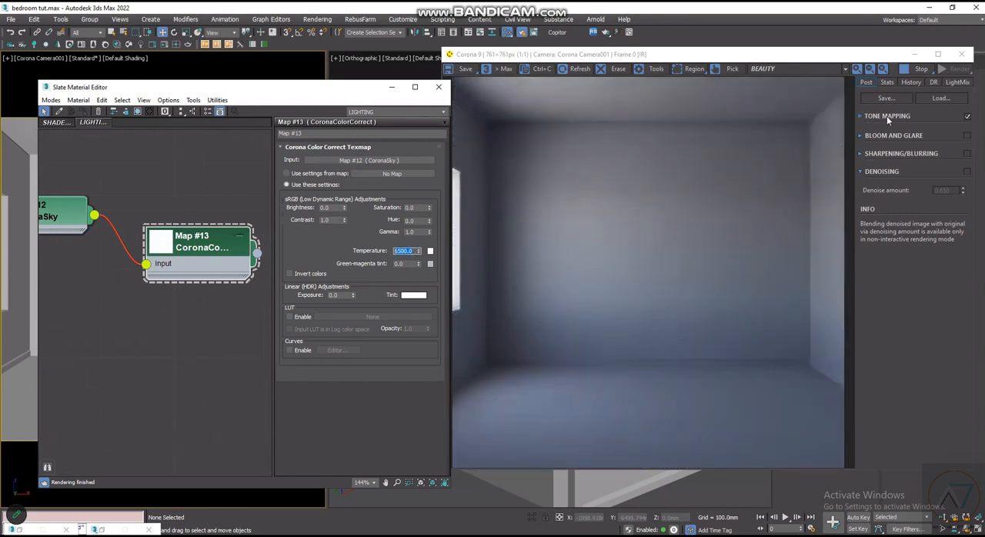
left_click(860, 116)
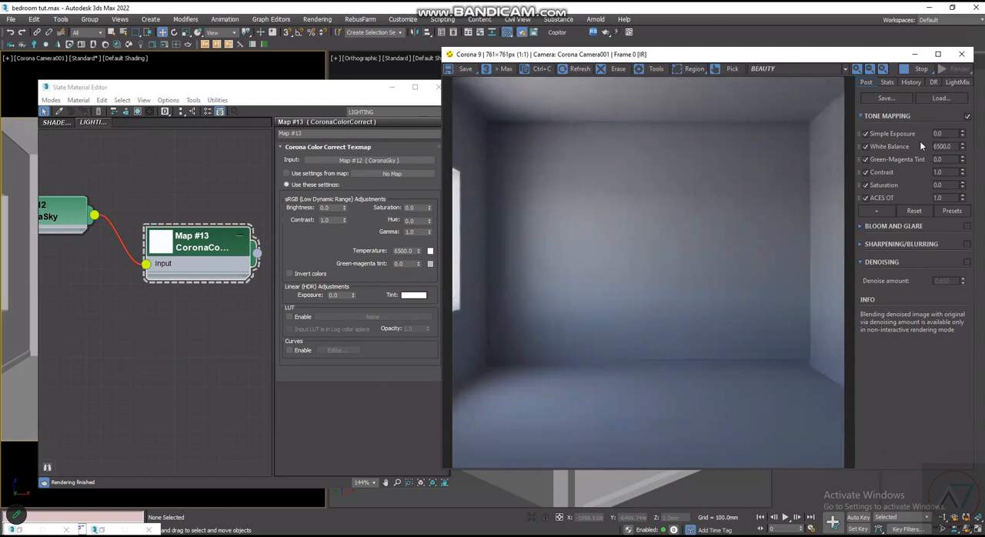
left_click(937, 160)
left_click(862, 116)
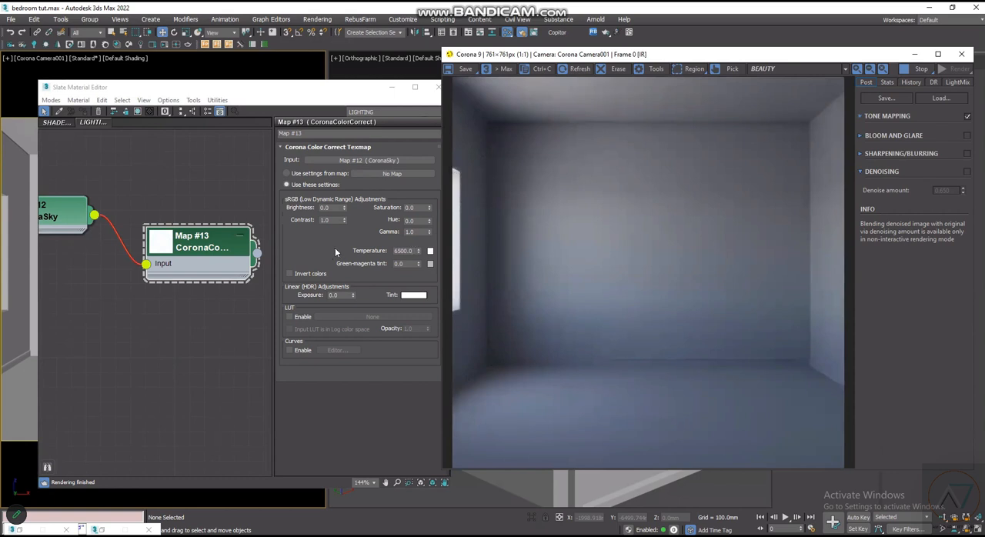
- Set the CoronaColorCorrect map's temperature to 7000
double_click(397, 250)
type("700")
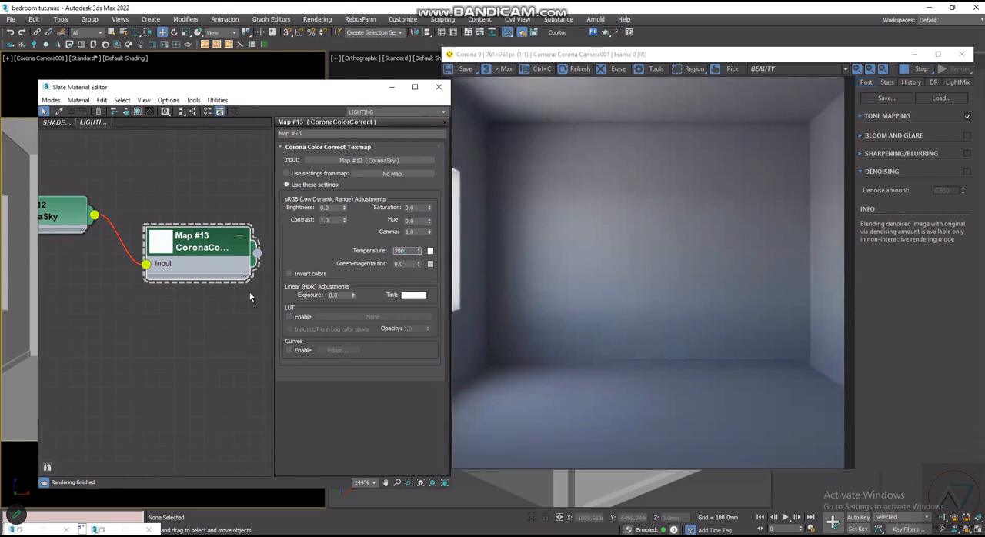
type("0")
key("Return")
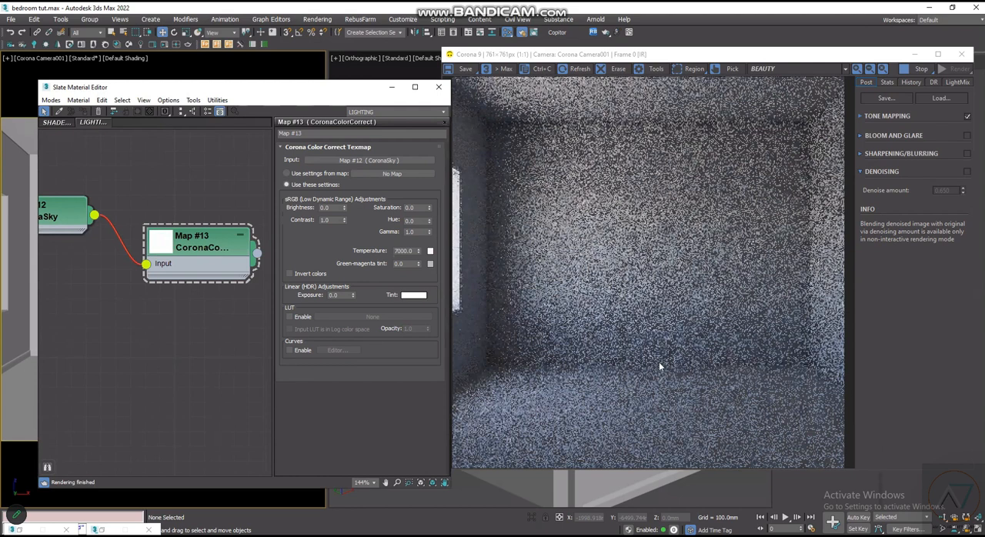
- Set the CoronaColorCorrect map's temperature to 7500 and check the reference bedroom photo in Photos
double_click(402, 252)
type("7530")
key("Return")
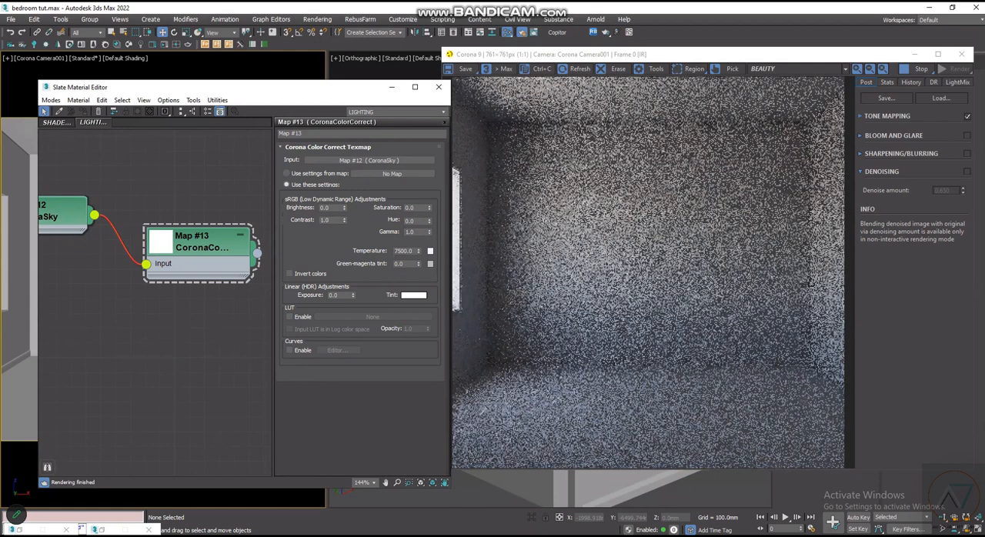
key("alt+Tab")
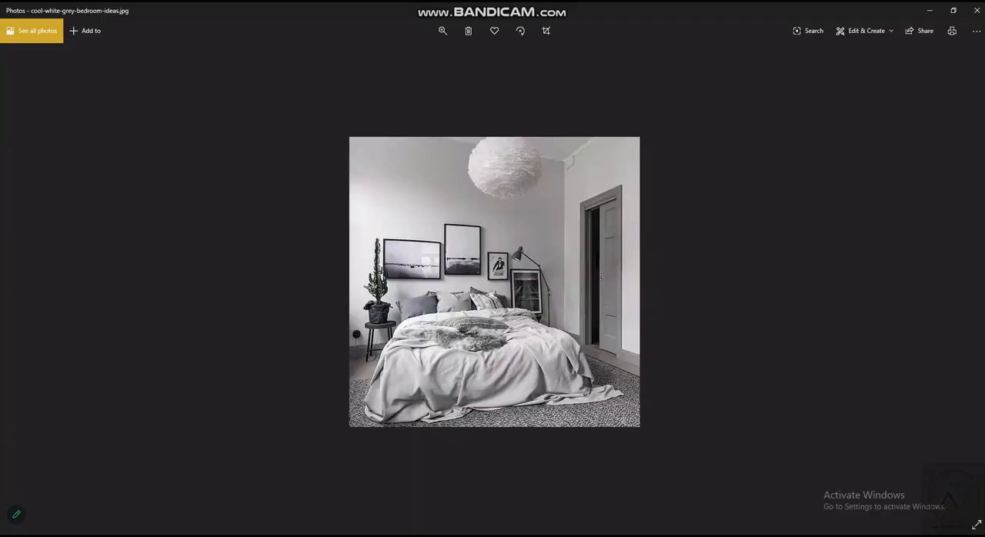
key("alt+Tab")
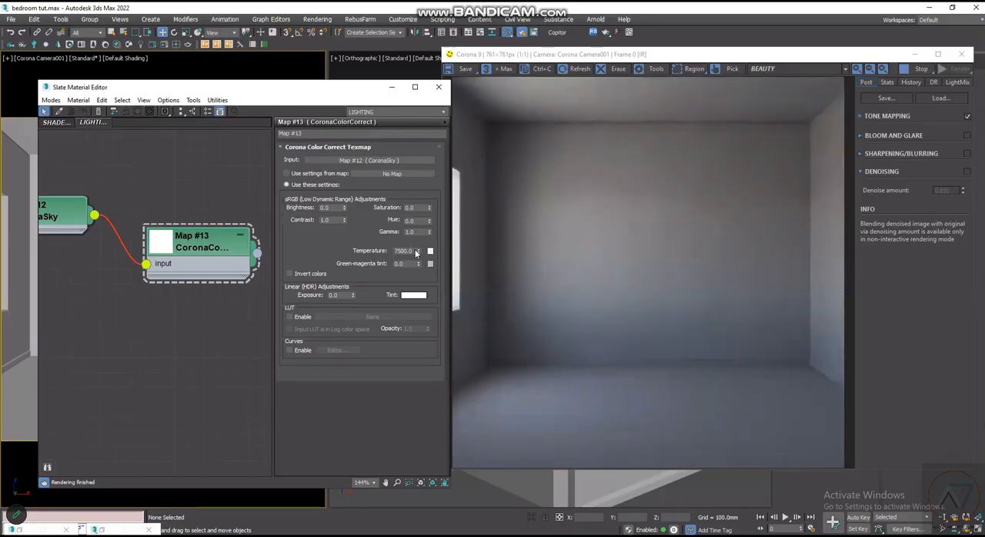
- Set the CoronaColorCorrect map's temperature to 8000
double_click(404, 251)
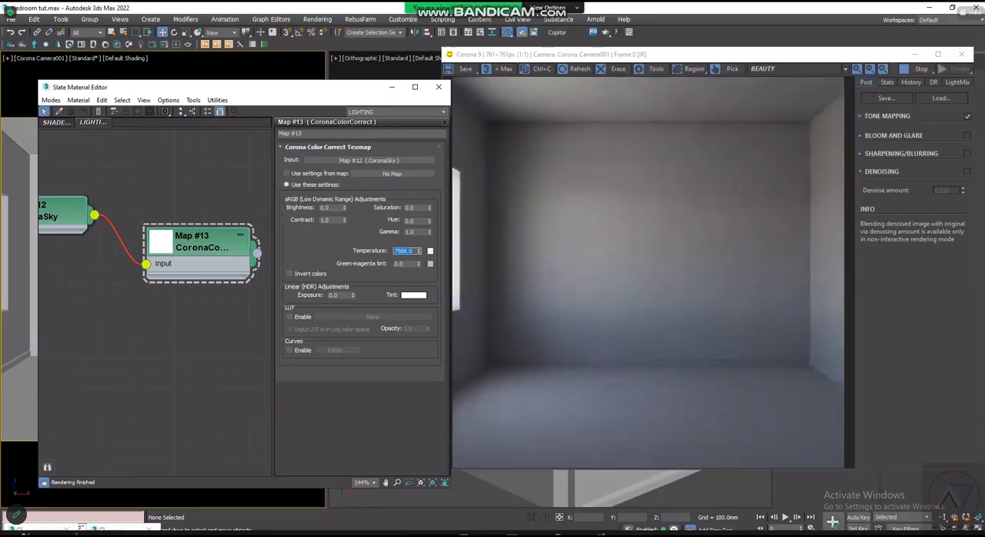
type("3000")
key("Return")
left_click(222, 311)
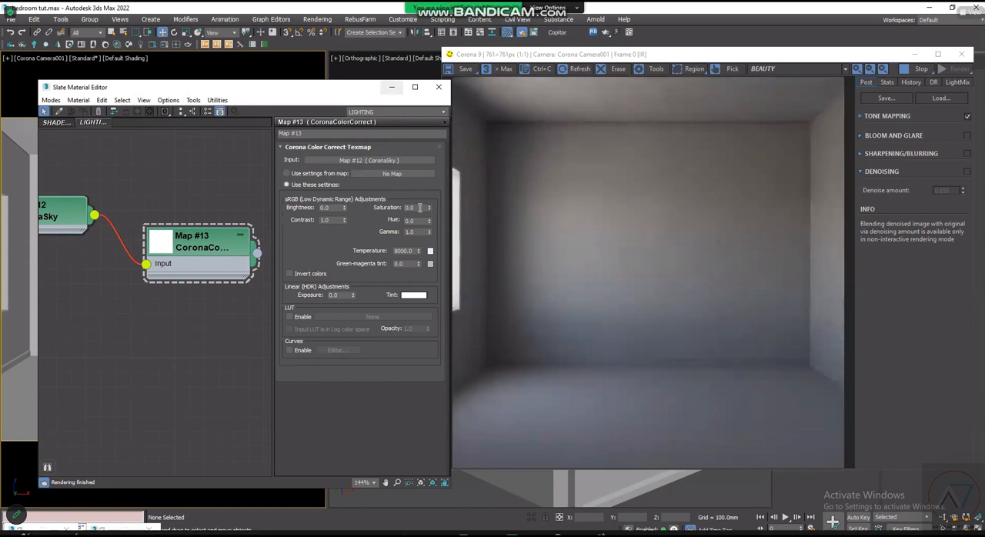
- Try a saturation of 0.1 on the CoronaColorCorrect map, and replace it with -0.1
double_click(418, 207)
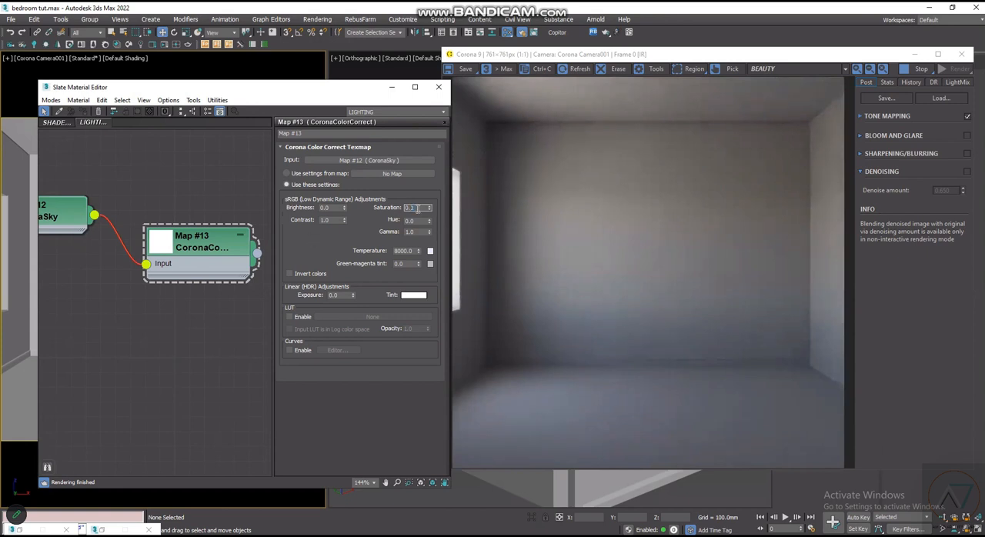
type("1")
key("Return")
double_click(406, 207)
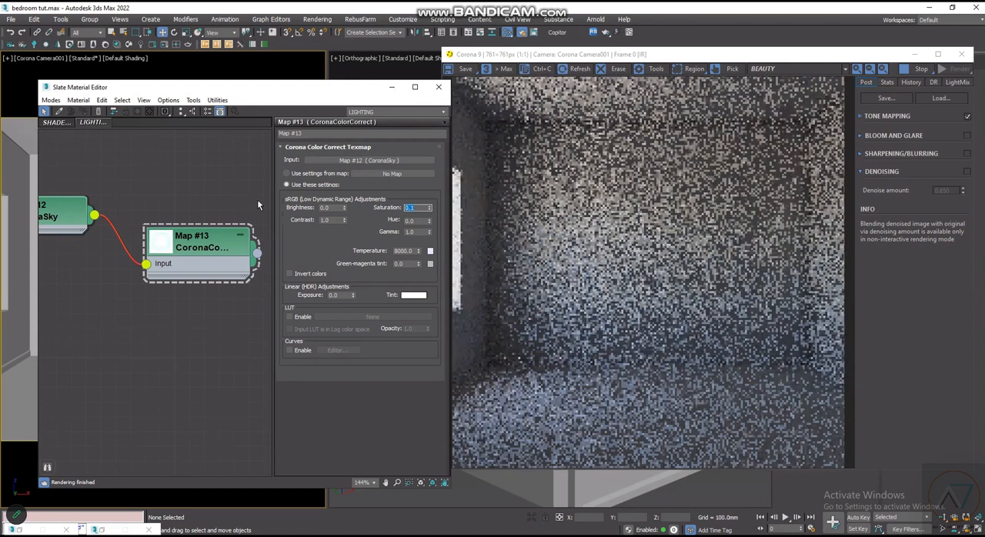
type("-0.1")
key("Return")
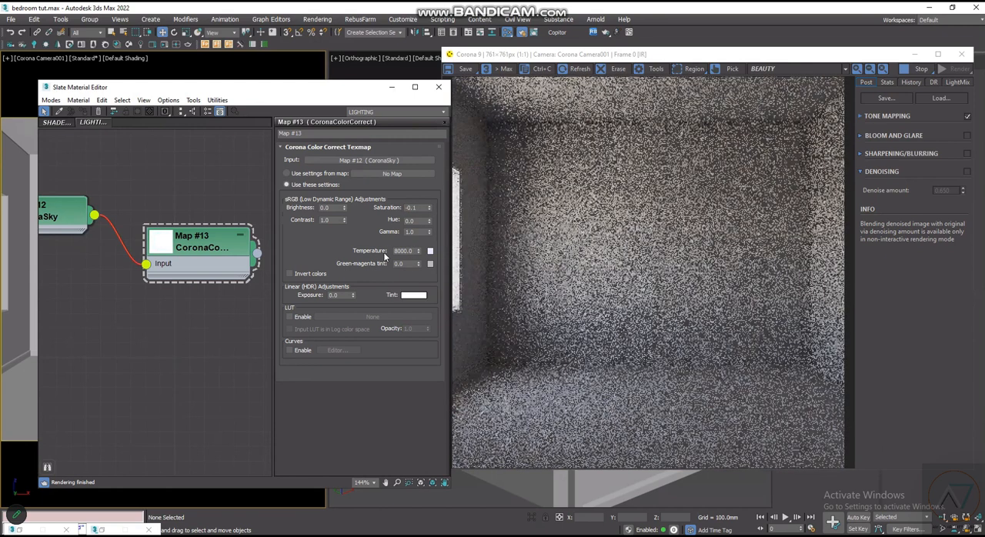
- Set the CoronaColorCorrect map's temperature to 6500 and its saturation to -0.3, trying -0.2 first
left_click(403, 251)
type("6500")
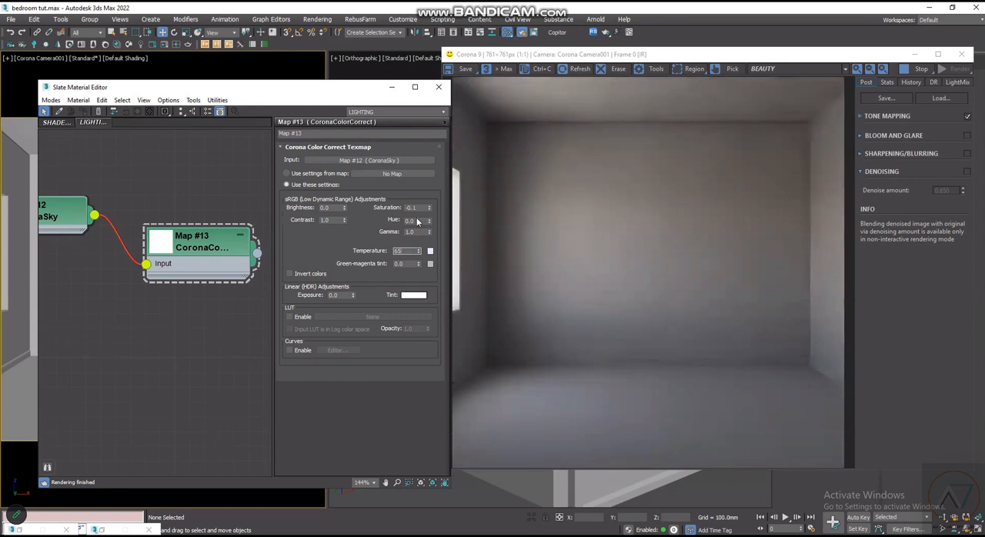
left_click(414, 207)
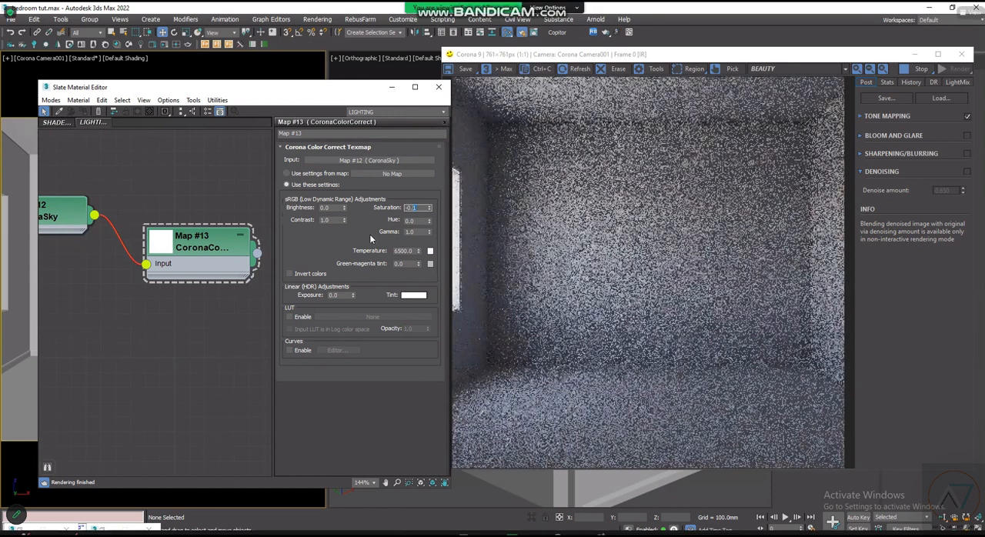
type("2")
key("Return")
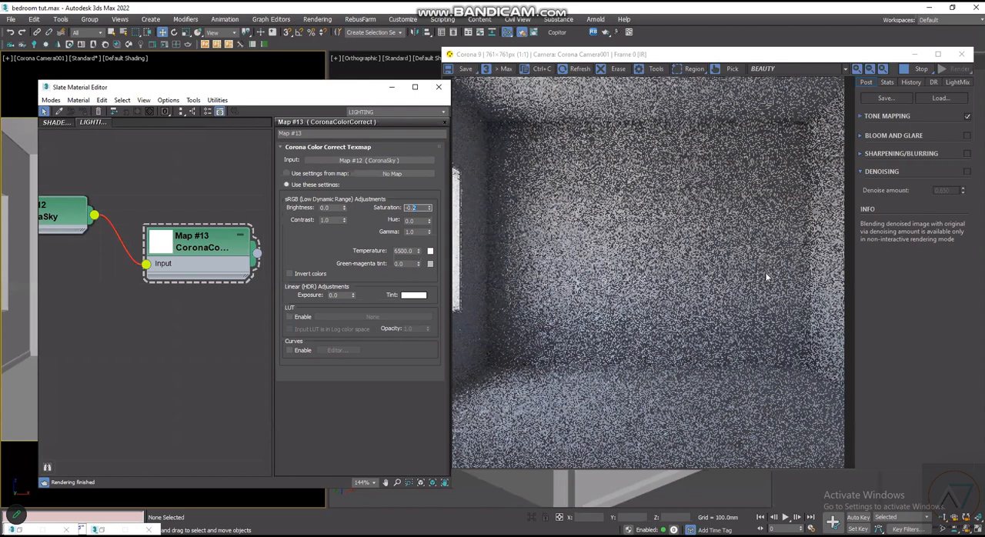
type("-0.3")
key("Return")
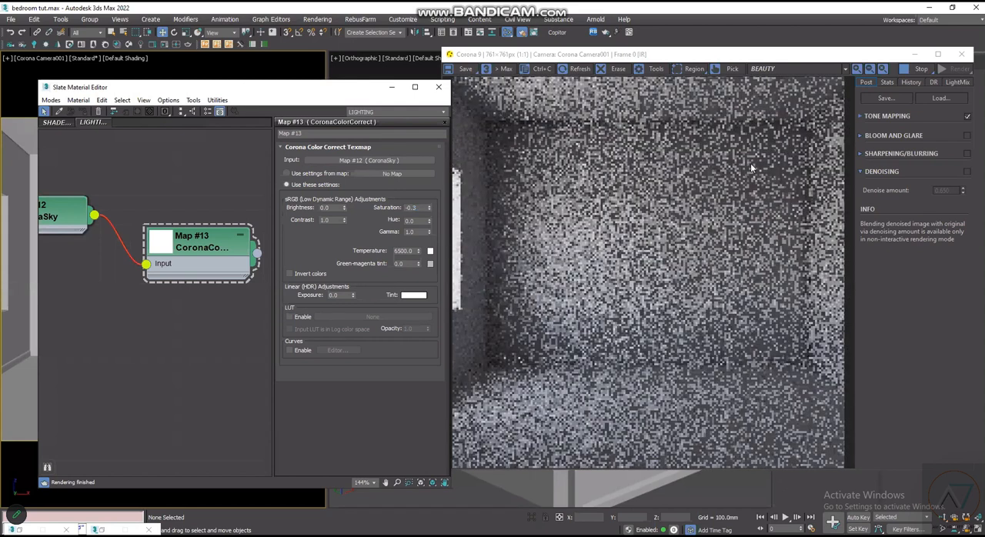
- Set the simple exposure to 1 in the Corona tone mapping settings
left_click(860, 117)
double_click(946, 136)
type("1")
double_click(947, 147)
key("Return")
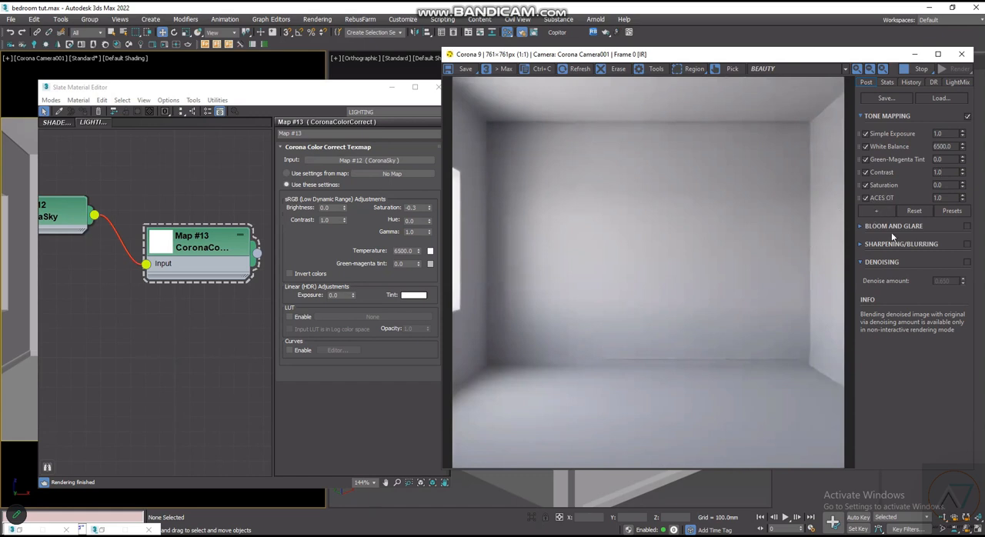
- Compare the render with ACES OT off and on, and add a Reinhard Highlight Compression operator to the tone mapping
left_click(866, 198)
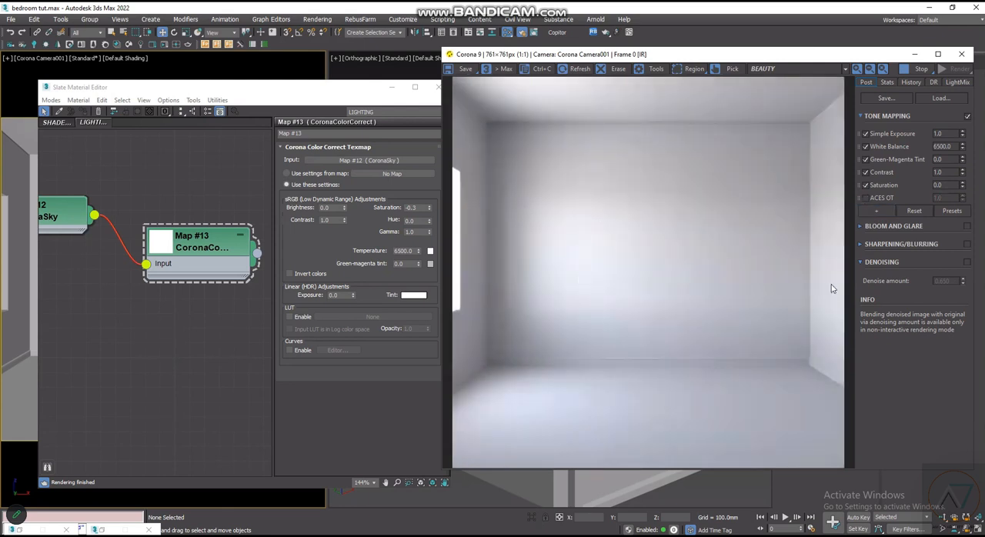
left_click(867, 198)
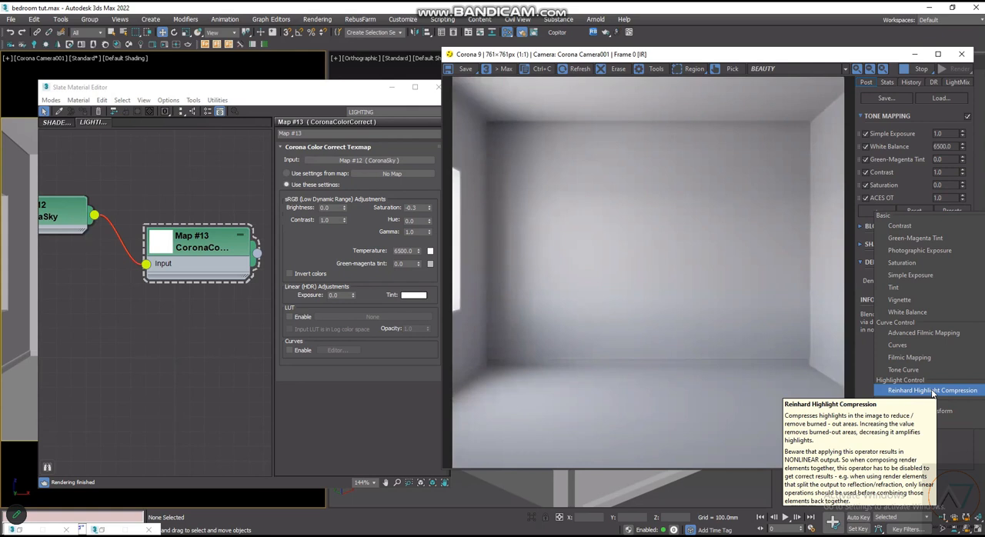
left_click(933, 391)
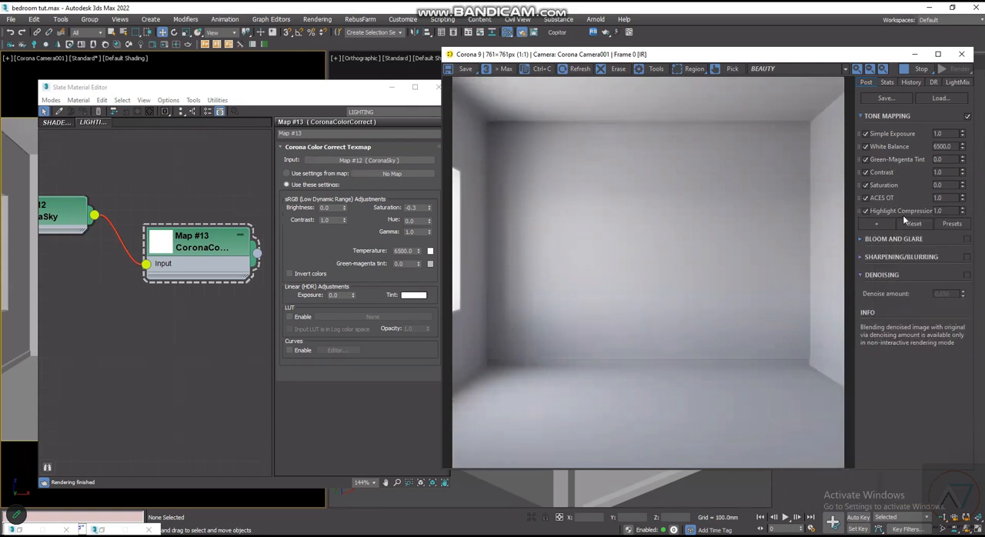
- Try a highlight compression of 5 in the tone mapping, and replace it with 1
left_click(967, 210)
left_click_drag(950, 212, 911, 215)
type("5")
key("Return")
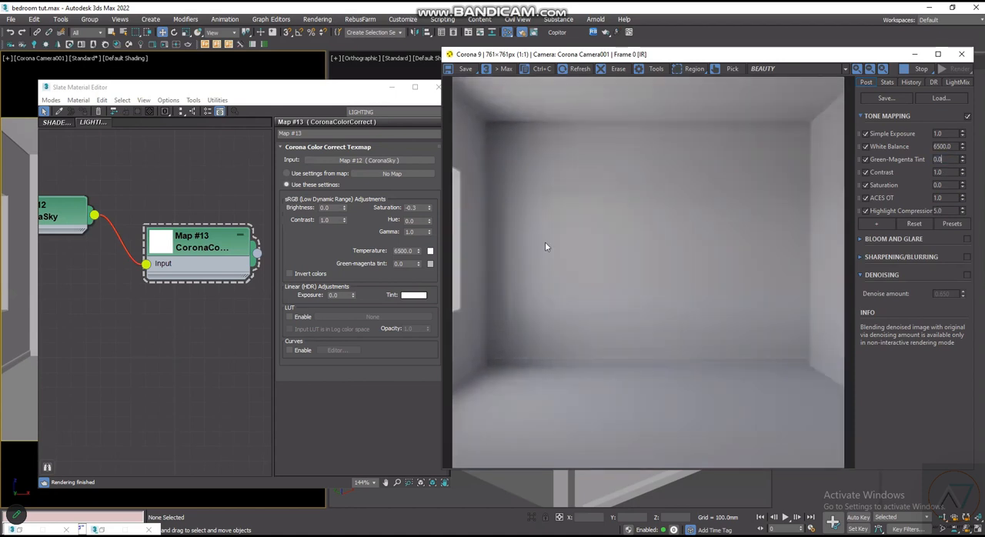
left_click(945, 198)
key("Tab")
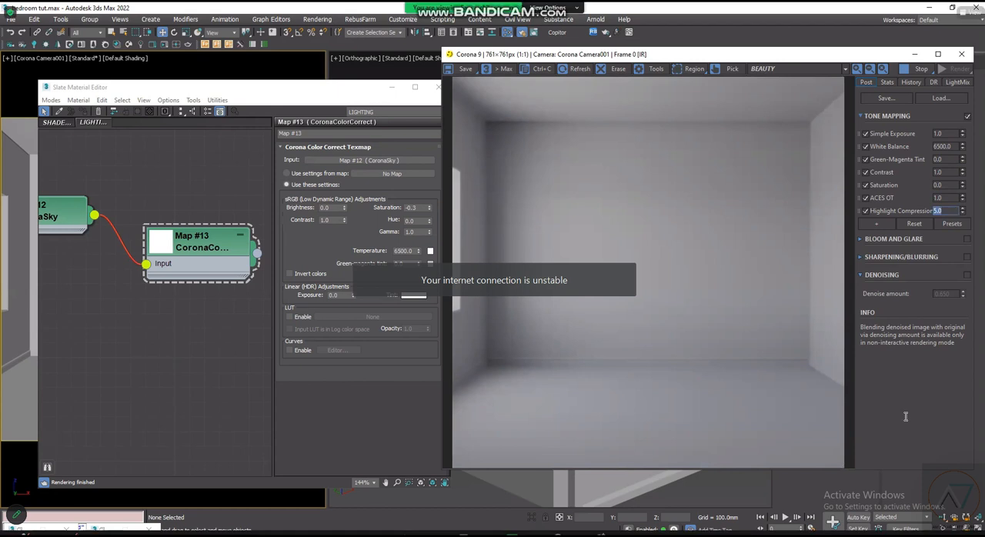
type("1")
key("Return")
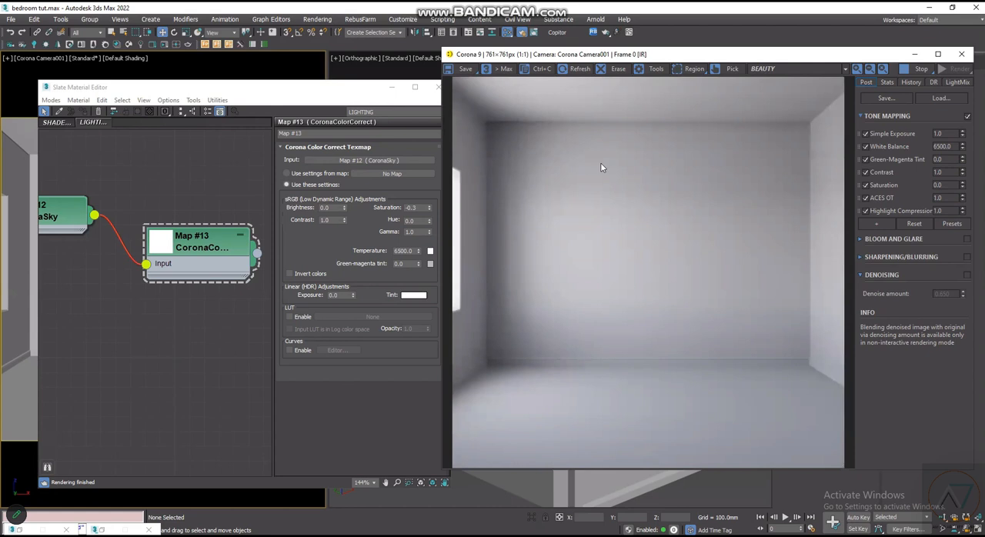
left_click_drag(193, 87, 173, 85)
scroll(185, 255, "down", 1)
middle_click_drag(185, 257, 203, 280)
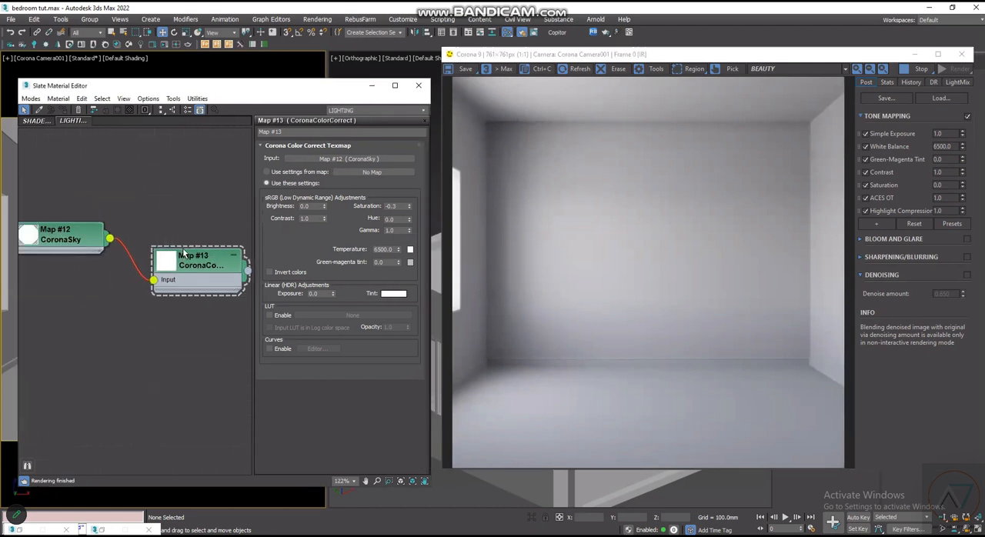
scroll(203, 280, "down", 1)
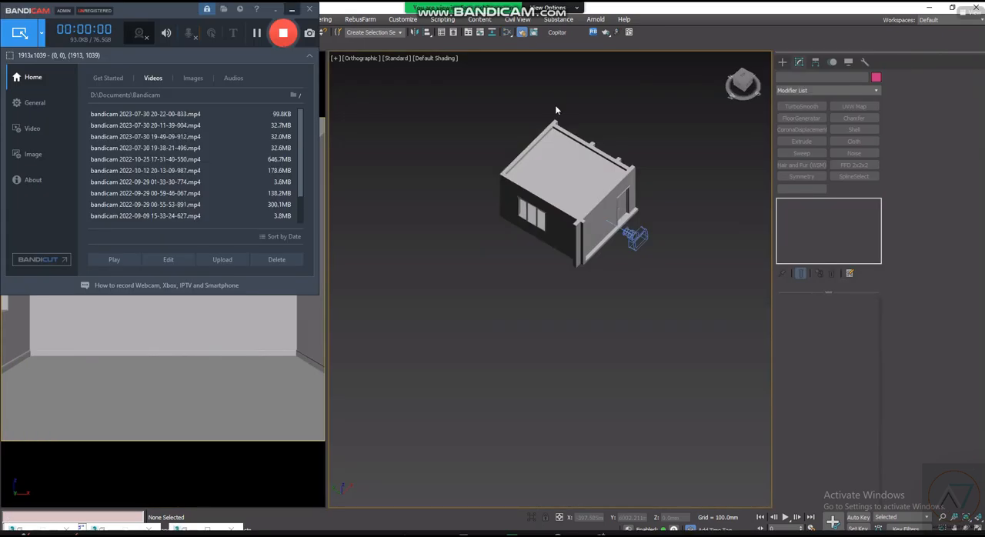
- Switch the orthographic viewport to the Perspective view and frame the room from above
scroll(567, 142, "up", 4)
left_click(576, 200)
scroll(579, 262, "up", 2)
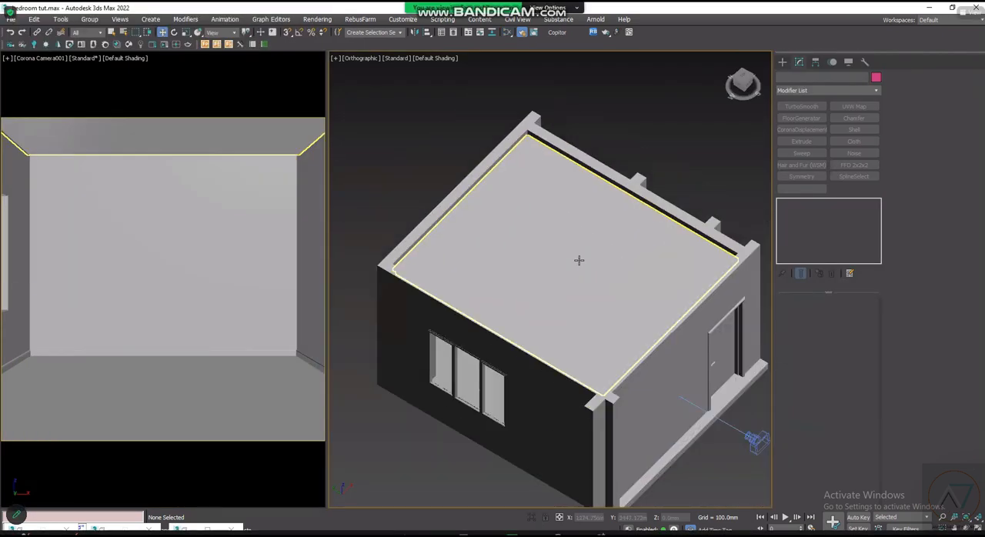
key("p")
scroll(560, 286, "down", 2)
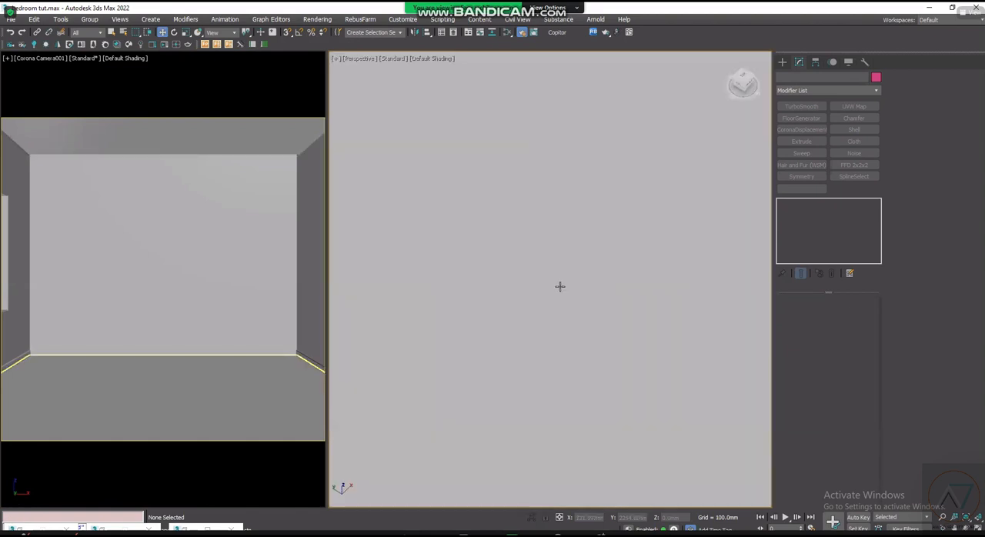
scroll(559, 246, "down", 2)
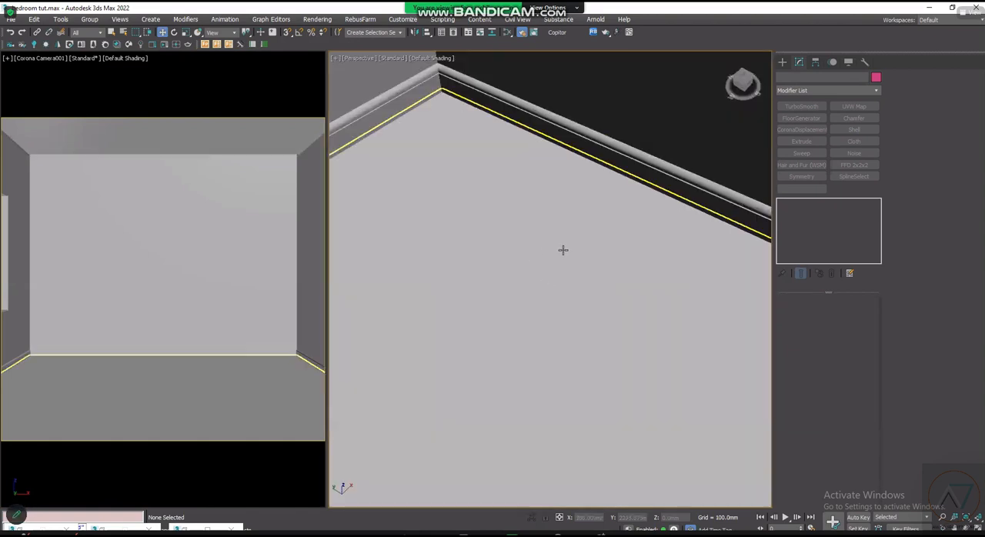
scroll(565, 258, "down", 4)
scroll(581, 286, "up", 4)
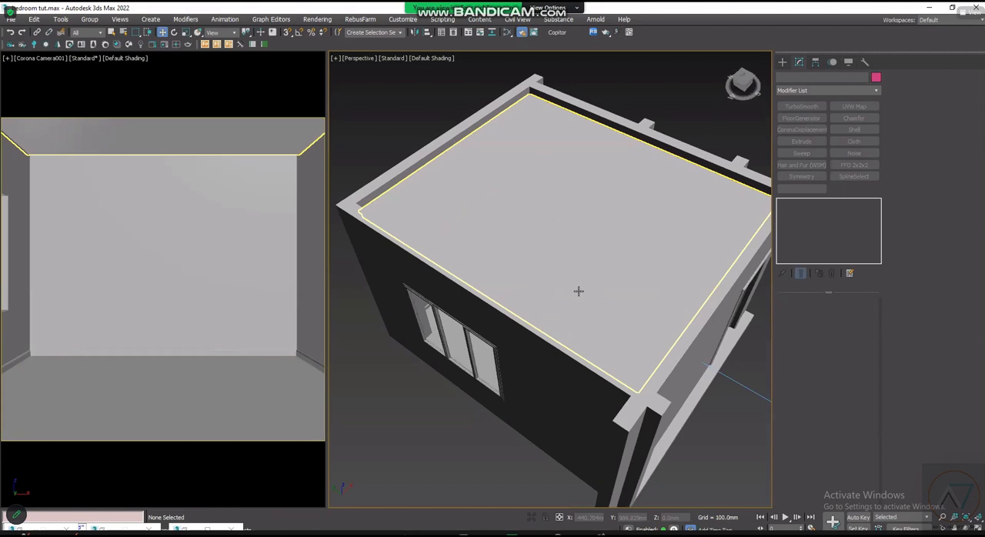
mouse_move(579, 289)
middle_mouse_down("alt")
mouse_move(578, 222)
mouse_move(568, 287)
mouse_move(585, 277)
mouse_move(559, 275)
mouse_move(580, 284)
middle_mouse_up("alt")
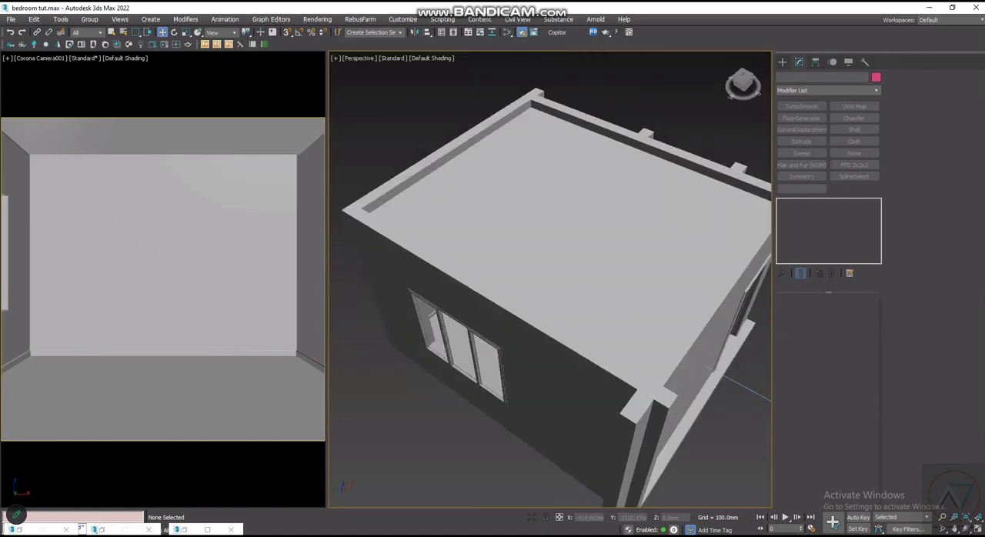
- Change the orbit mode of the perspective viewport, rotate the view around the room and return to the Move tool
left_click(969, 530)
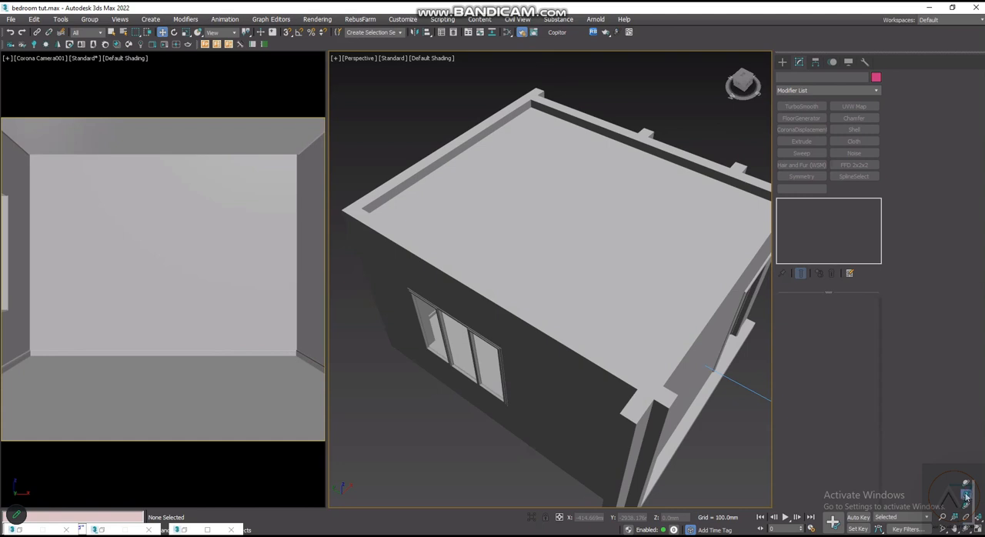
left_click(967, 497)
left_click_drag(513, 283, 559, 298)
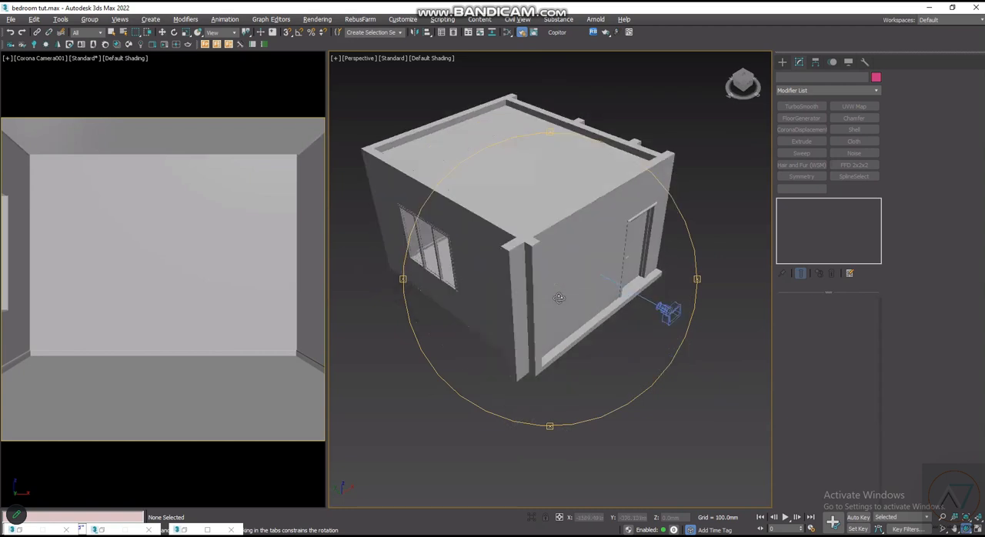
left_click_drag(553, 258, 555, 287)
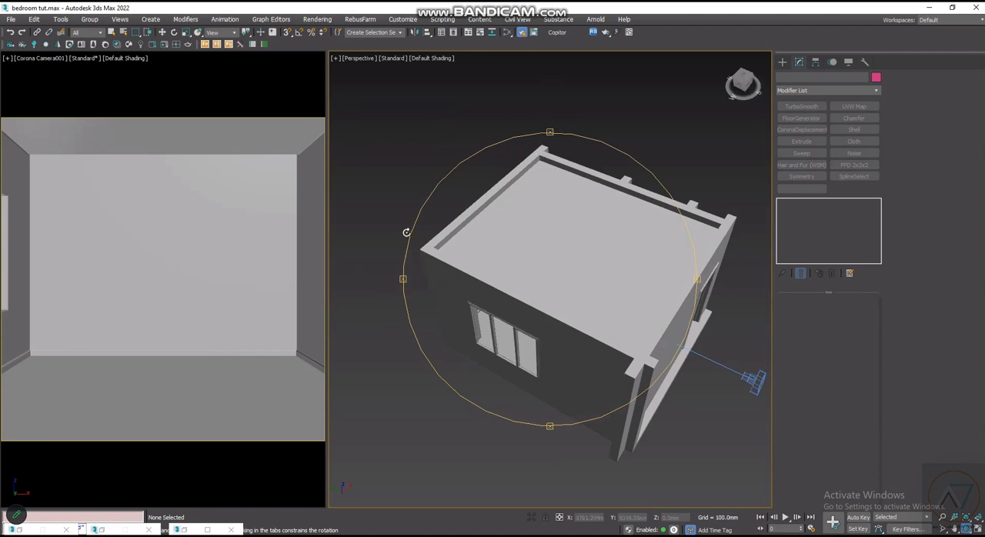
key("w")
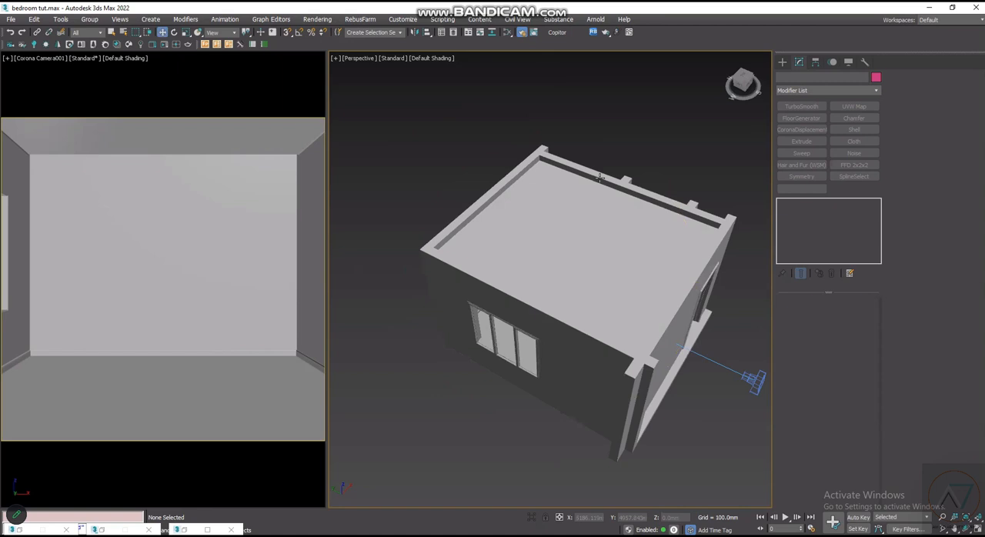
- Select the wall object and examine the room's exterior around the roof edges, door and window
scroll(647, 344, "up", 1)
middle_click_drag(627, 330, 539, 220)
scroll(531, 214, "down", 3)
left_click(544, 209)
scroll(595, 237, "up", 5)
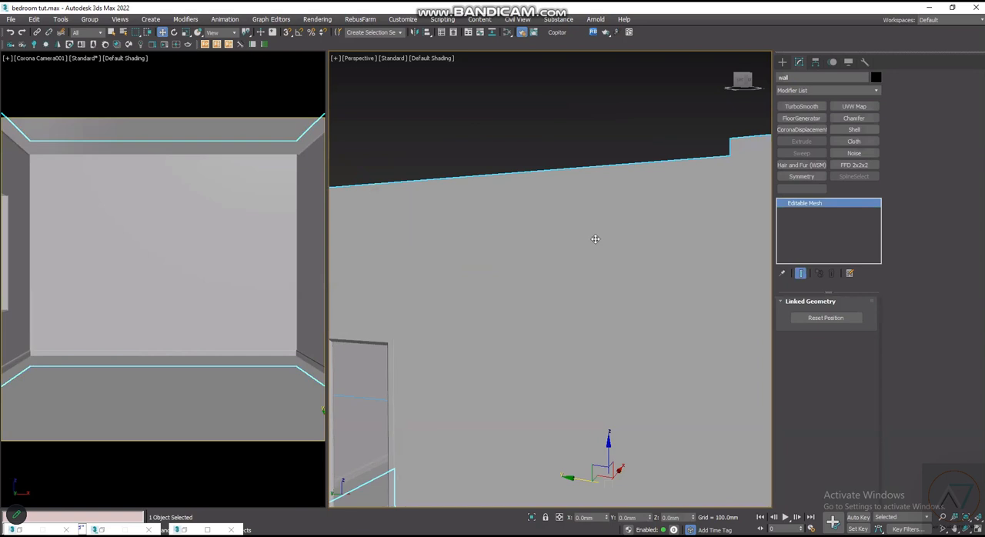
scroll(595, 238, "down", 5)
middle_click_drag(554, 253, 570, 248, "alt")
scroll(570, 248, "up", 3)
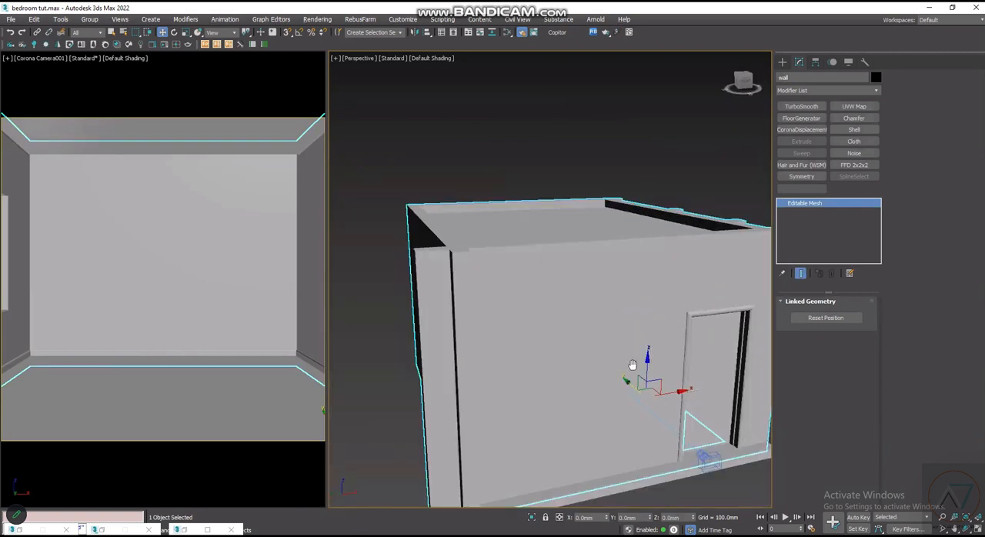
middle_click_drag(633, 365, 613, 392)
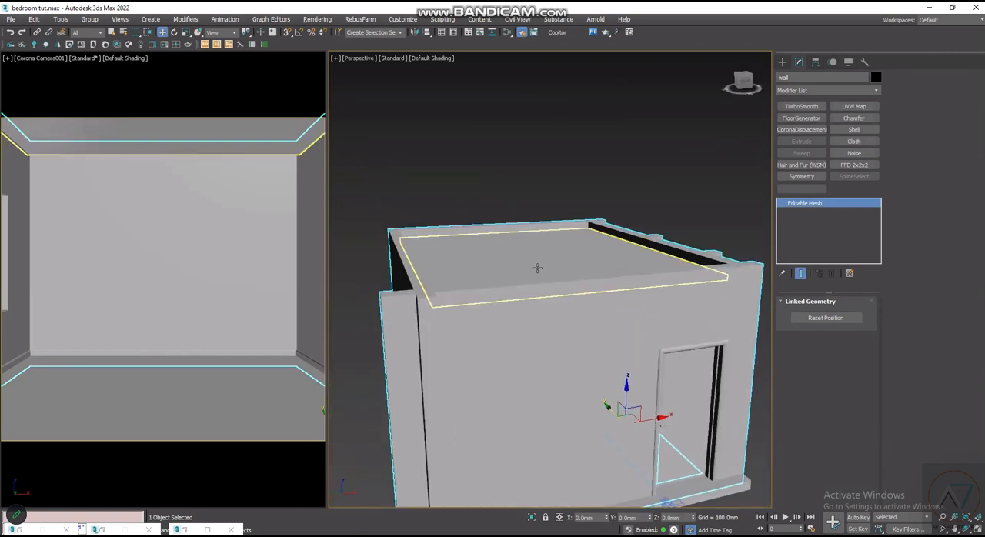
scroll(564, 311, "down", 3)
middle_click_drag(565, 312, 408, 275, "alt")
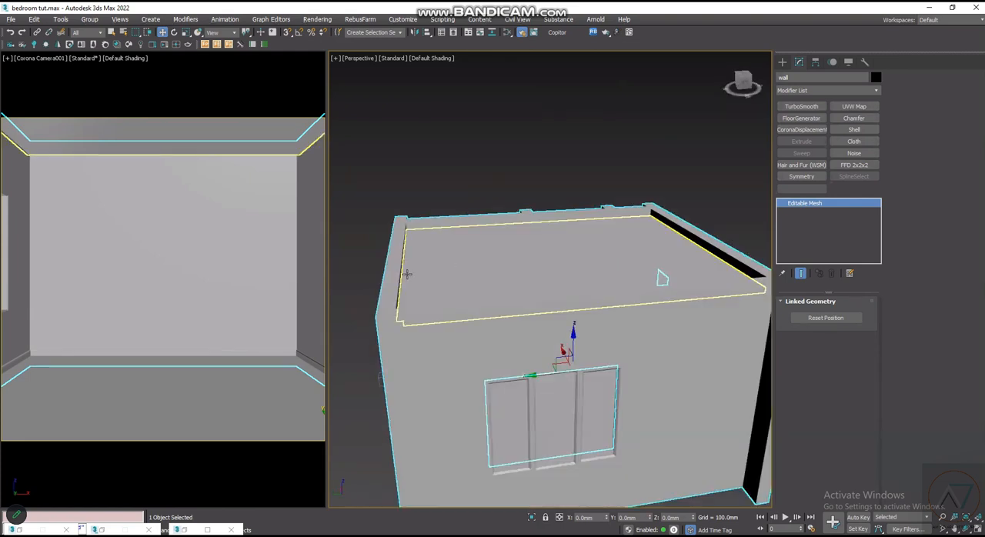
scroll(433, 332, "up", 5)
middle_click_drag(433, 317, 404, 259, "alt")
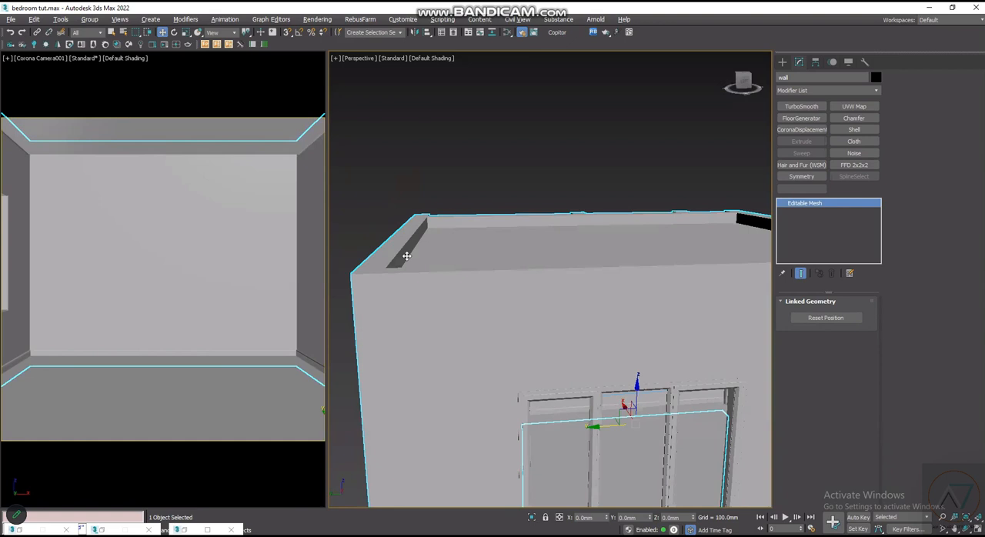
scroll(478, 299, "up", 2)
middle_click_drag(473, 292, 555, 305, "alt")
- Show the room in the Top view as wireframe and examine the inner wall corner near the window
key("t")
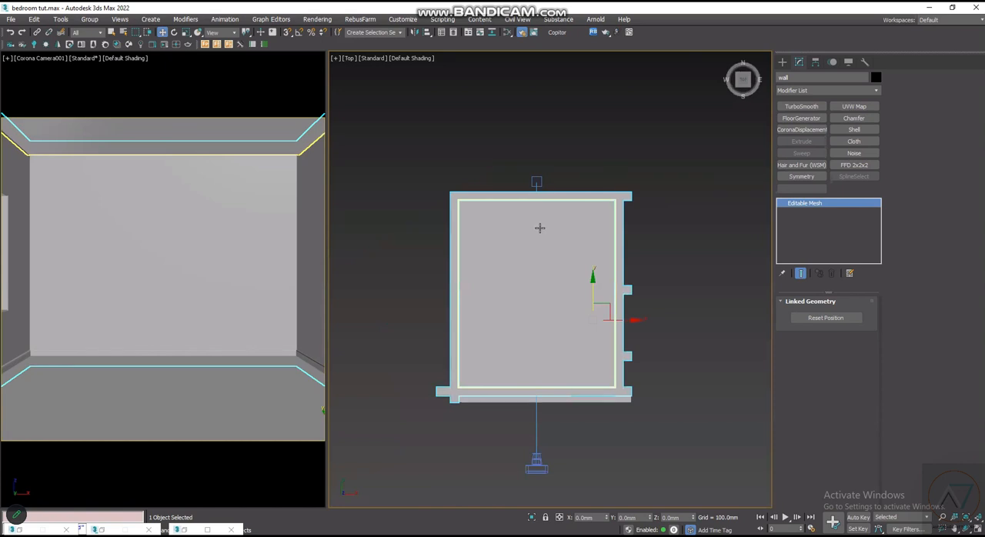
scroll(535, 235, "up", 2)
key("F3")
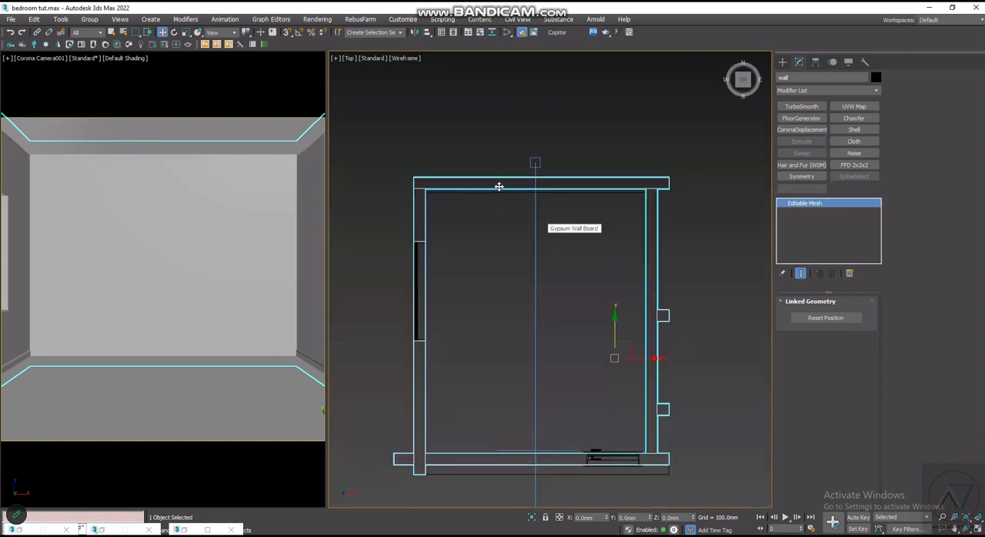
scroll(499, 184, "up", 3)
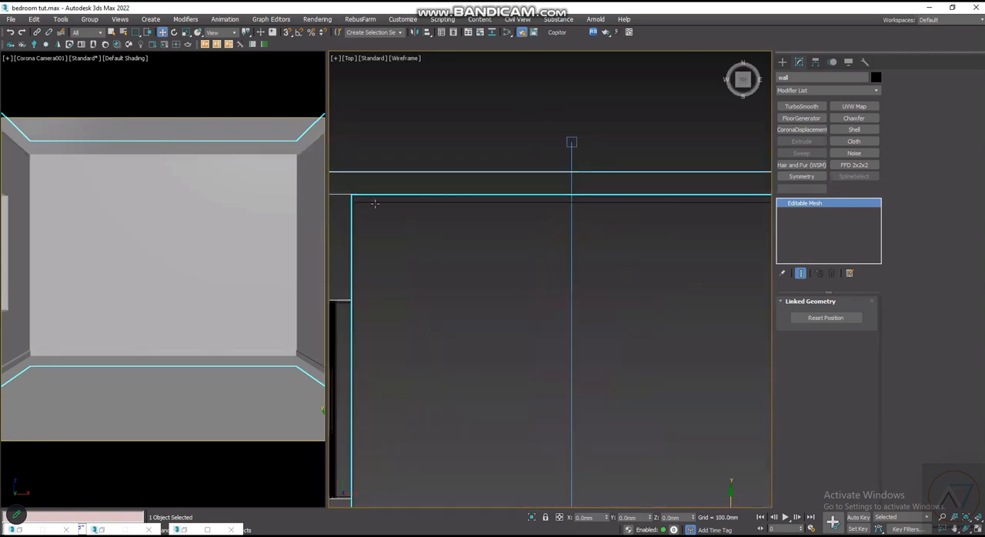
scroll(355, 194, "up", 2)
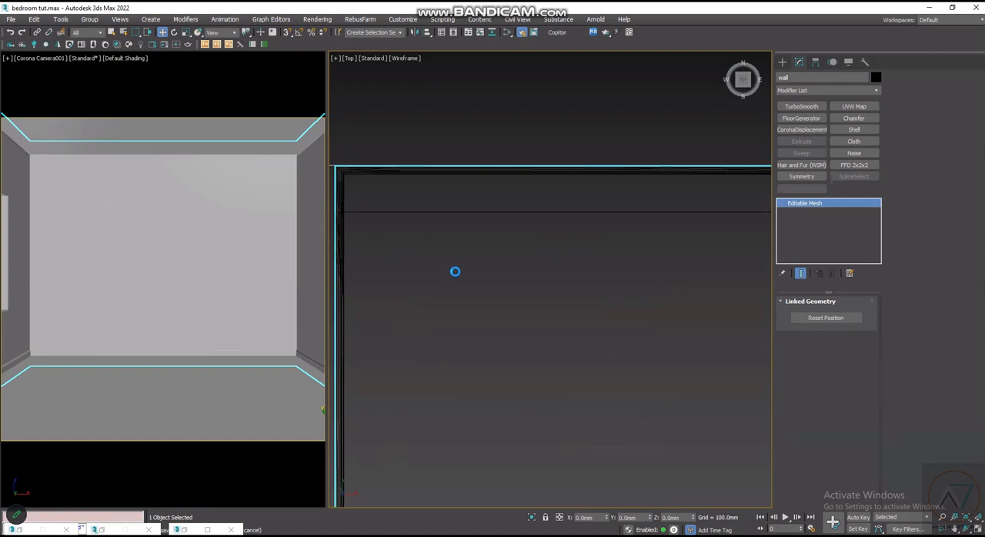
- Interrupt the running autosave, bring the room plan back into view and deselect the wall
key("Escape")
scroll(435, 291, "down", 3)
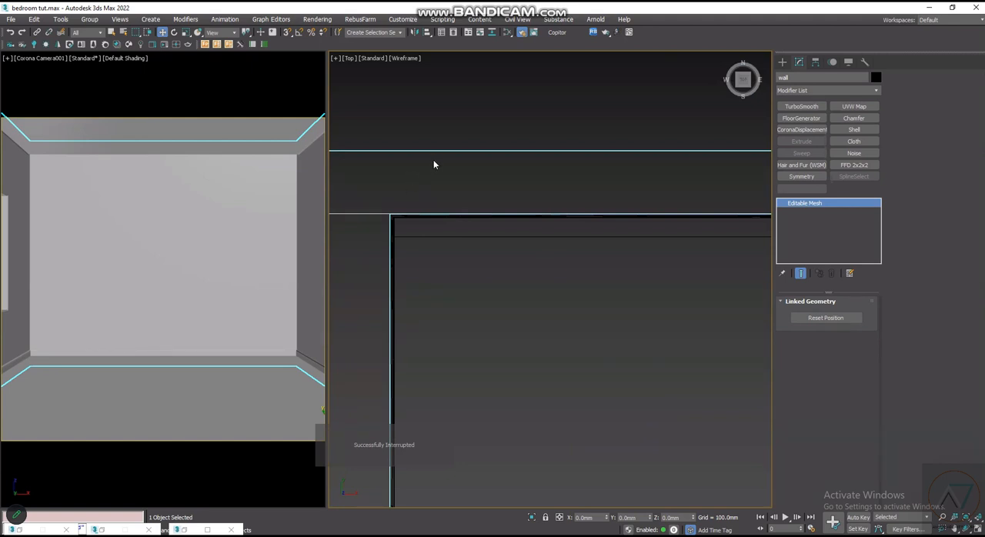
scroll(442, 141, "down", 4)
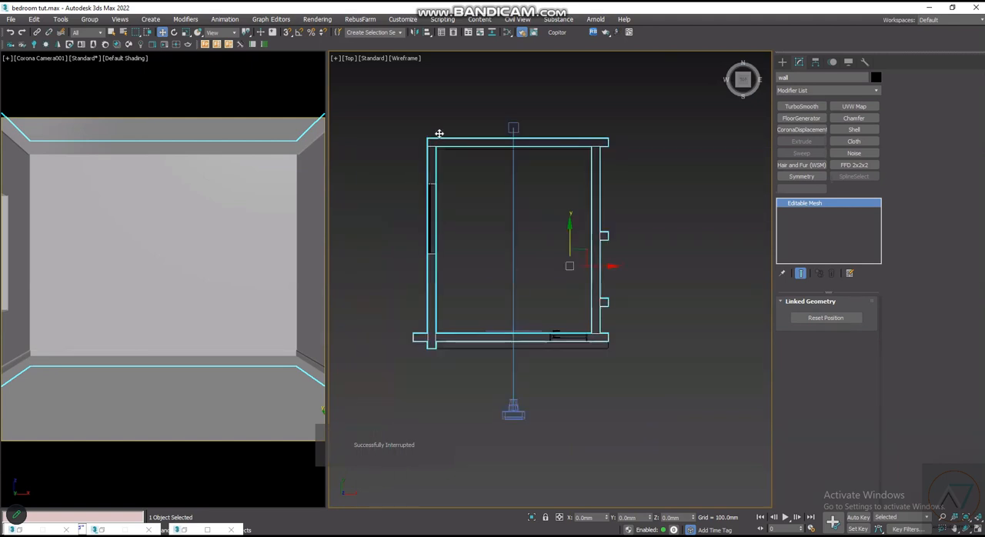
scroll(469, 146, "up", 4)
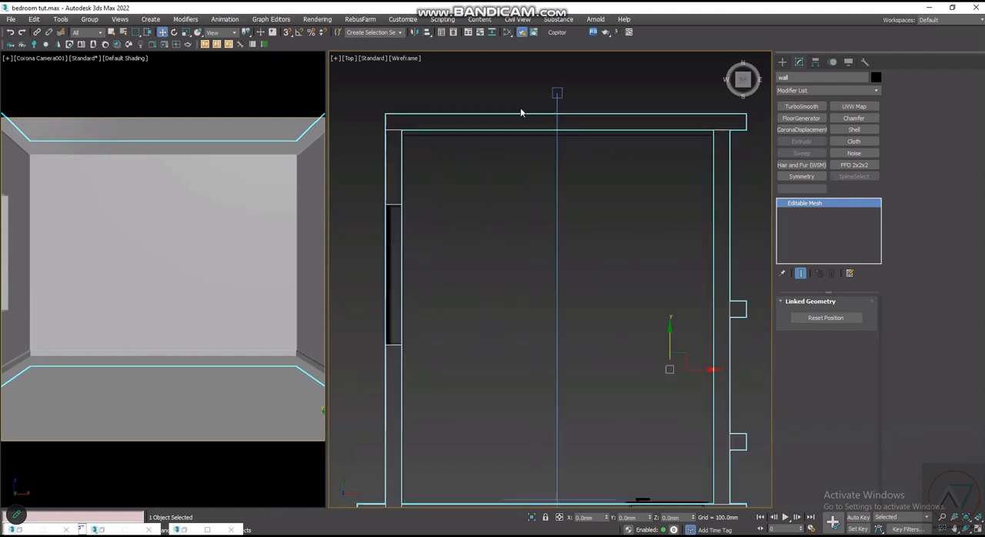
left_click(520, 113)
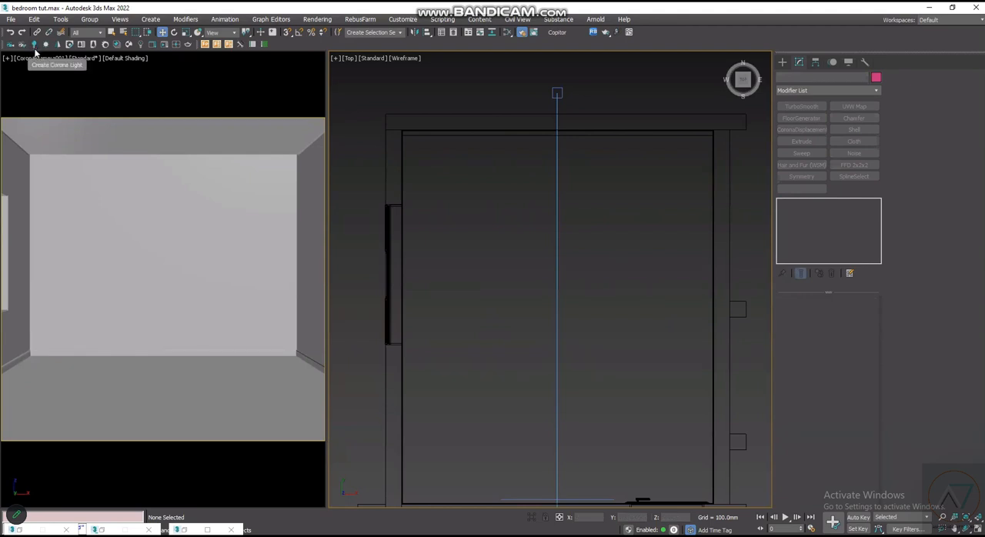
- Draw a rectangular CoronaLight strip about 3683 mm wide and 37 mm high along the inside of the back wall in the Top view
left_click(35, 45)
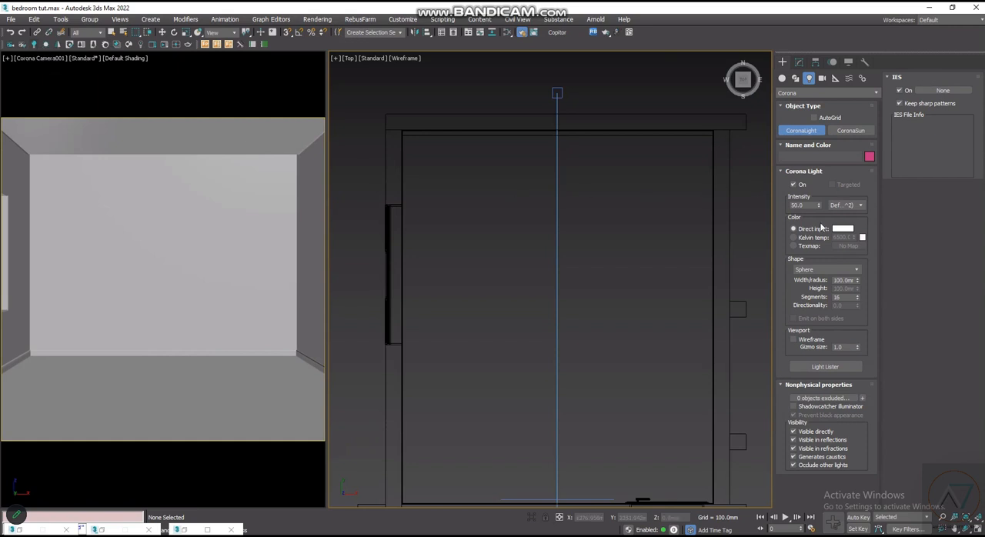
scroll(572, 98, "up", 3)
scroll(659, 304, "down", 1)
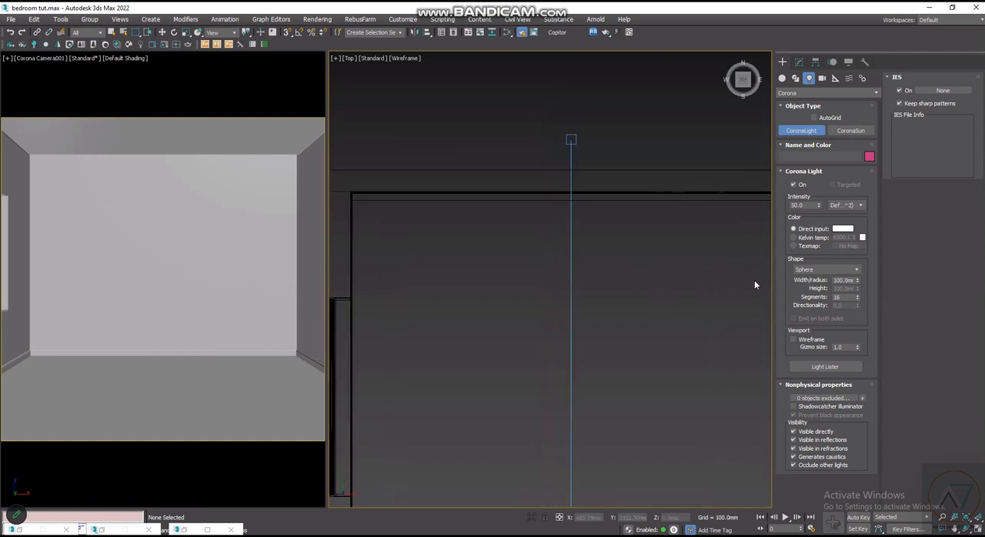
left_click(821, 271)
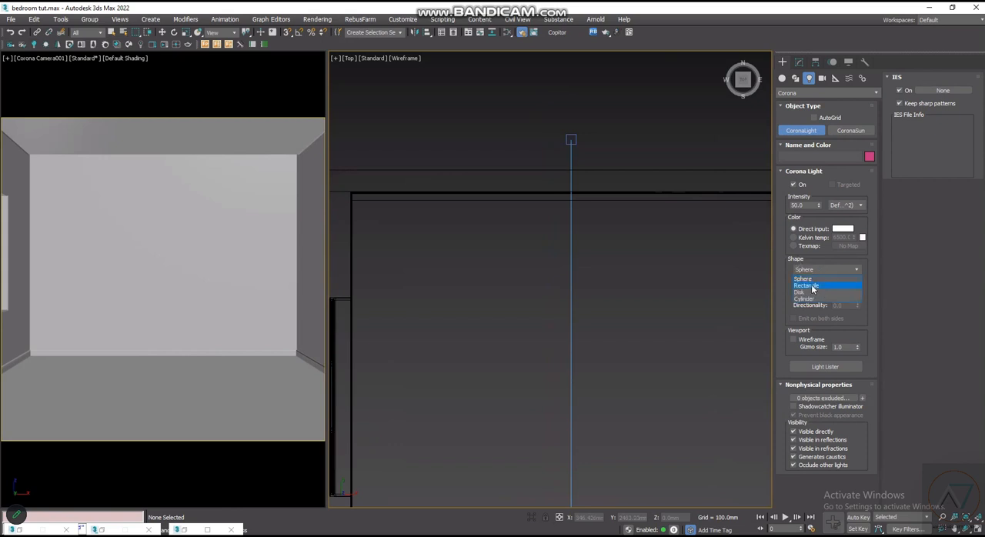
left_click(813, 287)
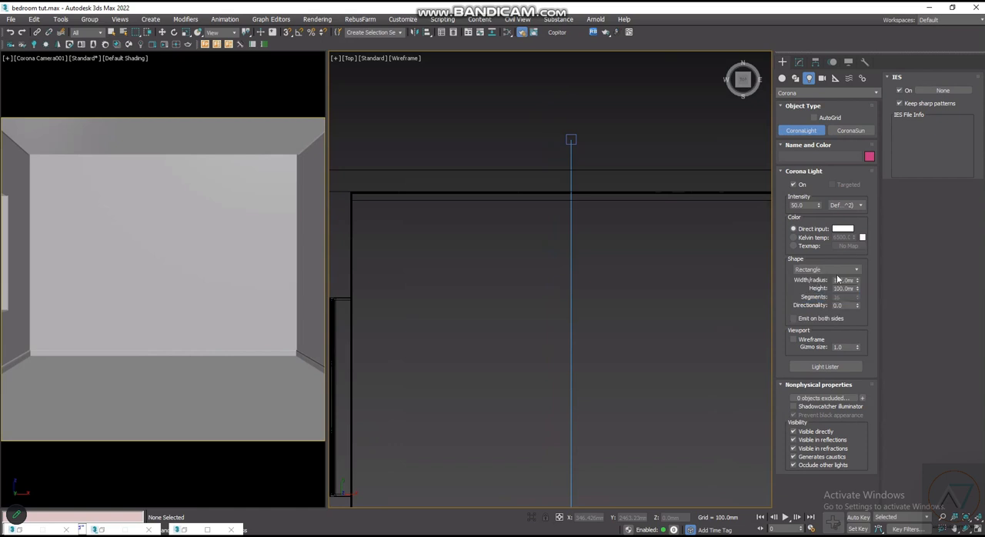
middle_click_drag(384, 198, 395, 214)
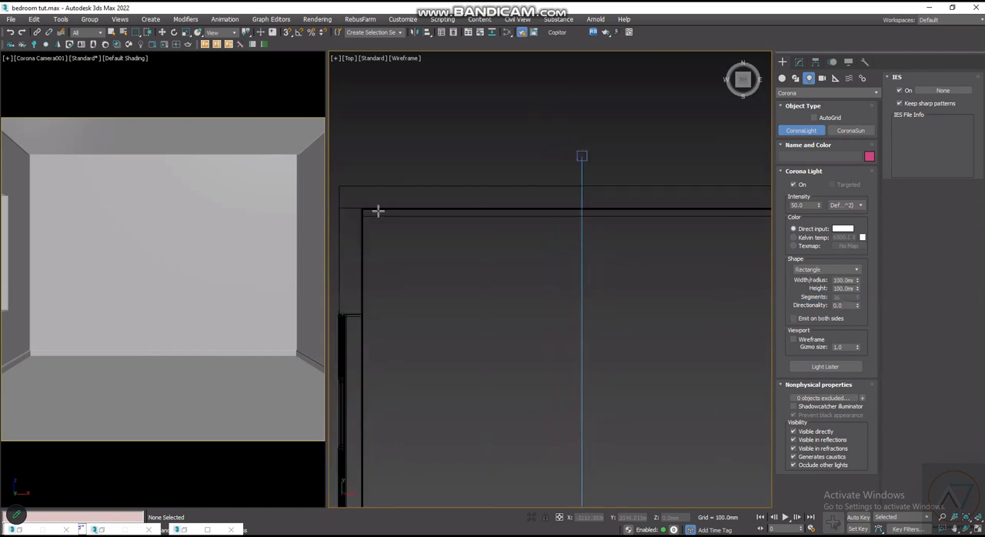
scroll(378, 211, "up", 1)
scroll(361, 211, "down", 1)
left_click_drag(361, 211, 768, 214)
scroll(576, 237, "down", 2)
scroll(619, 227, "up", 2)
scroll(760, 227, "up", 3)
scroll(707, 244, "down", 3)
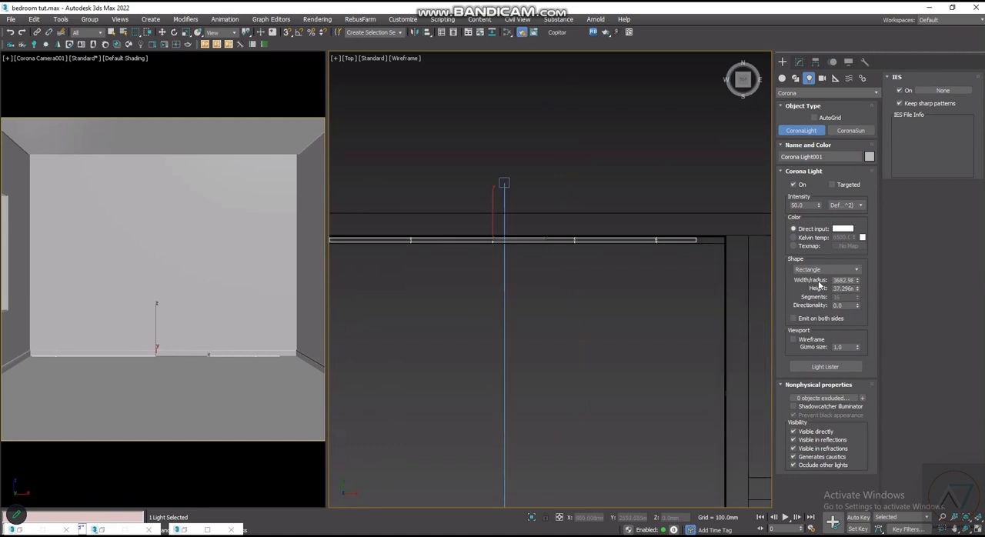
- Set the height of the rectangular light strip to 50 mm
scroll(690, 242, "up", 2)
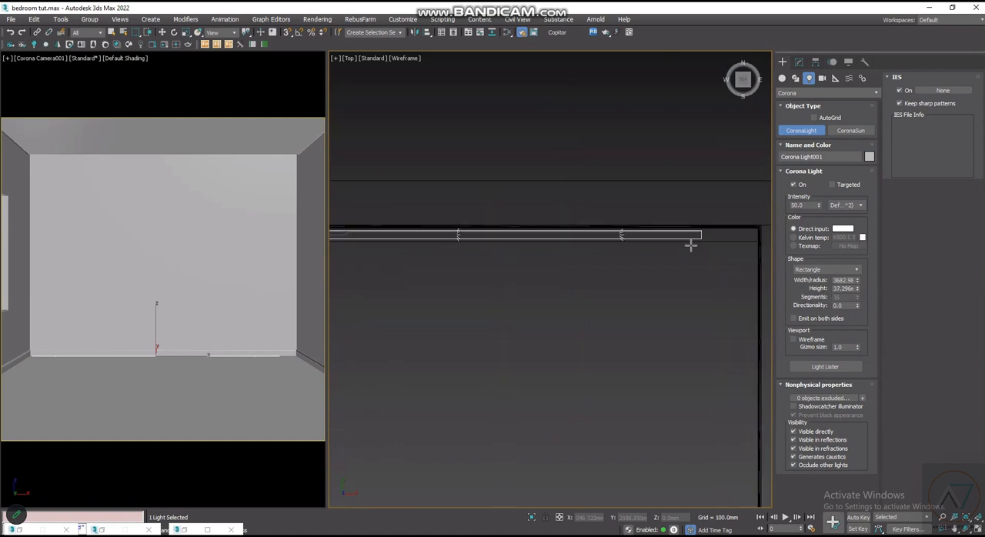
scroll(709, 226, "up", 2)
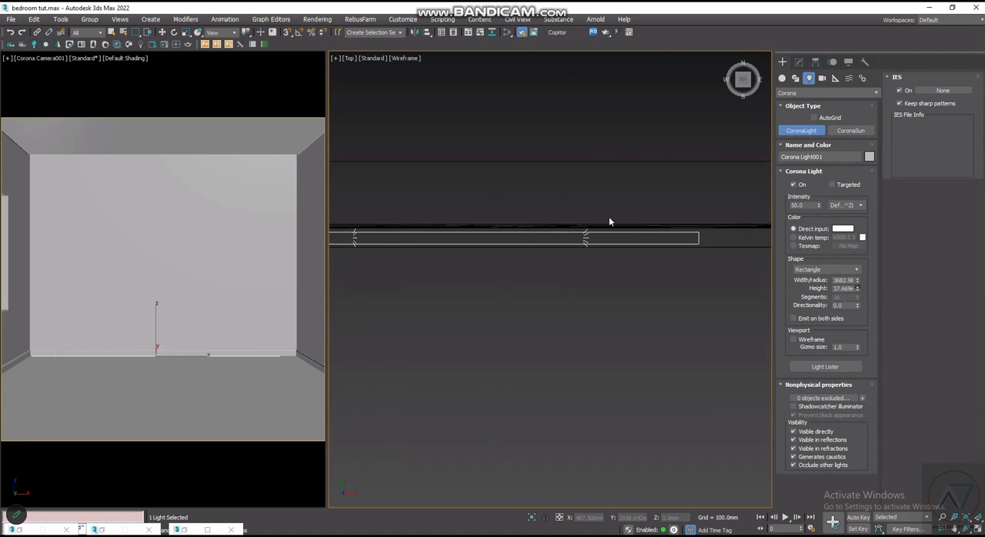
left_click_drag(609, 218, 609, 226)
middle_click_drag(684, 253, 670, 249)
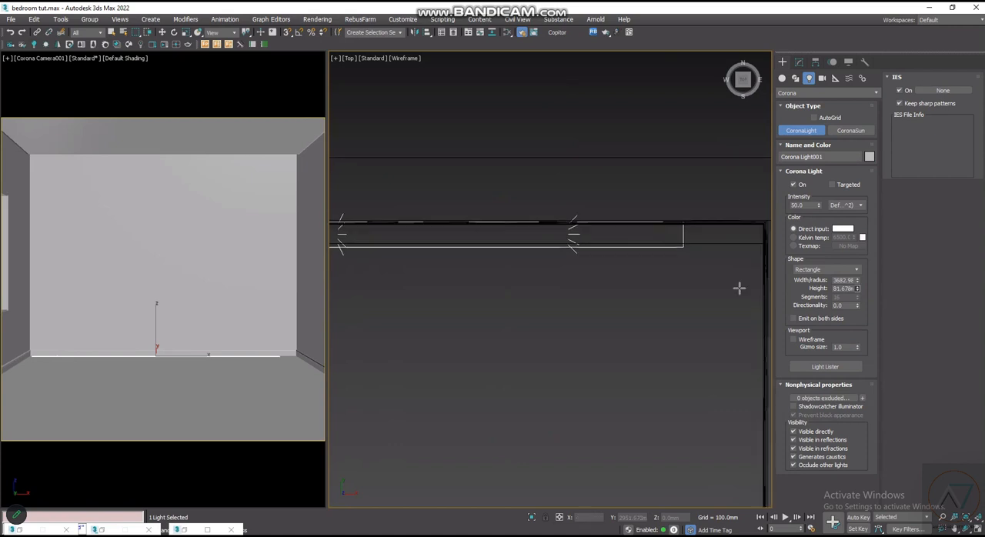
double_click(846, 288)
type("50")
- Set the width of the rectangular light strip to 4000 mm
double_click(847, 280)
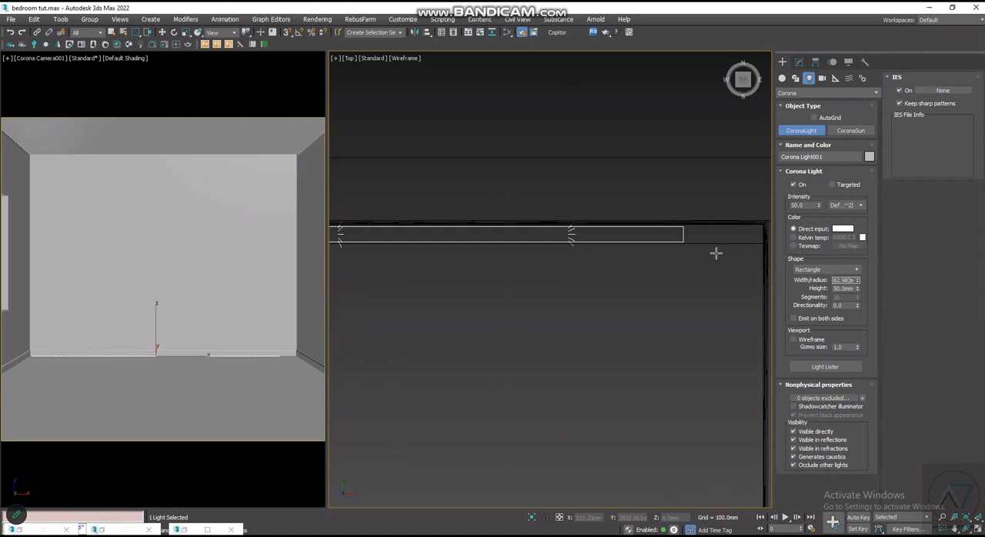
scroll(711, 257, "down", 3)
scroll(703, 257, "up", 3)
scroll(677, 254, "down", 3)
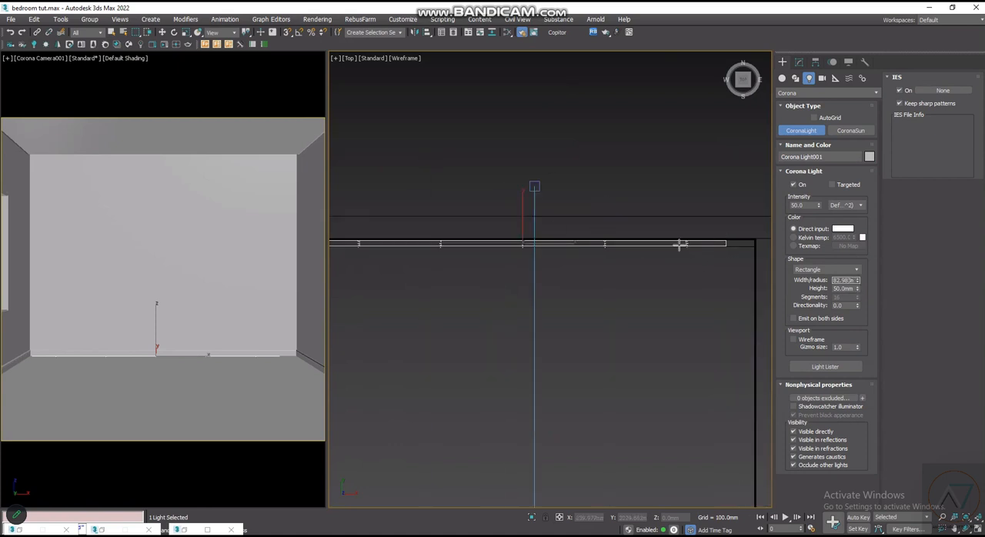
scroll(681, 259, "down", 3)
type("4000")
left_click(845, 289)
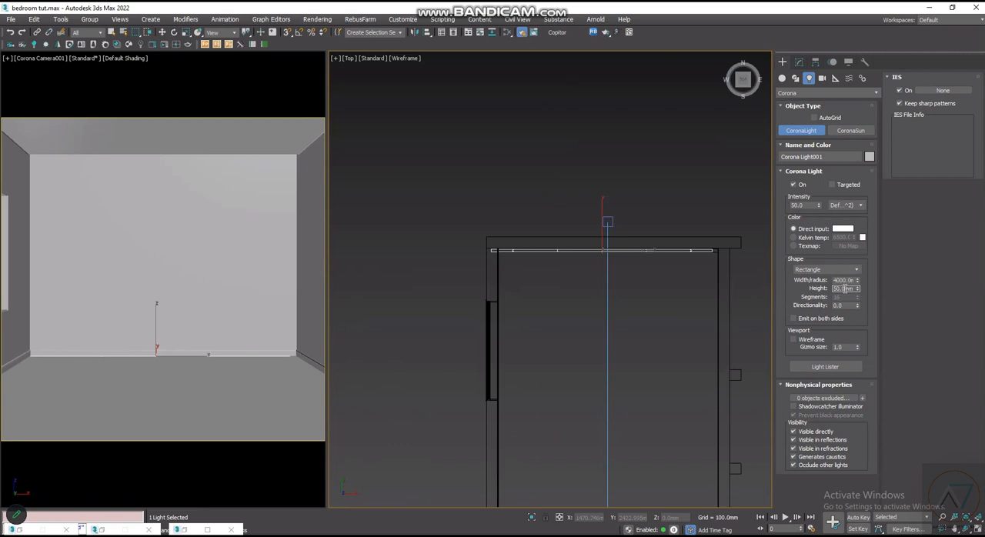
scroll(673, 239, "up", 2)
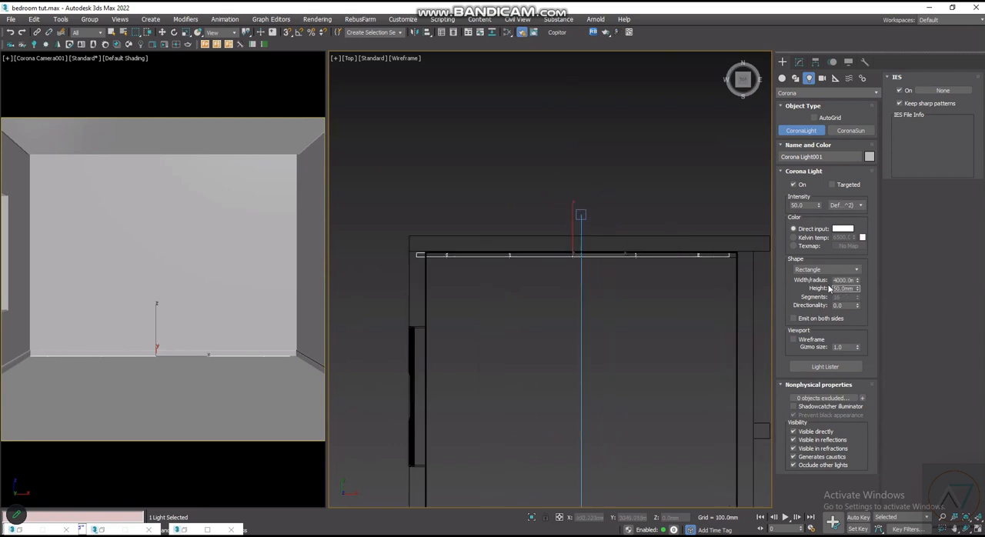
scroll(588, 235, "down", 2)
scroll(605, 235, "up", 2)
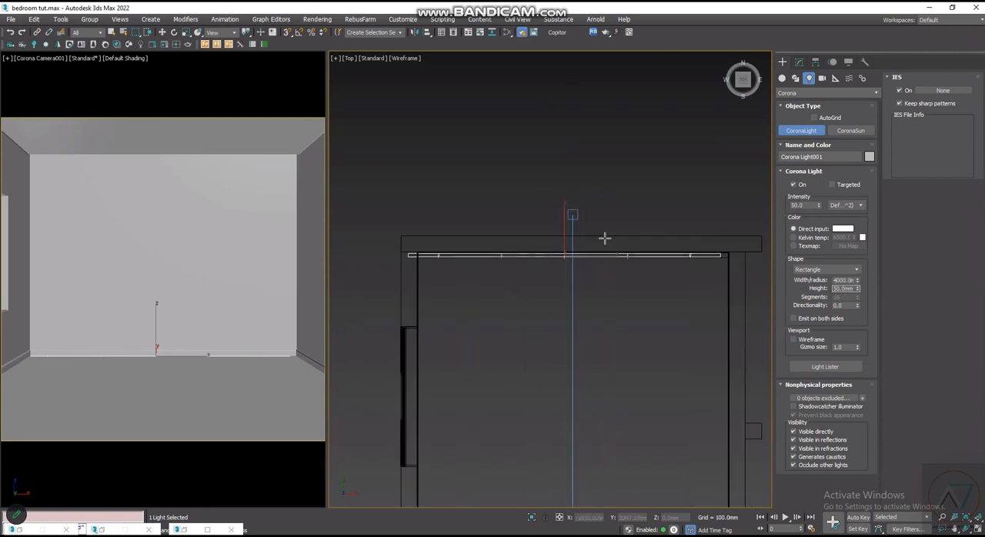
scroll(588, 253, "up", 2)
scroll(603, 253, "down", 3)
scroll(693, 251, "up", 4)
scroll(650, 262, "down", 2)
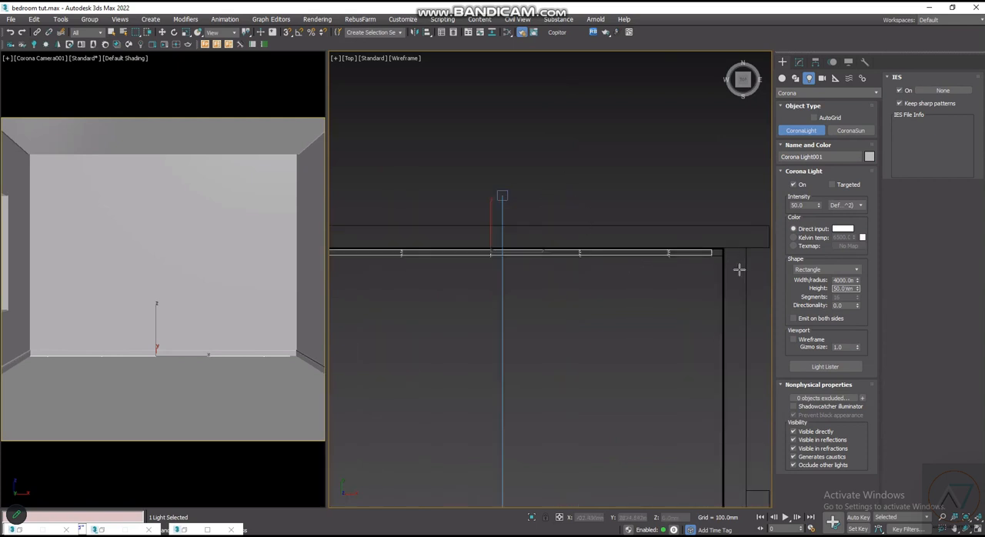
left_click(723, 209)
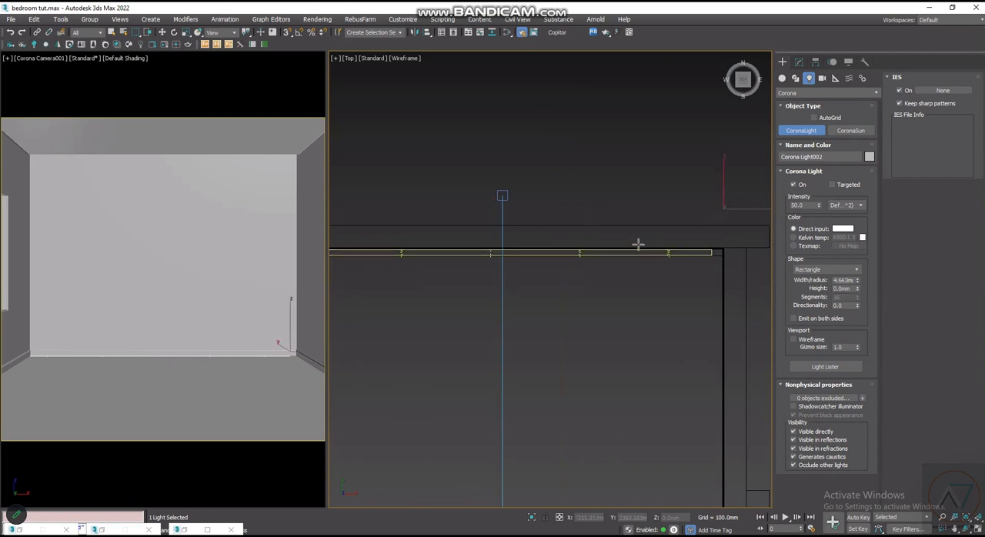
scroll(638, 244, "down", 2)
key("w")
key("Delete")
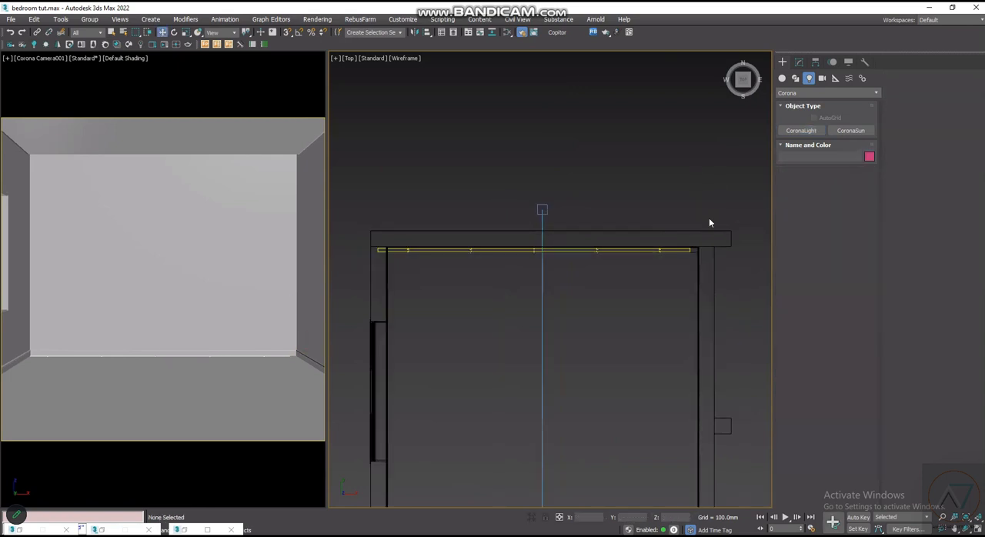
- Move the light strip along the back wall to centre it between the side walls and nudge it slightly towards the wall
scroll(608, 251, "up", 5)
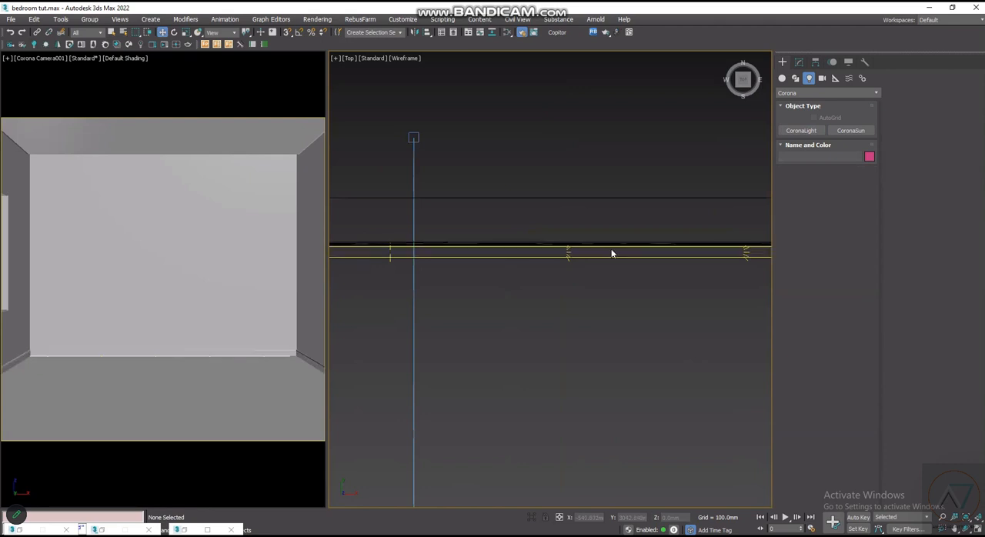
left_click(614, 248)
scroll(614, 248, "down", 3)
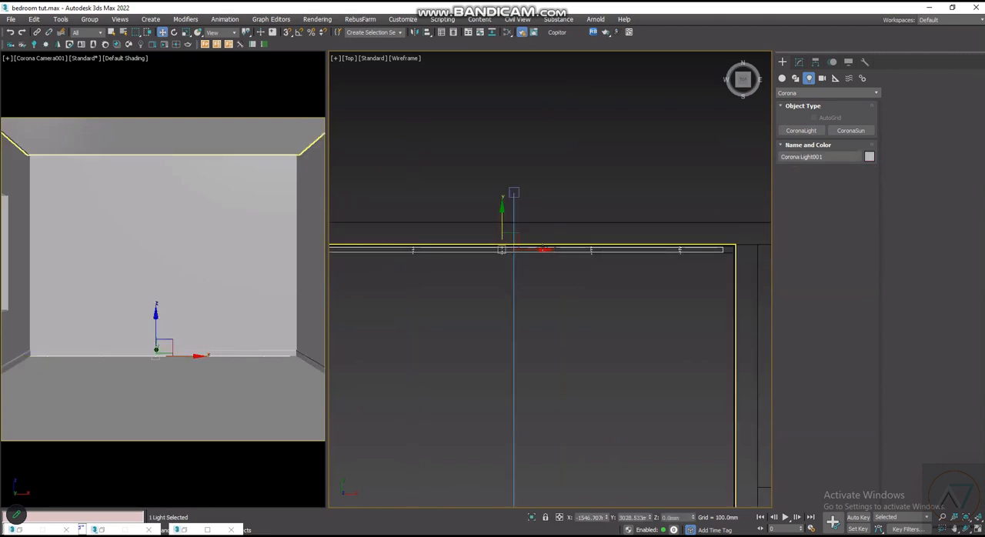
left_click_drag(539, 251, 556, 251)
scroll(580, 269, "down", 3)
scroll(419, 254, "up", 3)
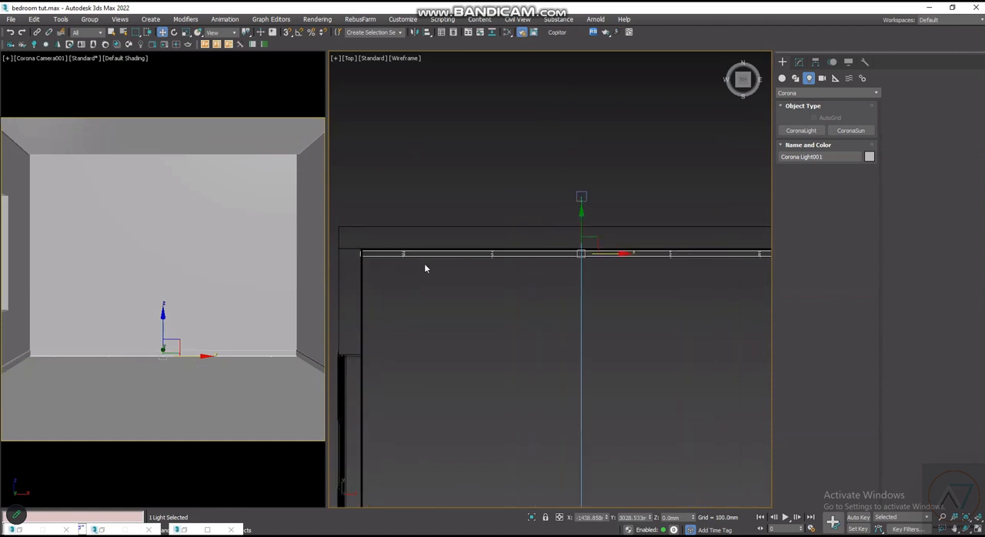
scroll(612, 248, "up", 4)
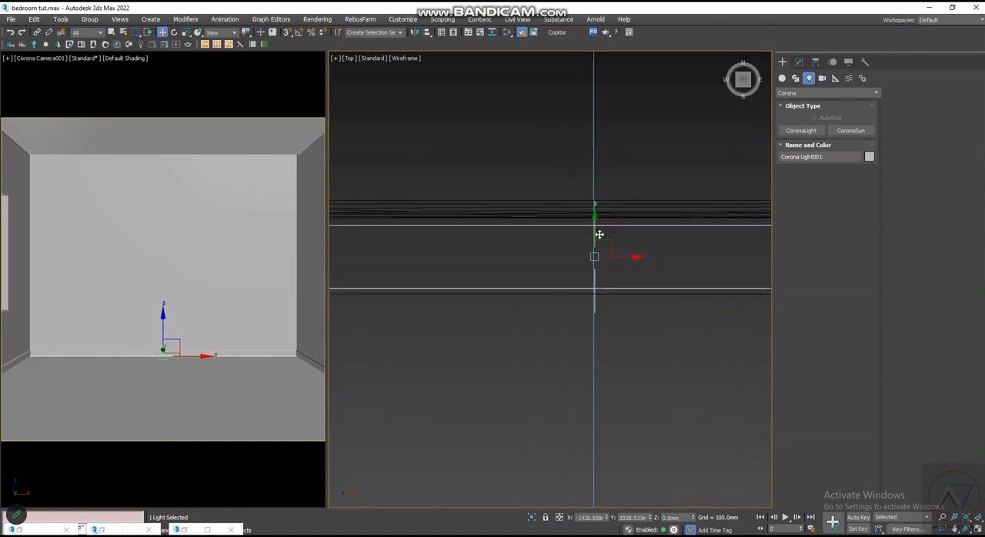
scroll(598, 229, "down", 5)
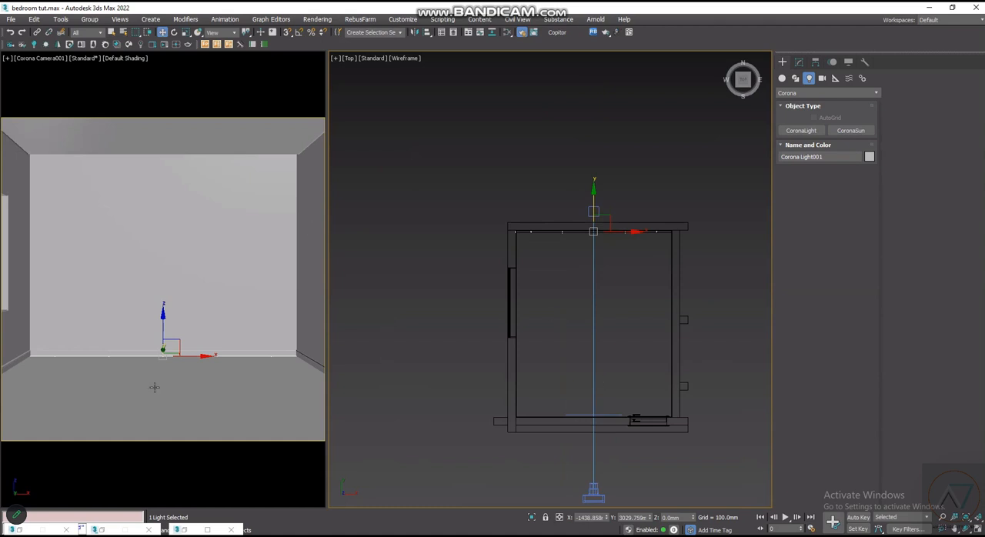
- Switch to the Left view and raise the light strip from the floor to just below the ceiling, at about Z 2869 mm
scroll(618, 326, "up", 3)
scroll(556, 297, "down", 3)
scroll(521, 288, "up", 2)
scroll(555, 216, "down", 2)
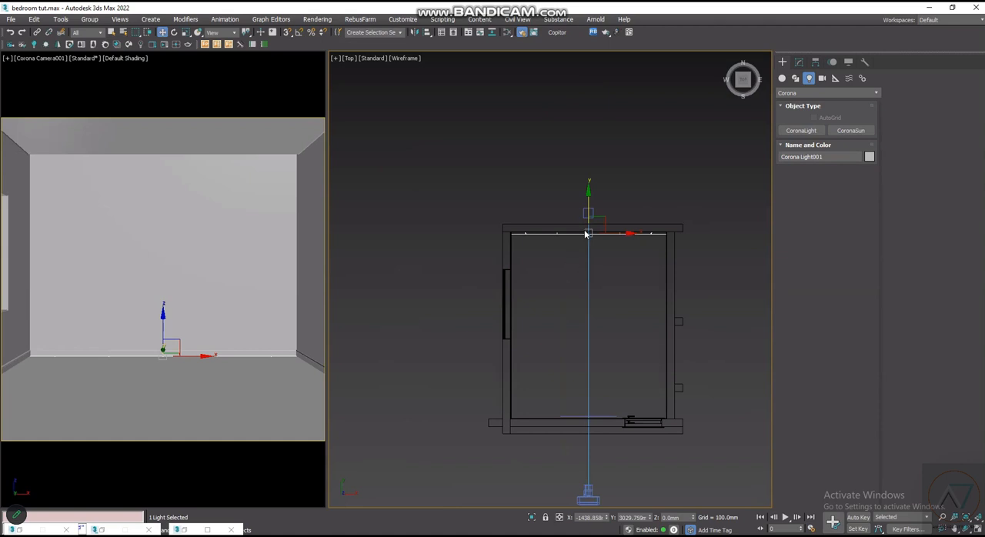
key("l")
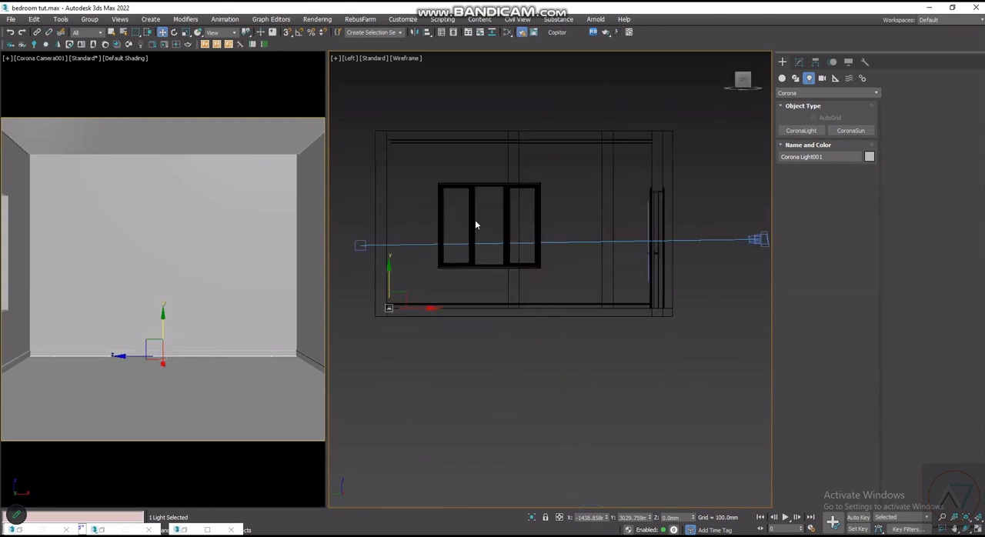
scroll(383, 288, "up", 4)
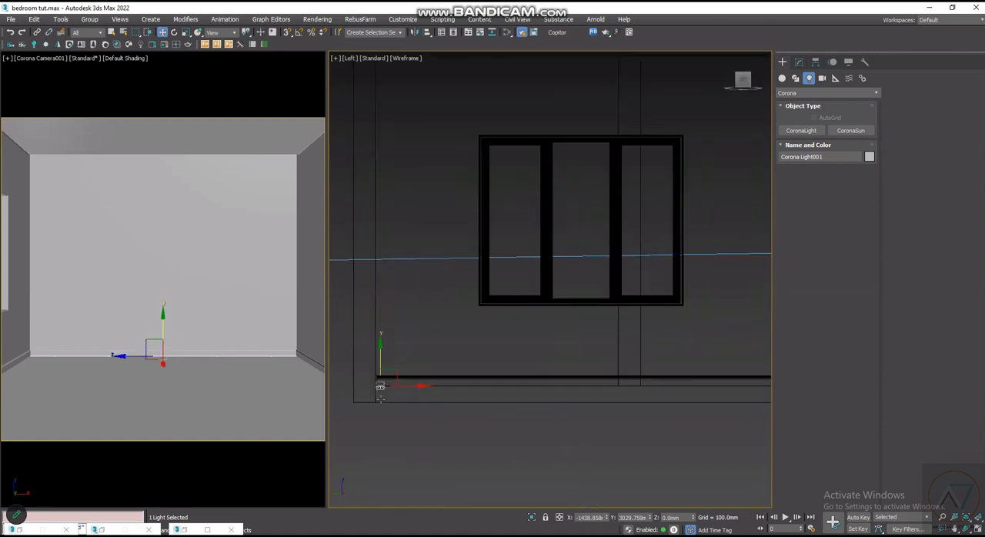
scroll(467, 413, "up", 4)
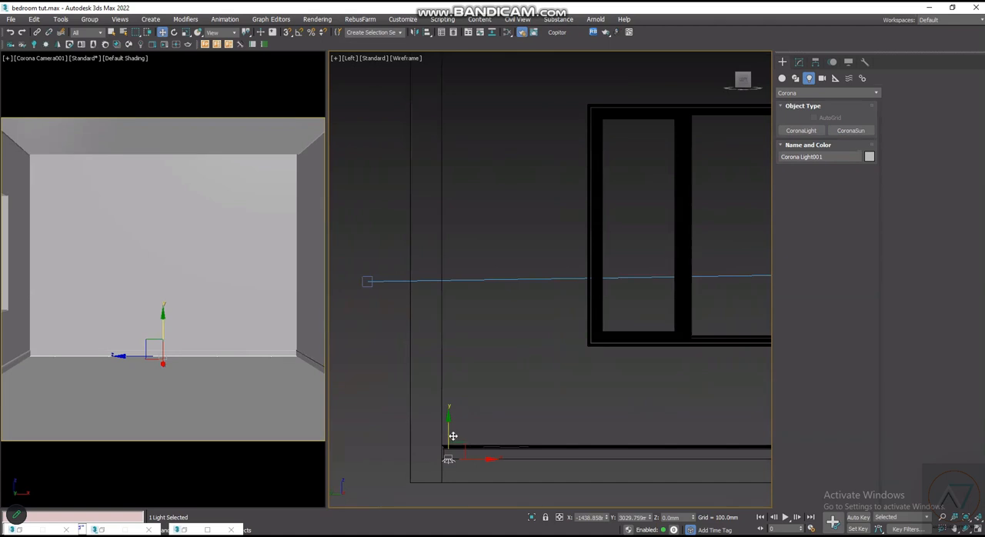
scroll(454, 435, "down", 2)
left_click_drag(455, 432, 520, 120)
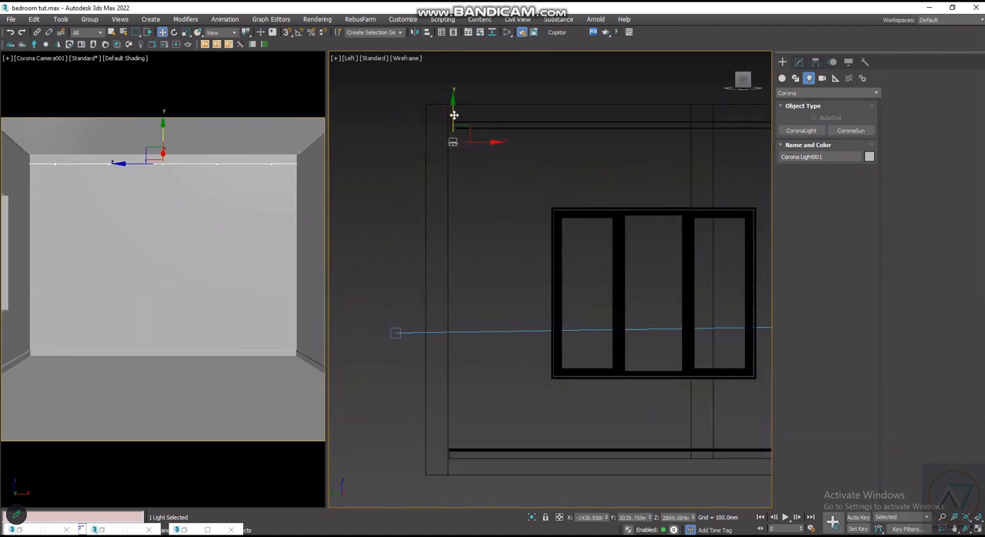
- Raise the light strip into the gap between the back wall and the ceiling panel, at about Z 3051 mm
scroll(454, 130, "up", 6)
middle_click_drag(468, 149, 508, 299)
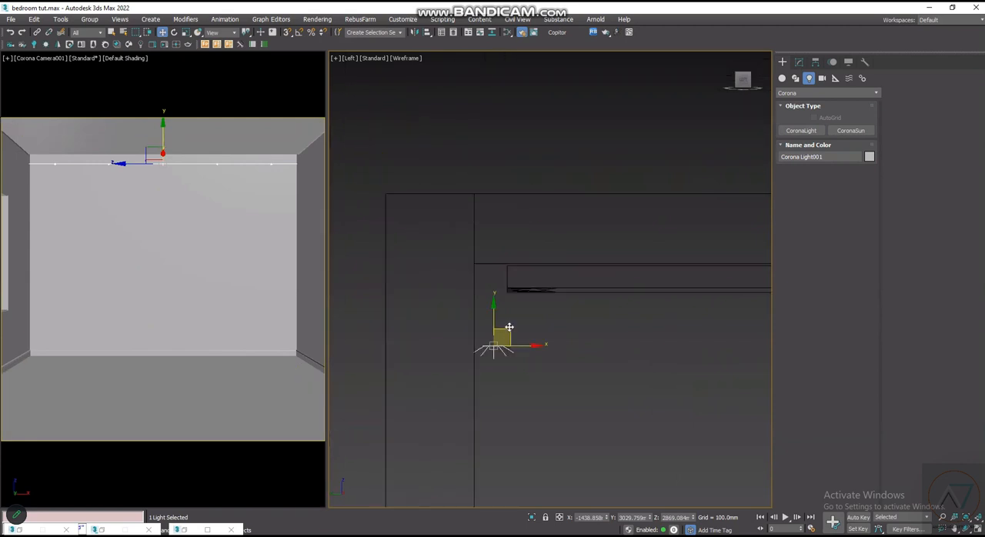
scroll(508, 329, "up", 3)
left_click_drag(479, 309, 490, 185)
scroll(455, 272, "down", 7)
scroll(455, 272, "down", 6)
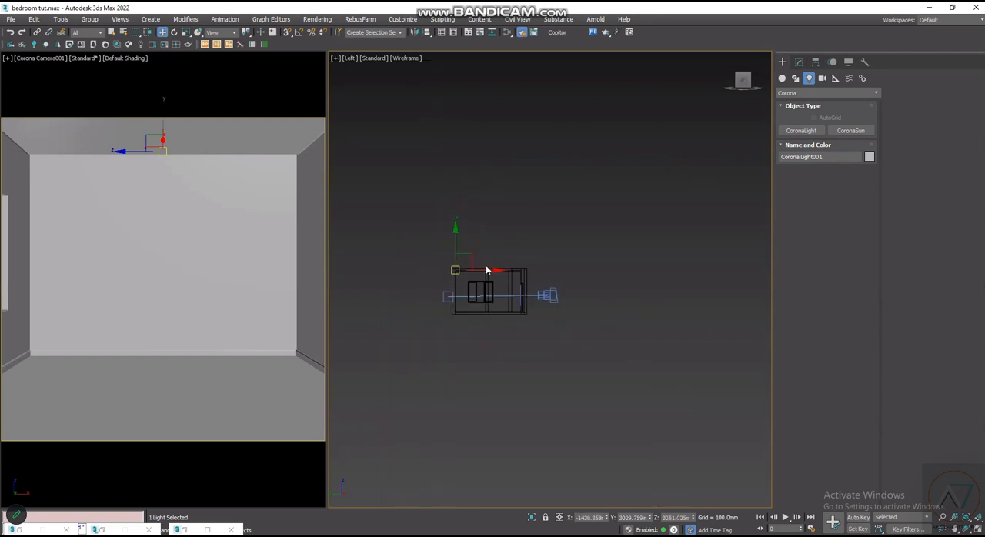
- Deselect the light, check its effect along the back wall with a Corona interactive render, and close the render window
scroll(496, 264, "up", 4)
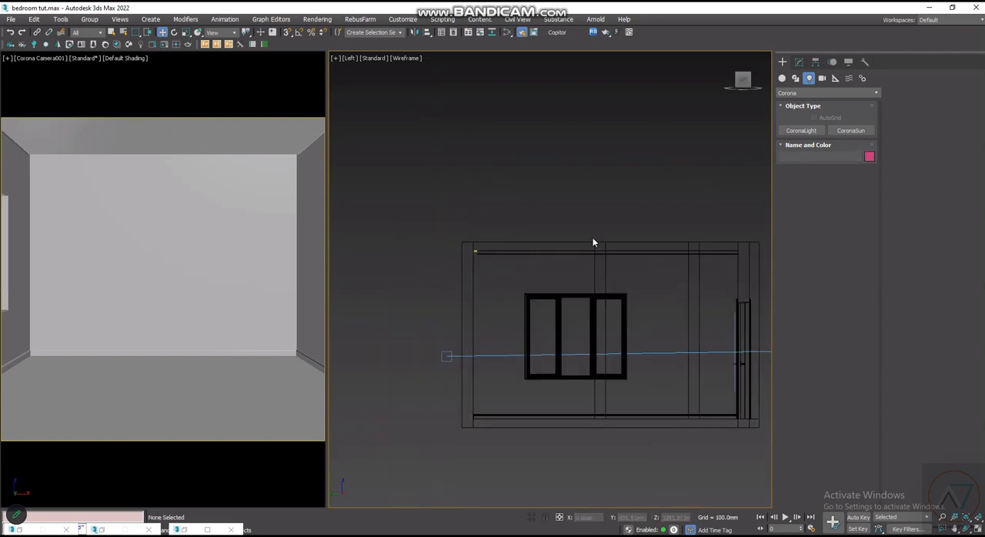
scroll(475, 251, "up", 4)
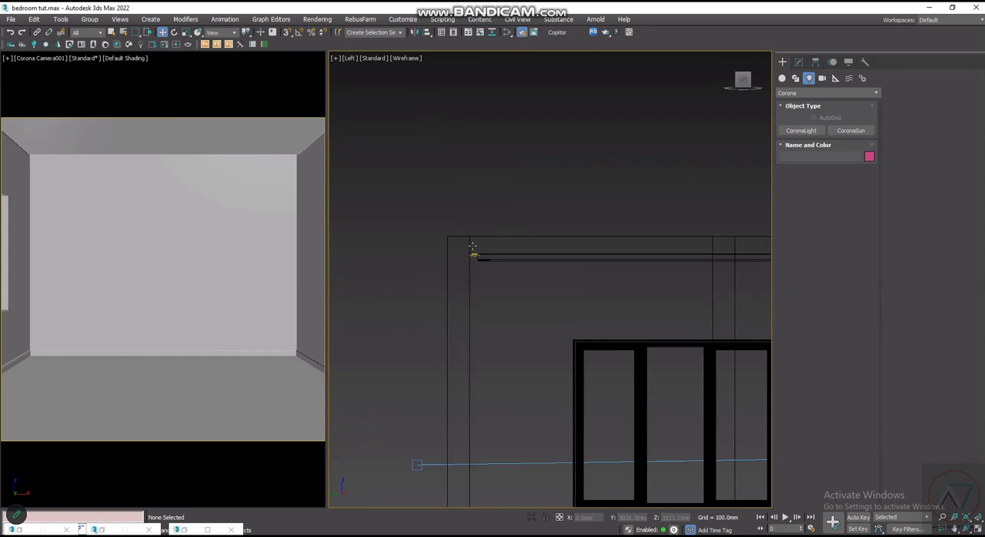
scroll(473, 247, "down", 3)
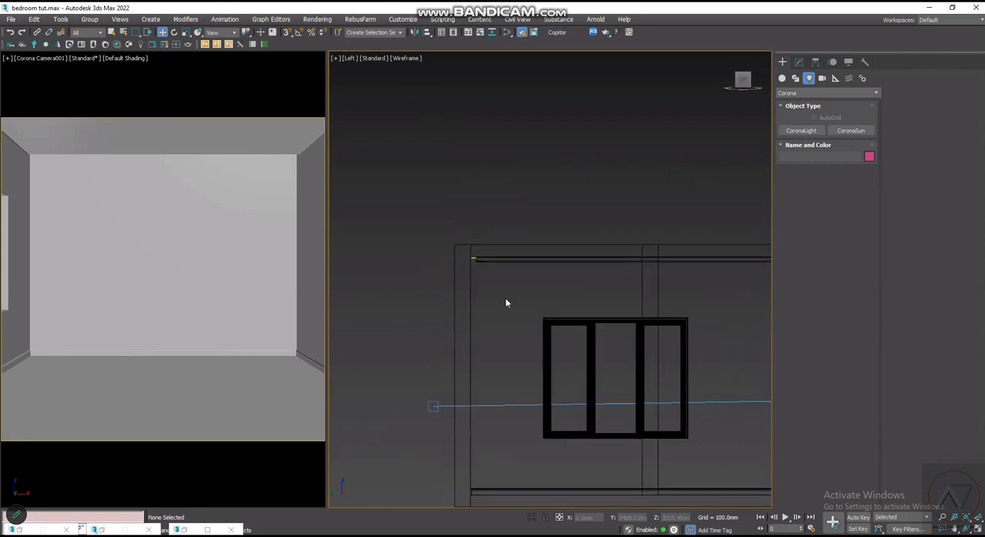
left_click(174, 44)
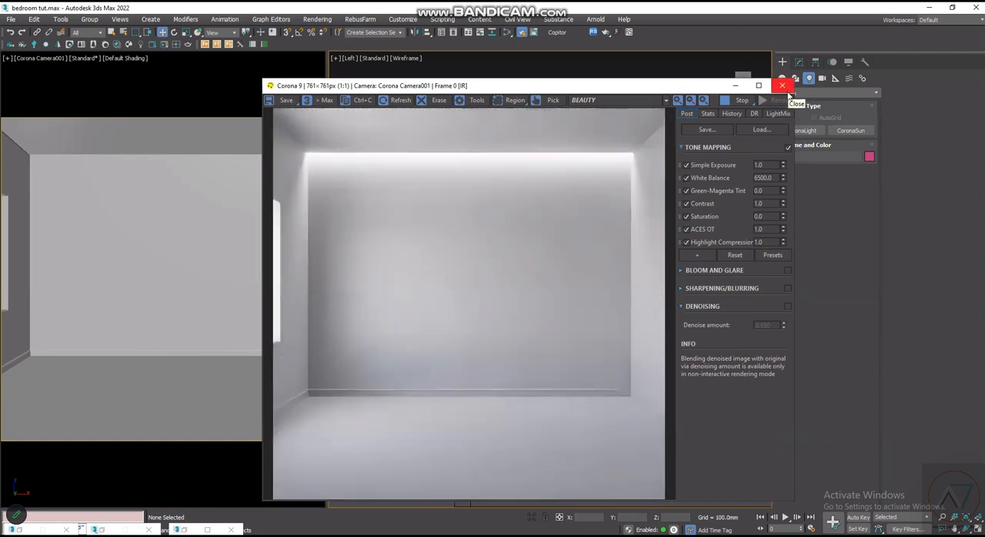
scroll(483, 233, "down", 5)
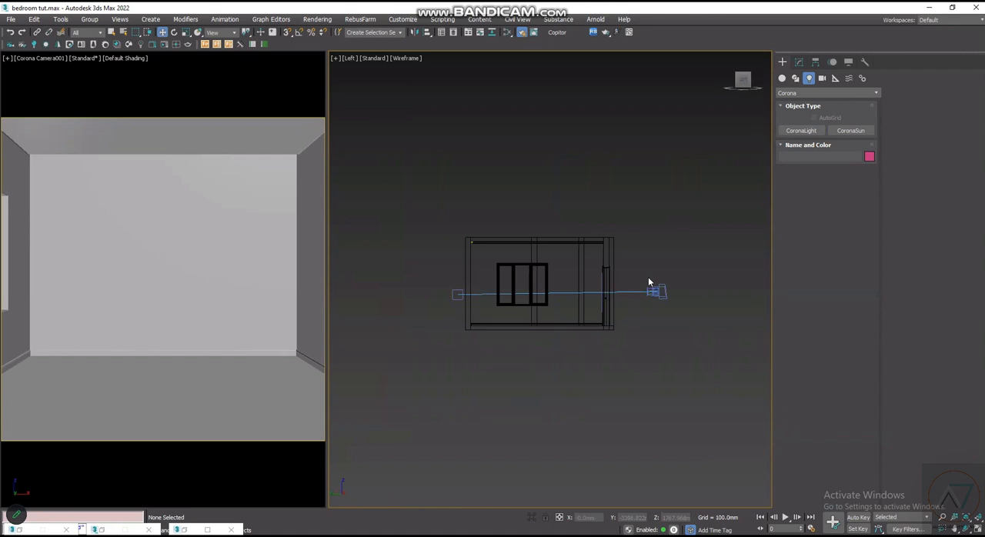
- Frame the scene in the Top view and switch to the bedroom reference image in Photos
key("z")
key("t")
scroll(592, 325, "up", 3)
key("alt+Tab")
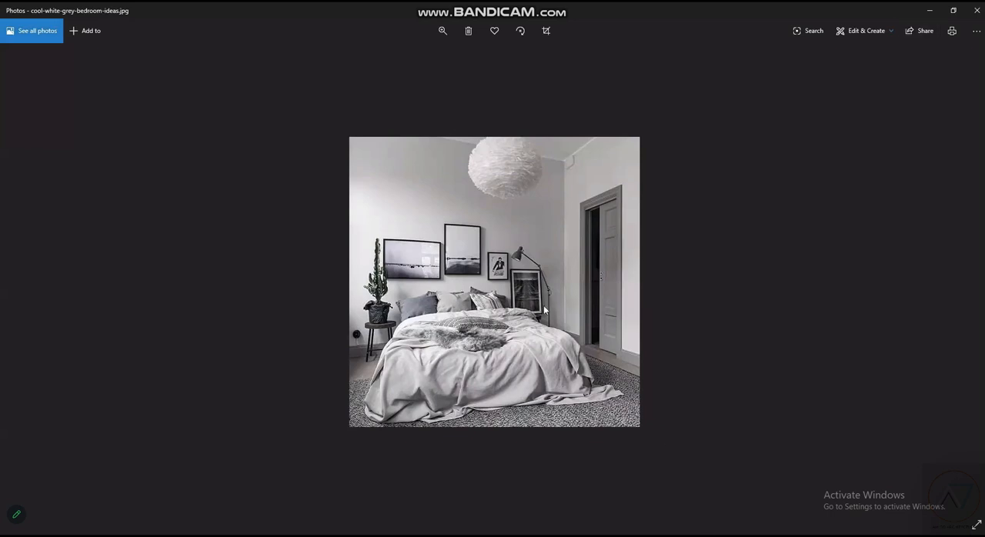
- Merge the bauci_2012_vray bed file from the Pro 3DSky - Maxalto Bauci Ovidio Bed folder into the bedroom scene
scroll(563, 264, "up", 1)
scroll(474, 269, "up", 1)
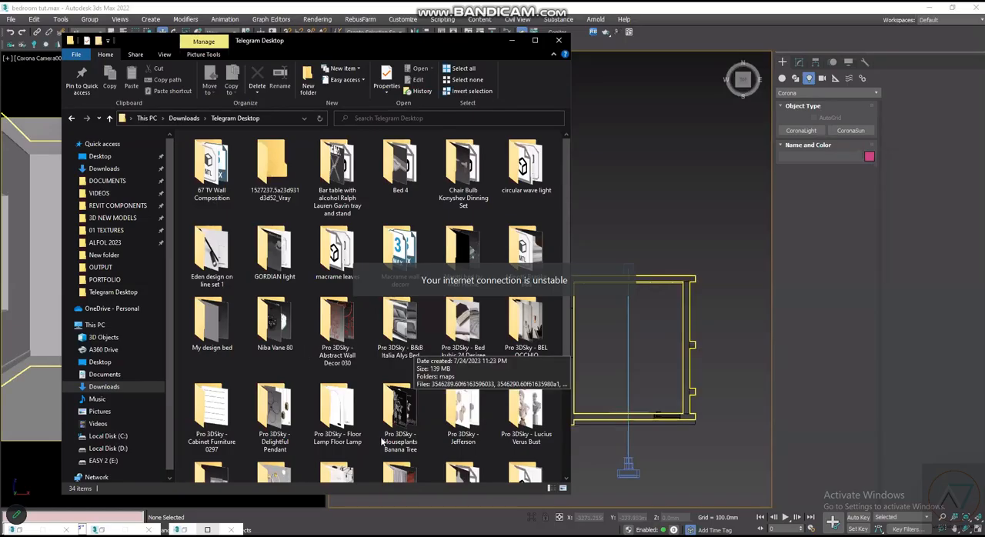
scroll(225, 358, "down", 2)
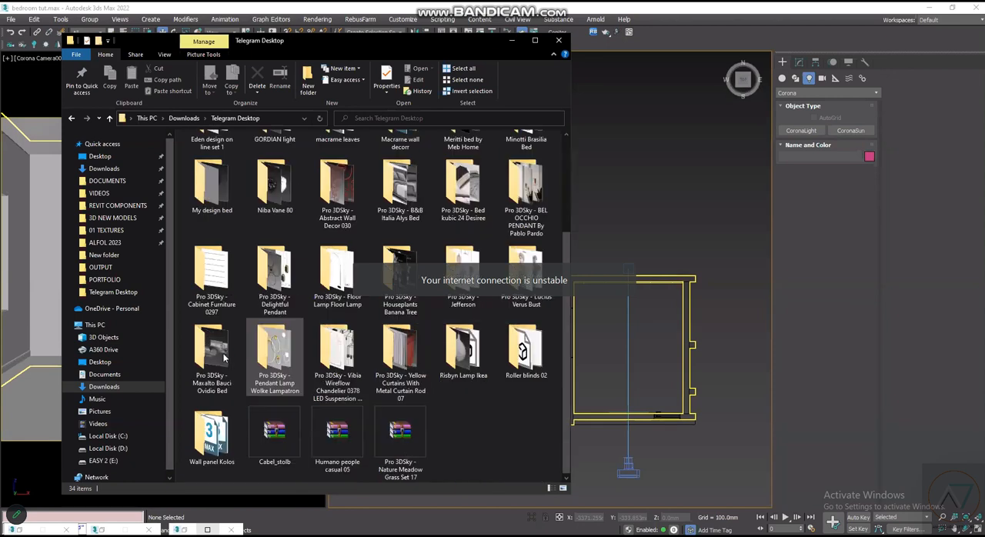
double_click(223, 354)
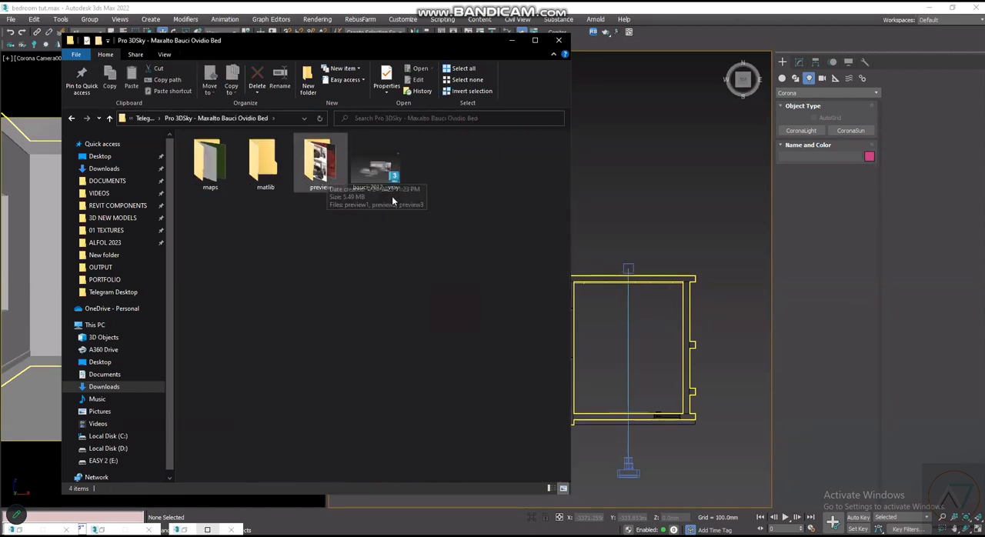
left_click_drag(384, 179, 610, 334)
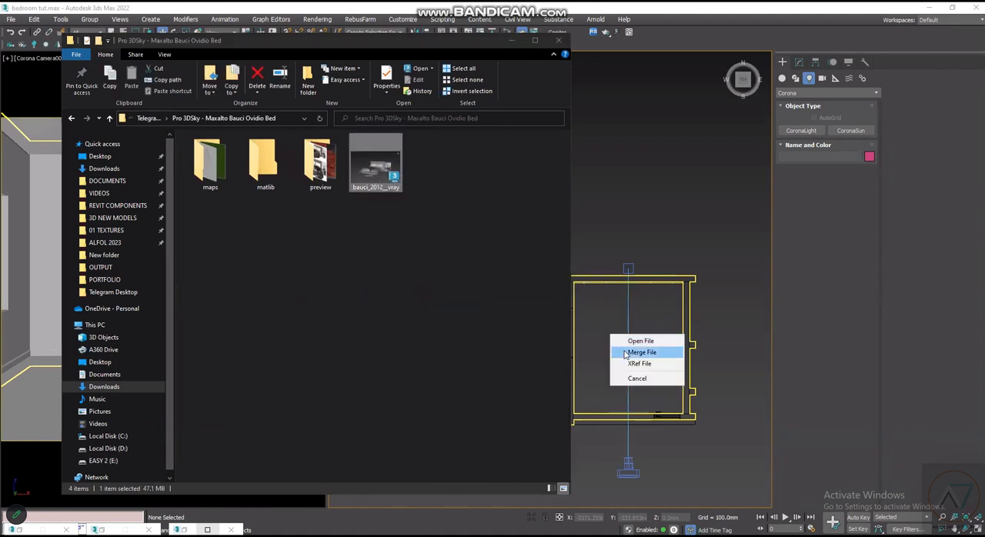
left_click(623, 351)
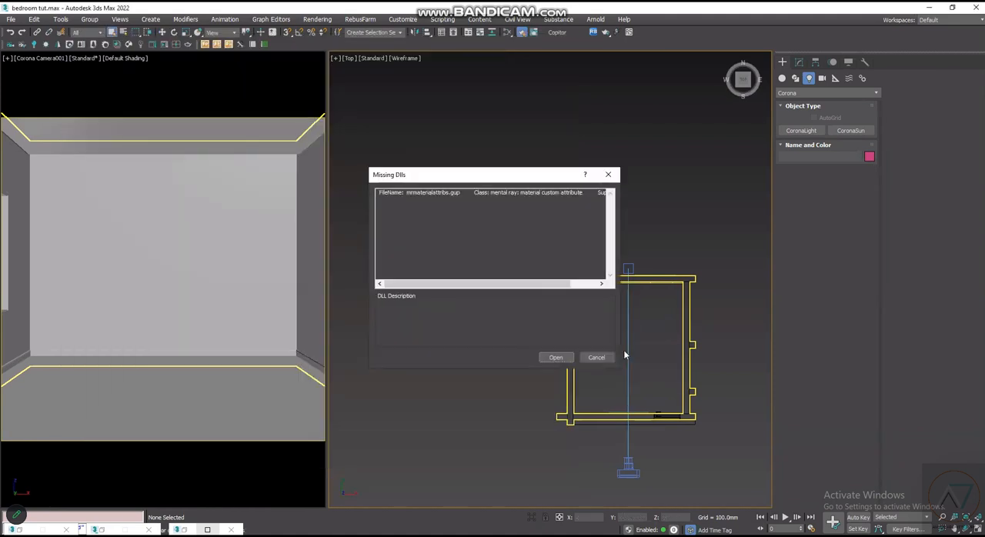
left_click(556, 358)
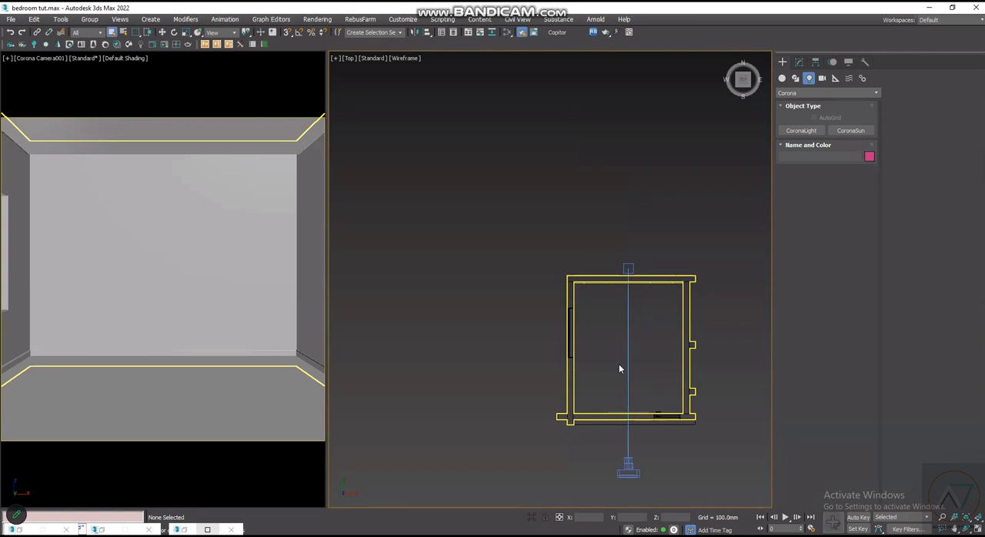
- Place the merged bed group in the Top view, in the empty space to the right of the room
left_click_drag(633, 331, 621, 351)
scroll(639, 336, "up", 2)
scroll(537, 352, "down", 2)
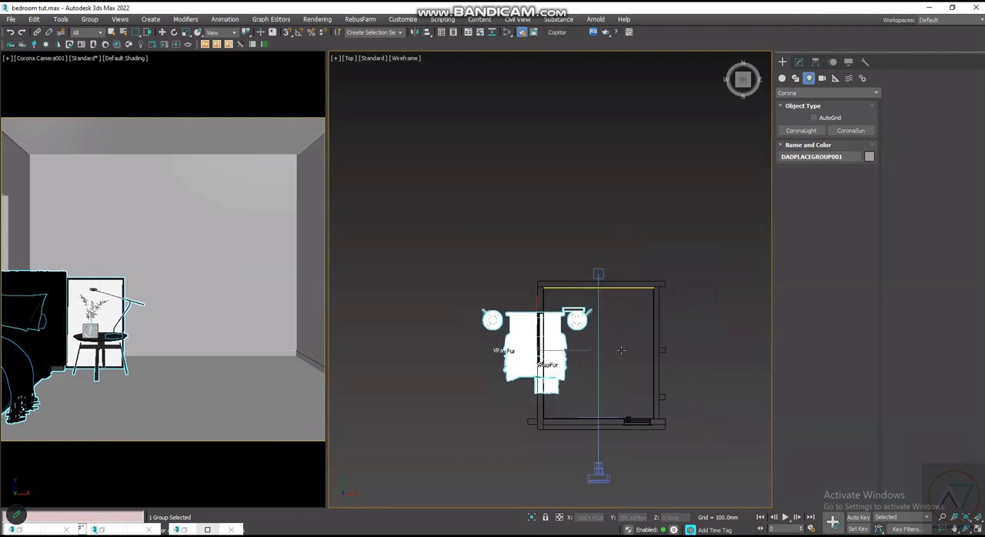
scroll(521, 342, "down", 2)
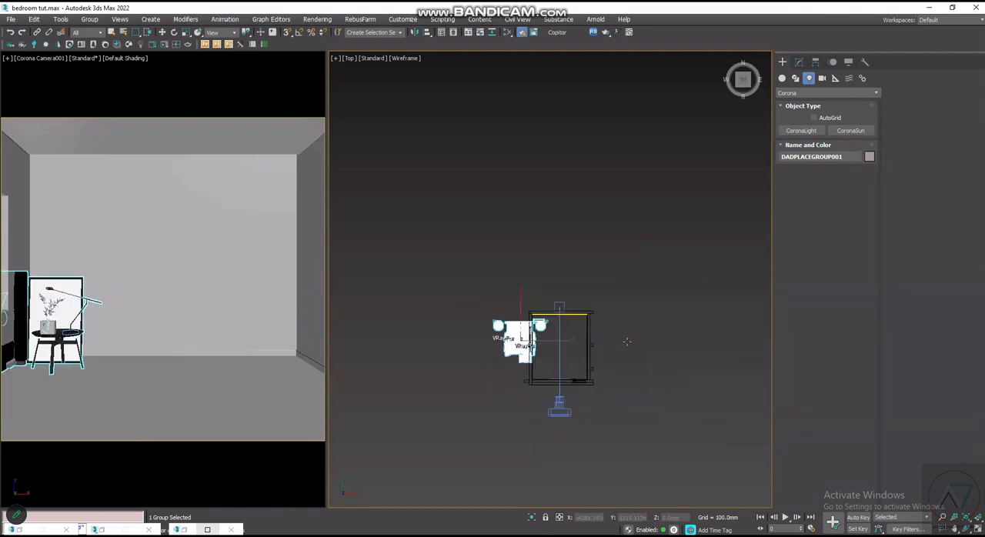
left_click(692, 316)
scroll(692, 316, "up", 2)
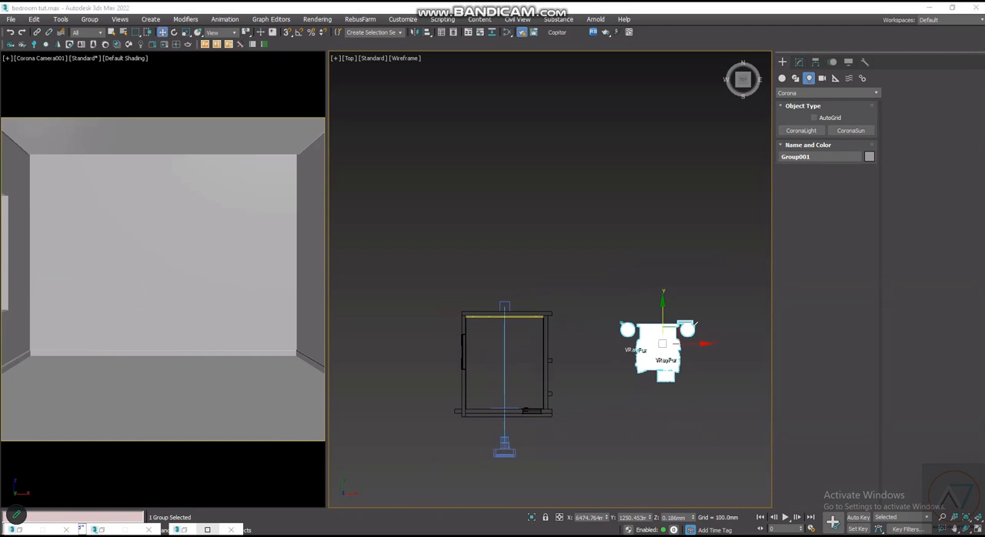
- Merge the Yellow Curtain with metal curtain rod 07 corona 2015 file from its Telegram Desktop folder into the scene
left_click(231, 535)
left_click(157, 121)
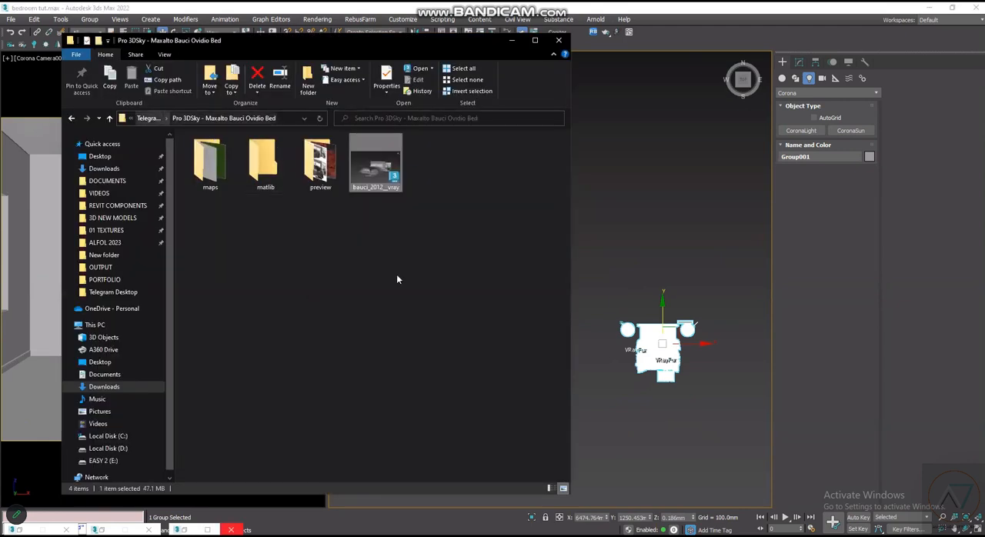
double_click(400, 428)
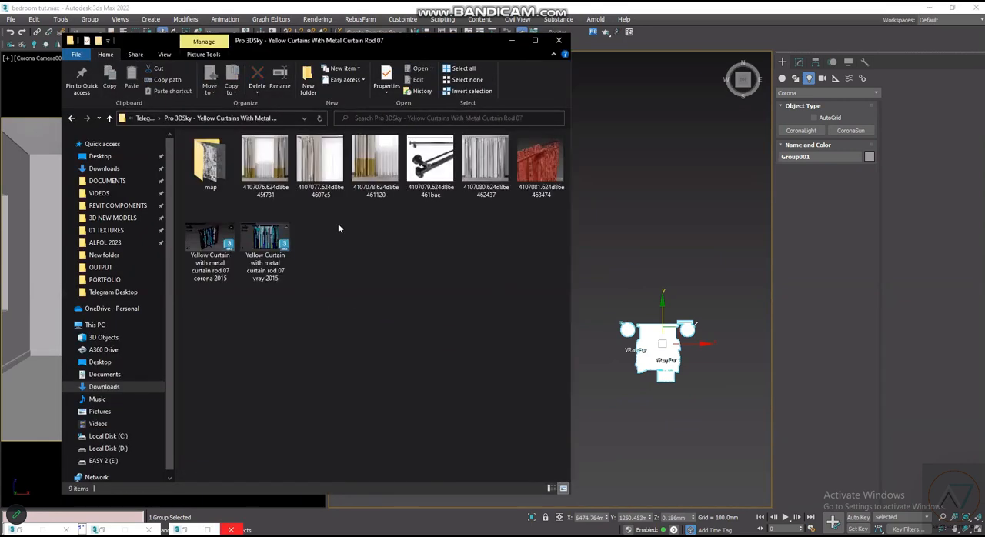
left_click(223, 283)
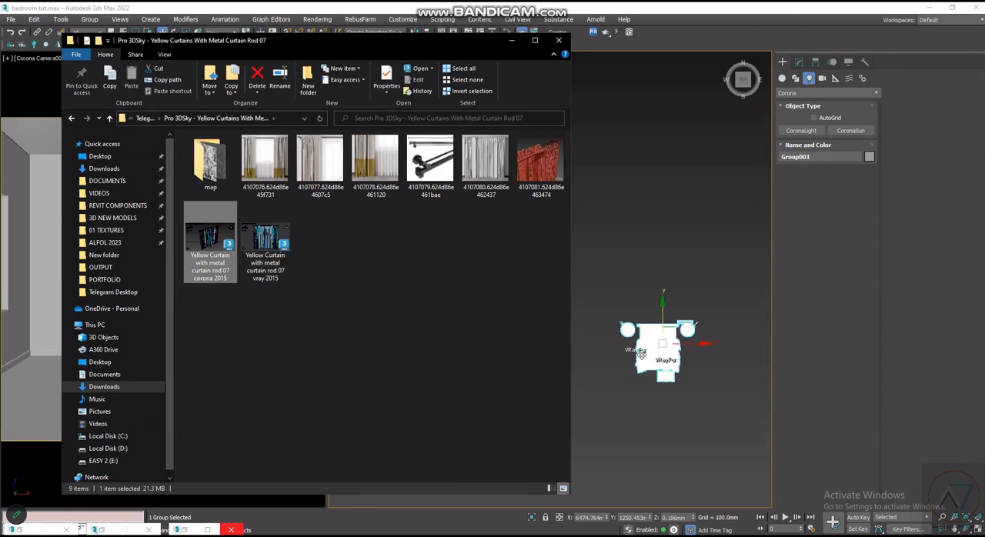
key("f")
scroll(648, 343, "up", 2)
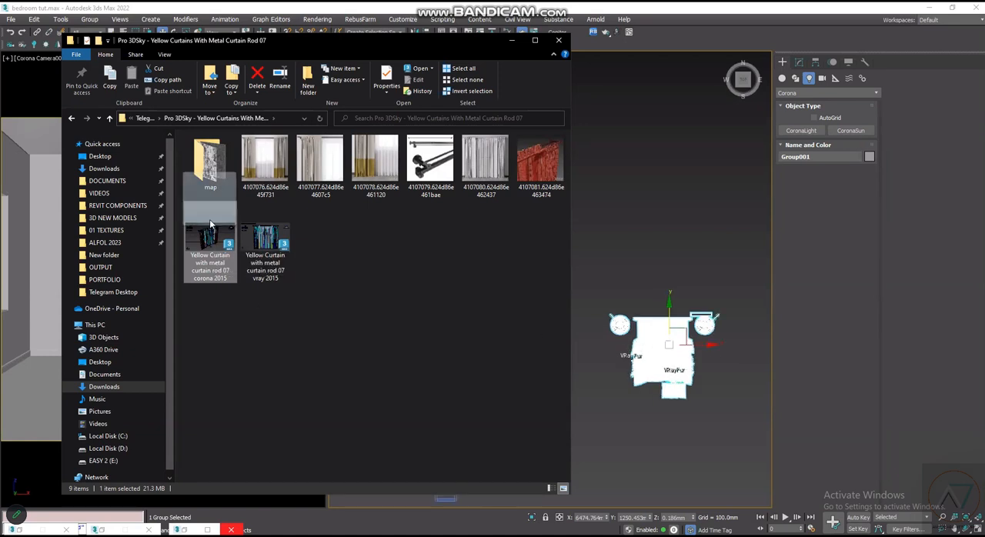
left_click_drag(210, 231, 623, 171)
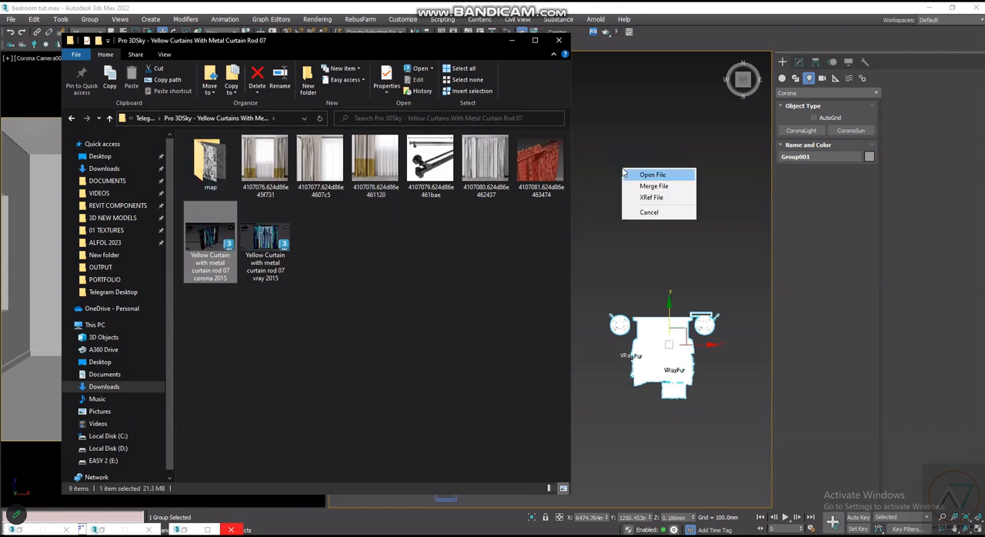
key("Return")
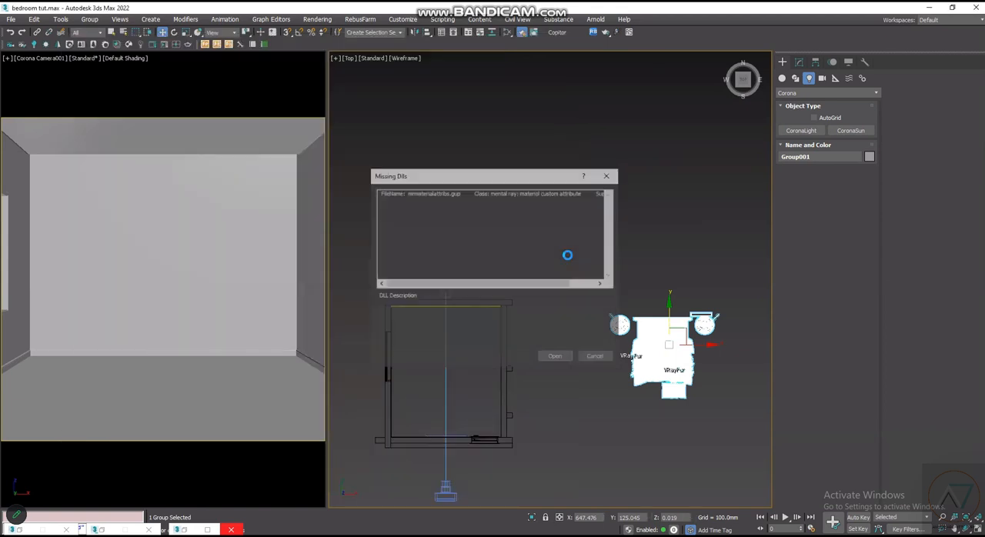
left_click(556, 358)
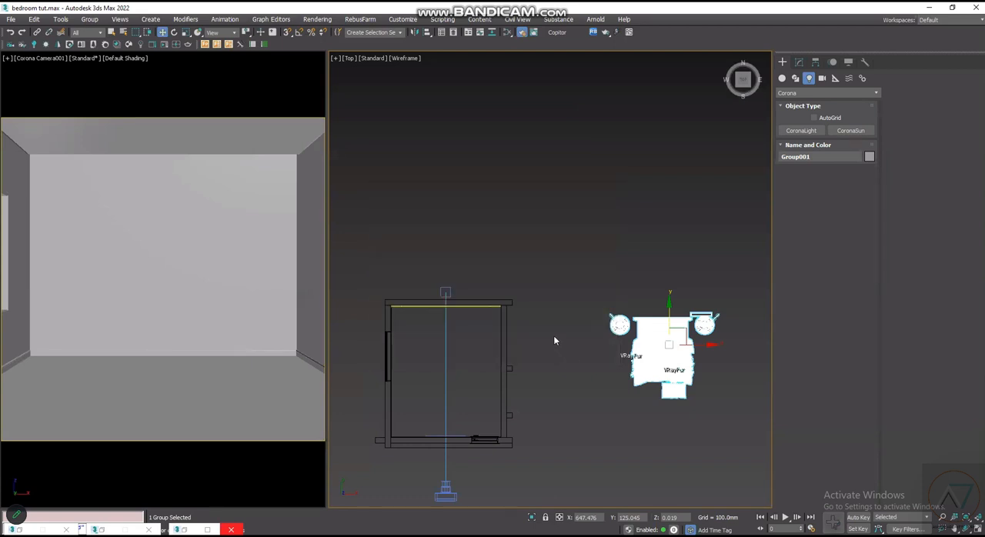
- Place the merged curtain in the Top view outside the room, between its right wall and the bed and slightly below the bed
scroll(582, 394, "down", 2)
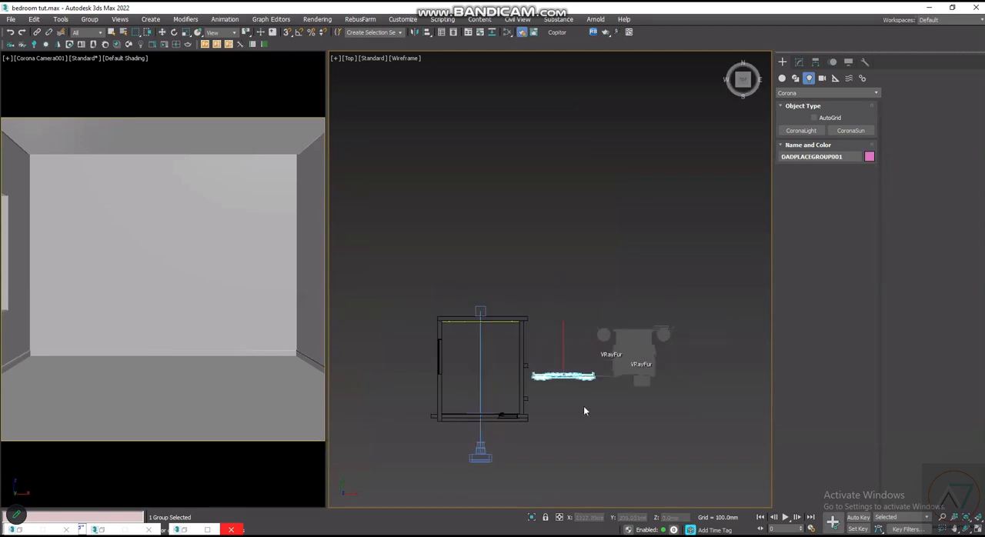
scroll(589, 414, "up", 4)
left_click(598, 444)
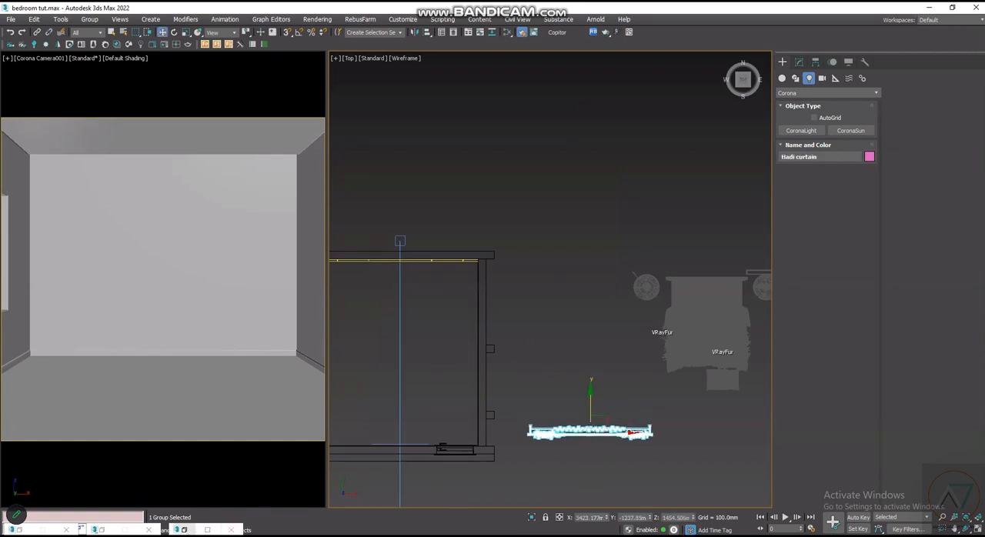
- Merge the Risbyn Lamp Ikea 3ds Max file from its Telegram Desktop folder into the scene
key("alt+Tab")
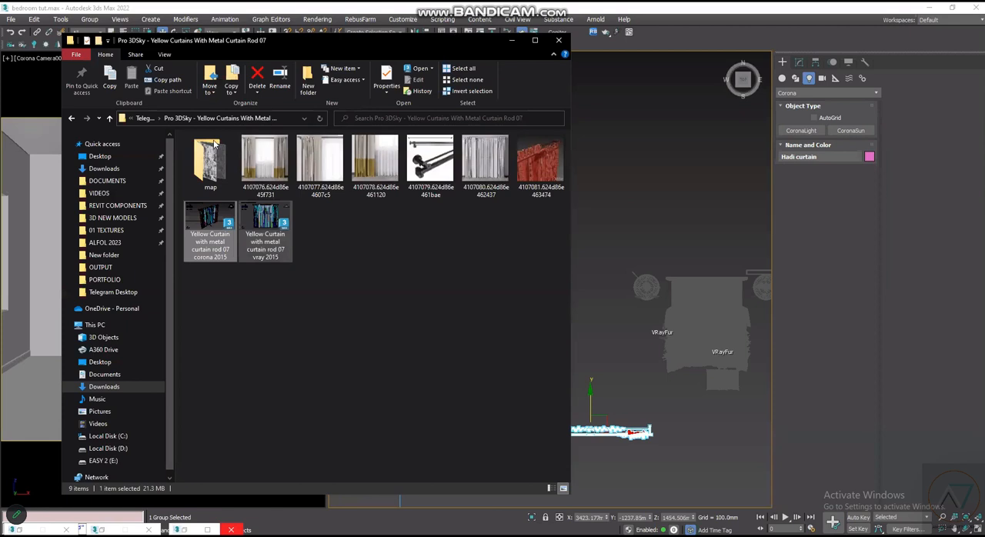
left_click(145, 119)
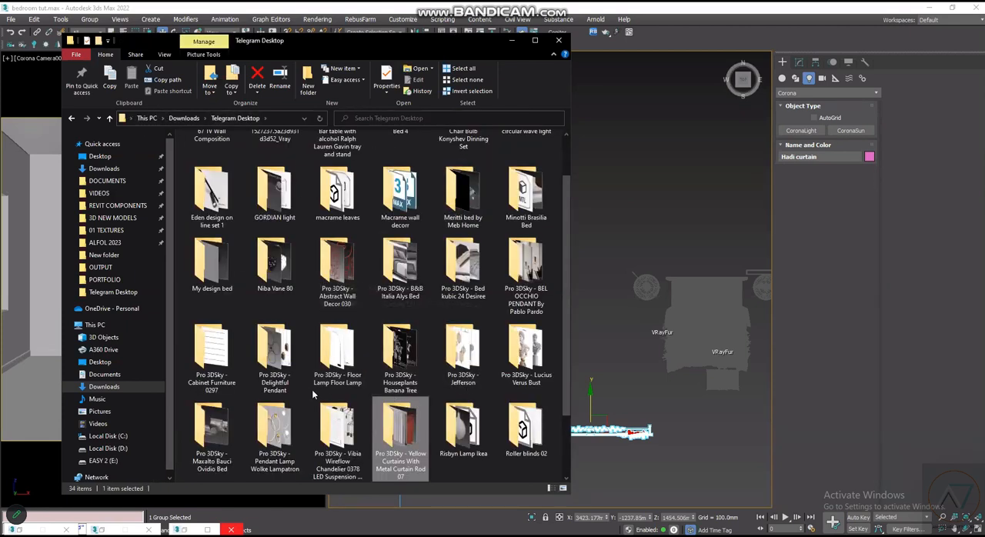
scroll(376, 443, "down", 2)
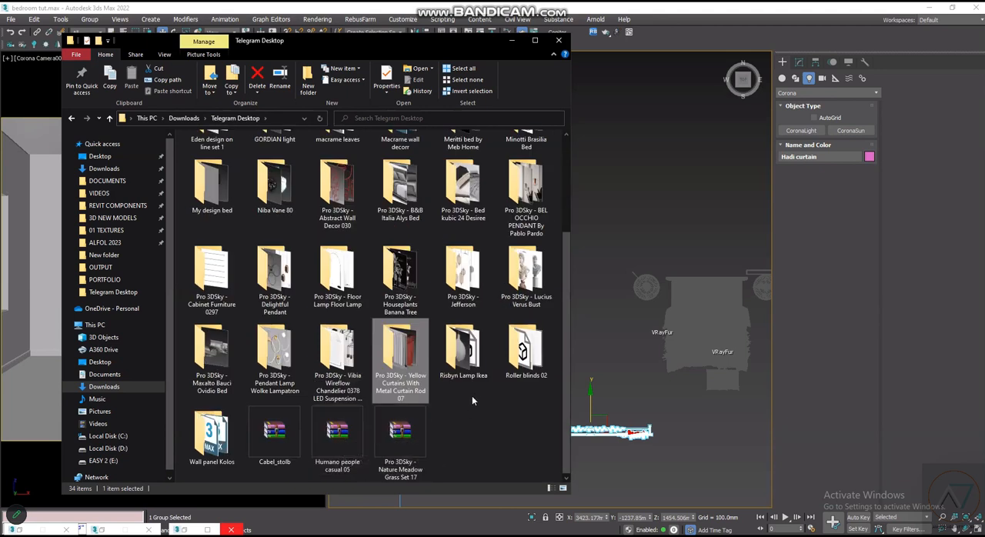
double_click(452, 351)
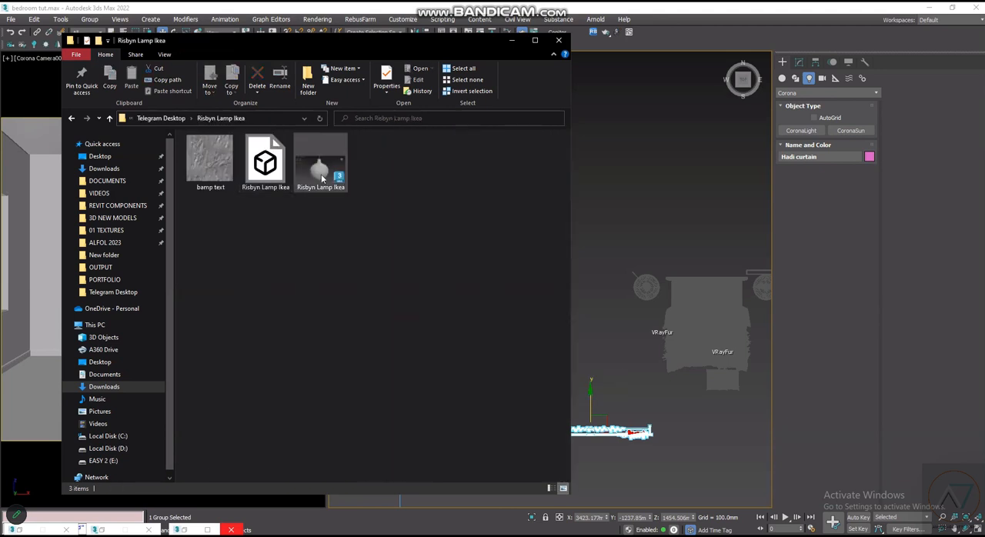
left_click(323, 177)
left_click_drag(321, 163, 644, 256)
left_click(654, 270)
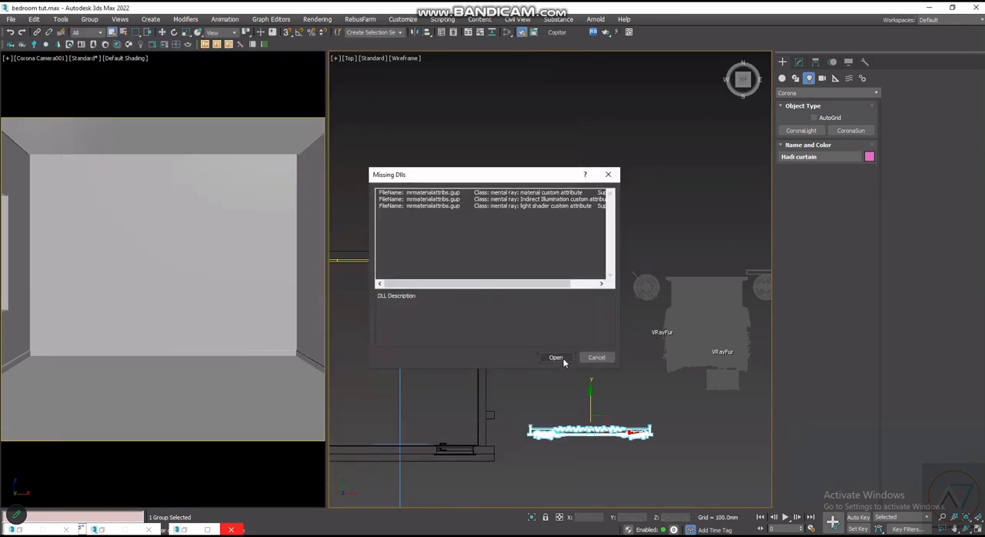
left_click(557, 358)
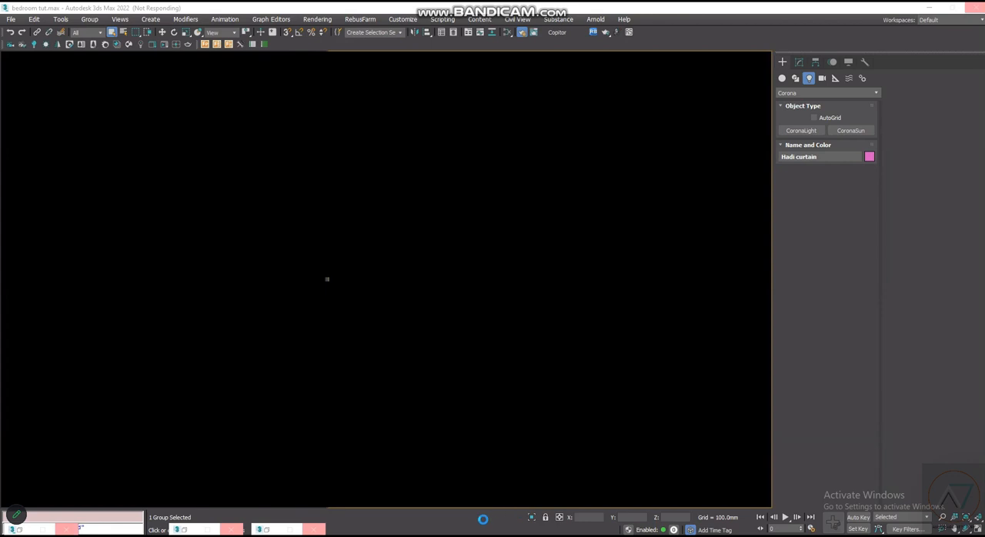
mouse_move(262, 530)
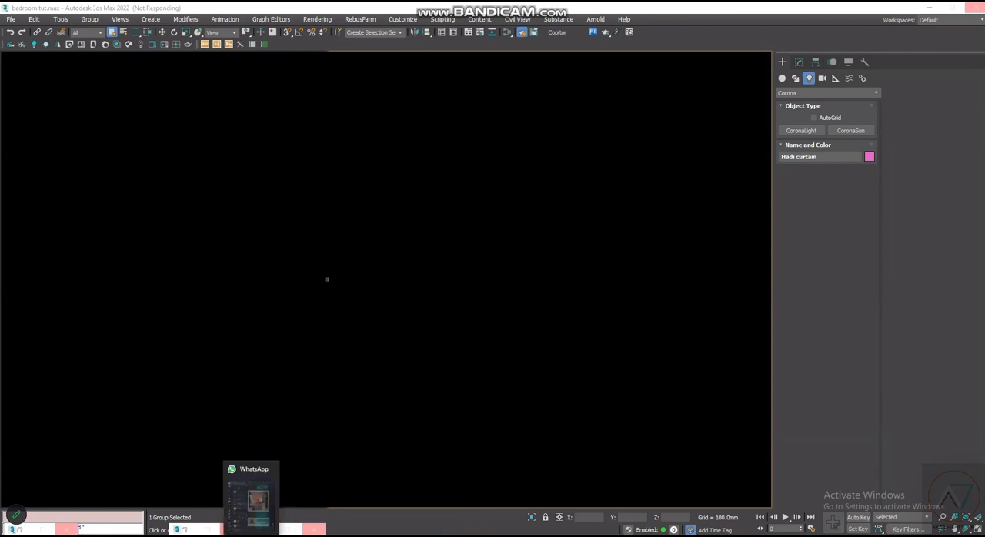
mouse_move(212, 530)
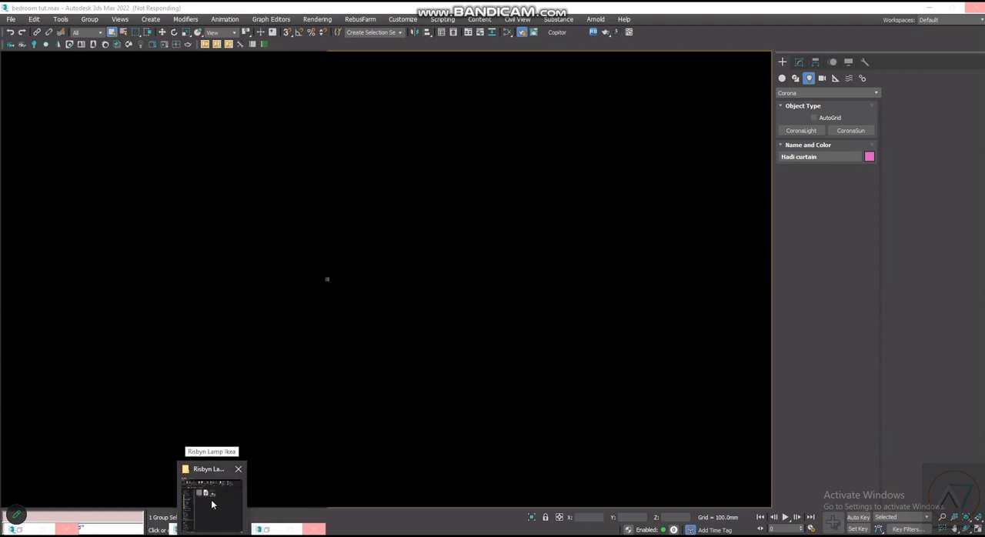
left_click(213, 504)
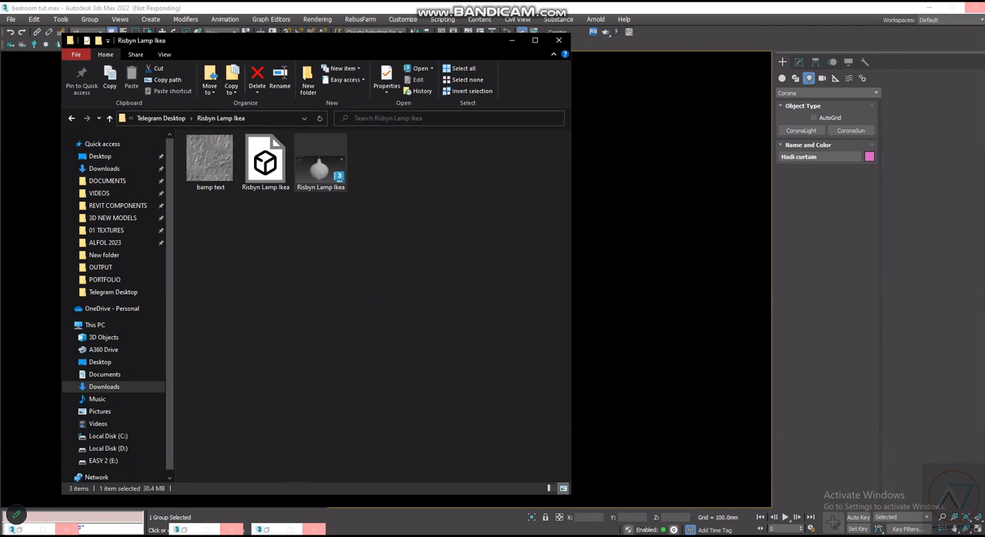
- Switch to Telegram and look through the 3Dline channel and the 3DSMAX LIBRARY group for shared 3D models
mouse_move(235, 529)
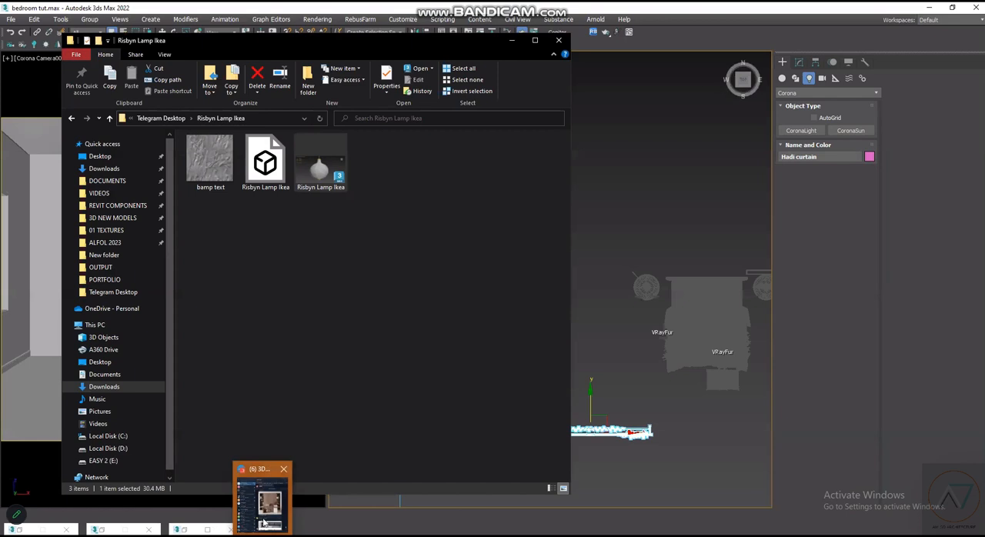
left_click(263, 524)
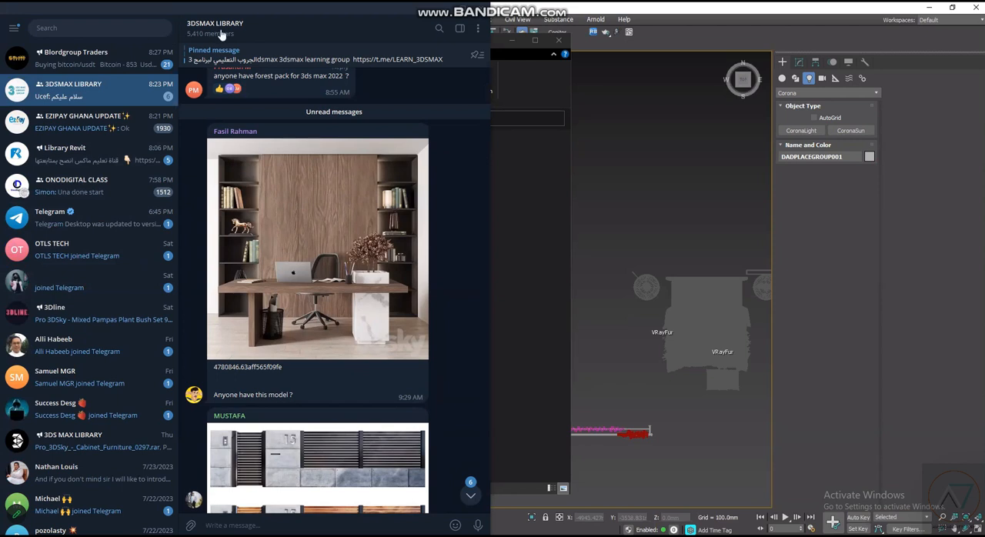
left_click(107, 312)
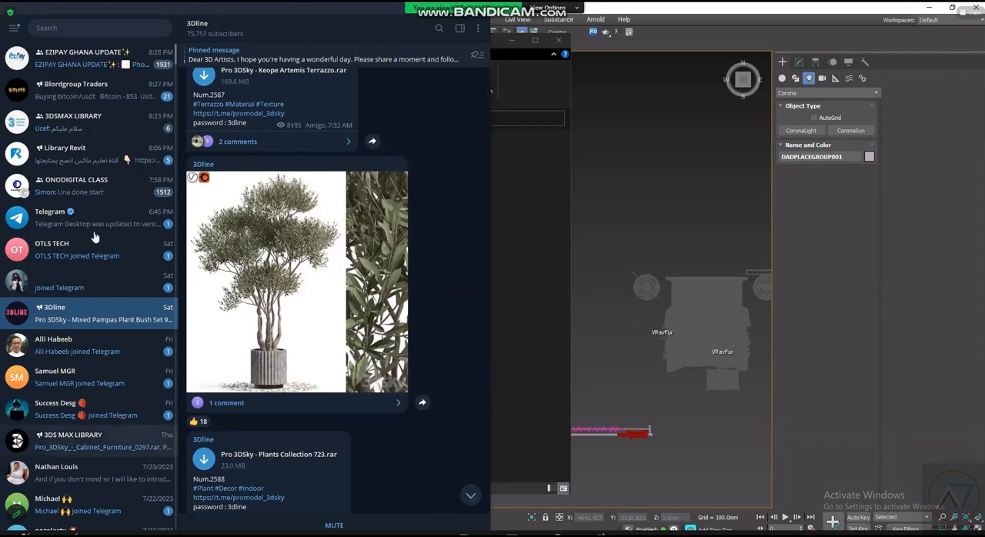
left_click(107, 123)
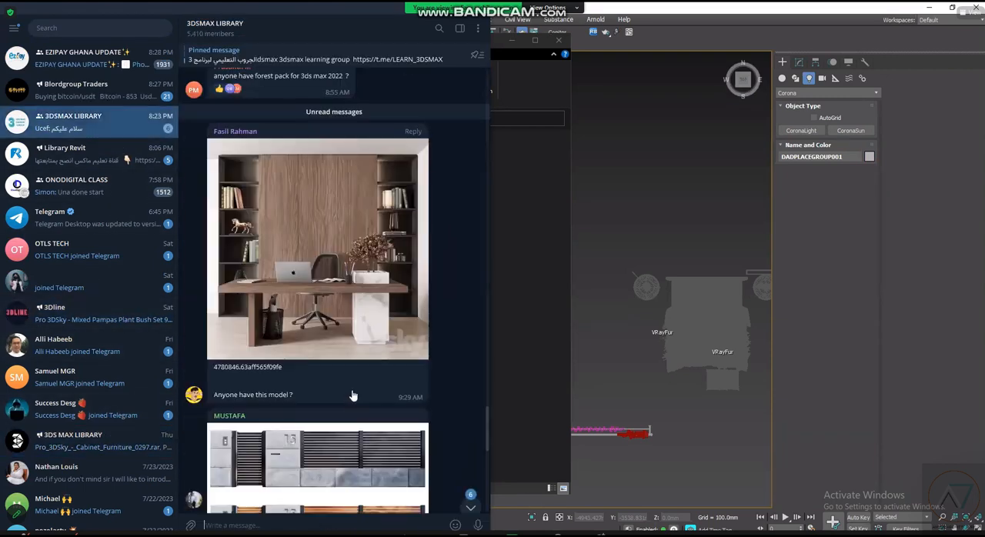
scroll(331, 431, "down", 3)
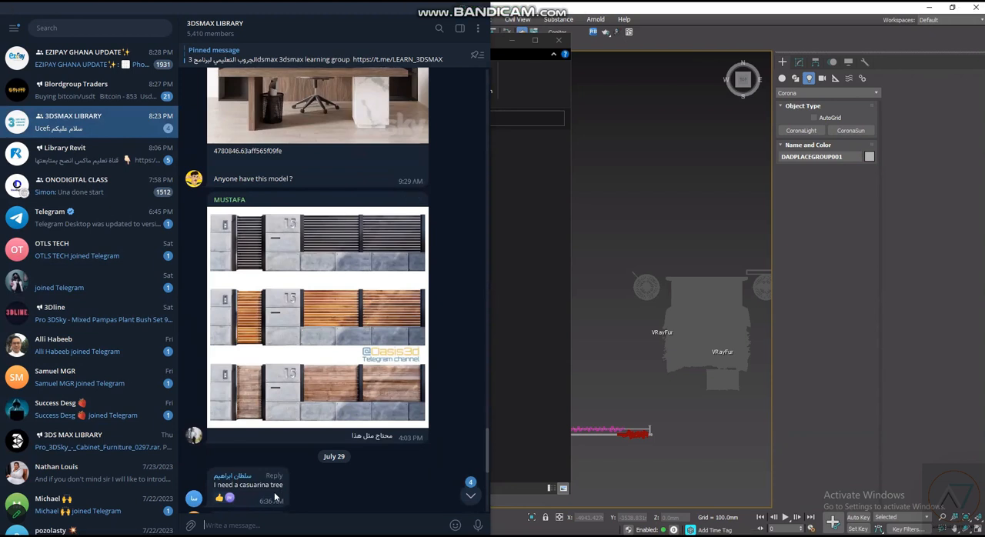
scroll(312, 450, "down", 3)
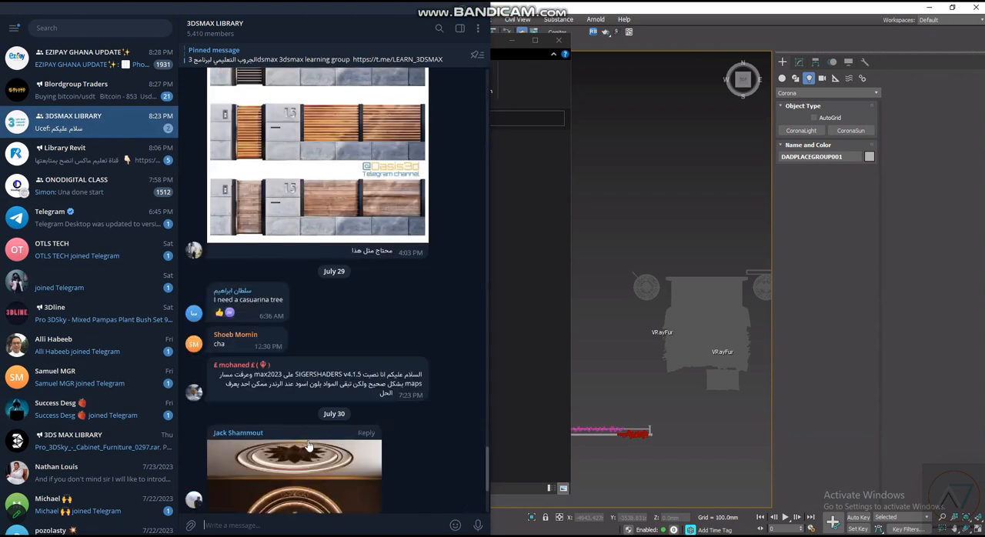
scroll(370, 354, "down", 3)
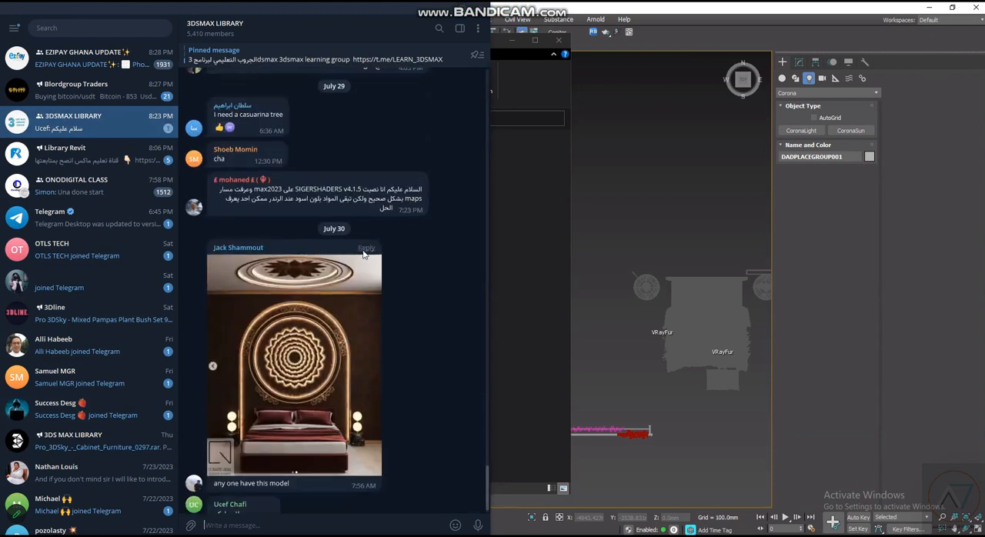
scroll(364, 254, "up", 1)
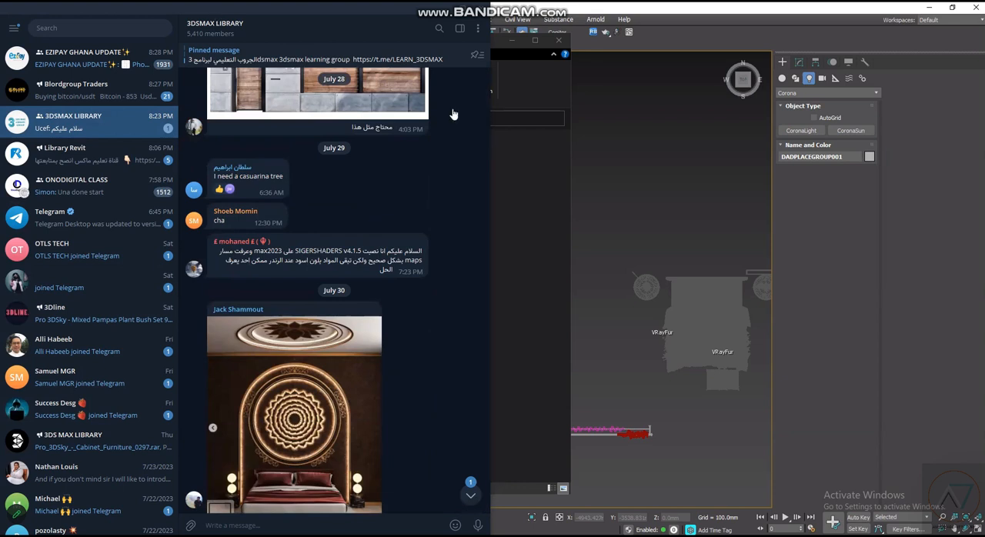
- Return from Telegram to the scene and place the merged Risbyn lamp in the Top view just outside the bed's left side
left_click_drag(445, 7, 458, 74)
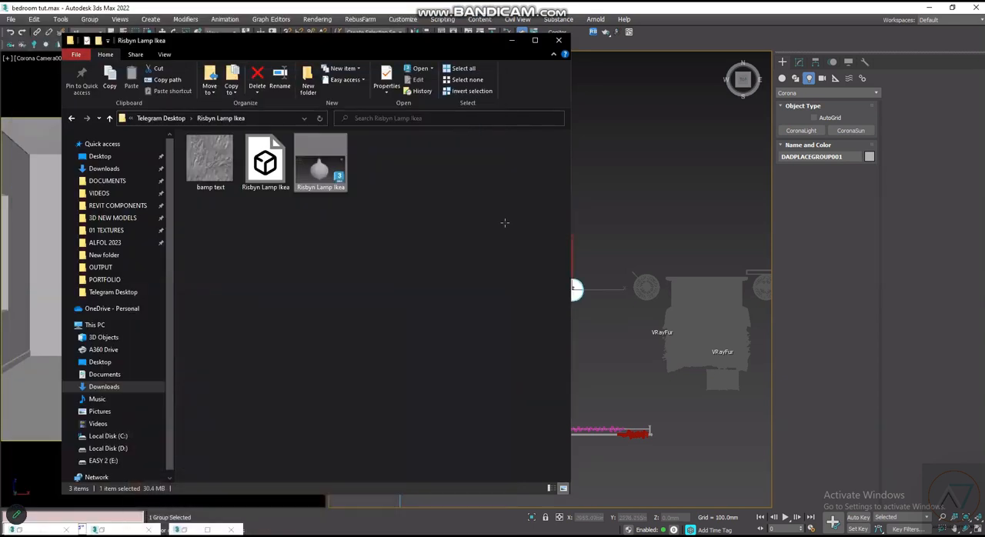
left_click(631, 324)
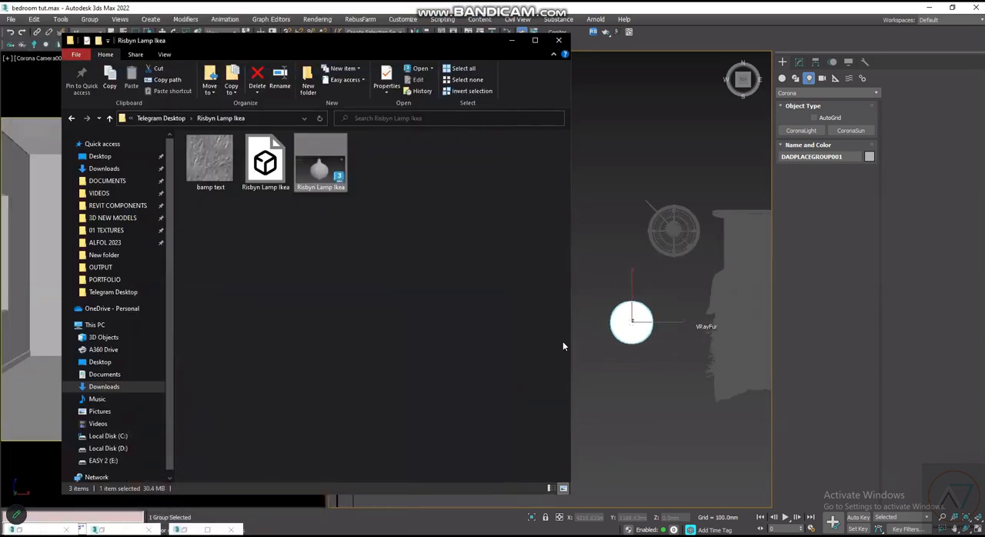
scroll(547, 317, "down", 5)
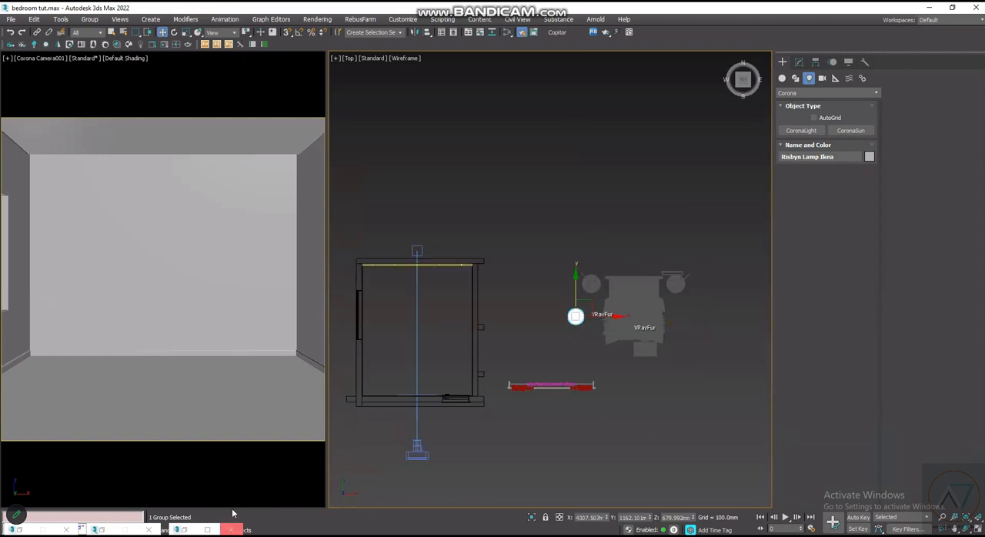
- Browse to the 1 CARPETS folder in the 3D NEW MODELS library and check the contents of KNITTING RUG
left_click(233, 534)
left_click(162, 118)
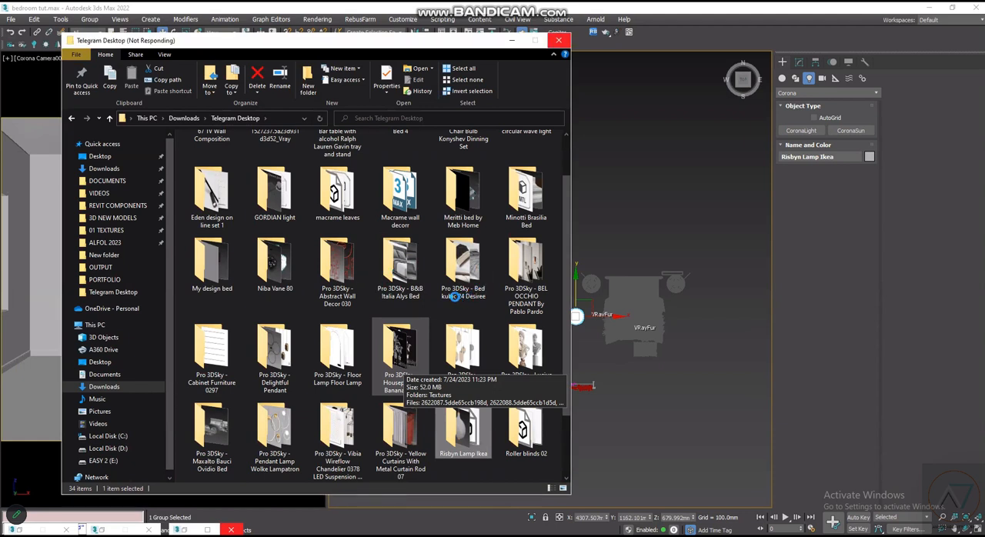
scroll(453, 291, "up", 2)
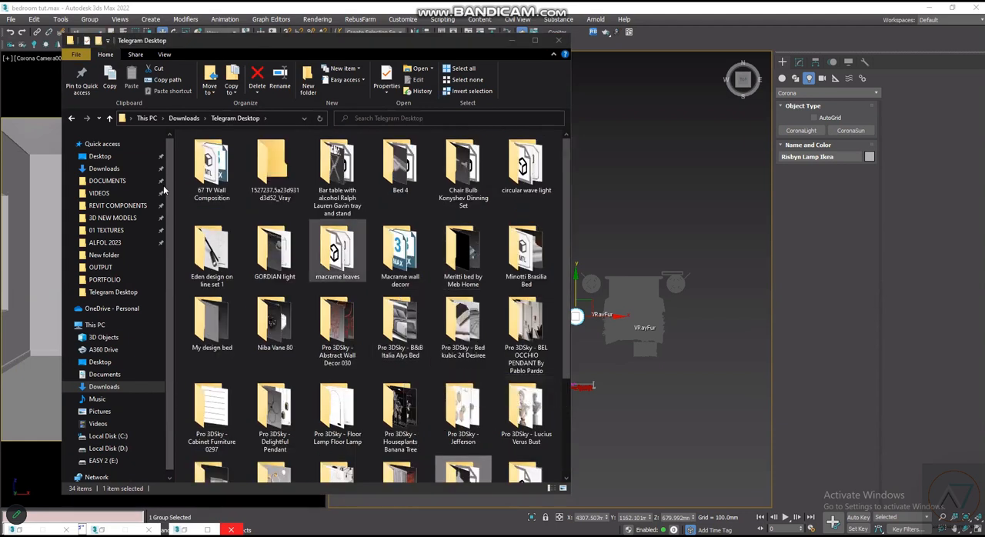
left_click(135, 220)
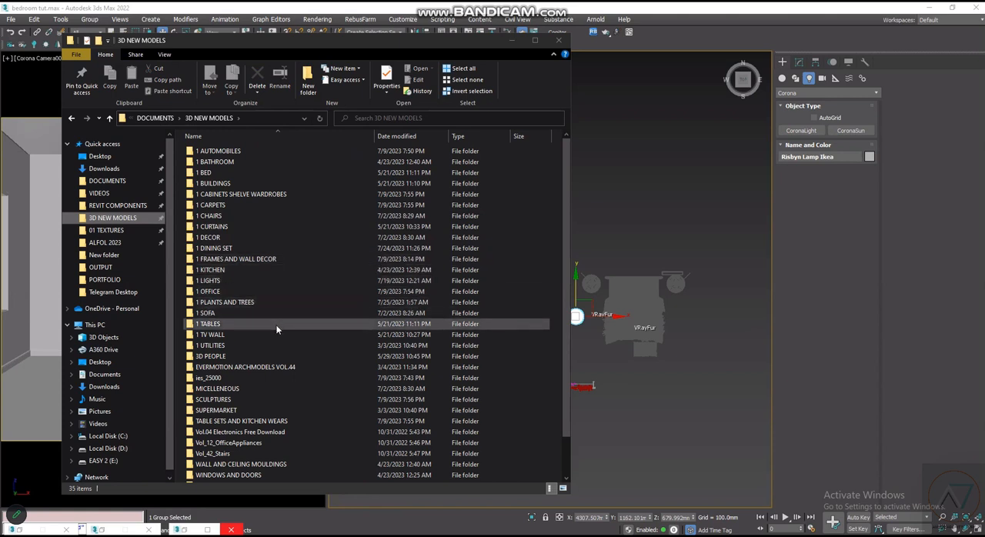
double_click(320, 205)
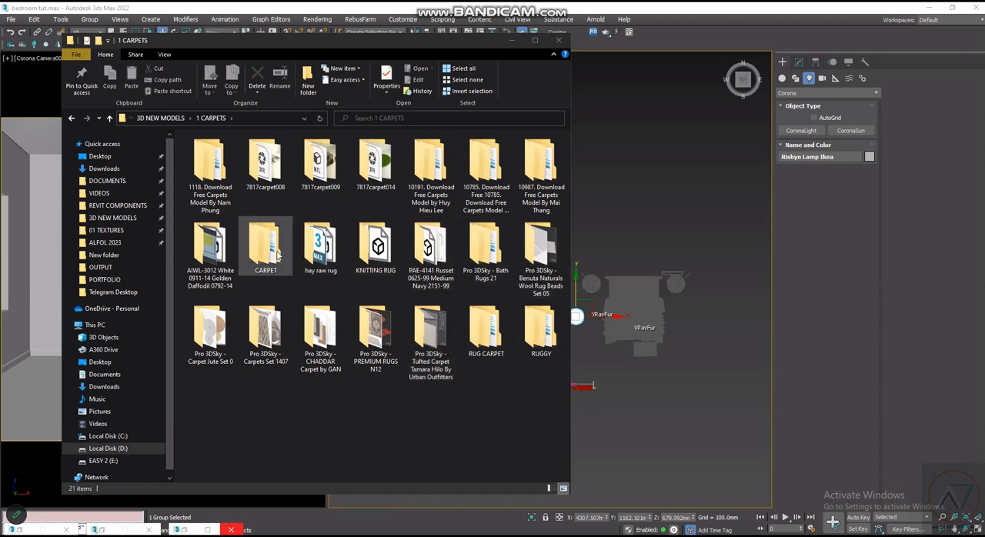
double_click(378, 244)
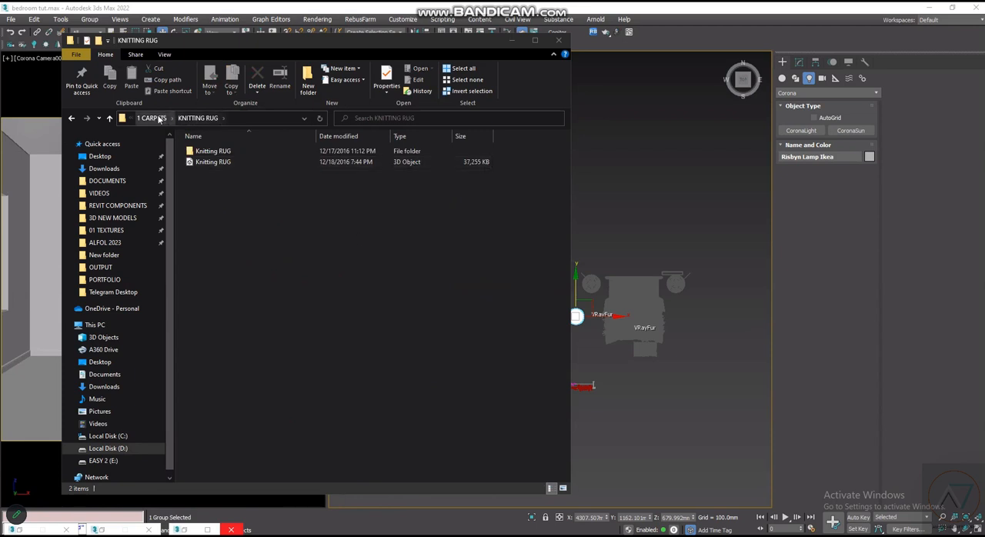
key("alt+Left")
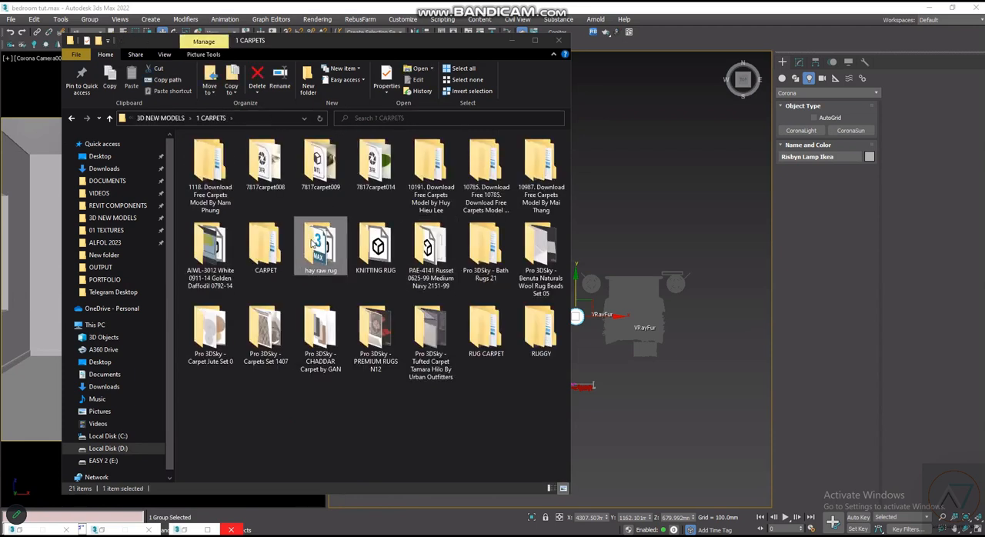
- Merge the hay raw rug 2014 file into the scene and place the rug in the Top view outside the room, above the bed
double_click(322, 243)
left_click(276, 179)
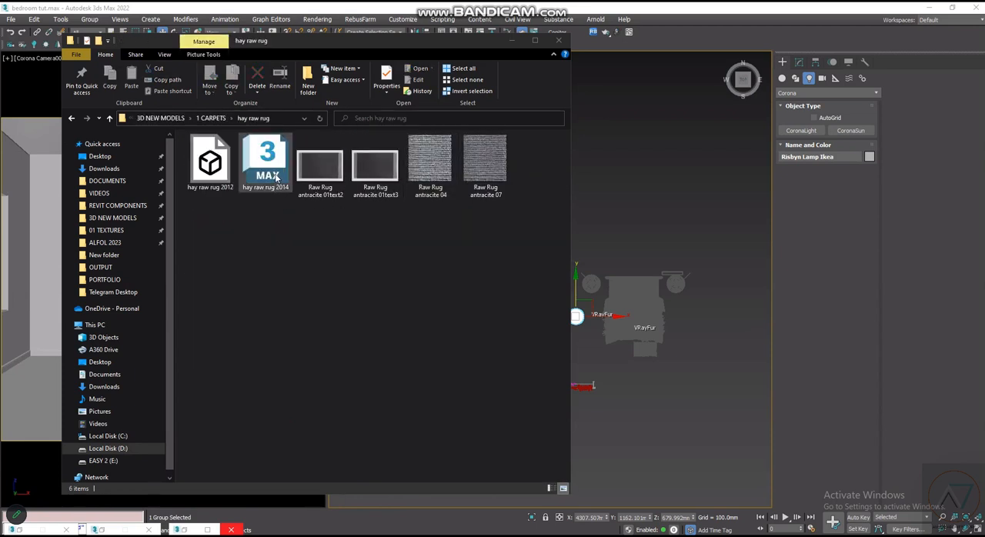
left_click_drag(267, 162, 620, 199)
left_click(627, 220)
left_click(558, 355)
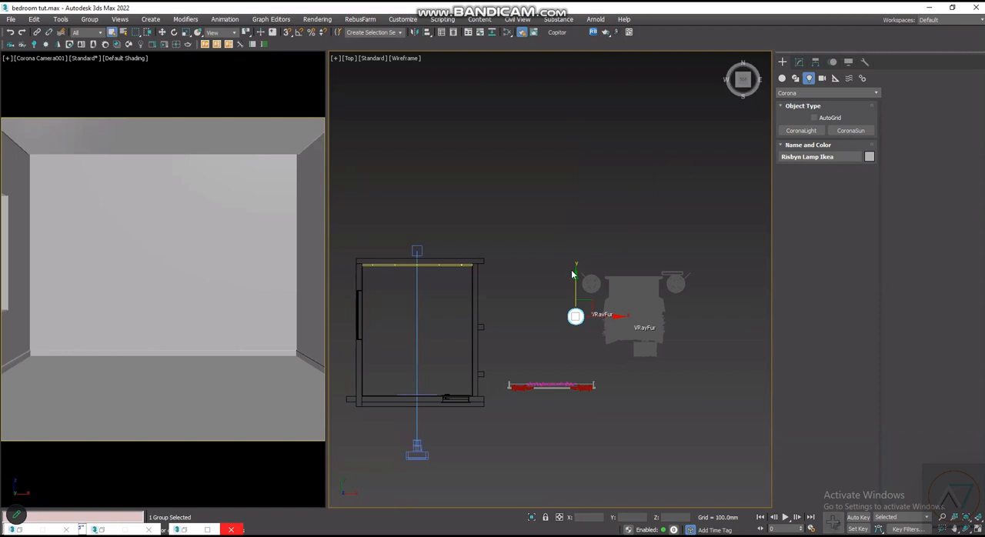
scroll(569, 287, "up", 2)
left_click(562, 174)
- Open the Pro 3DSky - Picture Frames Set 25 folder from 1 FRAMES AND WALL DECOR in the 3D NEW MODELS library
left_click(207, 529)
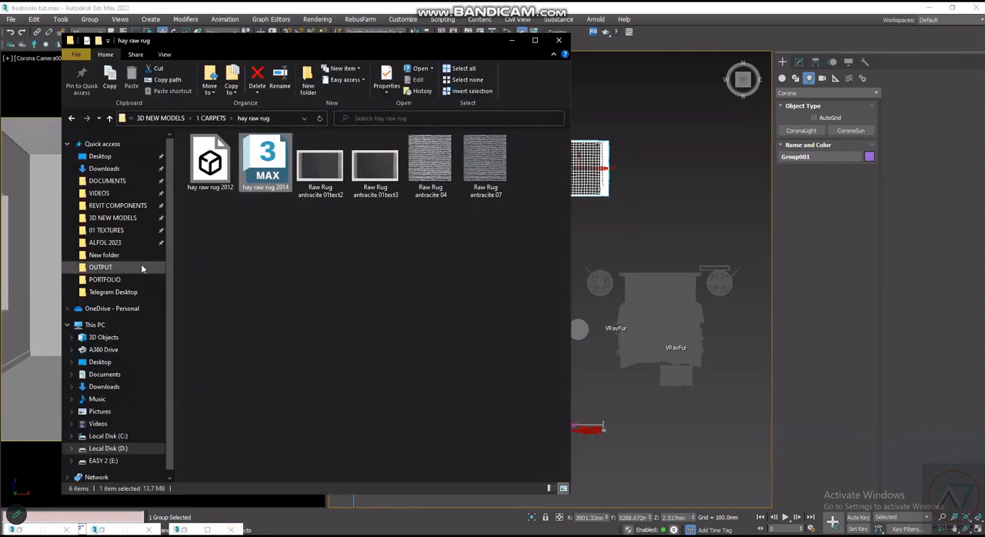
left_click(210, 118)
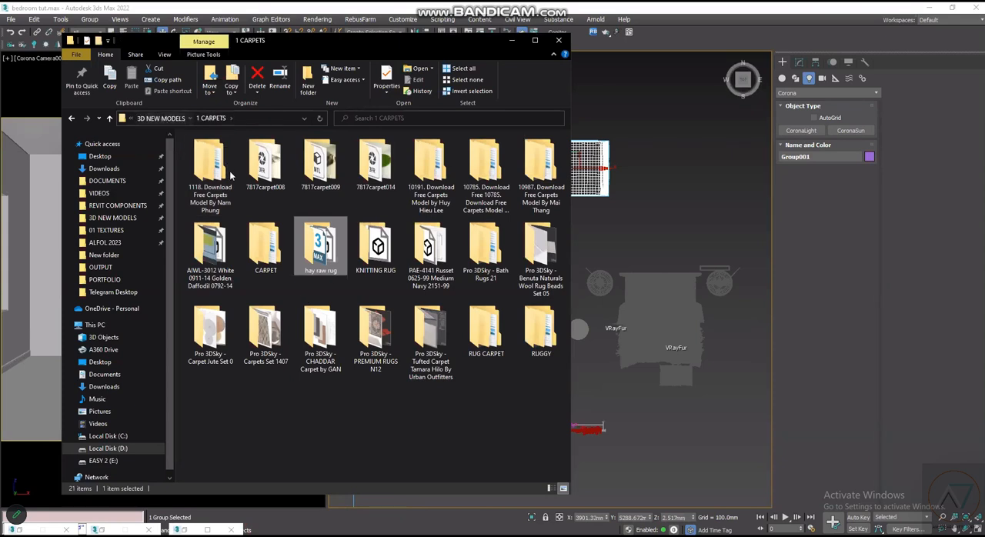
left_click(162, 118)
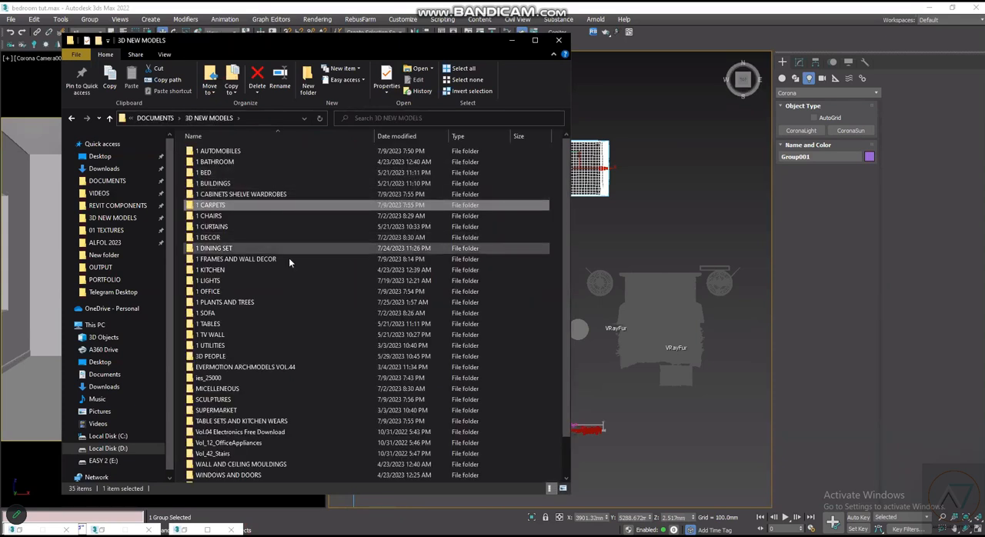
double_click(289, 259)
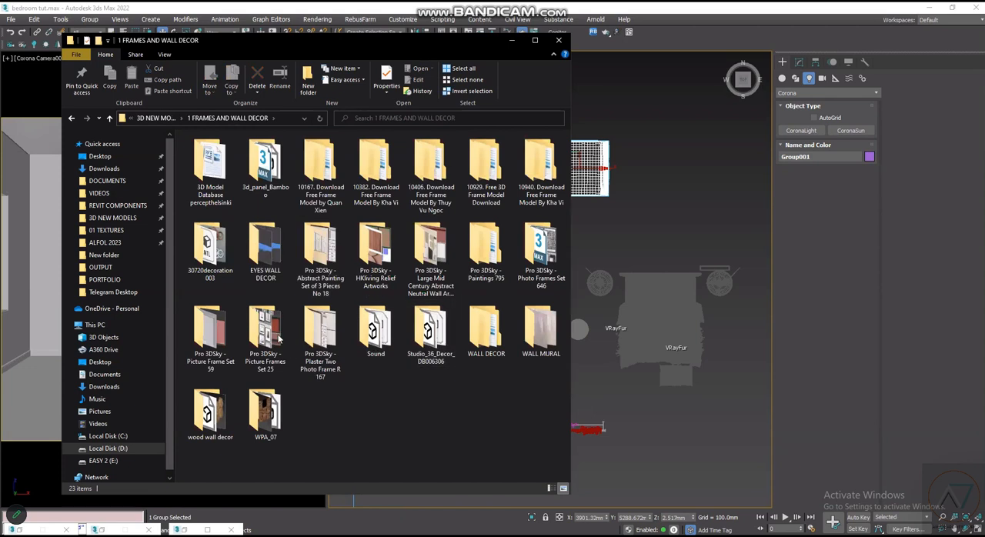
left_click(279, 339)
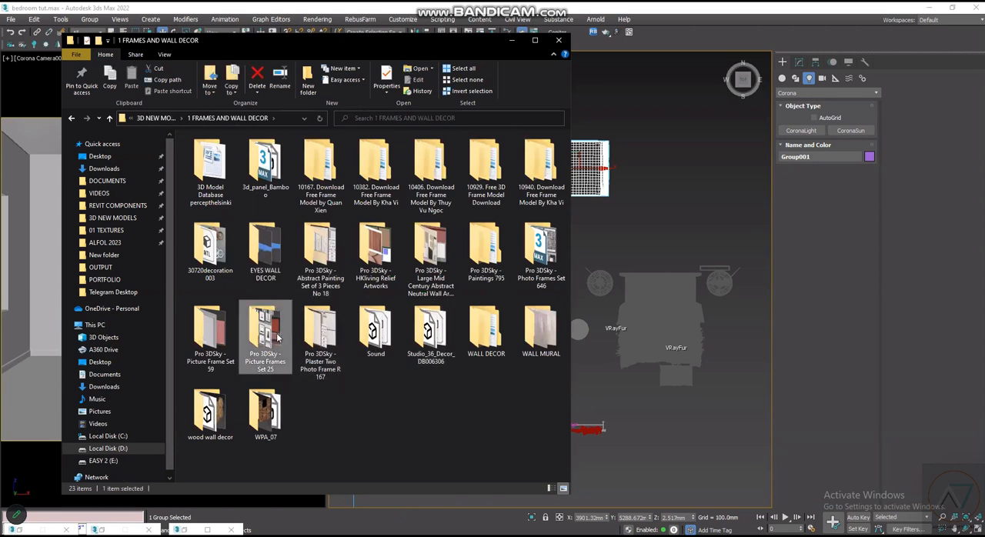
double_click(283, 371)
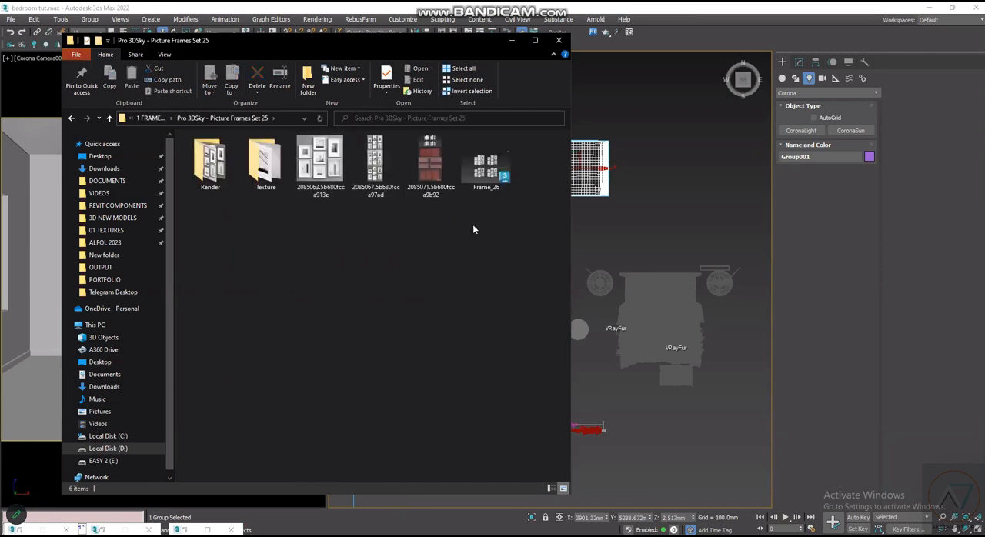
- Merge the Frame_26 file into the scene, place the picture frames in the Top view below the curtain and bed, and deselect them
left_click(491, 181)
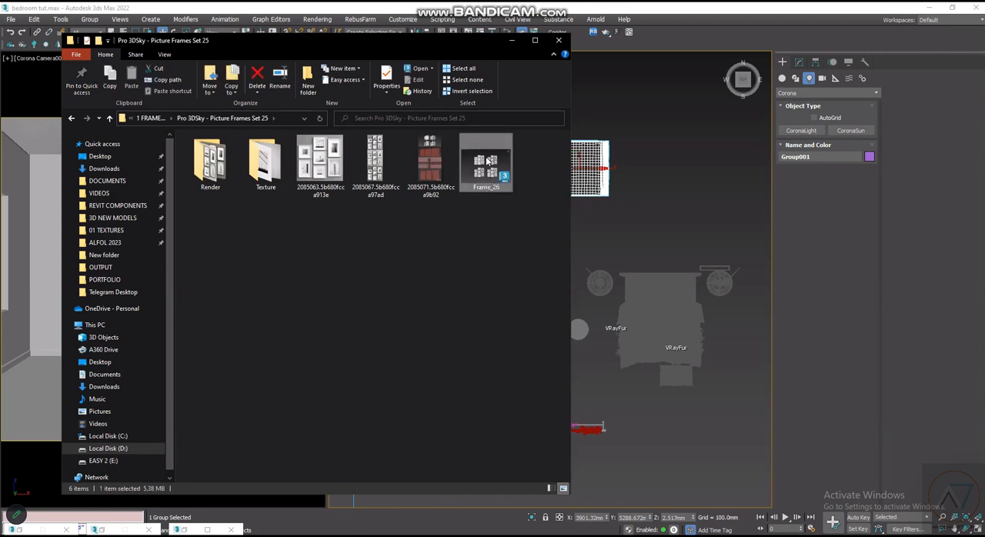
left_click_drag(489, 159, 709, 481)
left_click(731, 491)
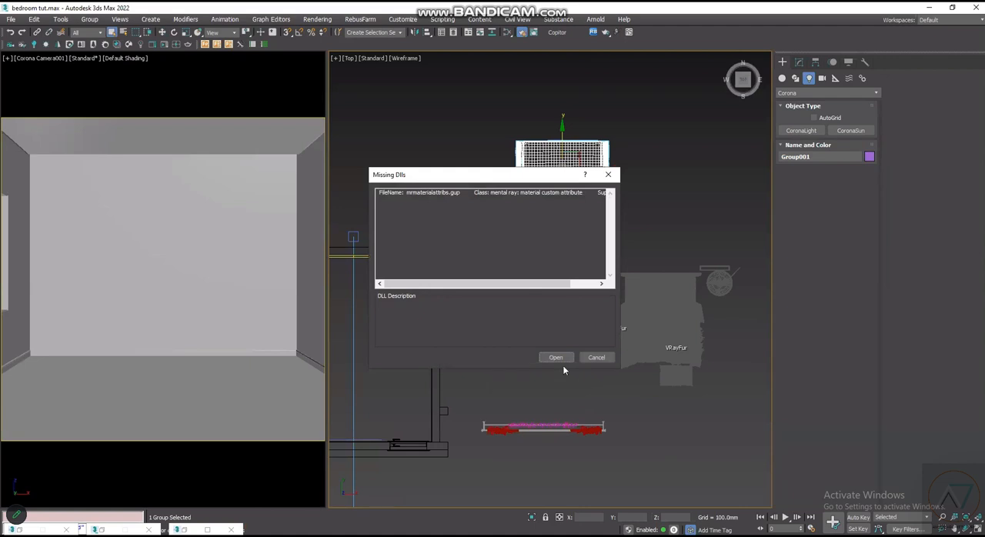
left_click(564, 360)
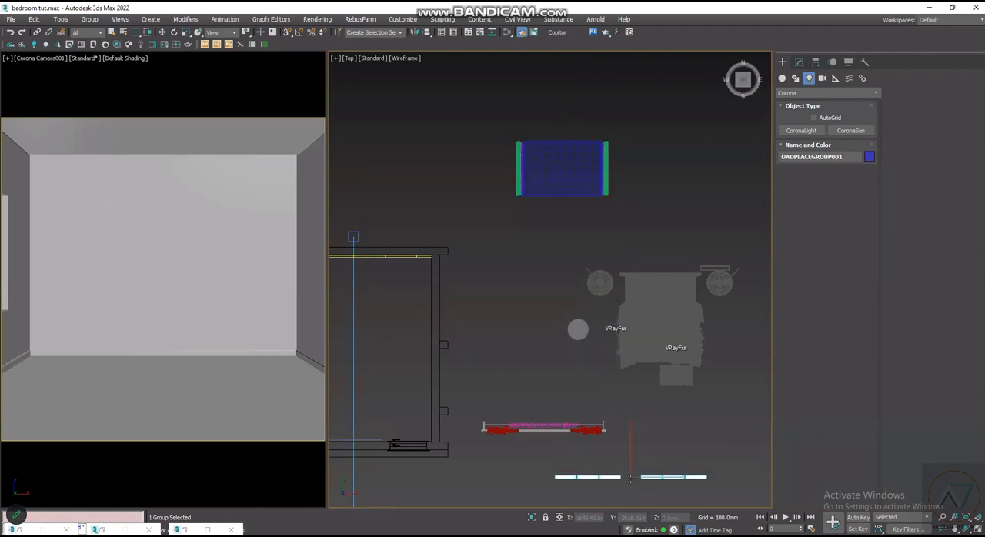
left_click(635, 477)
scroll(578, 359, "down", 5)
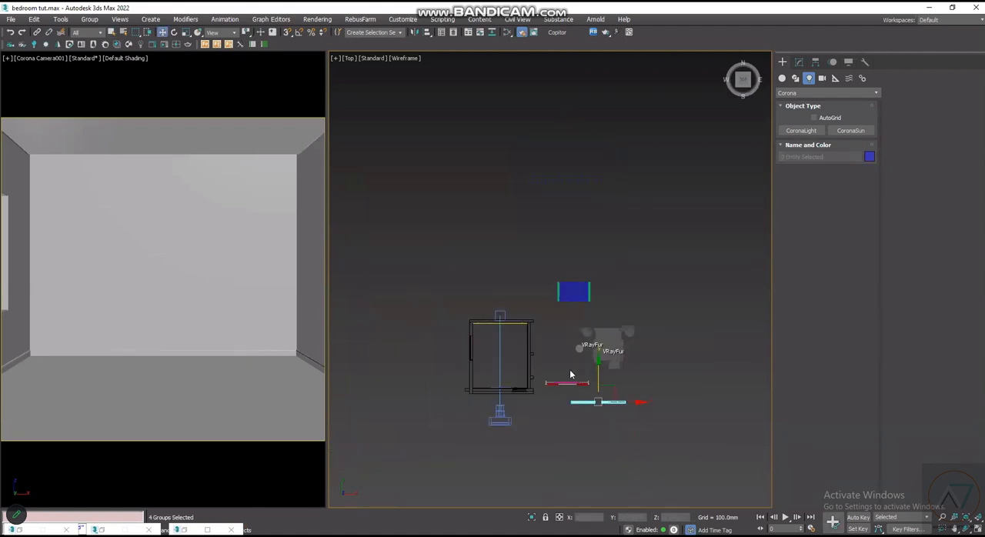
scroll(569, 370, "up", 3)
scroll(654, 324, "up", 3)
scroll(500, 377, "down", 4)
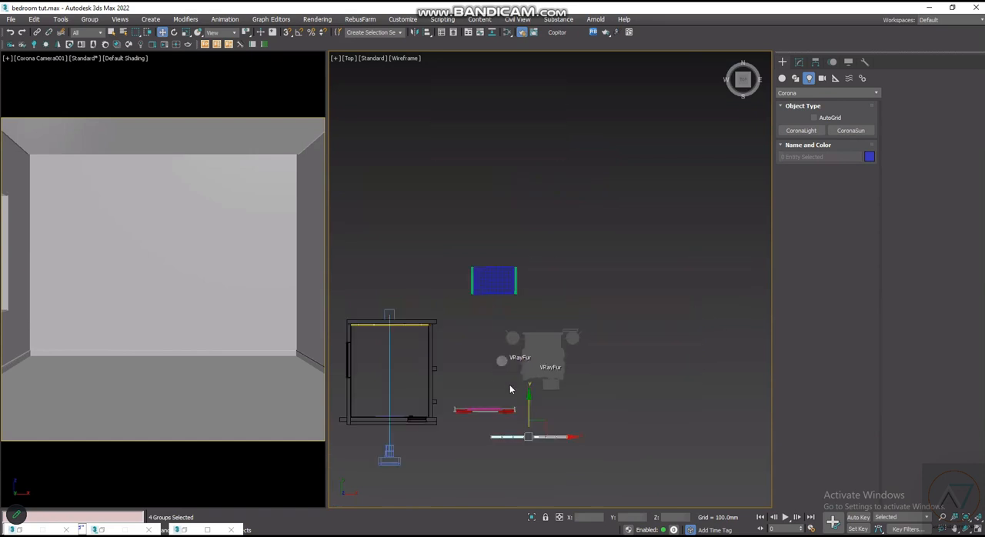
scroll(585, 420, "up", 2)
left_click(675, 439)
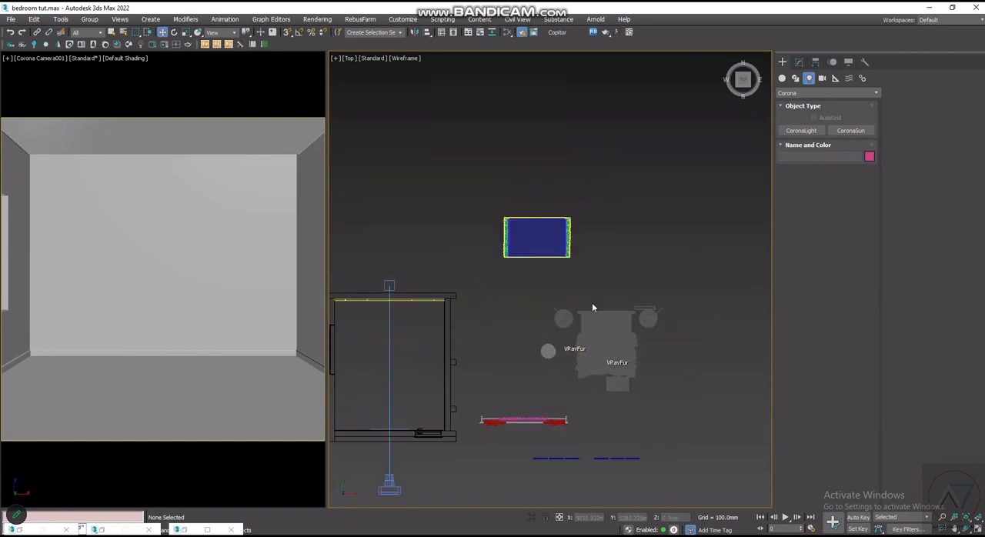
- Change the Top viewport to an angled Perspective view of the merged furniture and display it with Default Shading
scroll(599, 338, "down", 3)
key("p")
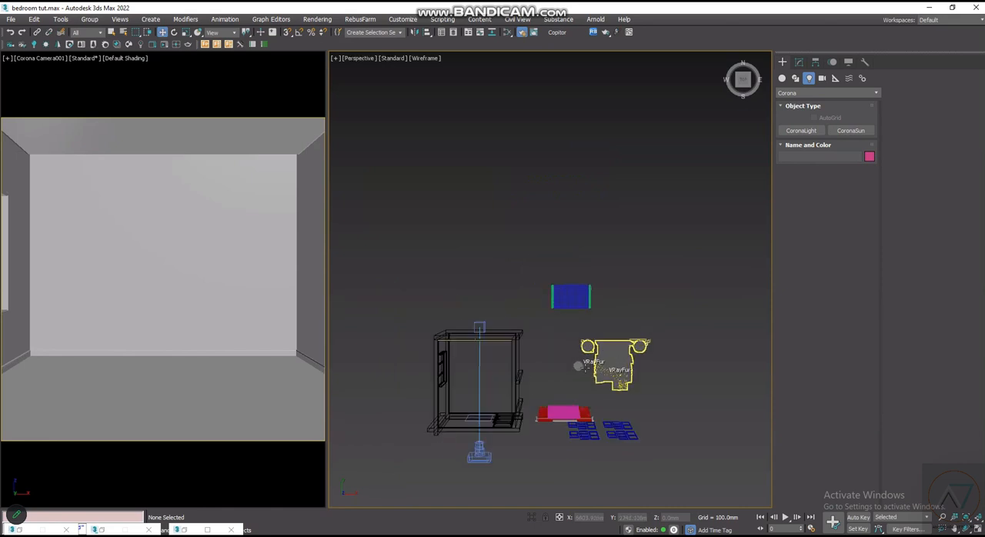
scroll(591, 371, "up", 2)
scroll(584, 354, "up", 2)
scroll(583, 356, "down", 5)
mouse_move(581, 359)
middle_mouse_down("alt")
mouse_move(556, 254)
mouse_move(594, 360)
middle_mouse_up("alt")
scroll(556, 255, "up", 4)
scroll(595, 361, "up", 2)
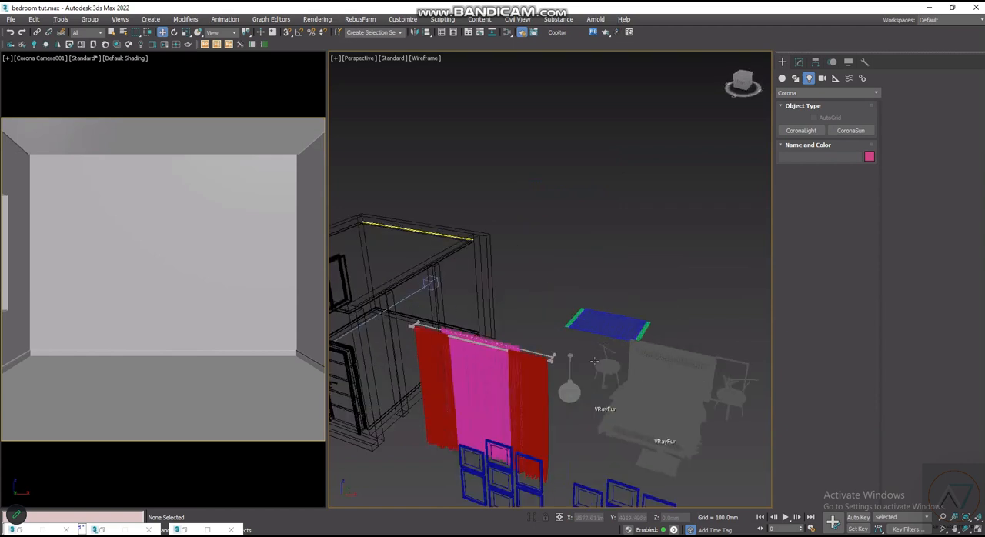
key("F3")
- Examine the merged picture frames and curtain up close in the Perspective view, and return to the Picture Frames Set 25 folder
scroll(517, 379, "up", 2)
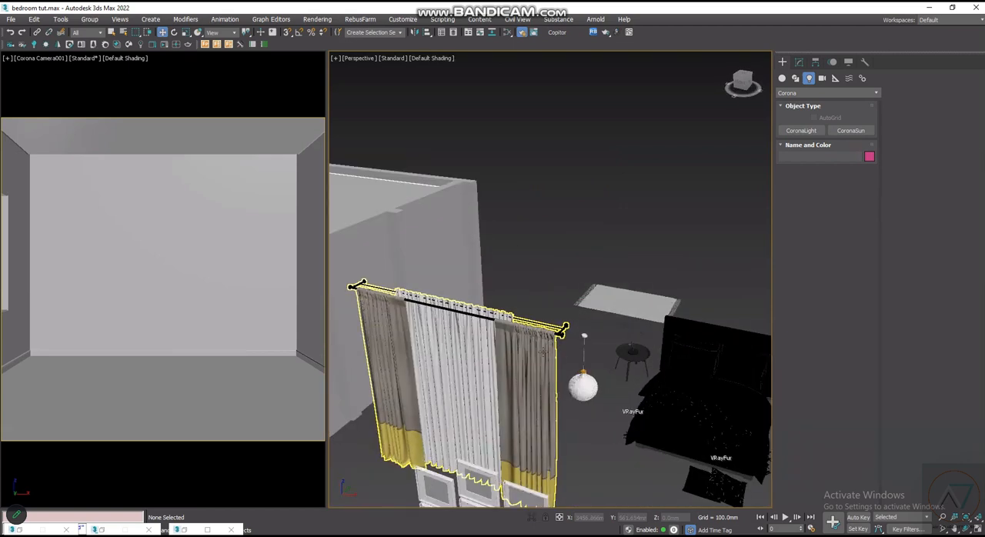
scroll(549, 435, "up", 2)
scroll(549, 436, "down", 5)
scroll(549, 436, "up", 3)
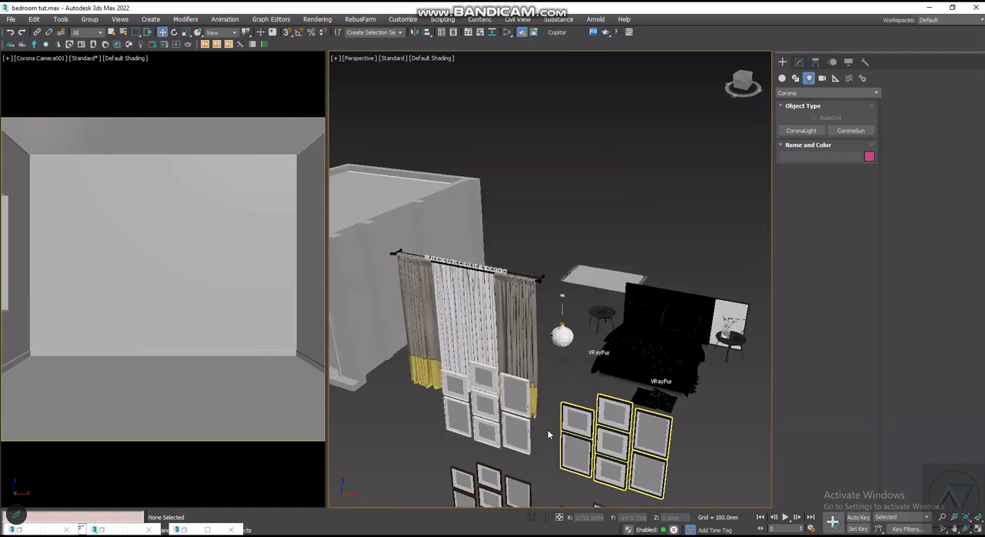
scroll(505, 414, "up", 2)
scroll(388, 288, "up", 3)
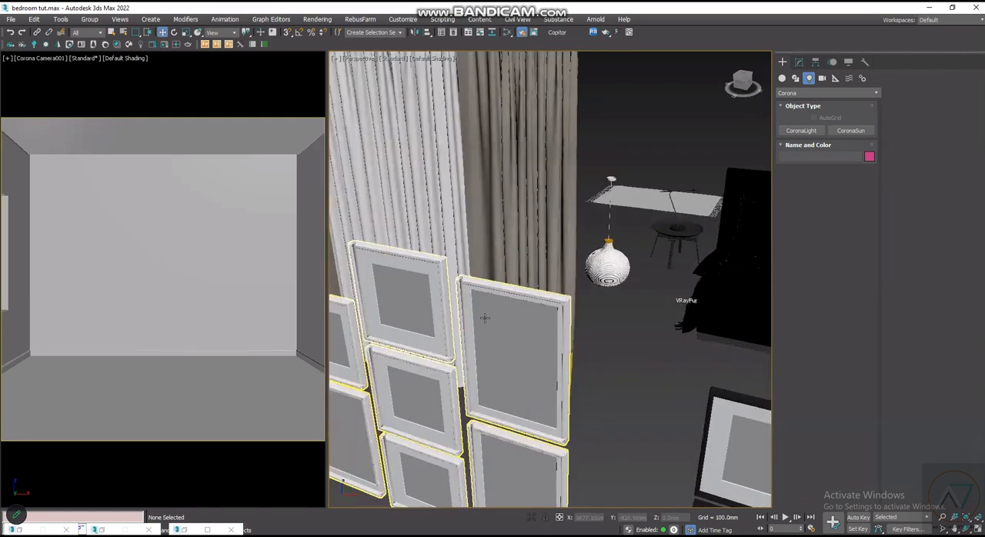
scroll(584, 311, "up", 2)
scroll(585, 310, "down", 4)
scroll(582, 280, "up", 3)
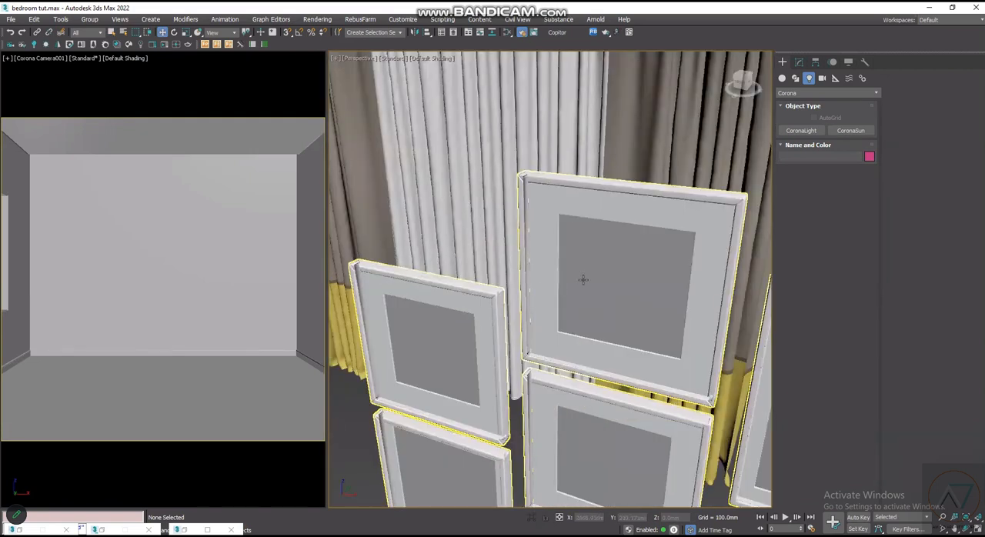
scroll(663, 235, "down", 3)
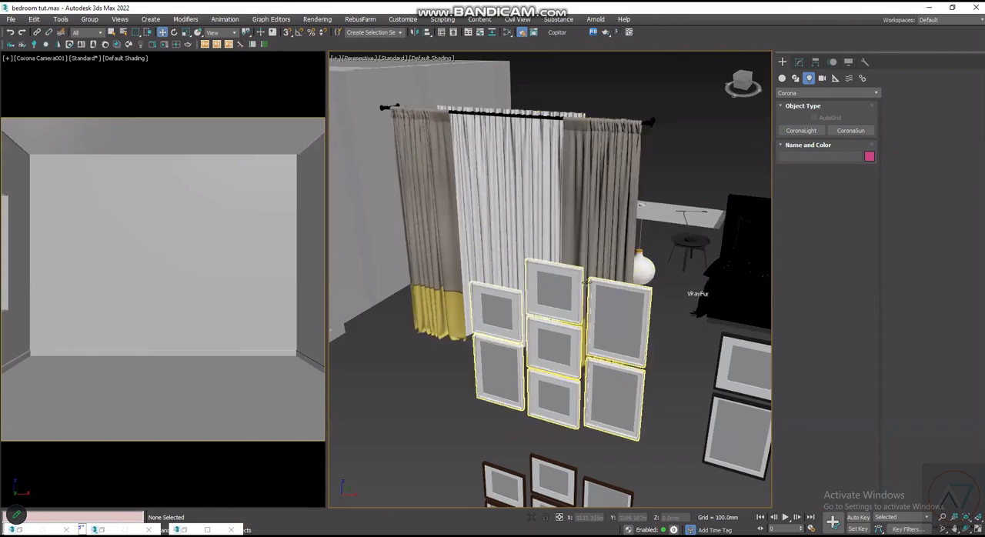
scroll(446, 383, "up", 2)
scroll(445, 385, "down", 5)
scroll(456, 402, "up", 3)
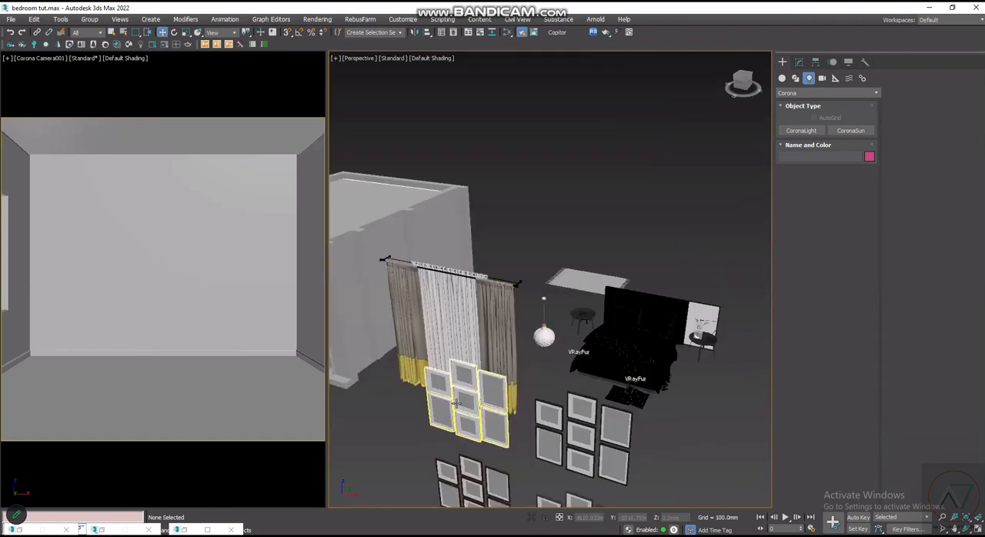
scroll(463, 398, "up", 2)
left_click(399, 276)
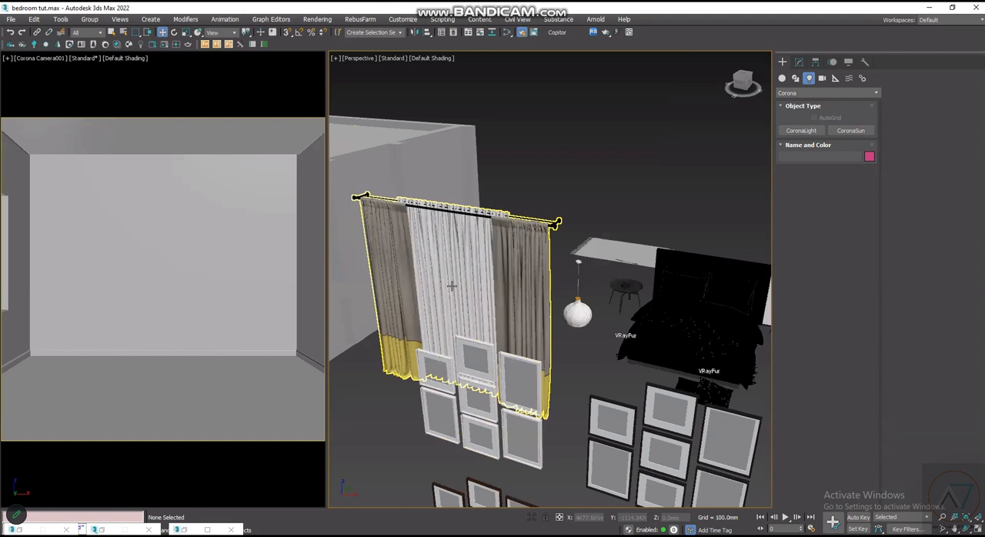
scroll(524, 336, "up", 4)
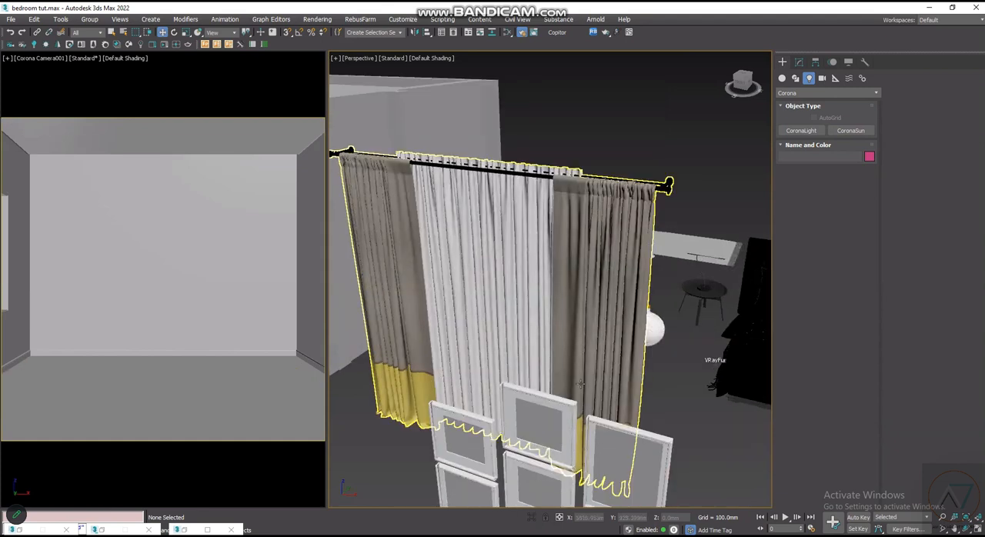
scroll(574, 391, "down", 4)
scroll(565, 333, "up", 7)
scroll(588, 335, "down", 2)
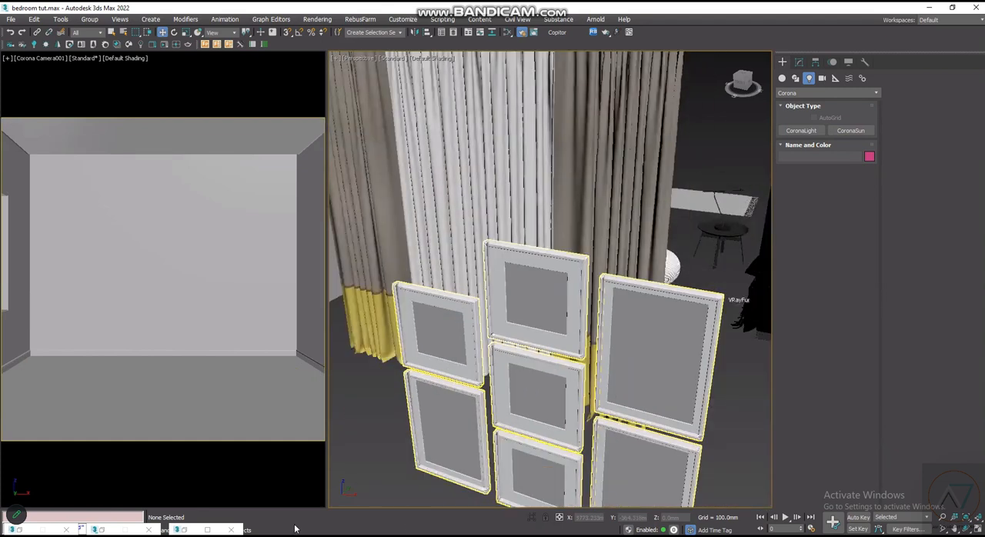
scroll(532, 296, "down", 3)
key("alt+Tab")
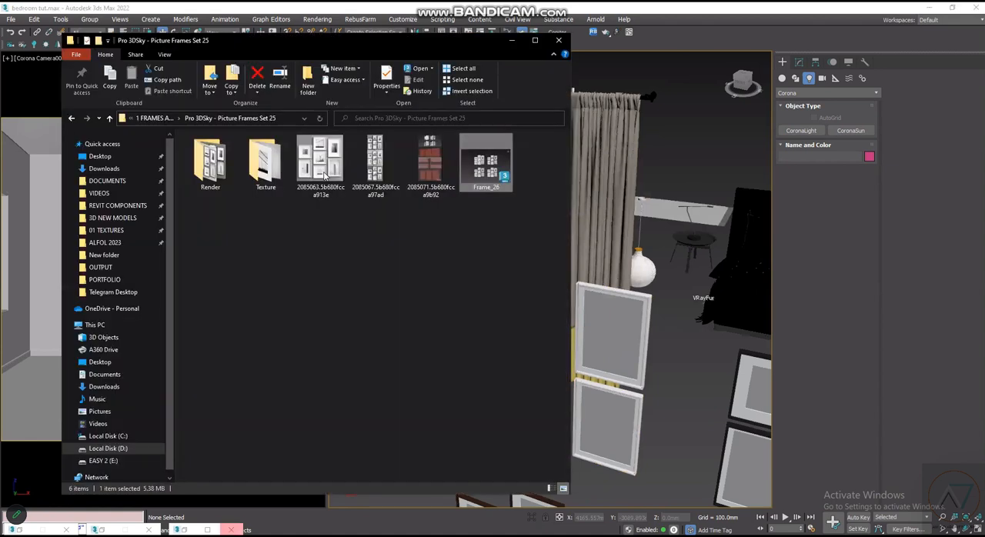
- Examine the preview image of the white picture frame set and compare it with the merged frames in the Perspective view
double_click(329, 173)
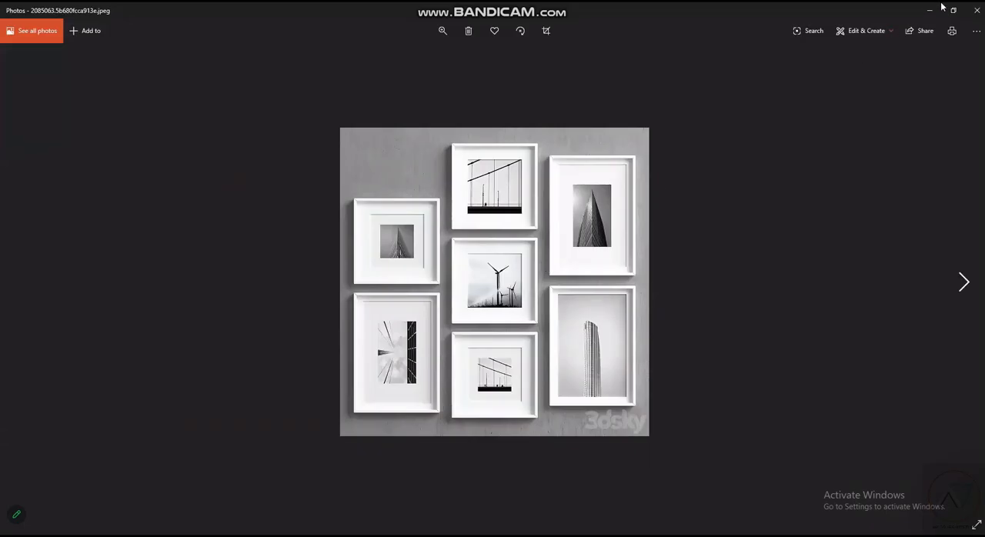
left_click(976, 11)
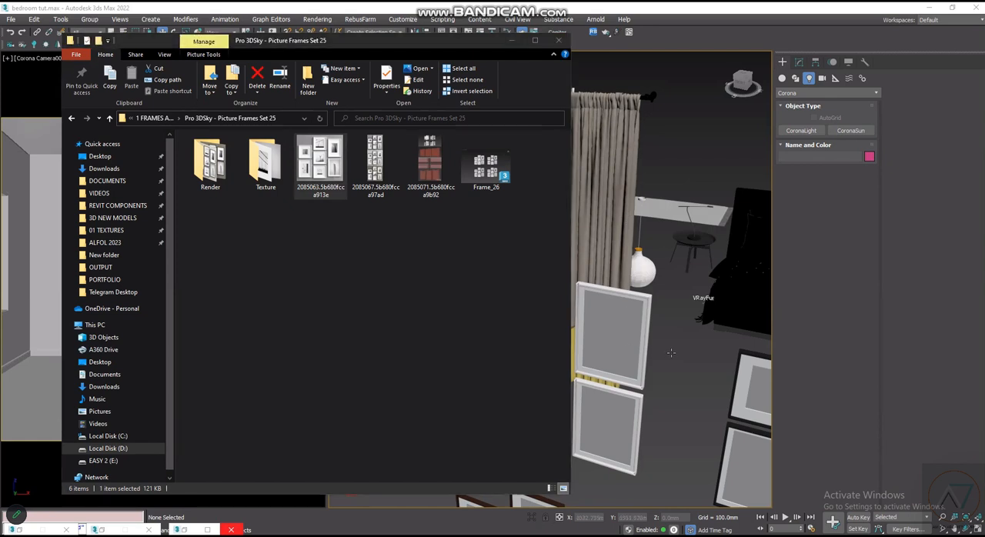
left_click(572, 250)
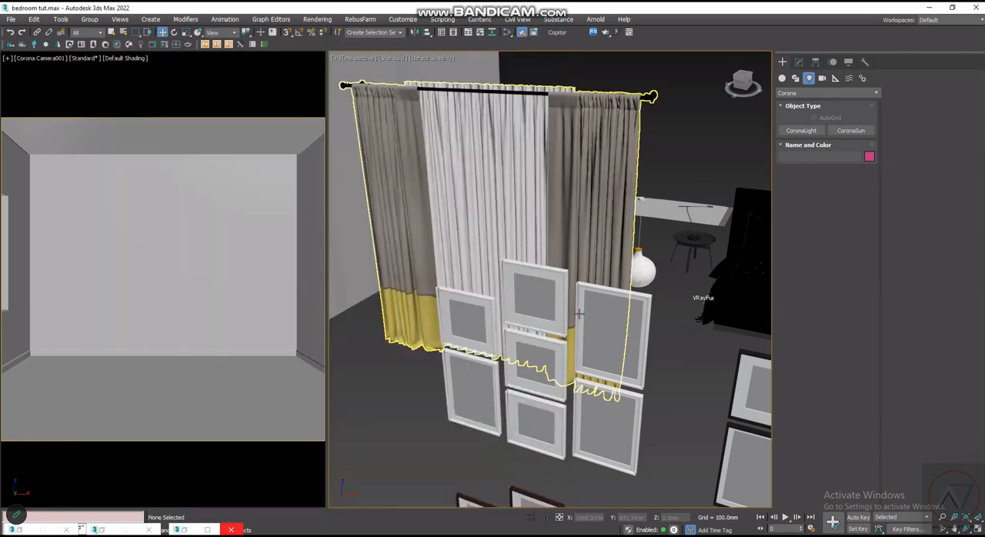
scroll(579, 314, "up", 2)
scroll(586, 348, "down", 5)
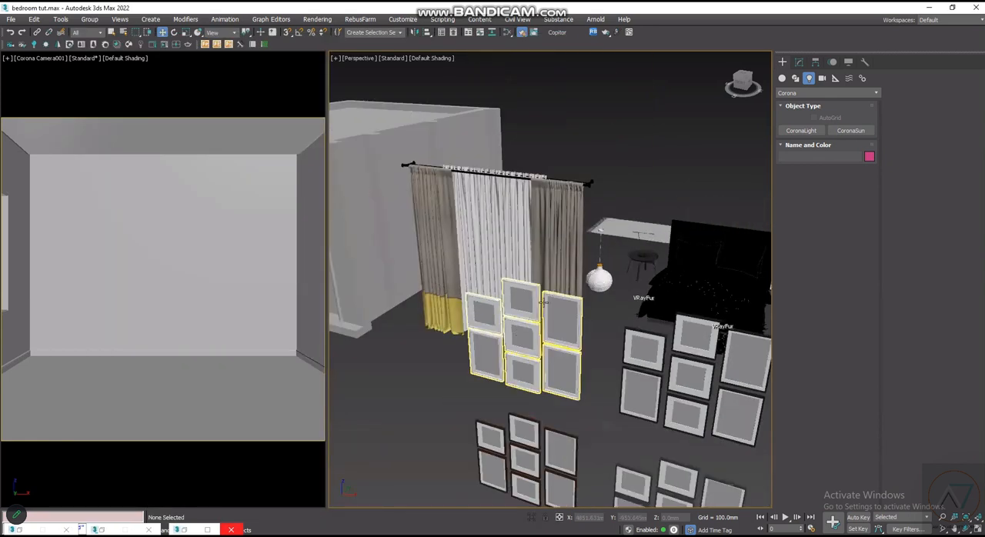
scroll(544, 304, "up", 2)
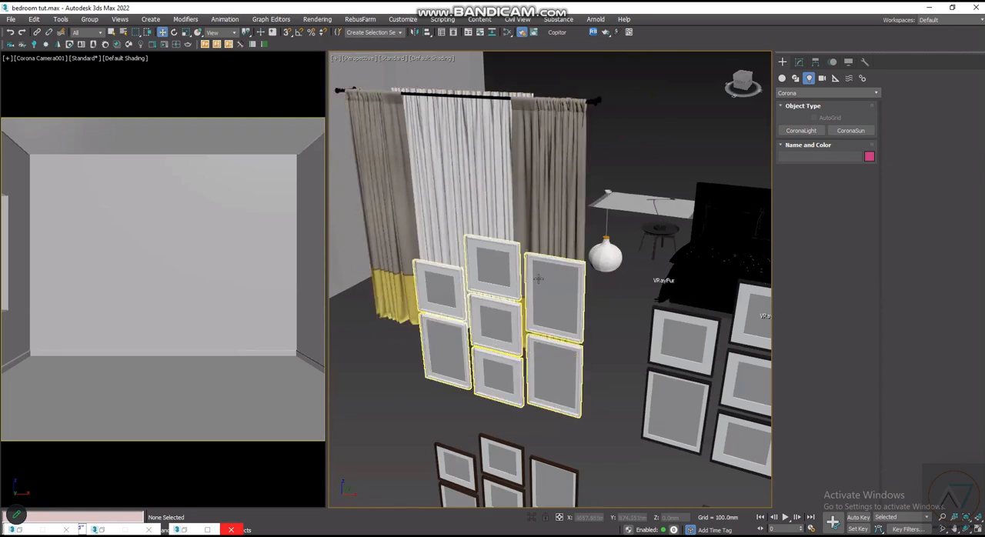
scroll(531, 275, "up", 2)
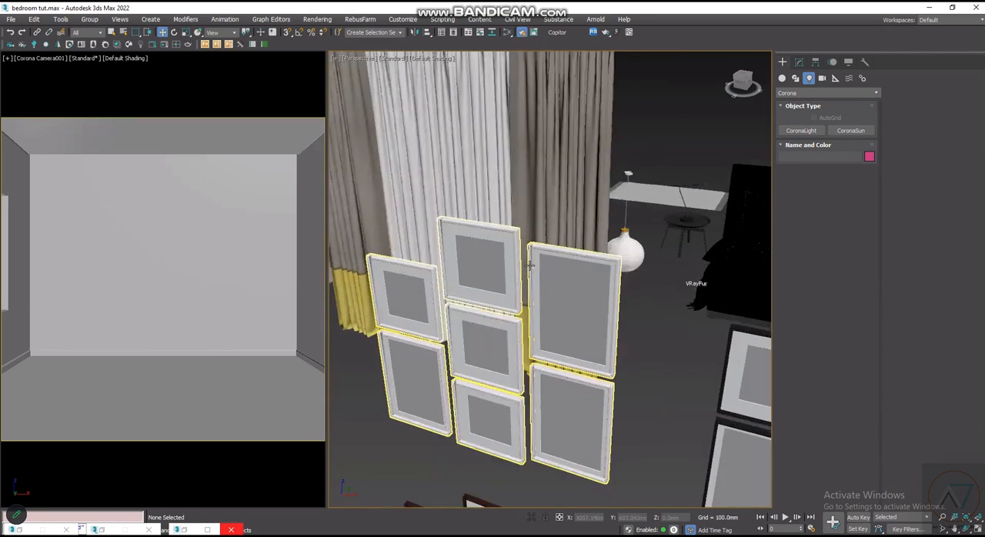
scroll(565, 326, "up", 2)
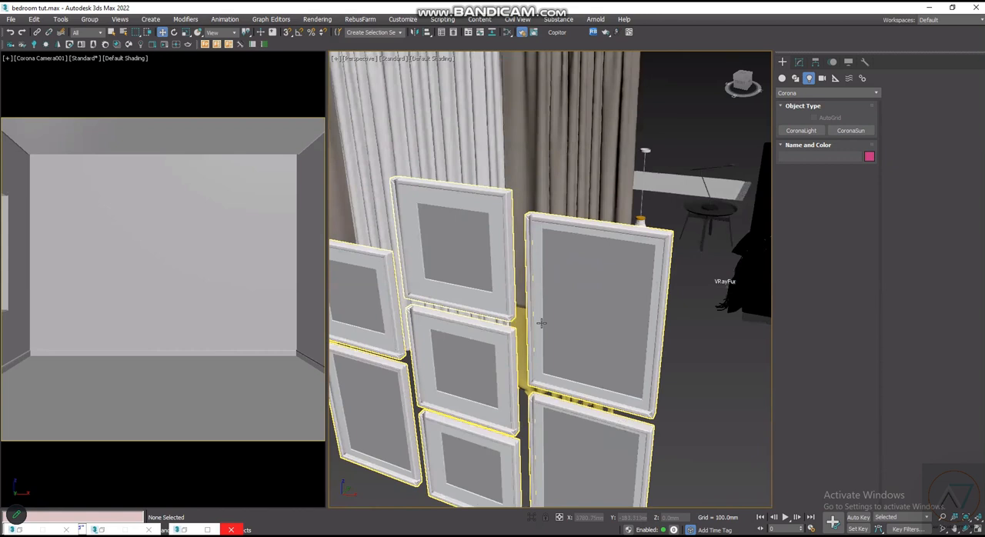
scroll(539, 322, "up", 2)
scroll(524, 319, "down", 1)
scroll(531, 327, "down", 2)
scroll(543, 332, "down", 2)
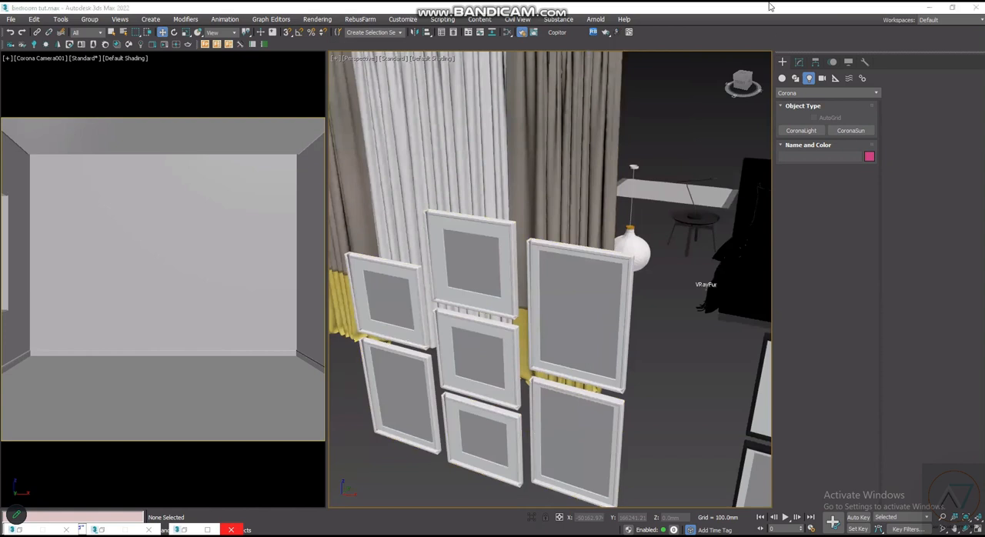
- Open Asset Tracking and start setting a new path for the missing curtain maps from dirt 01.jpg to iron bump.jpg
left_click(800, 4)
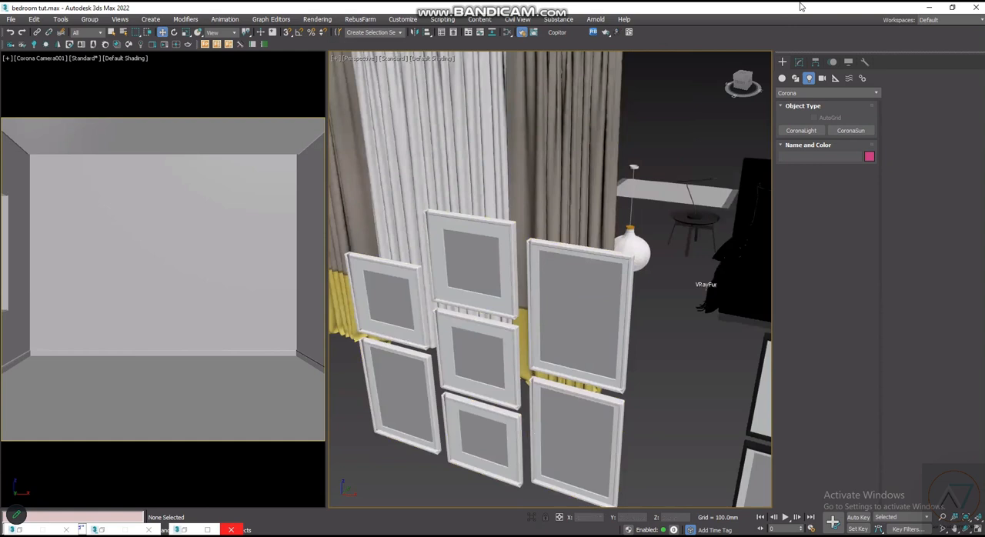
left_click(779, 11)
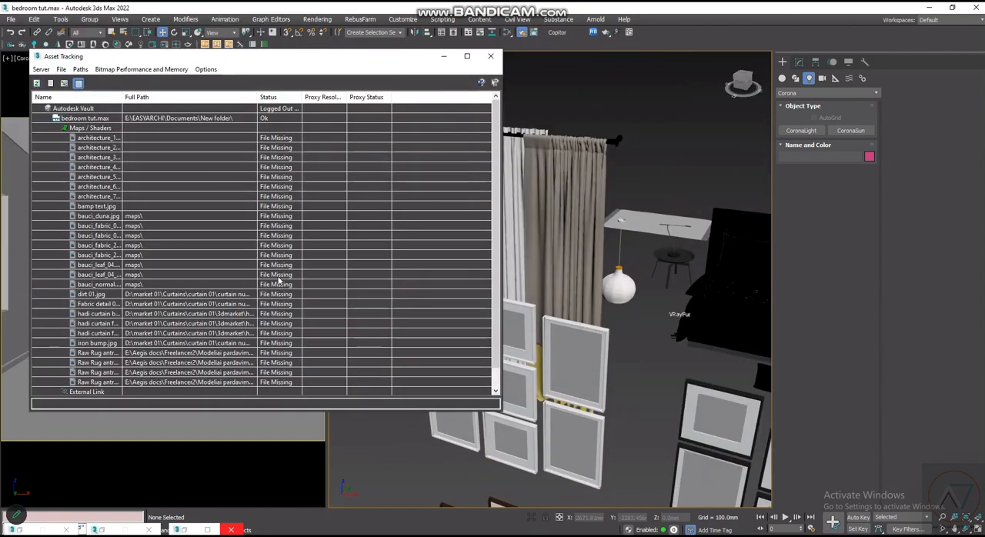
scroll(220, 313, "down", 1)
scroll(219, 313, "up", 1)
left_click(212, 296)
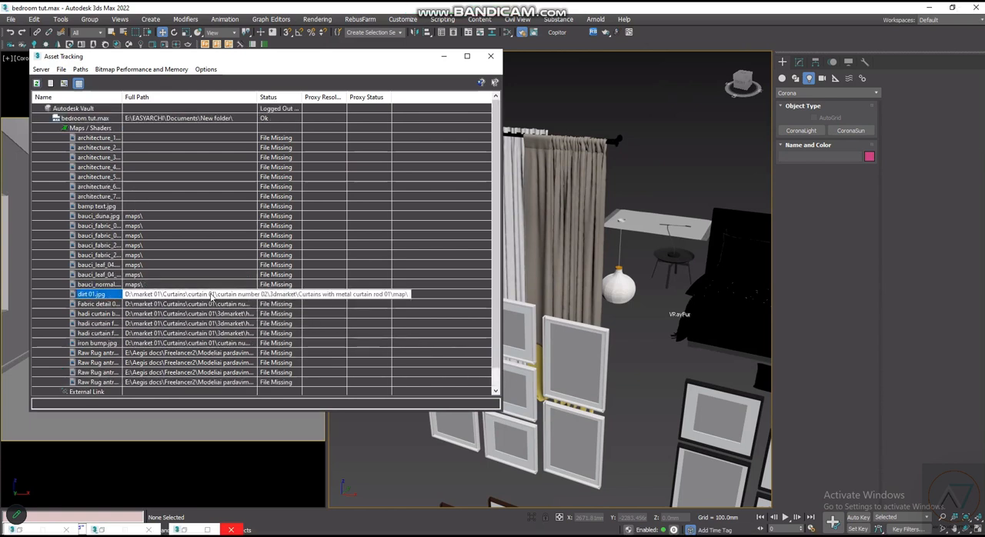
left_click(212, 336, "shift")
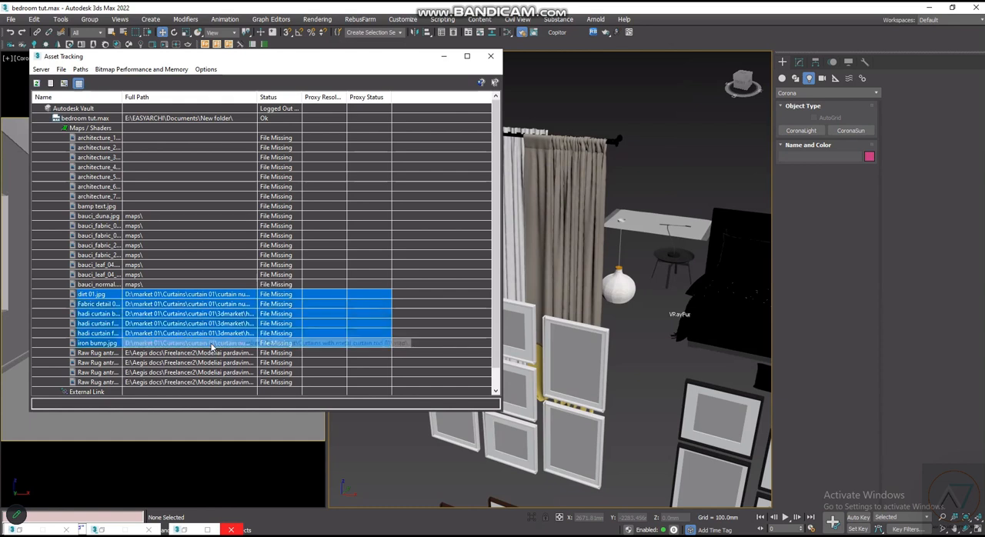
left_click(223, 296)
left_click(230, 345, "shift")
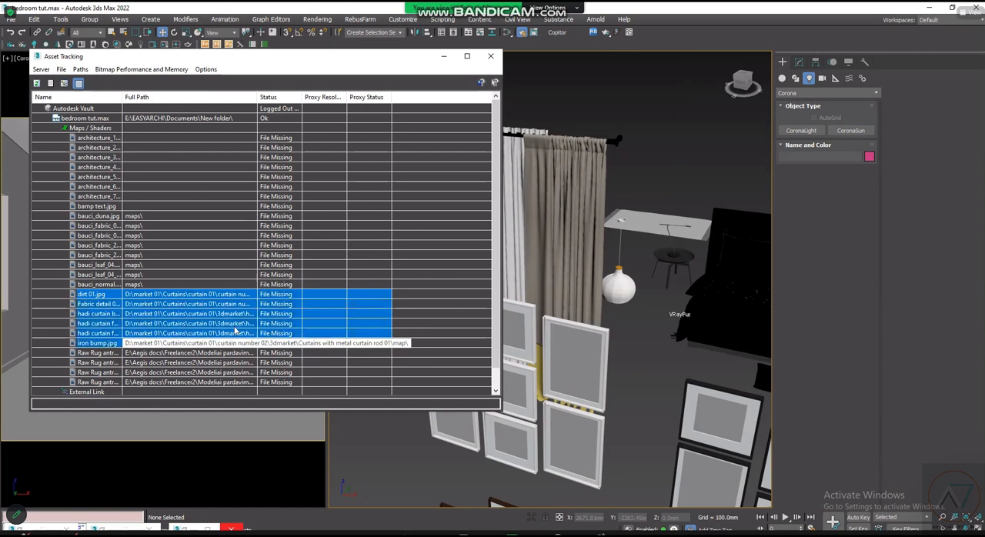
left_click(233, 294, "ctrl")
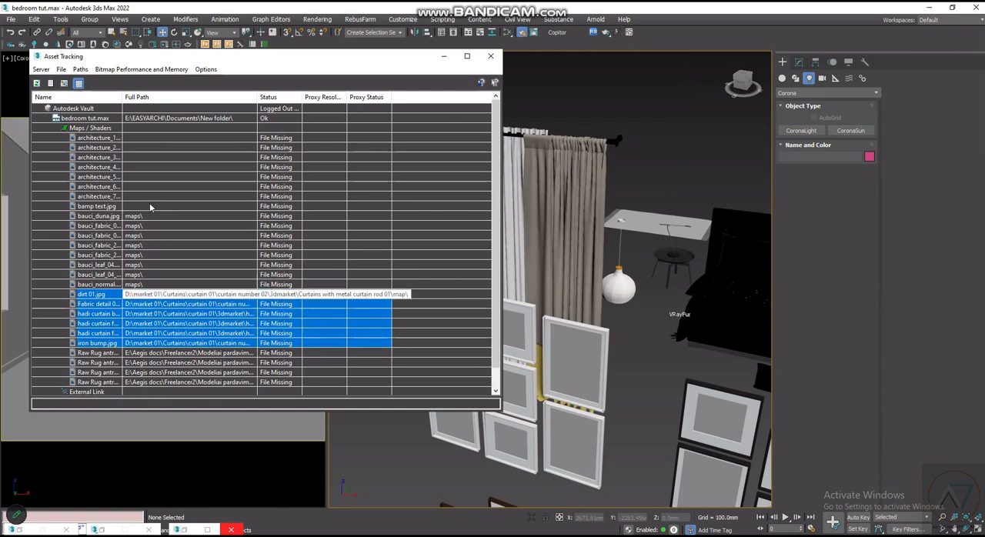
left_click(81, 69)
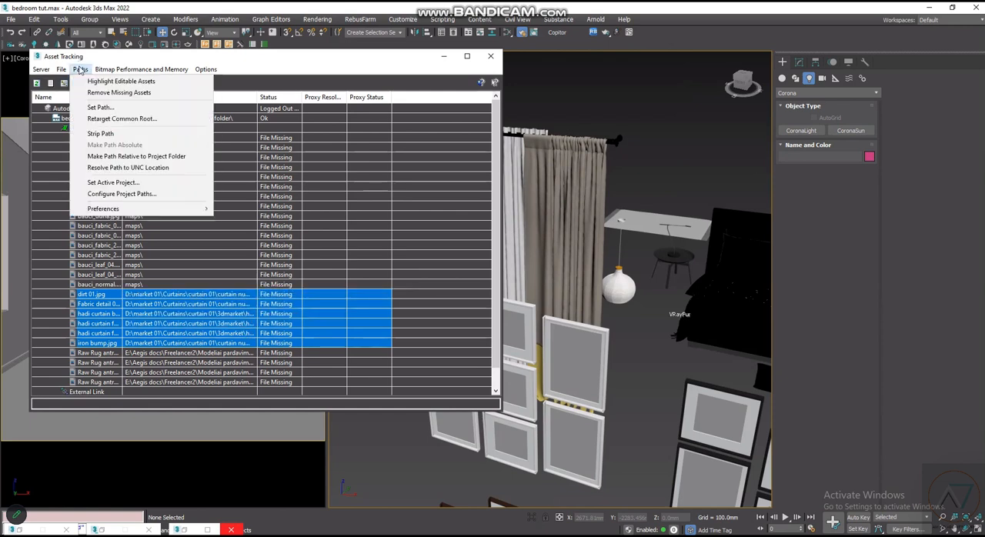
left_click(112, 107)
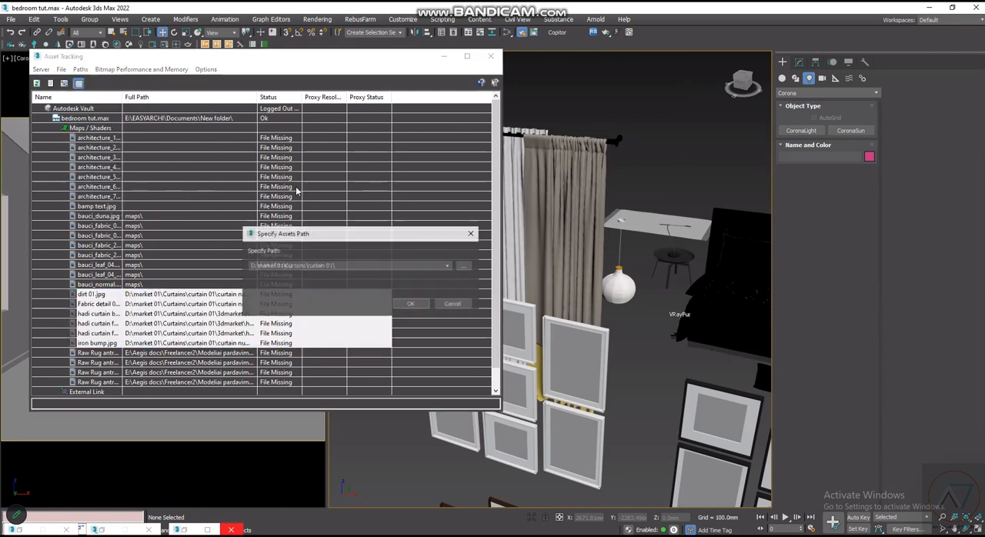
- Browse for a new asset path to the folder D:\DOCUMENTS\3D NEW MODELS
left_click(465, 267)
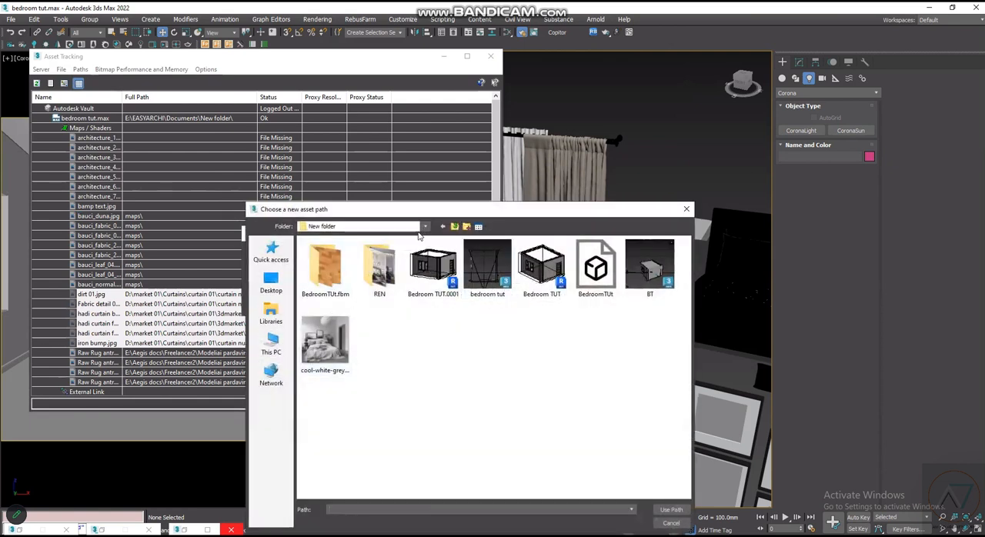
left_click_drag(424, 209, 398, 169)
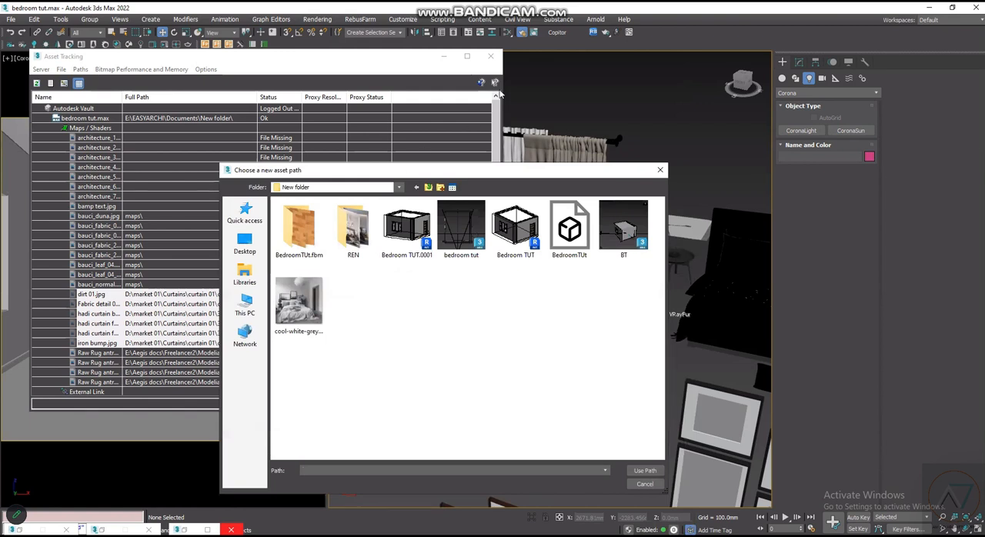
left_click(249, 280)
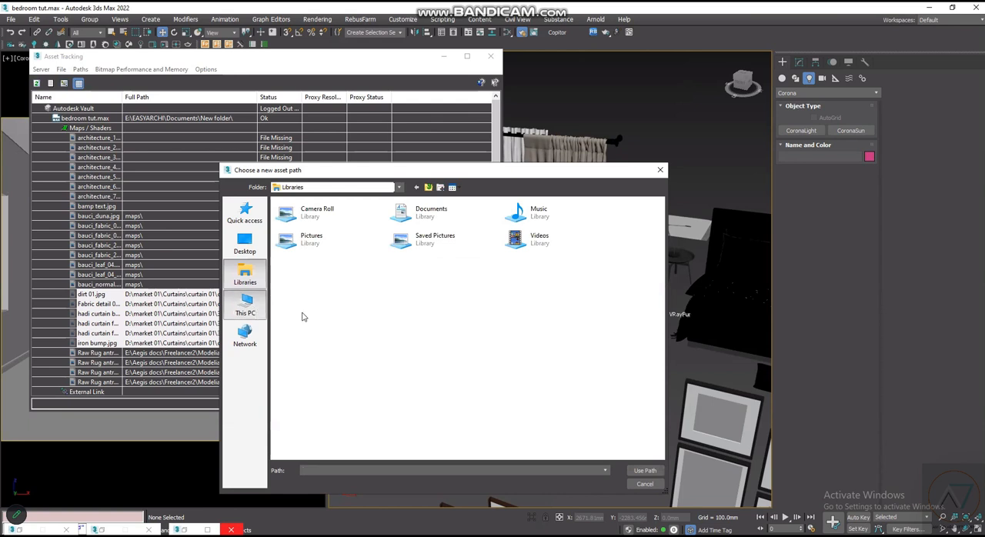
left_click(245, 306)
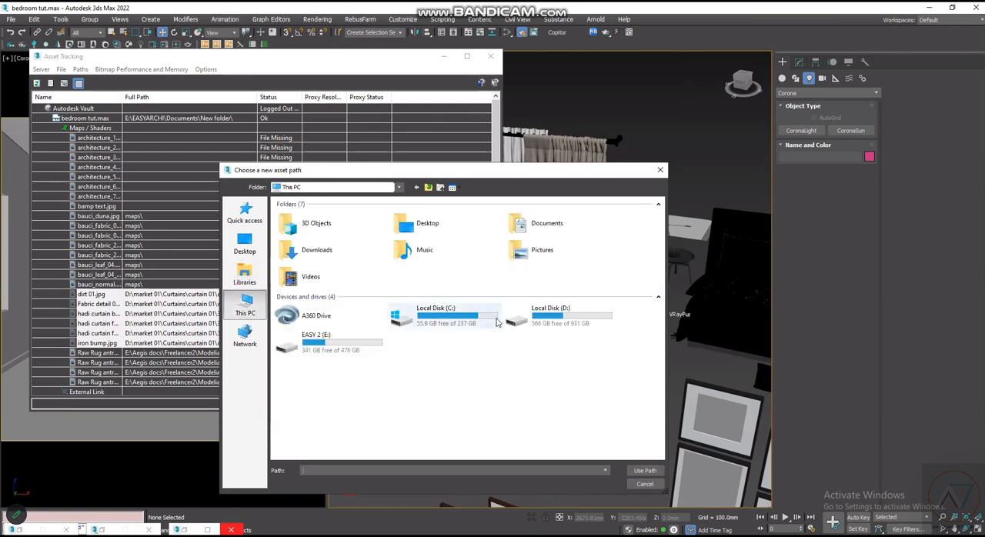
left_click(574, 326)
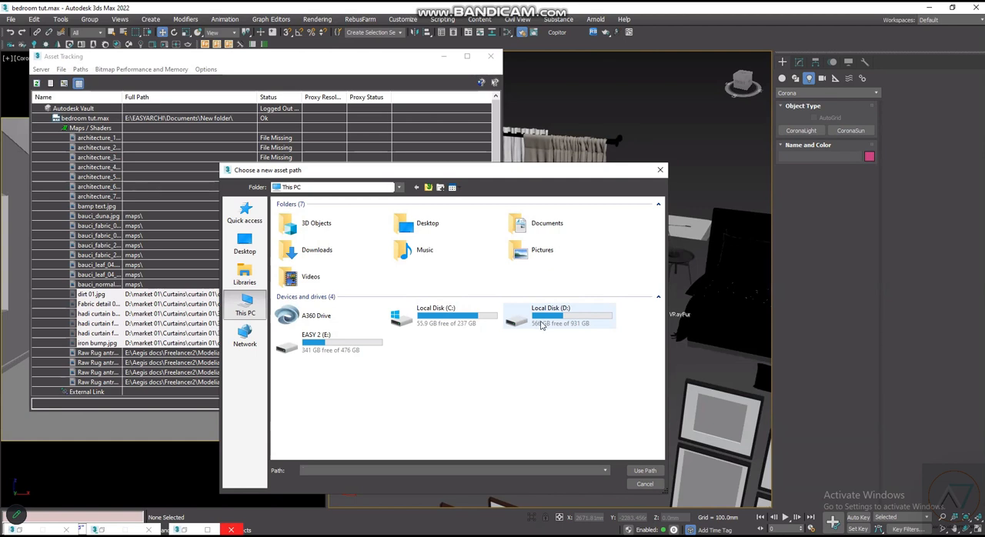
double_click(544, 324)
double_click(402, 235)
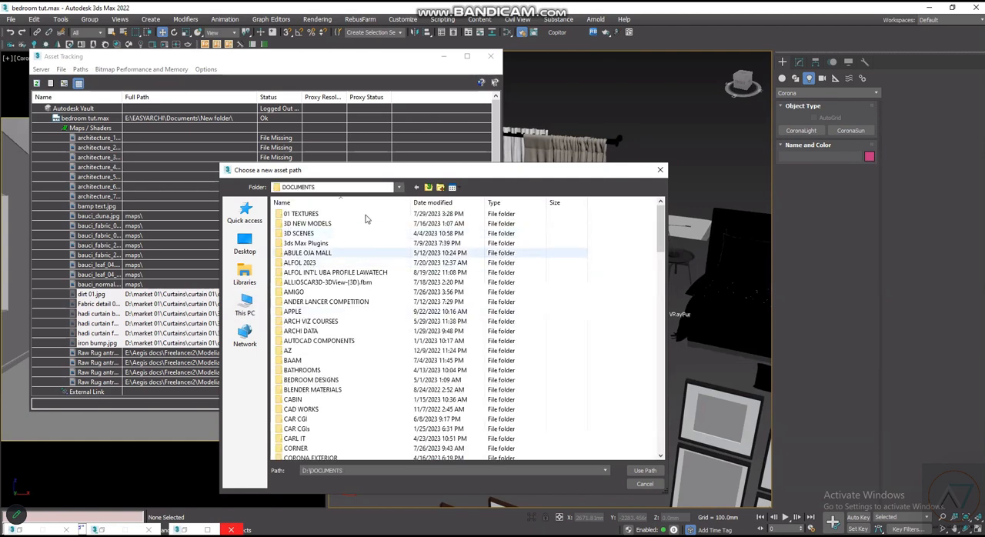
double_click(364, 224)
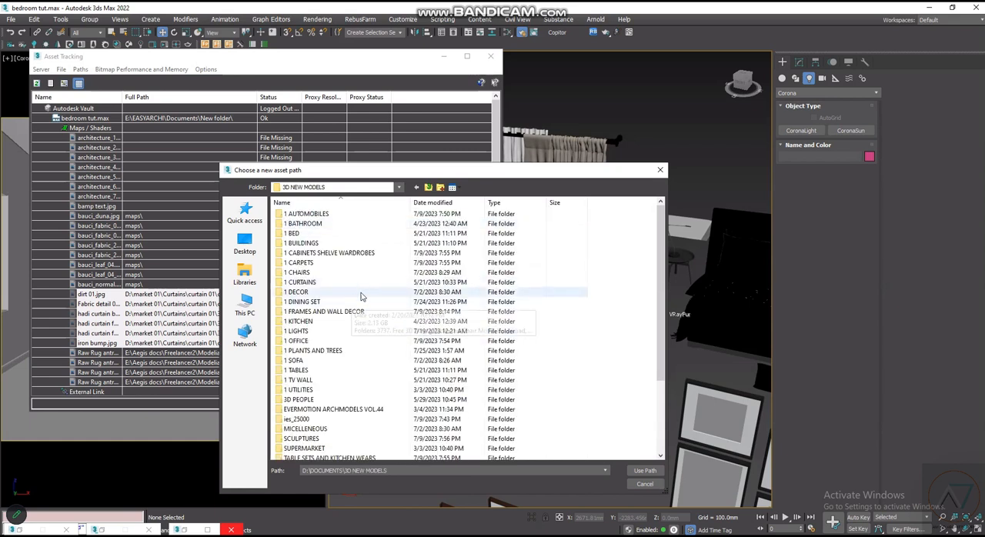
- Look inside 1 CURTAINS and its Curtains (291) folder for the map location, and dismiss the folder choice
scroll(360, 306, "down", 2)
scroll(347, 297, "up", 2)
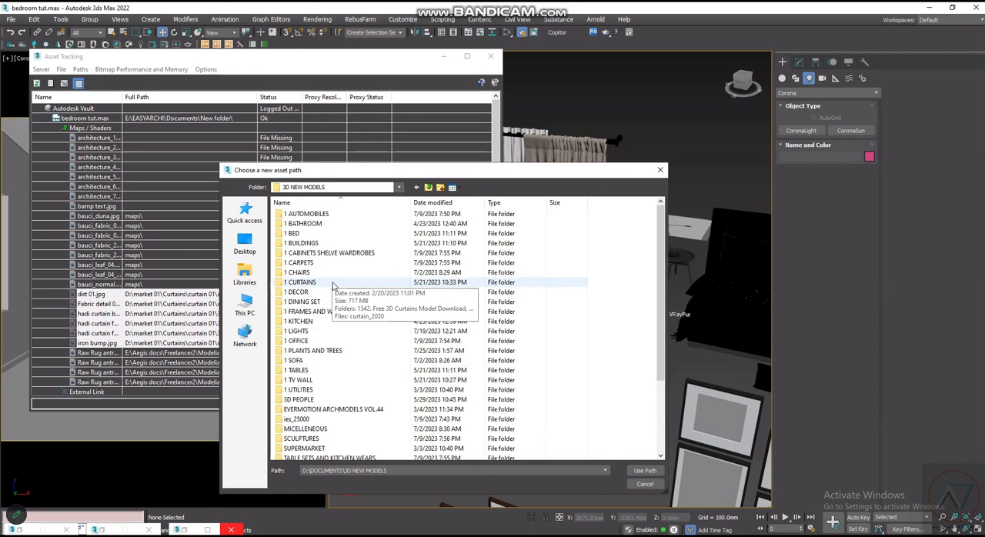
double_click(333, 284)
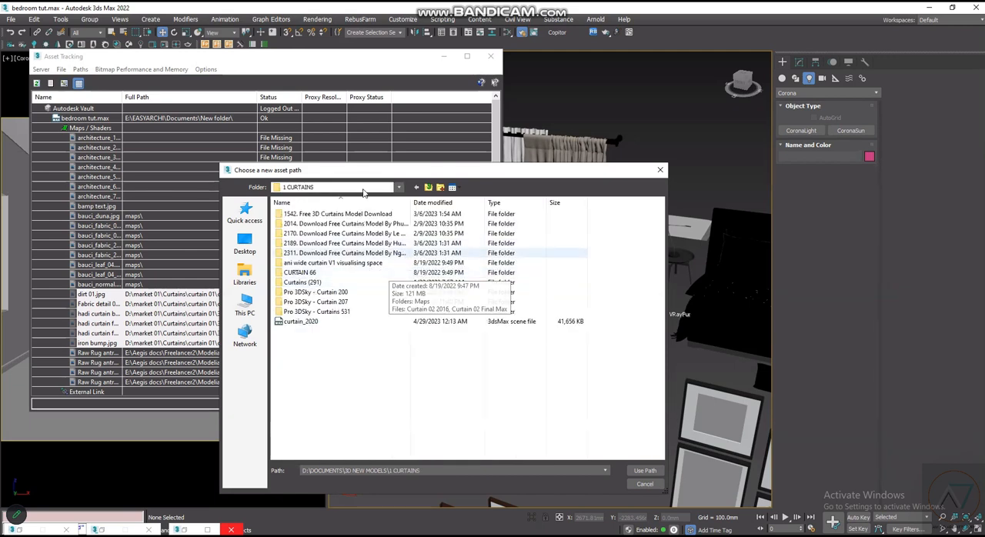
left_click_drag(356, 171, 407, 164)
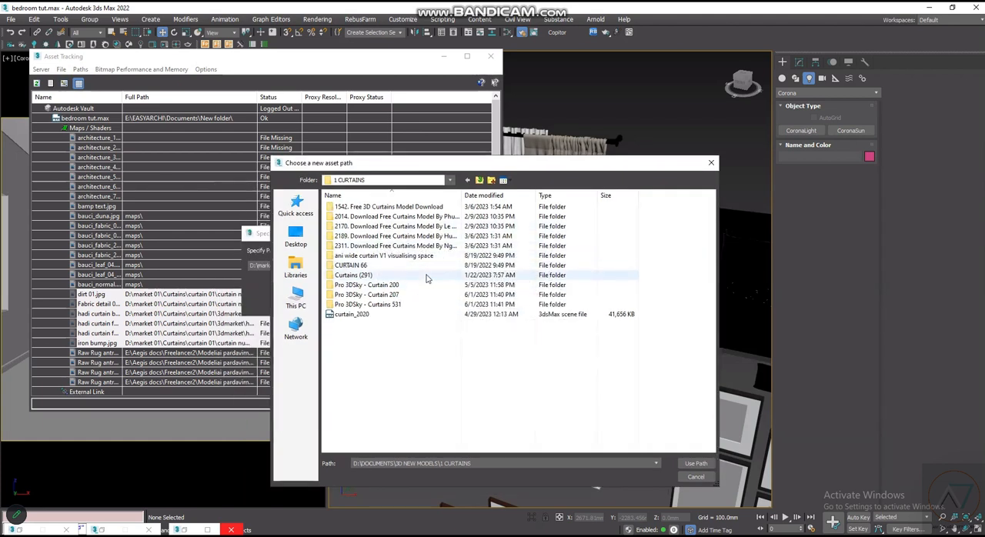
double_click(429, 277)
left_click(467, 181)
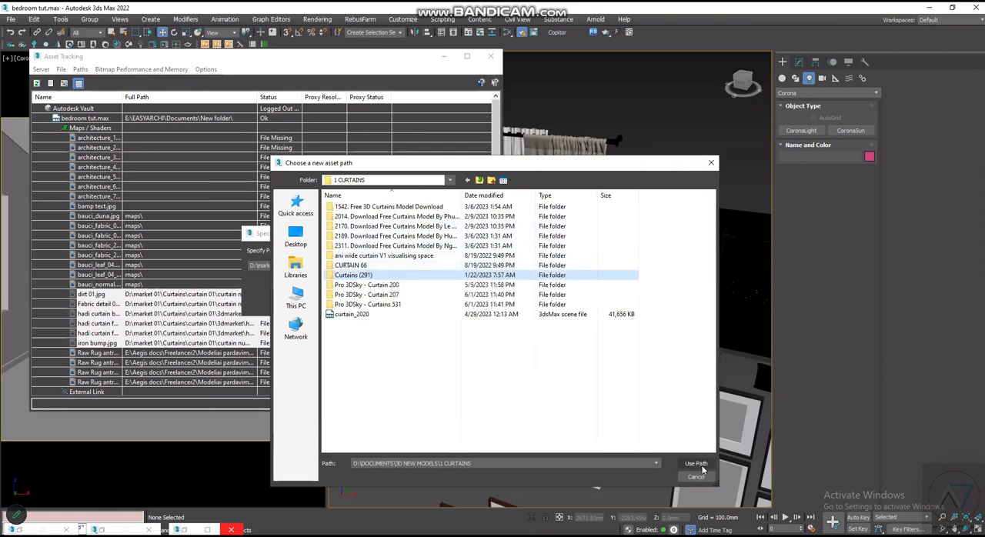
double_click(612, 275)
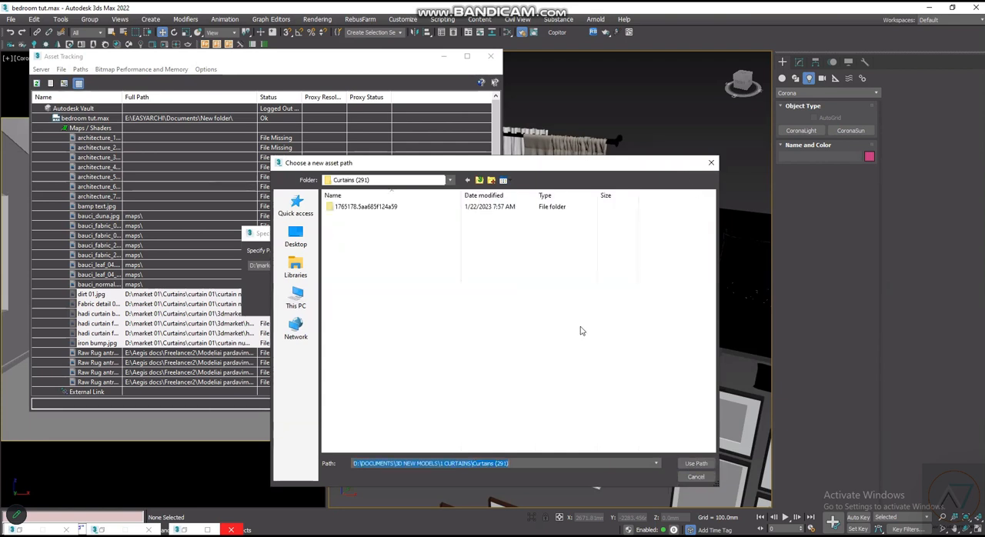
left_click(711, 163)
- Apply the path D:\market 01\Curtains\curtain 01\ to the selected curtain maps and close Asset Tracking
left_click(412, 305)
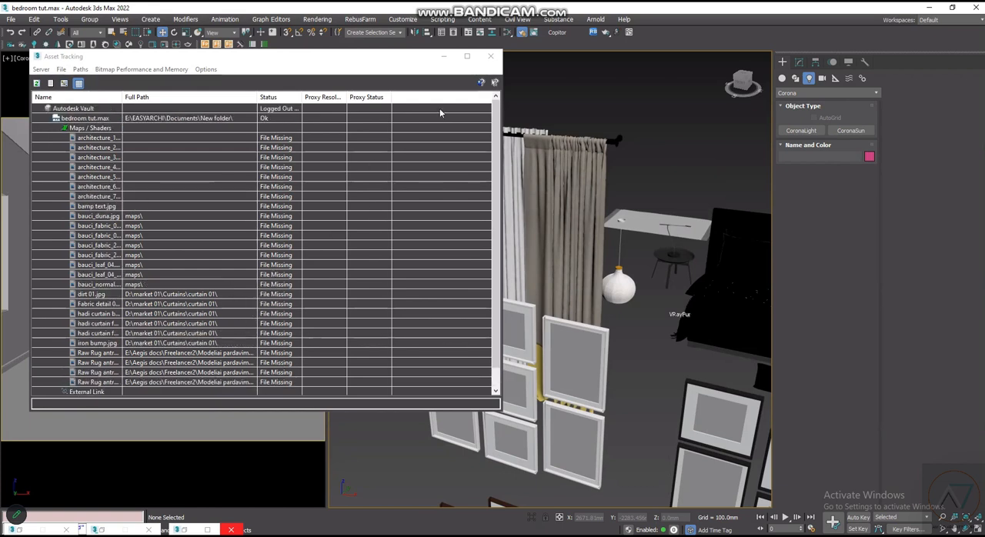
left_click(491, 56)
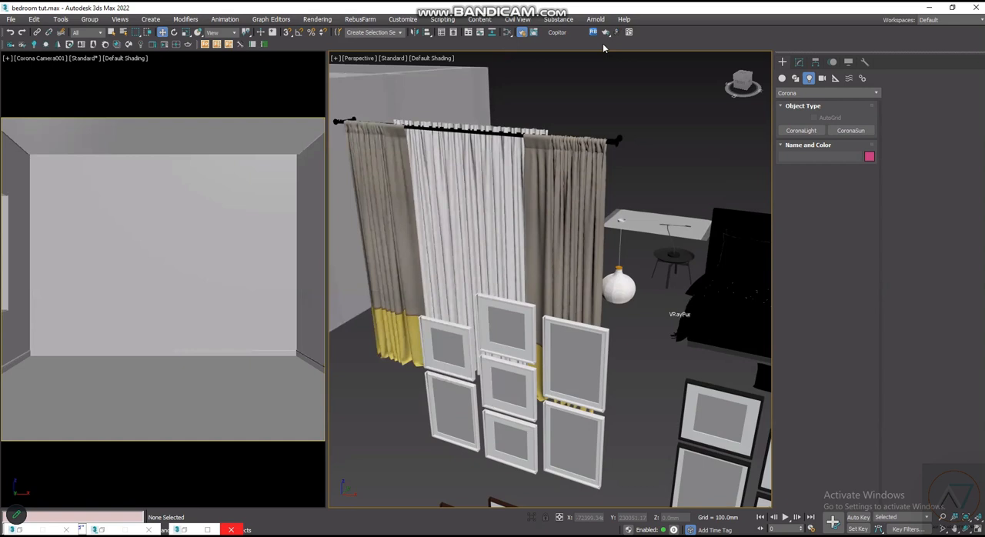
- Relink the scene's missing bitmaps with Relink Bitmaps, using D:\DOCUMENTS\3D NEW MODELS as the search directory
left_click(594, 32)
left_click(618, 278)
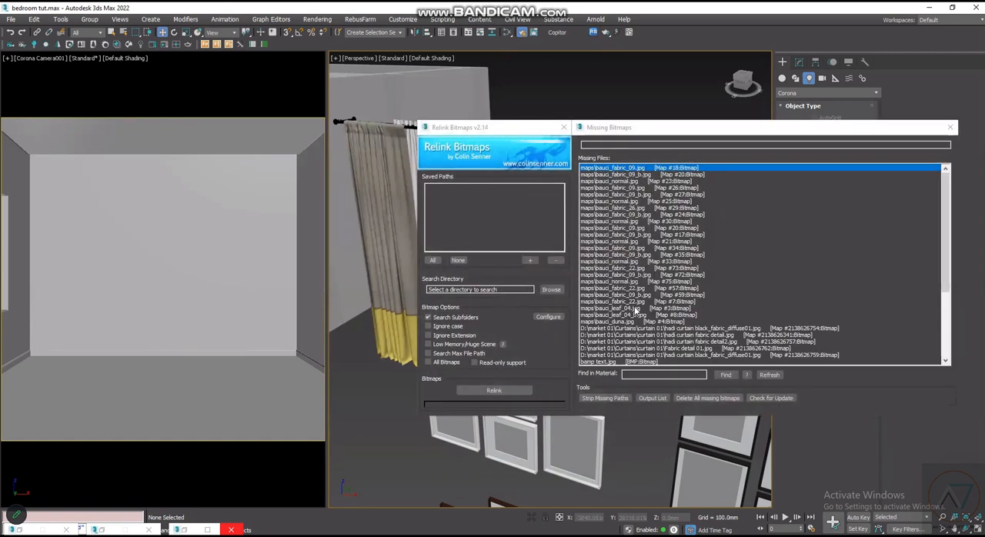
left_click(552, 290)
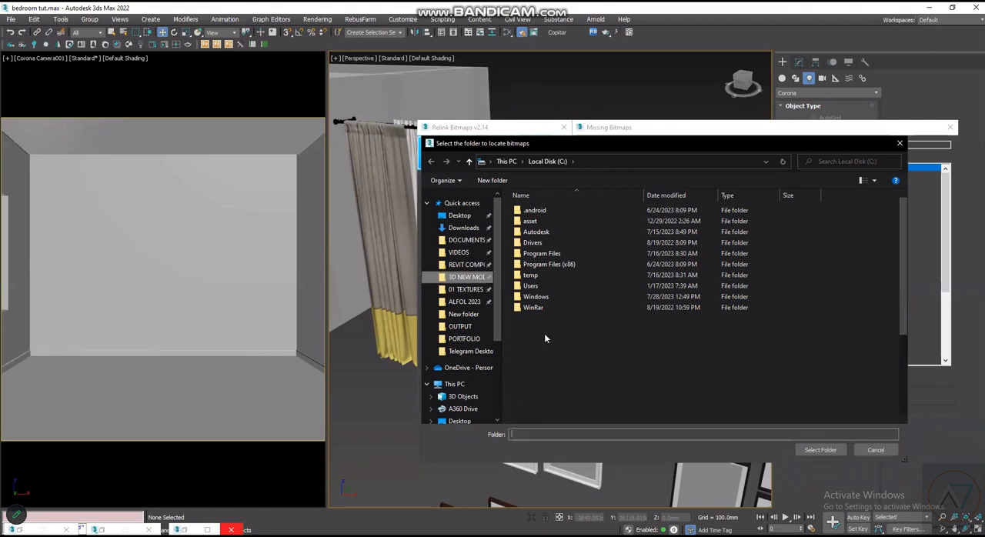
left_click(473, 278)
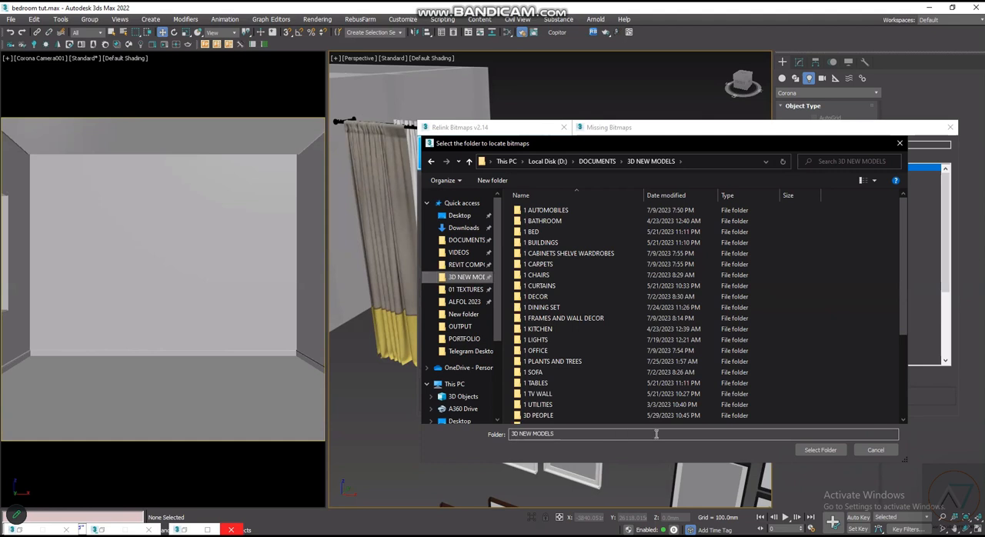
key("Return")
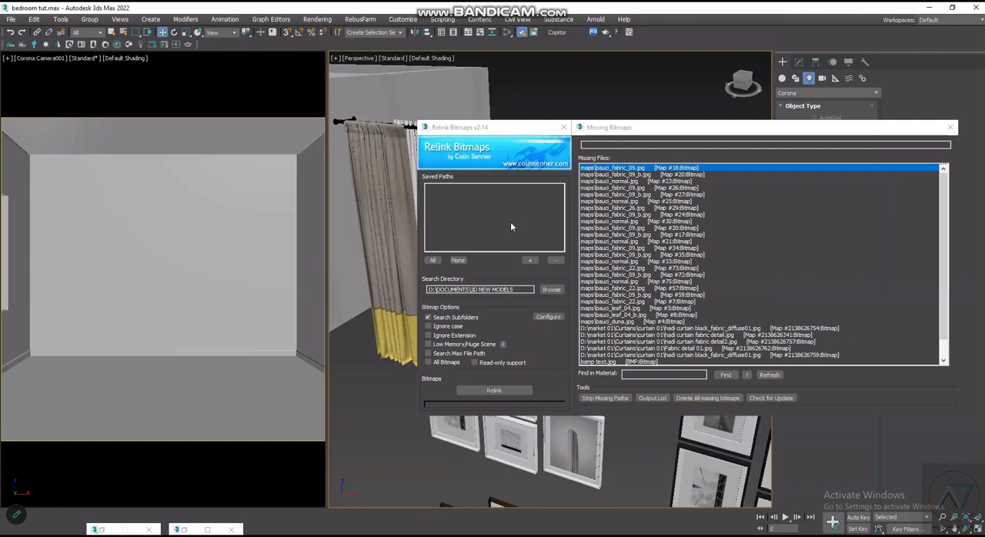
- Relink the remaining missing bitmaps with the Telegram Desktop downloads folder as the search directory, and close Relink Bitmaps
left_click(551, 290)
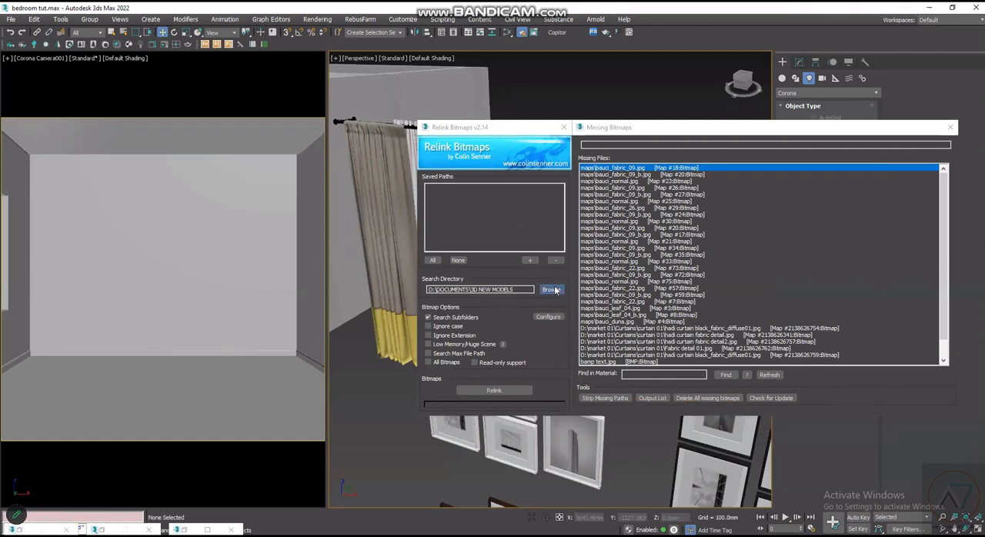
scroll(485, 300, "up", 2)
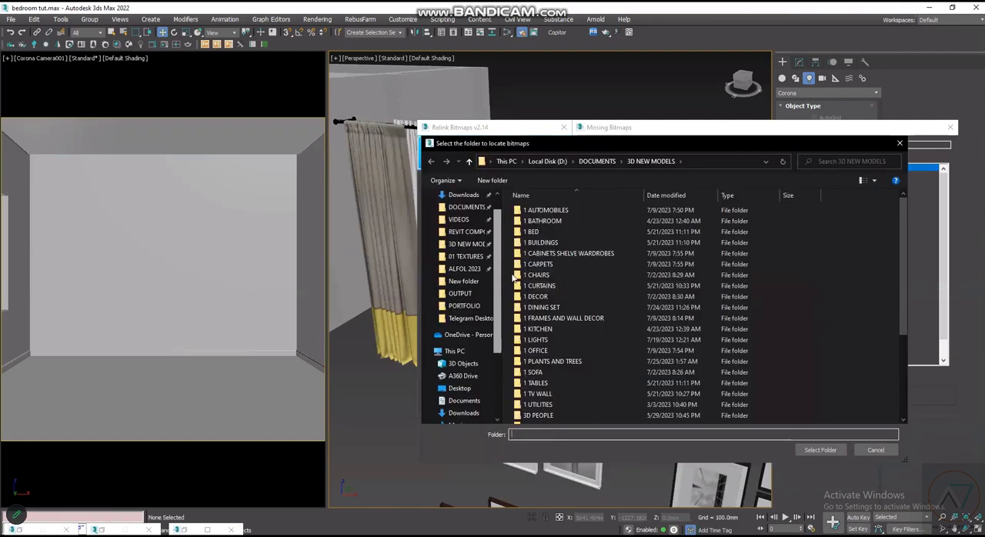
left_click(473, 318)
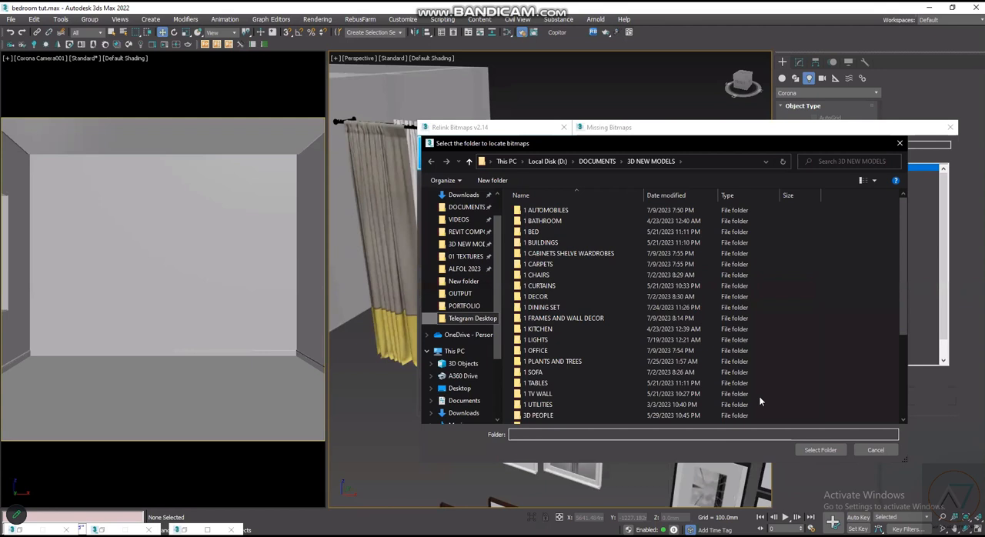
left_click(821, 450)
left_click(512, 391)
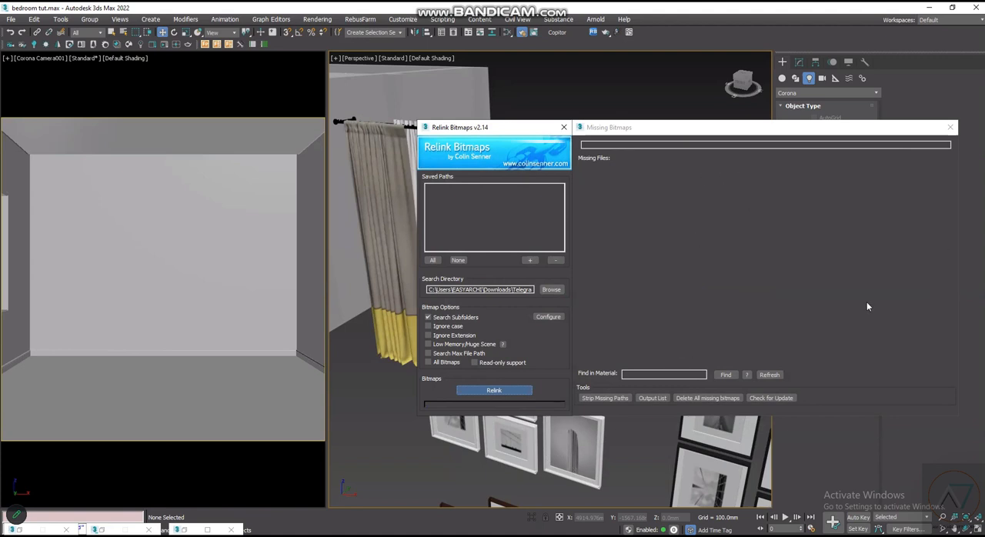
left_click(952, 128)
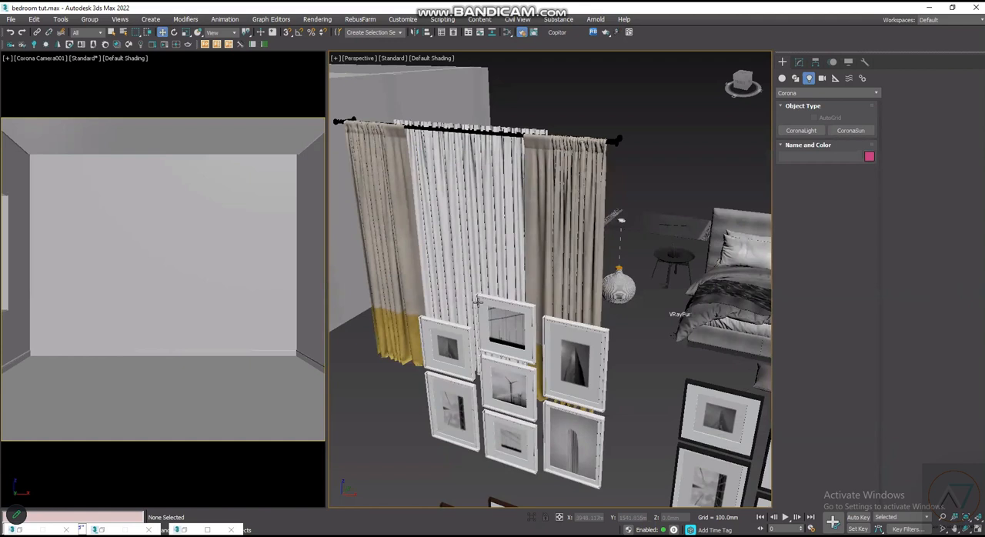
- Examine the merged curtains, picture frame sets, pendant lamp and bed beside the room in the perspective view
scroll(609, 382, "down", 3)
middle_click_drag(640, 409, 576, 301)
middle_click_drag(693, 362, 645, 254)
scroll(644, 241, "up", 4)
scroll(600, 279, "down", 6)
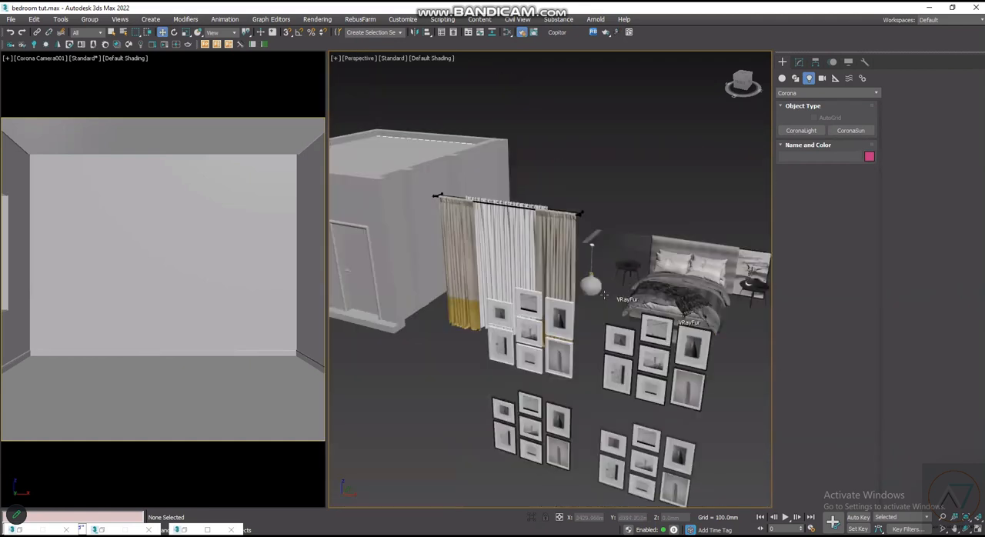
scroll(595, 303, "up", 4)
scroll(589, 298, "down", 4)
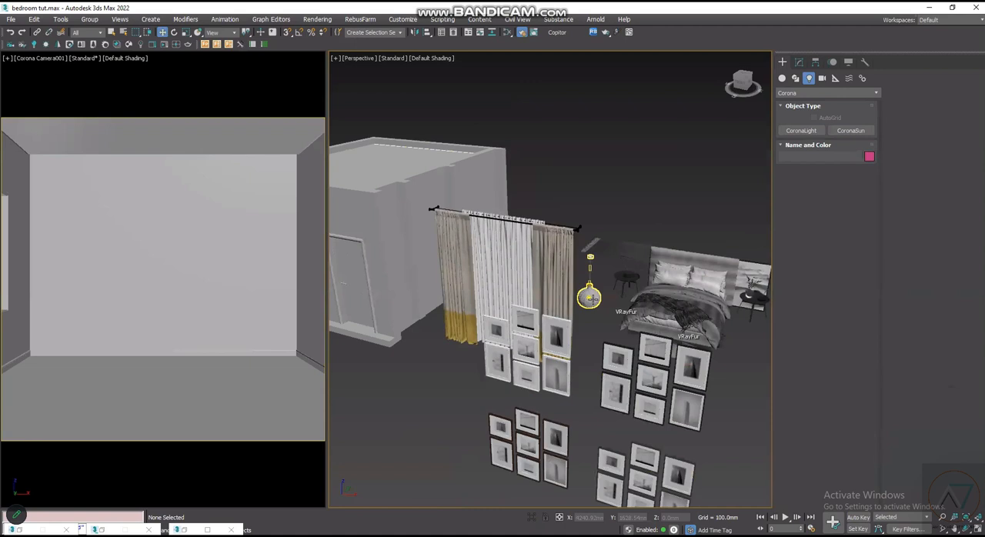
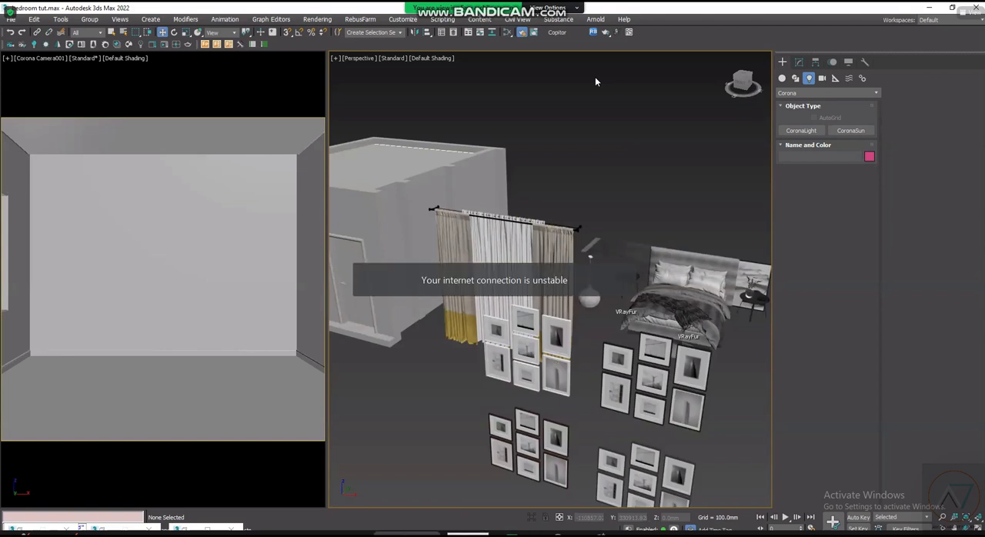
- Switch to Zoom and send the messages "WE CANT HERE U SIR" and "HEAR" to the meeting group chat
key("alt+u")
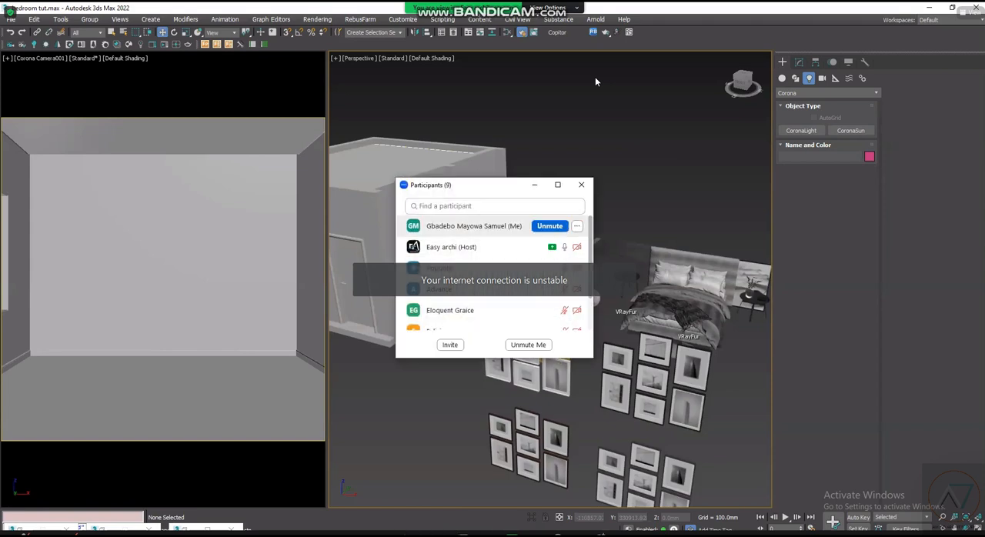
left_click(496, 206)
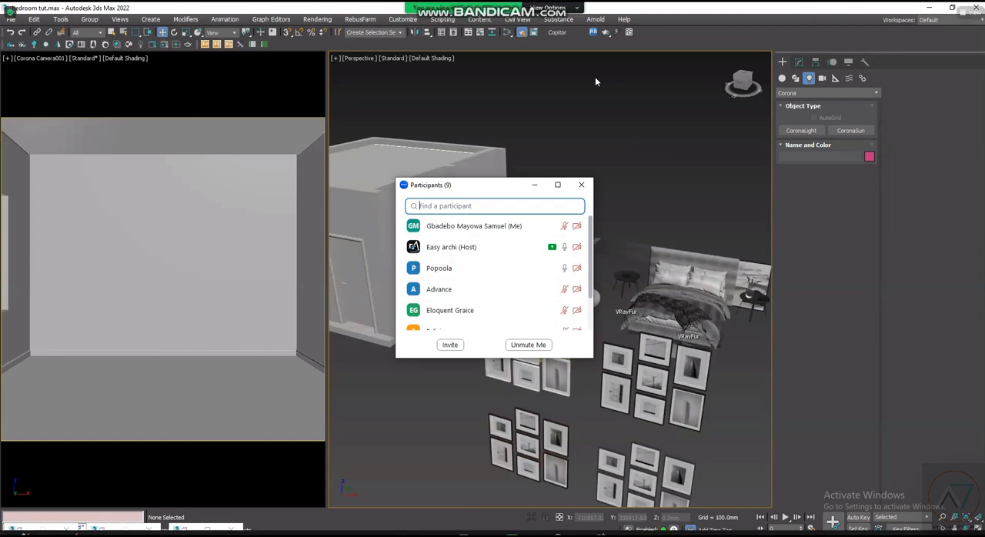
left_click(465, 533)
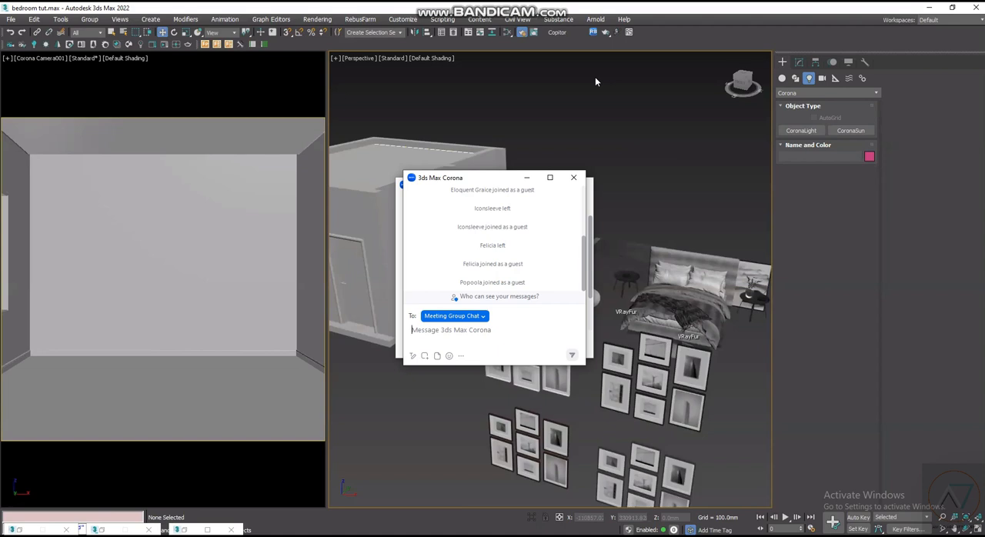
type("WE CANT")
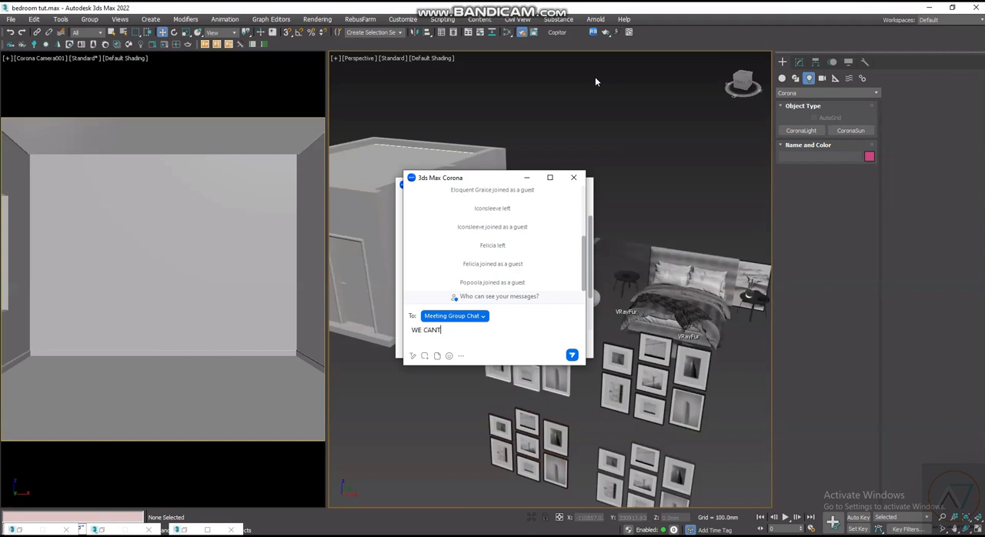
type(" HERE U SIR")
key("Return")
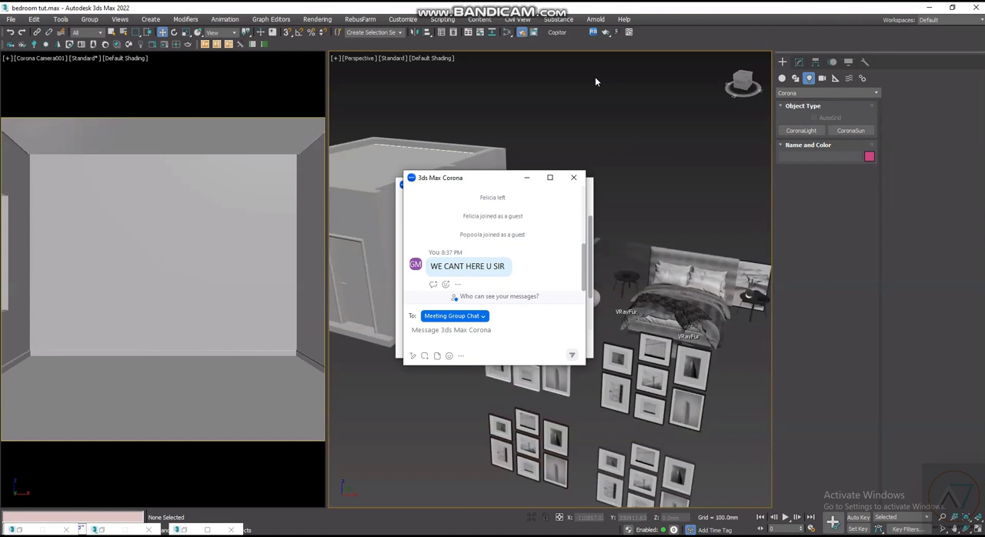
type("HEAR")
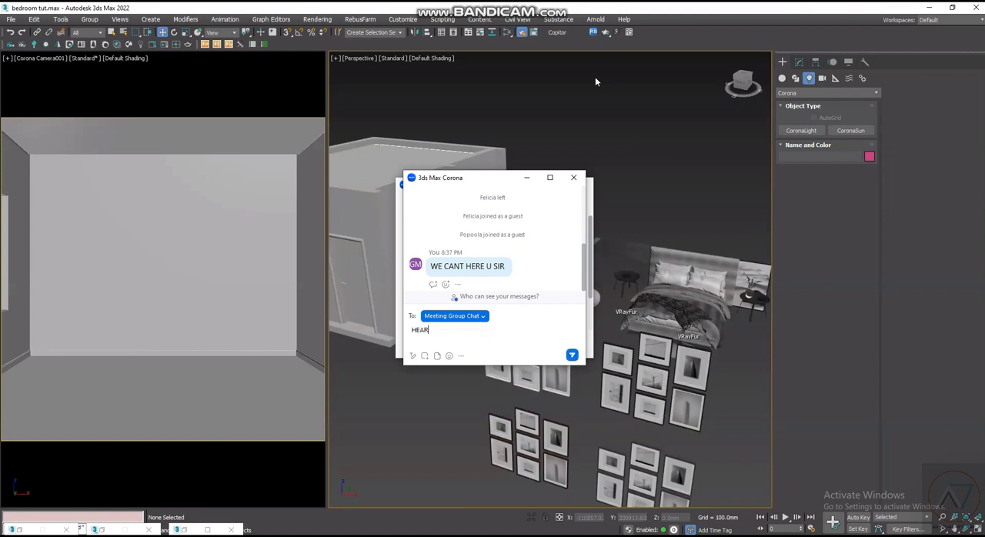
key("Return")
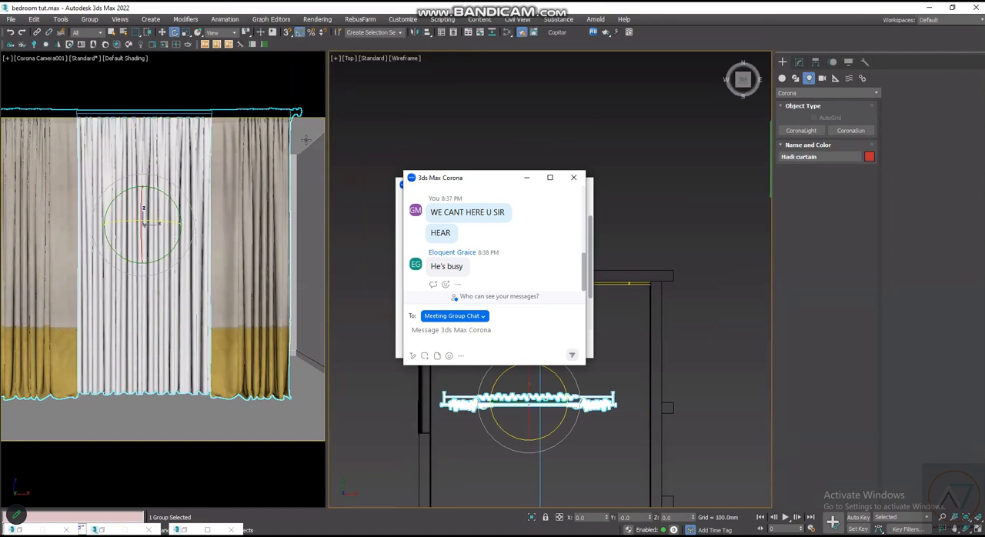
- Rotate the Hadi curtain group parallel to the window wall and move it to about X -3396 mm, Y 1188 mm
left_click_drag(557, 374, 544, 393)
scroll(548, 390, "up", 3)
key("w")
left_click_drag(584, 386, 473, 387)
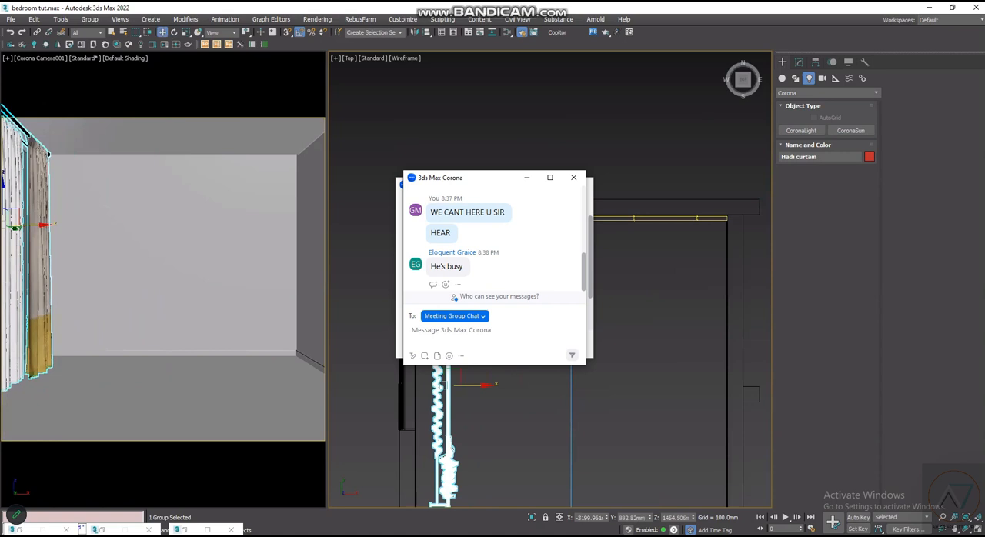
left_click_drag(448, 357, 448, 333)
left_click_drag(478, 363, 463, 363)
- Nudge the curtain group along the window wall to about Y 1124 mm, keeping it in front of the window
scroll(389, 388, "up", 10)
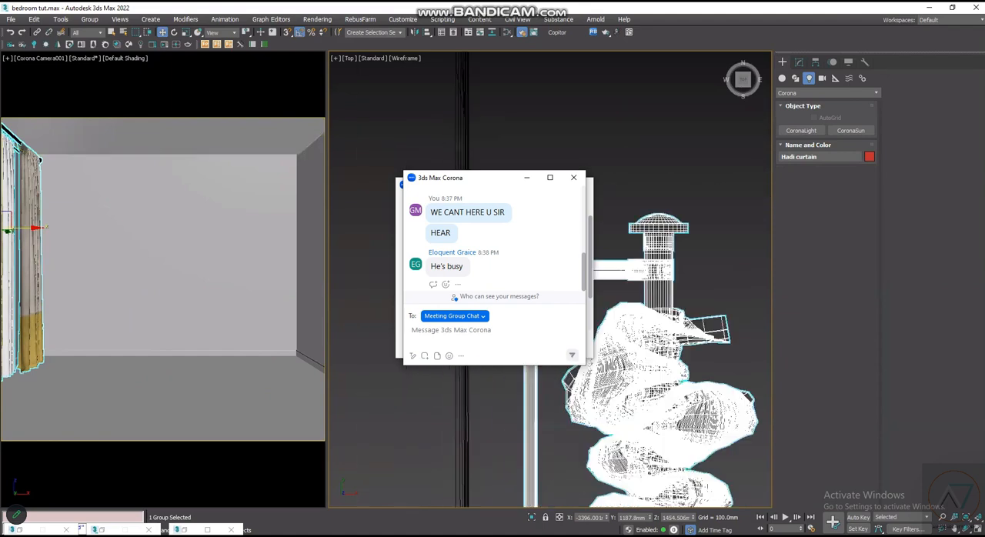
scroll(415, 400, "down", 7)
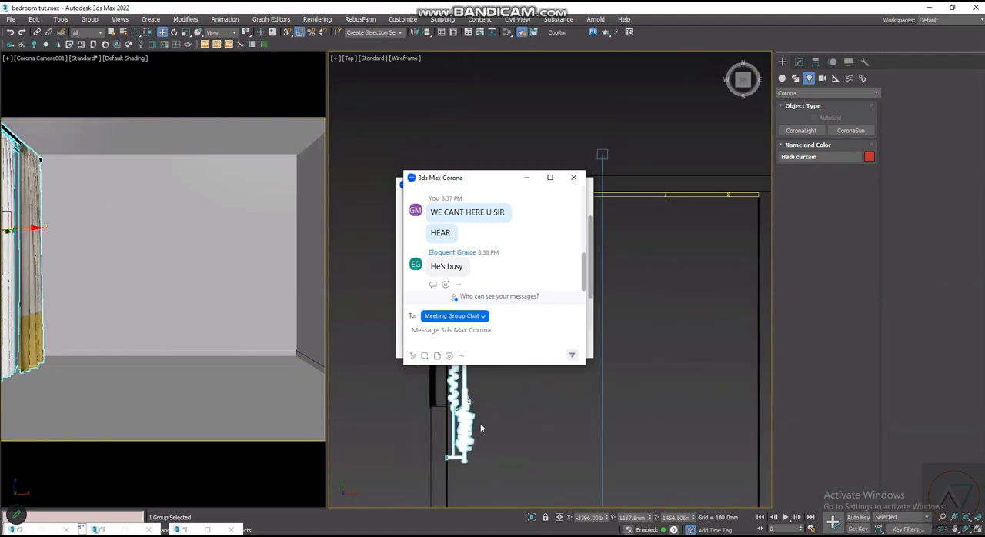
scroll(421, 390, "down", 2)
scroll(454, 392, "up", 1)
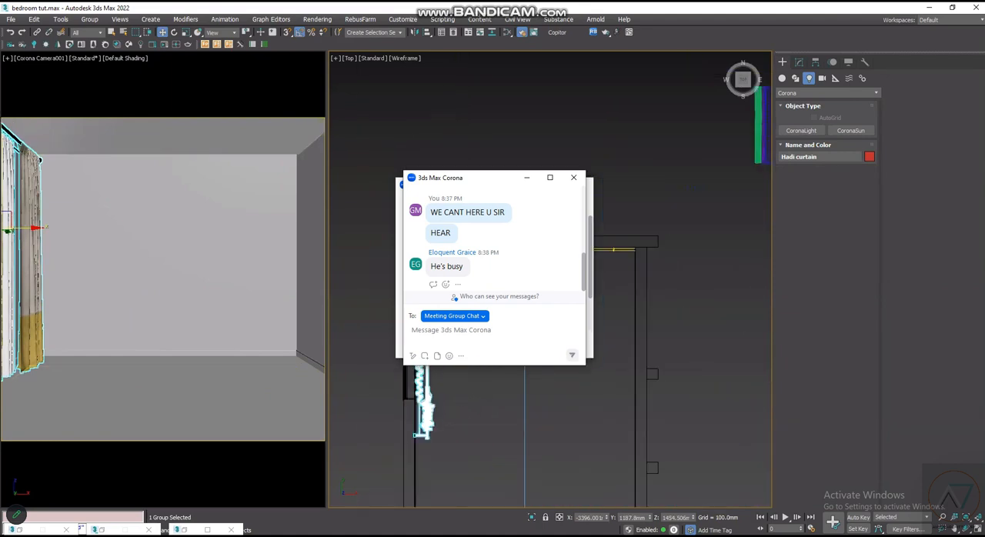
left_click_drag(422, 324, 422, 326)
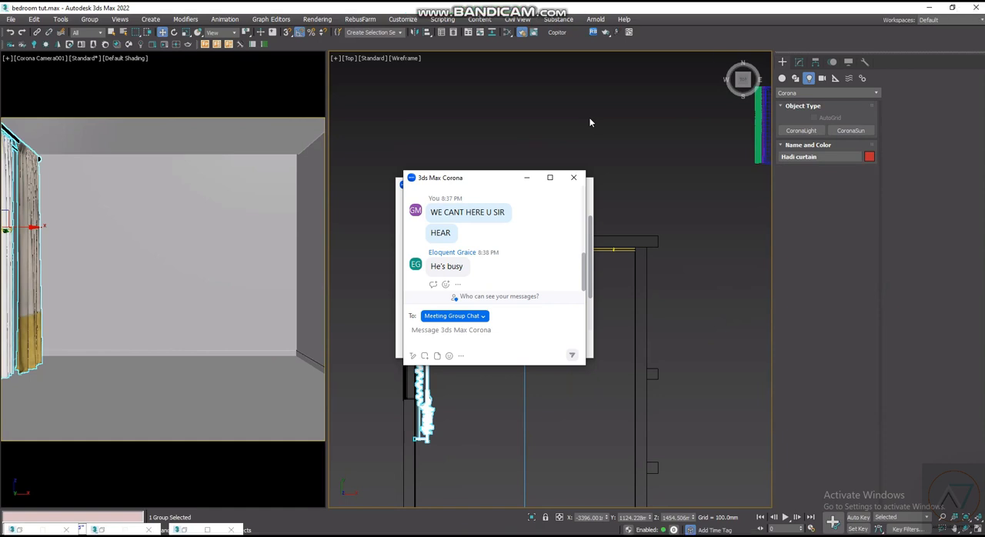
- Examine the curtain's position against the window wall in the top view
scroll(377, 343, "up", 2)
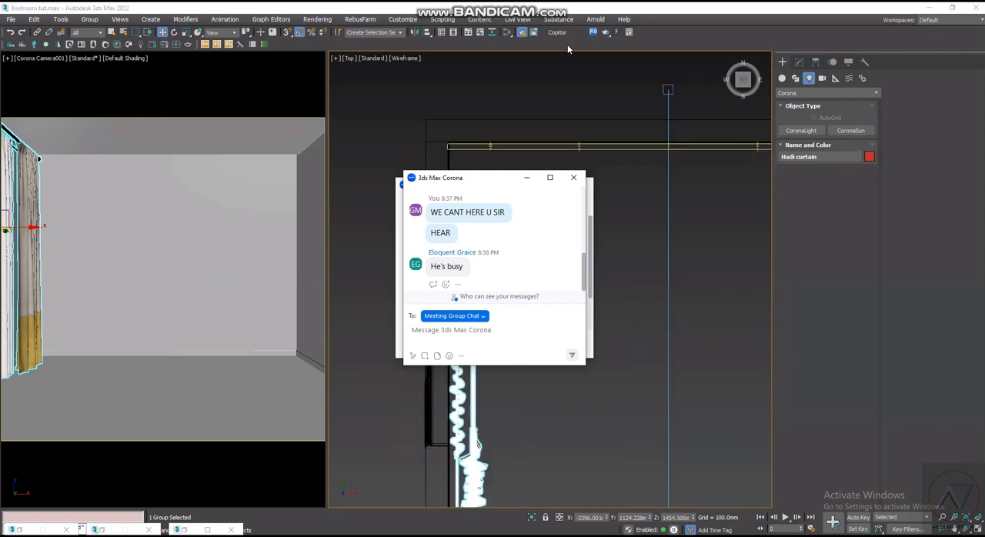
scroll(476, 308, "down", 3)
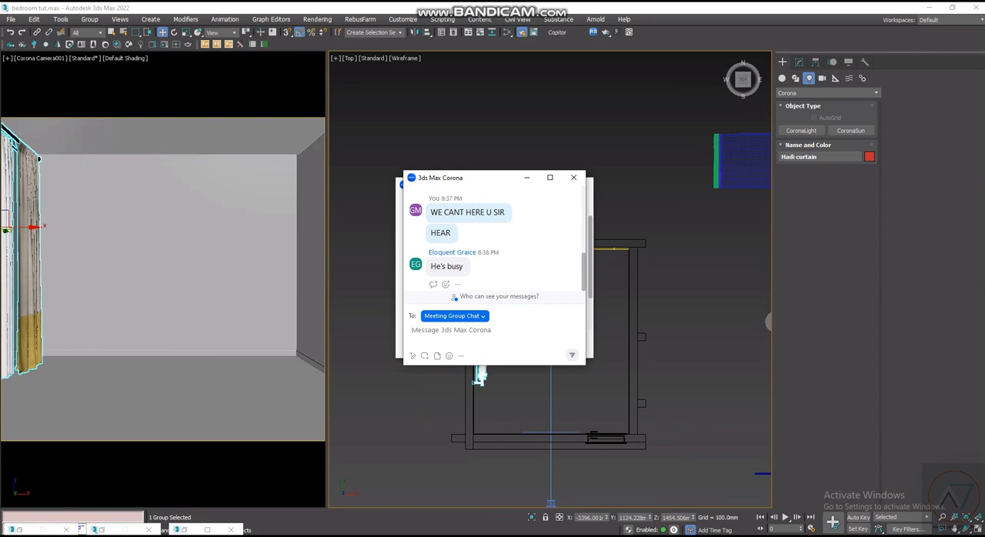
scroll(509, 298, "up", 4)
scroll(509, 298, "up", 6)
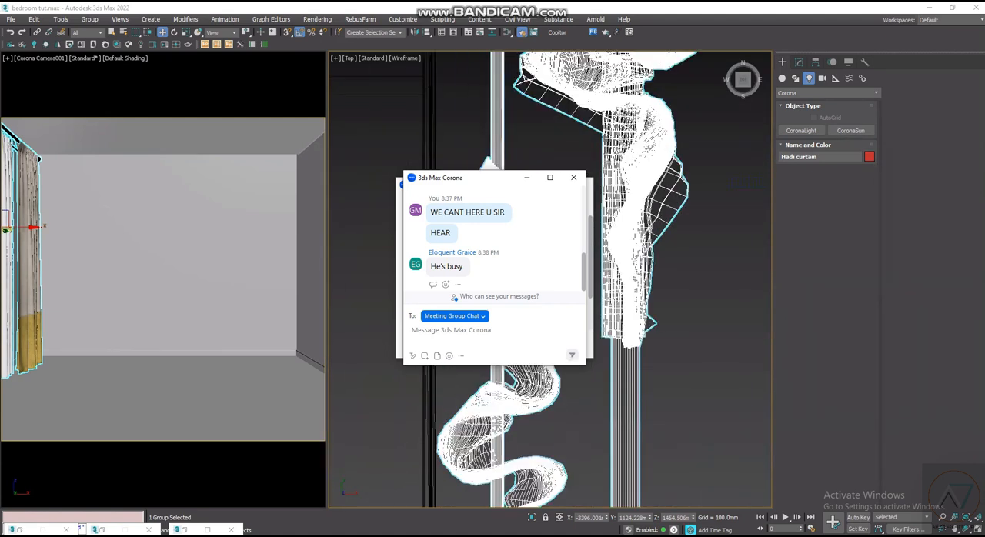
scroll(426, 411, "down", 8)
scroll(472, 304, "up", 2)
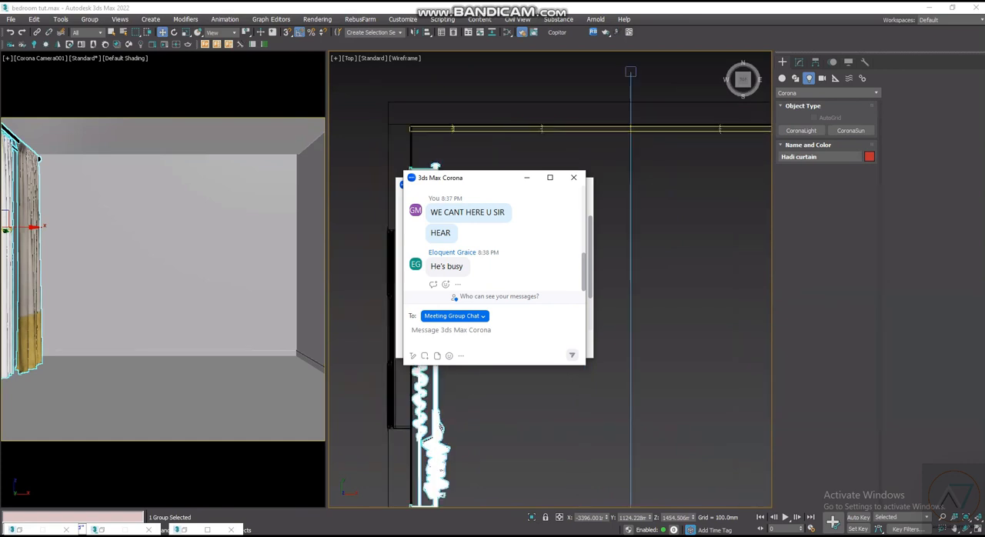
scroll(472, 304, "down", 7)
scroll(716, 296, "up", 2)
- Move the bed group into the room against the wall facing the camera, at about X -1388 mm, Y 1680 mm
left_click(693, 300)
scroll(647, 305, "down", 4)
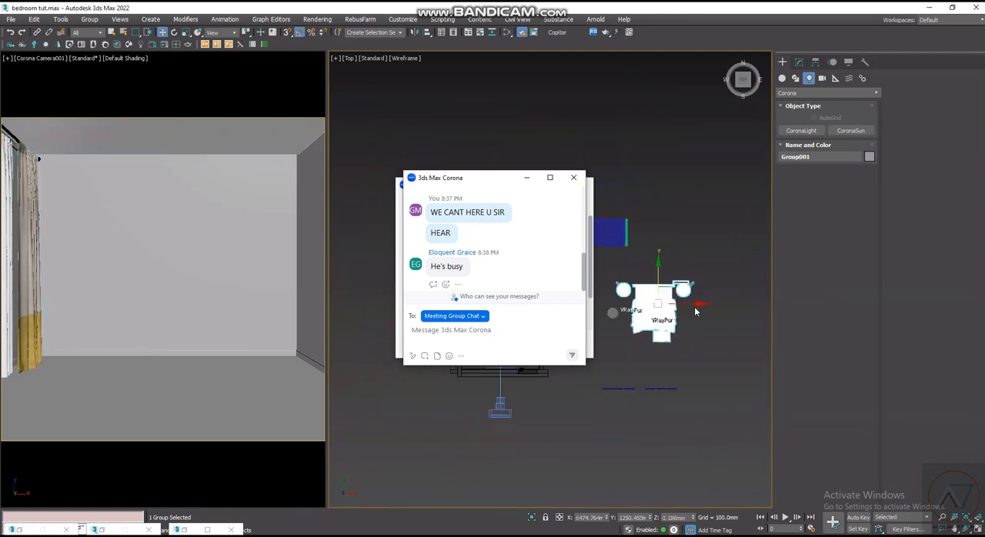
left_click_drag(641, 304, 497, 305)
scroll(509, 301, "up", 5)
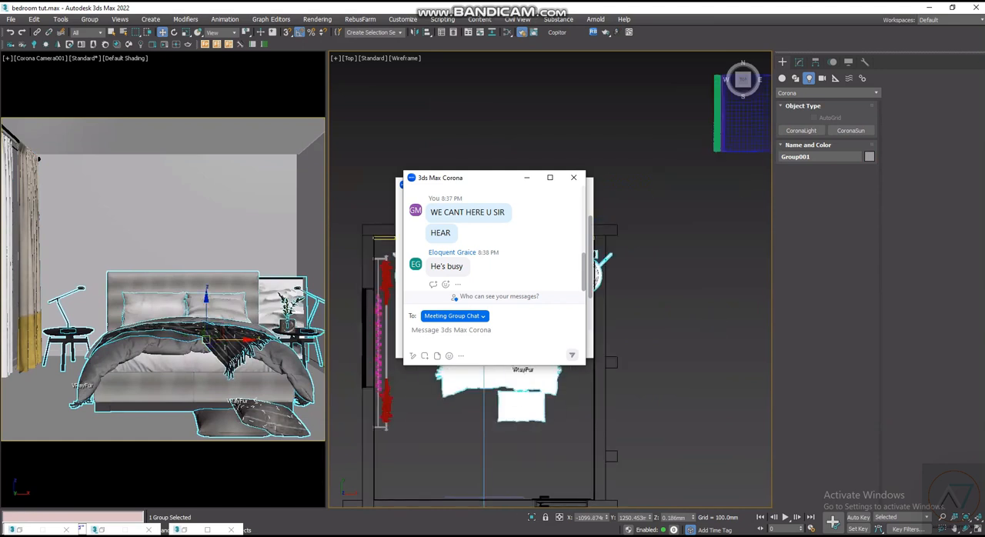
left_click_drag(527, 335, 482, 303)
scroll(499, 282, "up", 2)
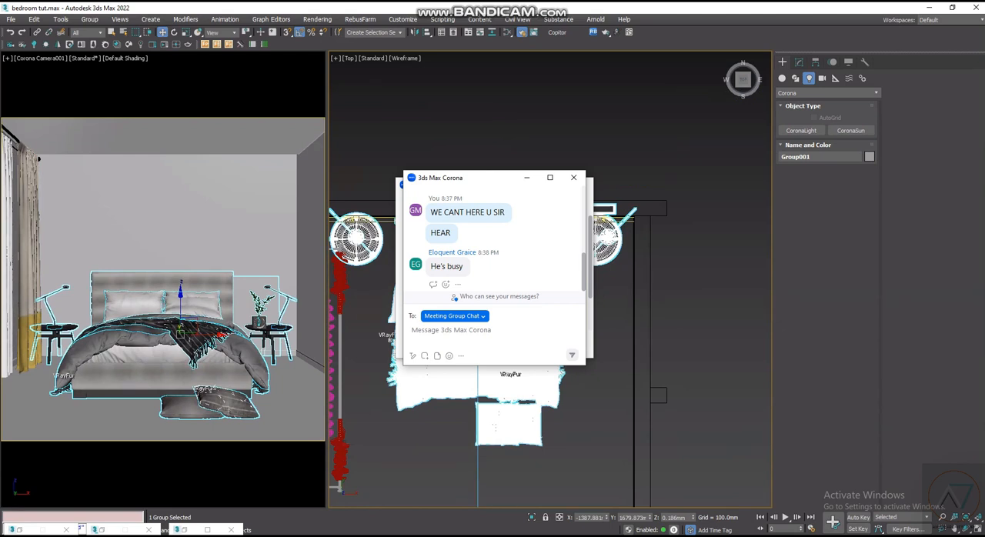
- Pull the bed group away from the headboard wall to about Y 803 mm and shift it sideways to about X -1270 mm
left_click_drag(483, 304, 536, 383)
scroll(588, 298, "down", 4)
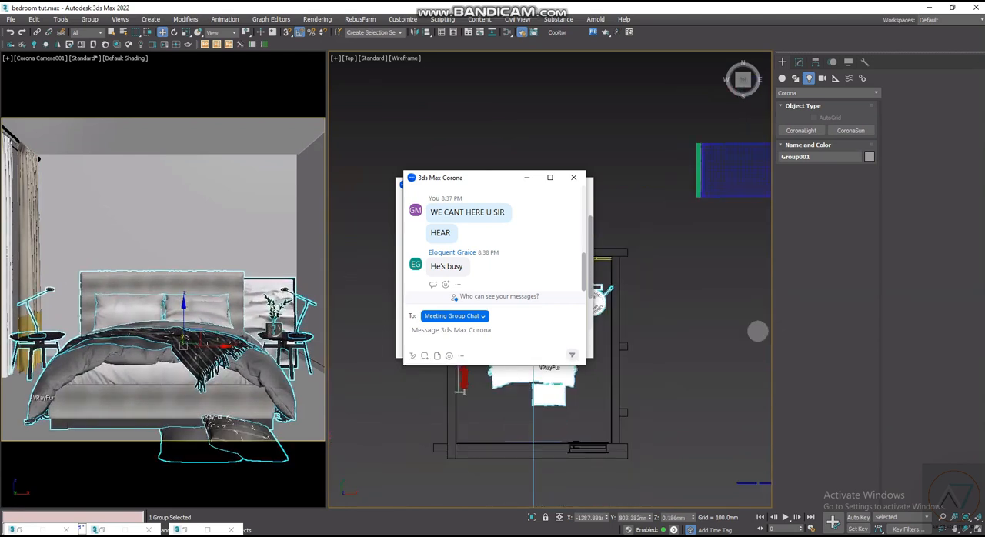
scroll(461, 324, "up", 4)
left_click_drag(655, 334, 663, 334)
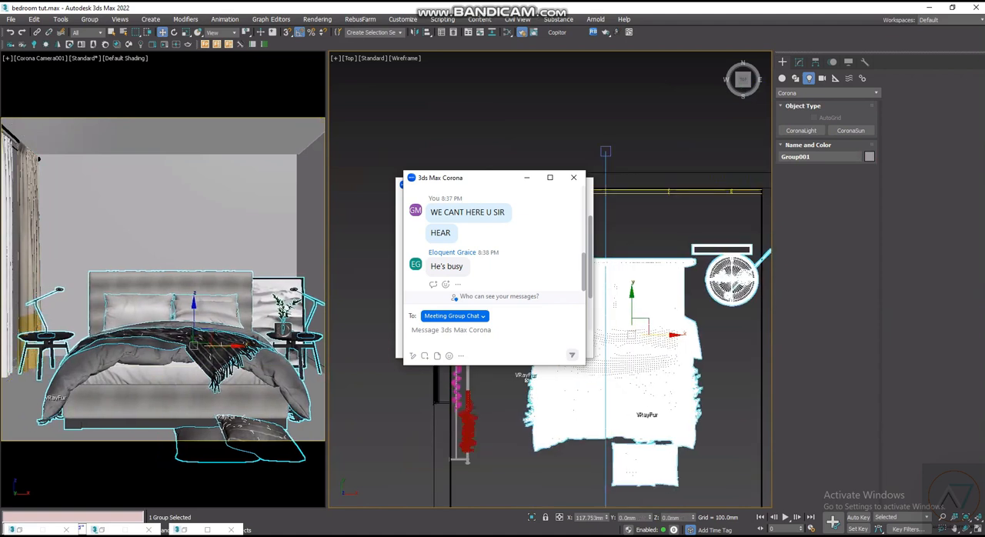
- Ungroup the bed set Group001 into separate objects and clear the selection
scroll(743, 265, "up", 3)
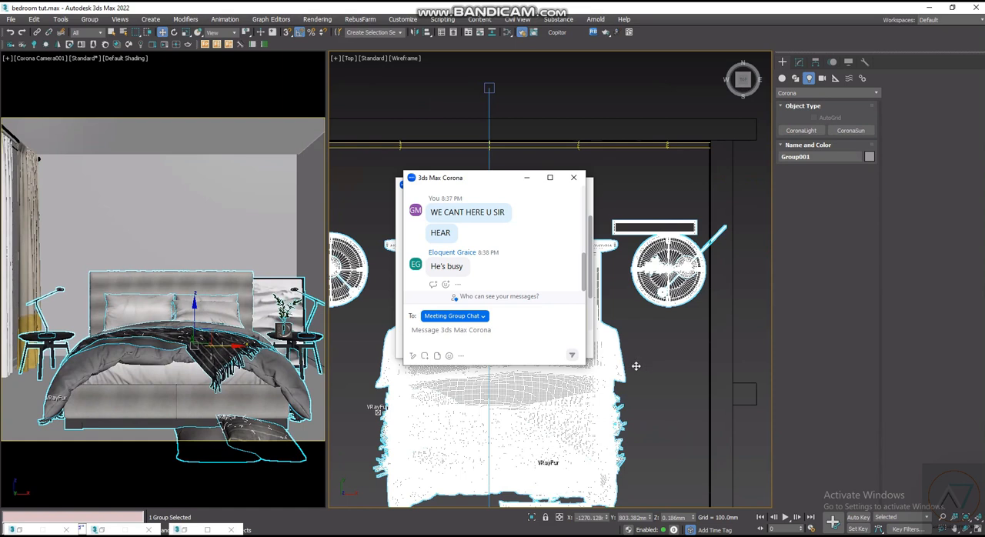
scroll(655, 359, "down", 4)
scroll(653, 361, "up", 2)
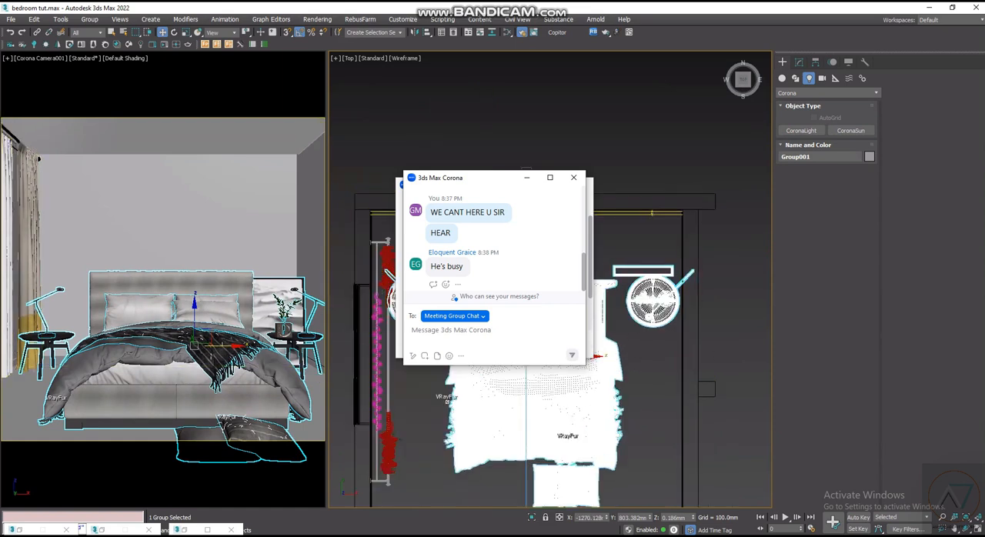
scroll(579, 350, "up", 2)
scroll(515, 304, "down", 2)
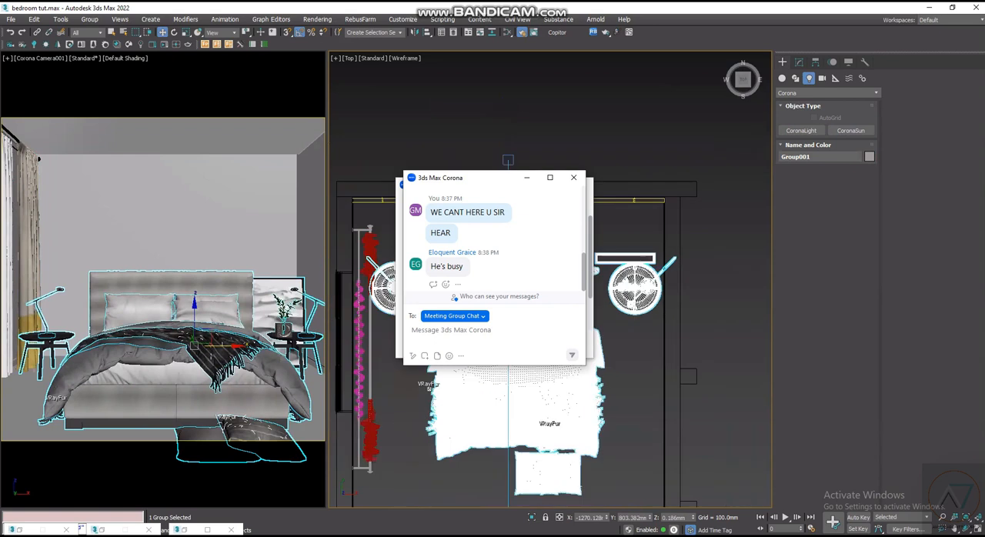
left_click(93, 21)
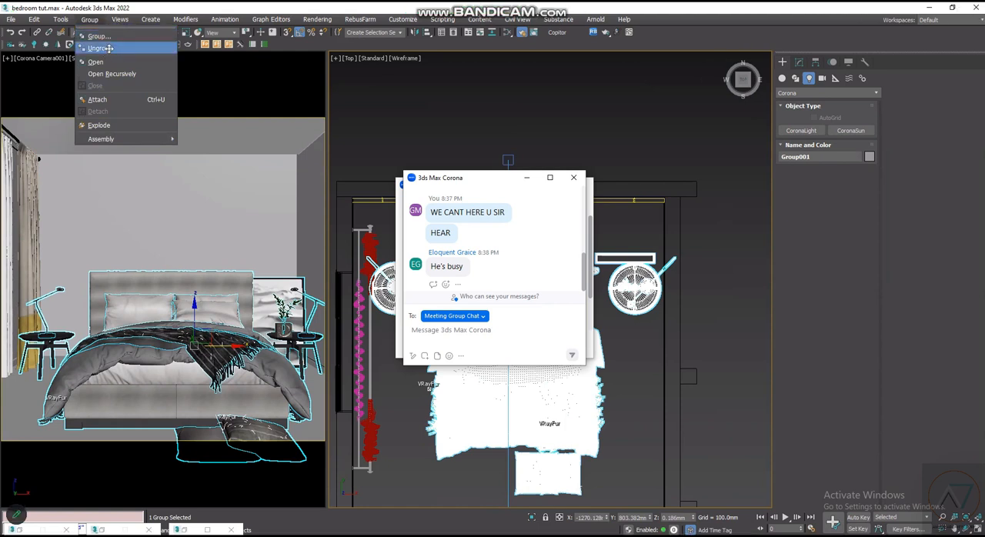
left_click(109, 48)
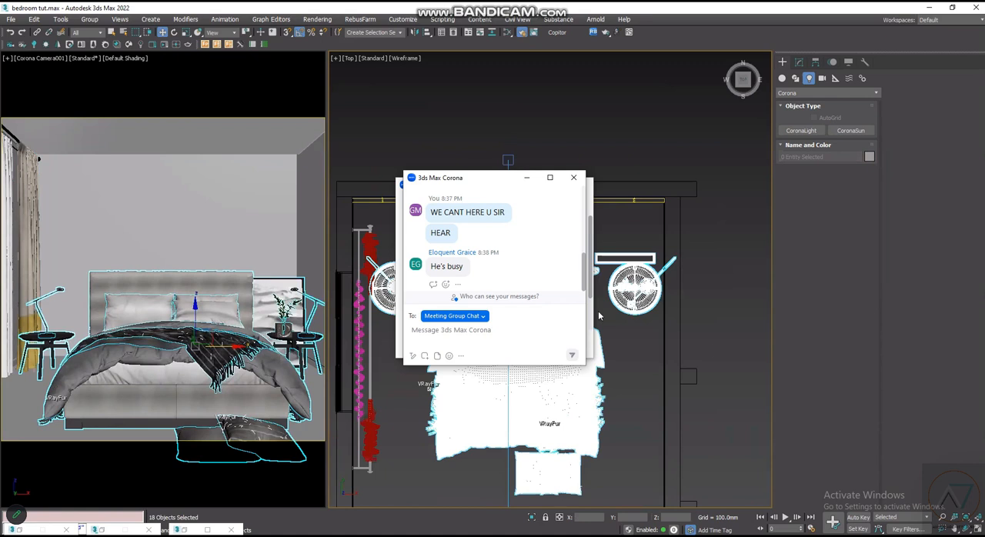
left_click(735, 294)
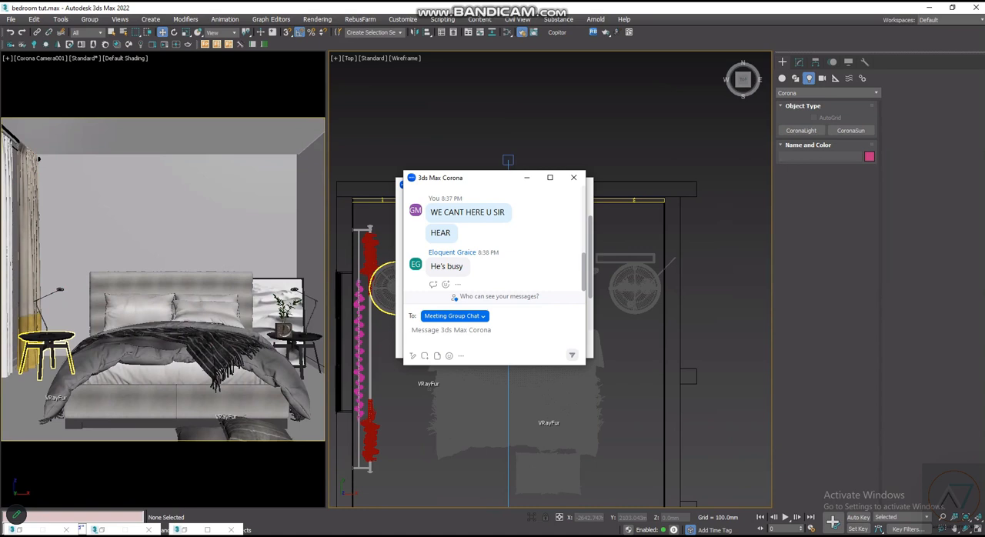
- Convert the BED group's materials with Corona Converter set to Materials of selected objects only, and close the converter and script listener
scroll(362, 316, "up", 4)
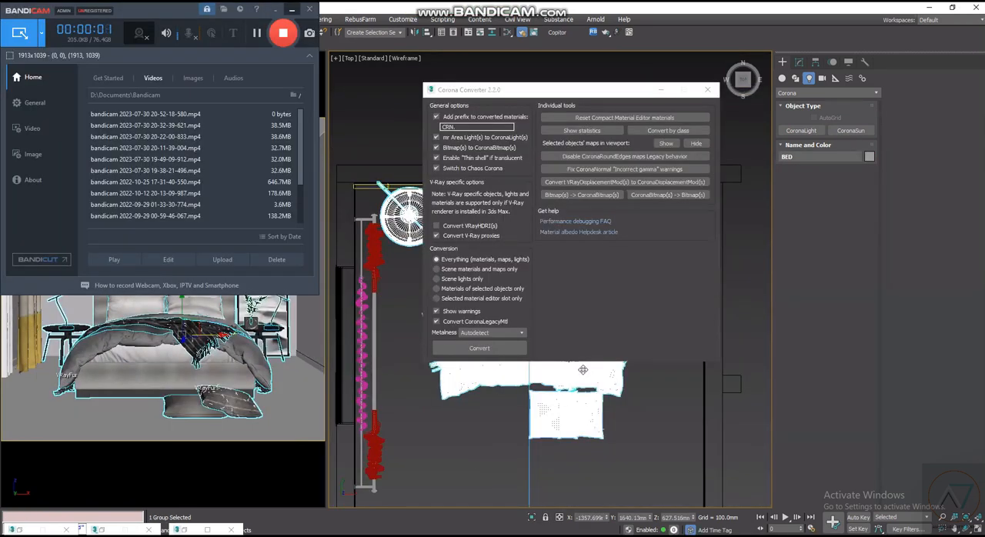
left_click(275, 9)
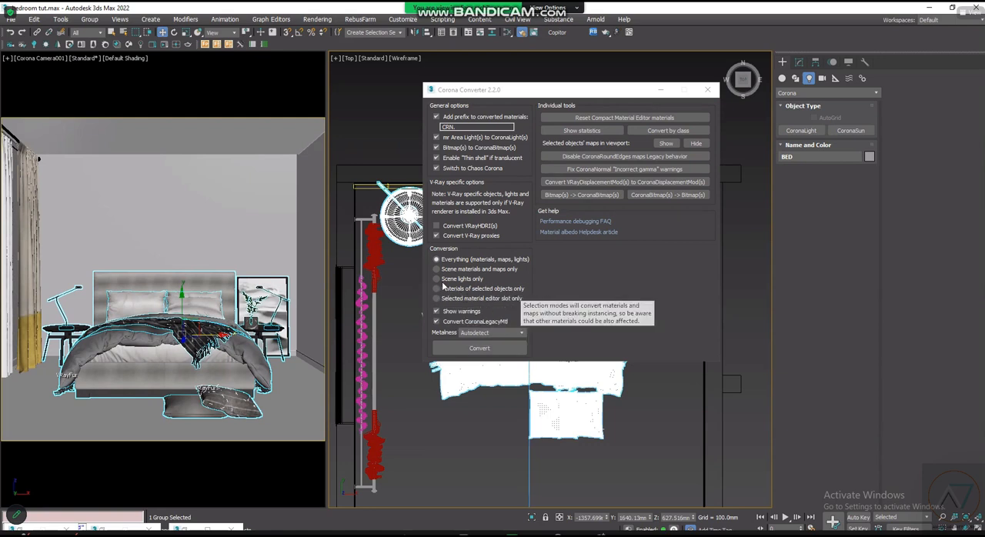
left_click(496, 343)
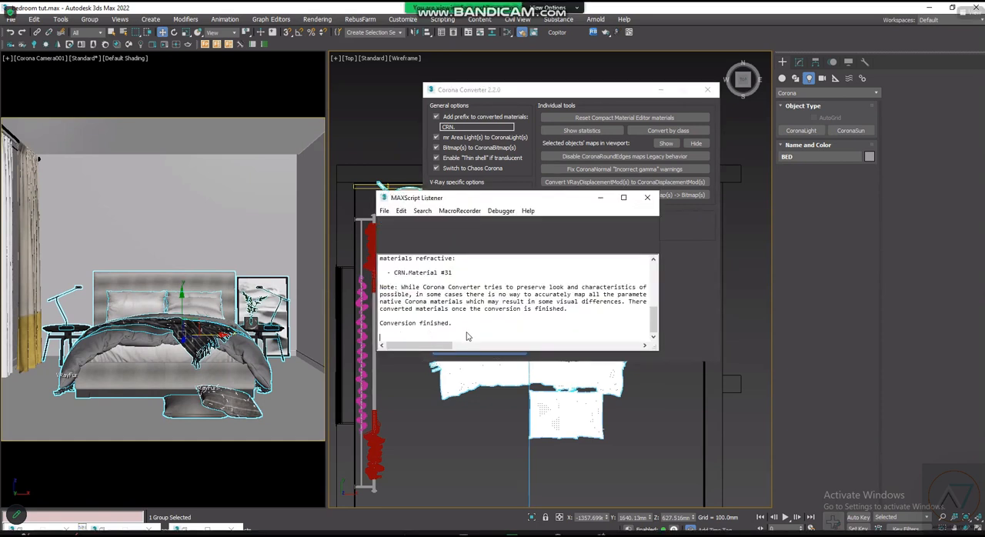
left_click(648, 198)
left_click(709, 91)
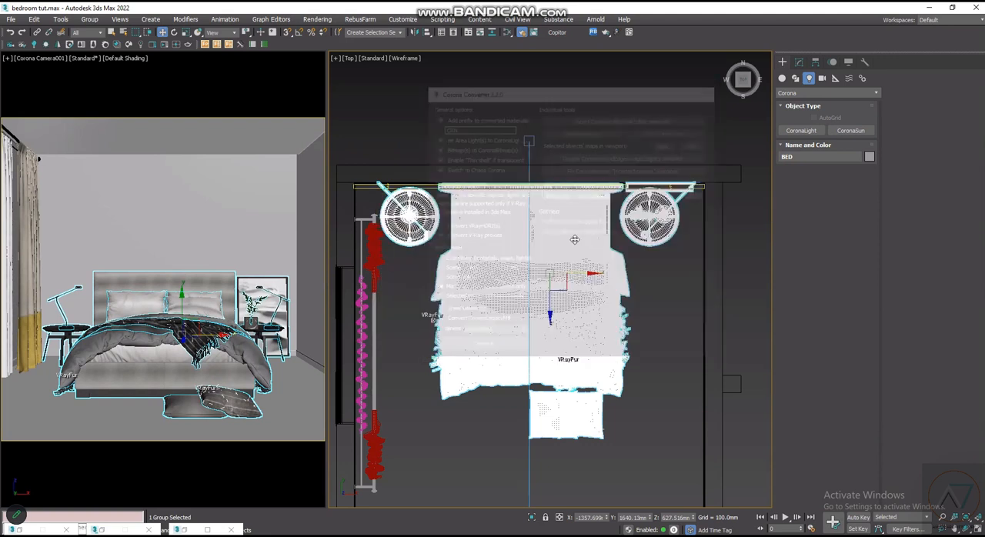
- Shift the BED group about 17 mm toward the curtain wall and deselect it
scroll(579, 277, "up", 2)
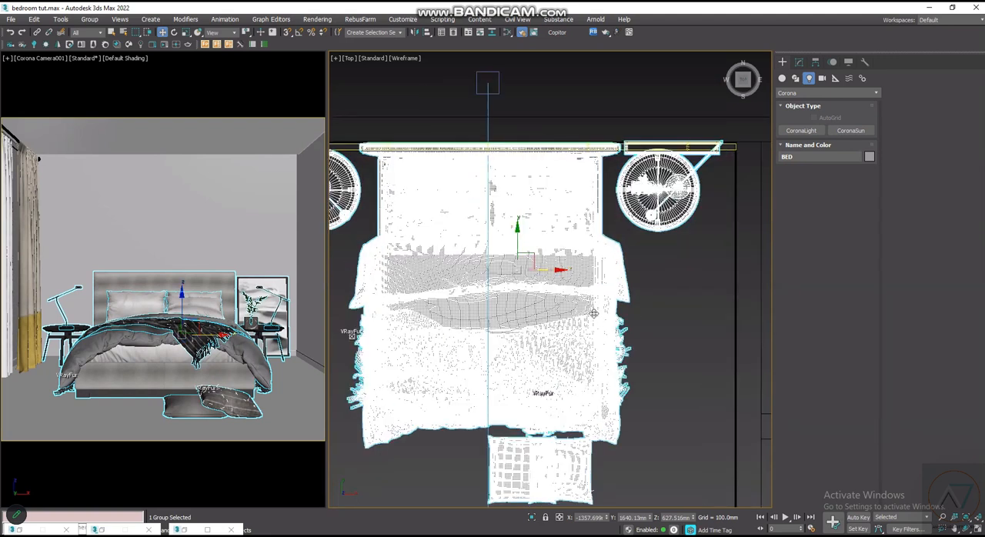
scroll(526, 299, "down", 2)
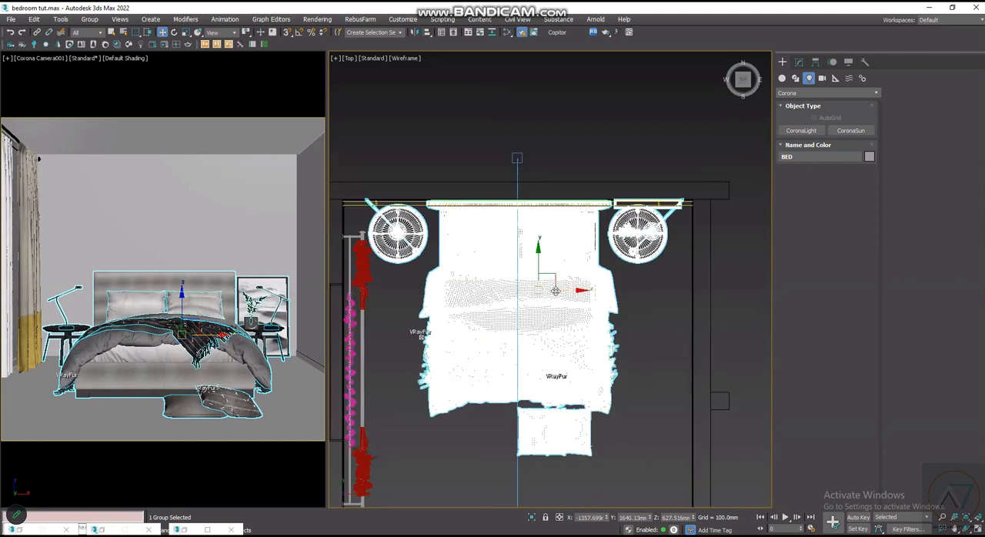
left_click_drag(564, 287, 562, 285)
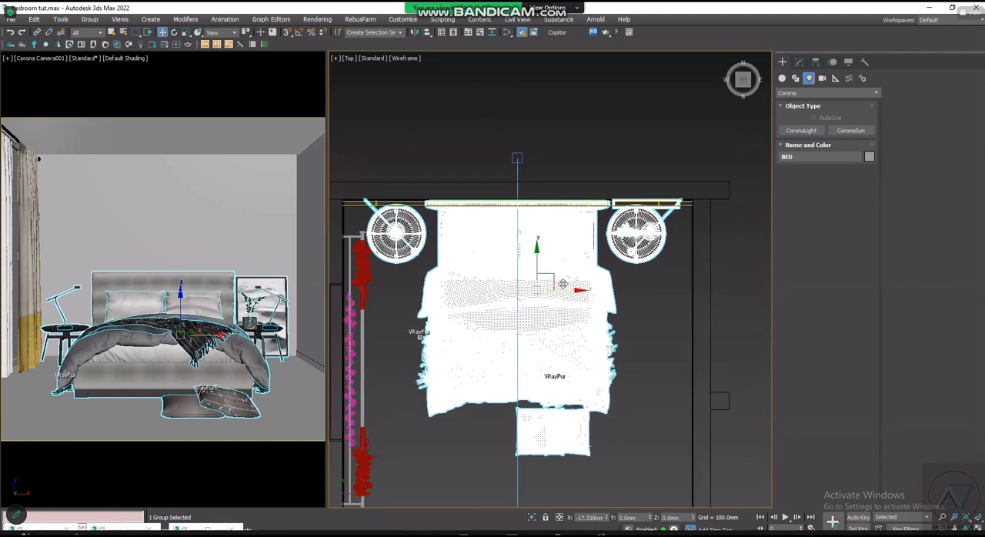
scroll(565, 289, "down", 3)
left_click(487, 328)
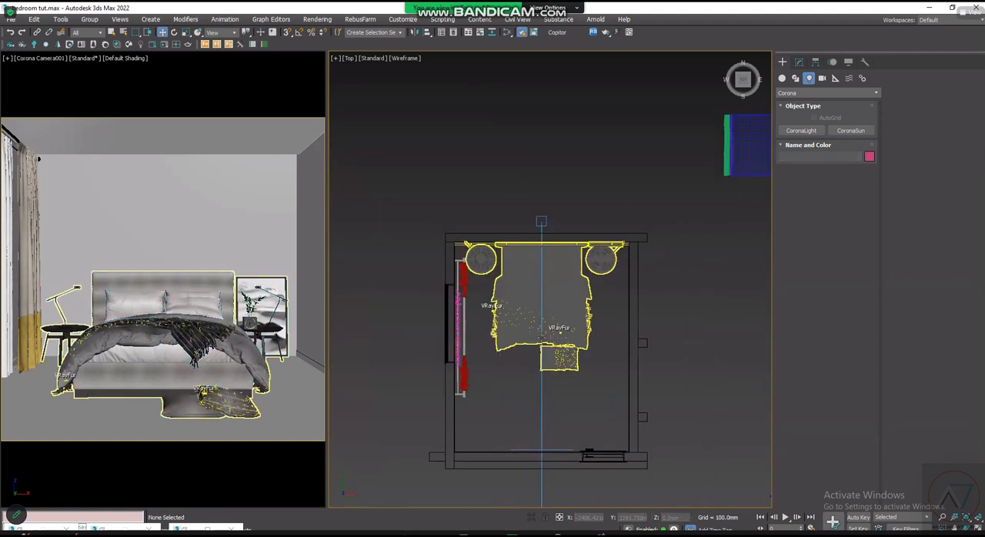
- Move the Risbyn Lamp Ikea group into the room over the bed, at about X -1445 mm
scroll(513, 330, "down", 2)
scroll(710, 197, "up", 2)
scroll(625, 211, "down", 2)
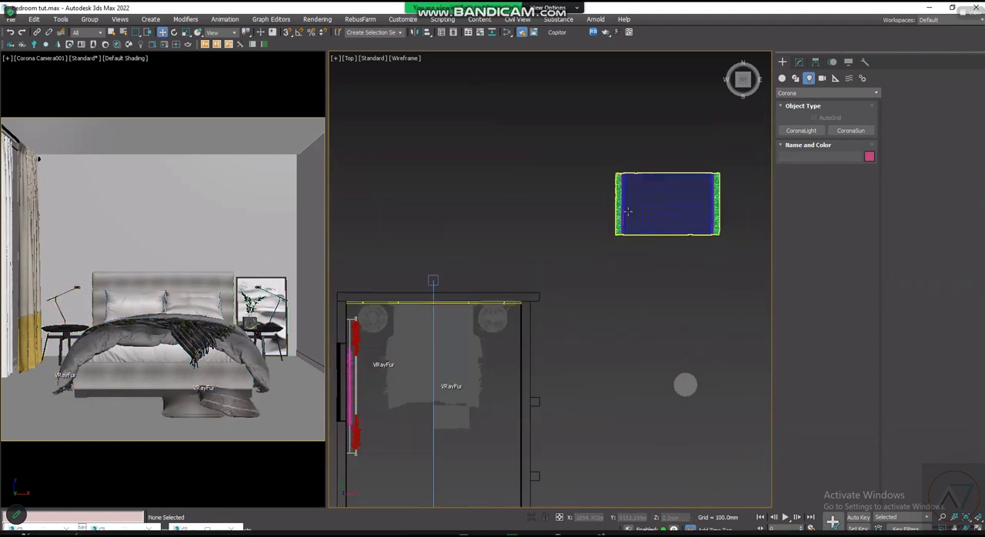
left_click(667, 333)
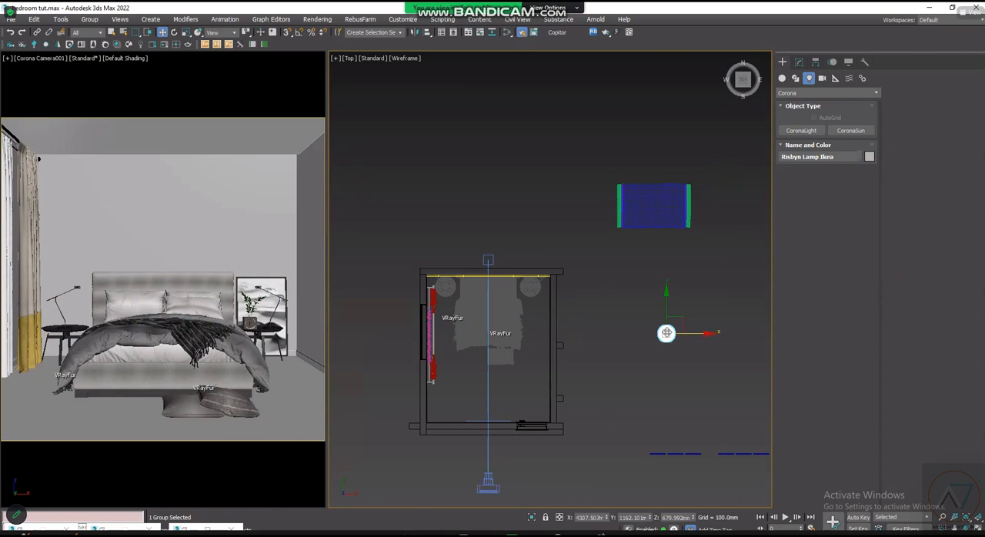
left_click_drag(687, 334, 509, 320)
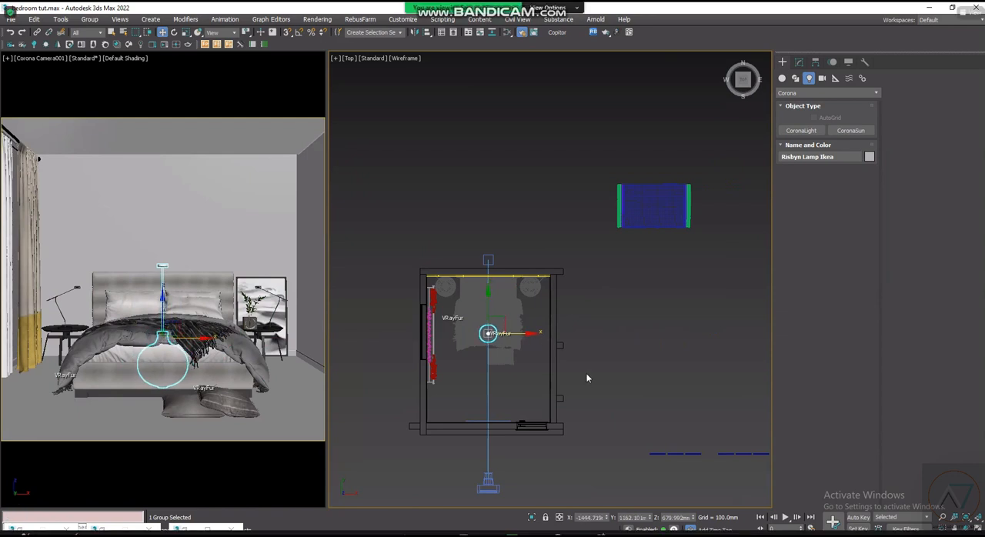
- In the front view, raise the pendant lamp to the ceiling, at about Z 2342 mm
key("f")
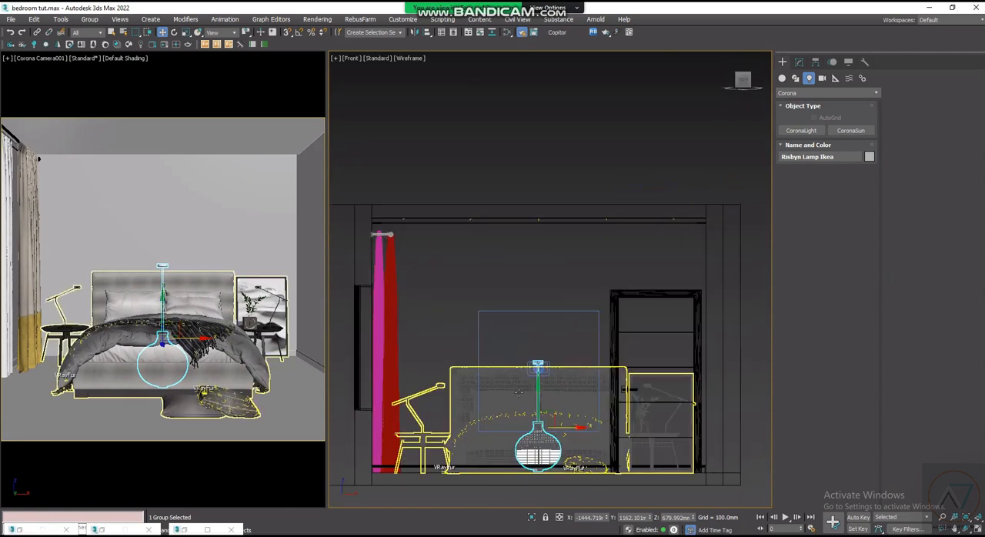
scroll(531, 400, "up", 3)
left_click_drag(535, 410, 556, 246)
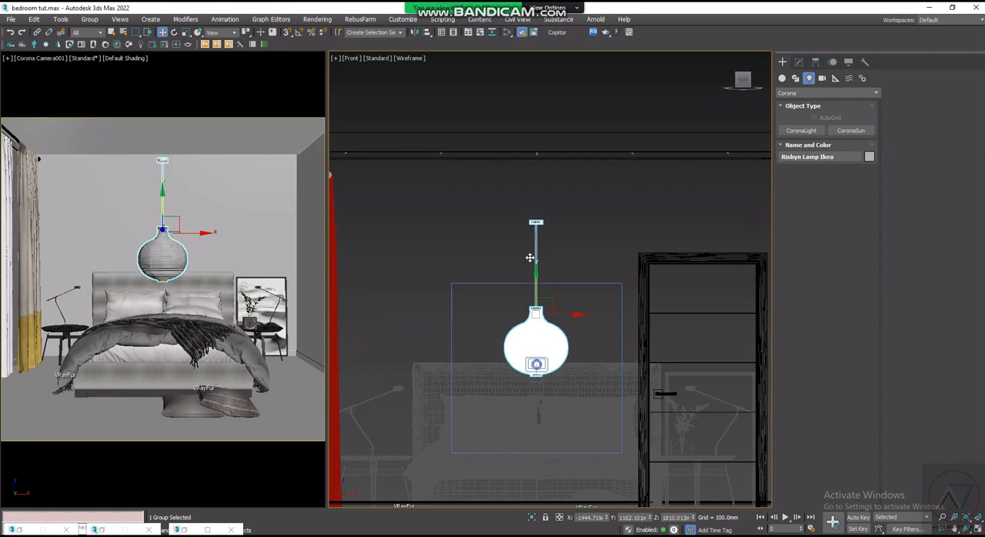
left_click_drag(539, 257, 546, 204)
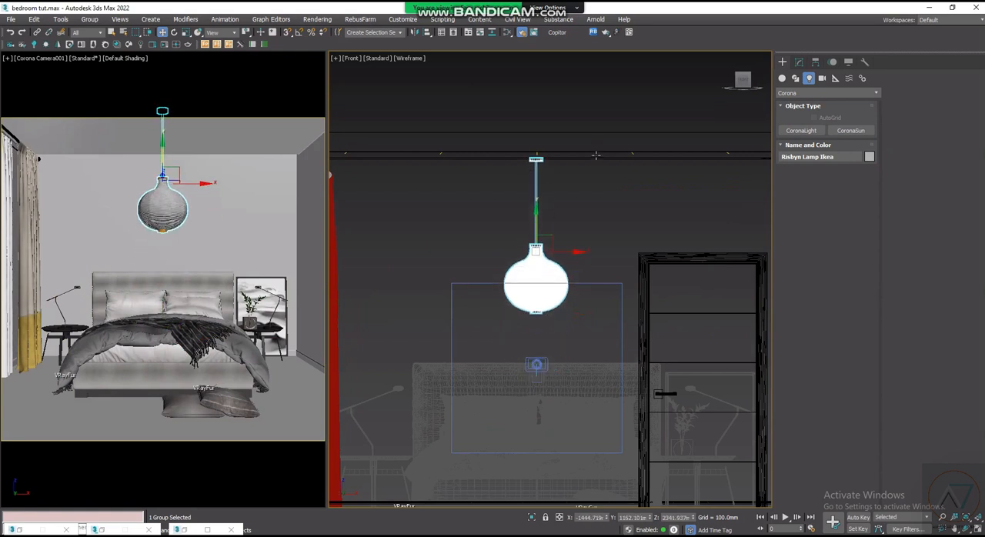
- Examine the pendant lamp's ceiling mount, cord and shade up close in the front view
scroll(596, 155, "up", 5)
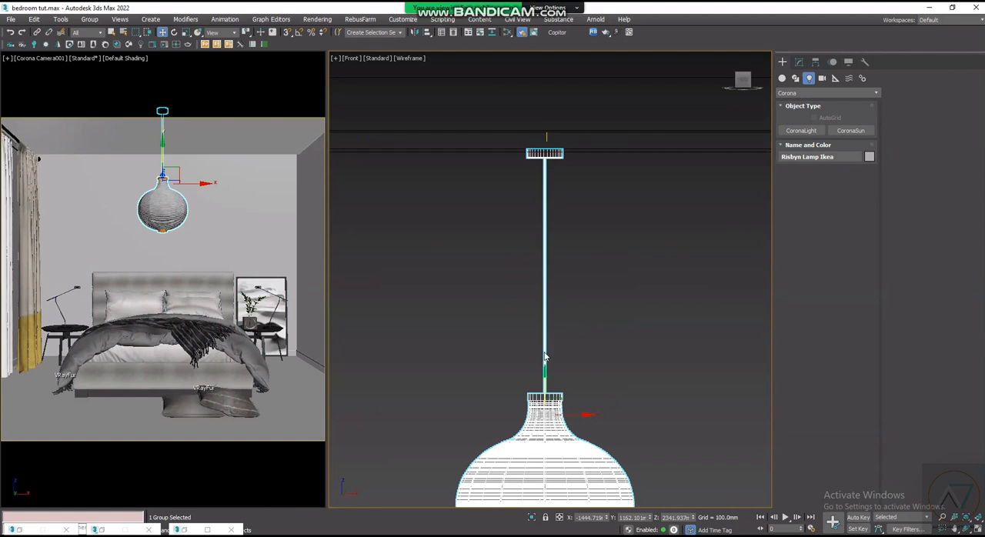
scroll(532, 337, "down", 5)
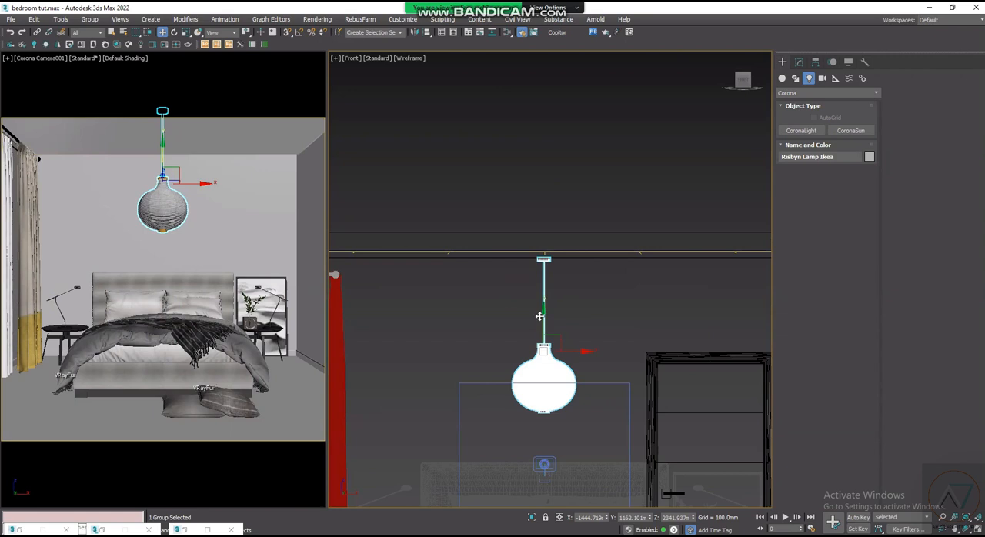
scroll(540, 316, "up", 1)
scroll(528, 370, "down", 1)
middle_click_drag(533, 358, 527, 349)
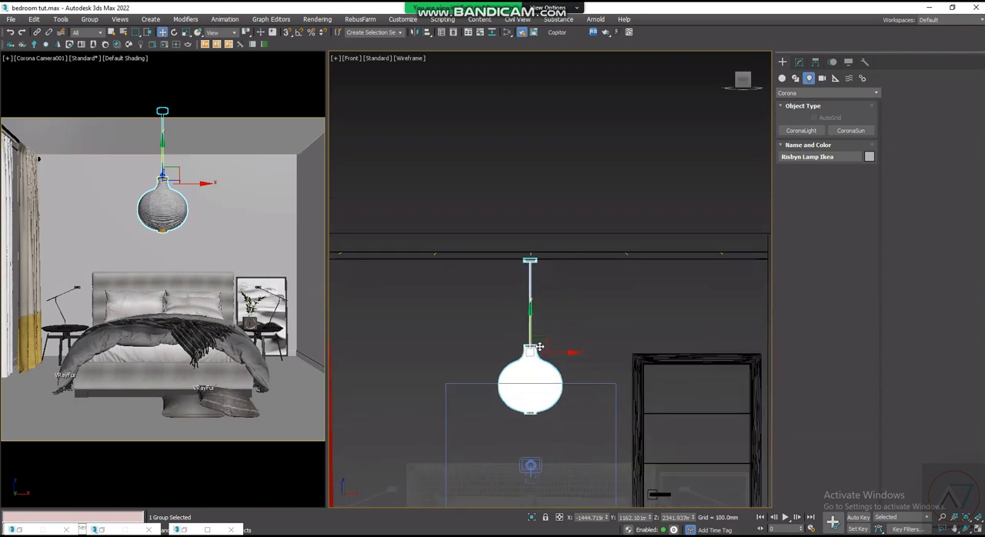
scroll(531, 370, "up", 1)
scroll(551, 355, "up", 2)
scroll(558, 339, "down", 1)
scroll(554, 346, "up", 1)
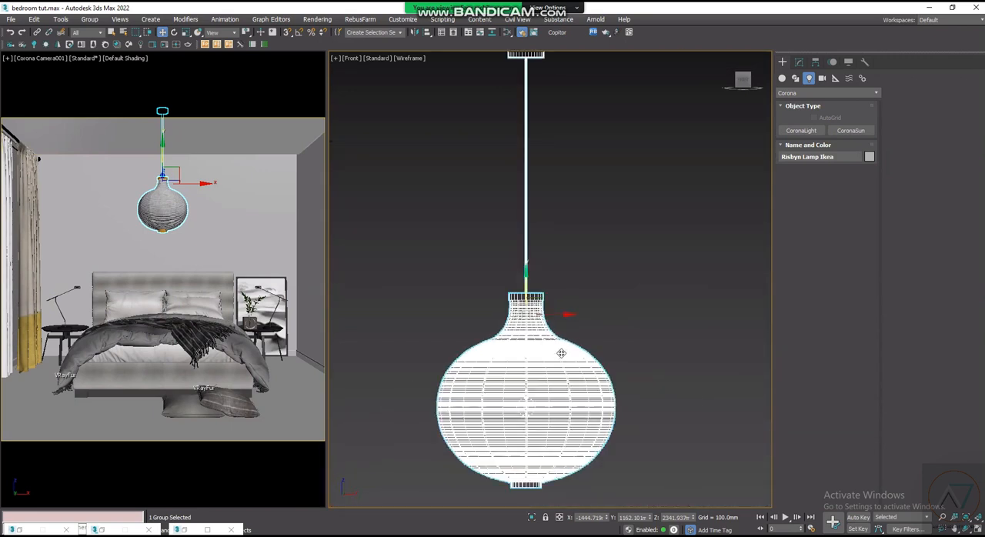
scroll(543, 364, "down", 1)
scroll(537, 372, "up", 1)
scroll(538, 368, "down", 1)
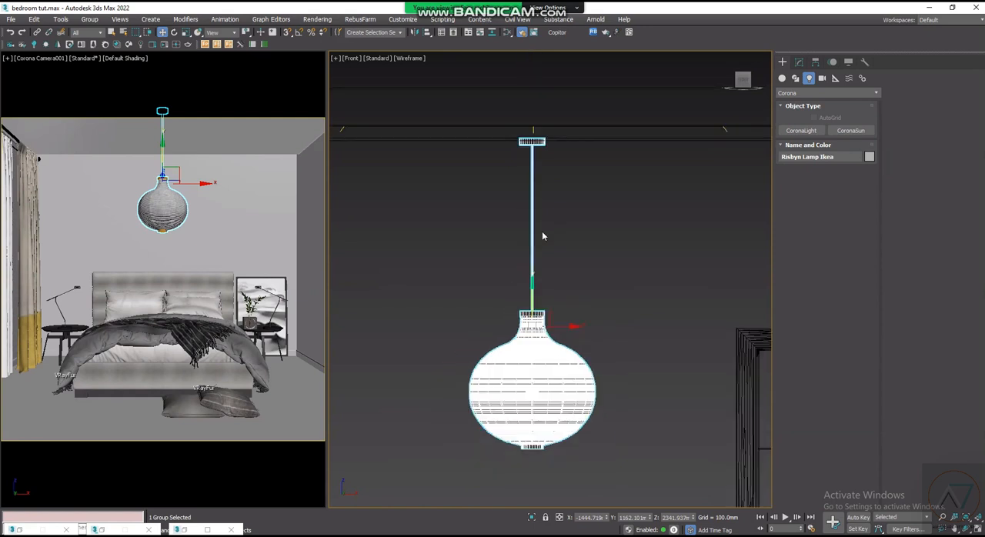
- Convert the pendant lamp's materials with Corona Converter set to Materials of selected objects only, and close the converter and script listener
left_click(585, 275)
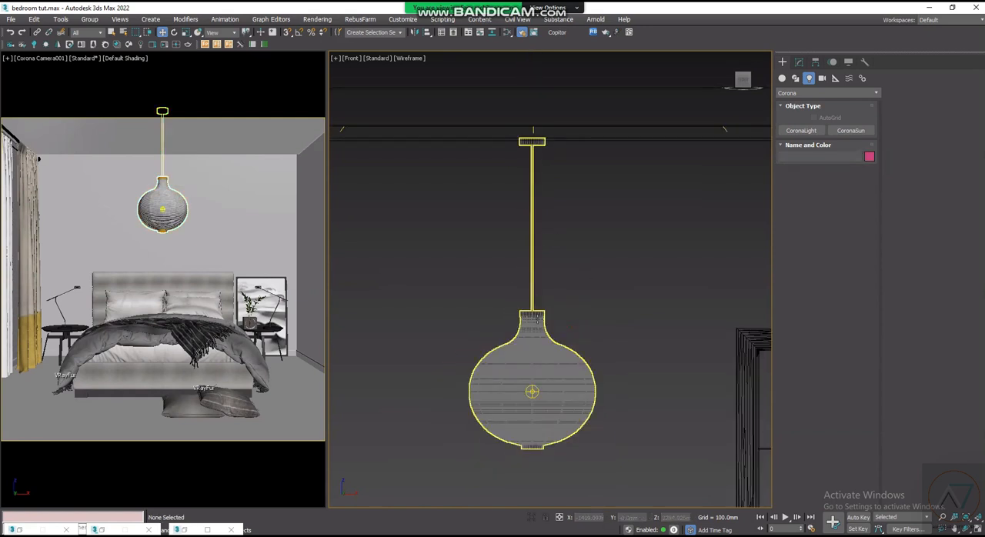
scroll(531, 415, "up", 2)
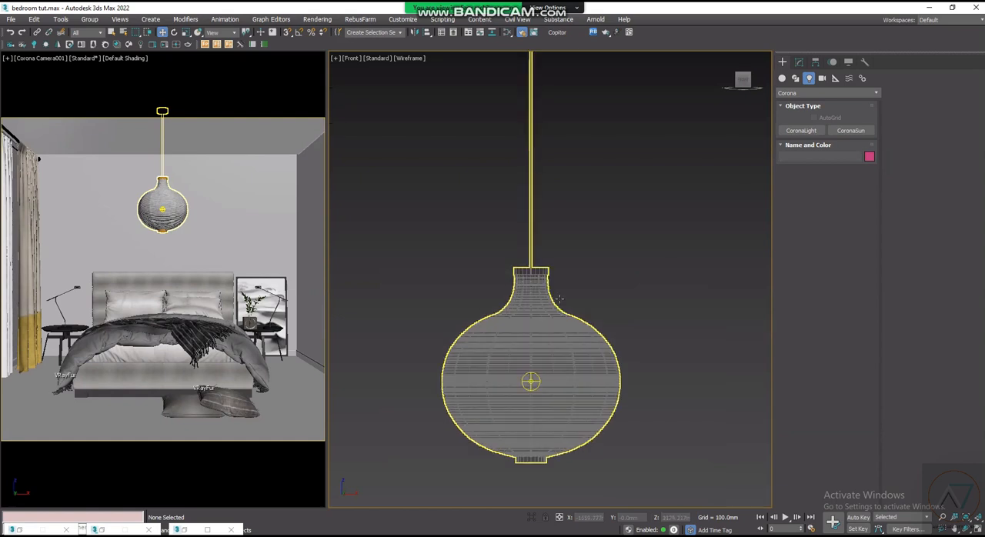
left_click(533, 306)
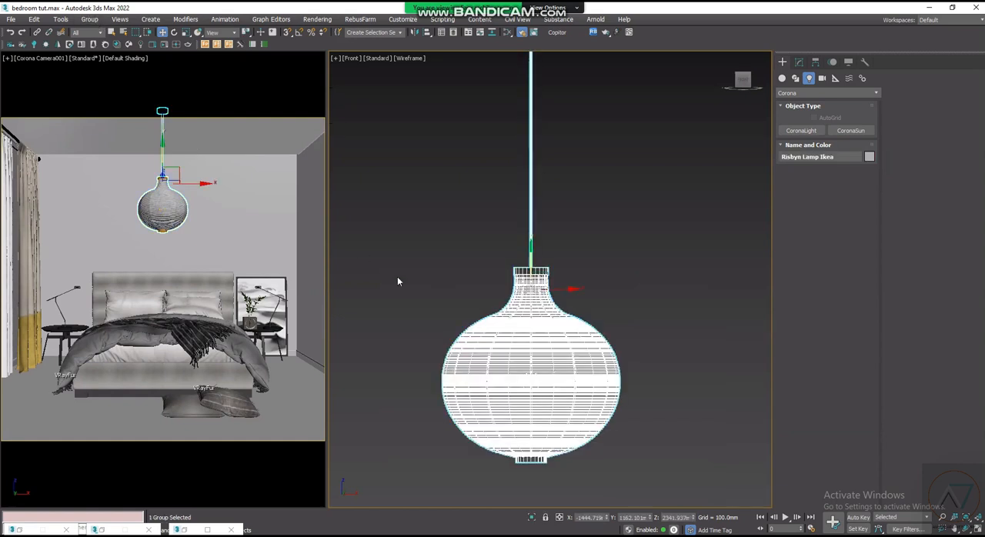
scroll(528, 317, "up", 2)
scroll(528, 317, "down", 4)
right_click(528, 316)
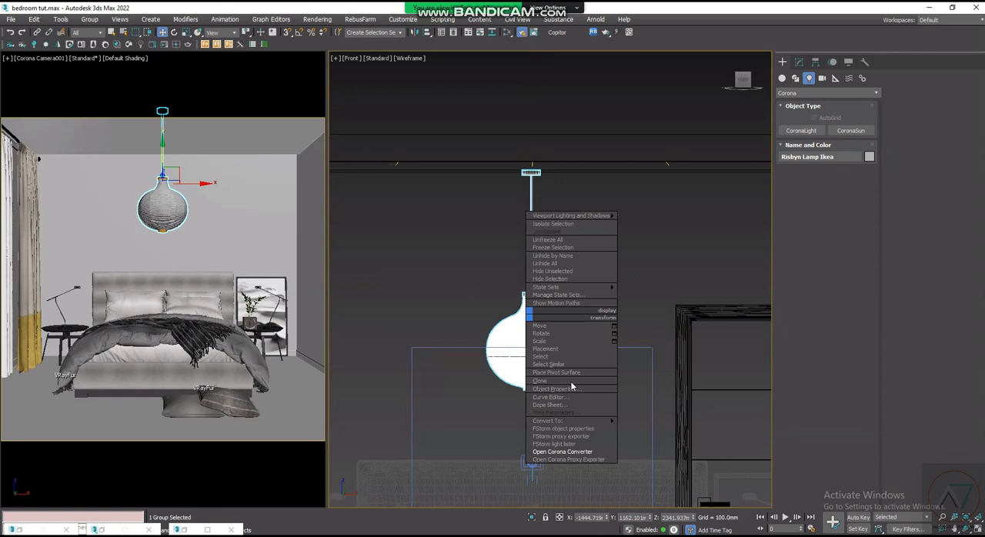
left_click(582, 451)
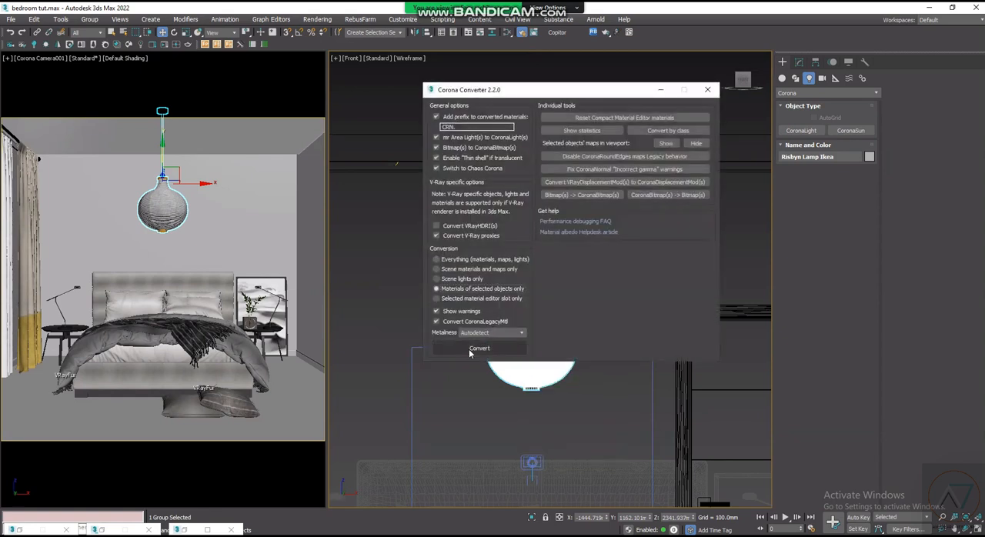
left_click(478, 349)
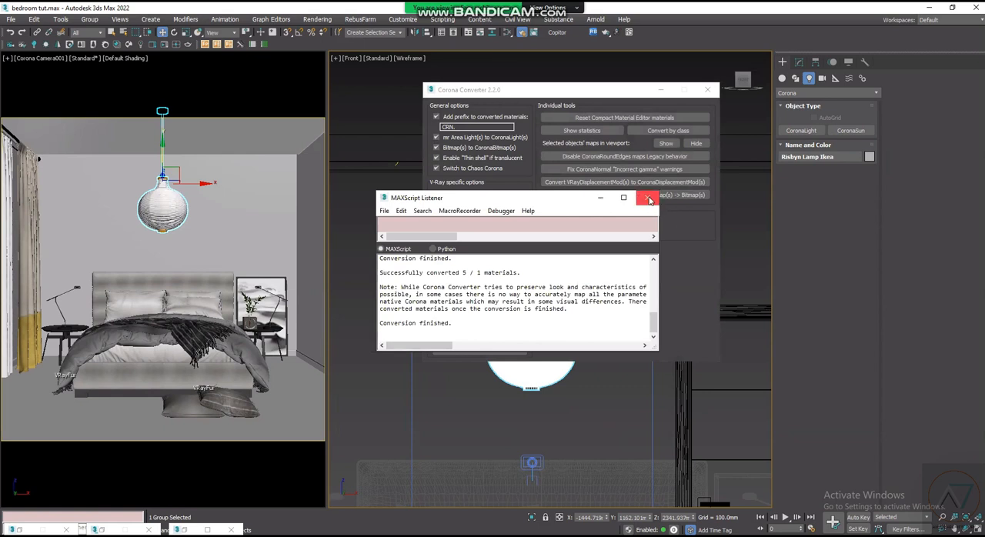
left_click(646, 199)
left_click(708, 90)
- Try to shorten the pendant lamp by scaling the whole group down along its height
scroll(527, 220, "up", 3)
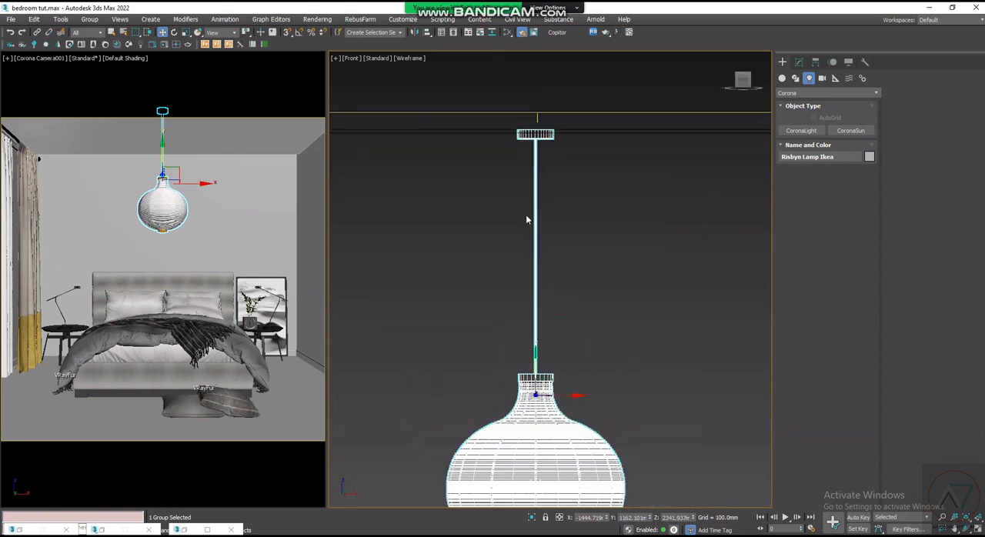
scroll(429, 205, "down", 3)
scroll(487, 218, "up", 3)
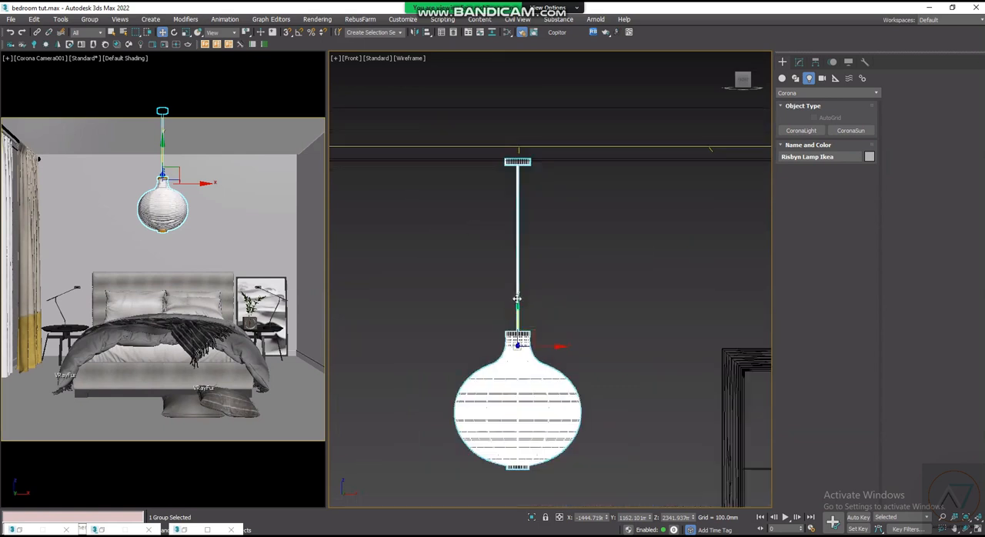
scroll(517, 356, "down", 3)
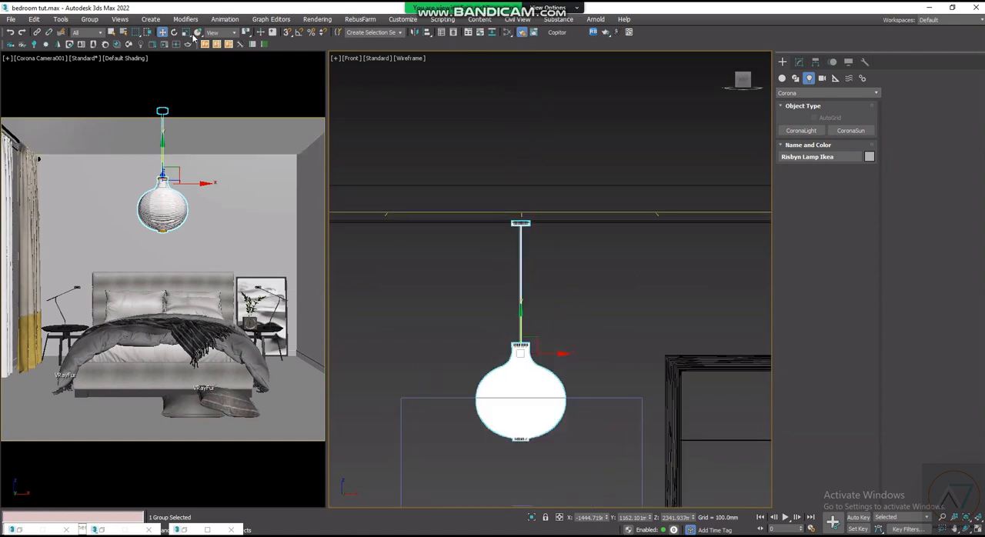
left_click(185, 31)
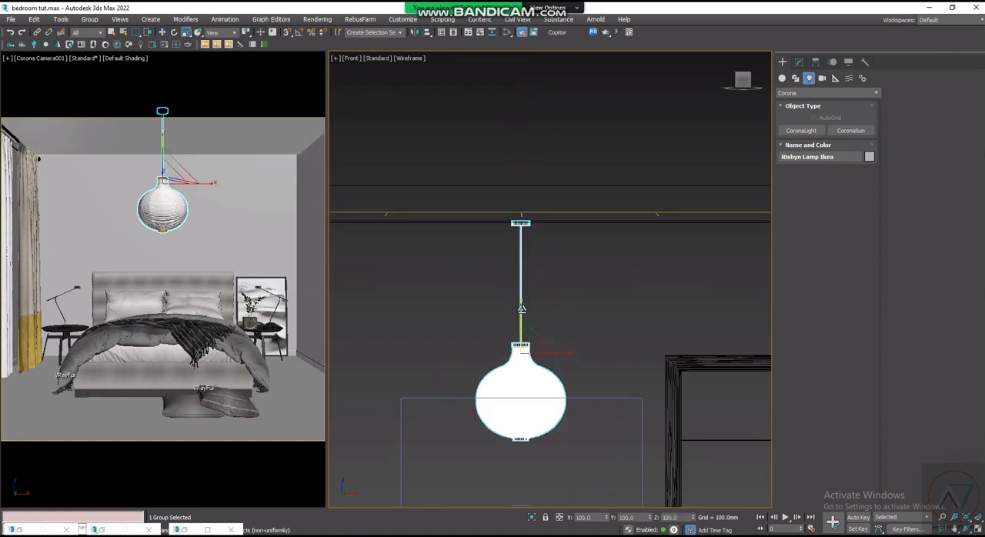
left_click_drag(521, 311, 522, 318)
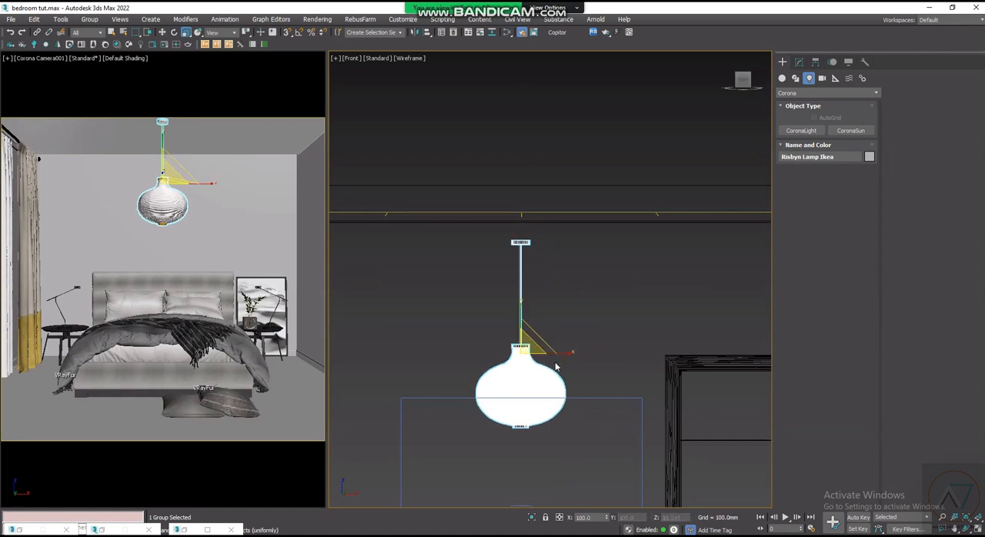
scroll(556, 363, "up", 4)
scroll(555, 358, "down", 4)
key("ctrl+z")
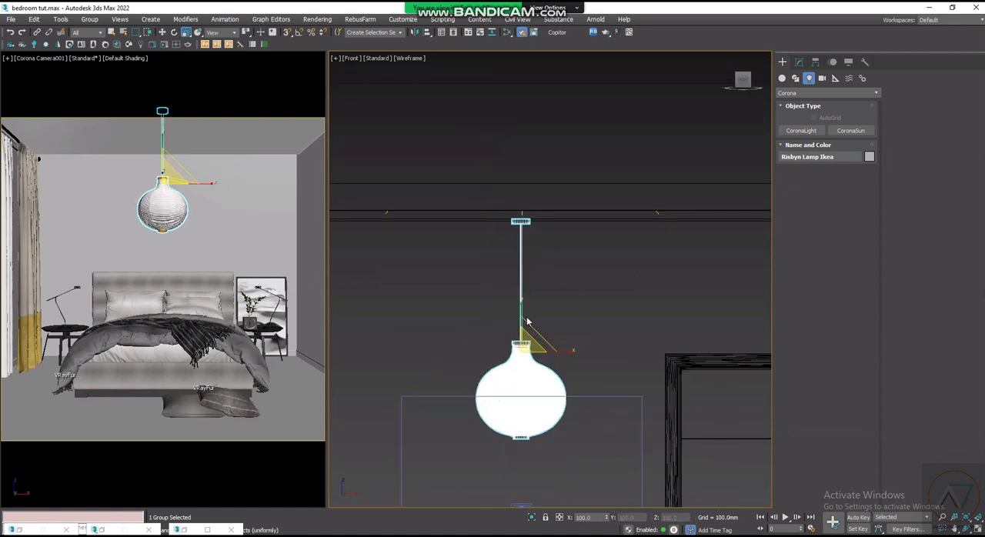
- Reselect the pendant lamp with the Move tool active and open its group recursively to reach the individual parts
scroll(529, 321, "up", 2)
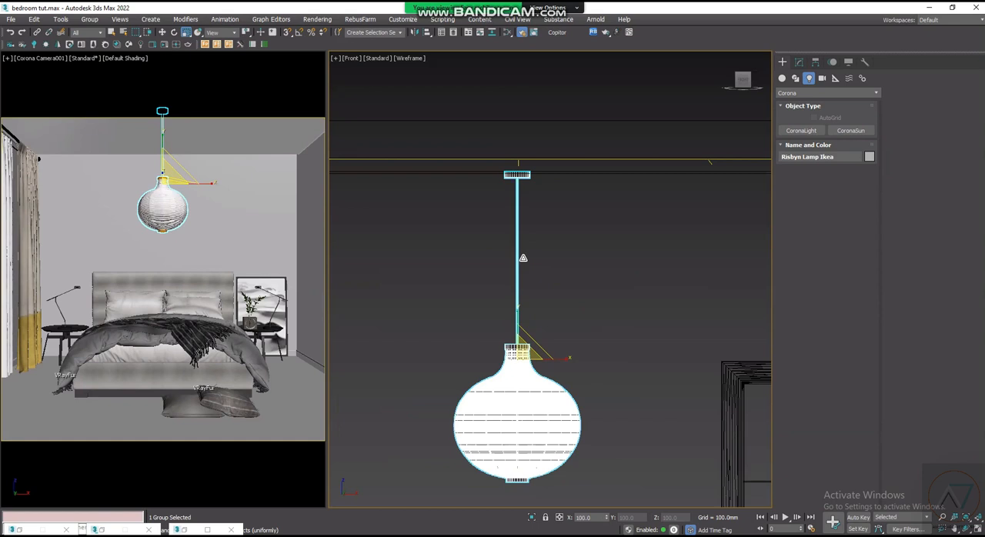
scroll(521, 277, "up", 2)
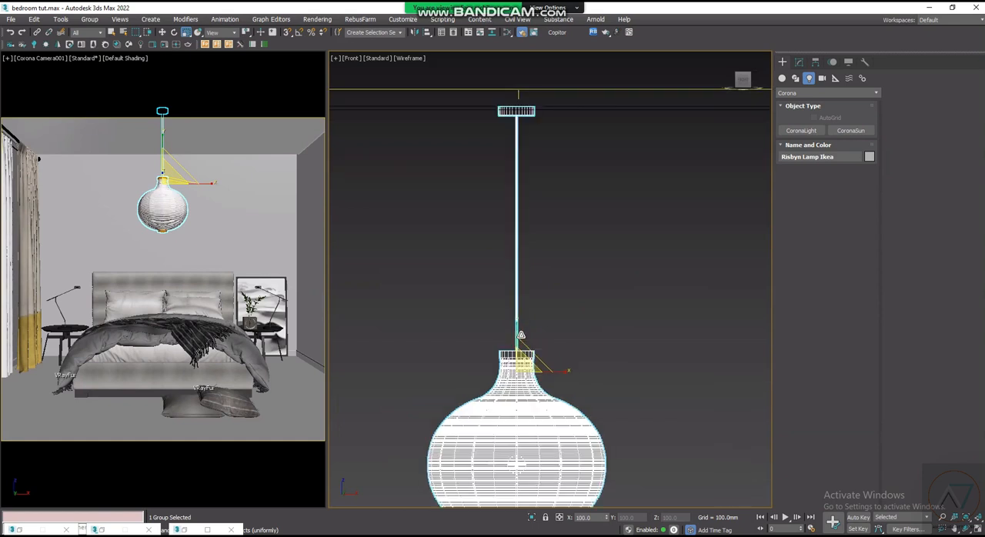
scroll(517, 306, "down", 2)
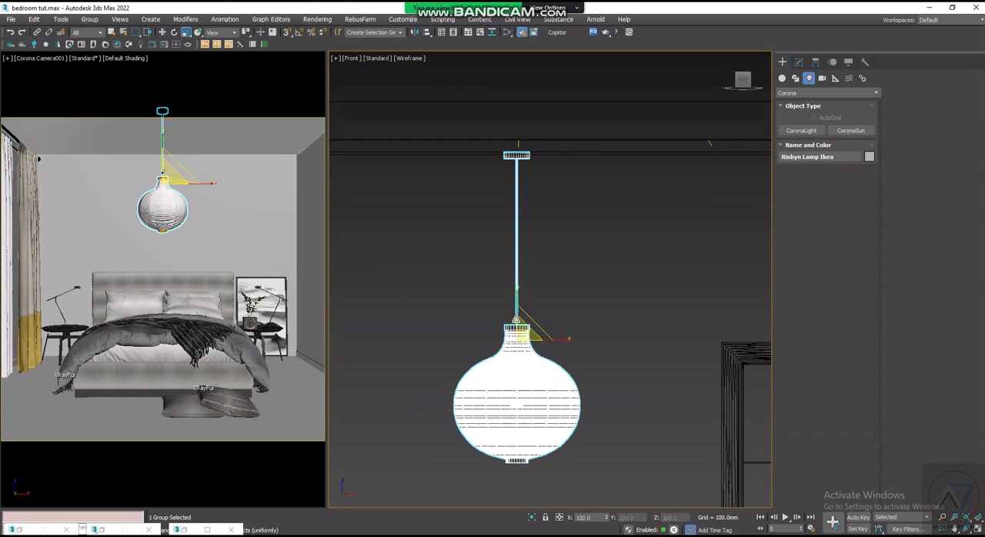
scroll(516, 319, "up", 3)
scroll(515, 319, "down", 2)
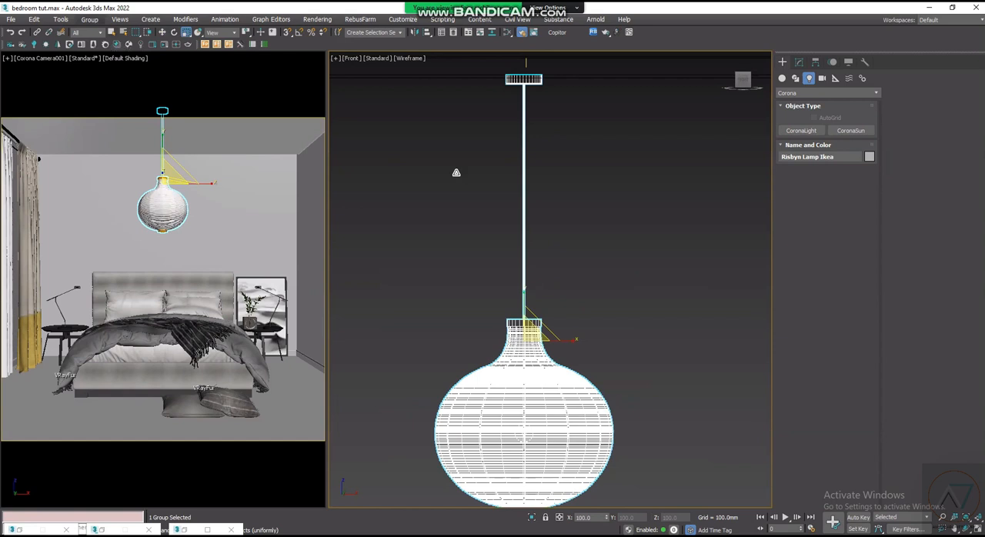
left_click(547, 238)
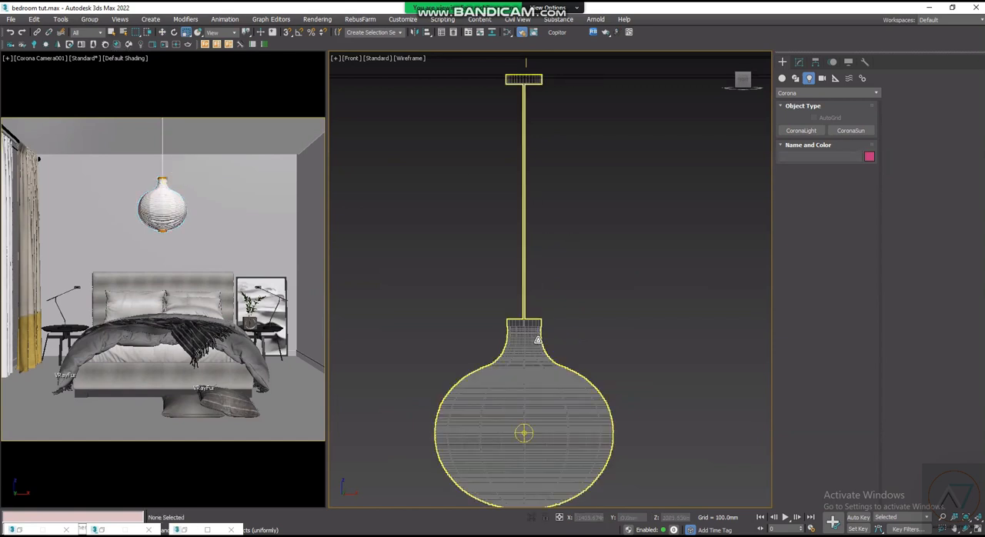
left_click(538, 339)
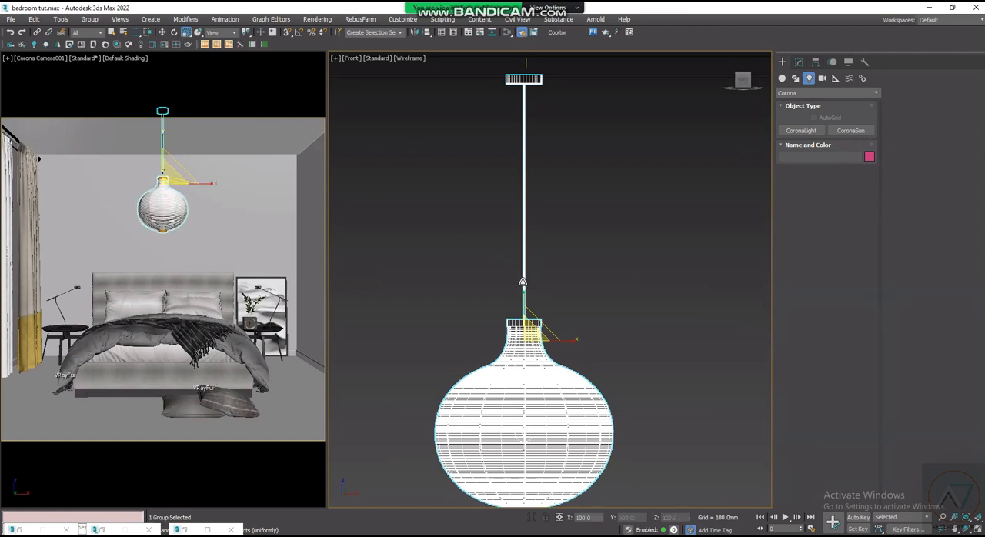
key("w")
scroll(522, 317, "up", 4)
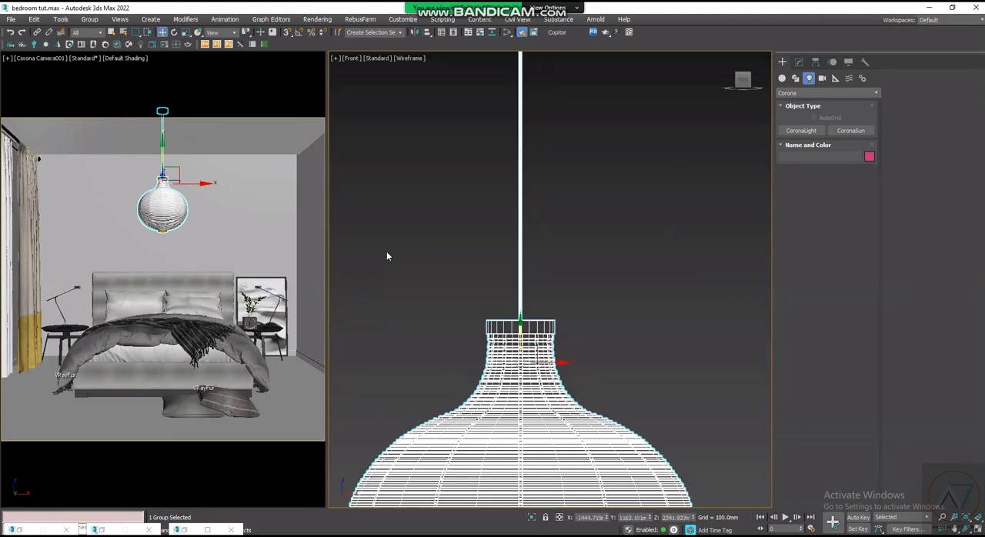
key("z")
left_click(90, 19)
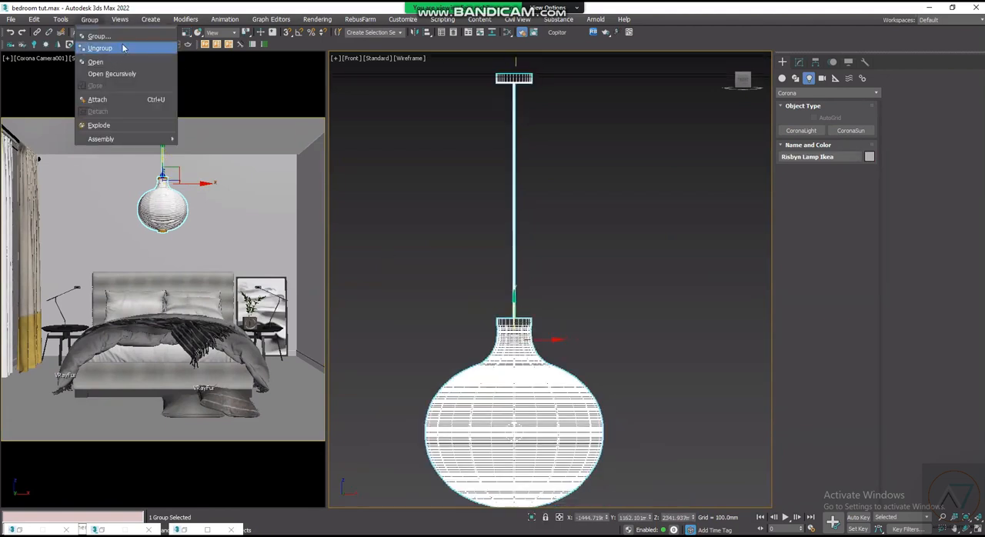
left_click(124, 72)
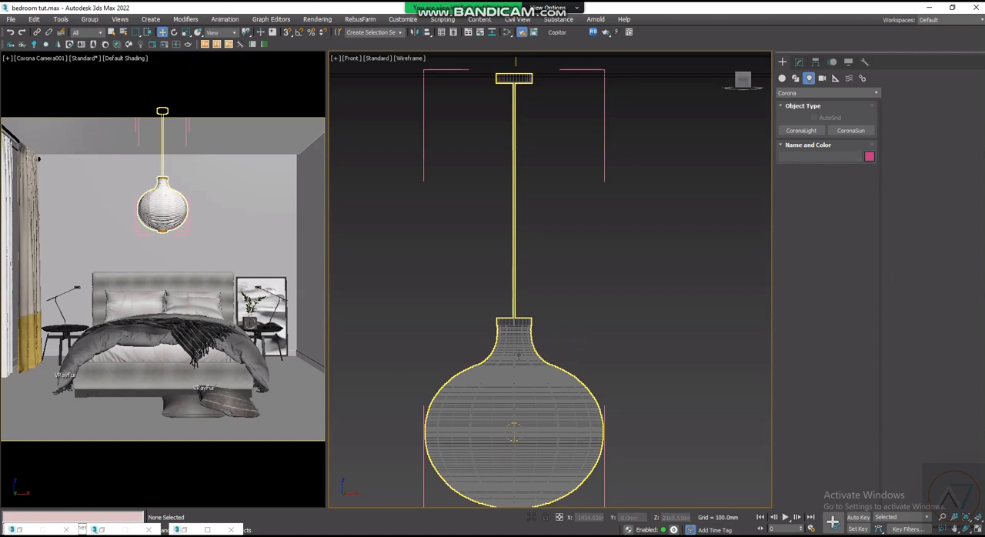
- Select the lamp mesh inside the opened group and show its Editable Poly settings
scroll(514, 460, "up", 1)
scroll(516, 379, "down", 3)
scroll(544, 350, "up", 3)
left_click(544, 351)
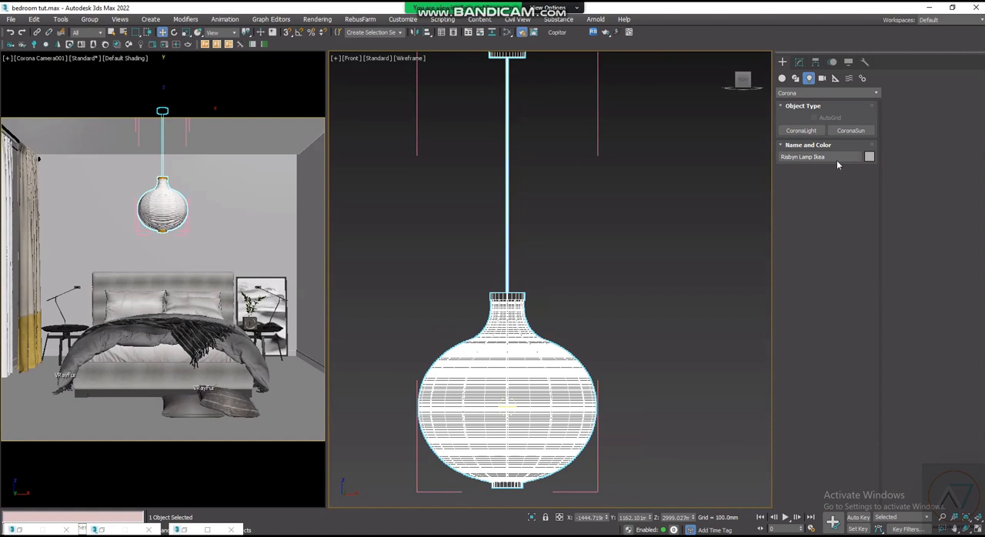
scroll(526, 317, "up", 3)
scroll(530, 337, "down", 3)
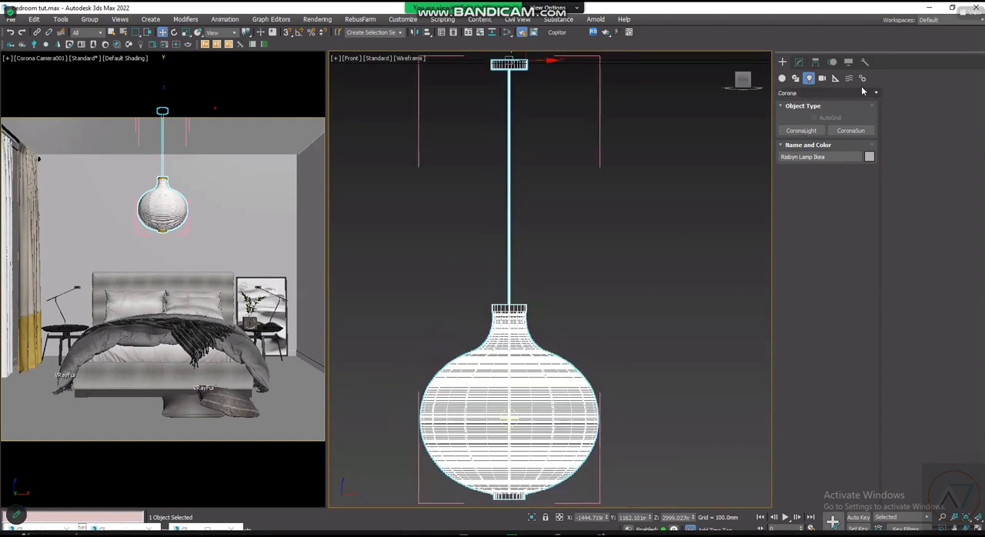
left_click(801, 64)
scroll(502, 327, "down", 4)
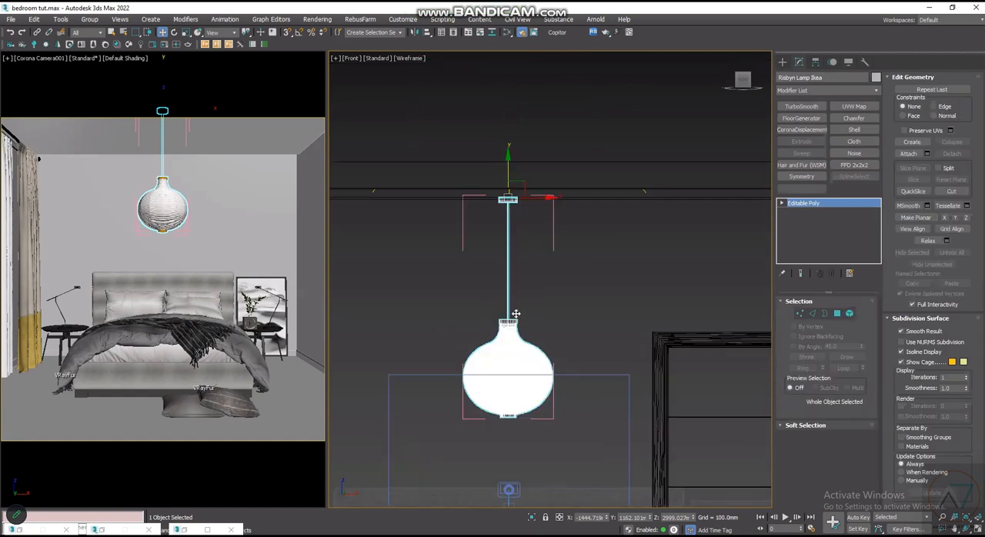
- Select the cord and ceiling cap of the pendant lamp mesh at Element level
scroll(519, 303, "up", 2)
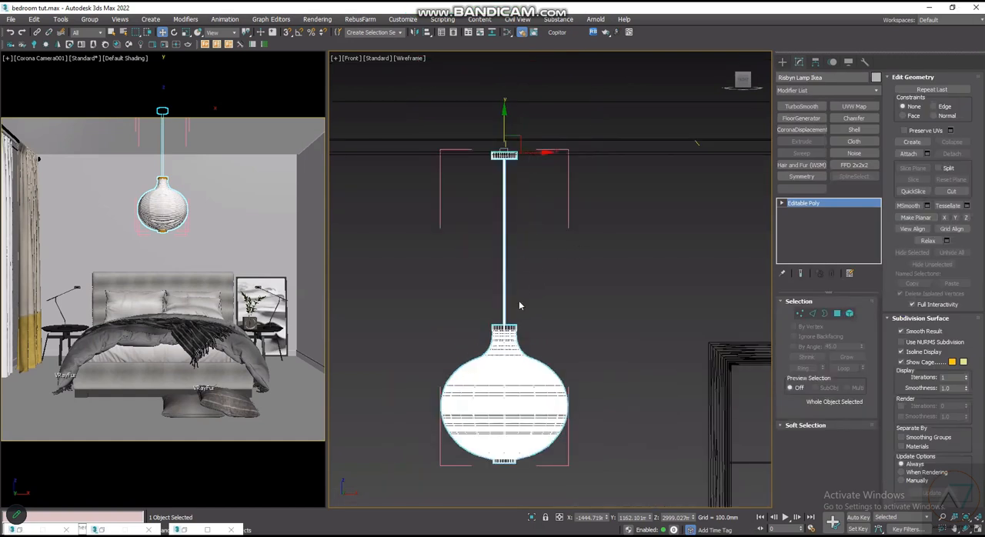
scroll(502, 346, "up", 2)
scroll(502, 346, "down", 3)
scroll(502, 345, "up", 3)
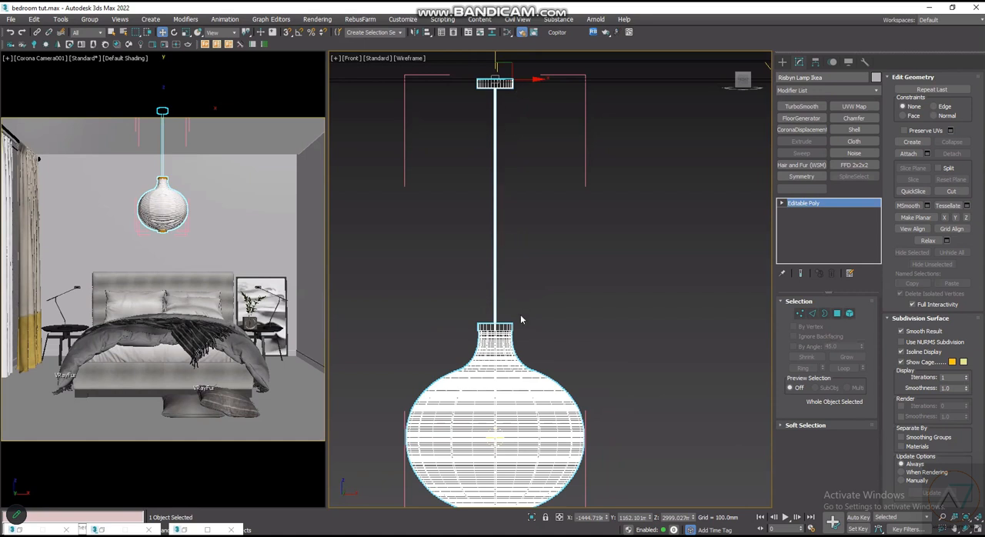
left_click(850, 314)
left_click(495, 277)
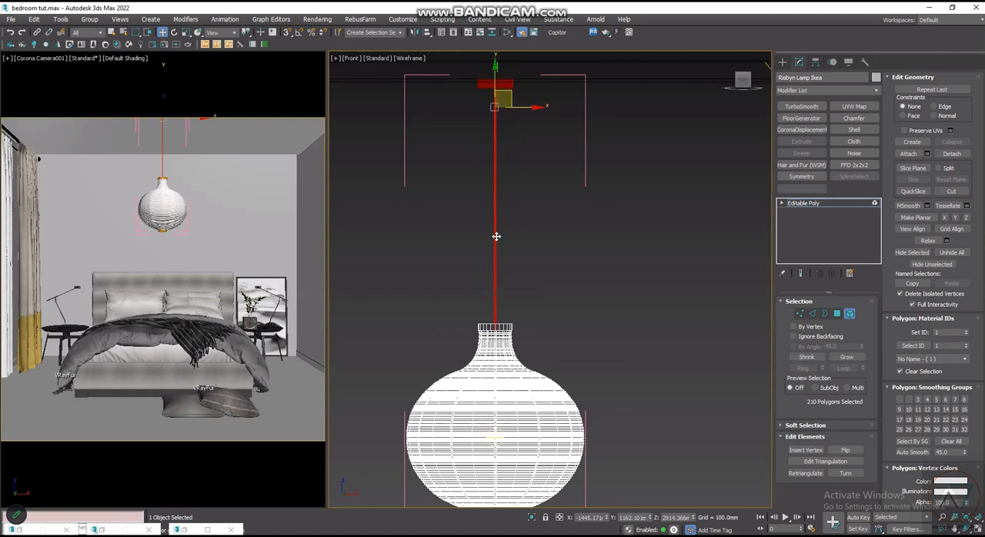
- Shorten the lamp's cord by scaling the selected element down along its height
scroll(497, 308, "up", 2)
scroll(534, 395, "down", 2)
scroll(523, 222, "up", 1)
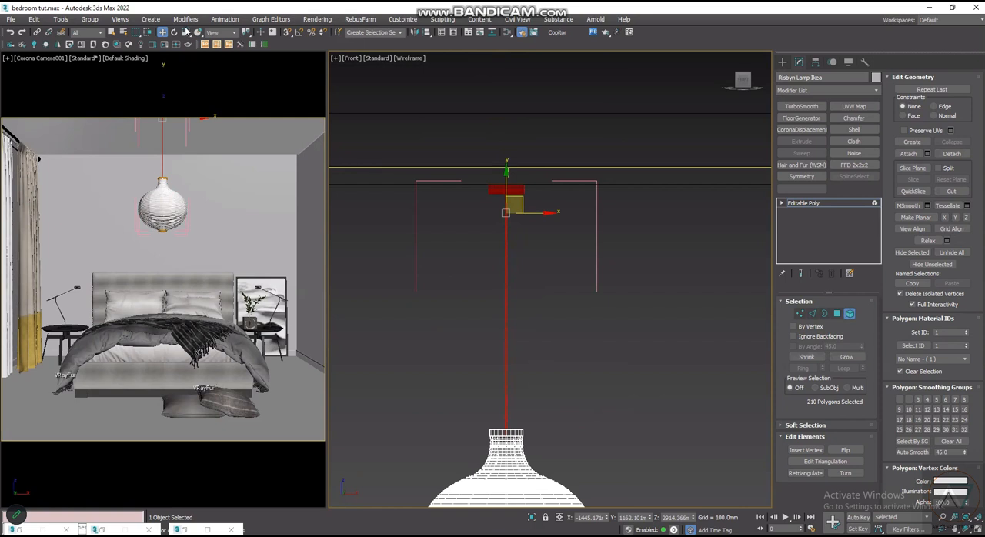
scroll(185, 34, "down", 2)
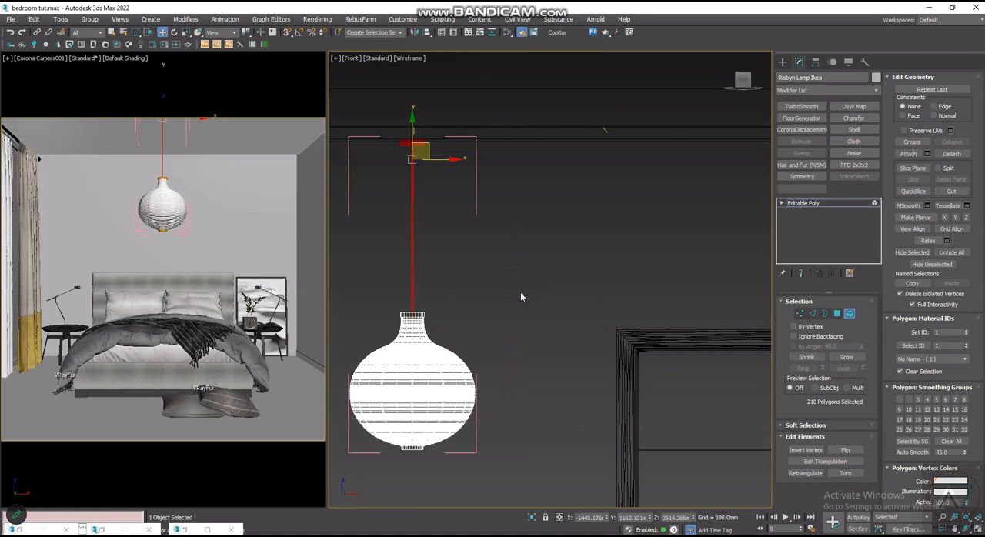
middle_click_drag(490, 300, 564, 332)
left_click(186, 32)
left_click_drag(488, 149, 491, 158)
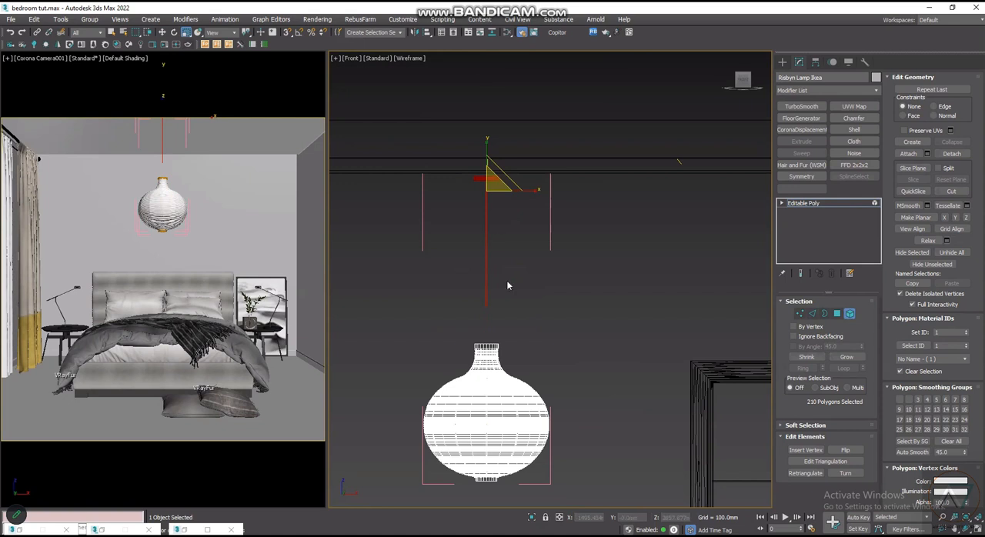
- Move the shortened cord and ceiling cap straight down until the cord reaches the neck of the shade
left_click(167, 36)
left_click_drag(495, 179, 525, 219)
scroll(512, 331, "up", 3)
scroll(521, 343, "down", 3)
scroll(497, 351, "up", 3)
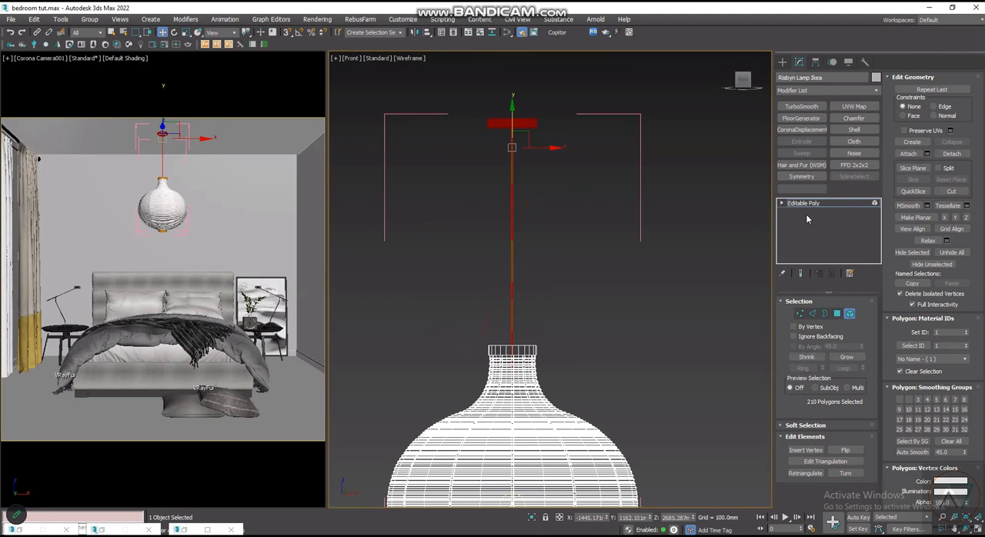
- Leave element editing, show the Corona light creation options, and reselect the whole lamp mesh
left_click(783, 62)
left_click(492, 283)
scroll(492, 283, "down", 3)
left_click(507, 286)
scroll(495, 402, "up", 3)
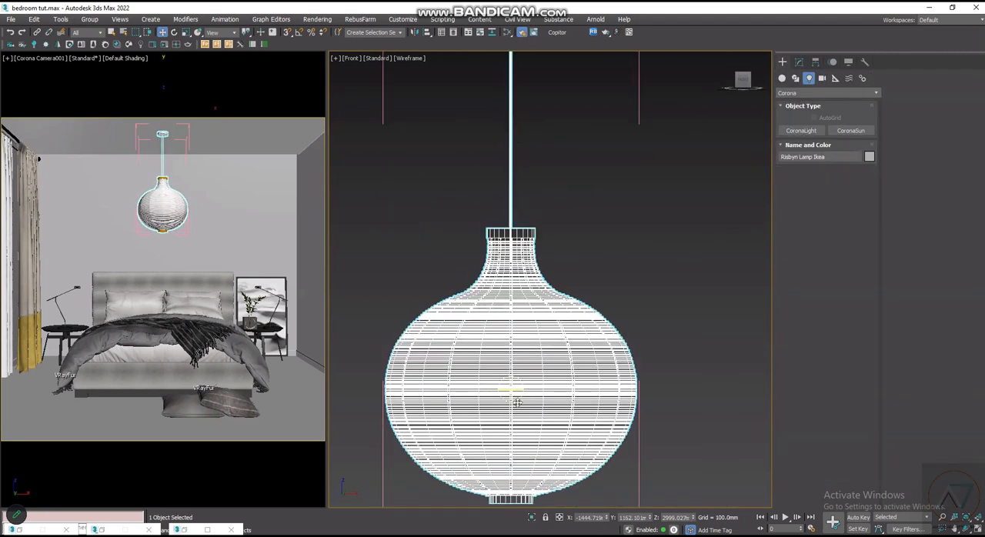
- Examine the round object at the centre of the lamp shade in the Front view
scroll(518, 401, "up", 1)
scroll(528, 245, "down", 1)
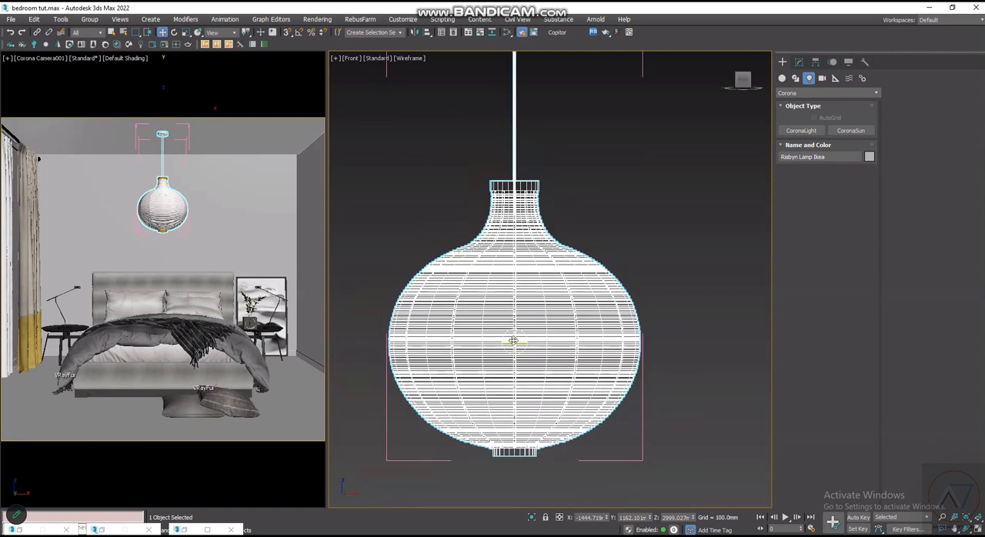
scroll(514, 341, "up", 1)
scroll(559, 330, "up", 1)
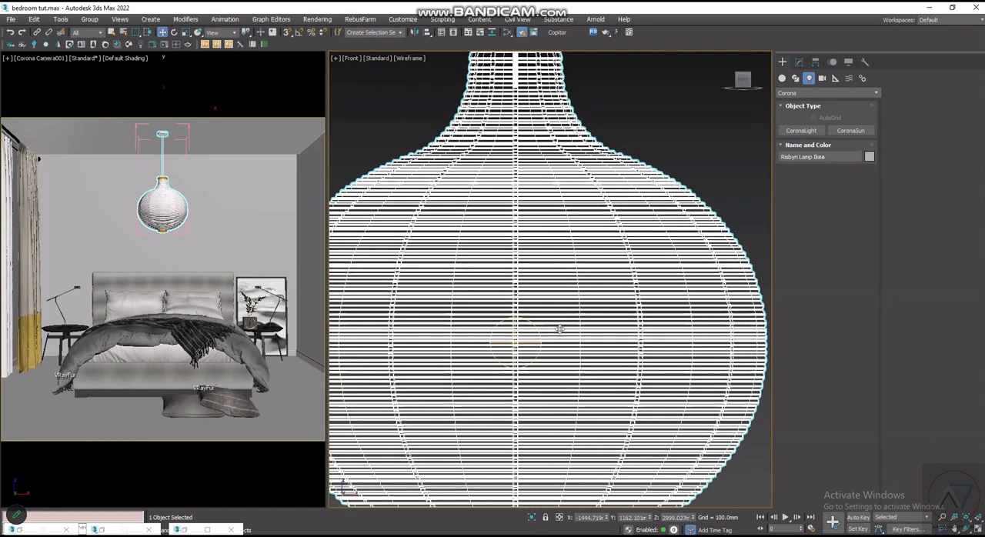
scroll(548, 320, "down", 2)
left_click(543, 319)
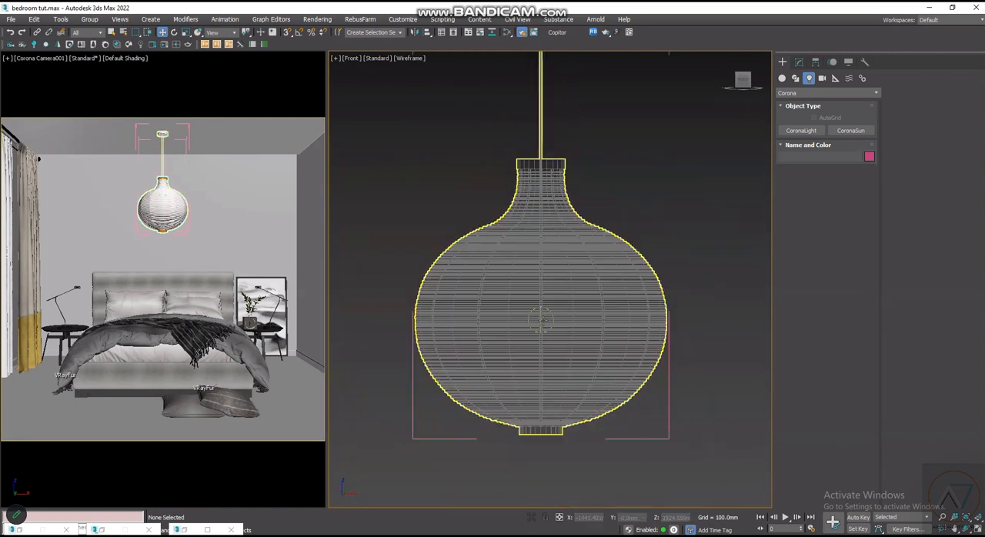
scroll(543, 320, "up", 5)
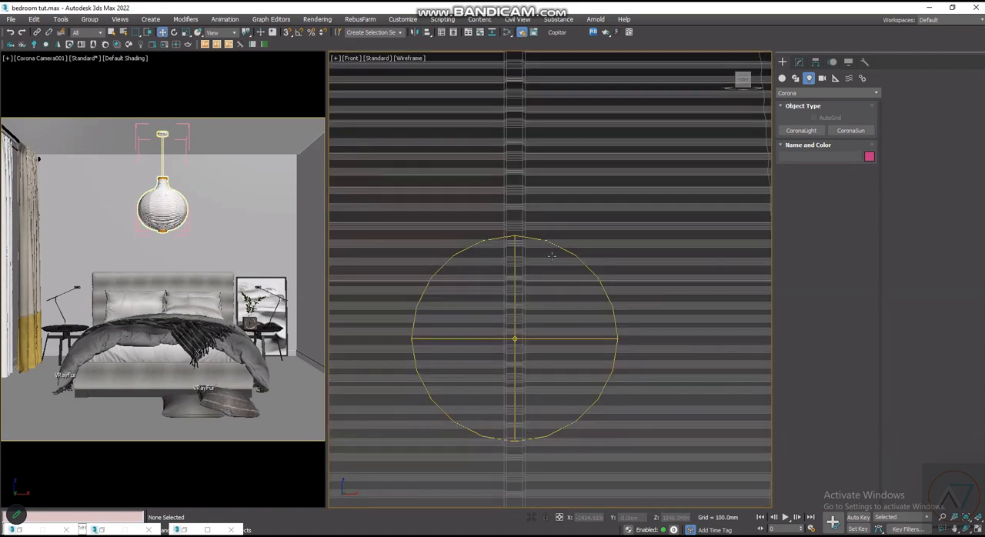
scroll(554, 244, "up", 2)
scroll(565, 288, "down", 2)
scroll(575, 280, "up", 2)
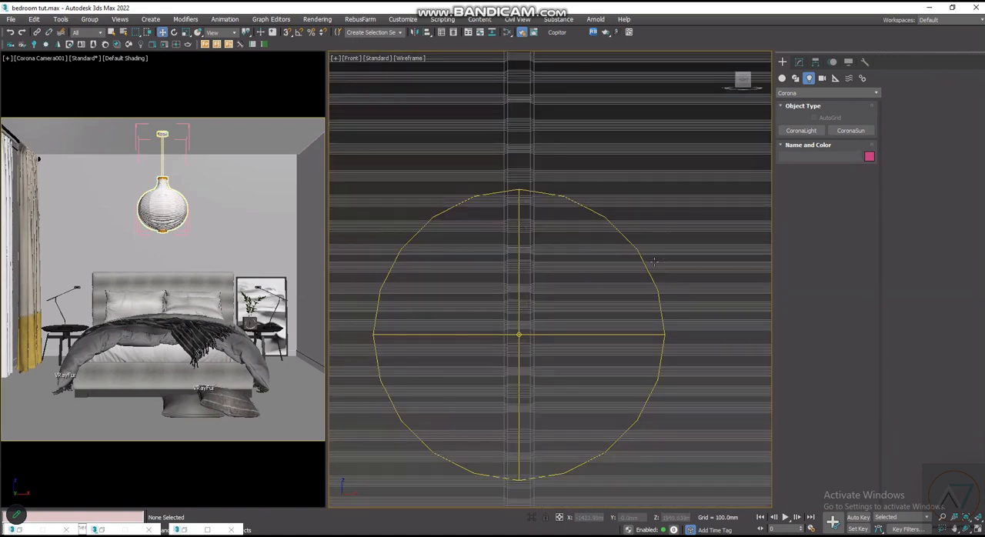
scroll(536, 306, "down", 2)
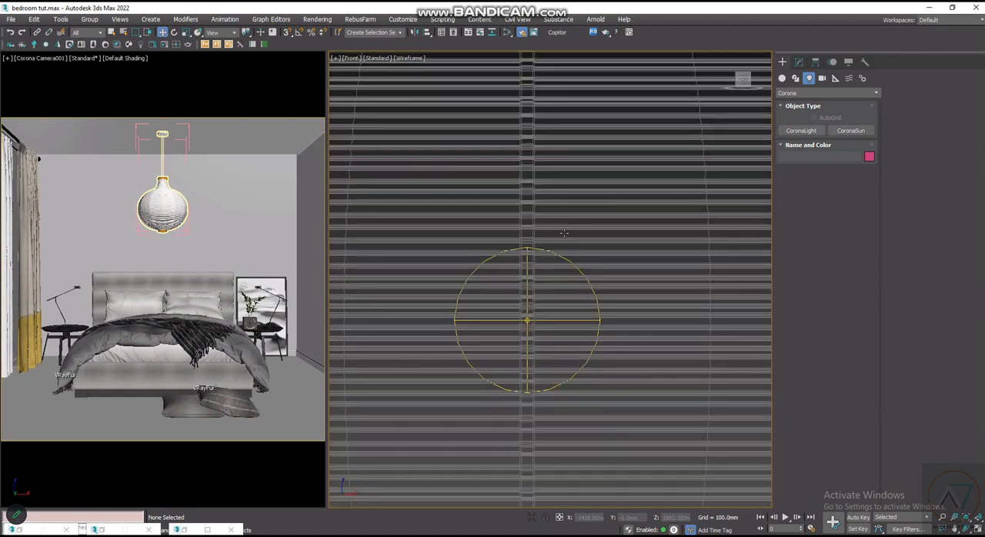
key("z")
scroll(558, 259, "up", 4)
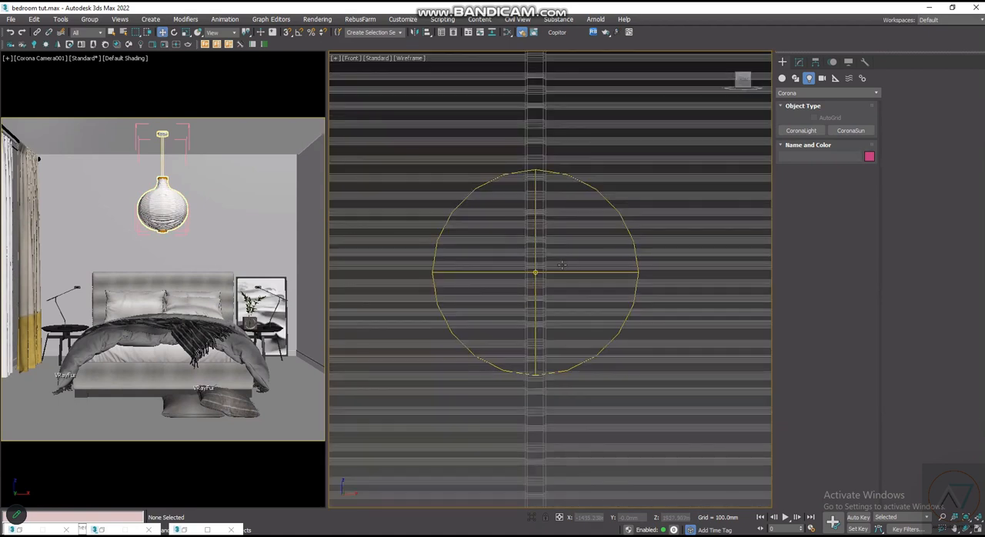
scroll(557, 216, "down", 3)
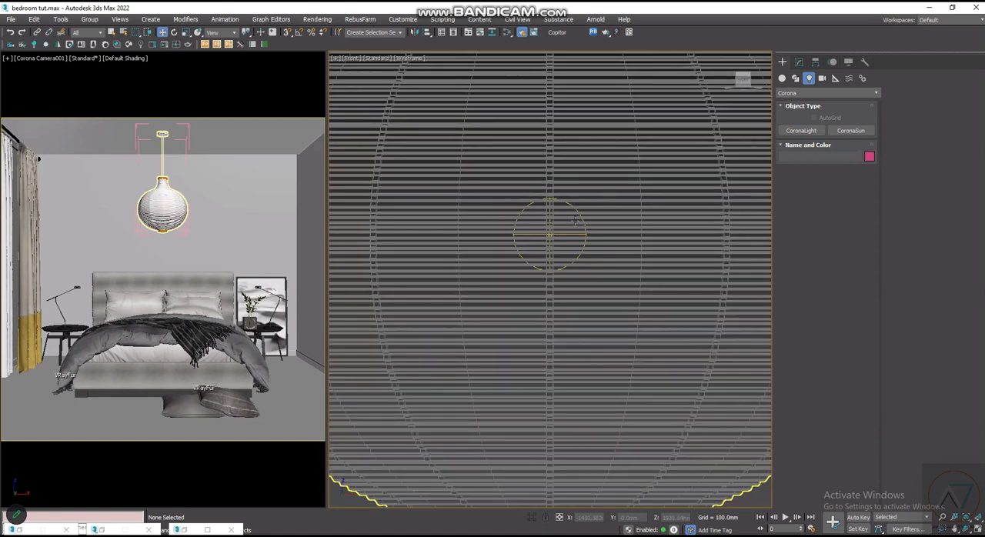
scroll(576, 220, "up", 3)
scroll(508, 178, "up", 4)
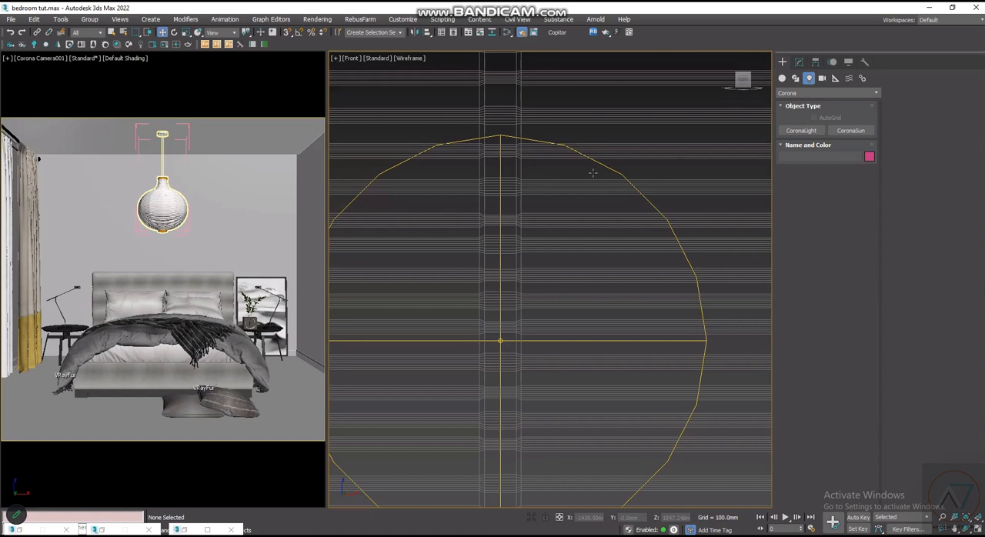
scroll(585, 192, "down", 2)
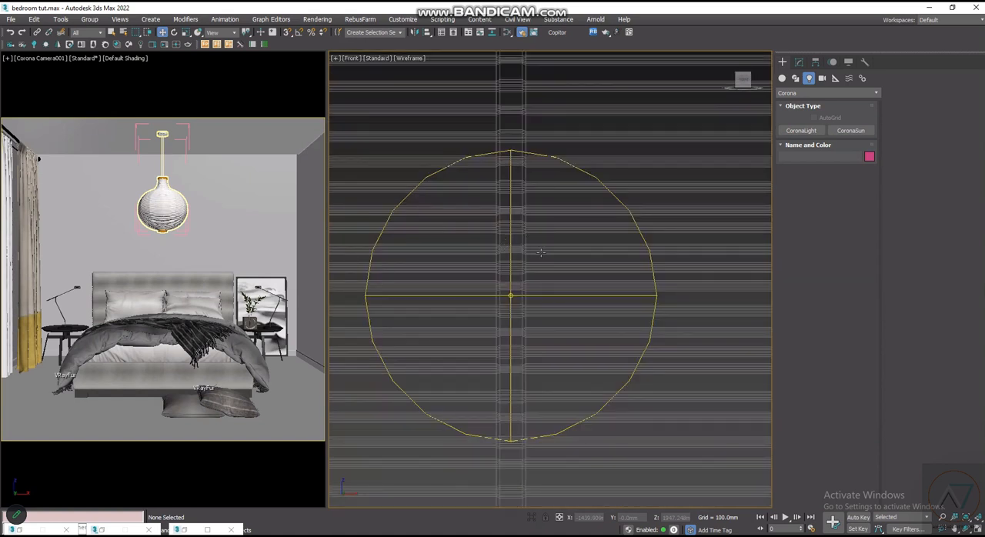
scroll(541, 252, "down", 2)
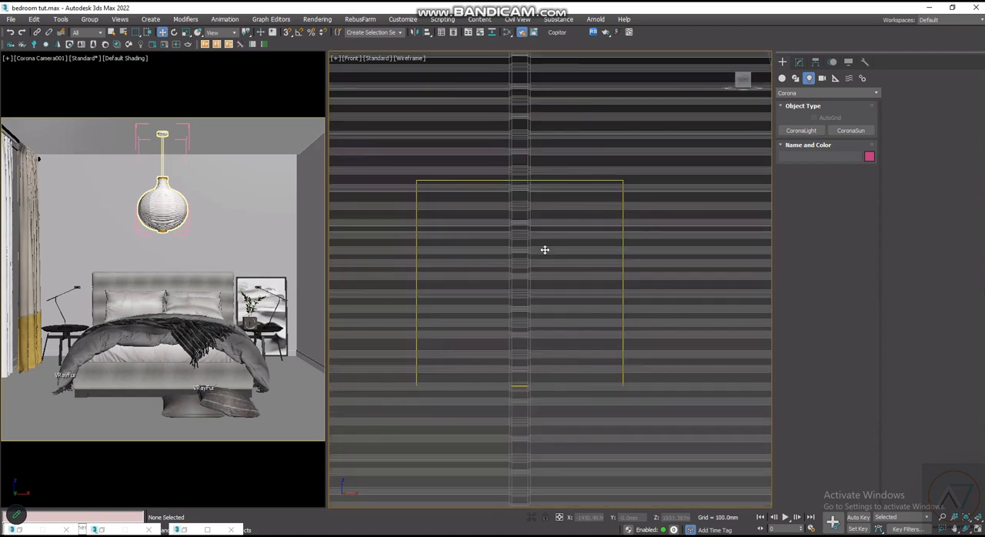
- Set the selection filter to Lights and select the sphere light inside the lamp shade
left_click(543, 251)
scroll(544, 252, "down", 8)
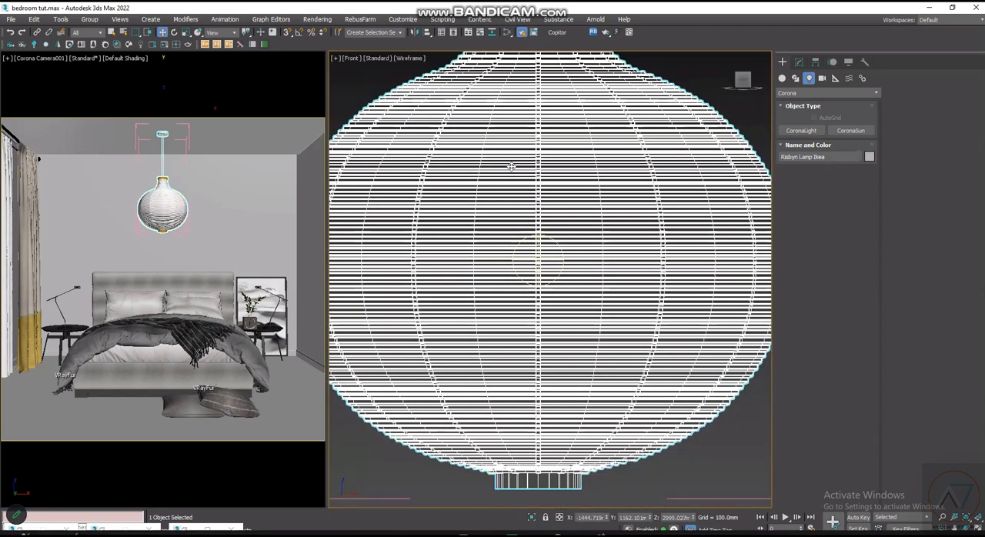
scroll(541, 252, "up", 3)
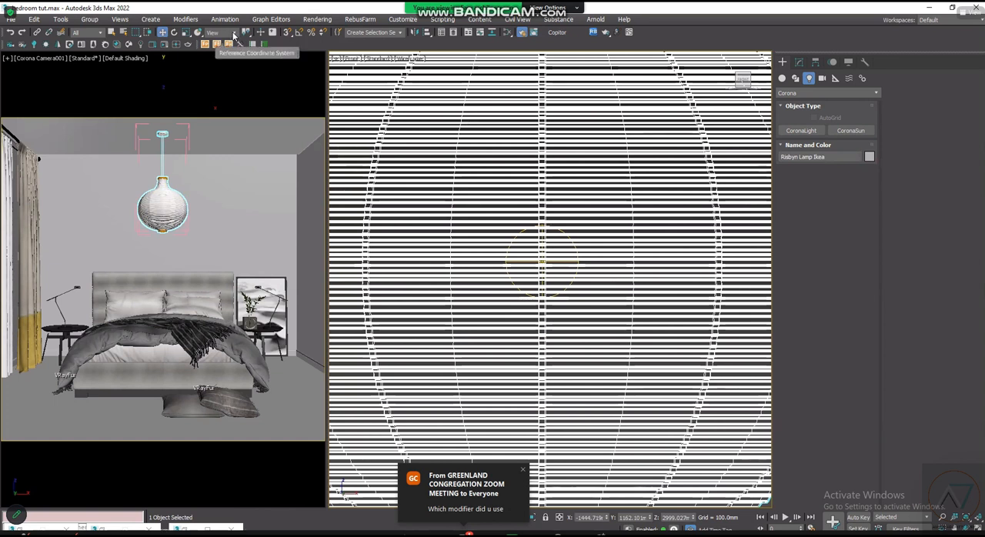
left_click(91, 33)
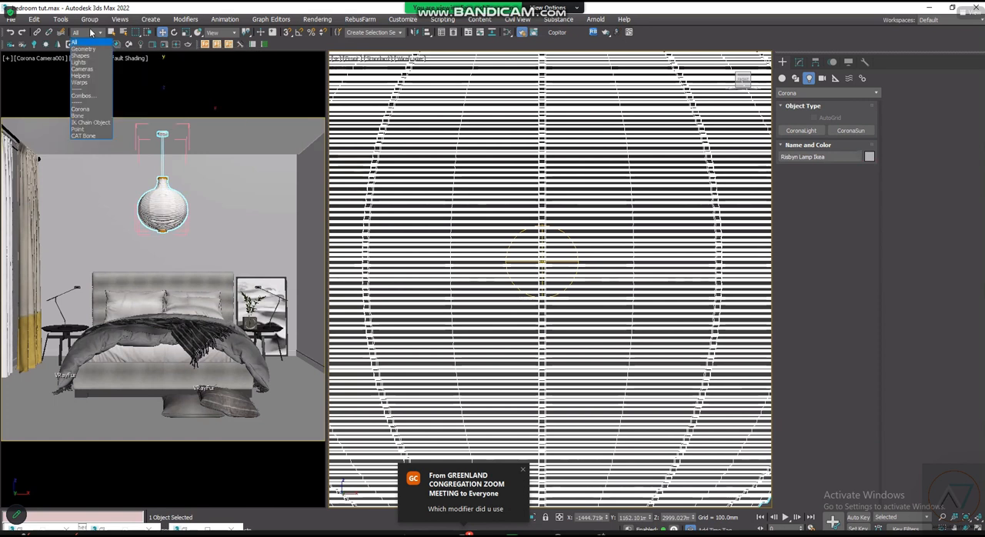
left_click(86, 62)
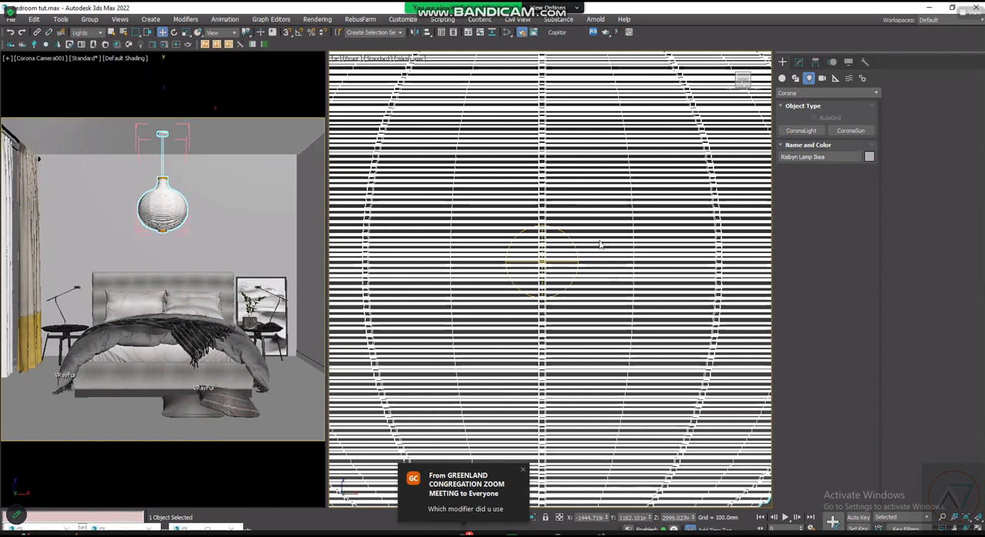
left_click(561, 233)
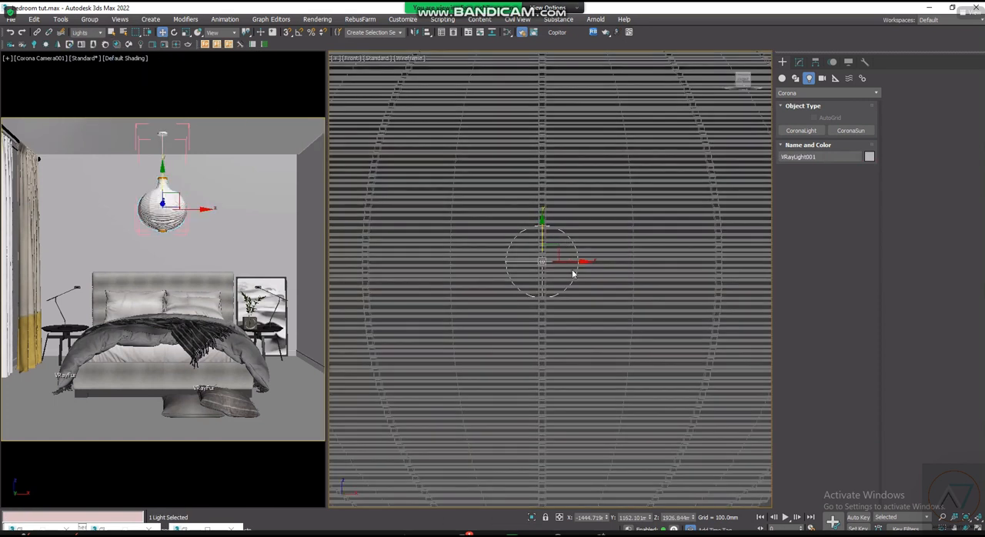
- Select the light at the ceiling above the pendant lamp to identify it, and clear the selection
scroll(539, 264, "down", 1)
scroll(533, 264, "down", 3)
left_click(535, 183)
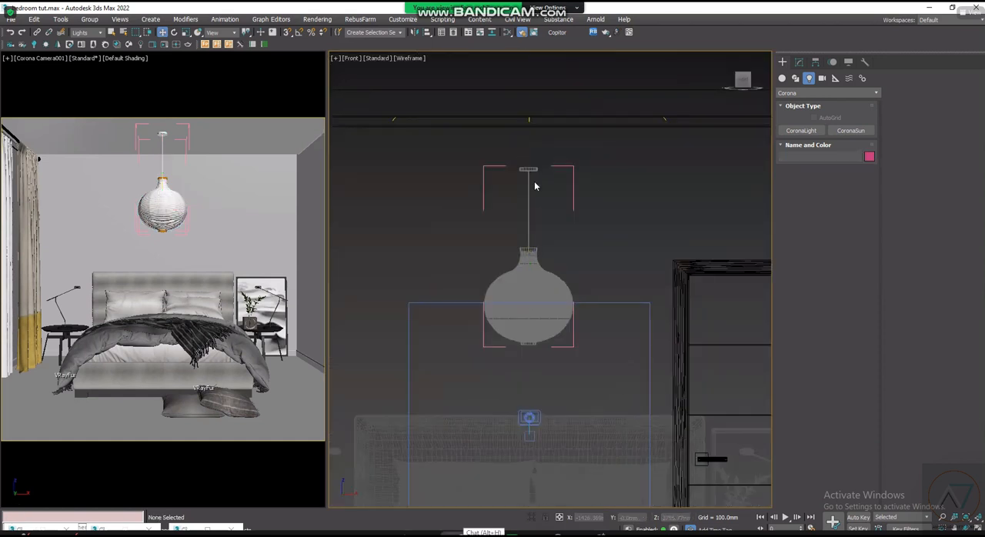
left_click(529, 118)
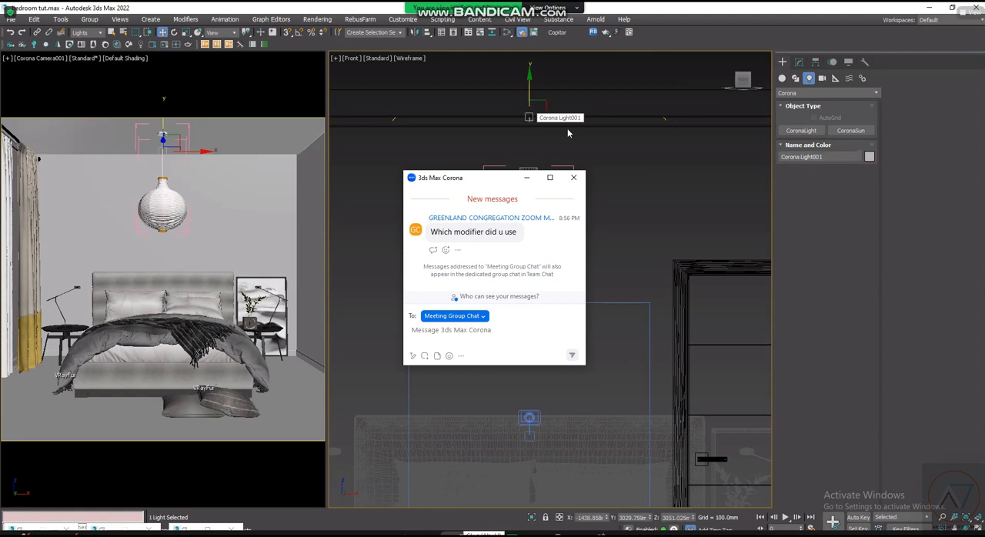
left_click(642, 208)
- Reselect the sphere light inside the lamp shade and show its VRayLight parameters
scroll(531, 305, "up", 8)
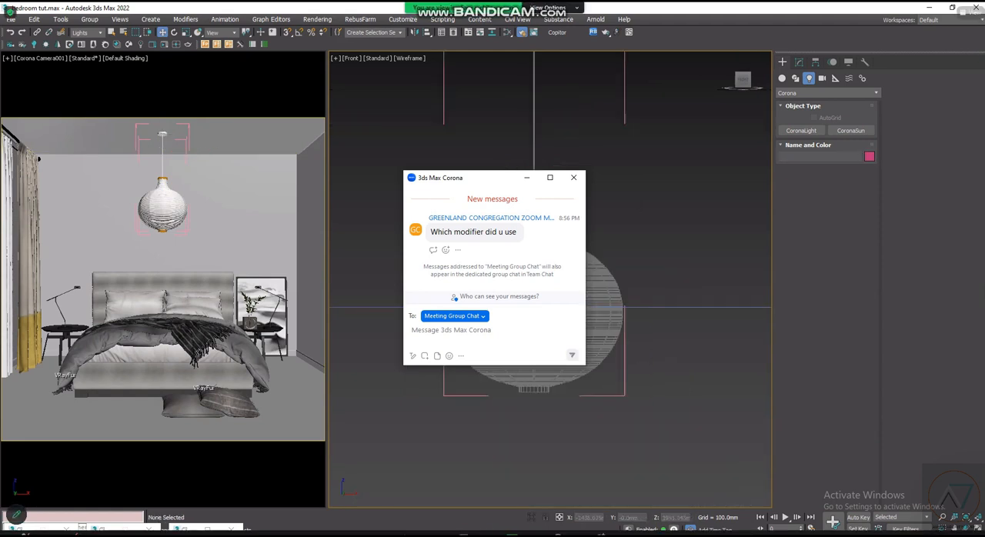
left_click(516, 90)
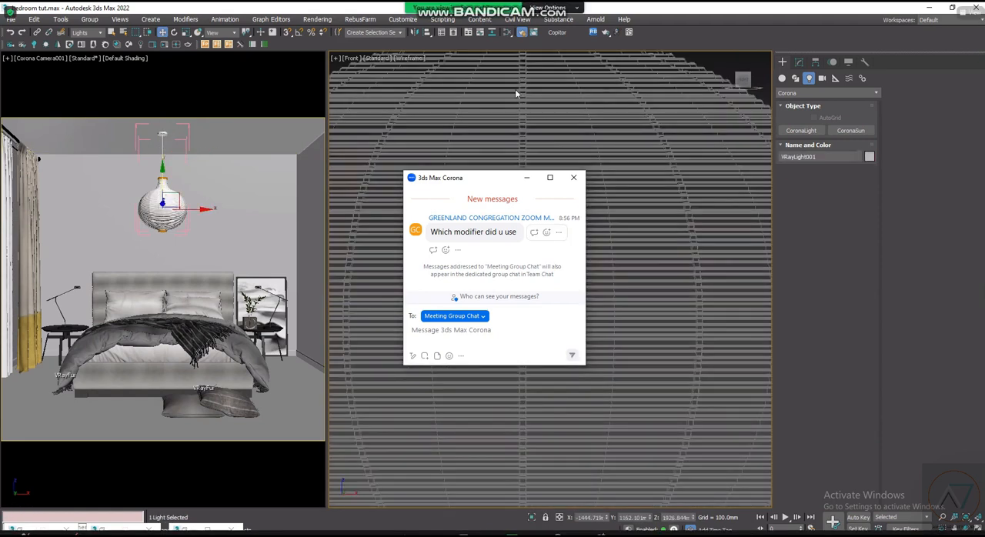
scroll(549, 279, "up", 3)
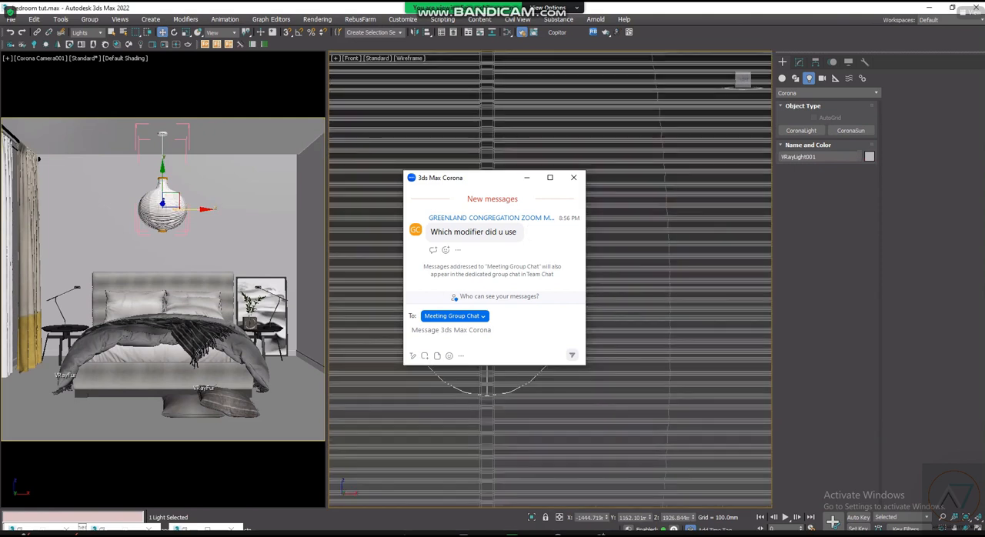
scroll(549, 279, "down", 3)
scroll(550, 278, "down", 5)
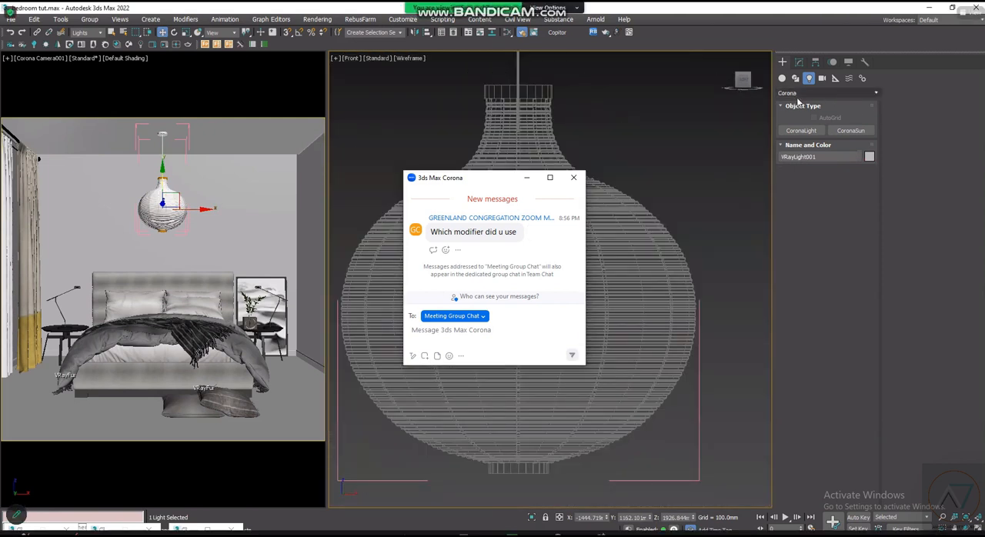
scroll(523, 252, "up", 5)
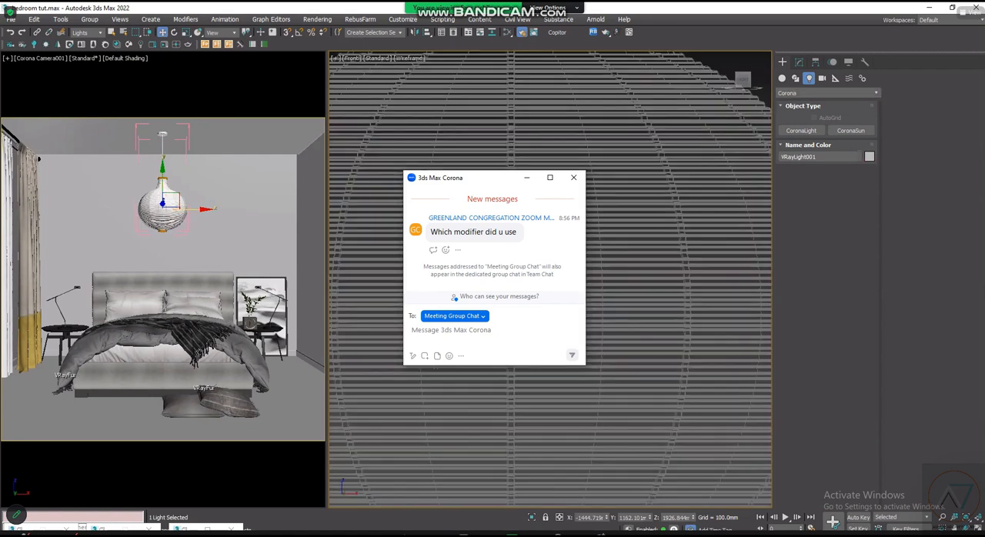
left_click(801, 62)
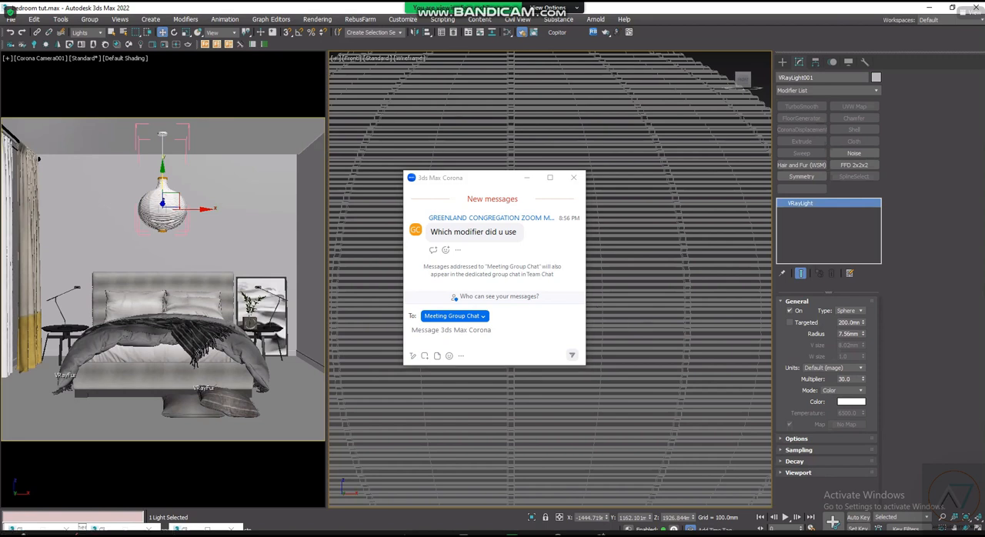
key("z")
scroll(550, 277, "up", 5)
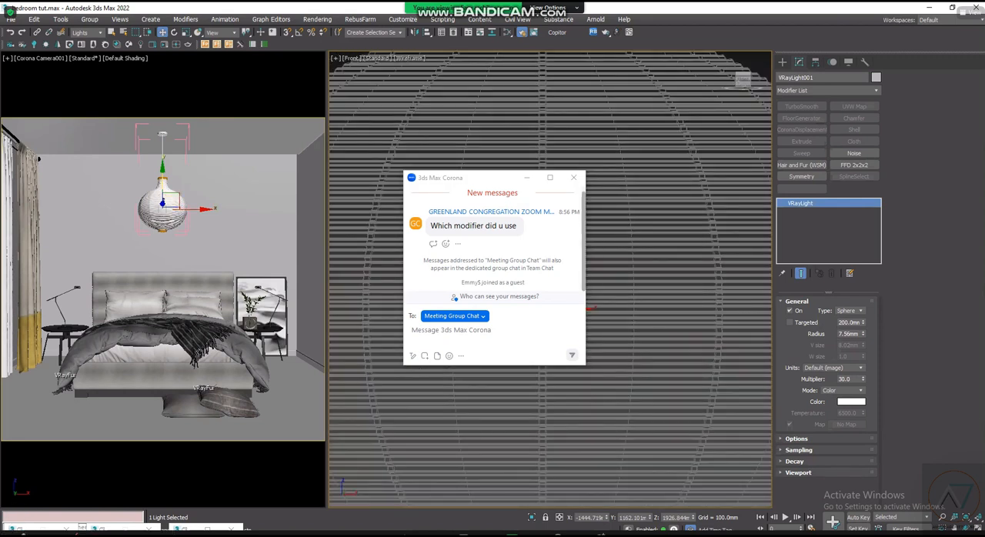
key("z")
scroll(539, 278, "up", 4)
scroll(539, 278, "down", 6)
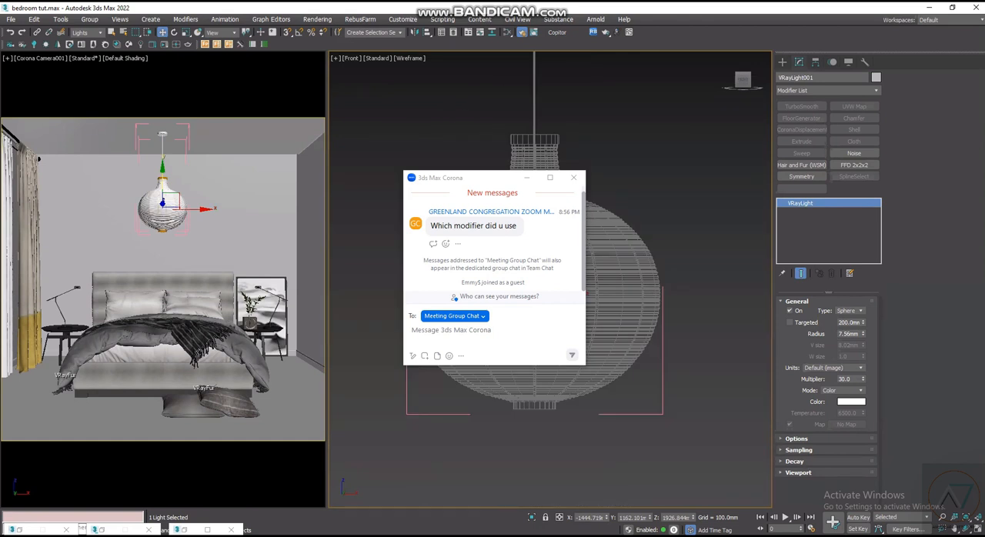
scroll(535, 285, "up", 2)
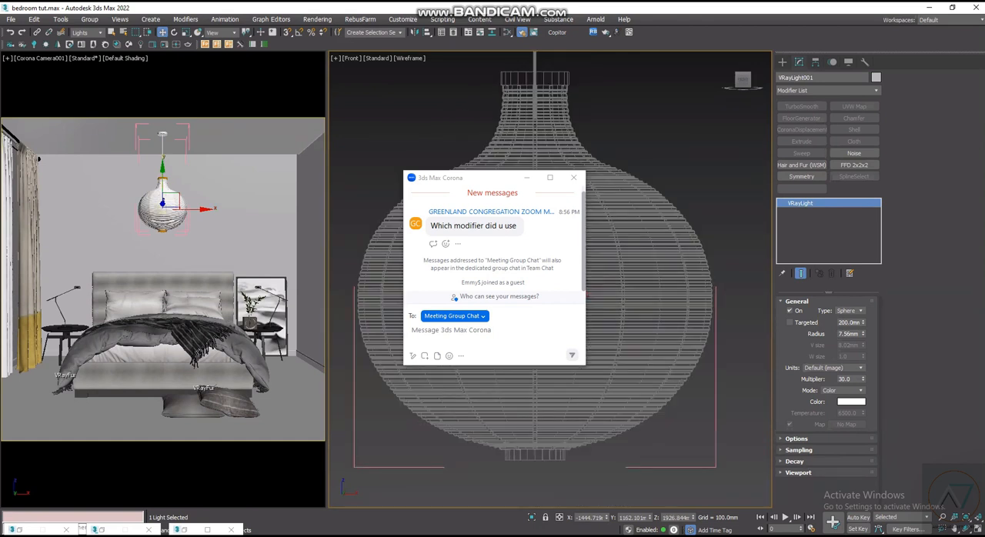
- Start a reply in the meeting group chat with "KINDLY NOTE"
scroll(535, 81, "up", 2)
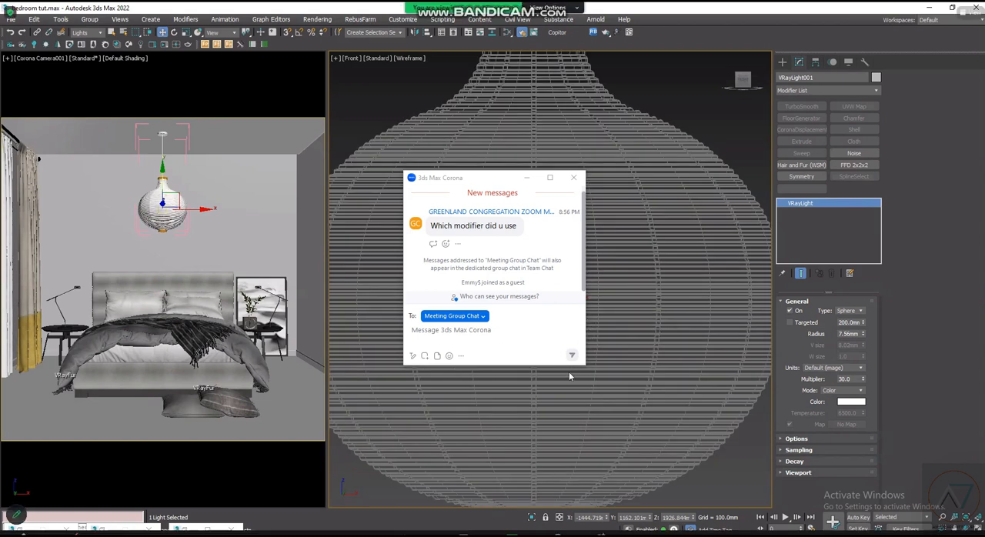
scroll(607, 425, "down", 3)
left_click(458, 244)
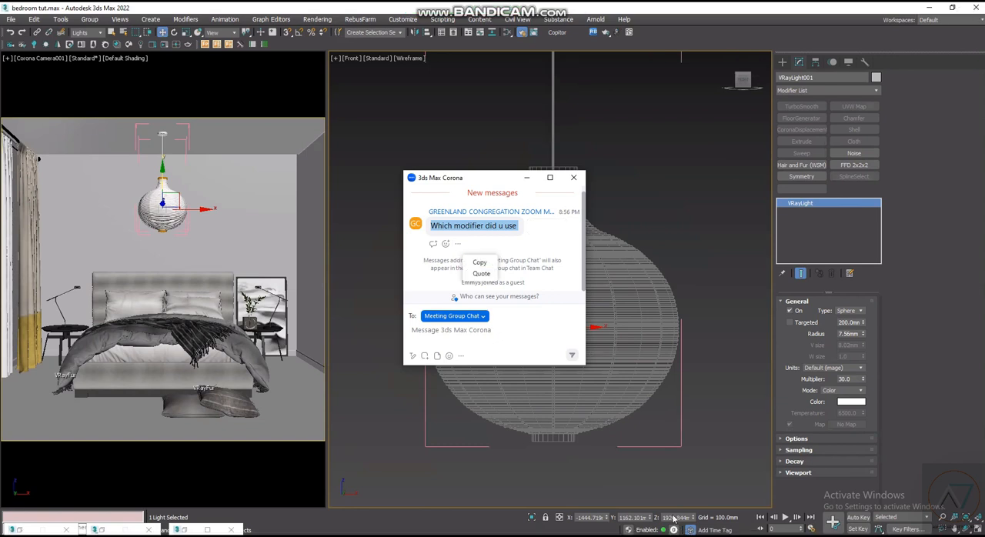
left_click(451, 330)
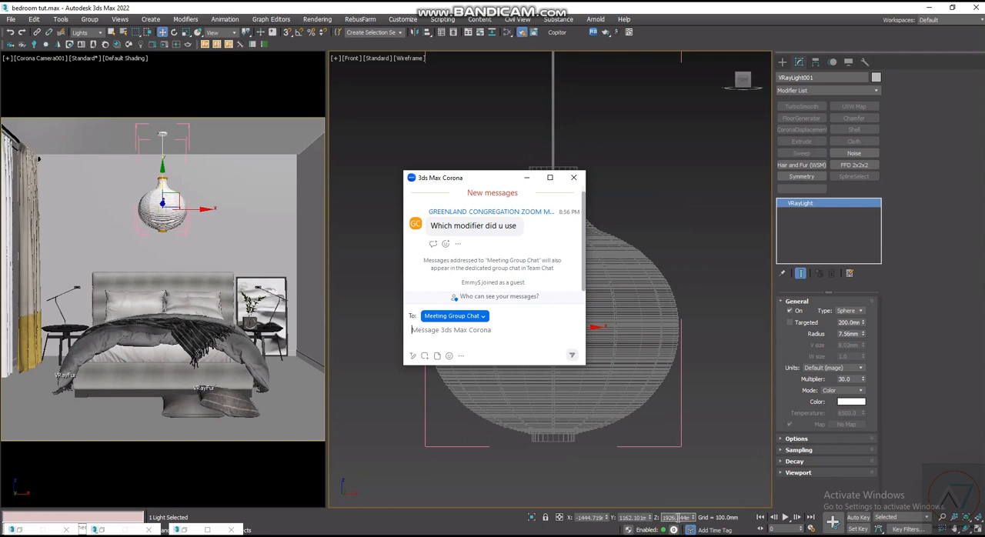
type("KINDLY")
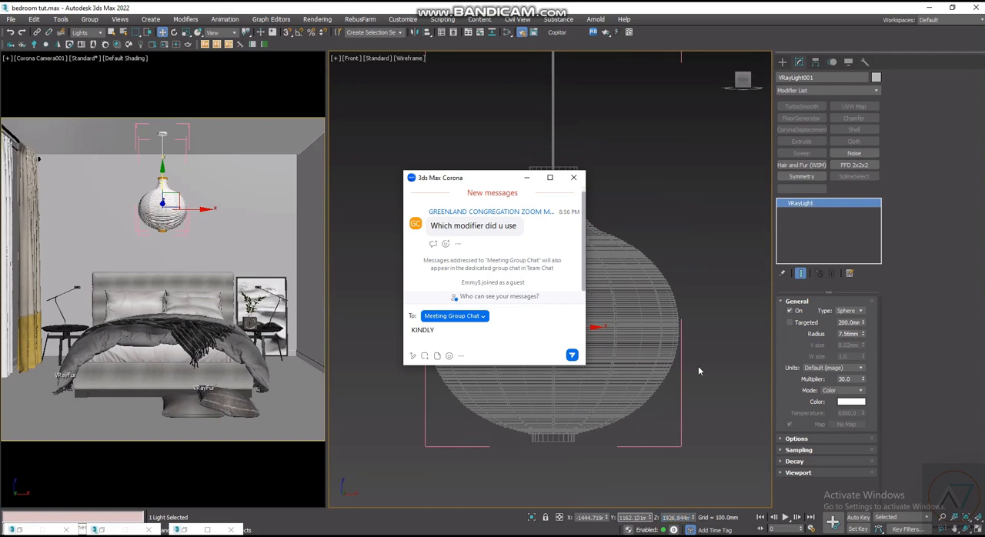
type(" NOTE ")
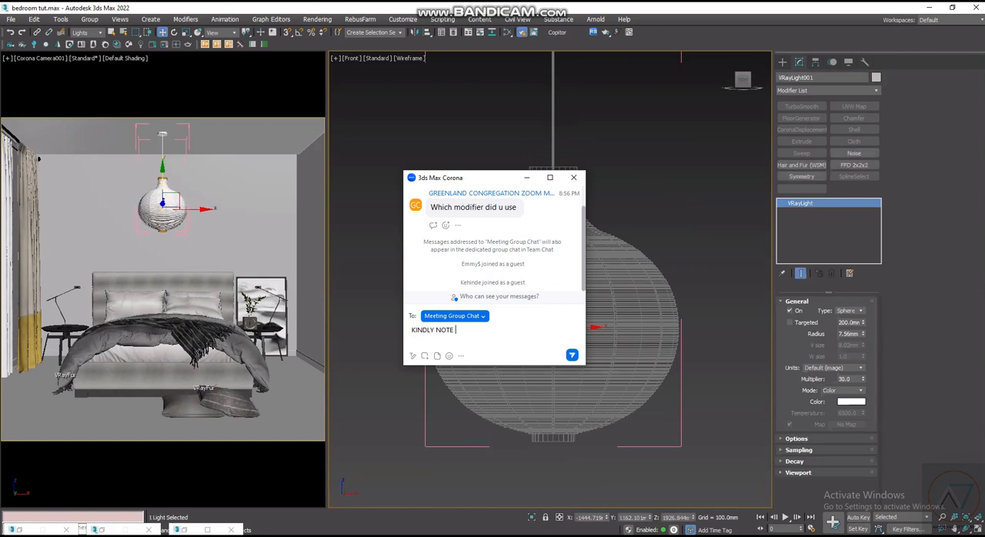
type("t")
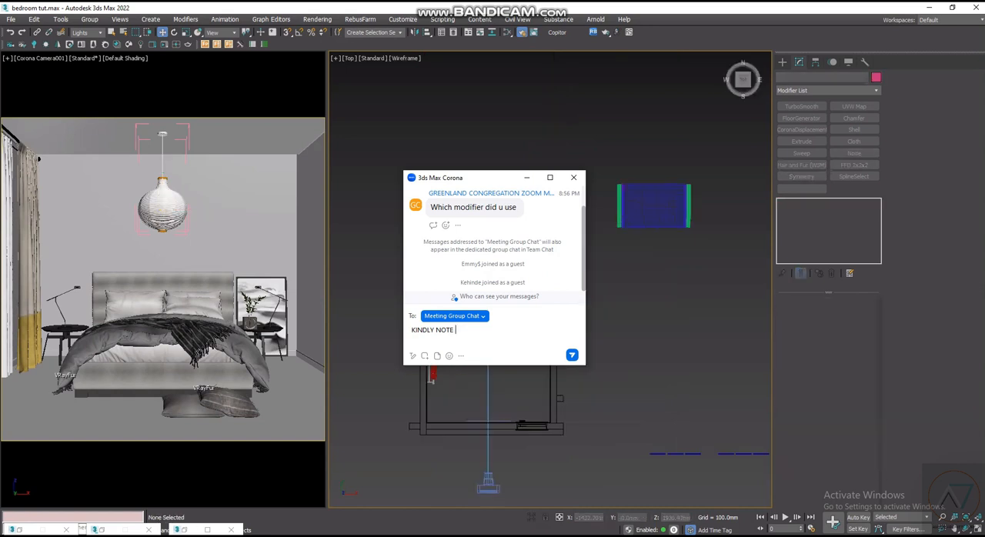
type("AND")
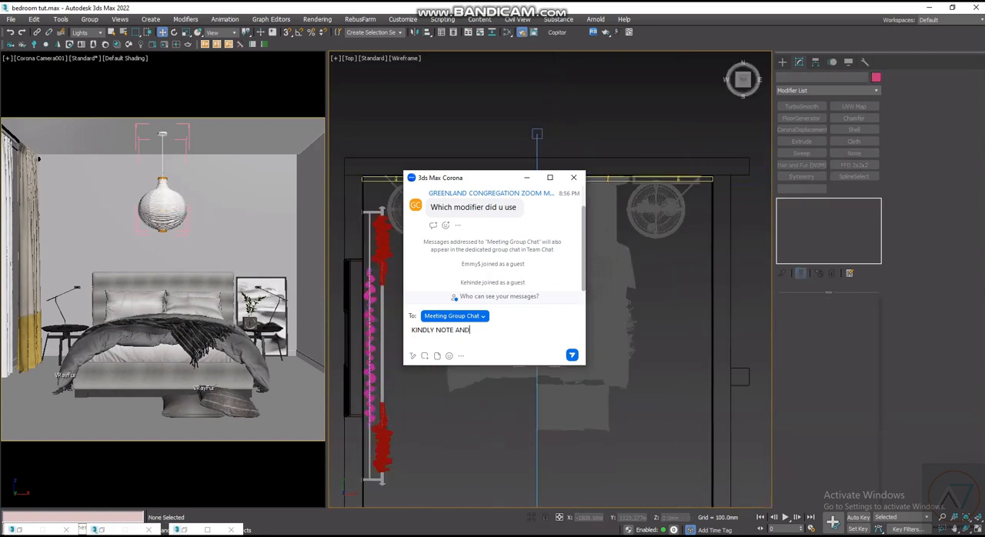
- Remove the sphere V-Ray light, show the pendant lamp in the Top view, and continue the chat reply with "AND KEEP"
scroll(523, 364, "up", 5)
type("KEEPM")
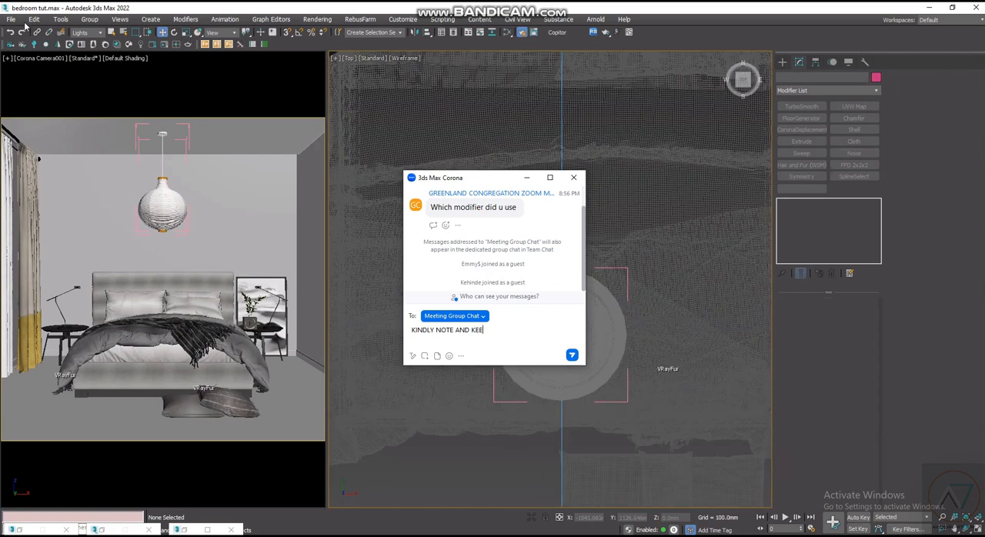
- Create a sphere-shaped CoronaLight with a radius of about 42 mm at the lamp's centre, and extend the chat reply with "THE QUESTION TILL"
left_click(36, 45)
key("BackSpace")
scroll(761, 140, "down", 4)
type("THE Q")
left_click(817, 269)
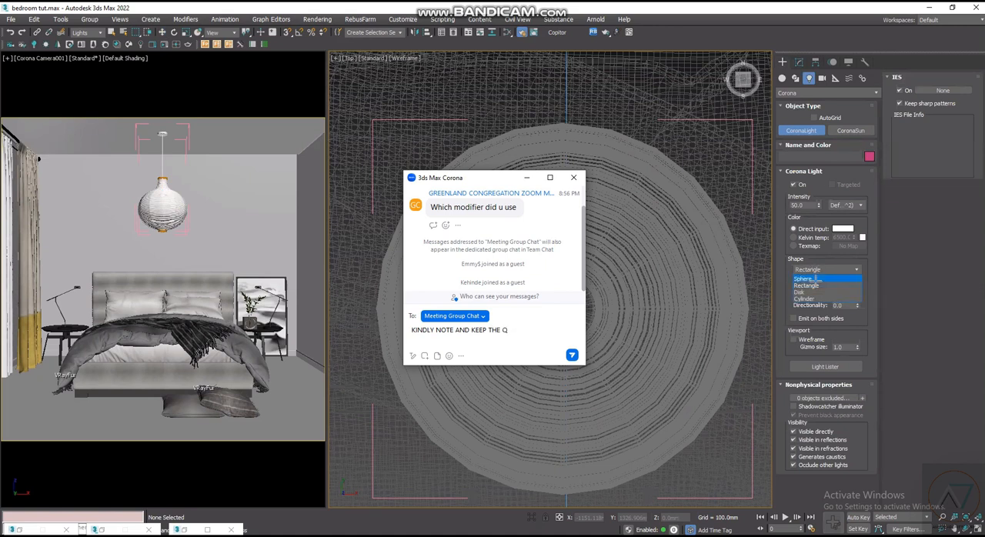
left_click(817, 279)
type("UESTION TI")
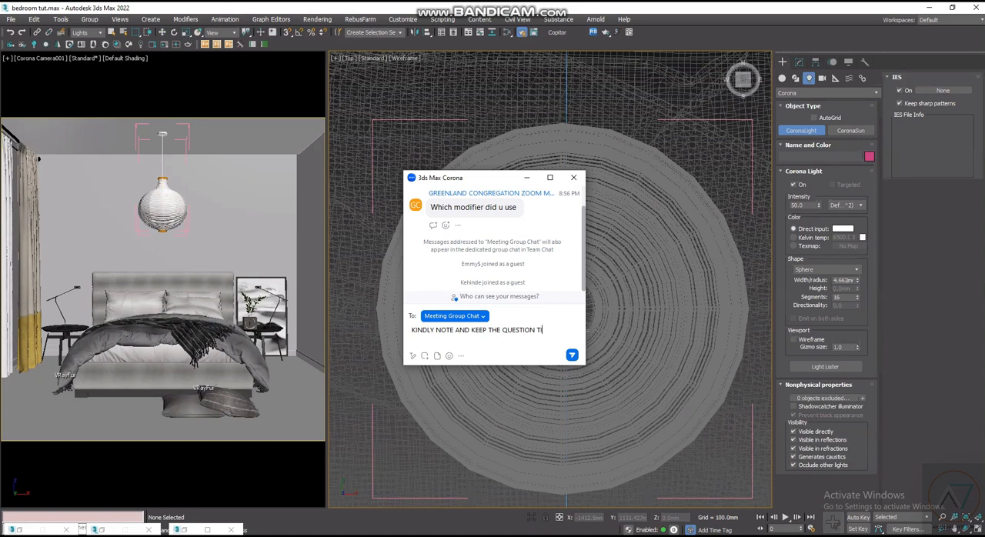
type("LL")
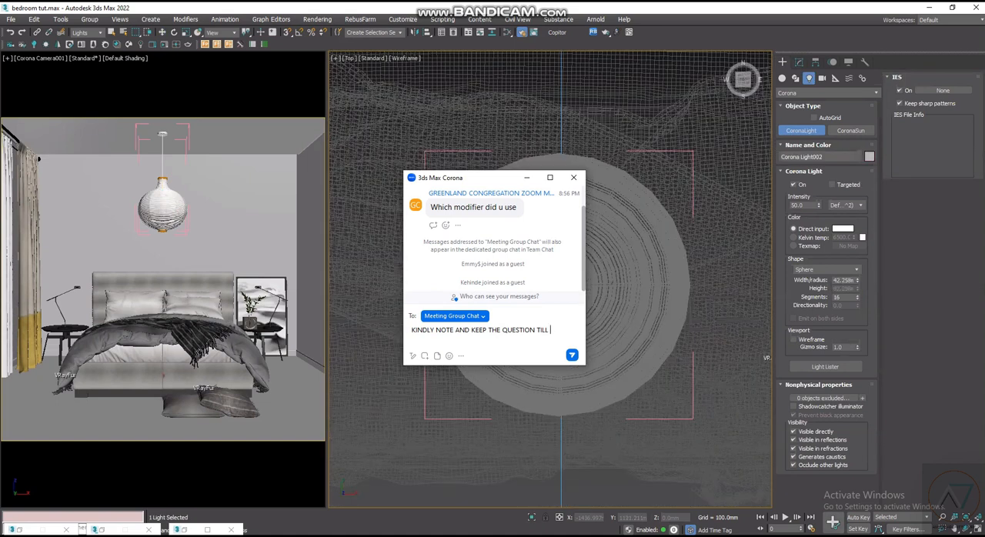
- In the Front view, raise the new Corona light to Z 1926.844 mm inside the shade, continuing the chat reply with "THE END OF THE TUTOR"
scroll(574, 411, "up", 5)
key("f")
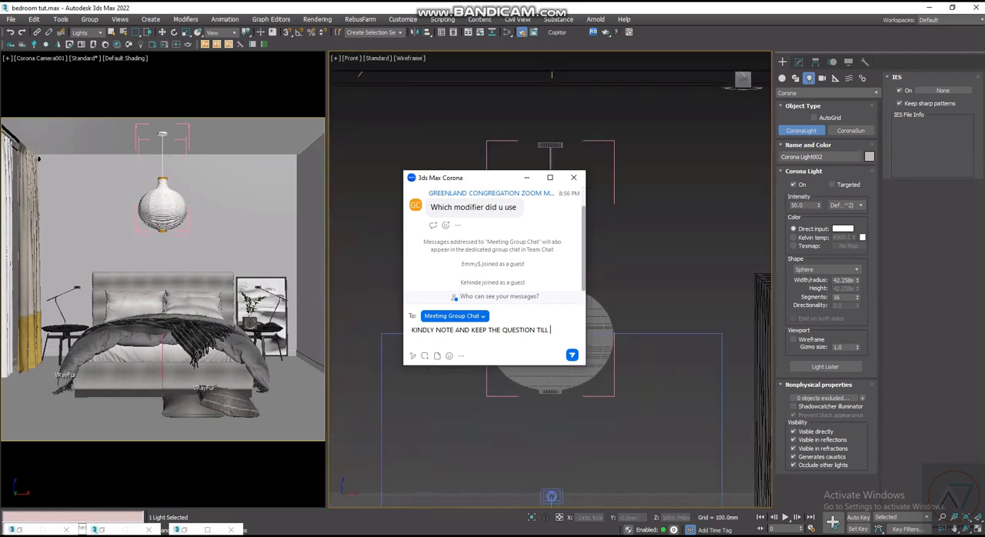
scroll(554, 462, "down", 8)
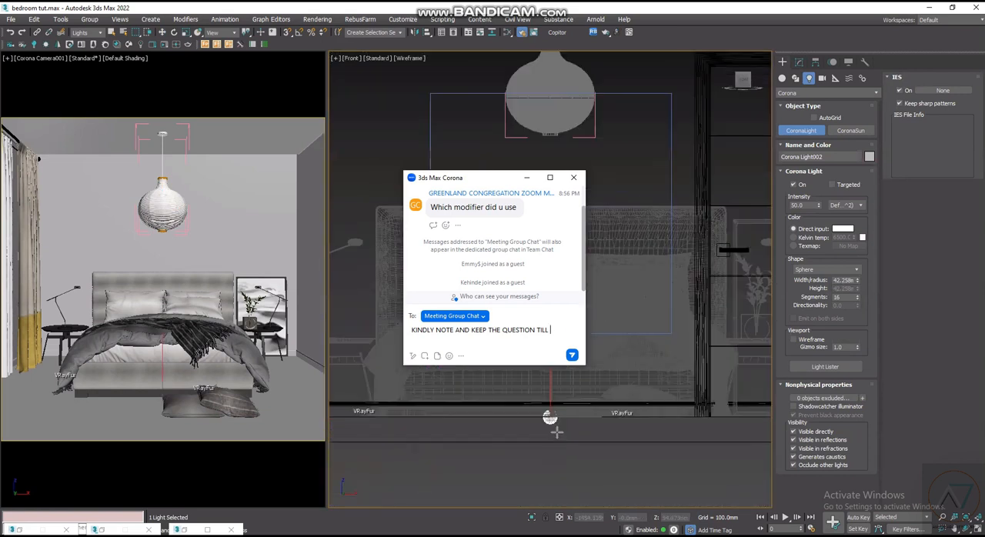
type("THE E")
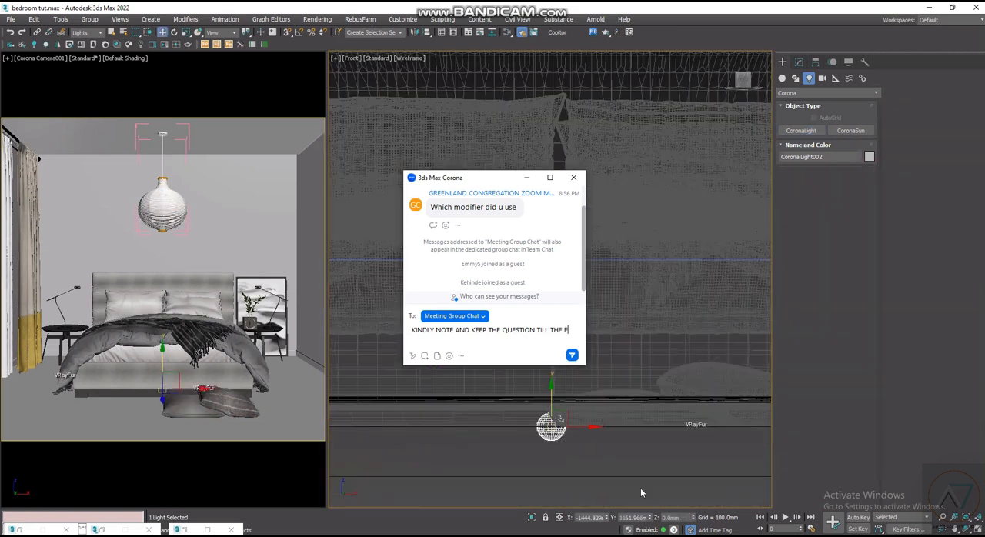
type("ND OF THE TUTOR")
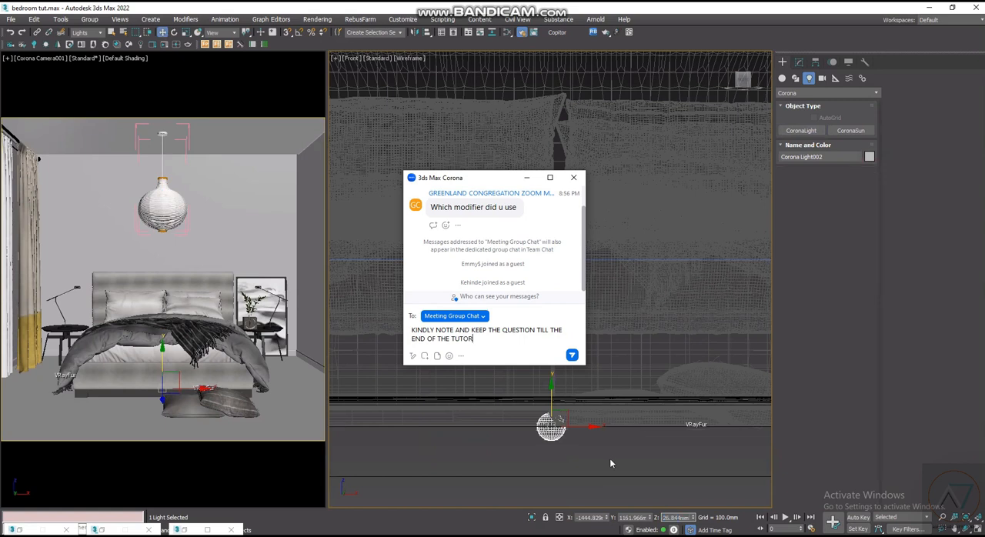
left_click(610, 462)
- Send the meeting chat reply "KINDLY NOTE AND KEEP THE QUESTION TILL THE END OF THE TUTORIAL"
type("IAL")
scroll(606, 454, "down", 3)
scroll(578, 104, "up", 6)
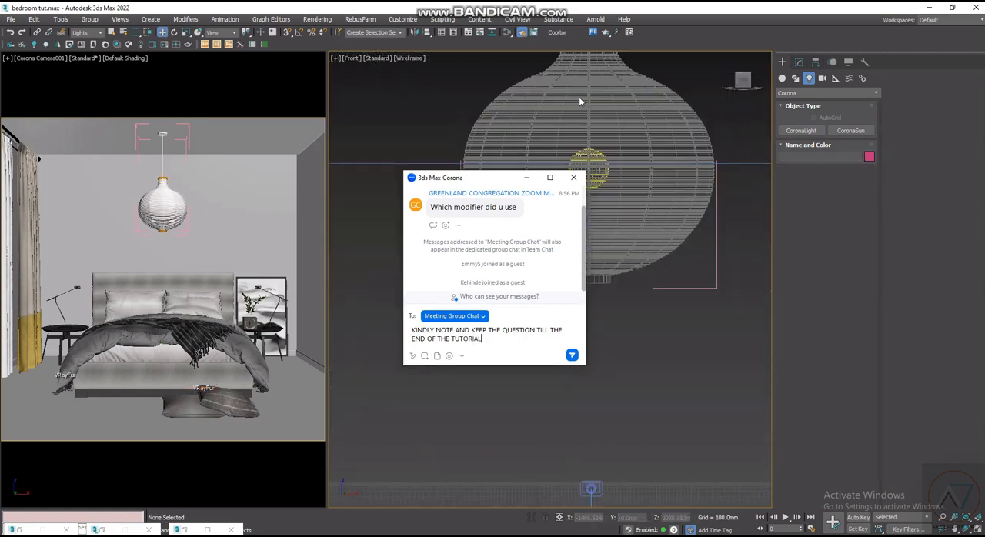
scroll(601, 176, "up", 4)
key("Return")
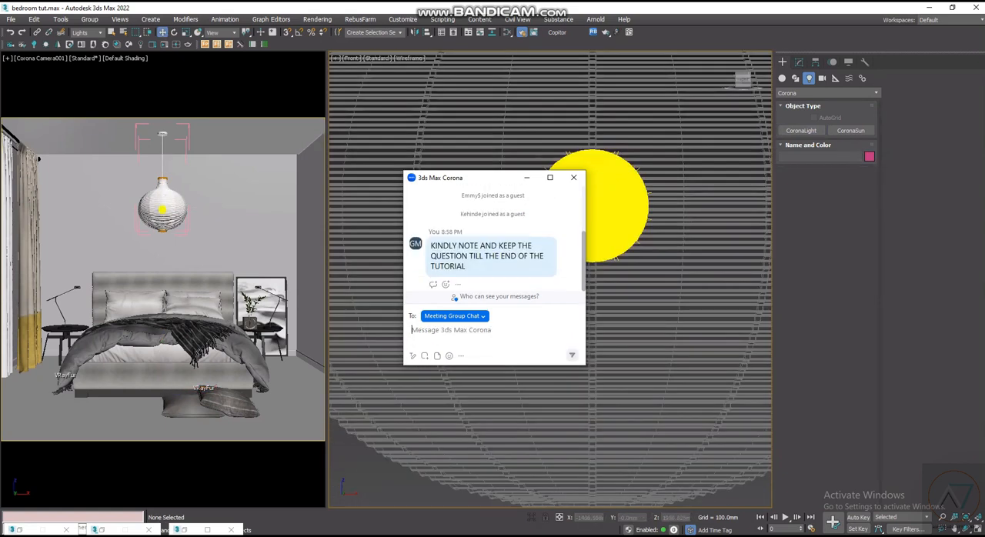
- Select the Corona sphere light inside the lamp shade and check its placement in the Front view
scroll(601, 177, "down", 6)
scroll(601, 176, "up", 2)
scroll(550, 292, "up", 2)
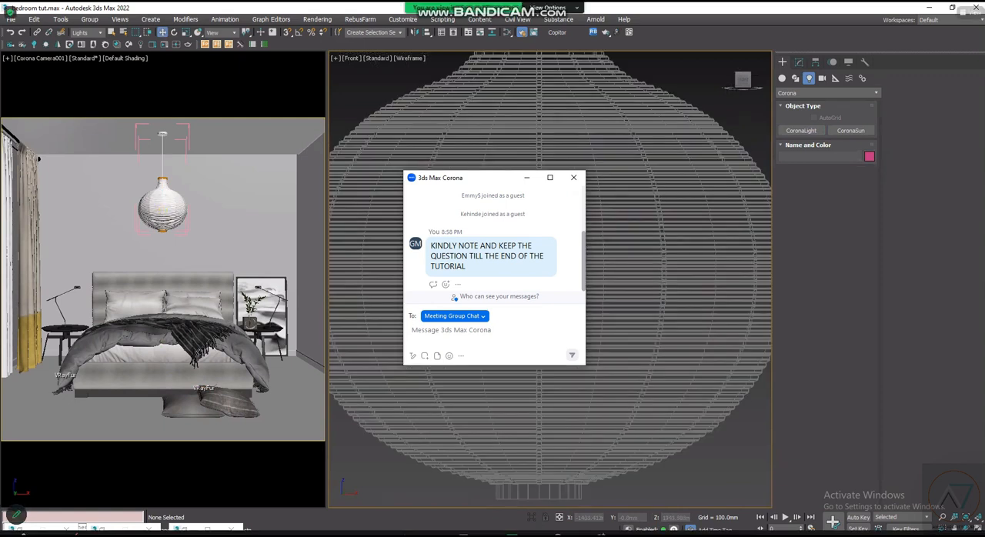
left_click(564, 320)
scroll(567, 325, "down", 5)
scroll(571, 331, "up", 4)
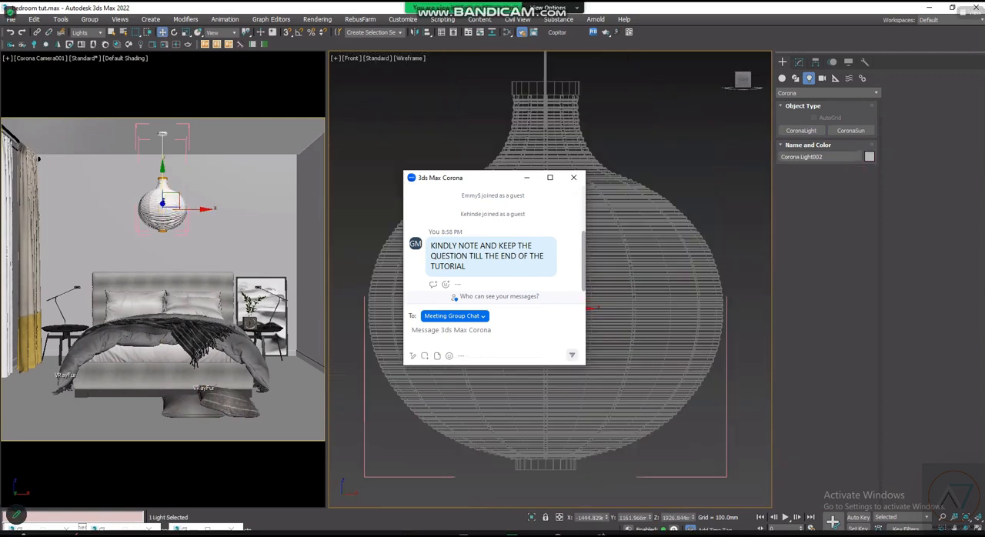
scroll(548, 311, "down", 4)
scroll(558, 297, "up", 4)
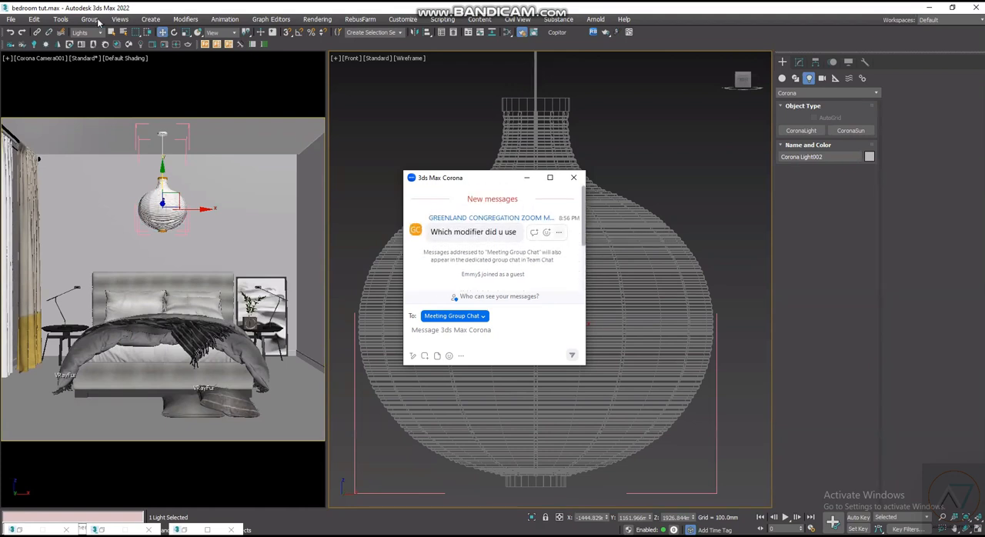
- Set the selection filter to All
left_click(91, 19)
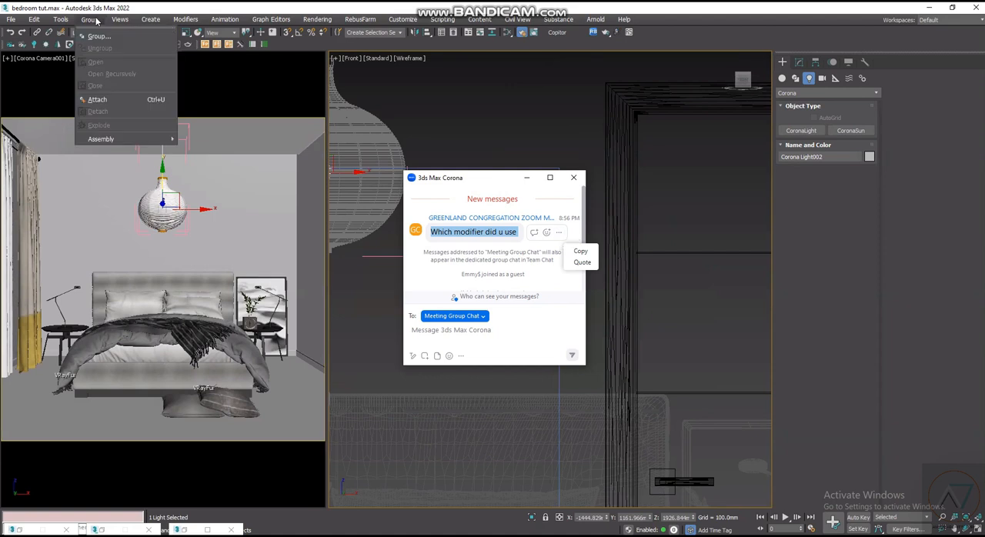
scroll(486, 164, "down", 3)
scroll(492, 239, "down", 2)
left_click(88, 33)
left_click(86, 38)
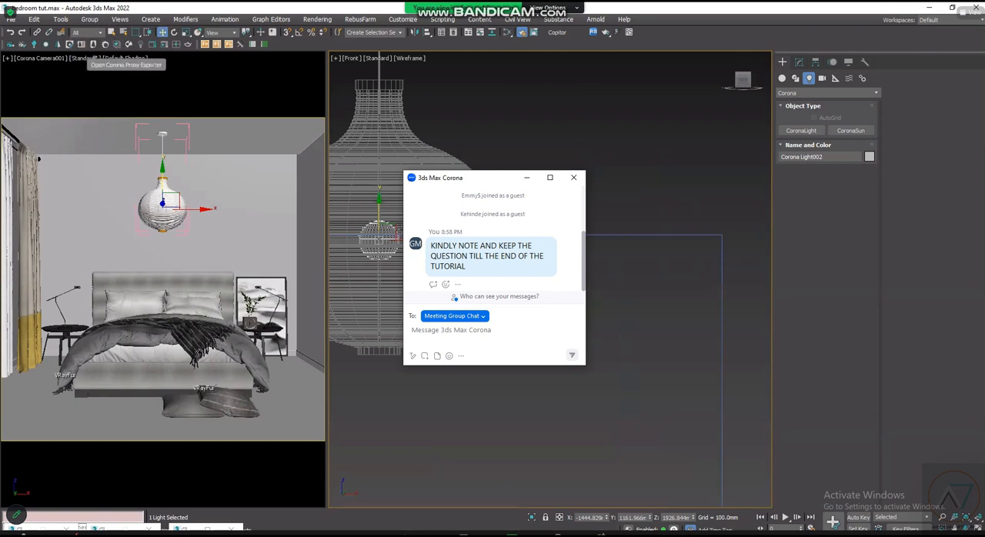
- Try to attach the Corona light to the pendant lamp while the lamp's group is open
scroll(370, 245, "up", 3)
scroll(688, 401, "down", 3)
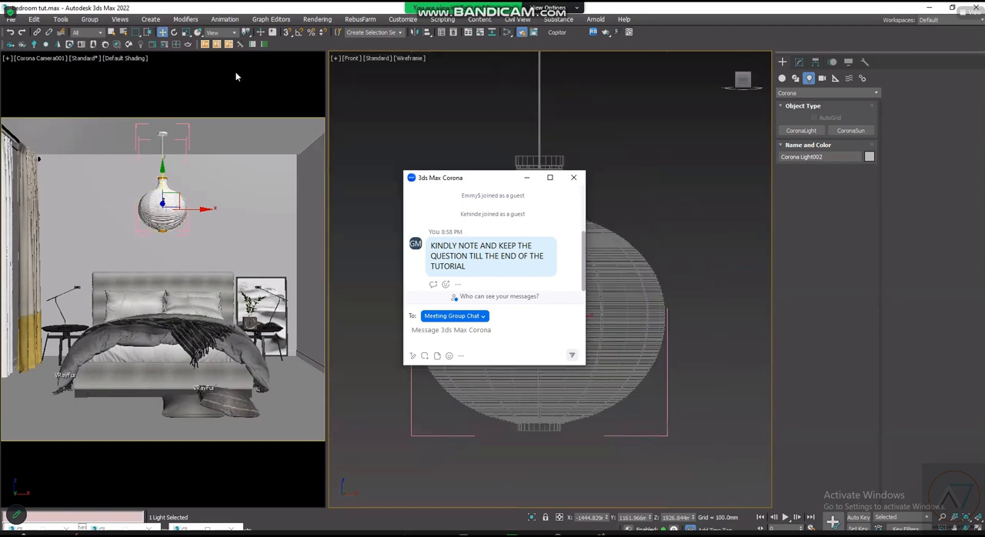
left_click(89, 19)
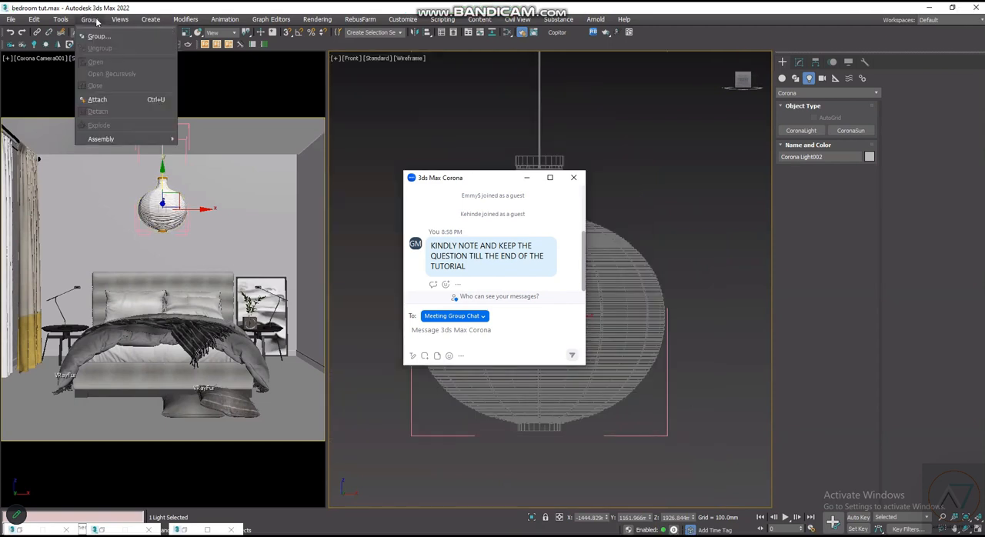
left_click(122, 99)
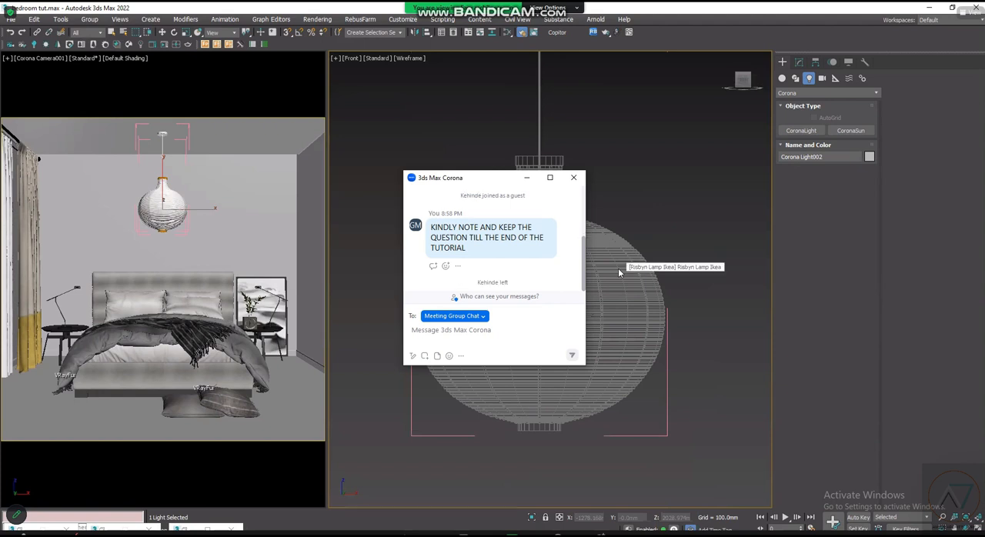
scroll(618, 269, "up", 3)
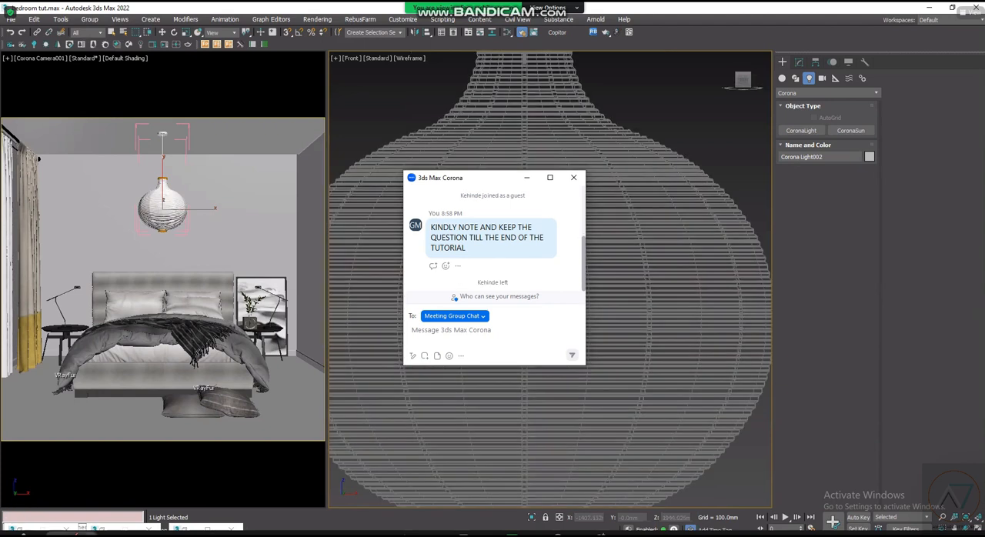
scroll(587, 263, "down", 5)
key("w")
- Select the pendant lamp mesh and close its open group
left_click(556, 113)
scroll(585, 401, "up", 3)
scroll(587, 399, "down", 2)
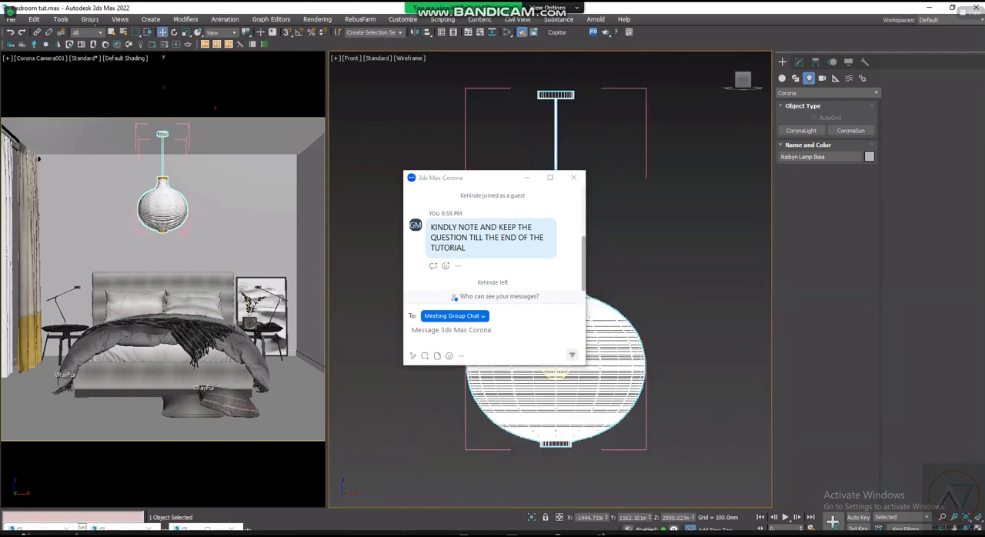
left_click(89, 20)
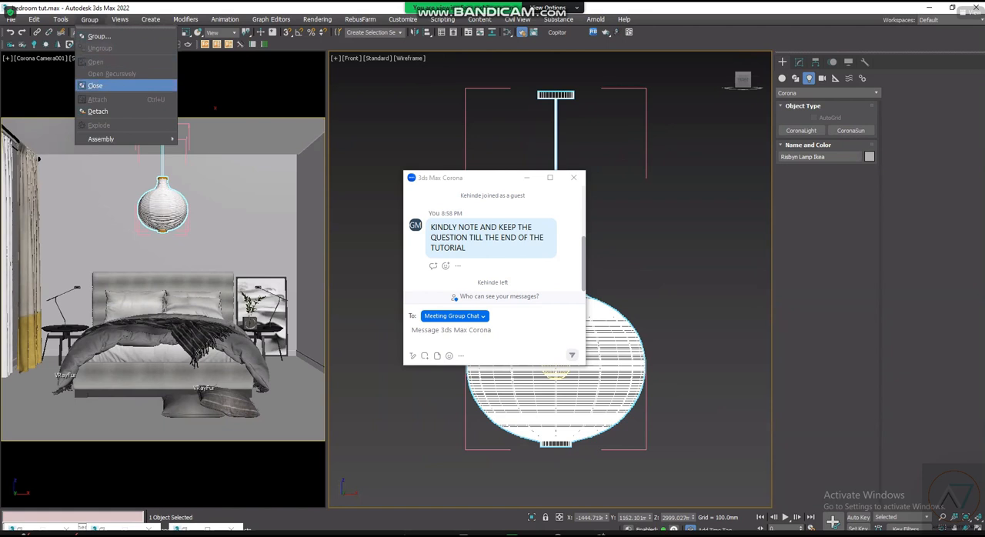
left_click(95, 85)
- Move the closed lamp group up about 38.5 mm as a test, undo the move, and clear the selection
left_click_drag(556, 237, 556, 224)
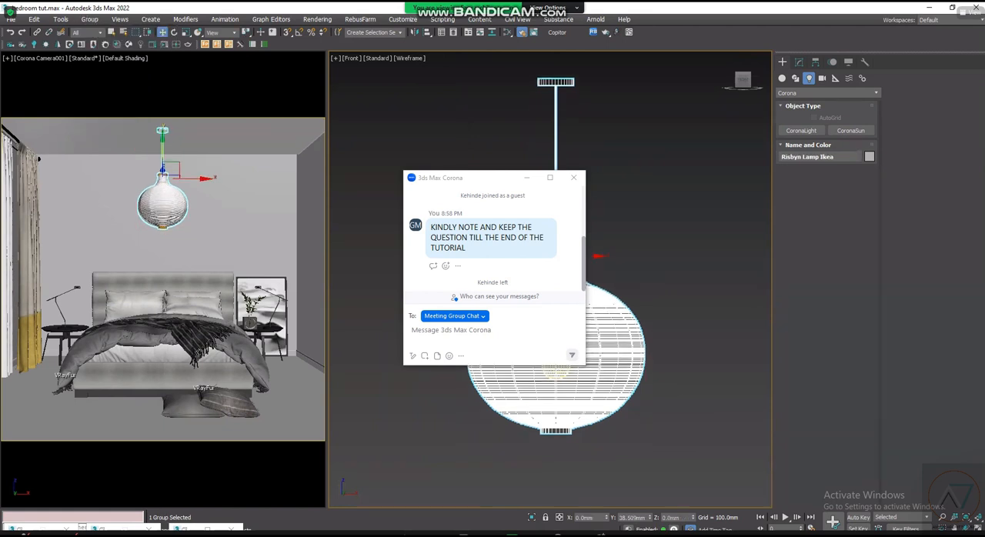
key("ctrl+z")
scroll(576, 380, "up", 6)
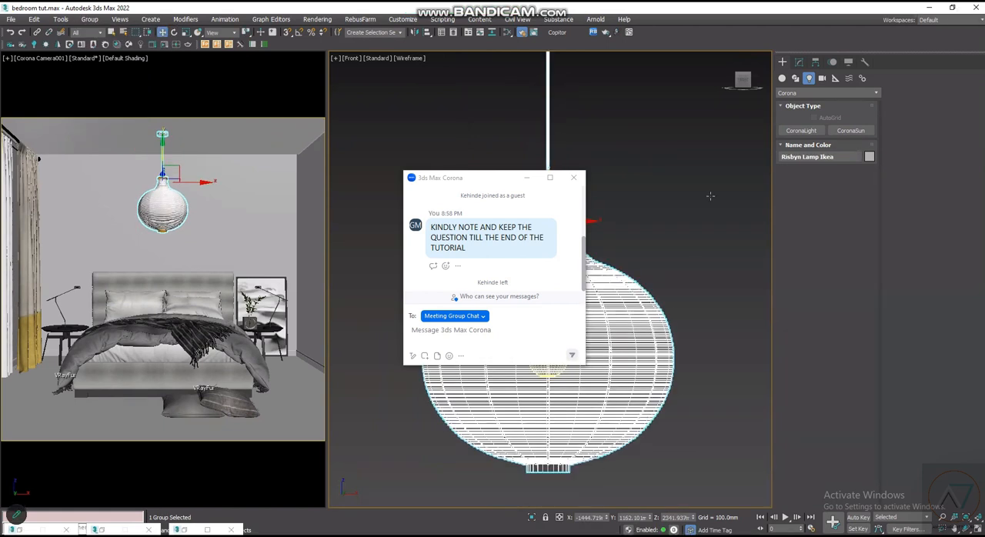
left_click(594, 278)
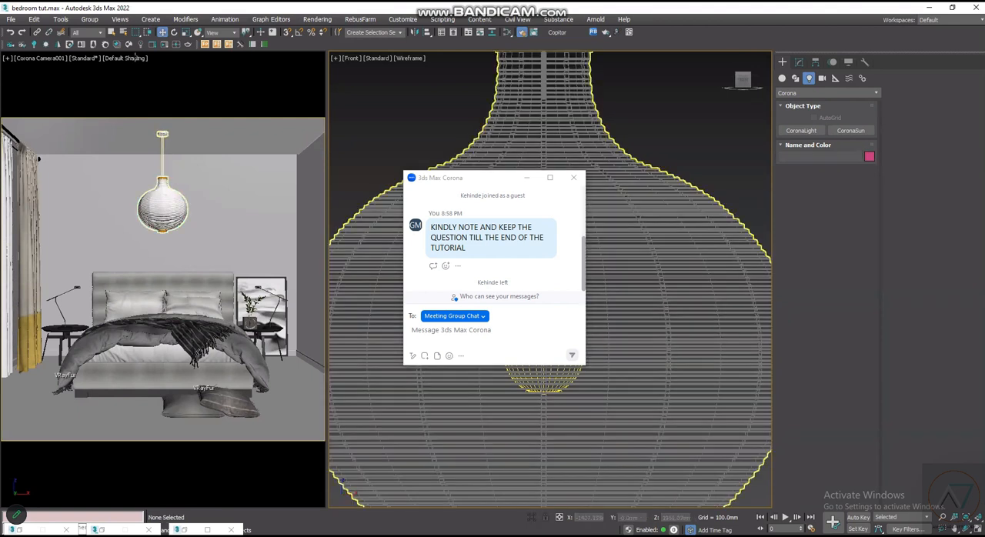
- Limit the selection filter to Lights and select the Corona light inside the lamp shade
left_click(87, 32)
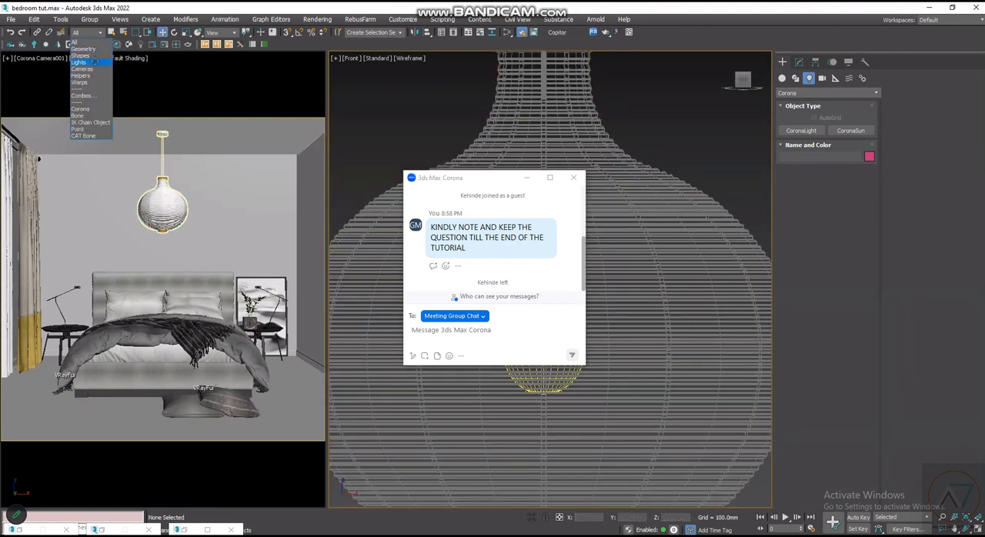
left_click(87, 67)
left_click(555, 339)
scroll(554, 328, "down", 3)
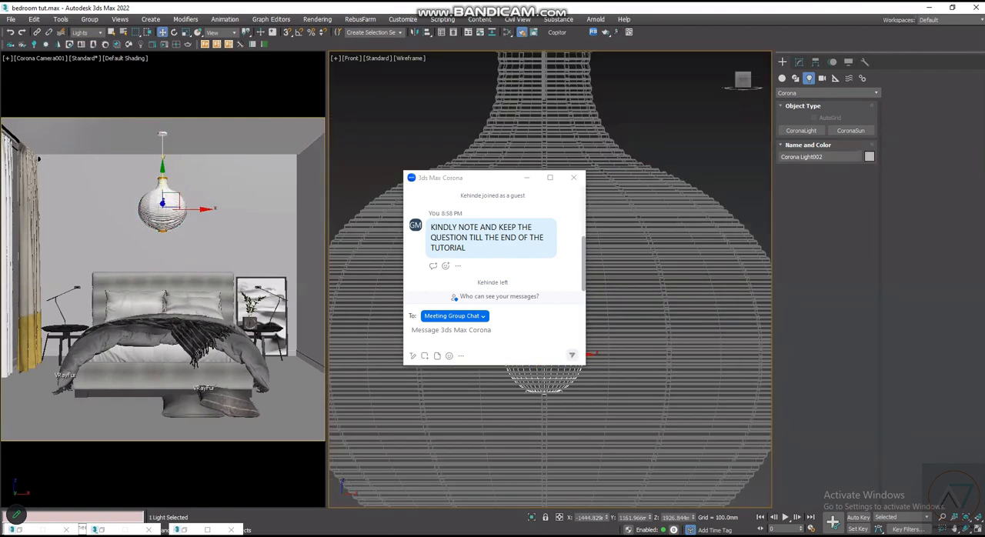
- Reset the selection filter to All and attach the Corona light to the pendant lamp group
scroll(550, 308, "down", 3)
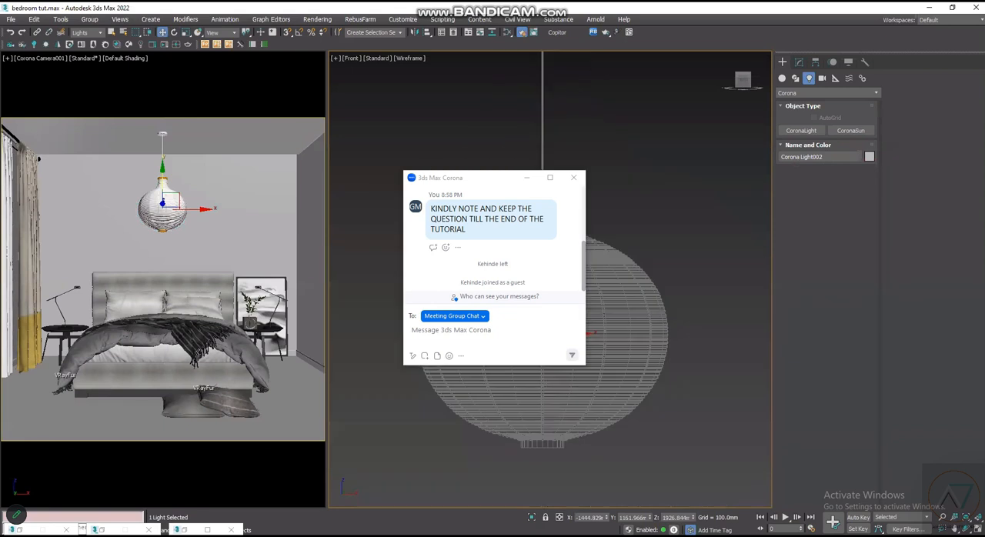
left_click(89, 33)
left_click(95, 50)
left_click(89, 19)
left_click(98, 100)
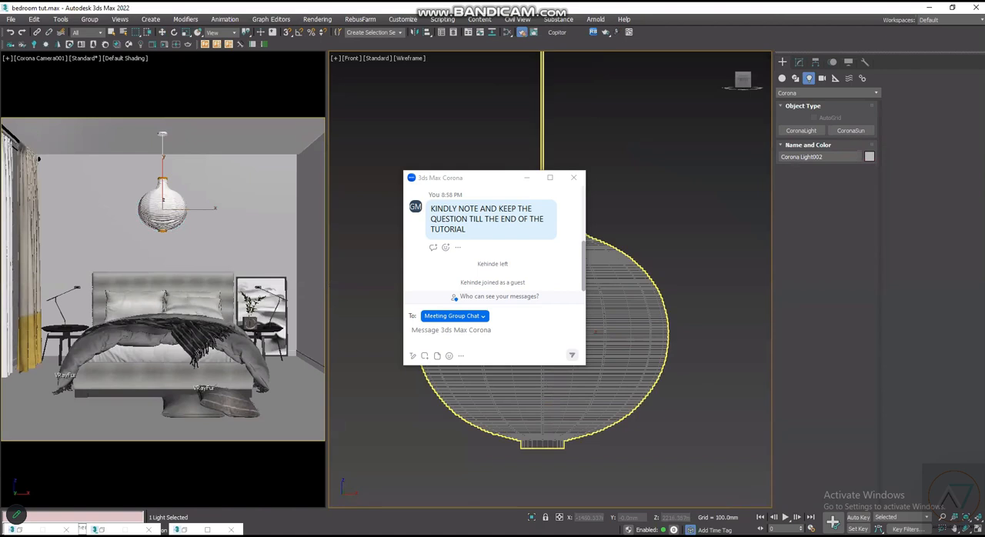
left_click(550, 329)
scroll(551, 330, "up", 3)
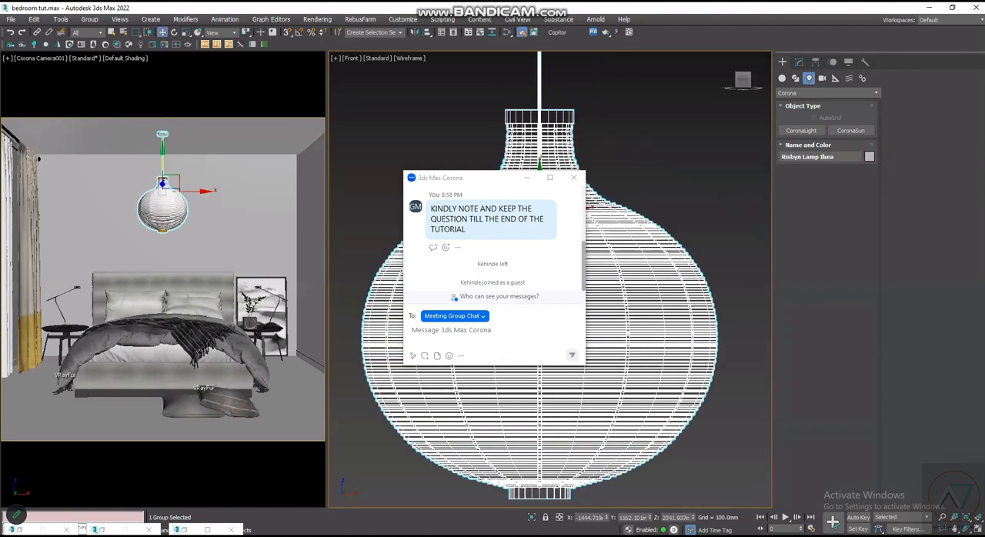
- Raise the pendant lamp group about 245 mm in the front view toward the ceiling and clear the selection
scroll(538, 254, "down", 3)
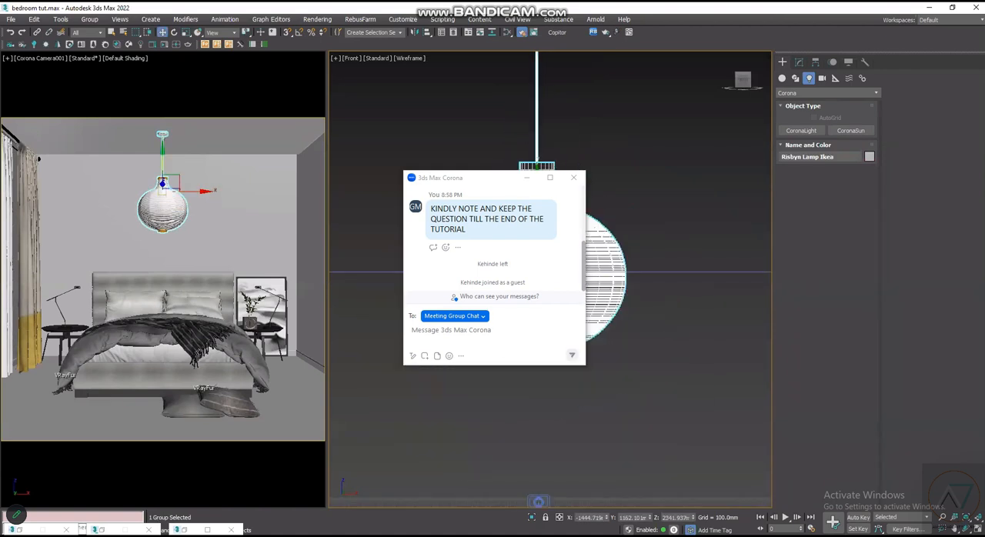
scroll(561, 271, "down", 2)
scroll(543, 197, "up", 2)
scroll(480, 357, "down", 3)
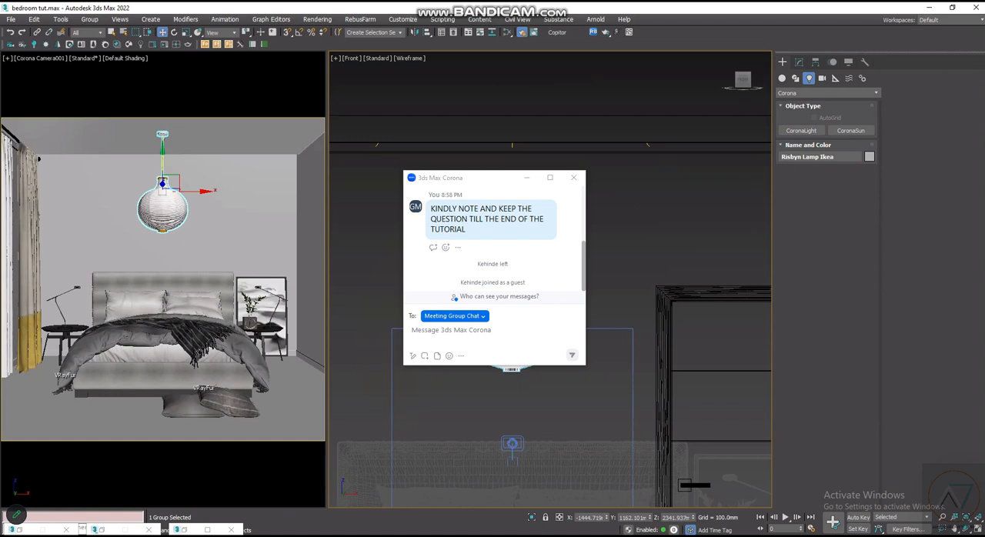
scroll(515, 272, "up", 2)
left_click_drag(514, 271, 513, 258)
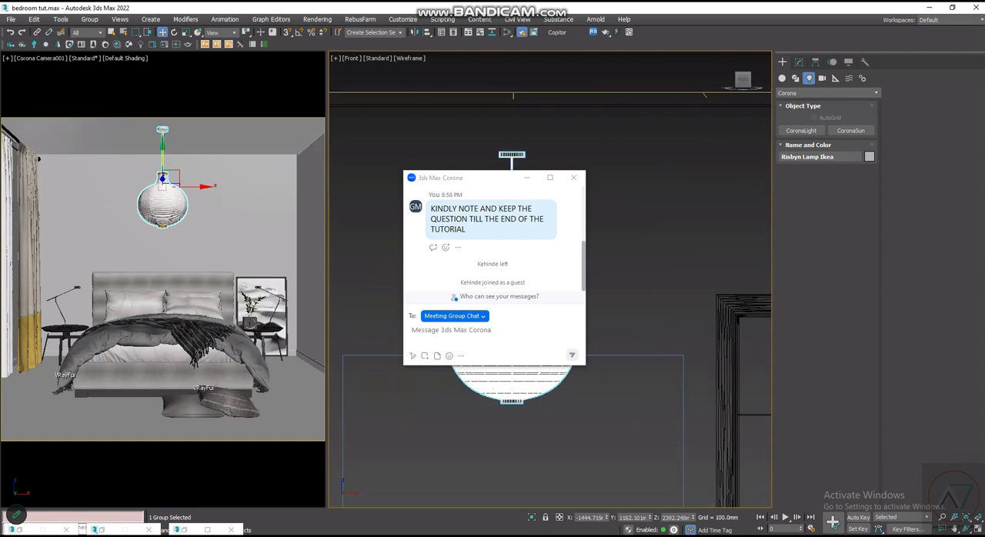
scroll(514, 281, "up", 6)
scroll(515, 281, "down", 3)
scroll(515, 281, "down", 3)
left_click_drag(518, 282, 517, 236)
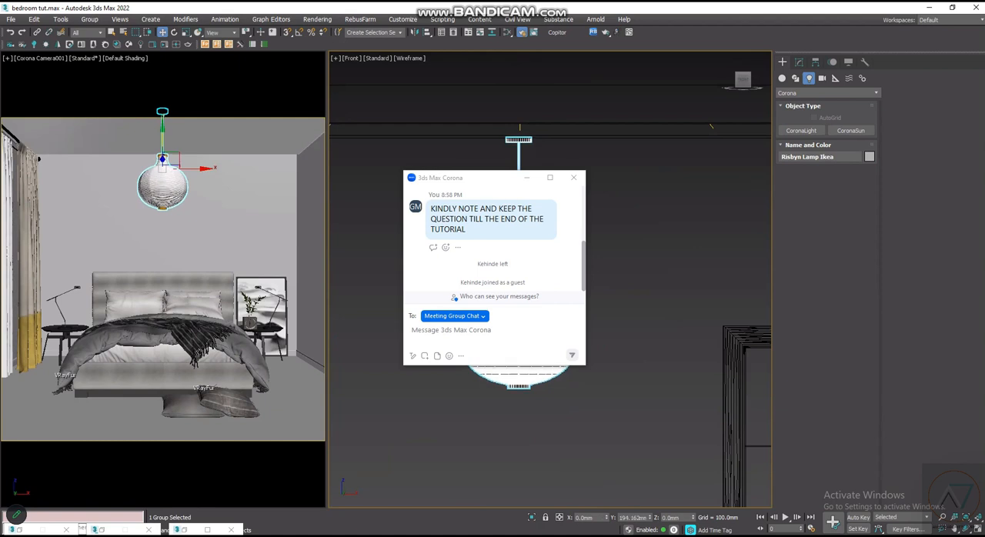
left_click(594, 260)
left_click(538, 311)
left_click(598, 258)
scroll(519, 310, "down", 5)
scroll(545, 331, "up", 2)
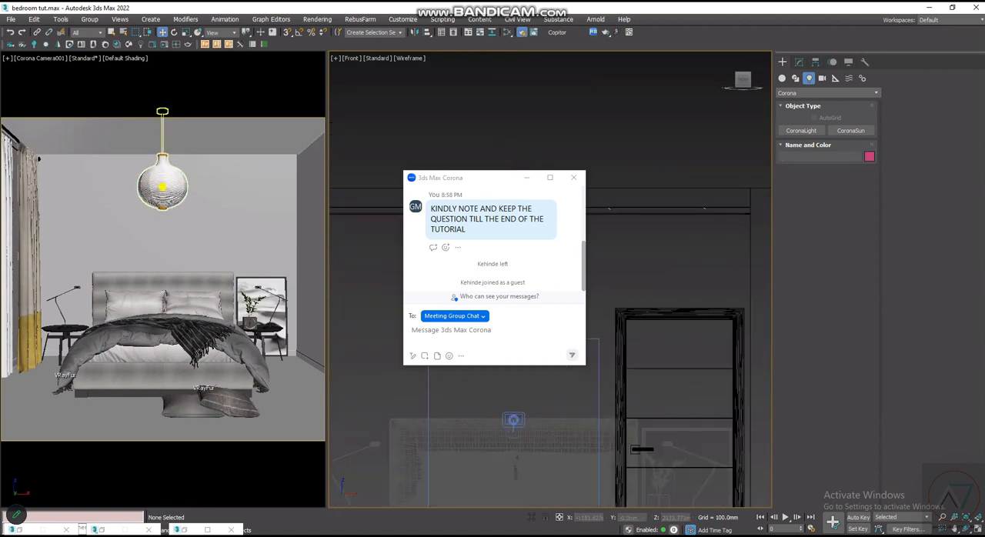
- Select the rug group lying outside the room in the top view
scroll(642, 416, "down", 5)
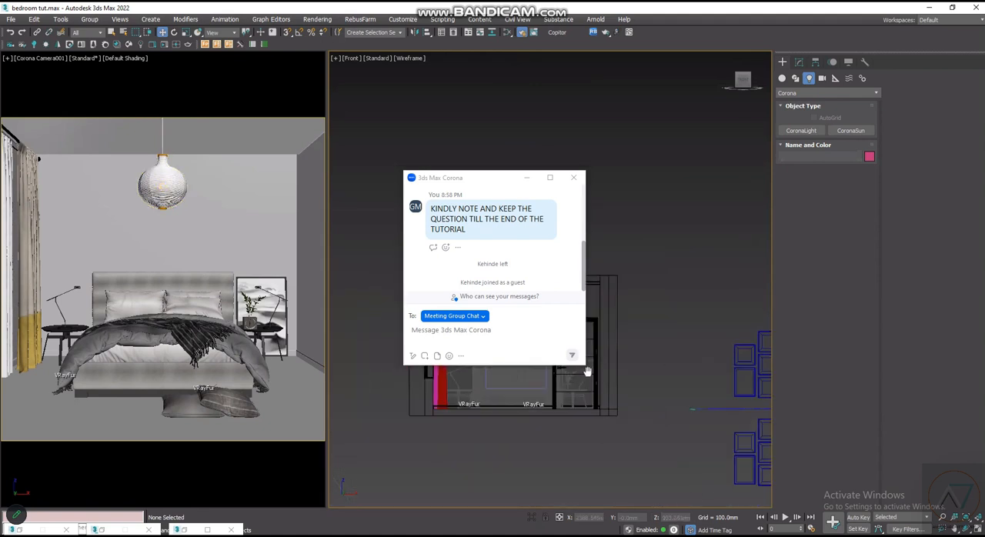
scroll(590, 398, "up", 4)
scroll(601, 401, "down", 3)
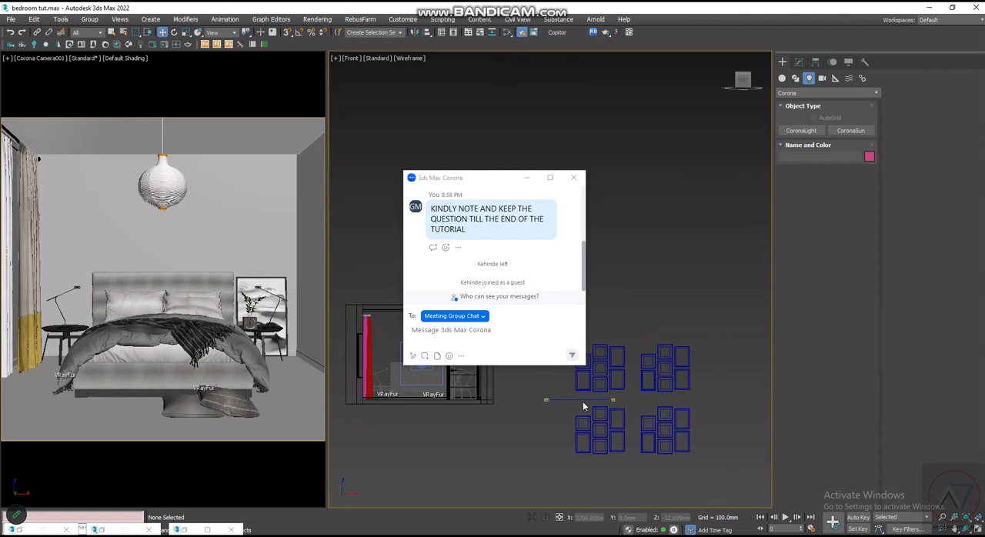
key("t")
scroll(581, 389, "down", 8)
left_click(723, 171)
right_click(724, 169)
left_click(756, 305)
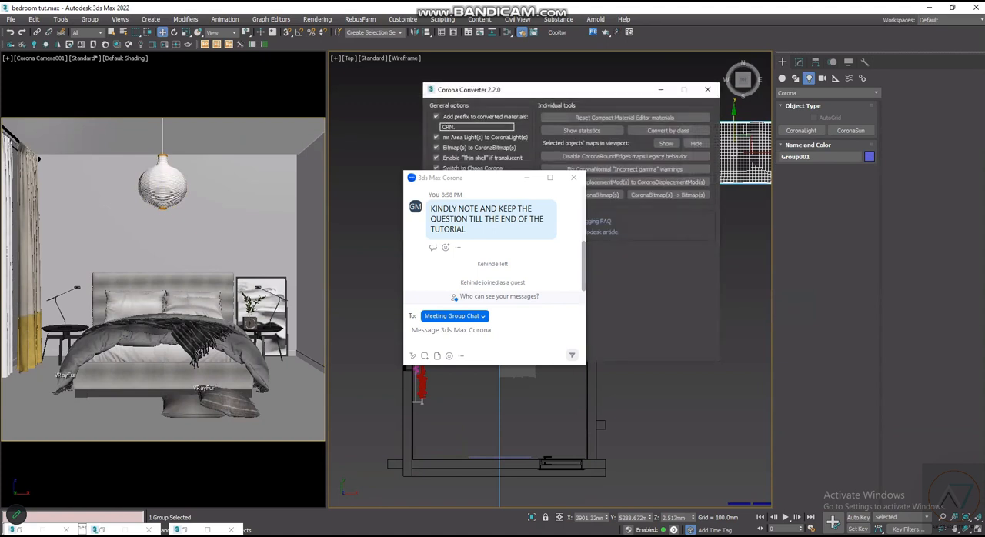
left_click(708, 90)
- Move the rug group into the bedroom, placing it across the foot end of the bed in the top view
scroll(604, 239, "down", 3)
scroll(647, 207, "up", 1)
left_click_drag(646, 208, 536, 287)
scroll(530, 309, "up", 4)
scroll(538, 316, "up", 2)
key("r")
key("w")
scroll(590, 299, "down", 3)
left_click_drag(590, 299, 592, 297)
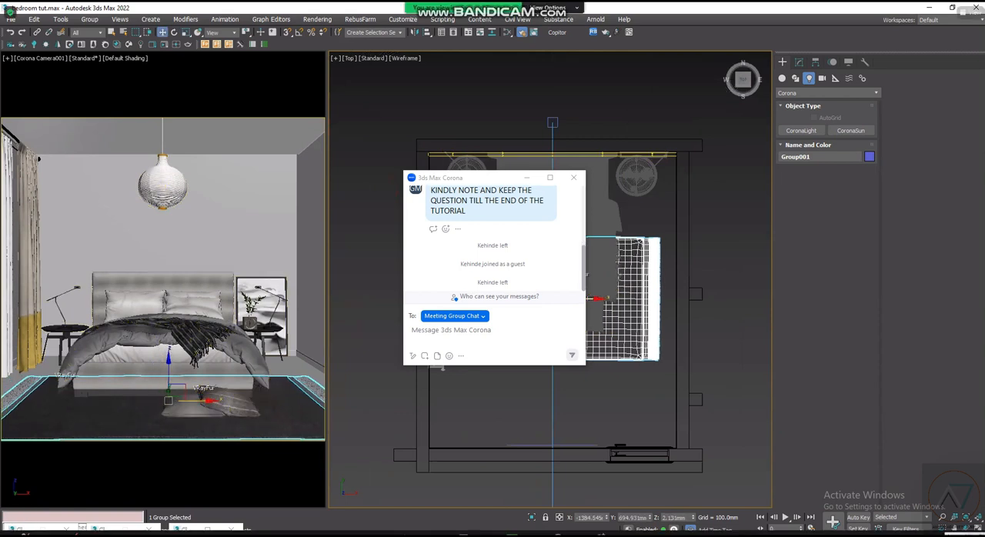
- Shift the rug further under the bed and center it at about X -1421.9 mm, Y 986.3 mm, then clear the selection
scroll(557, 255, "up", 4)
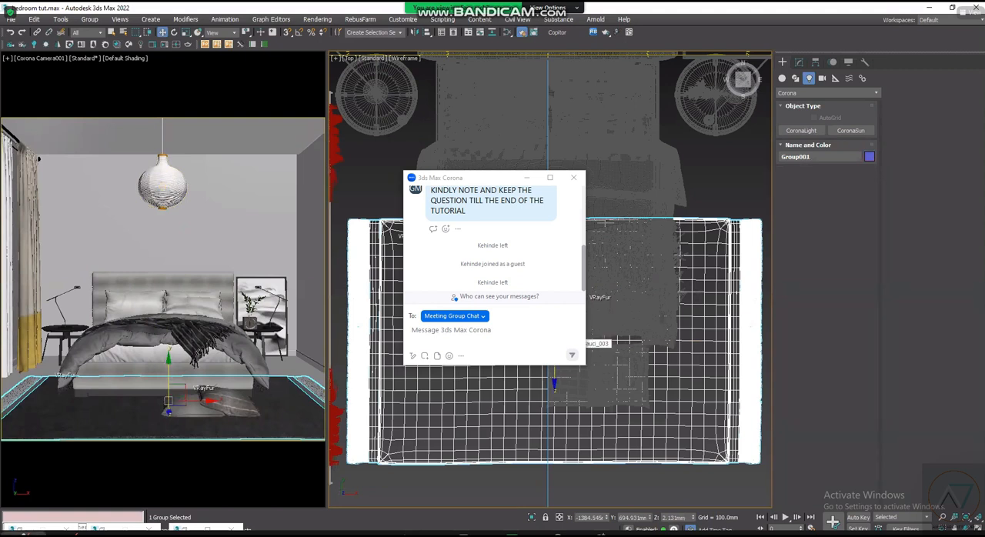
left_click_drag(548, 304, 548, 268)
left_click_drag(577, 305, 573, 305)
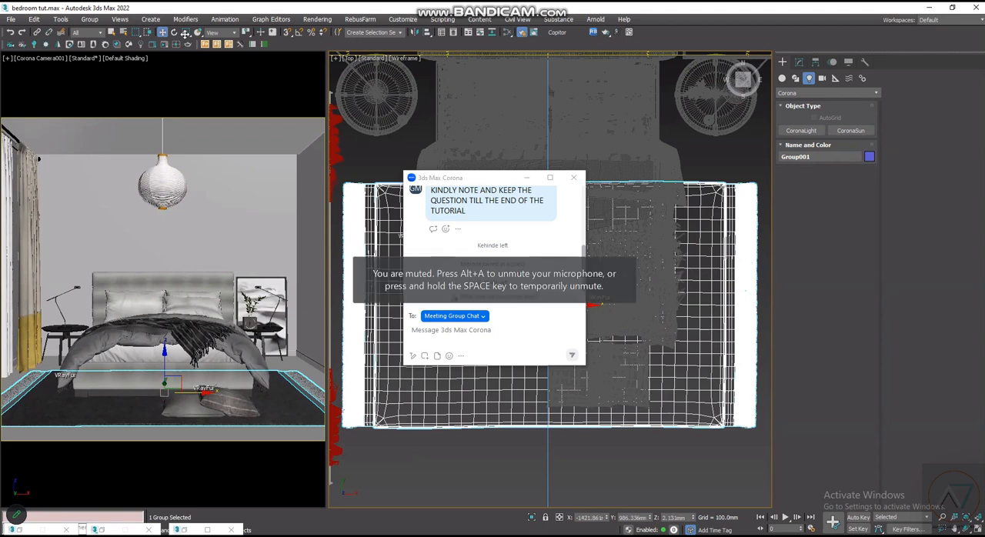
scroll(185, 34, "down", 3)
scroll(555, 227, "down", 3)
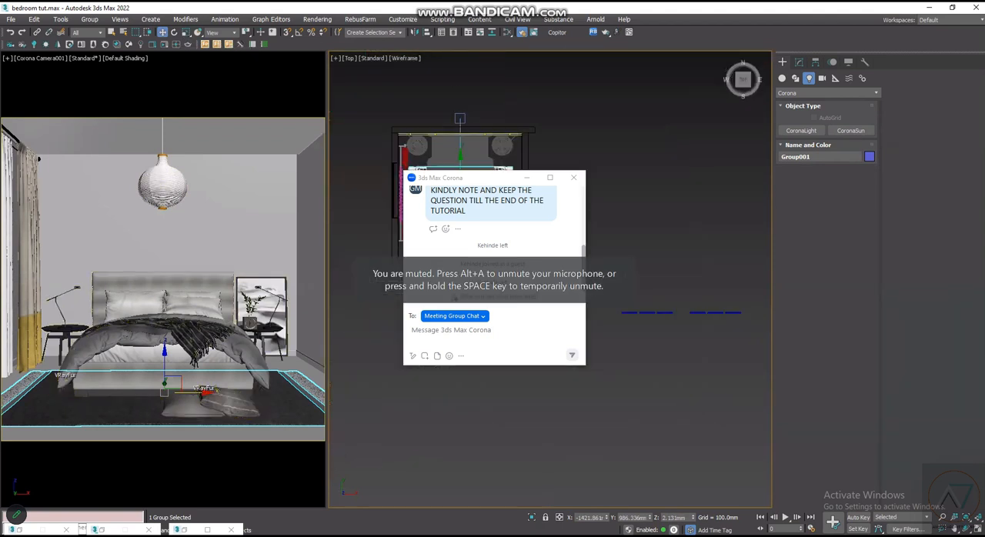
scroll(470, 169, "up", 2)
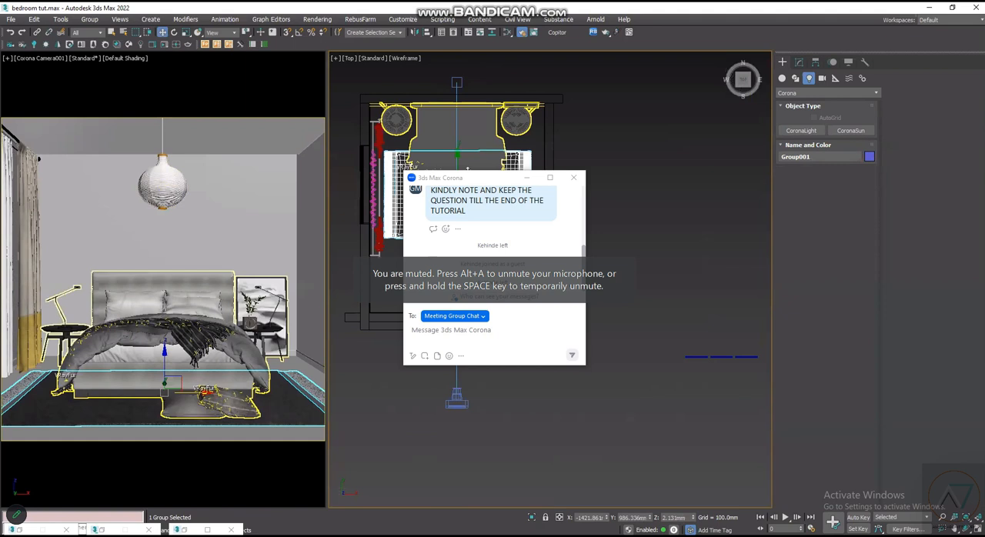
scroll(467, 168, "up", 2)
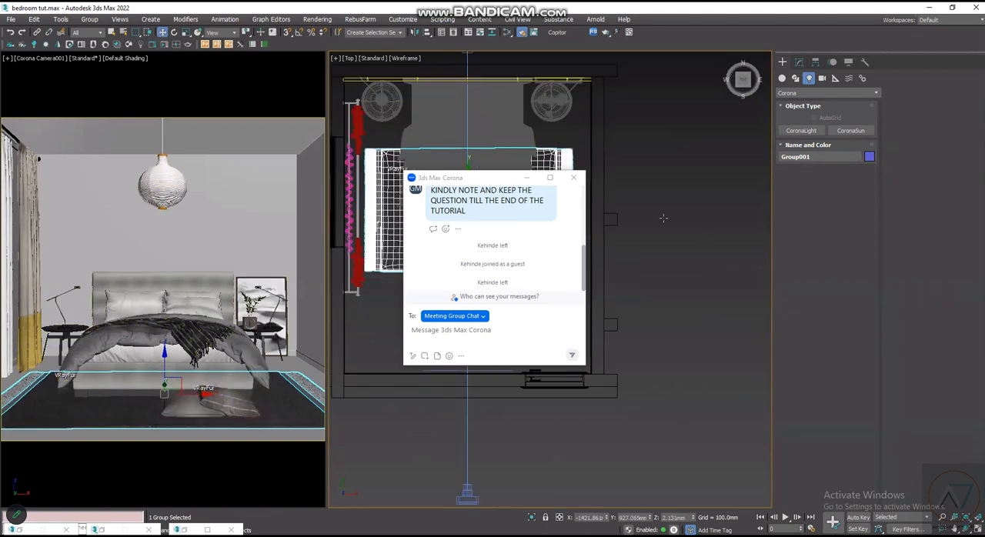
left_click(717, 339)
- Show the picture-frame sets beside the room in the front view with default shading
scroll(693, 331, "up", 5)
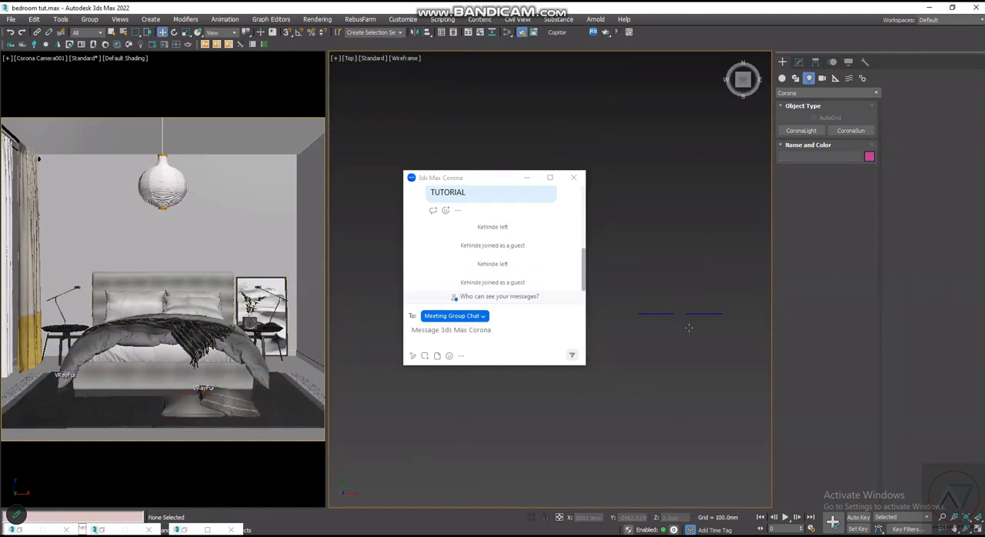
key("f")
scroll(663, 329, "up", 5)
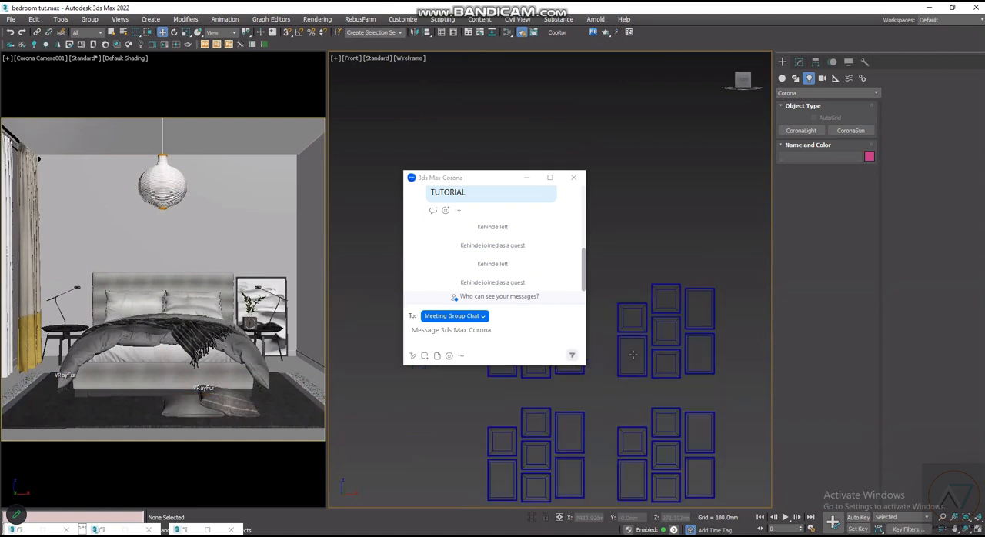
scroll(608, 247, "down", 4)
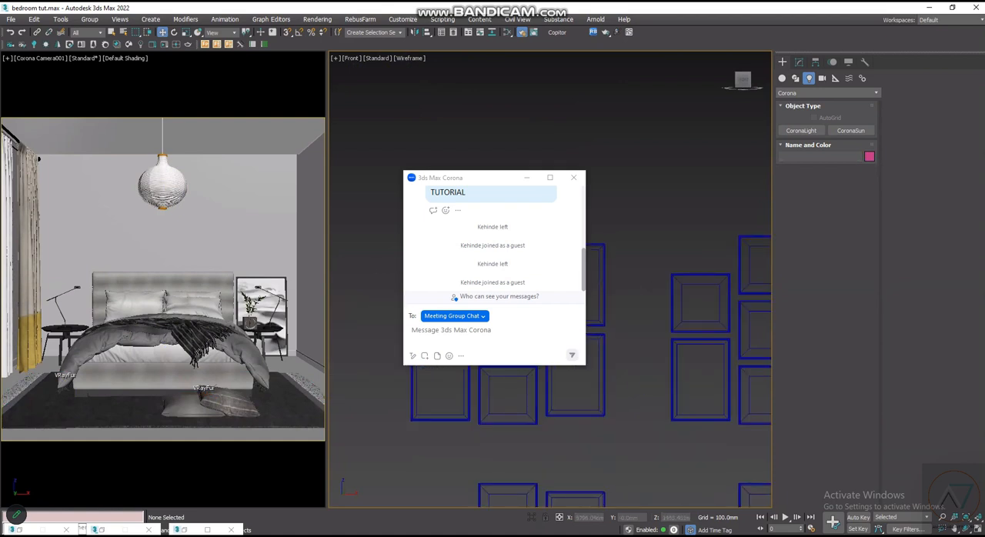
key("F3")
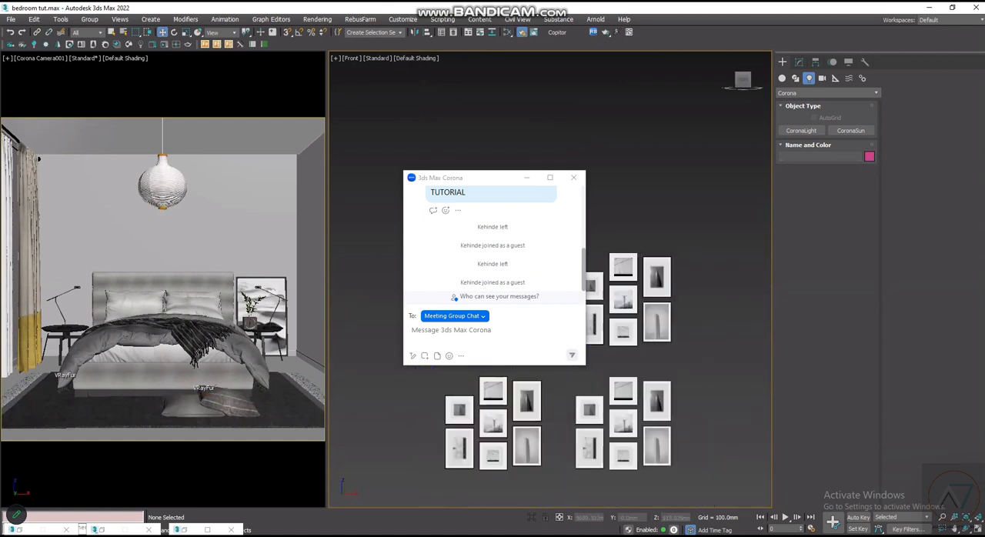
- Examine the frame colours and artwork of the picture-frame sets up close
scroll(649, 466, "up", 5)
scroll(655, 308, "up", 2)
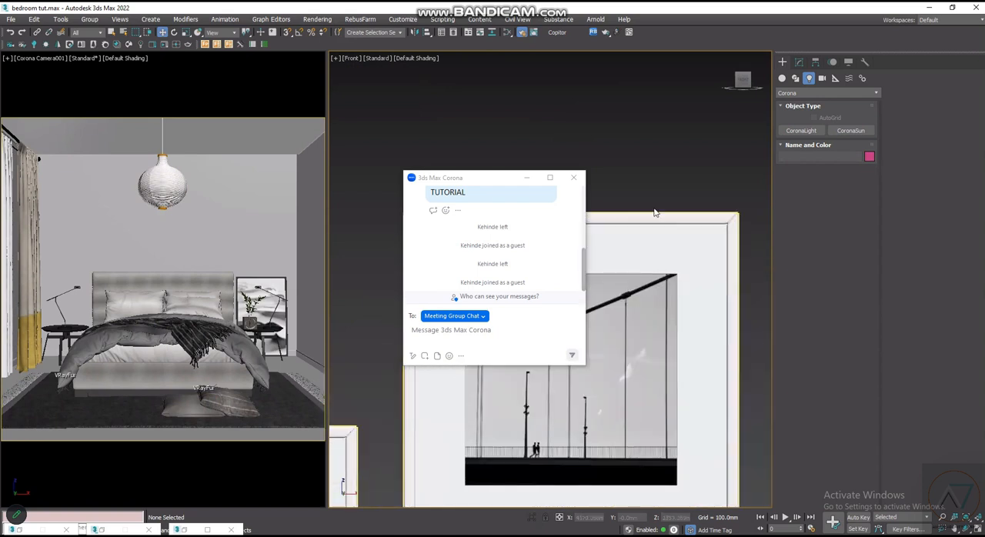
scroll(667, 371, "down", 6)
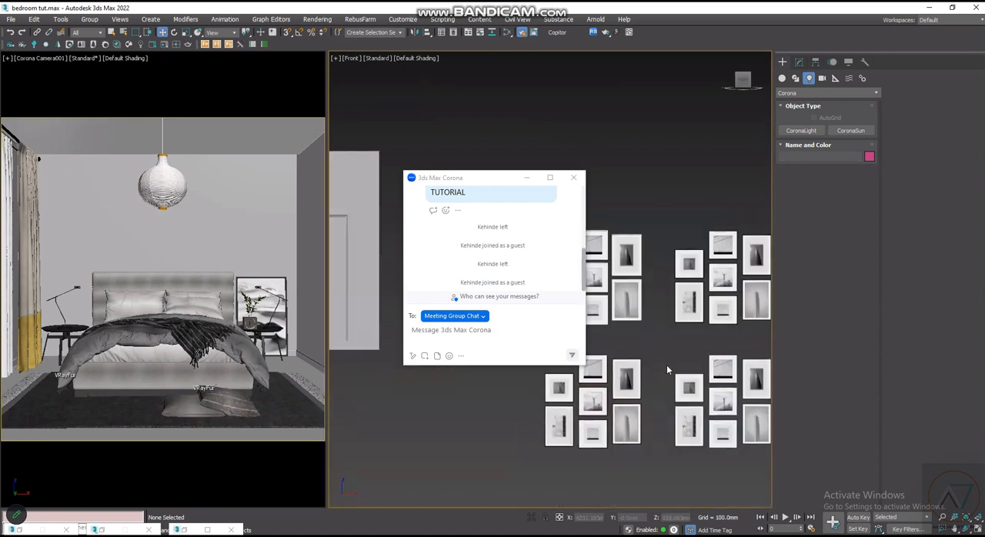
scroll(667, 370, "up", 8)
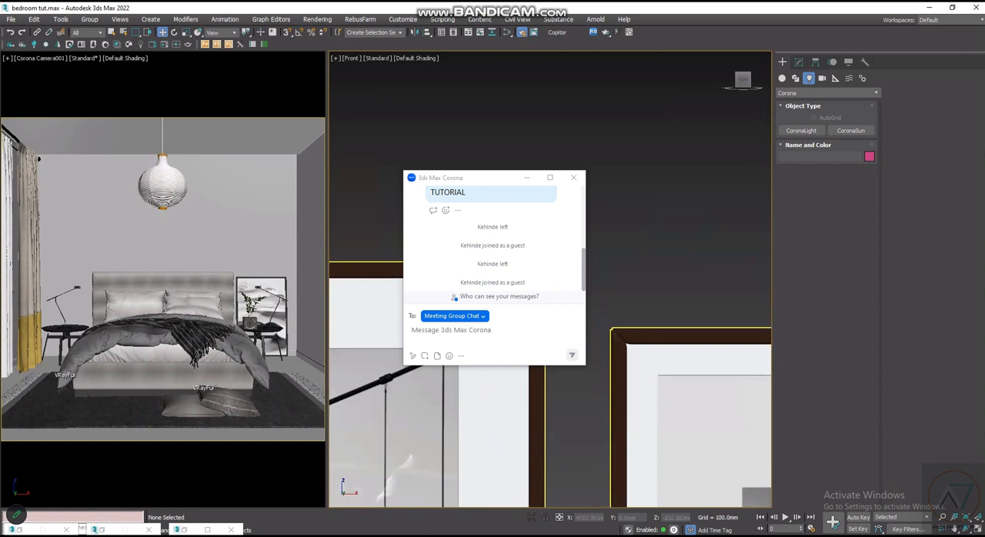
scroll(643, 242, "down", 5)
scroll(643, 242, "up", 4)
scroll(643, 241, "up", 3)
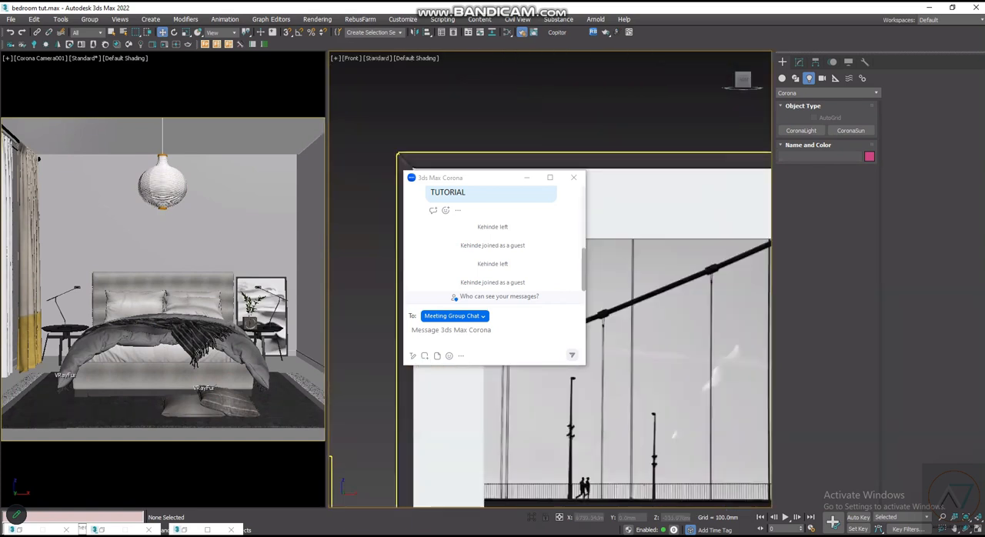
scroll(631, 231, "down", 5)
scroll(610, 215, "up", 7)
scroll(611, 214, "down", 7)
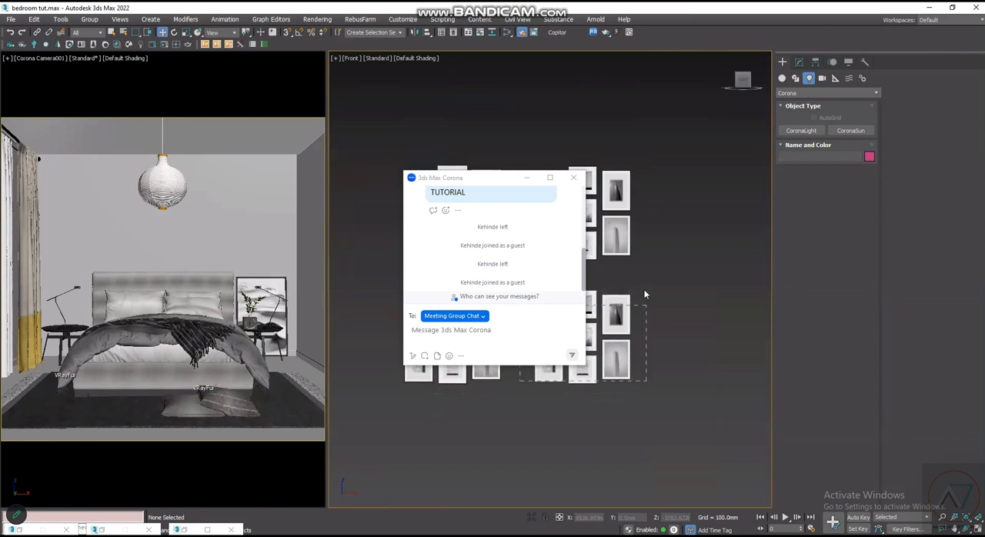
- Delete the surplus picture-frame sets, keeping only the upper set farthest from the room
left_click_drag(401, 397, 394, 404)
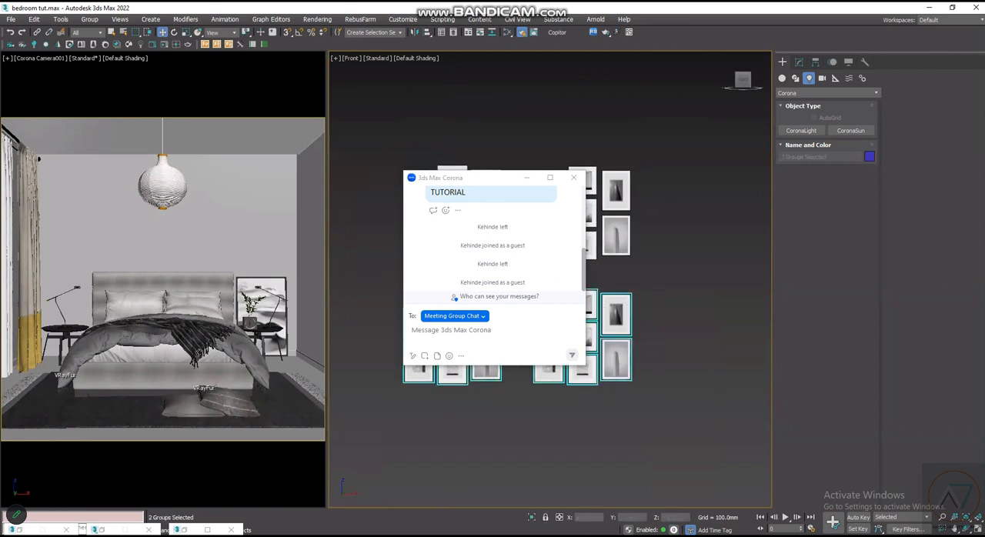
key("Delete")
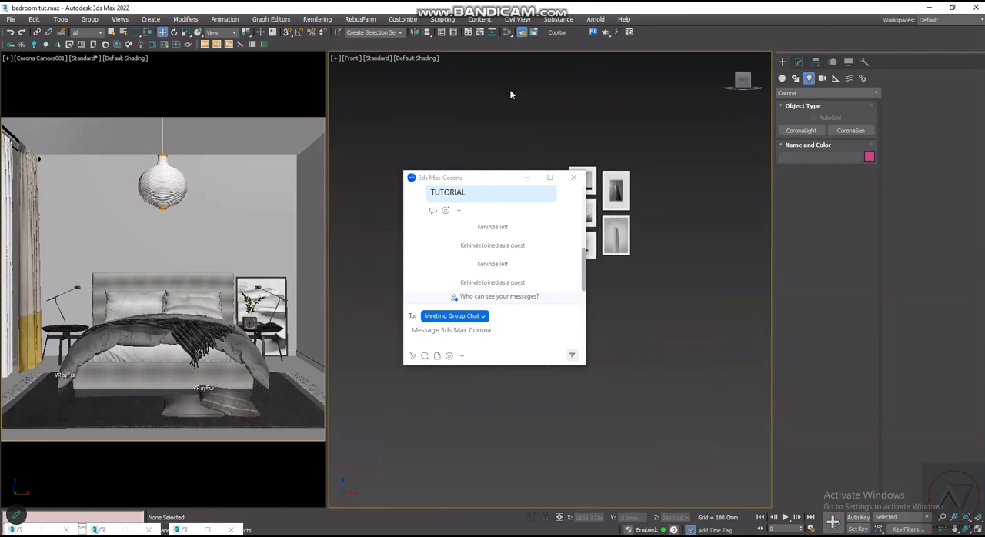
scroll(629, 320, "down", 3)
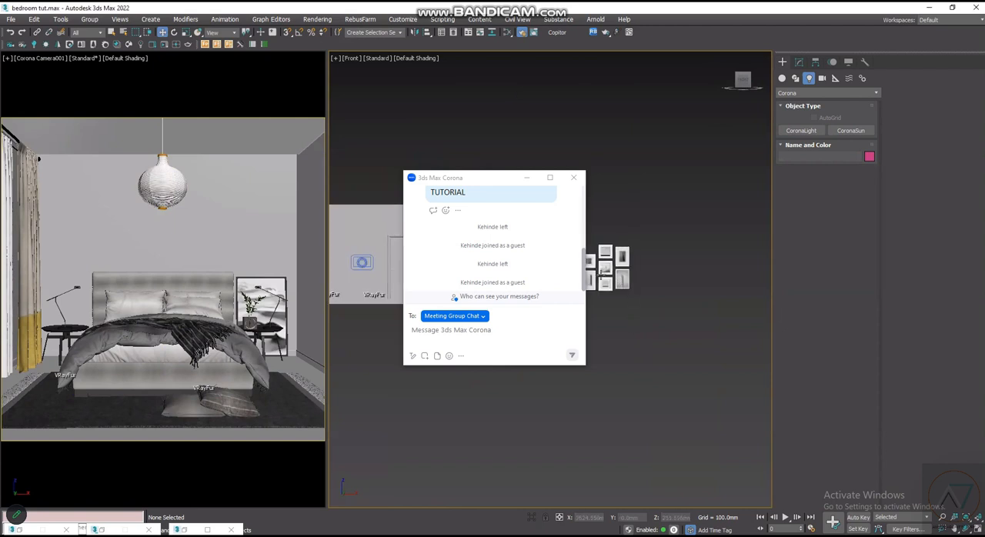
- Select the remaining picture-frame set and open its group
scroll(622, 279, "up", 3)
scroll(601, 307, "up", 3)
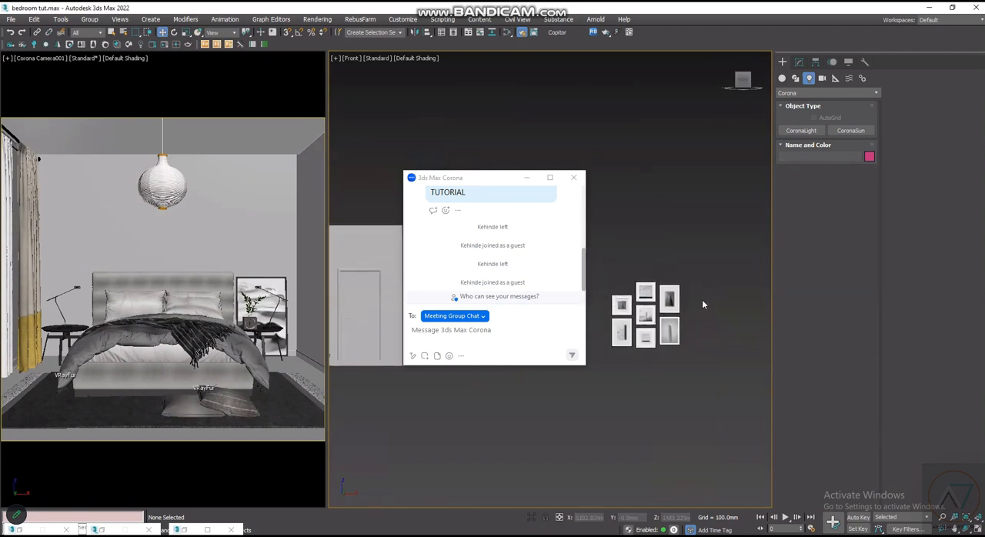
left_click(636, 378)
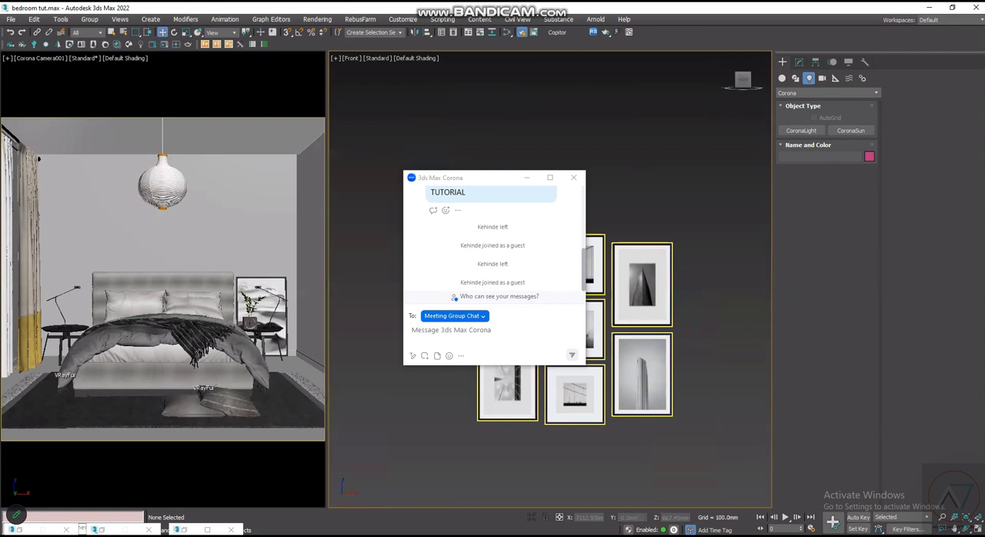
left_click(90, 19)
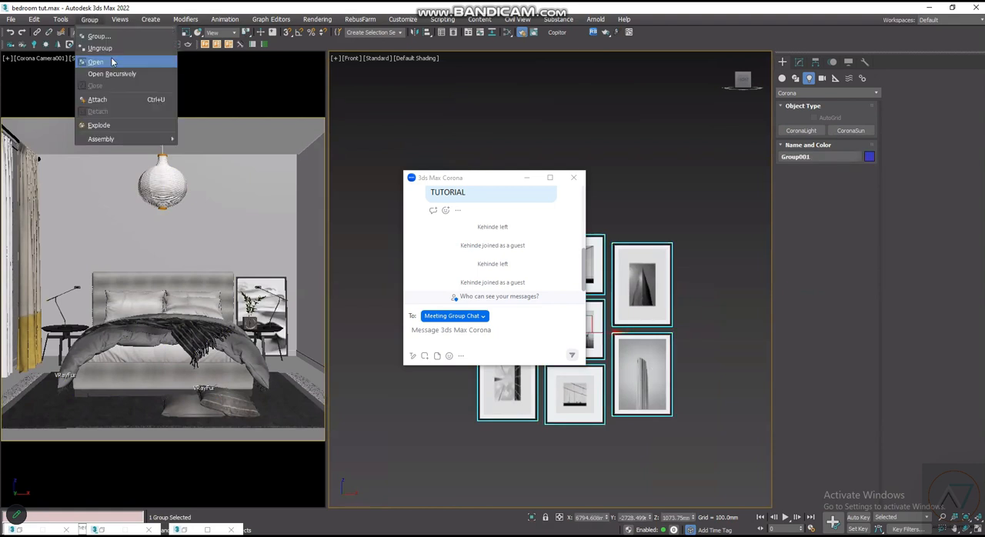
left_click(113, 60)
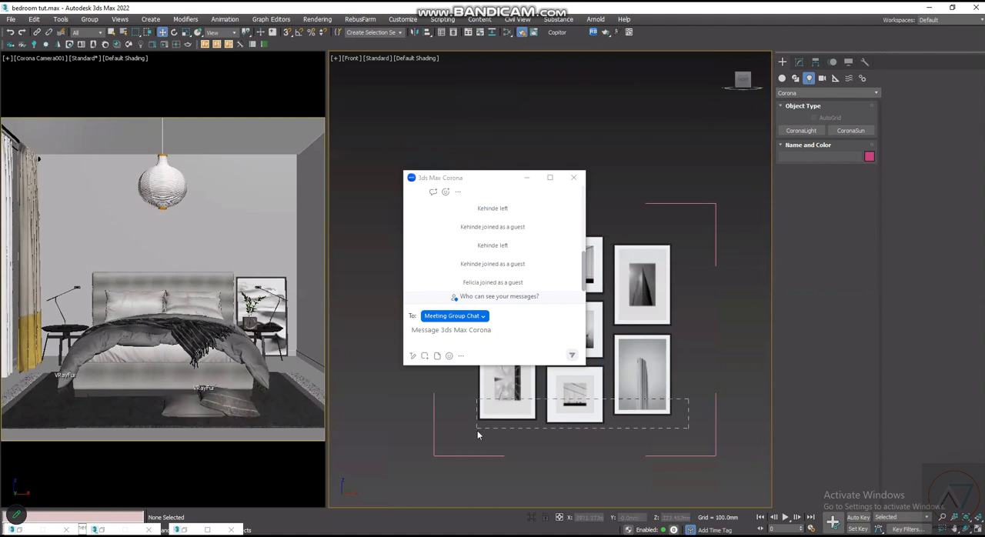
- Delete the surplus frames from the opened picture-frame set, keeping only three frames for the bedroom wall
left_click_drag(478, 435, 478, 432)
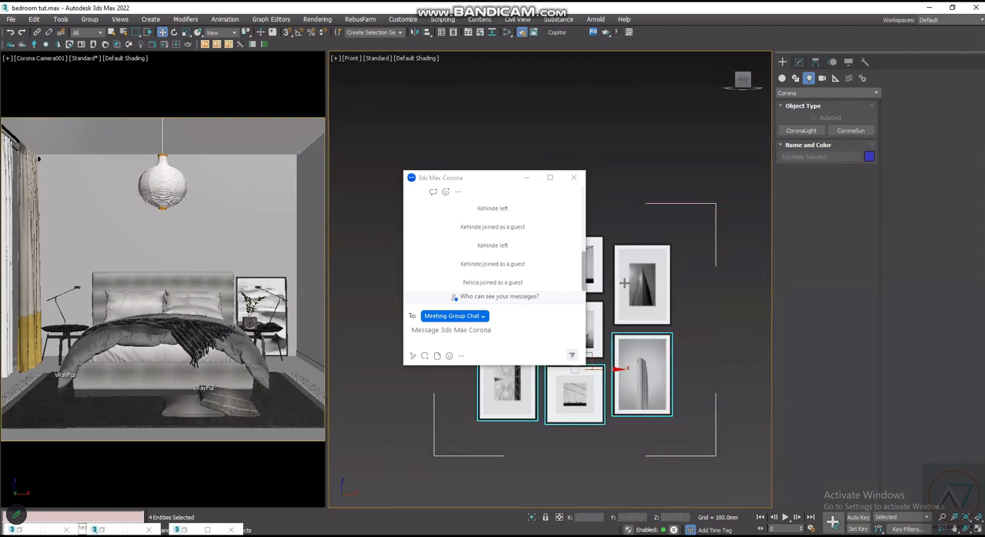
key("Delete")
left_click(594, 275)
key("Delete")
left_click(595, 339)
scroll(675, 255, "down", 2)
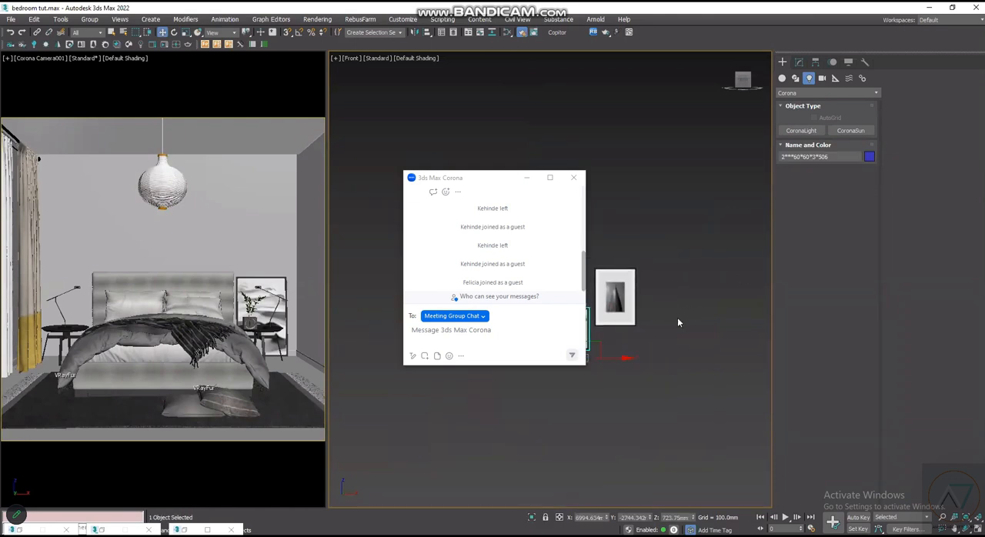
key("Delete")
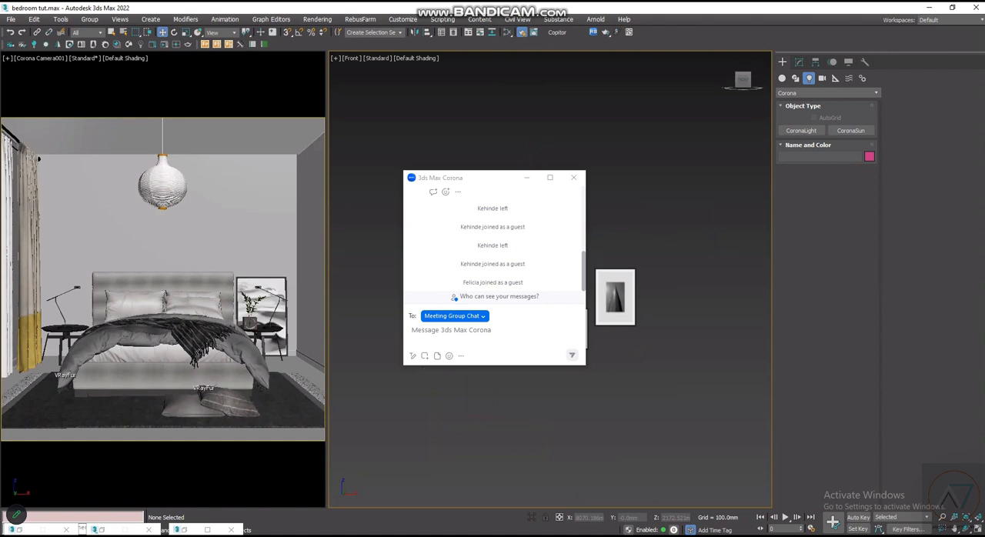
- Select the three remaining picture frames and group them under the name FRAMES
left_click(615, 297)
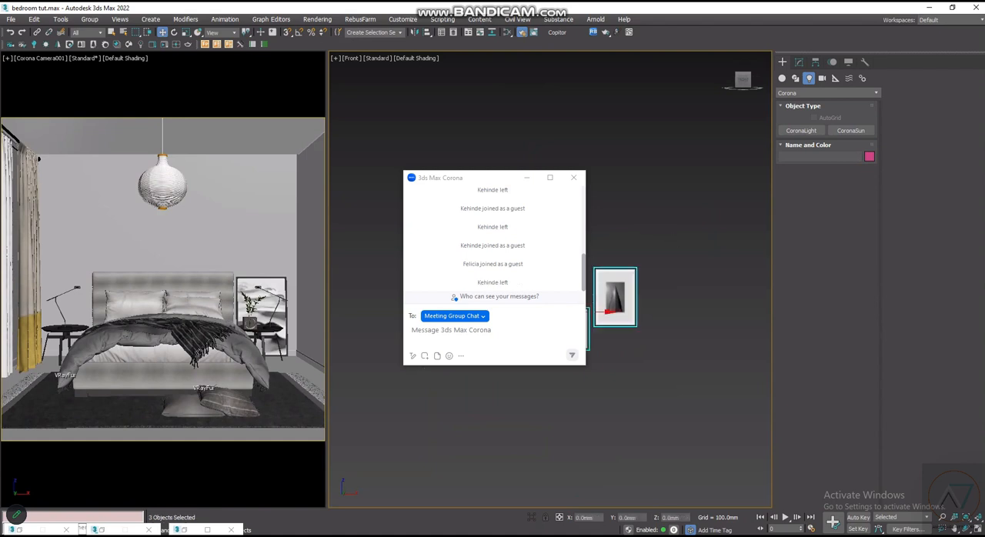
left_click(669, 225)
scroll(668, 227, "up", 6)
scroll(668, 237, "down", 5)
left_click_drag(668, 243, 407, 415)
left_click(89, 19)
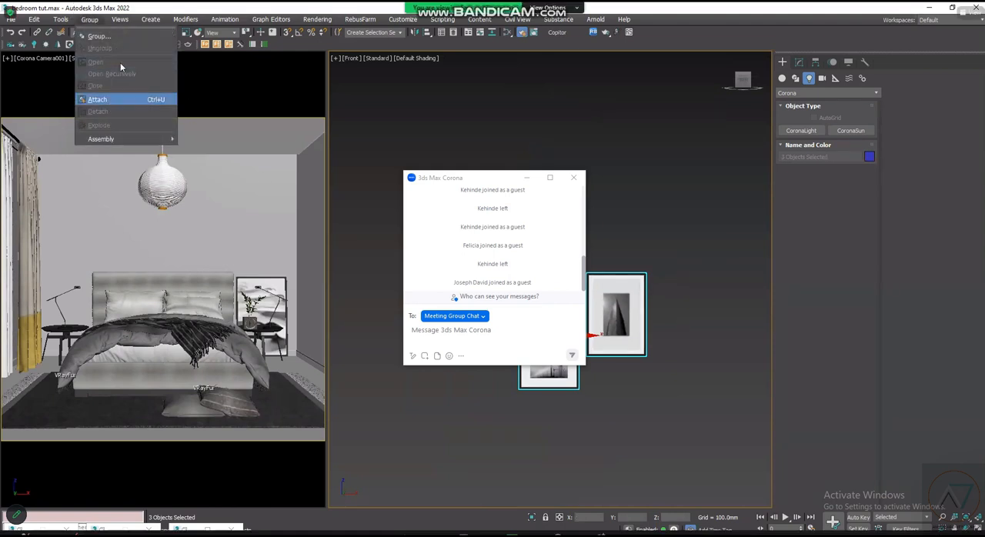
left_click(128, 36)
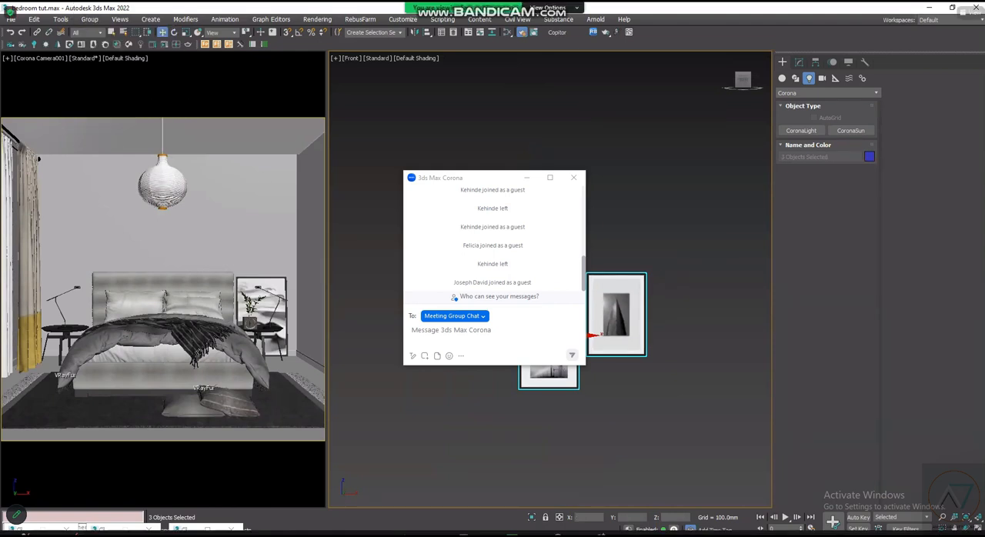
key("Return")
- Move the FRAMES group across into the room in the front view, to about -1496 mm in X
scroll(616, 360, "down", 6)
left_click_drag(612, 355, 346, 376)
scroll(543, 428, "down", 4)
scroll(452, 385, "up", 4)
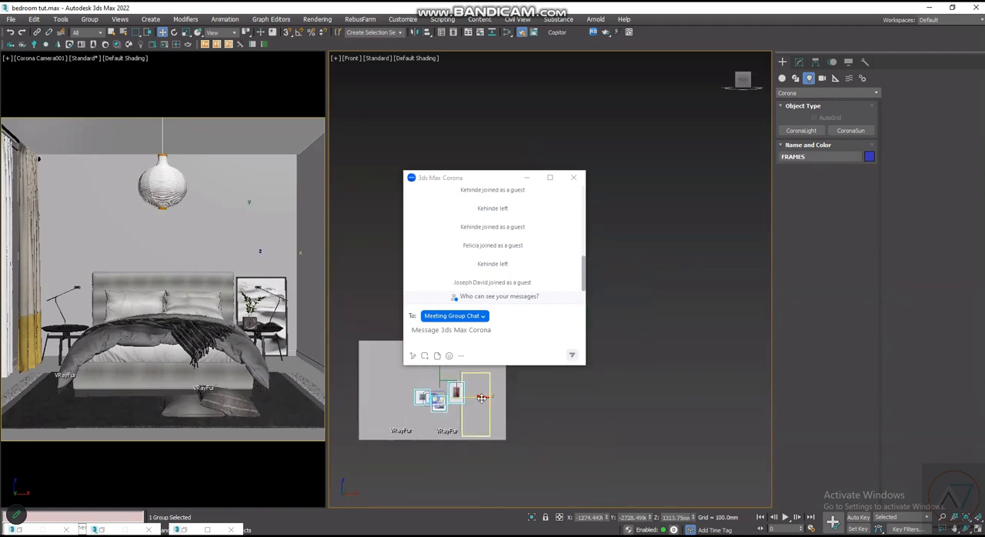
scroll(428, 386, "up", 3)
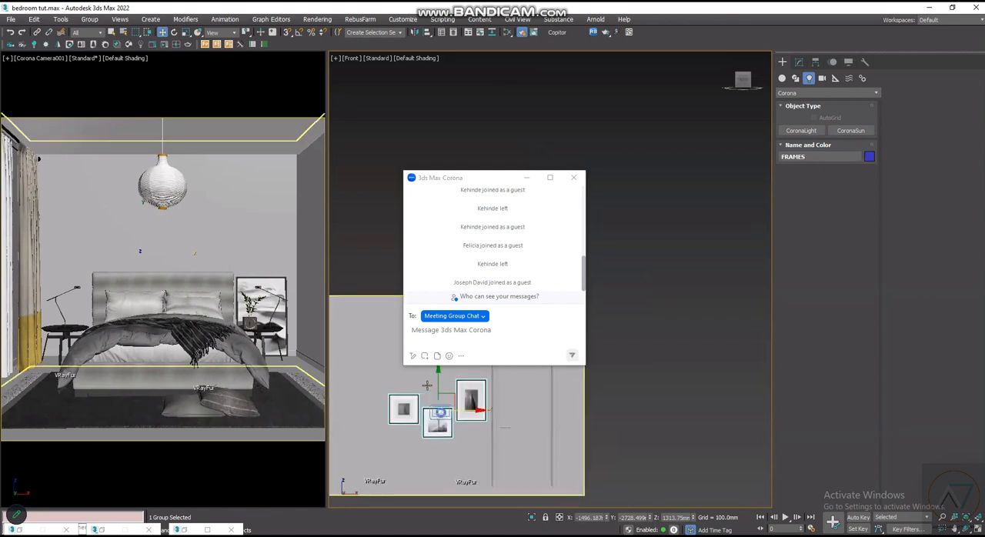
- In the wireframe top view, move the FRAMES group back against the wall behind the bed, to about 3050 mm in Y
key("F3")
scroll(429, 387, "up", 2)
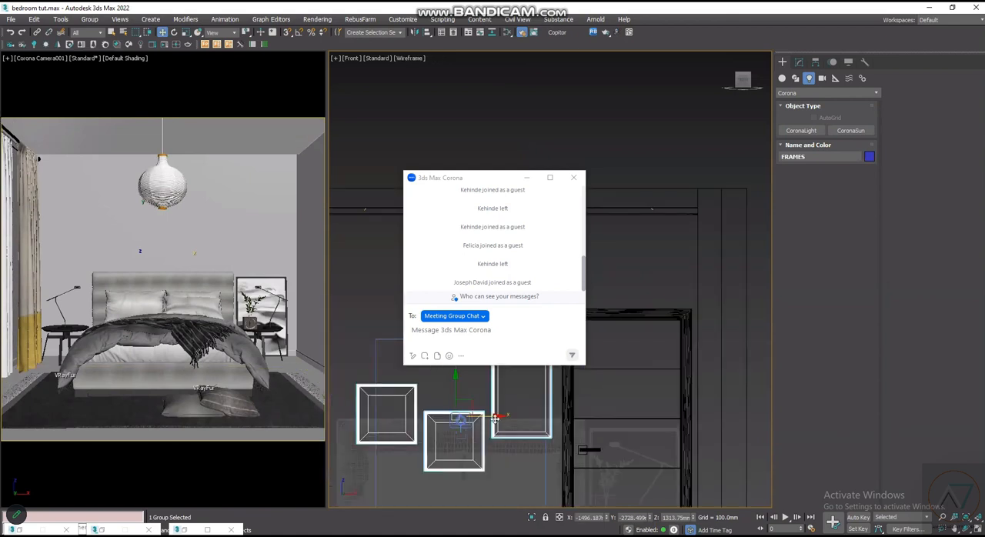
key("t")
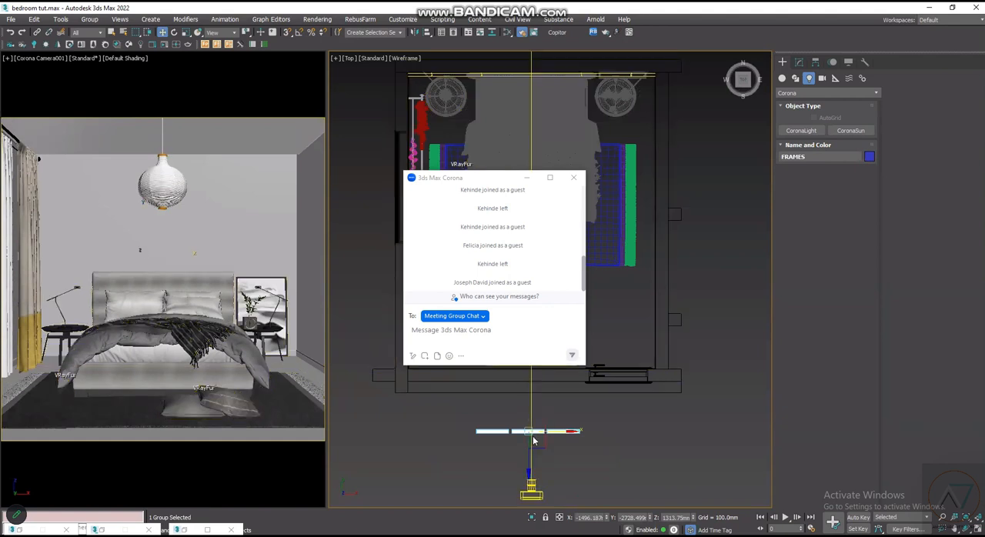
left_click_drag(531, 408, 531, 60)
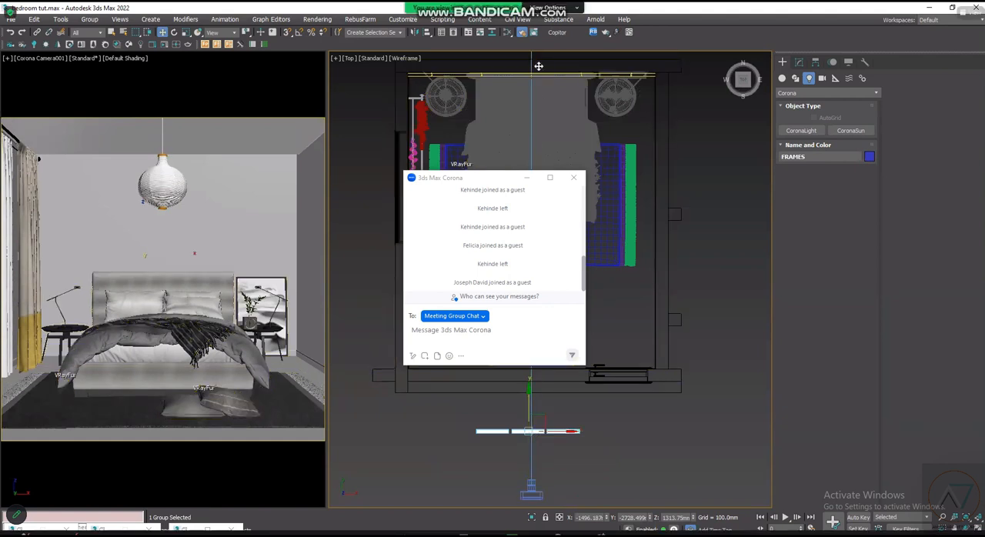
scroll(531, 62, "down", 2)
middle_click_drag(531, 61, 539, 190)
scroll(535, 190, "up", 5)
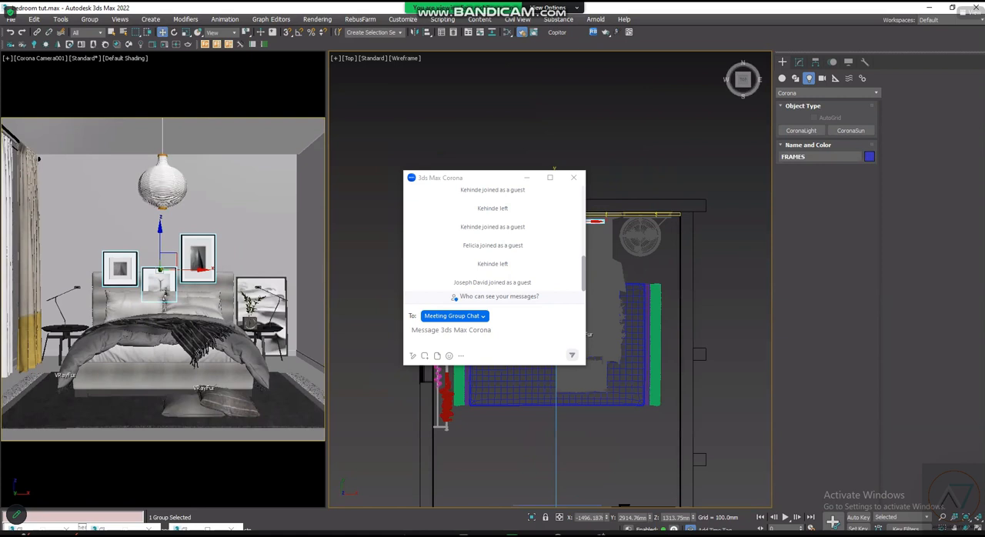
left_click_drag(589, 223, 589, 200)
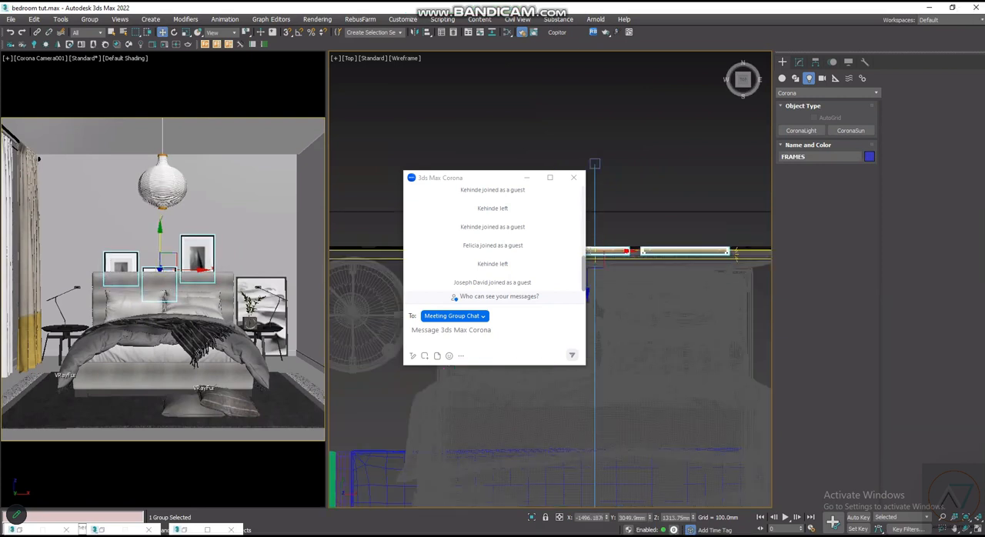
- Raise the FRAMES group above the headboard in the front view and centre it over the bed, at about 1825 mm in Z
scroll(588, 231, "down", 4)
key("f")
scroll(455, 392, "up", 2)
scroll(455, 394, "up", 1)
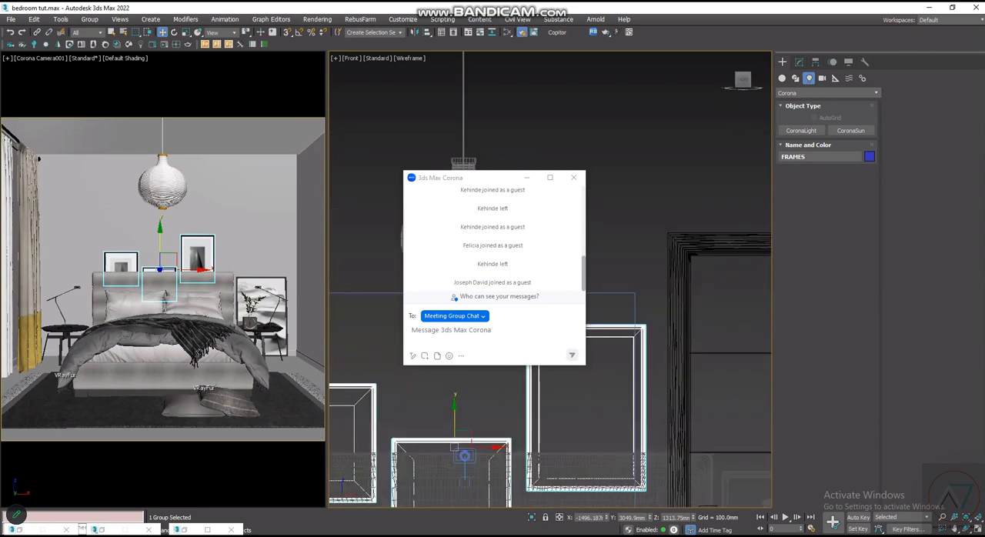
scroll(570, 380, "down", 2)
middle_click_drag(500, 373, 555, 367)
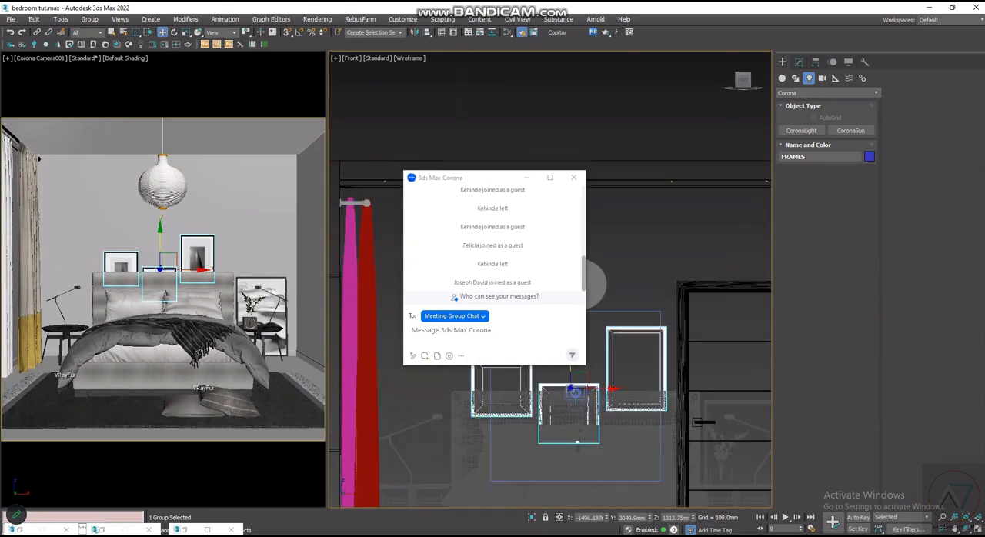
scroll(570, 372, "up", 2)
scroll(569, 371, "down", 2)
left_click_drag(569, 371, 604, 332)
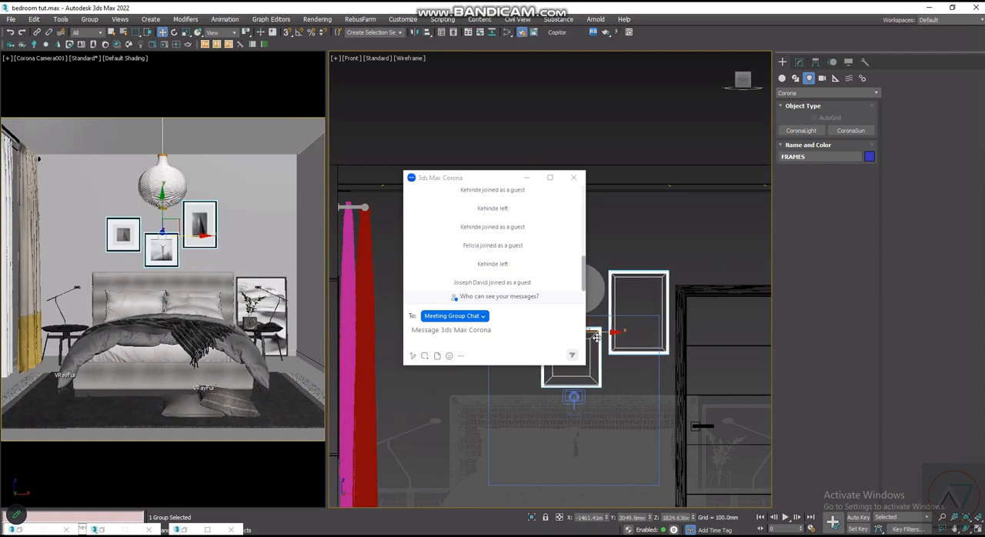
- Nudge the FRAMES group slightly higher, to about 1856 mm in Z, and deselect it
scroll(597, 339, "down", 4)
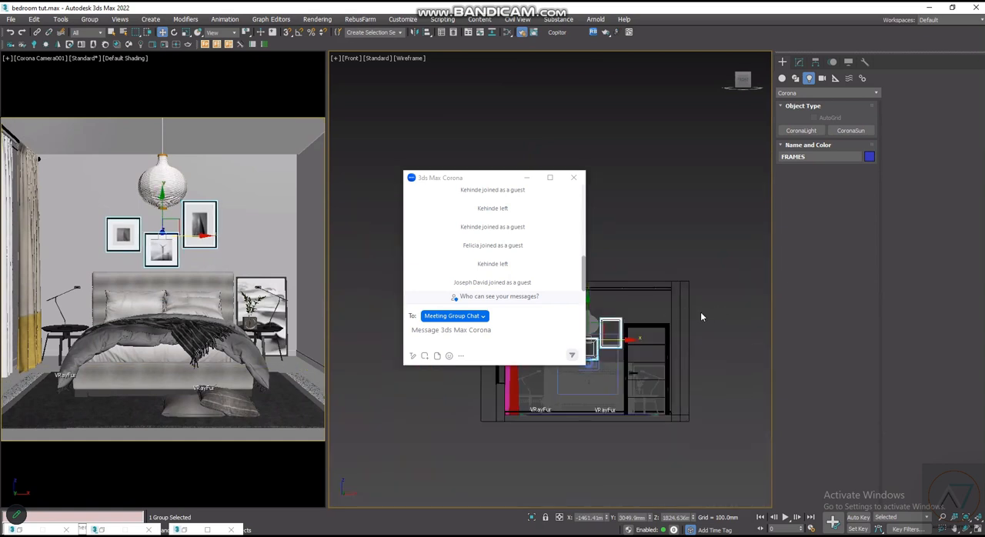
scroll(701, 315, "up", 5)
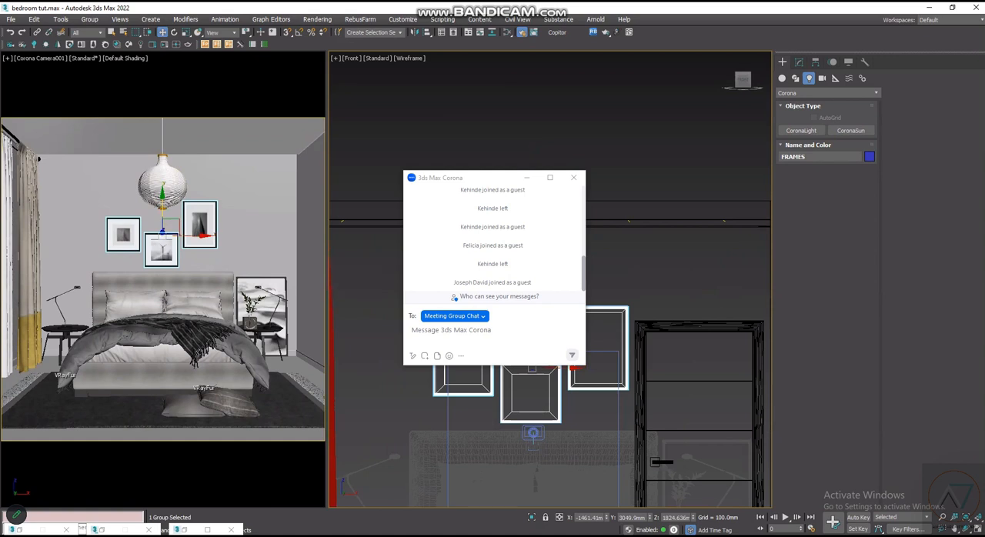
left_click_drag(531, 337, 532, 333)
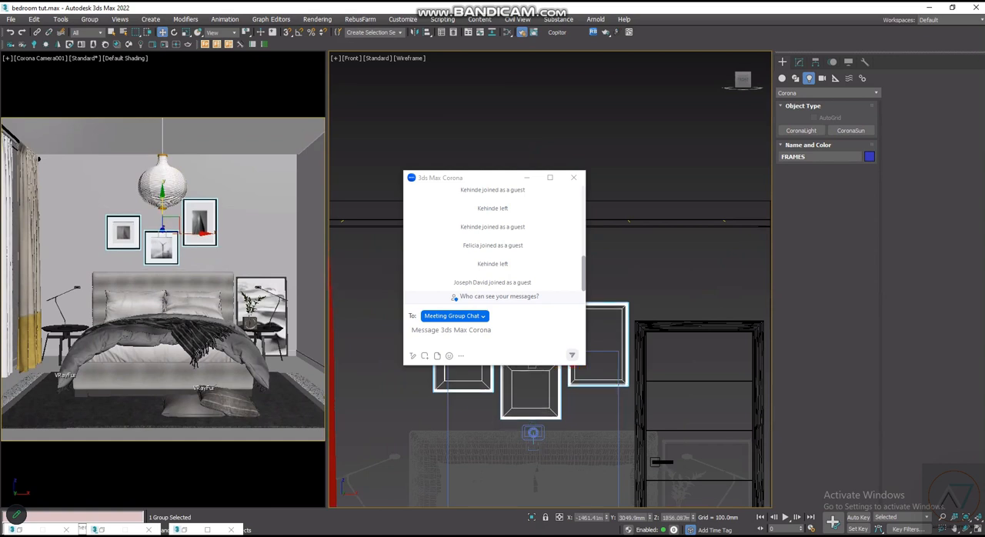
scroll(697, 274, "down", 3)
left_click(678, 220)
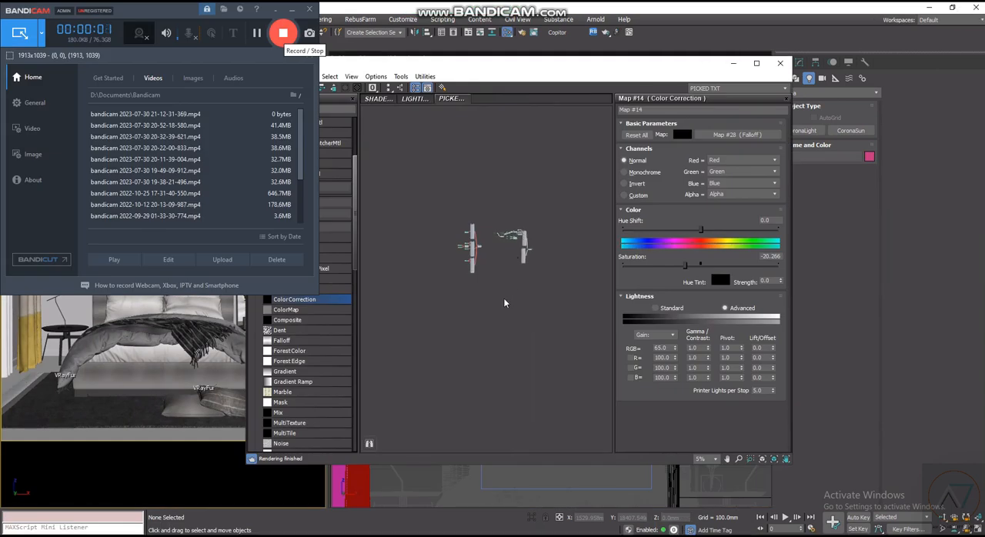
- Open the Slate Material Editor and pick the curtain's material from the camera view into the PICKED TXT view
middle_click_drag(495, 319, 485, 161)
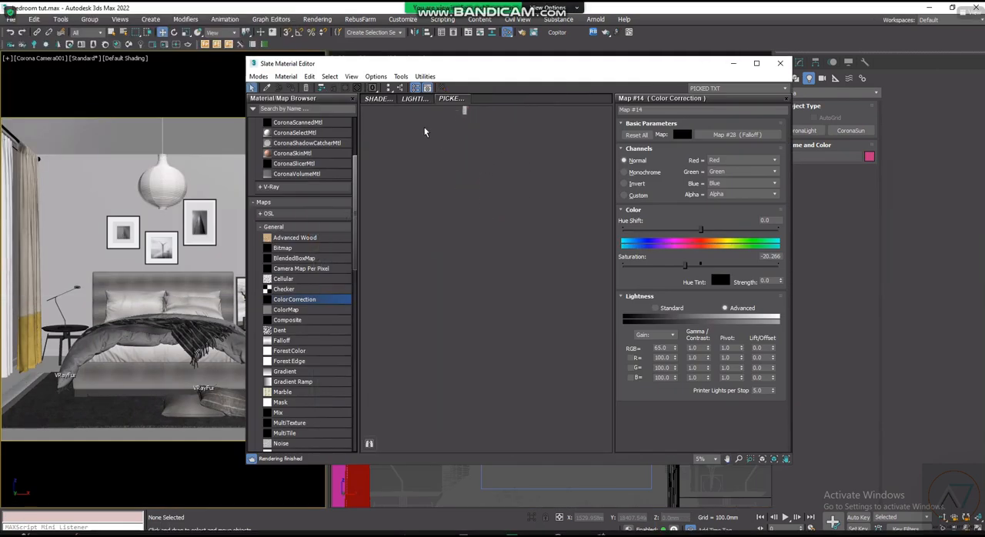
left_click(267, 87)
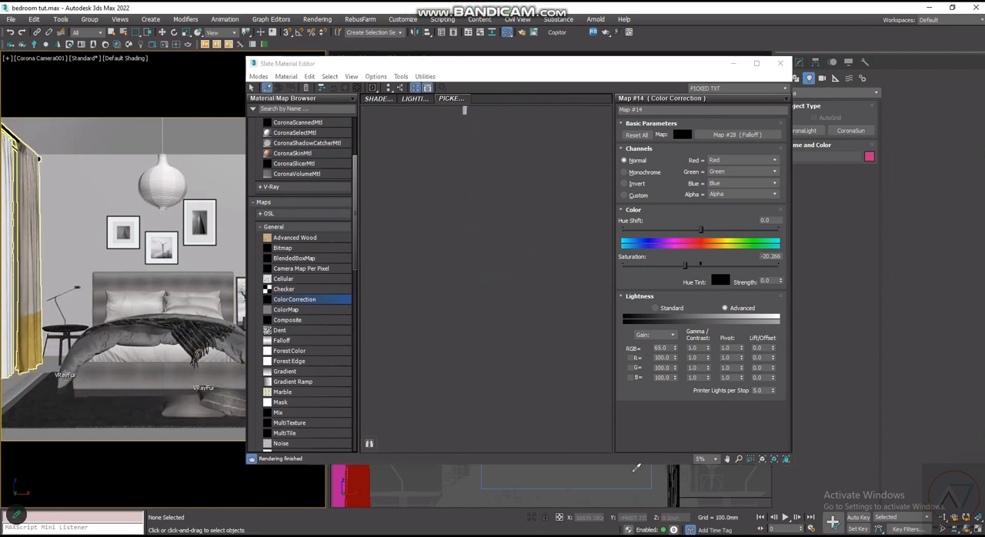
left_click(32, 254)
- Examine the Bitmap, Falloff, Mix and Composite maps that feed the curtain's material
scroll(509, 339, "up", 3)
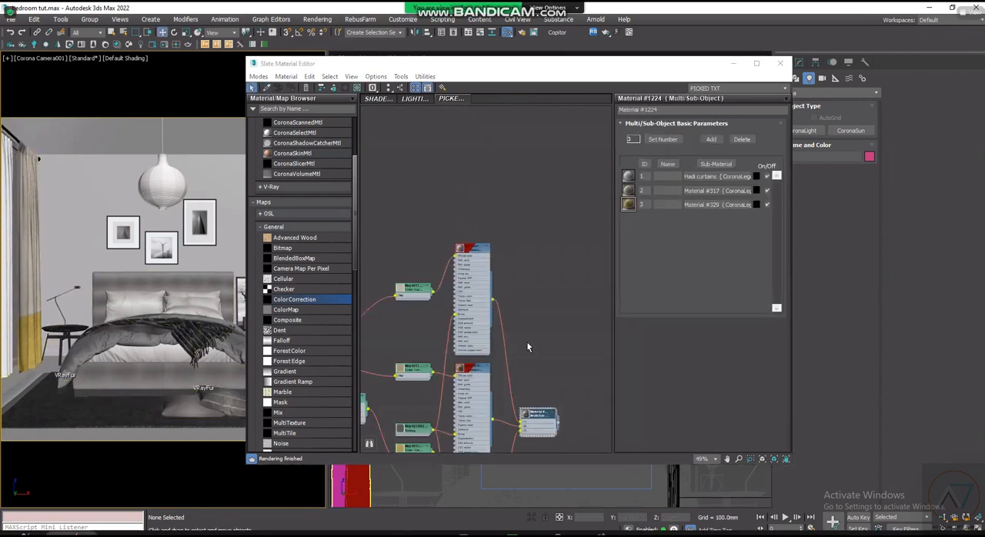
scroll(517, 370, "down", 3)
scroll(523, 247, "up", 6)
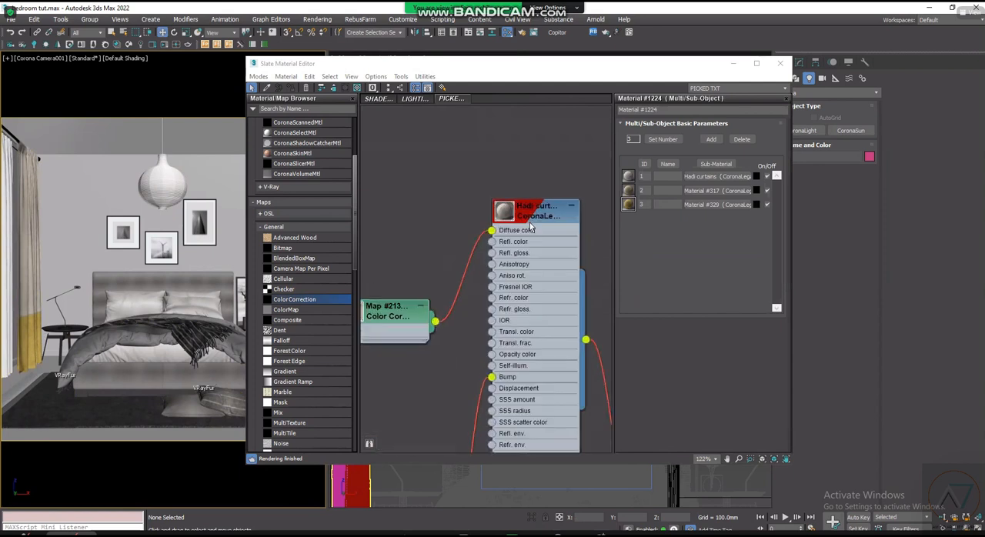
scroll(534, 253, "down", 6)
scroll(407, 221, "up", 6)
scroll(426, 251, "up", 3)
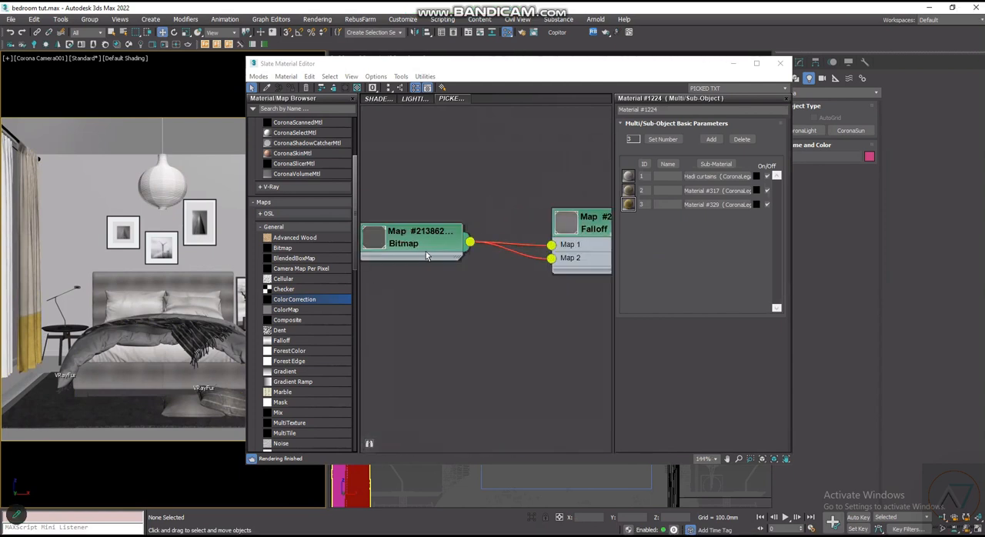
scroll(425, 251, "down", 6)
scroll(512, 313, "up", 3)
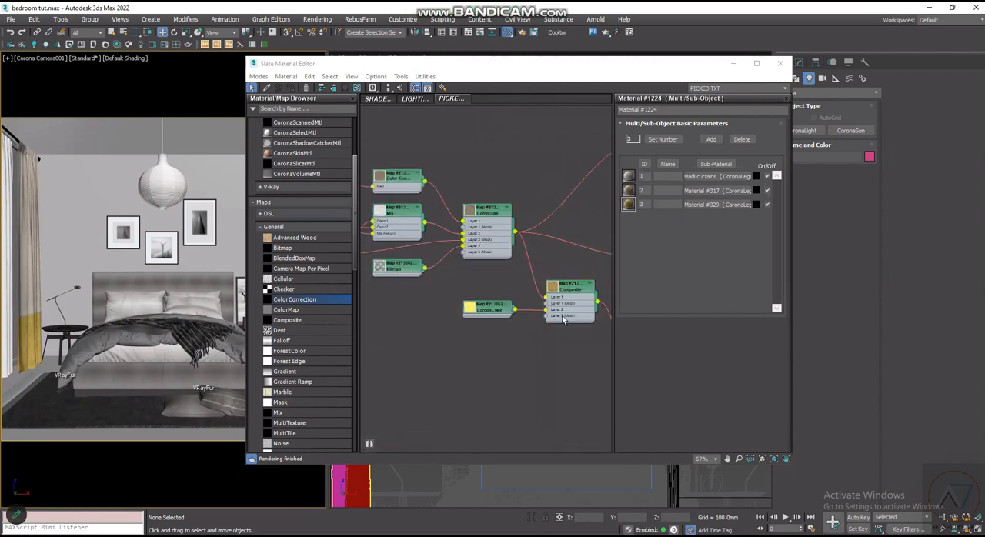
scroll(563, 321, "down", 2)
middle_click_drag(605, 309, 532, 308)
scroll(532, 311, "down", 3)
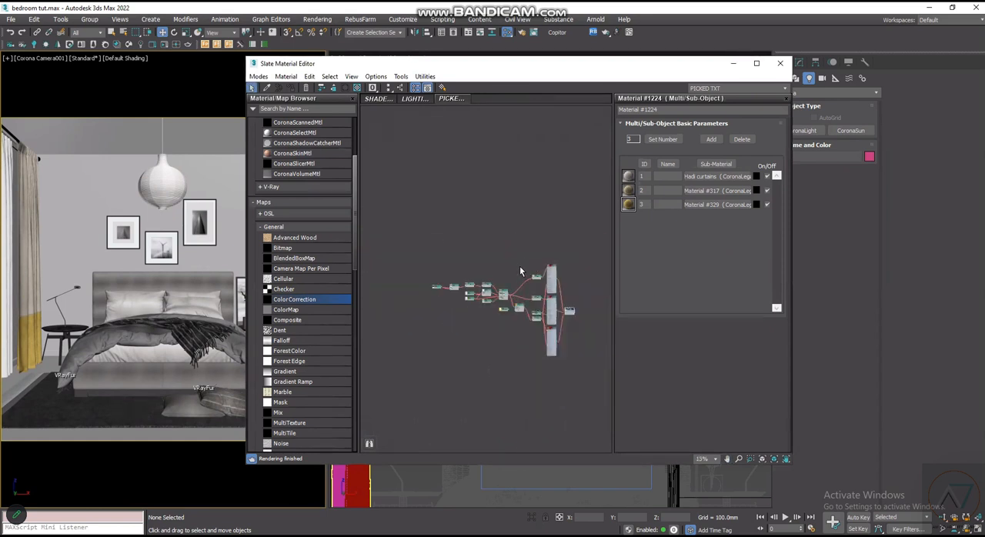
- Examine the curtain's three Corona sub-materials and their map connections, shifting the yellow Color Correction node slightly down
scroll(531, 339, "up", 2)
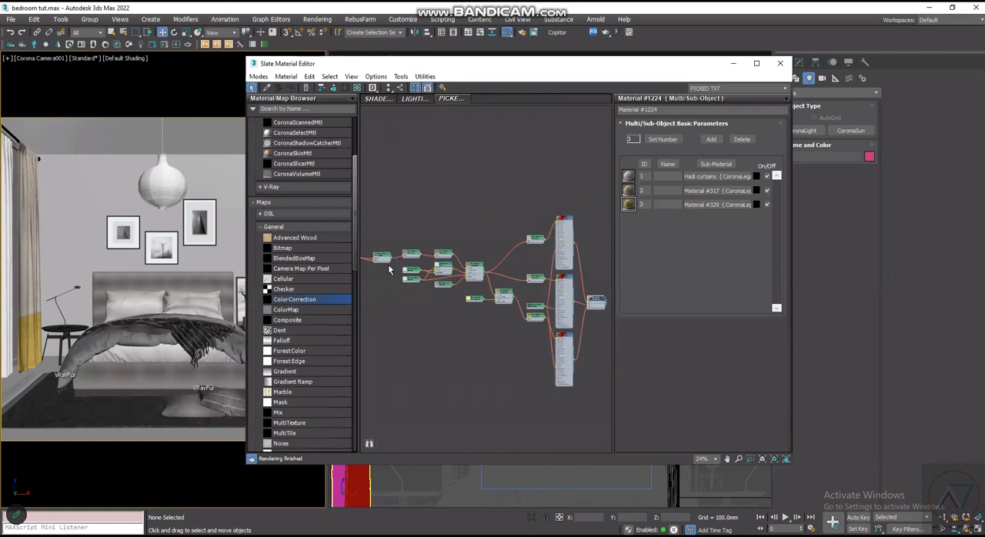
scroll(422, 253, "up", 3)
scroll(505, 337, "down", 3)
middle_click_drag(587, 344, 553, 339)
scroll(567, 340, "up", 3)
scroll(567, 341, "up", 4)
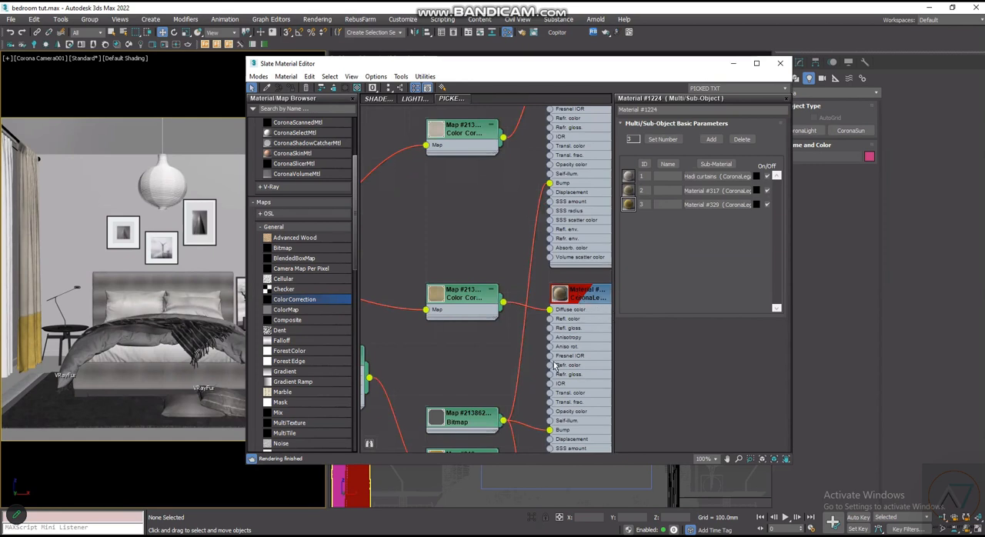
scroll(549, 315, "down", 1)
scroll(577, 364, "down", 2)
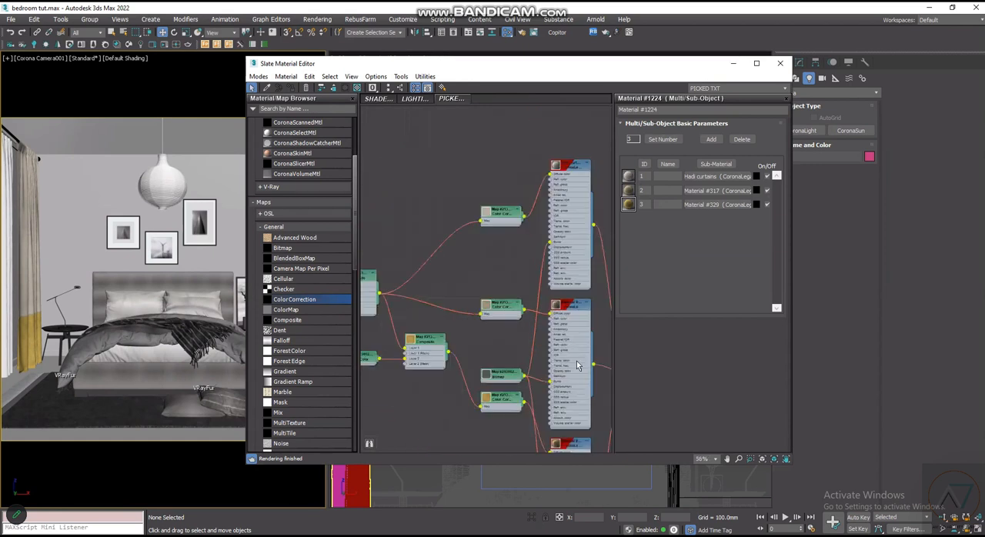
scroll(561, 331, "up", 3)
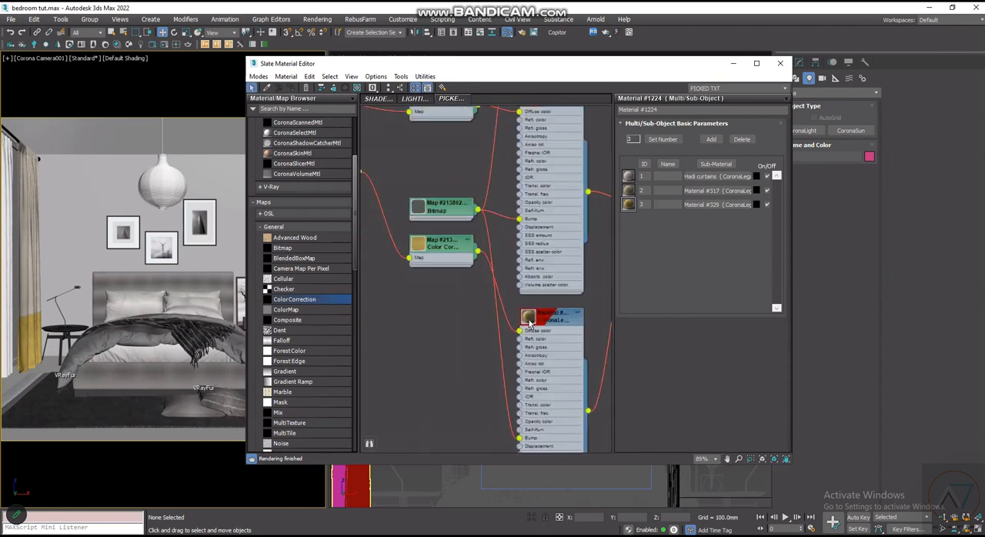
left_click_drag(428, 254, 430, 289)
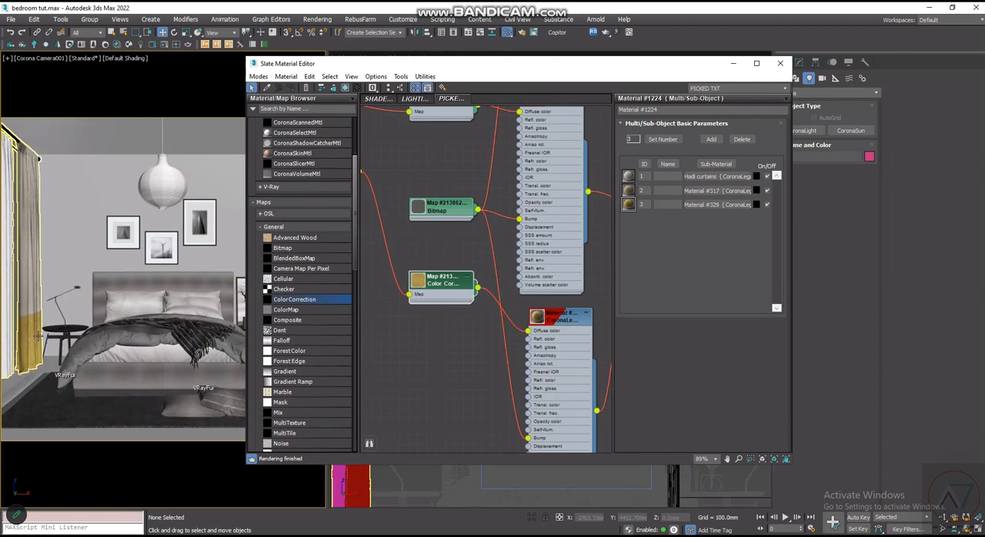
scroll(478, 256, "up", 5)
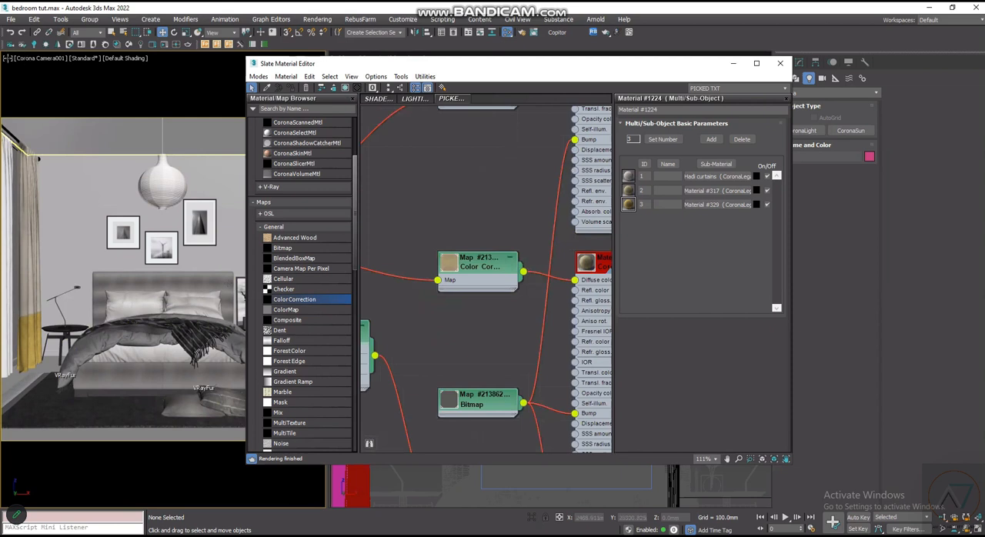
- Turn on 2D Pan Zoom Mode for the Corona camera viewport
left_click(7, 58)
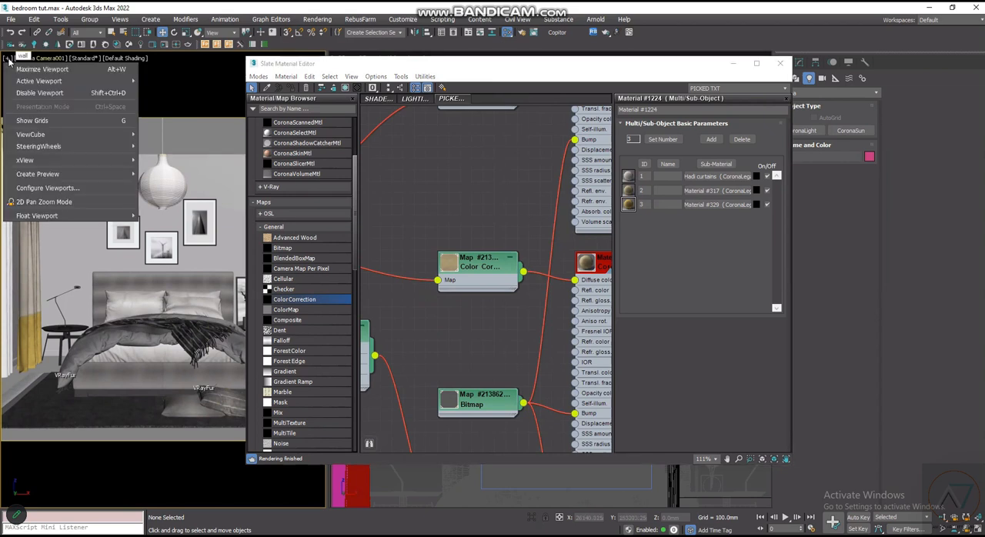
left_click(52, 203)
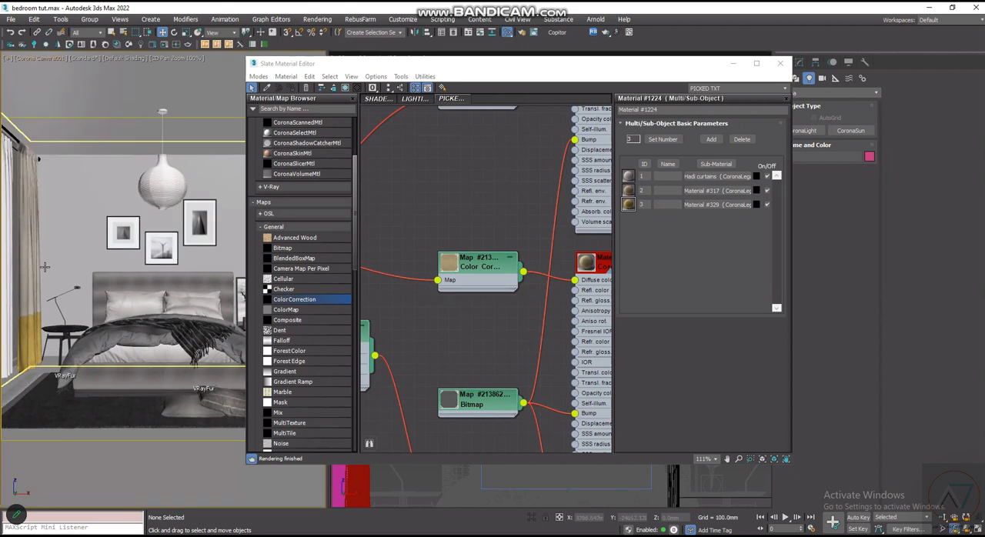
- Lower the saturation of the Color Correction feeding the Hadi curtains sub-material's diffuse color to -86.711
scroll(25, 335, "up", 5)
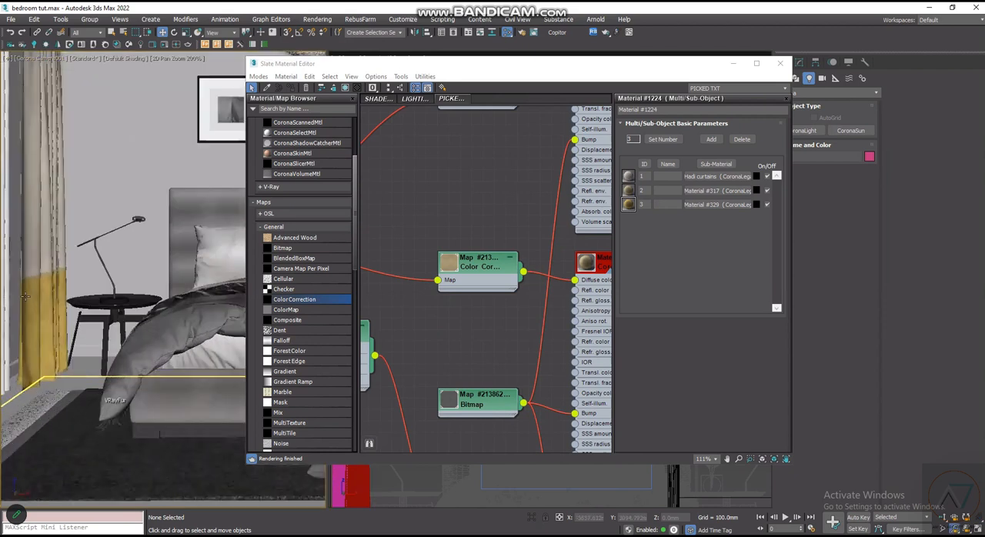
scroll(24, 294, "up", 8)
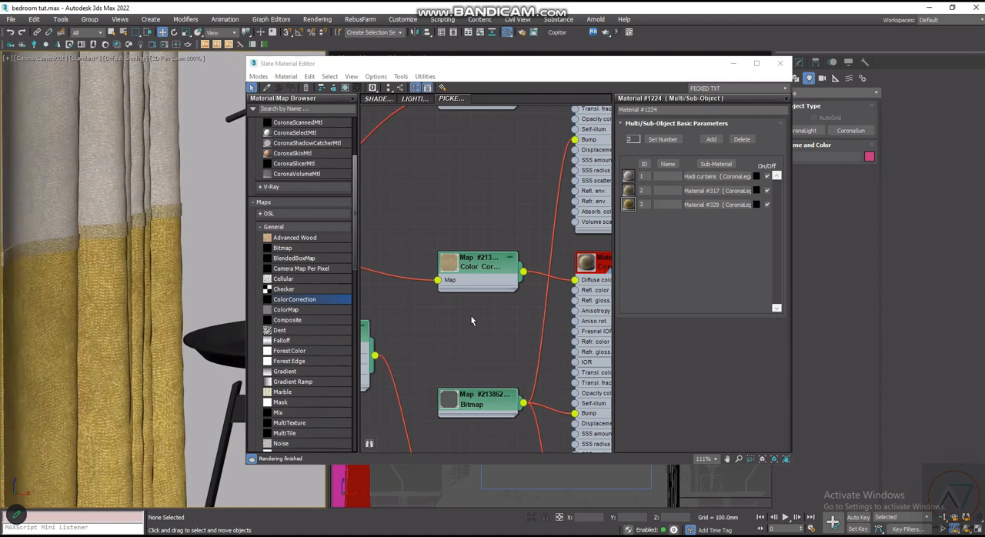
scroll(480, 277, "up", 2)
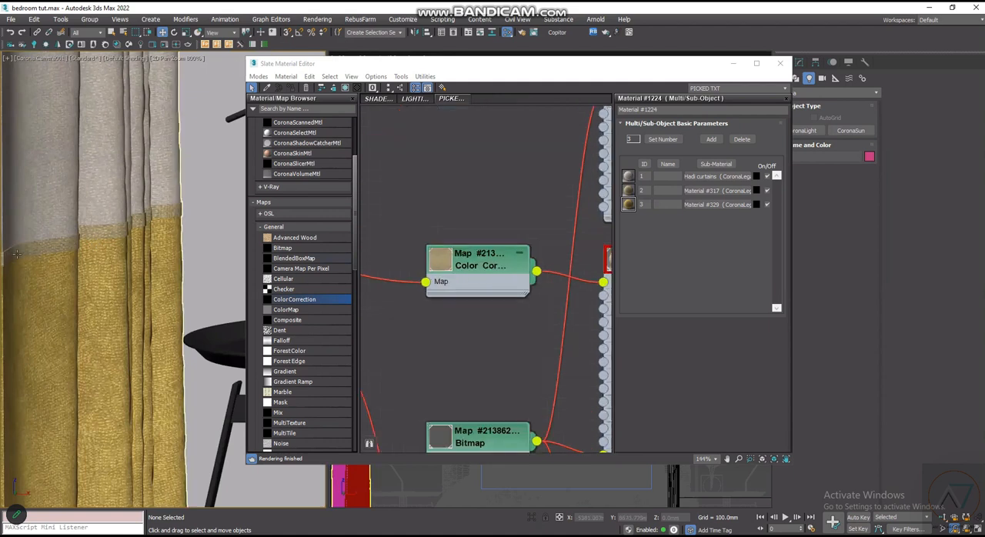
scroll(490, 311, "down", 4)
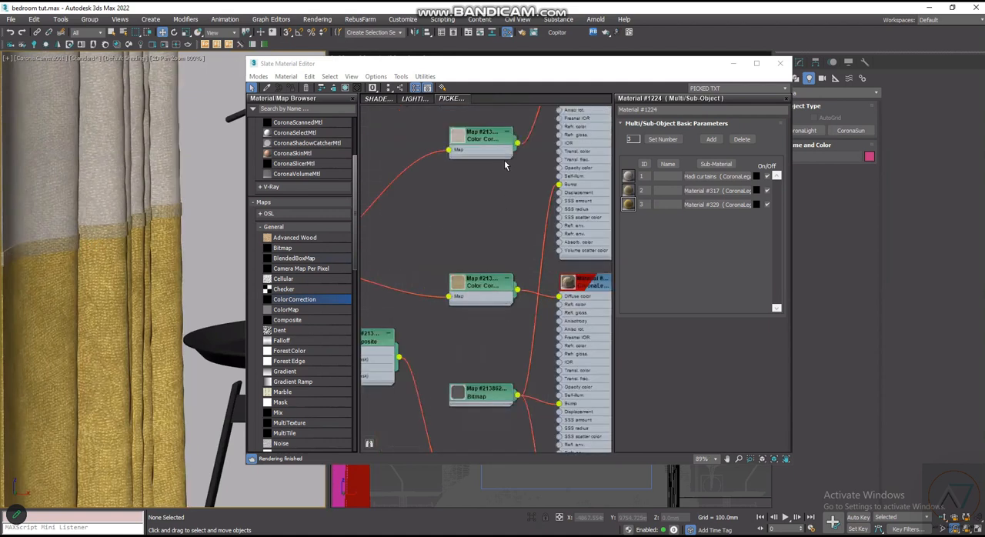
scroll(506, 166, "down", 4)
scroll(495, 253, "up", 1)
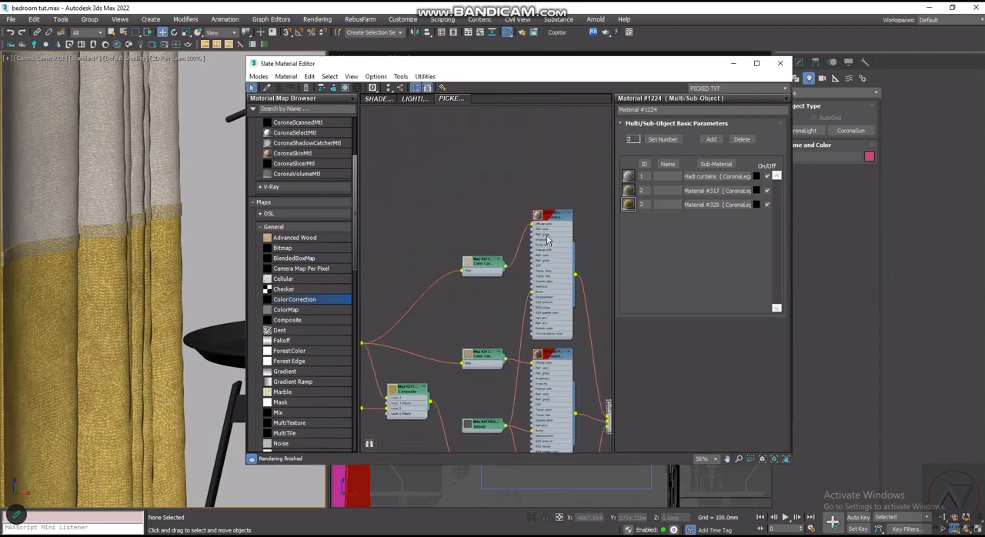
scroll(542, 242, "up", 3)
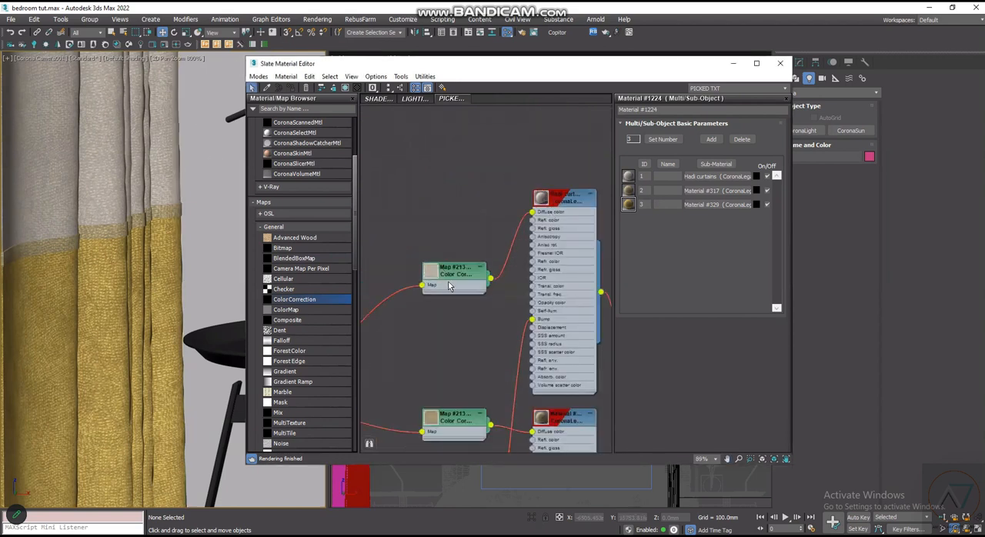
scroll(451, 287, "up", 2)
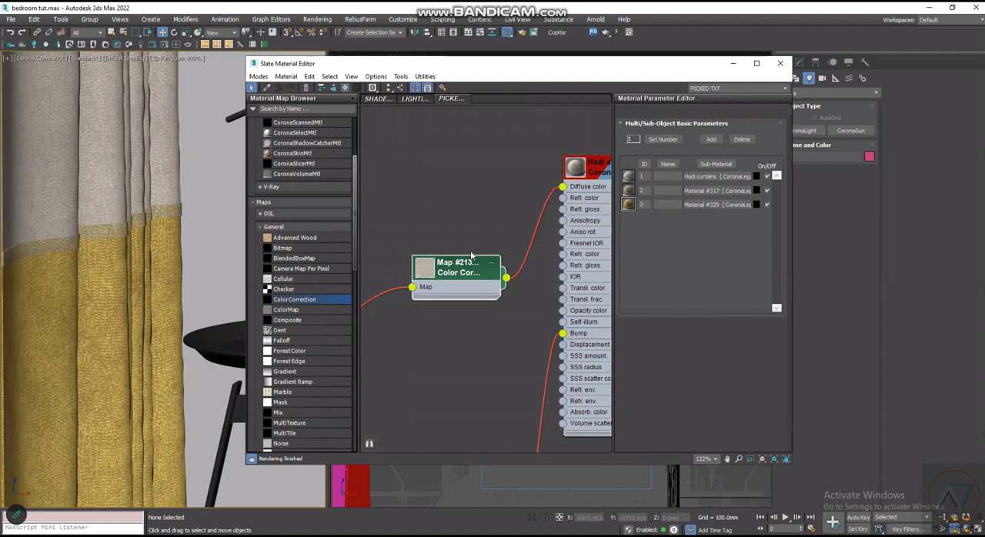
double_click(466, 269)
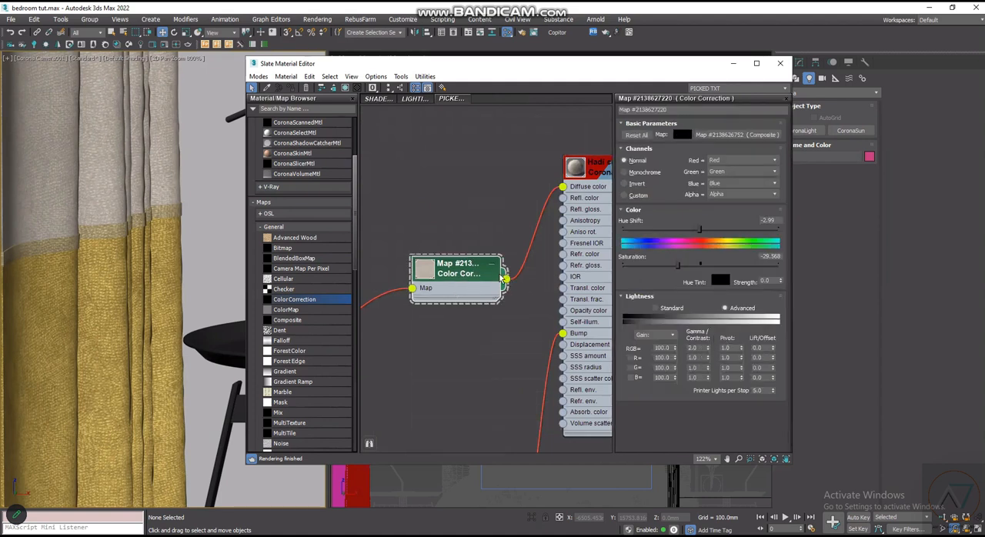
left_click_drag(679, 267, 667, 264)
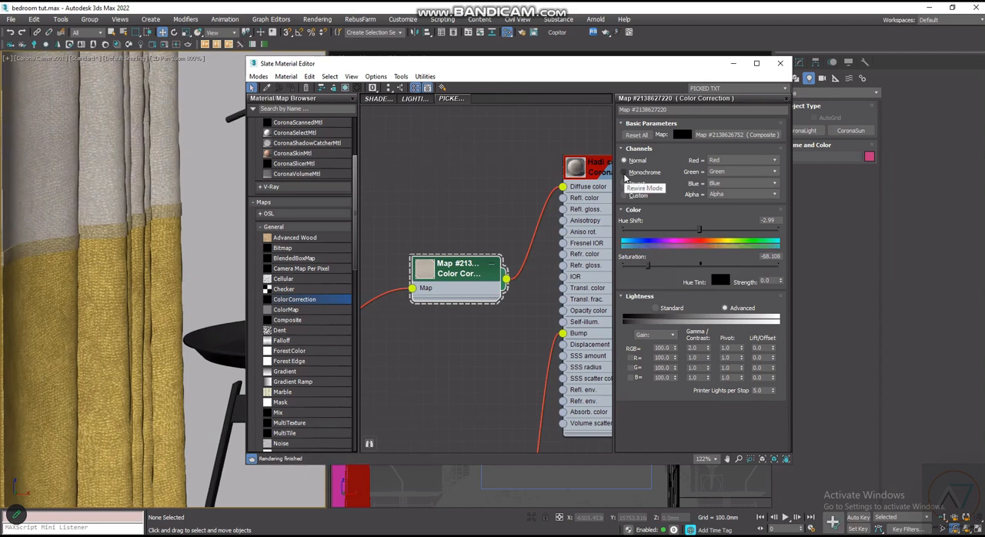
left_click_drag(648, 265, 632, 265)
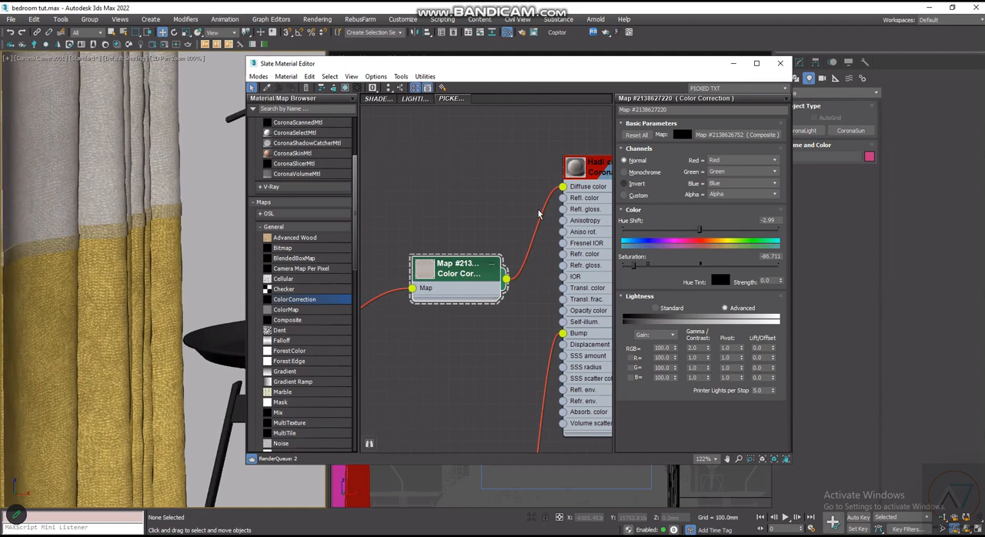
- Set the second curtain sub-material's Color Correction to a saturation of -96.678 and Monochrome channels
scroll(539, 214, "down", 5)
scroll(485, 256, "up", 5)
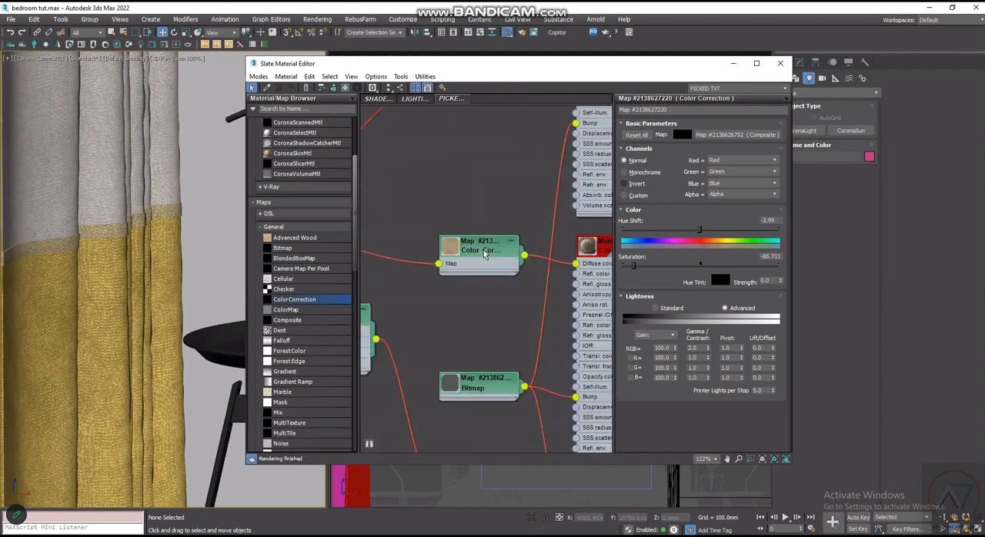
double_click(485, 255)
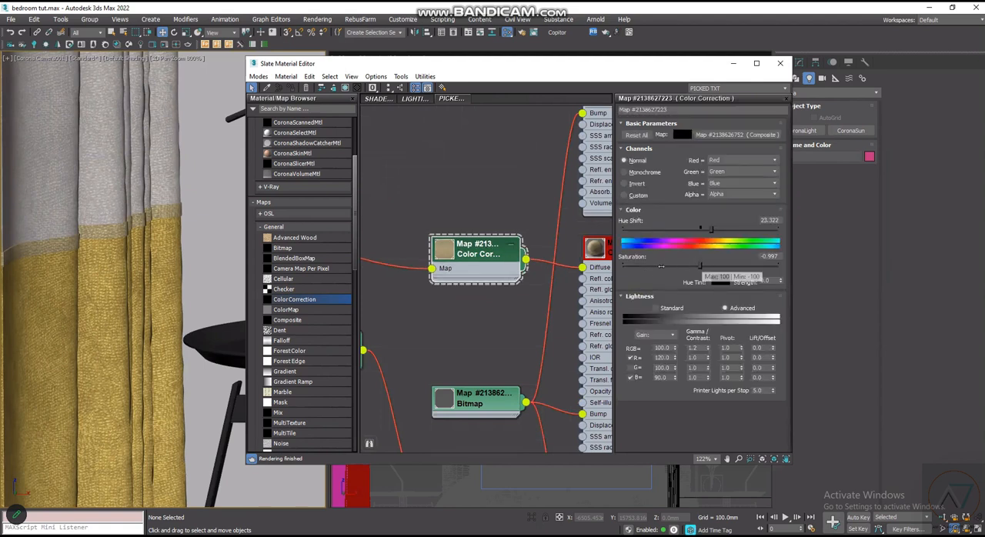
left_click_drag(700, 265, 625, 265)
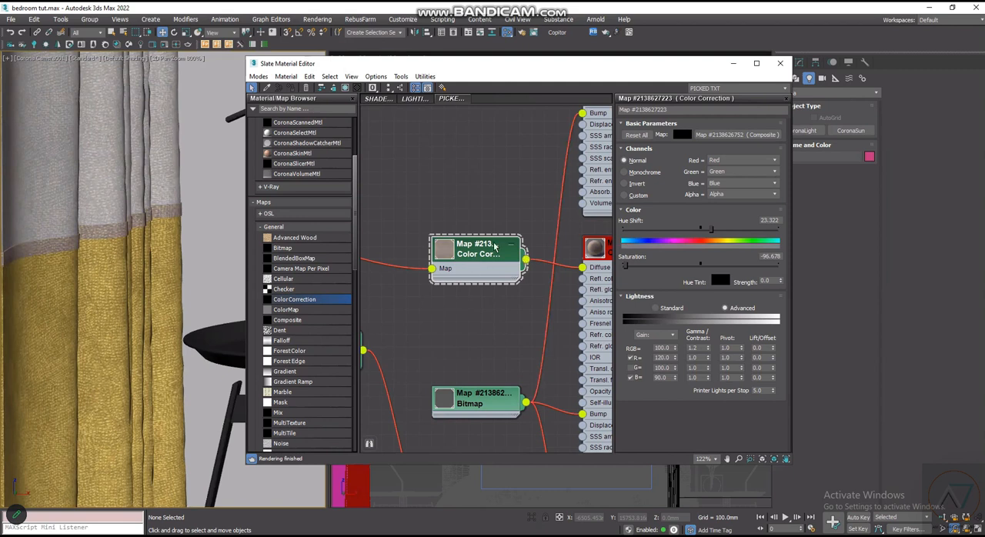
left_click(625, 172)
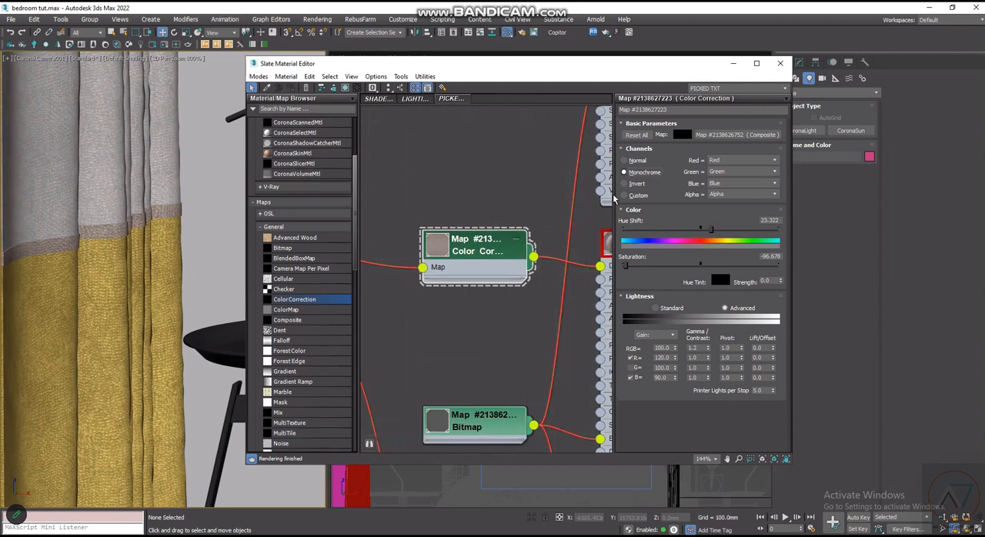
- Set the yellow Color Correction of the third curtain sub-material to a saturation of -74.751 and Monochrome channels
scroll(529, 379, "up", 2)
scroll(529, 379, "down", 4)
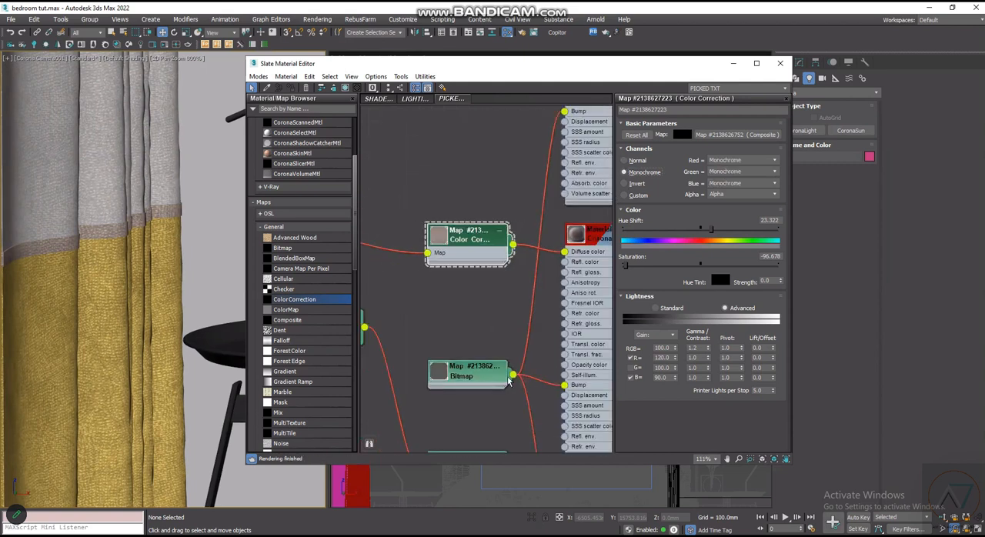
middle_click_drag(503, 238, 518, 86)
scroll(465, 273, "up", 1)
scroll(465, 272, "up", 2)
double_click(491, 261)
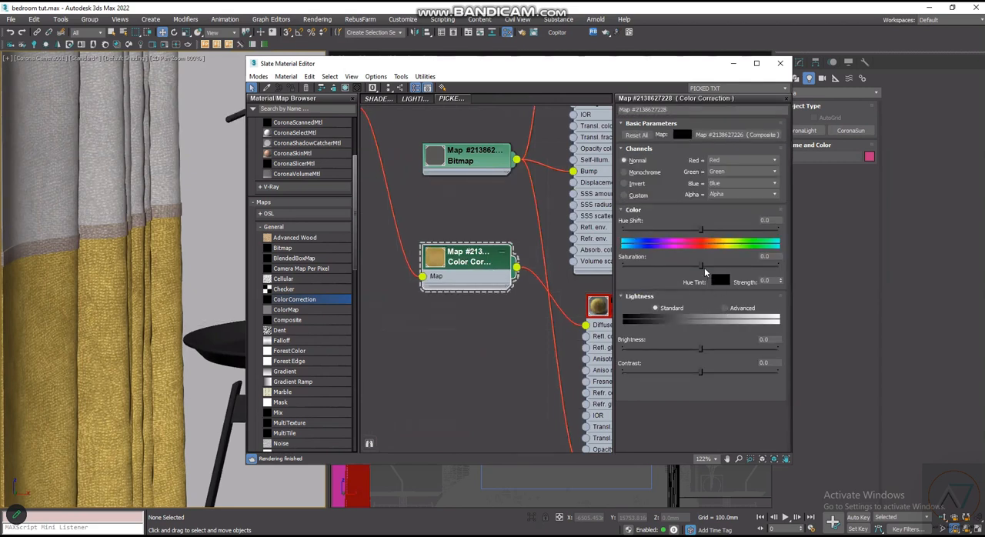
left_click_drag(702, 267, 642, 267)
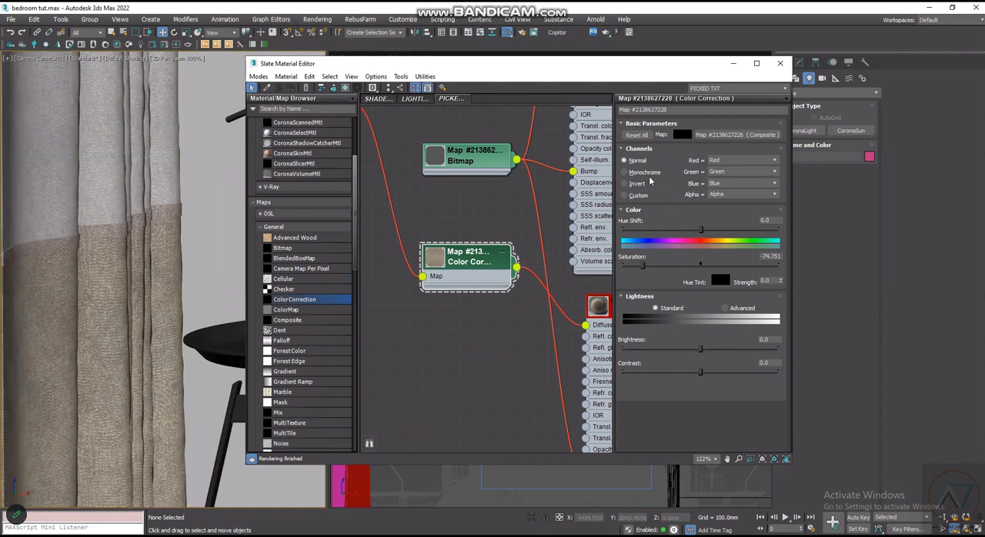
left_click(624, 172)
scroll(469, 340, "down", 3)
middle_click_drag(488, 183, 489, 239)
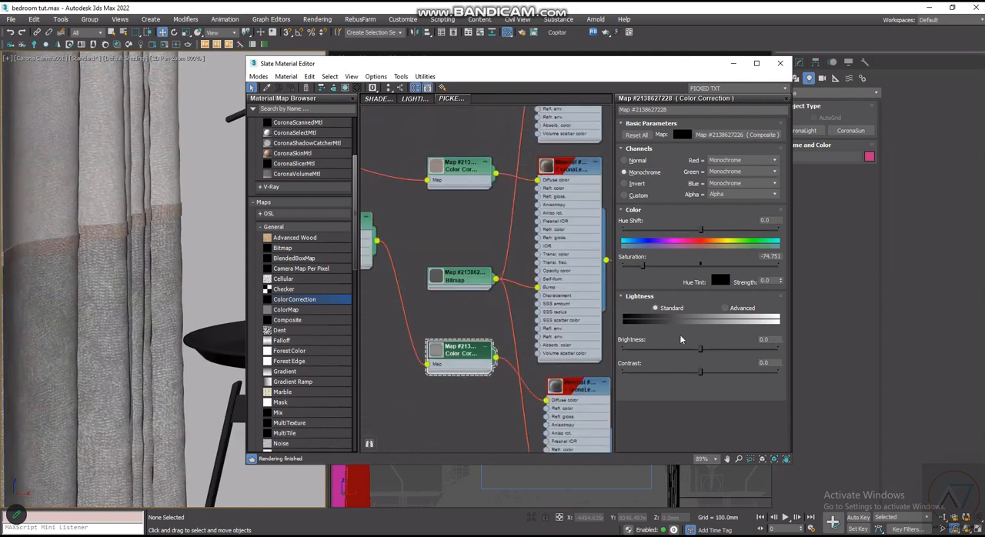
- Switch the third Color Correction's lightness to Advanced and set its RGB gain to 110
left_click(725, 308)
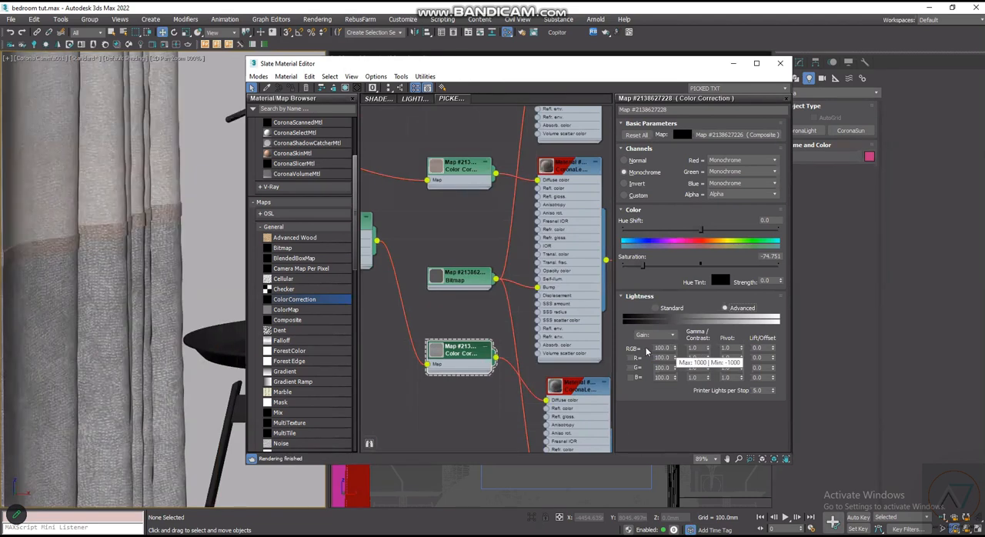
left_click(647, 350)
type("110")
key("Return")
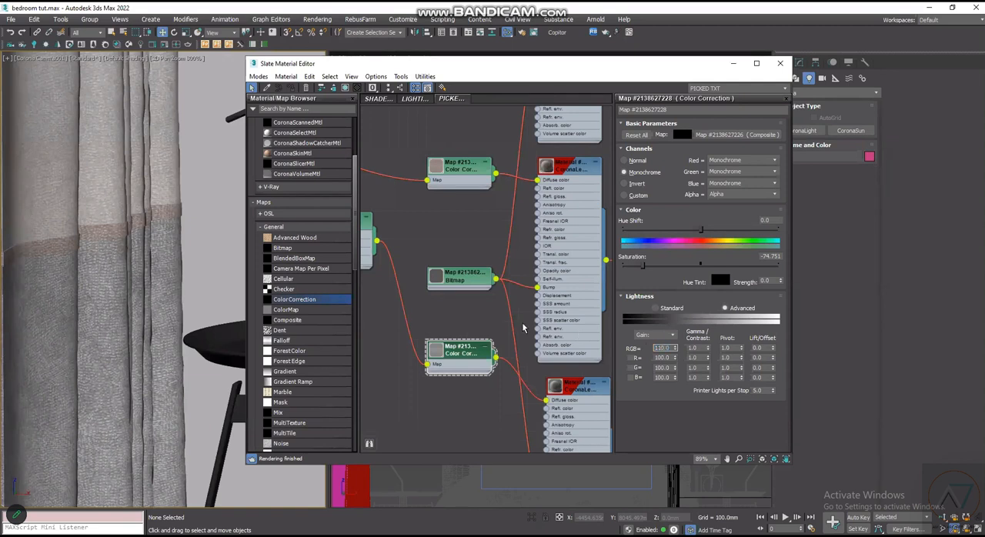
left_click(513, 317)
left_click(512, 316)
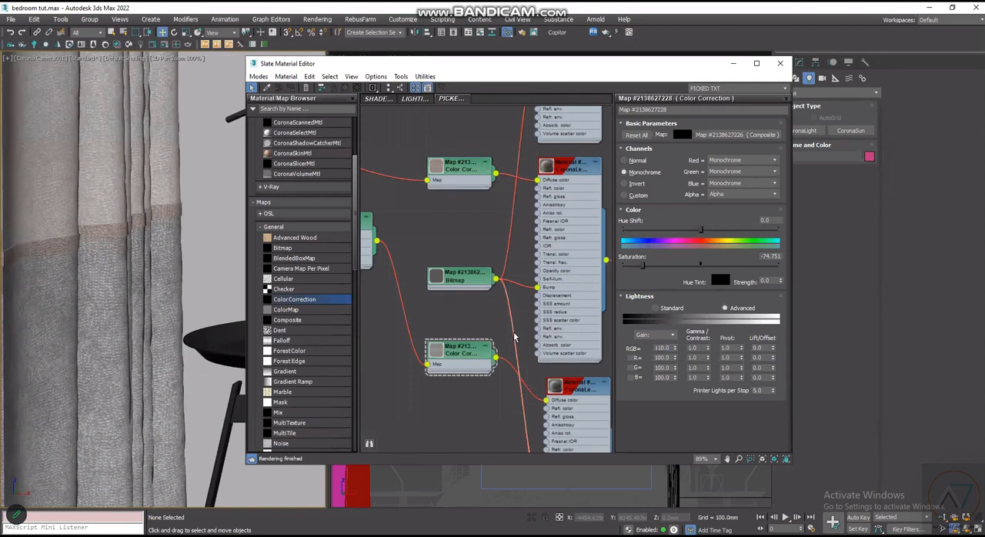
- Move the Slate Material Editor clear of the curtain view and align the third sub-material node under the second
scroll(512, 339, "down", 3)
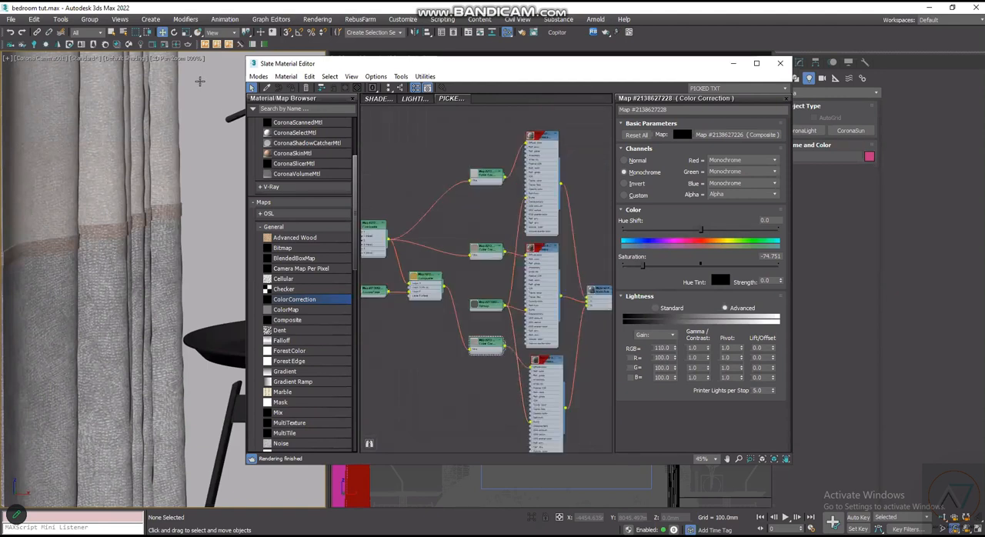
left_click_drag(331, 63, 415, 82)
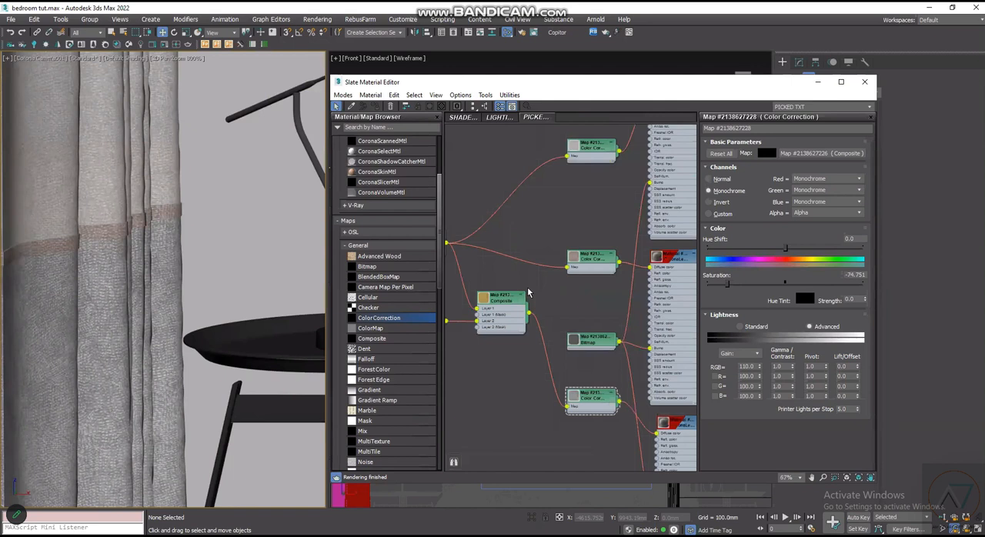
scroll(530, 293, "down", 2)
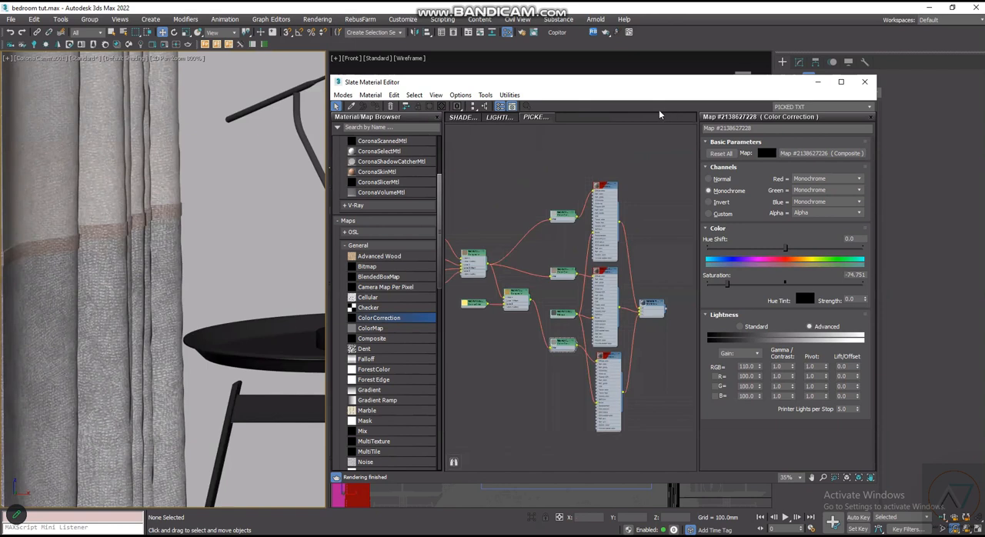
scroll(577, 237, "down", 2)
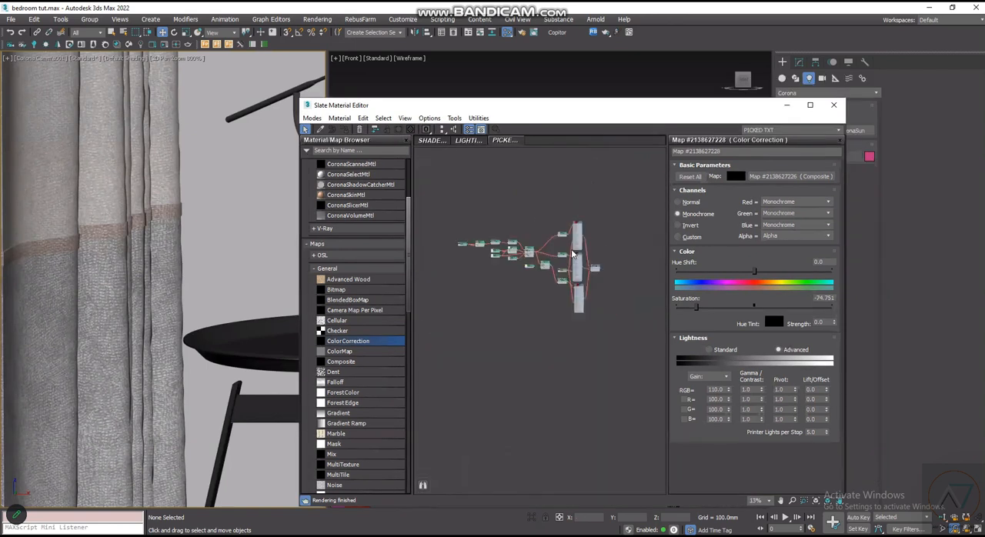
scroll(593, 348, "up", 6)
left_click_drag(592, 349, 584, 347)
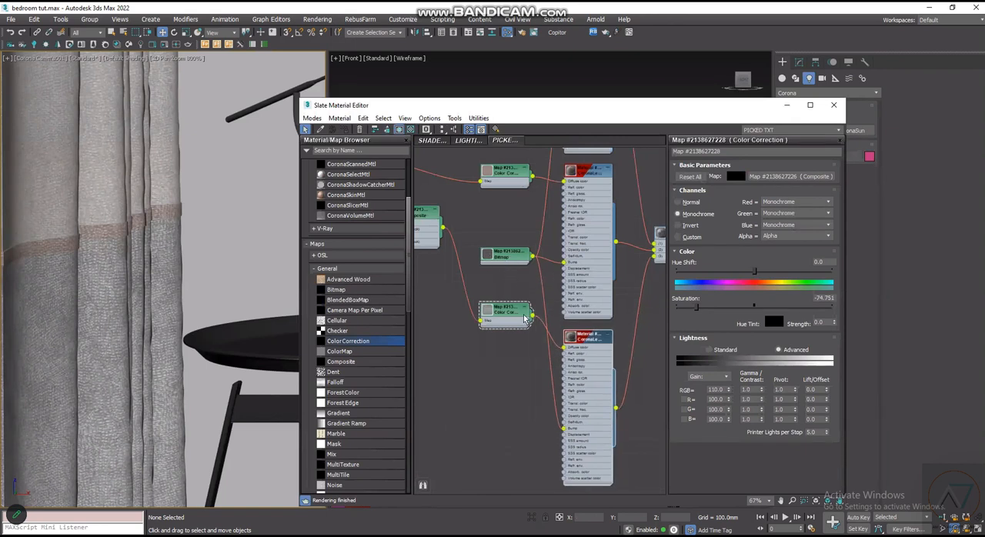
- Review the second sub-material's Color Correction settings and the curtain's overall node graph
scroll(525, 323, "down", 2)
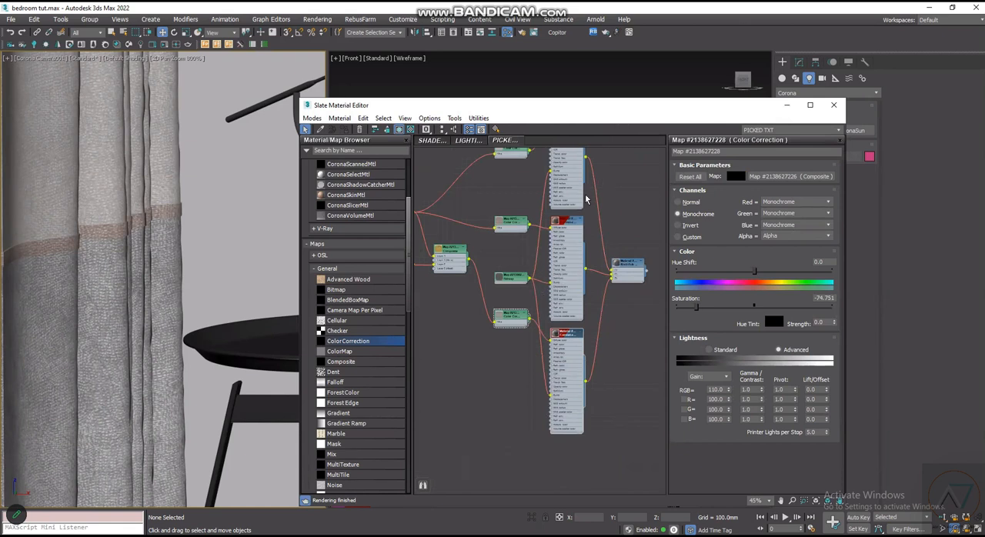
scroll(567, 258, "down", 2)
scroll(561, 251, "up", 5)
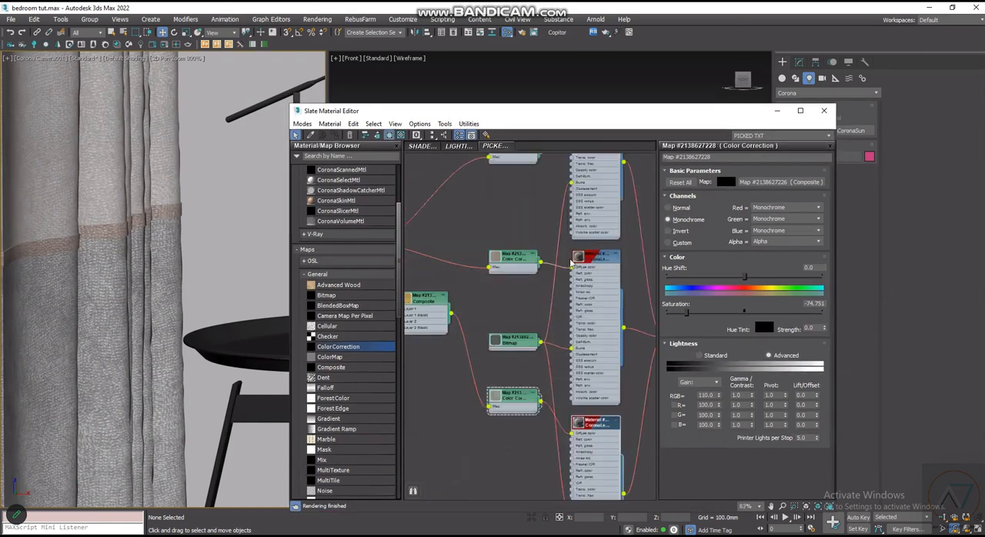
double_click(535, 244)
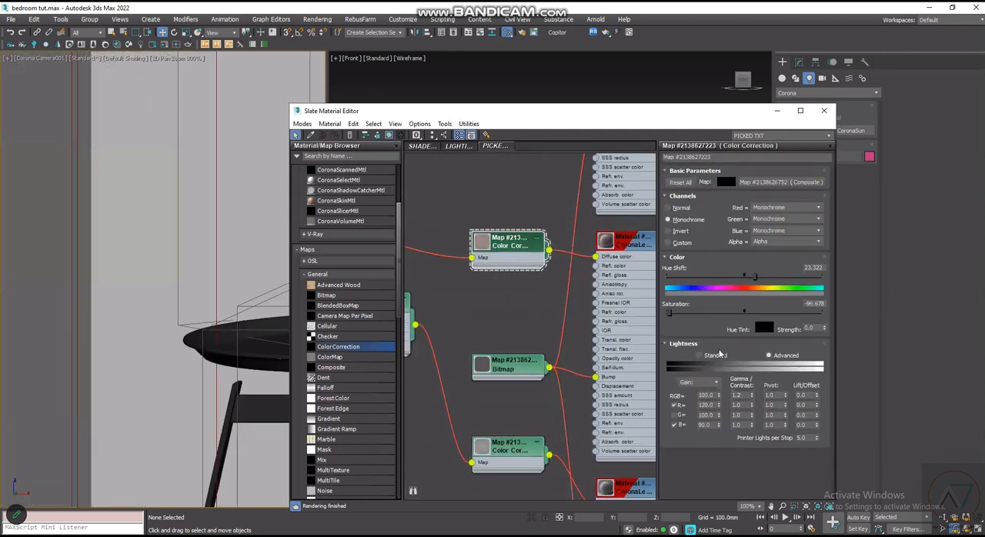
scroll(528, 317, "down", 2)
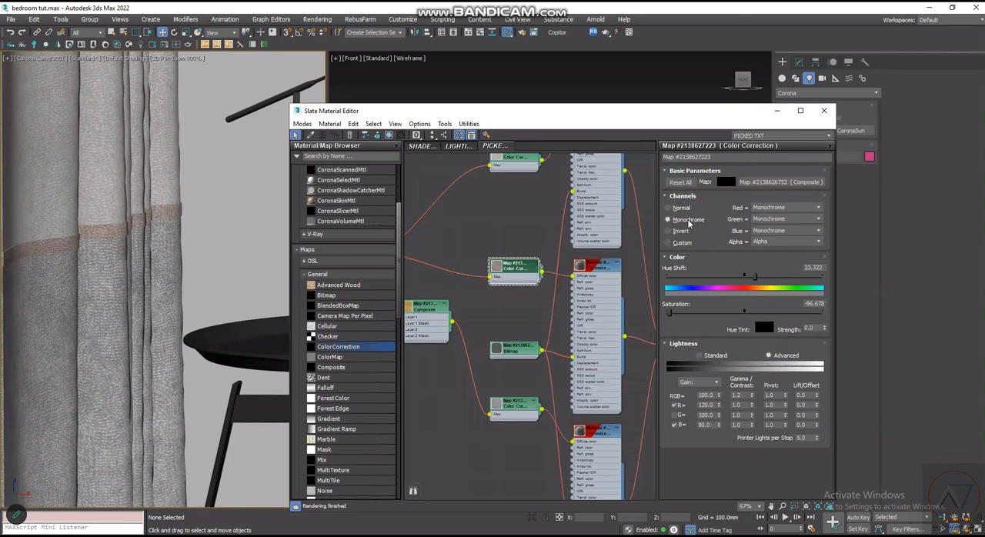
scroll(642, 187, "down", 2)
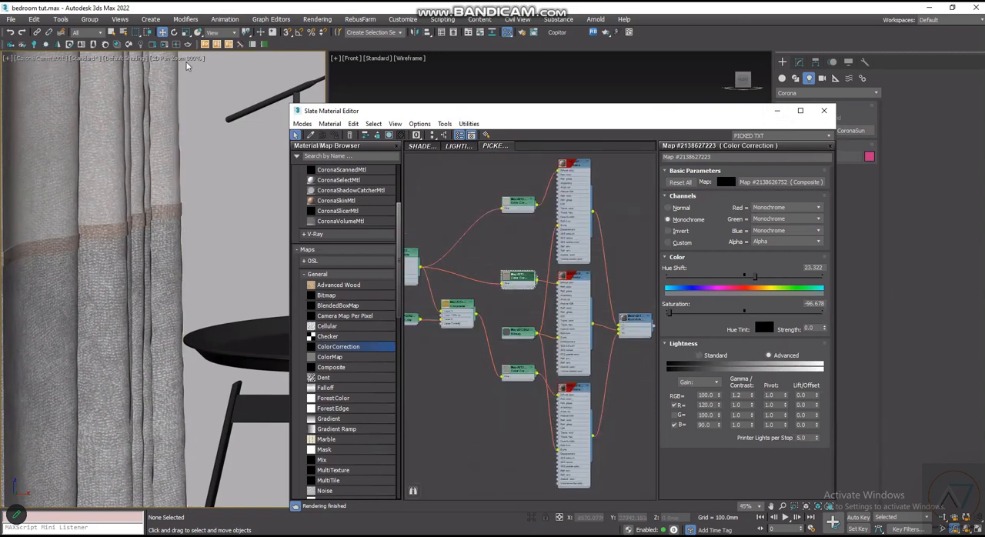
- Exit 2D Pan Zoom Mode in the Corona camera viewport to restore the full bedroom view
scroll(168, 218, "down", 2)
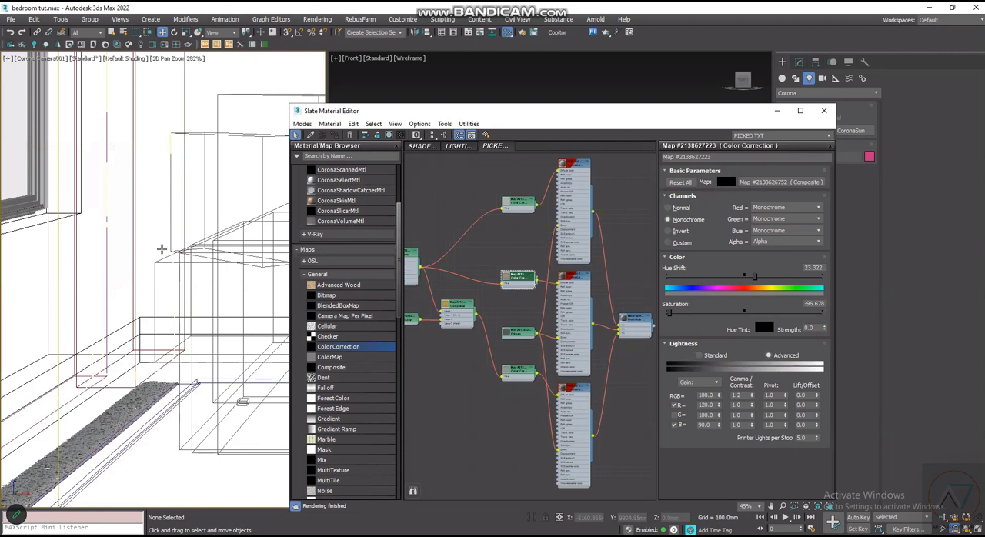
left_click(172, 60)
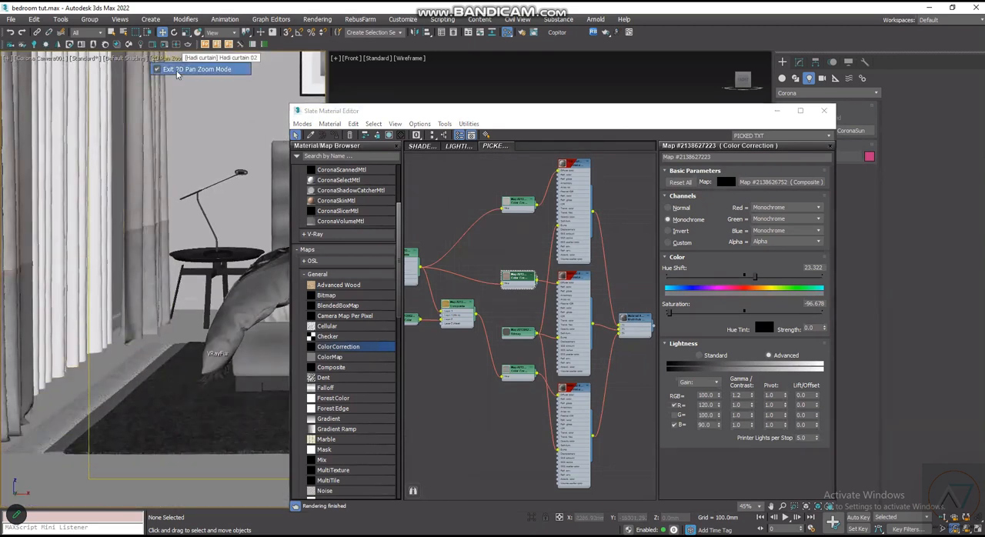
left_click(176, 69)
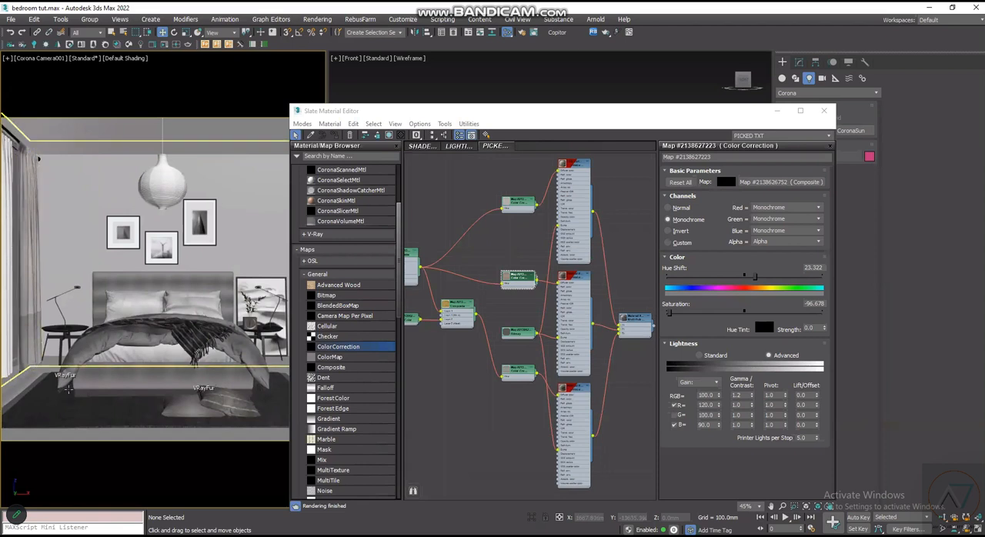
scroll(452, 275, "down", 2)
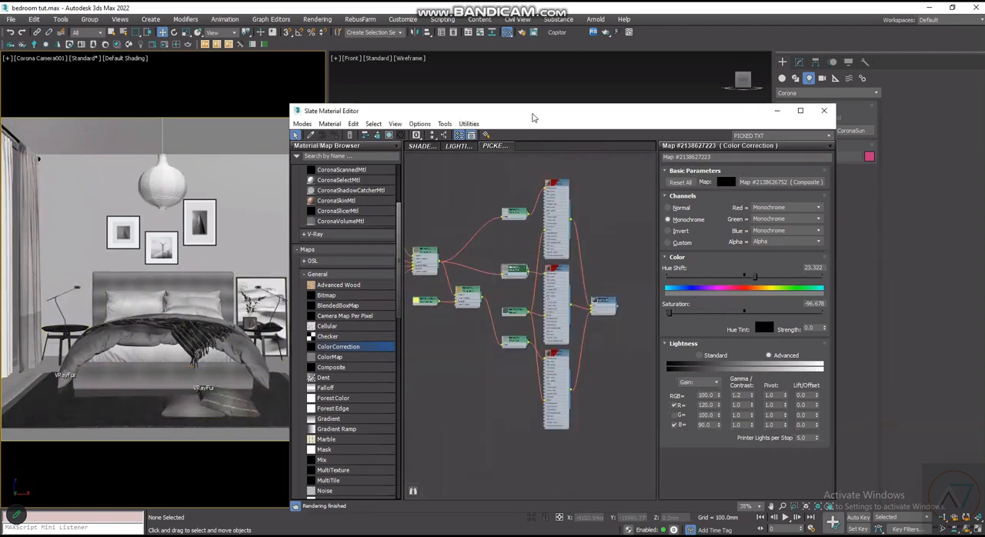
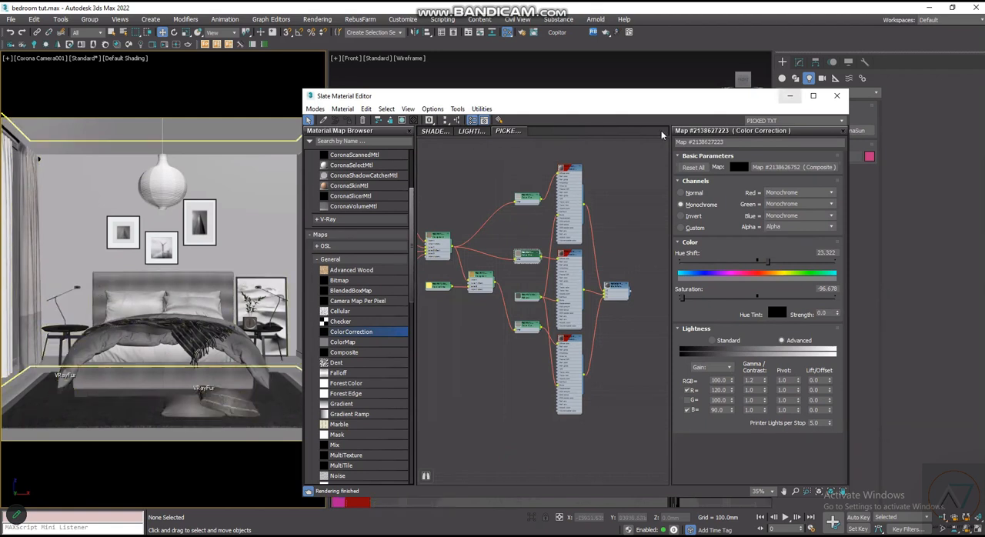
- Close the Slate Material Editor and look over the room's layout in the Front view
key("m")
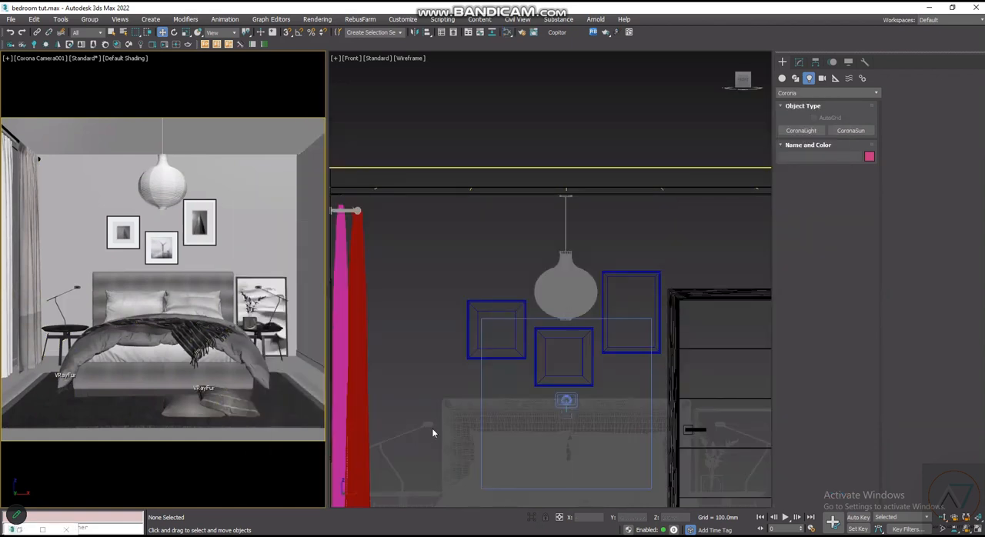
scroll(465, 304, "down", 4)
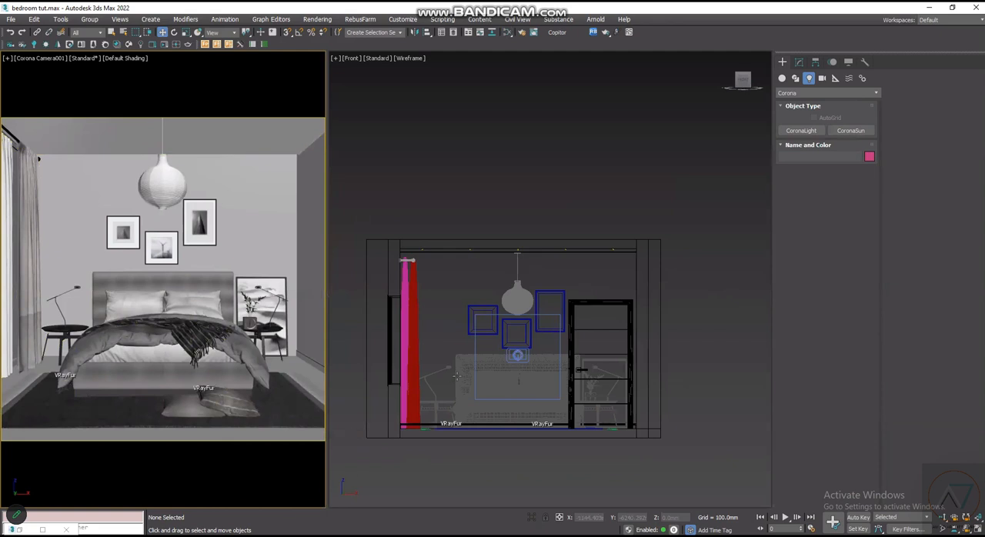
scroll(448, 371, "up", 4)
scroll(478, 378, "down", 2)
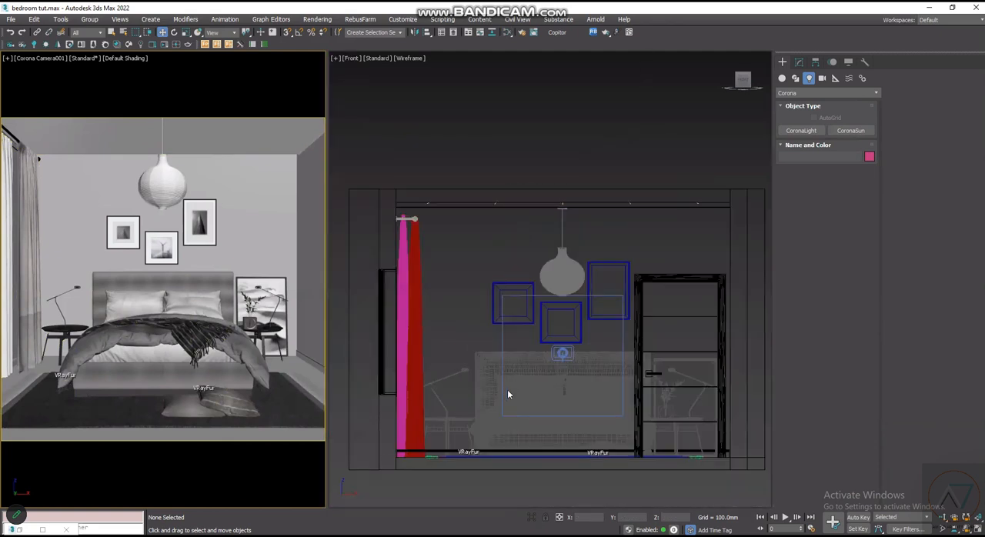
scroll(512, 358, "up", 3)
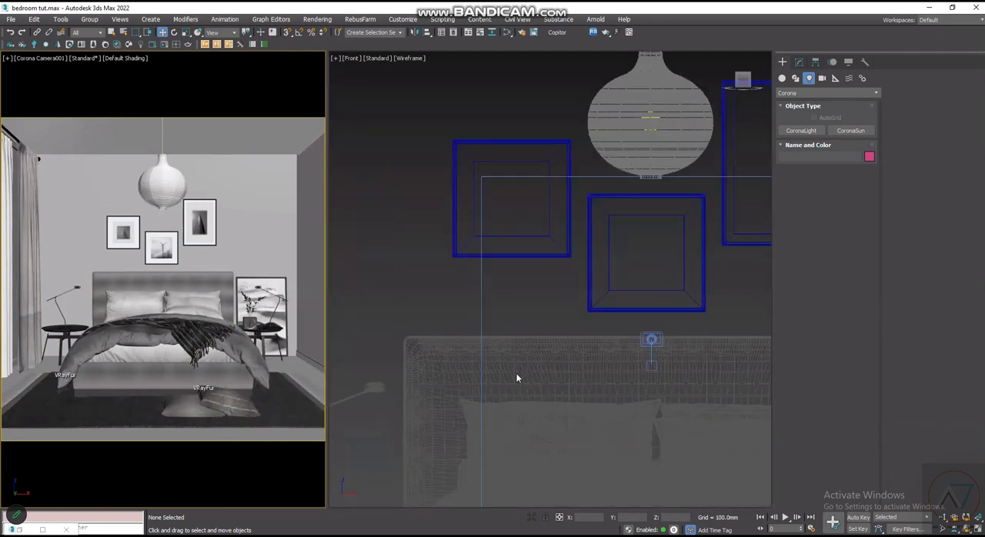
scroll(521, 372, "down", 3)
scroll(440, 379, "up", 4)
scroll(447, 369, "down", 3)
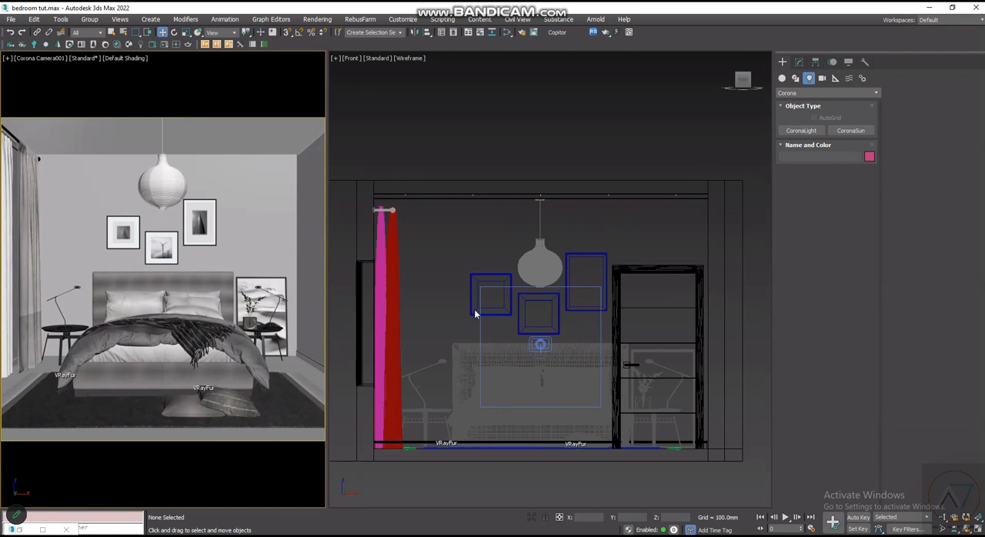
scroll(514, 279, "up", 2)
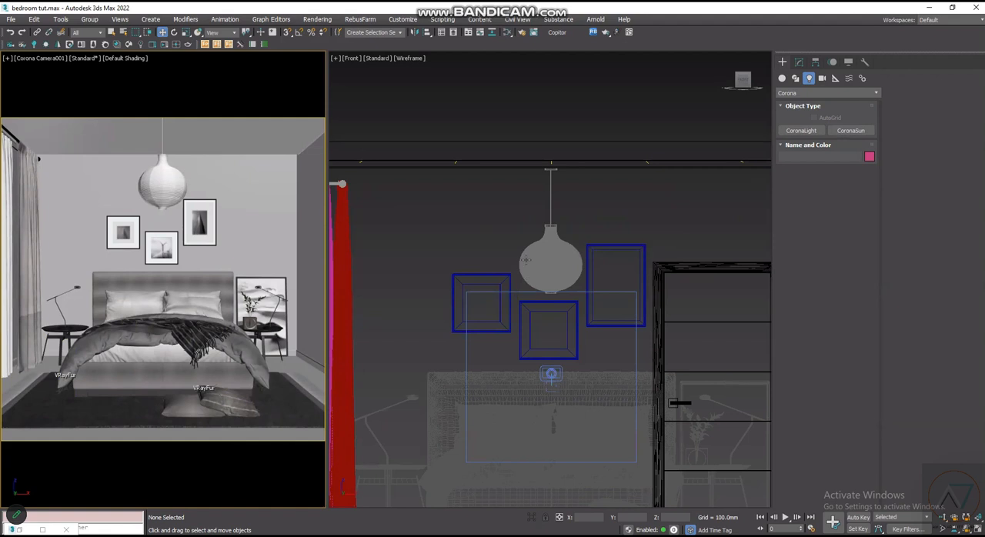
scroll(539, 231, "up", 4)
scroll(485, 316, "down", 6)
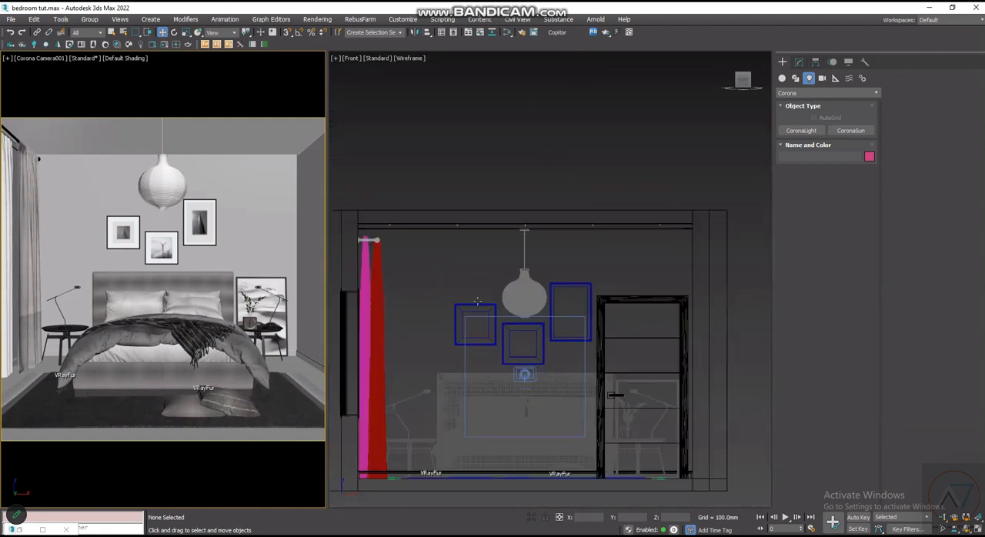
scroll(542, 377, "up", 2)
scroll(542, 392, "down", 4)
scroll(542, 393, "up", 4)
scroll(541, 393, "down", 4)
- Show the room from the Top view and isolate the BED group with its bedside tables and lamps
key("t")
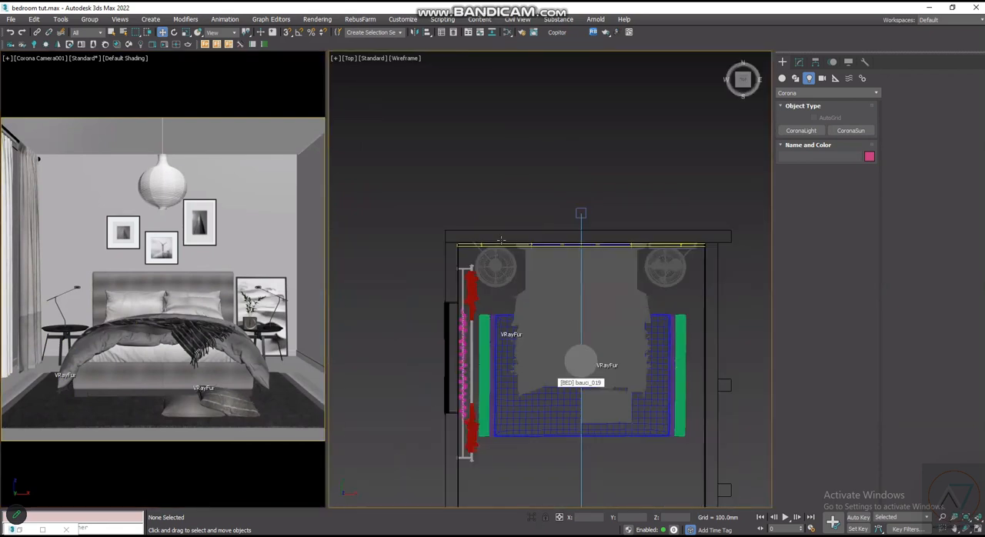
scroll(508, 302, "up", 5)
scroll(491, 314, "up", 3)
left_click(488, 311)
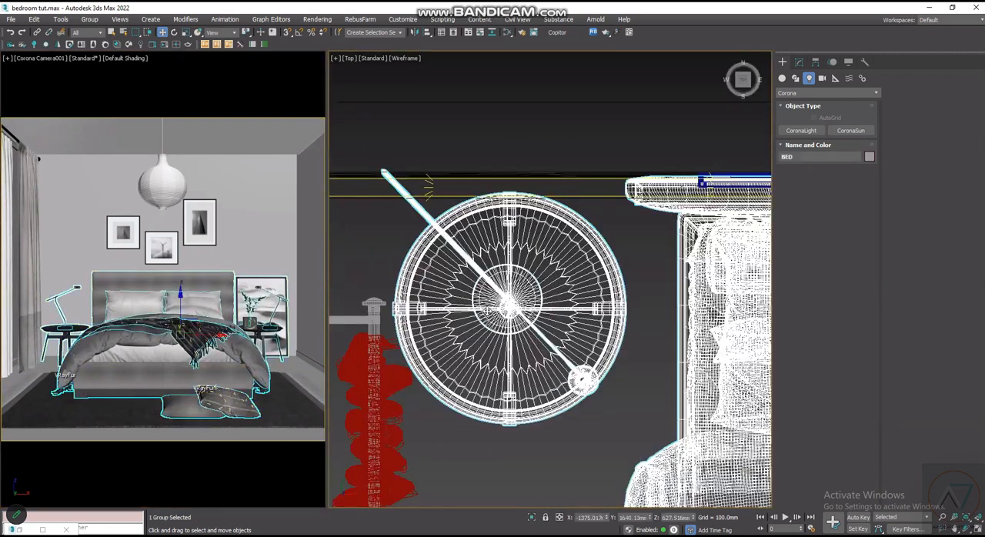
scroll(520, 325, "down", 6)
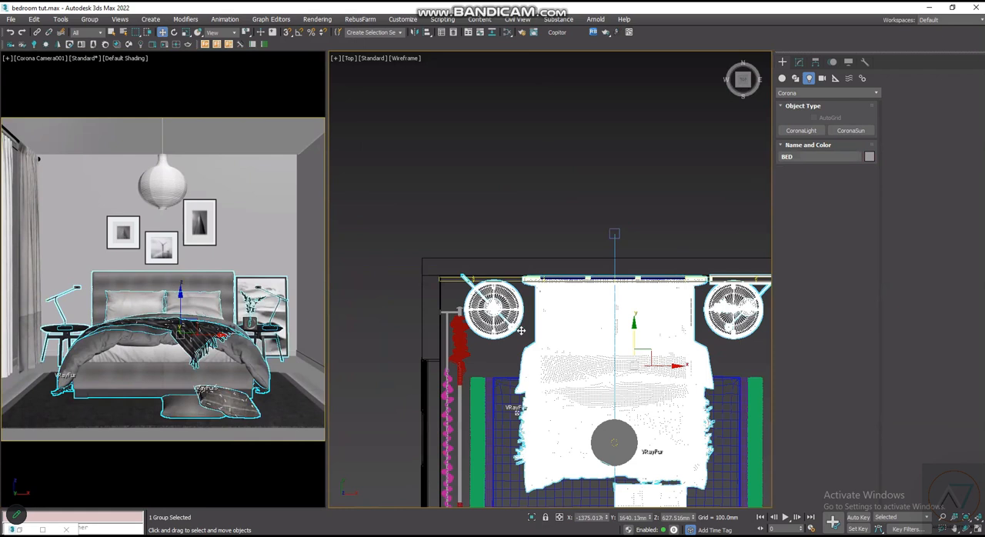
scroll(513, 443, "down", 5)
scroll(576, 350, "up", 2)
scroll(570, 385, "up", 2)
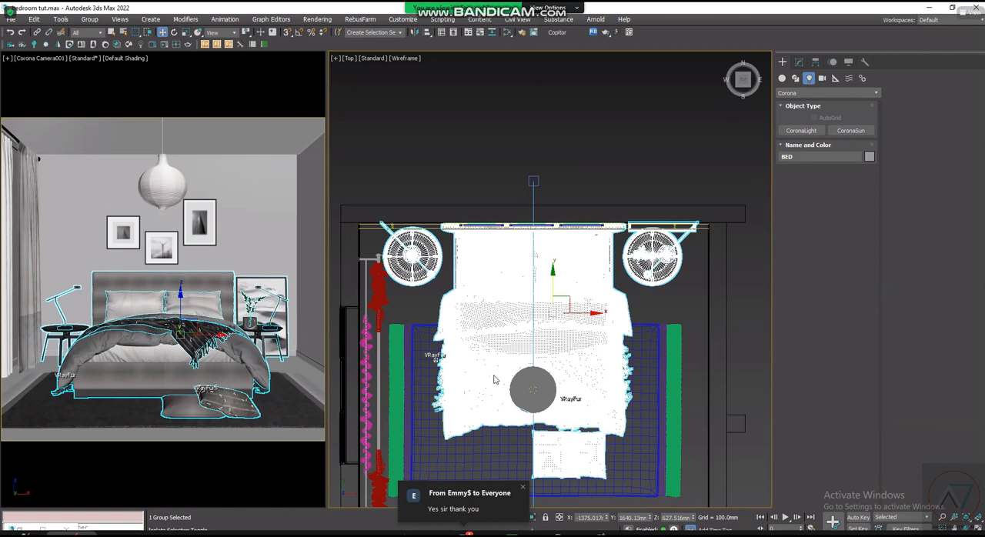
left_click(531, 517)
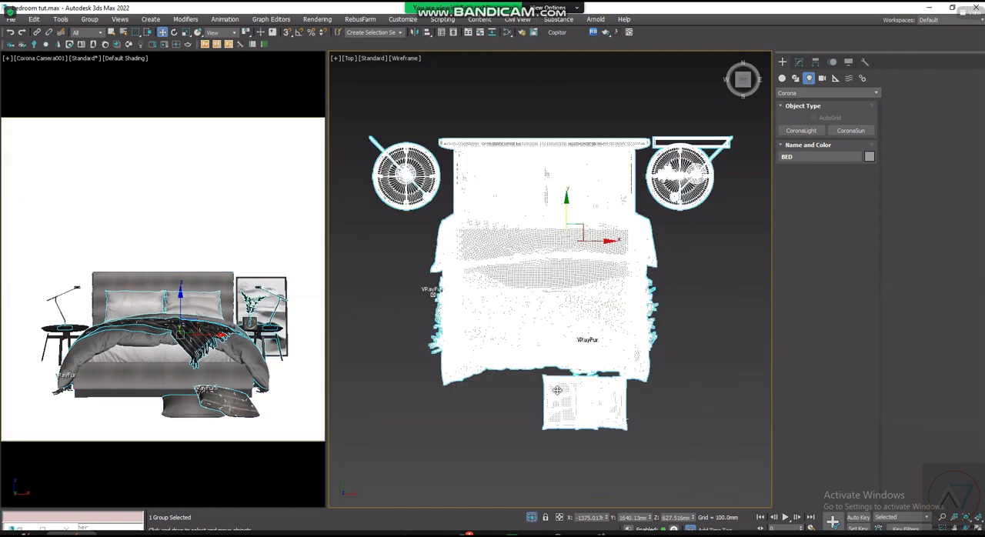
- Display the isolated bed set shaded and examine the left bedside lamp and its head from below
scroll(552, 385, "up", 2)
scroll(500, 302, "down", 2)
scroll(520, 285, "up", 2)
scroll(508, 301, "down", 3)
middle_click_drag(455, 347, 422, 308, "alt")
scroll(493, 289, "up", 3)
scroll(493, 266, "down", 2)
scroll(496, 277, "up", 2)
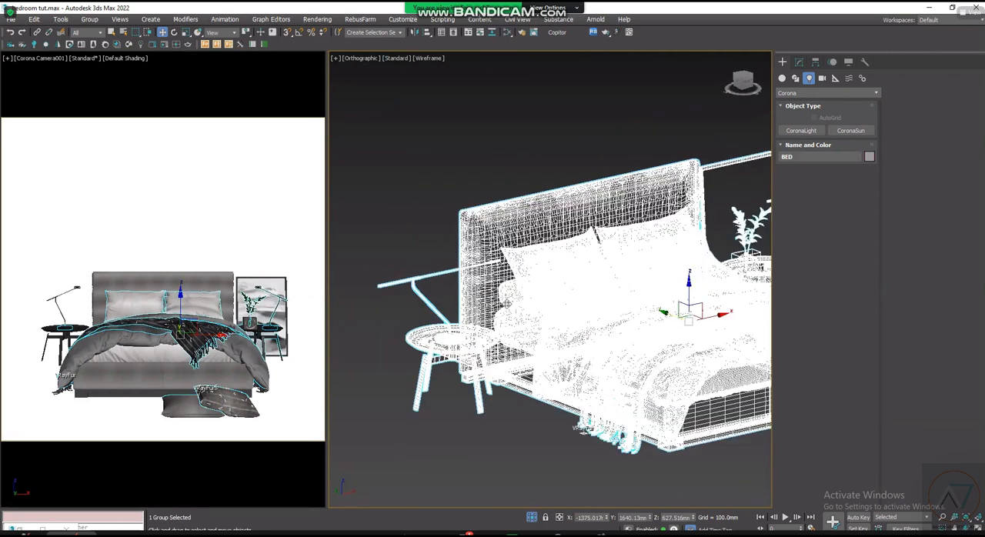
key("F3")
scroll(529, 319, "up", 3)
scroll(529, 319, "down", 2)
middle_click_drag(576, 249, 603, 336, "alt")
scroll(578, 282, "up", 4)
middle_click_drag(578, 282, 581, 336)
middle_click_drag(581, 336, 574, 282, "alt")
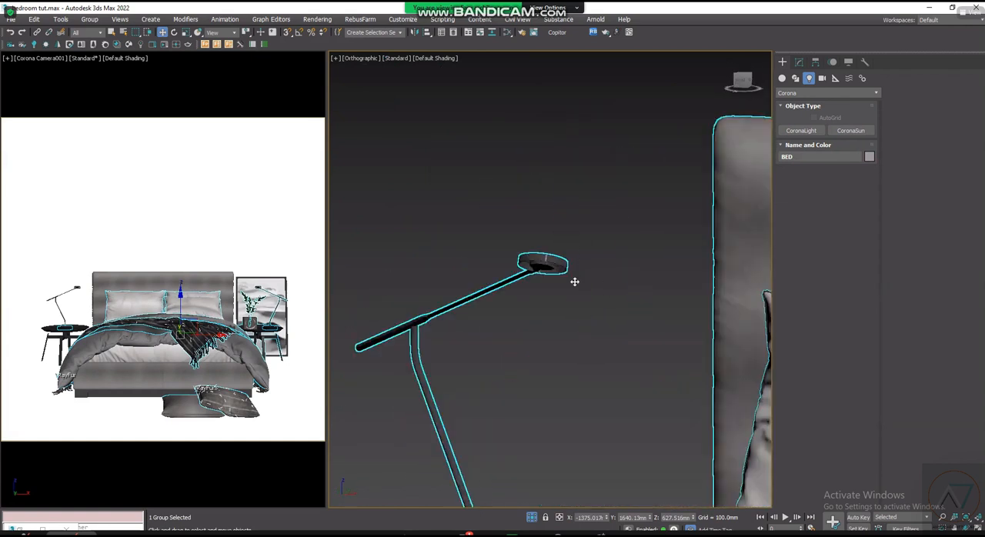
scroll(554, 267, "up", 3)
scroll(570, 276, "up", 3)
scroll(598, 305, "down", 7)
middle_click_drag(598, 304, 559, 238, "alt")
scroll(550, 284, "up", 3)
scroll(552, 284, "down", 3)
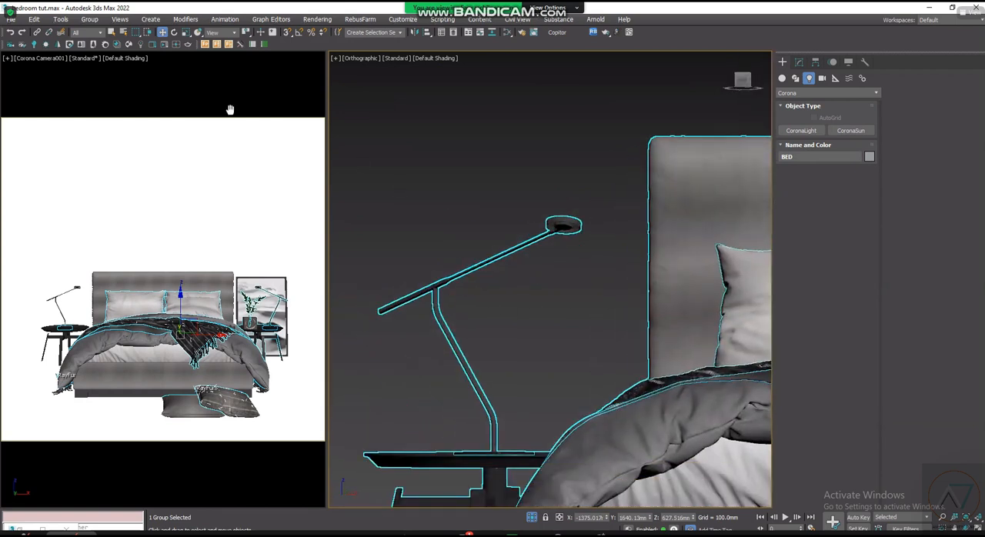
- Open the BED group for editing and select the left bedside lamp inside it
left_click(89, 18)
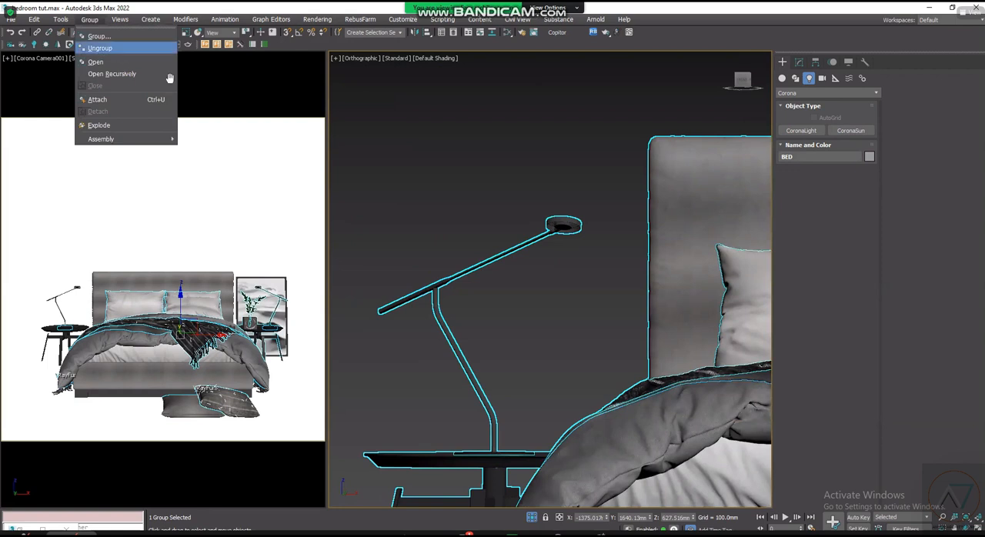
left_click(95, 61)
scroll(567, 225, "up", 10)
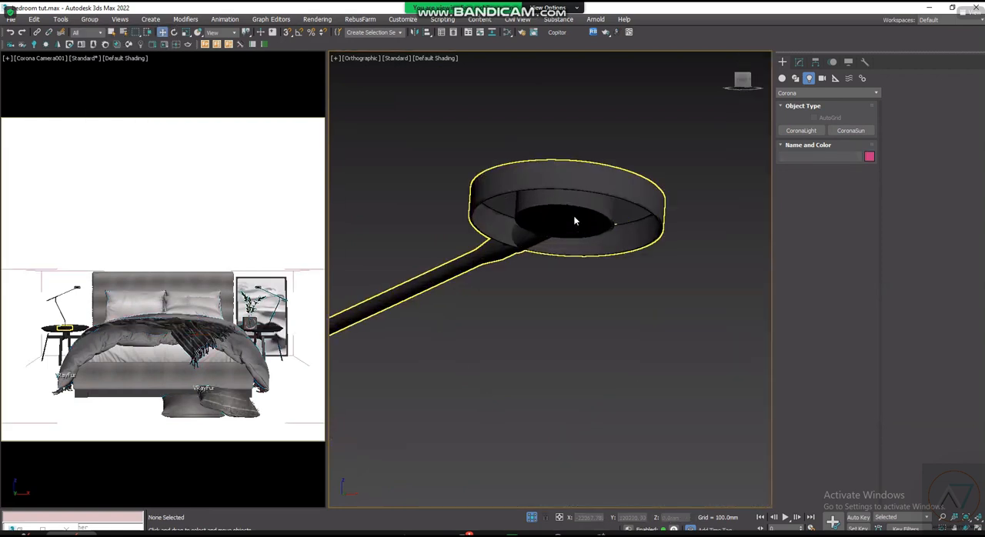
left_click(578, 227)
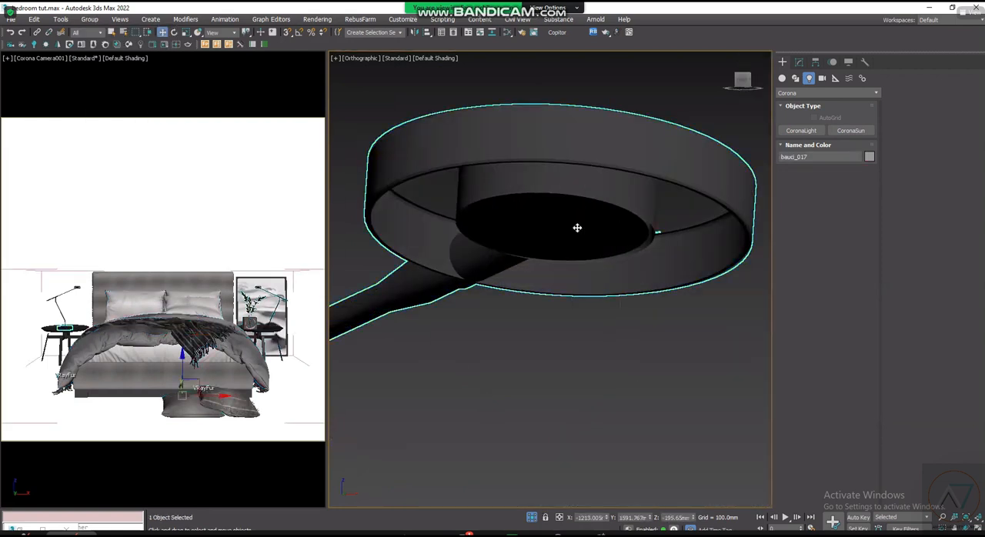
scroll(579, 228, "down", 2)
scroll(569, 226, "down", 1)
scroll(560, 222, "up", 2)
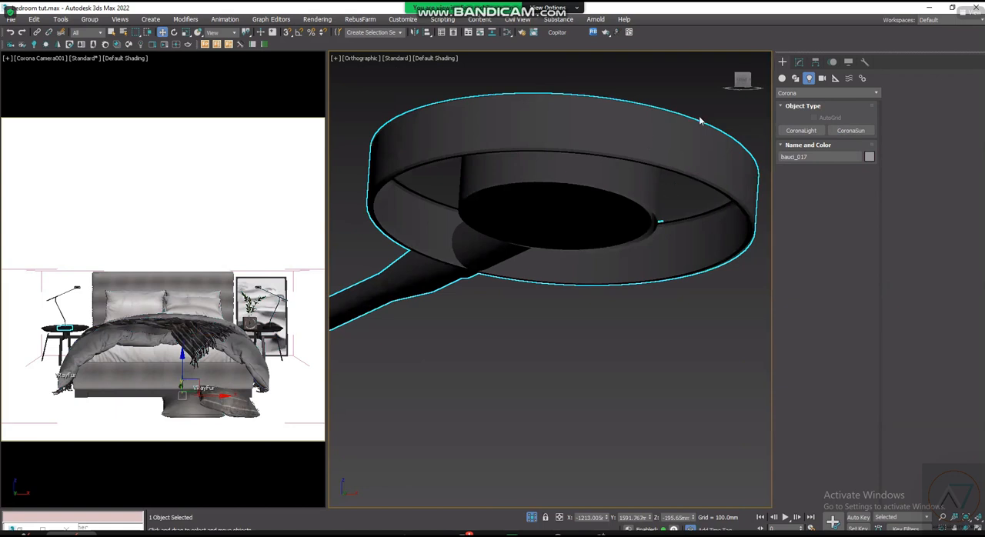
- Display the lamp's modifier stack and examine the round bulb face on the underside of its head
left_click(800, 63)
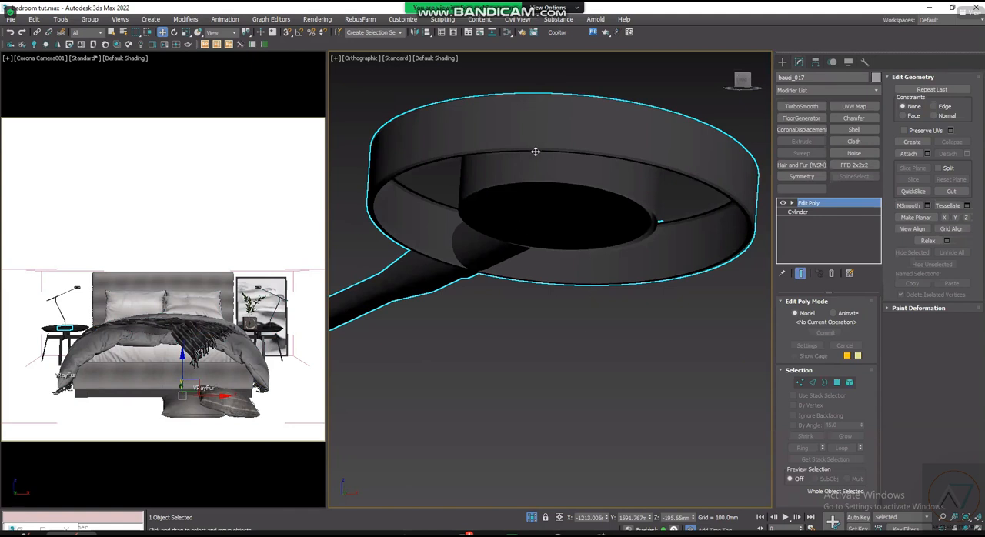
scroll(548, 205, "up", 3)
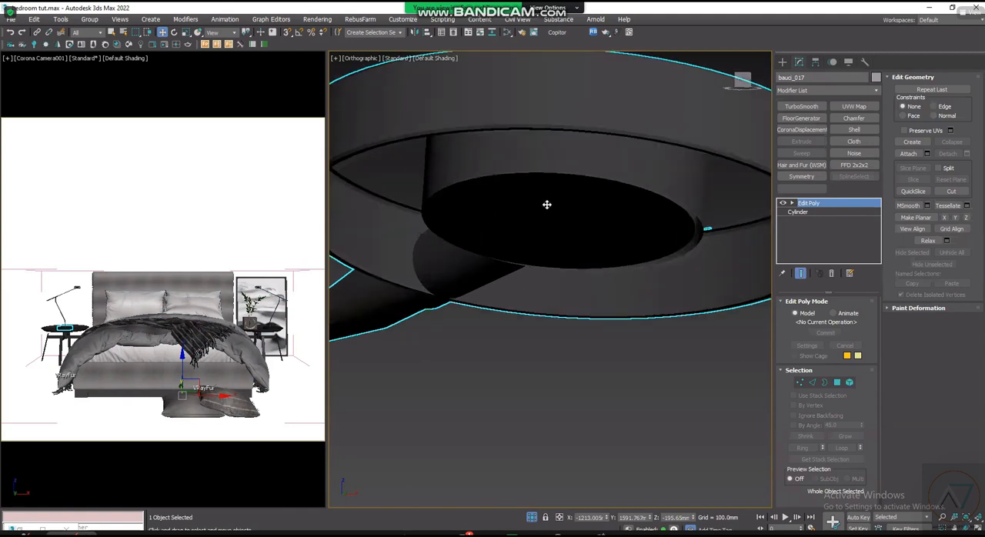
scroll(609, 222, "down", 5)
scroll(523, 253, "up", 2)
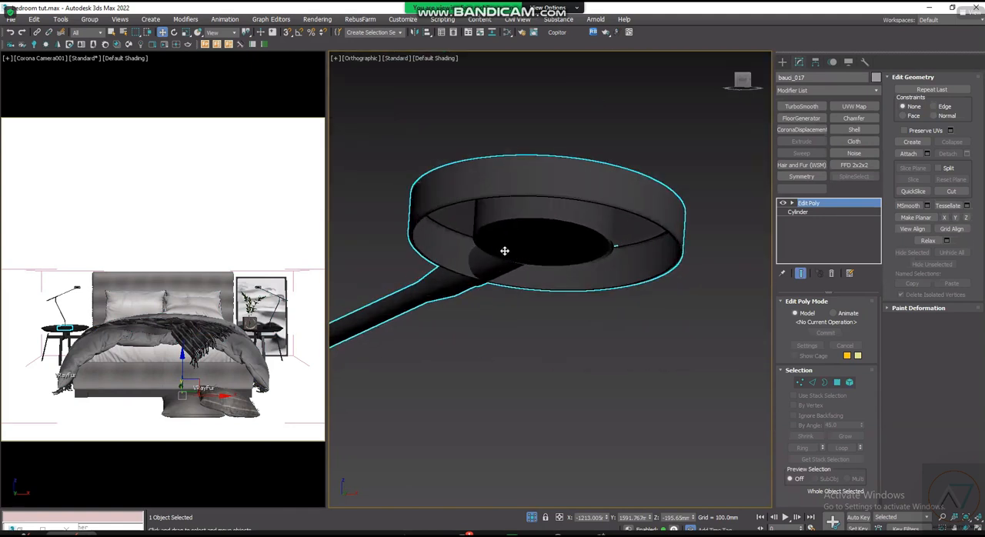
scroll(585, 282, "up", 1)
scroll(650, 314, "up", 2)
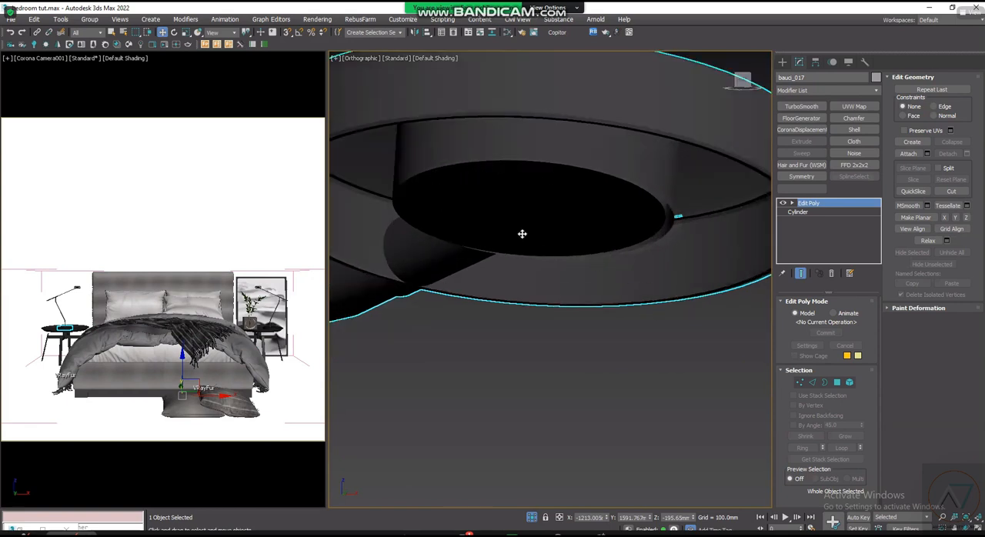
scroll(576, 260, "down", 3)
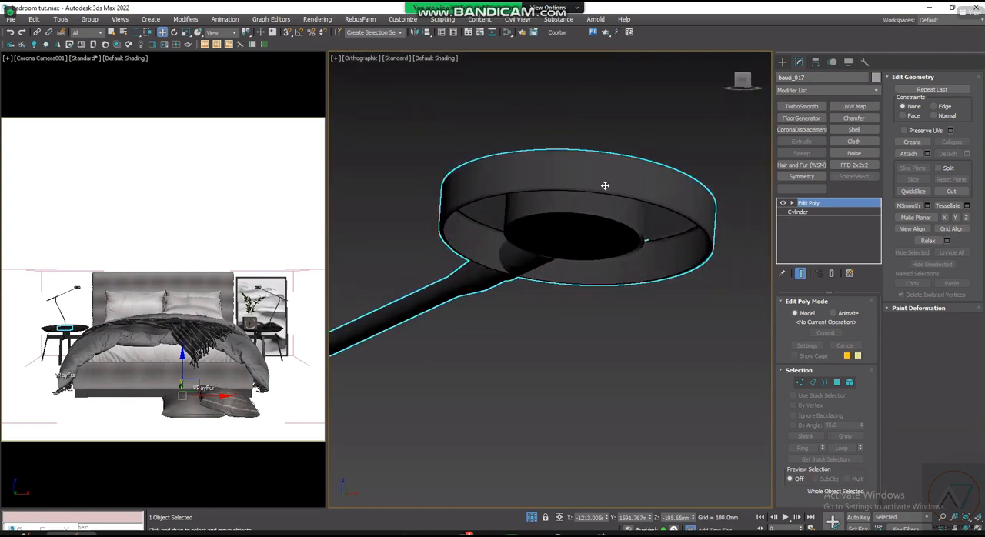
scroll(640, 174, "up", 2)
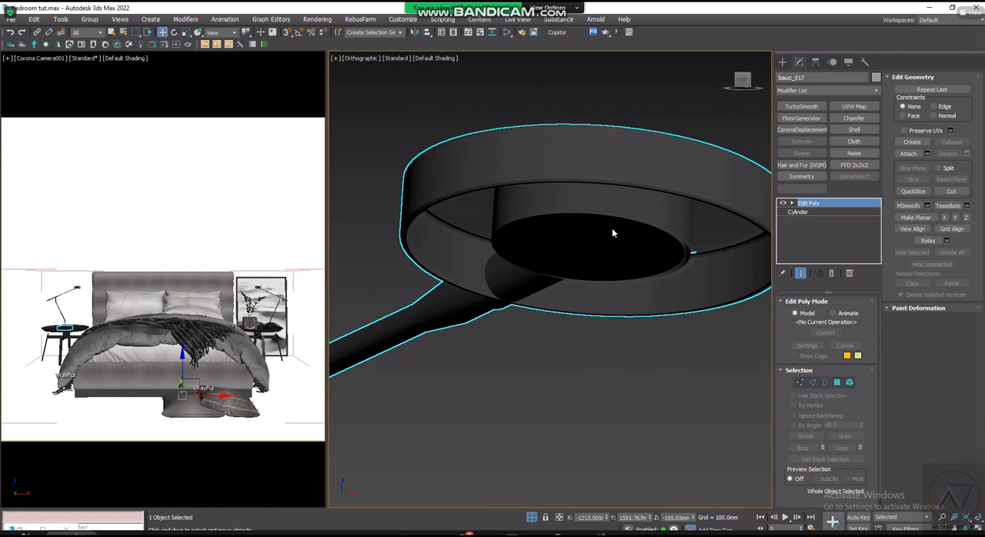
scroll(608, 229, "up", 2)
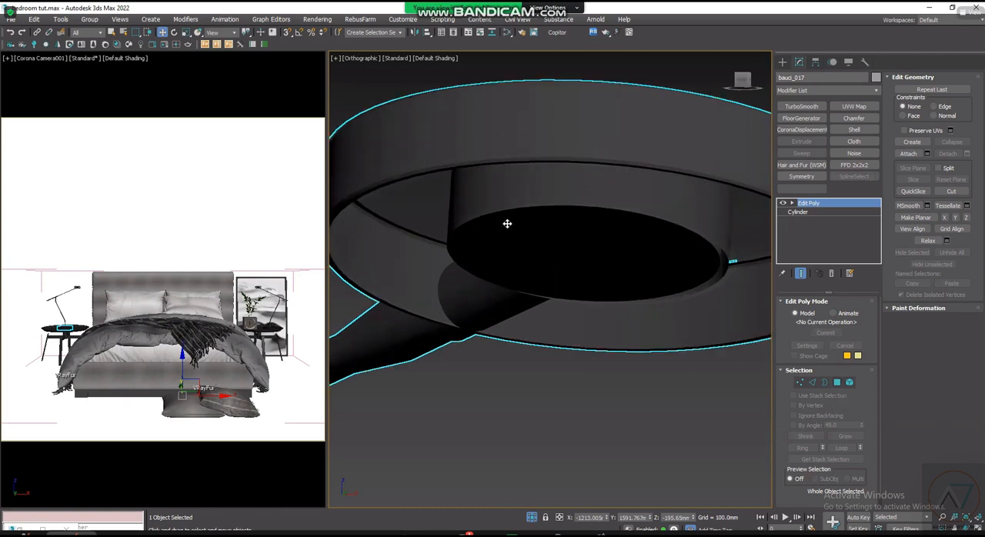
scroll(612, 298, "up", 1)
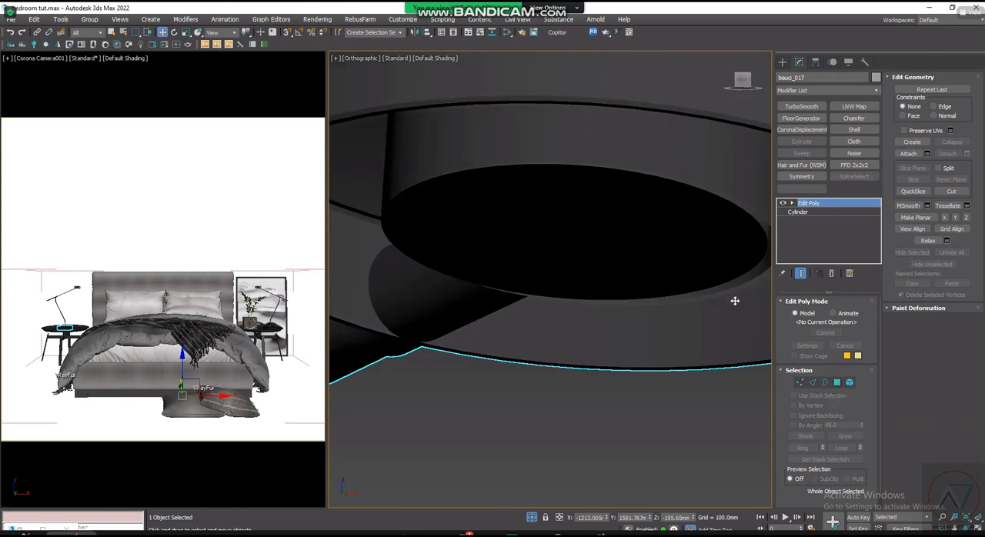
- Detach the round bulb polygon under the lamp head from the lamp's Edit Poly mesh
left_click(838, 382)
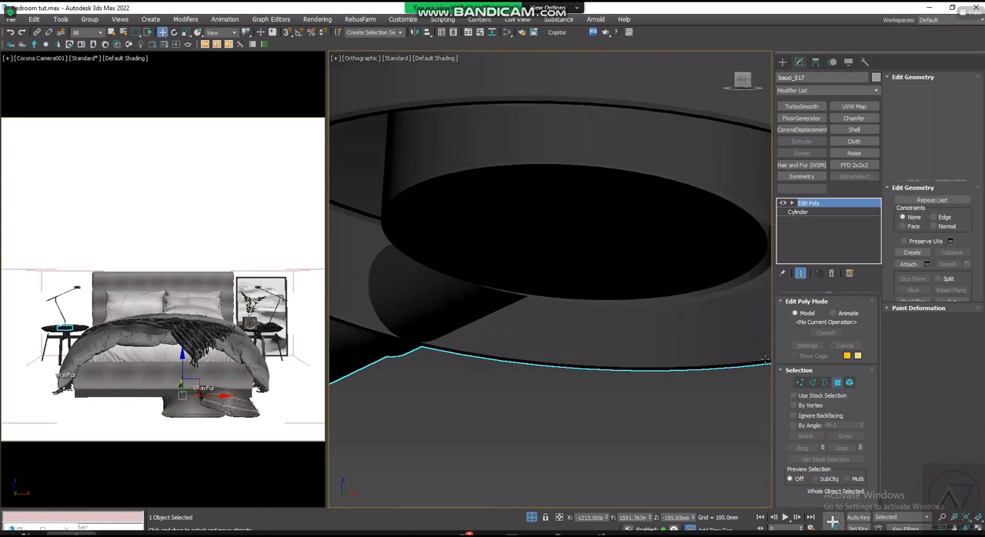
left_click(565, 221)
scroll(524, 227, "down", 3)
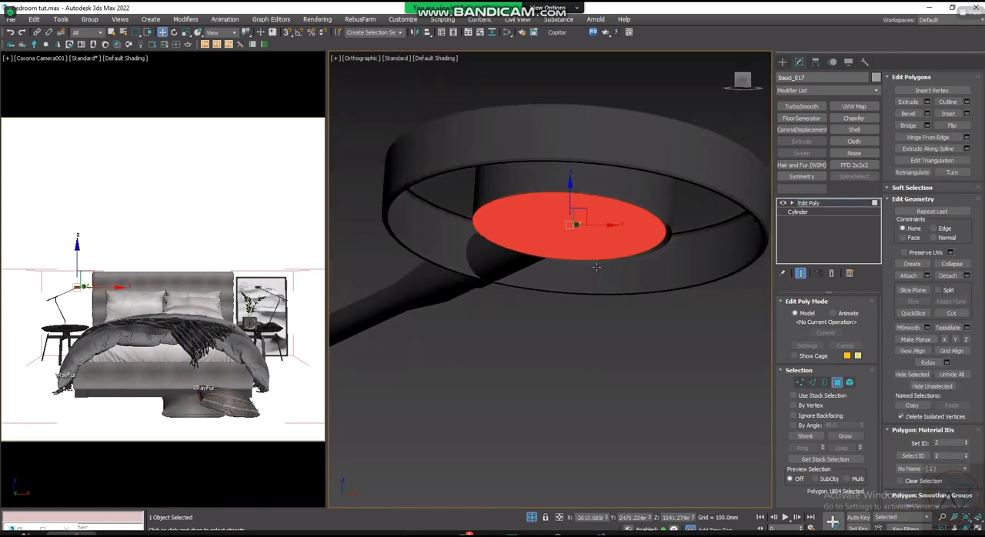
scroll(516, 255, "down", 3)
scroll(500, 237, "down", 2)
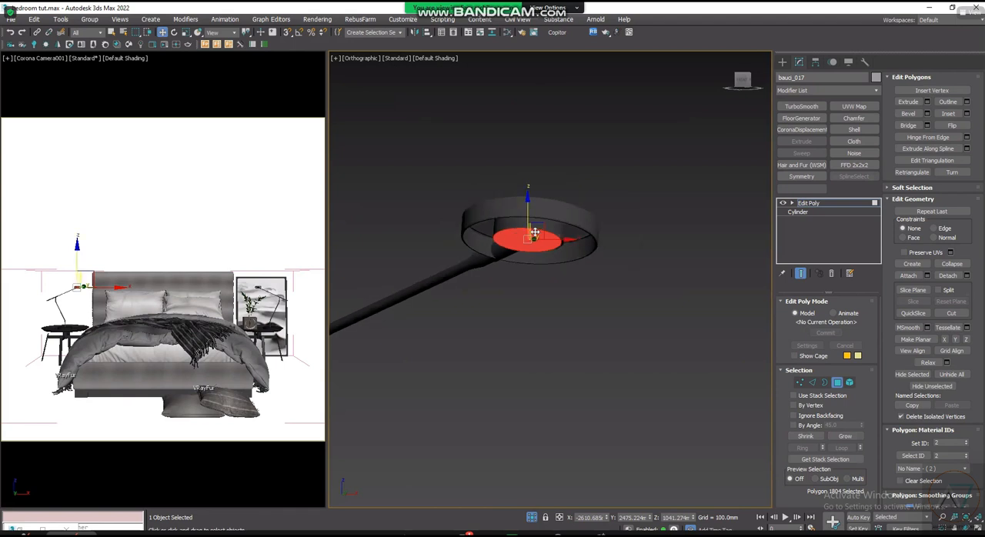
scroll(617, 226, "down", 3)
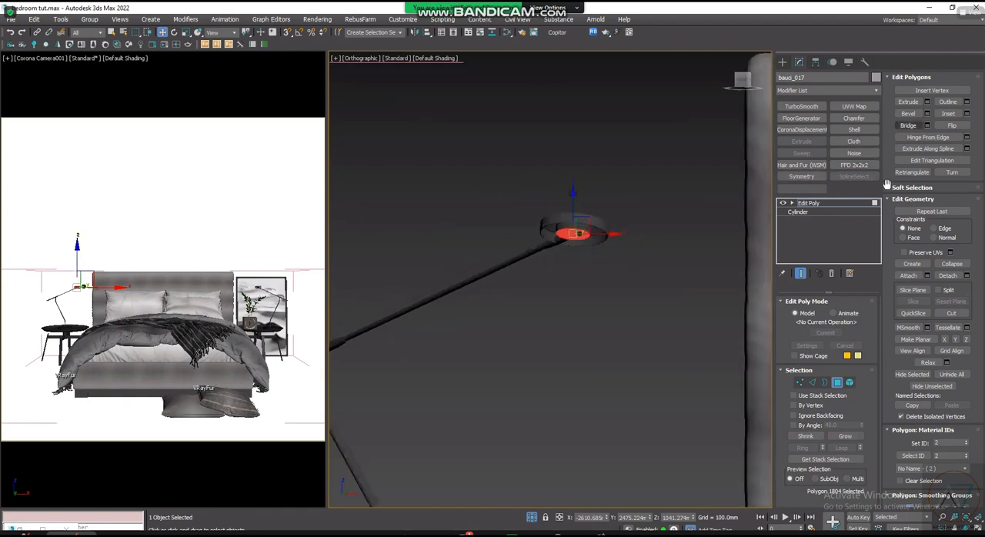
left_click(956, 279)
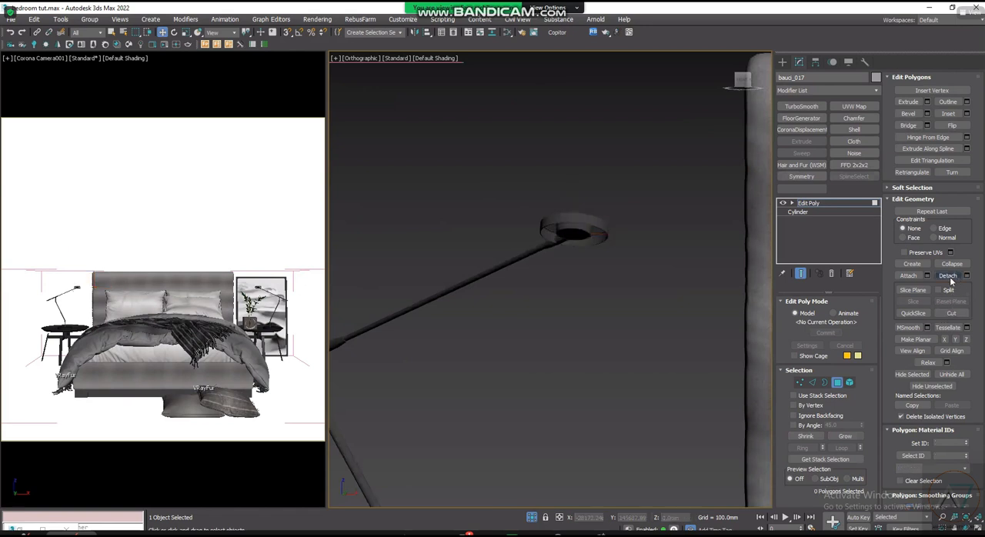
- Leave the lamp's polygon editing and select the detached bulb disc as its own object
scroll(569, 235, "up", 4)
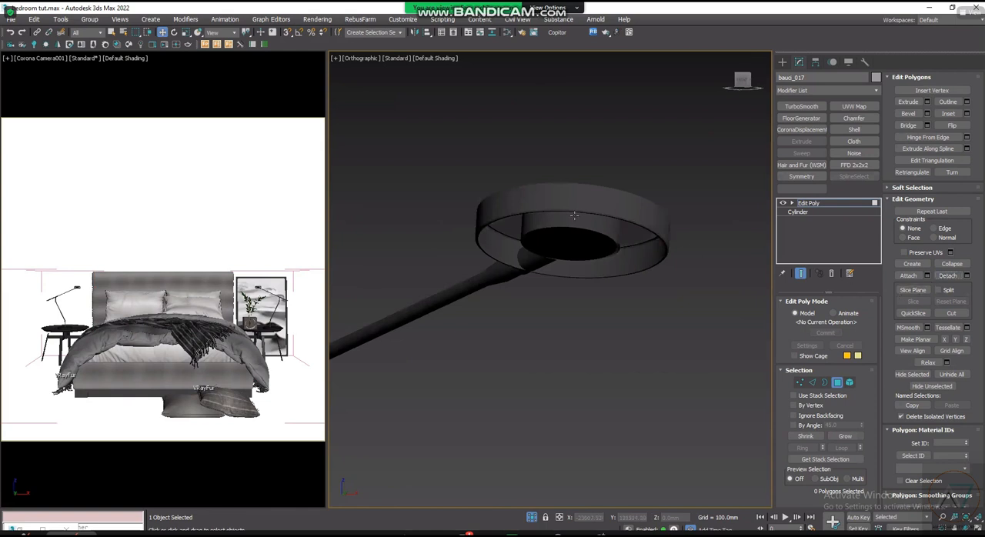
scroll(574, 215, "down", 3)
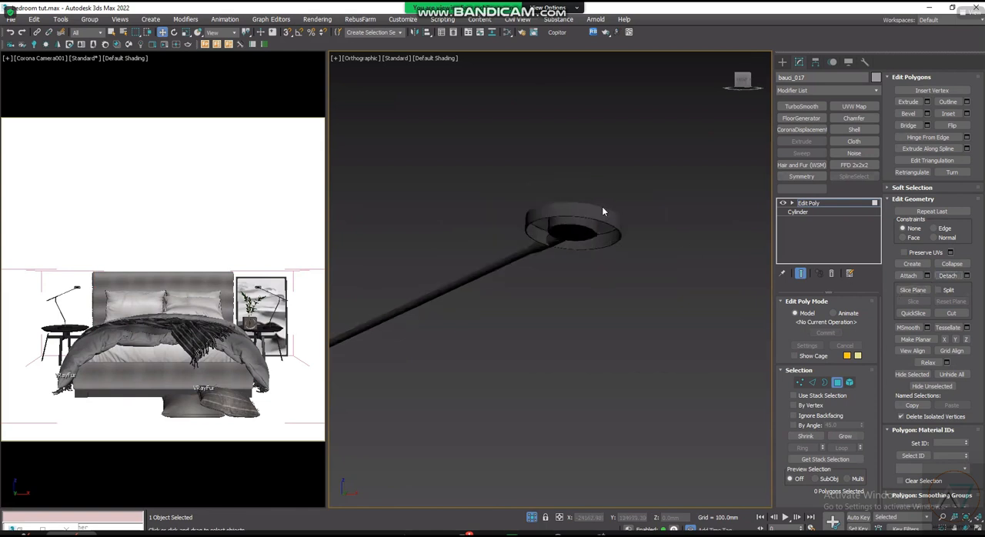
left_click(782, 62)
left_click(571, 225)
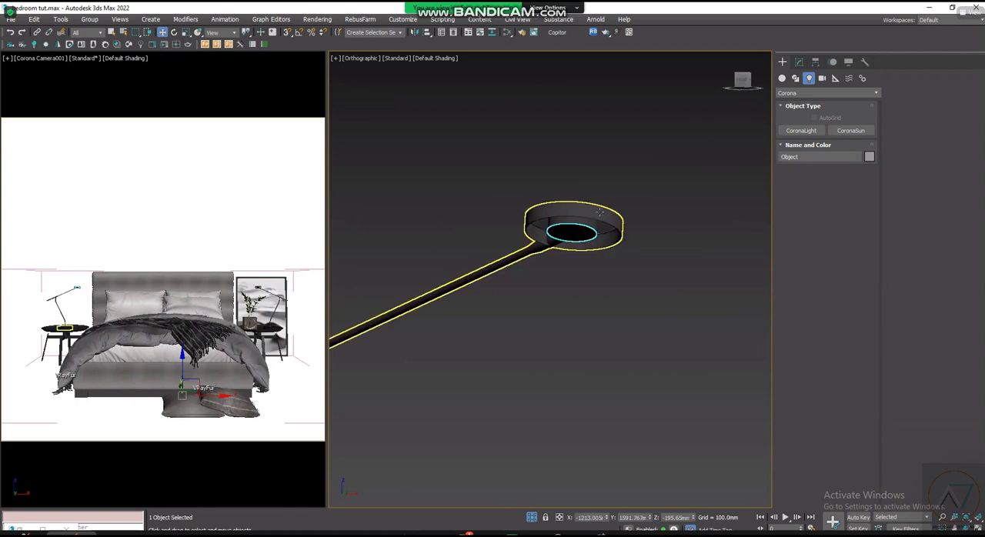
scroll(580, 240, "up", 2)
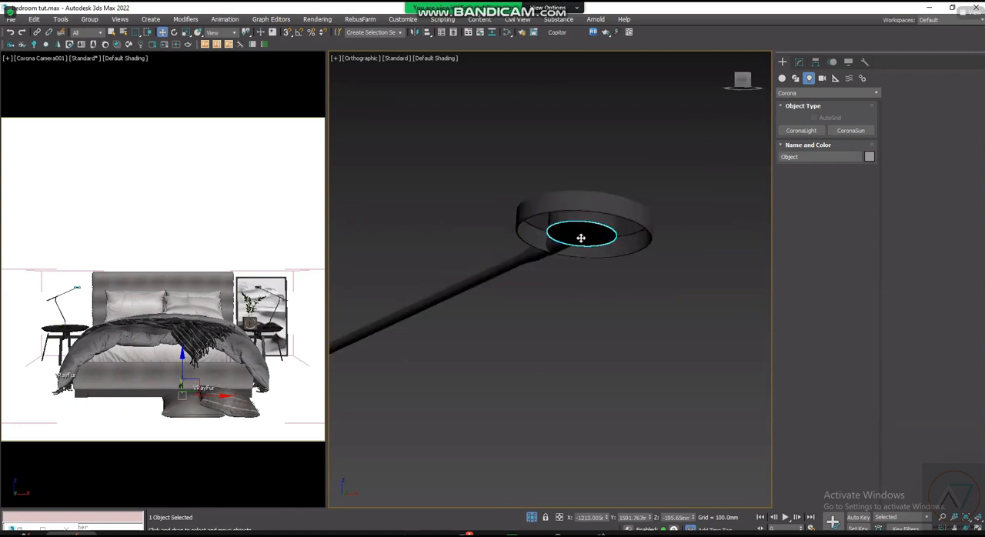
scroll(566, 239, "up", 1)
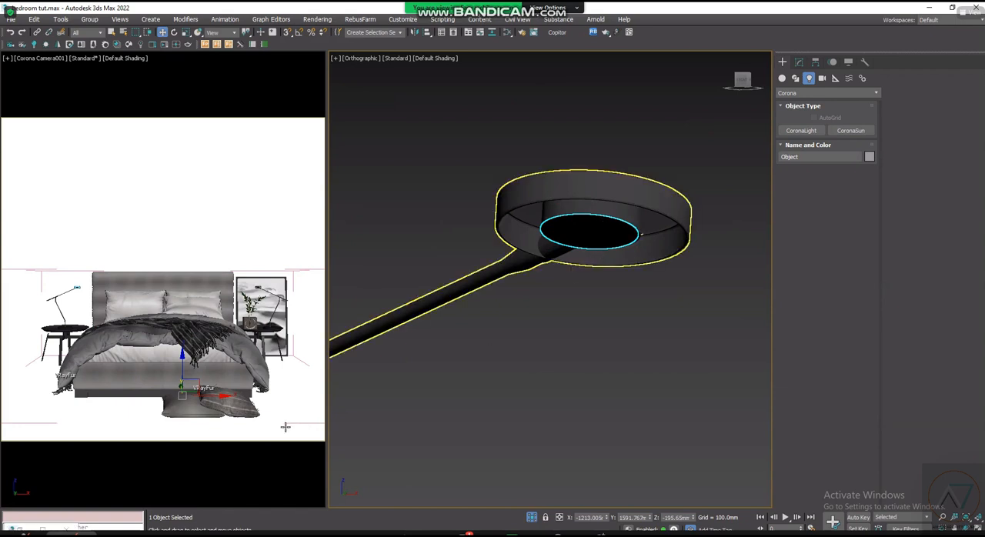
scroll(221, 506, "down", 2)
scroll(221, 506, "up", 2)
scroll(403, 367, "down", 4)
scroll(488, 374, "up", 3)
scroll(488, 374, "down", 3)
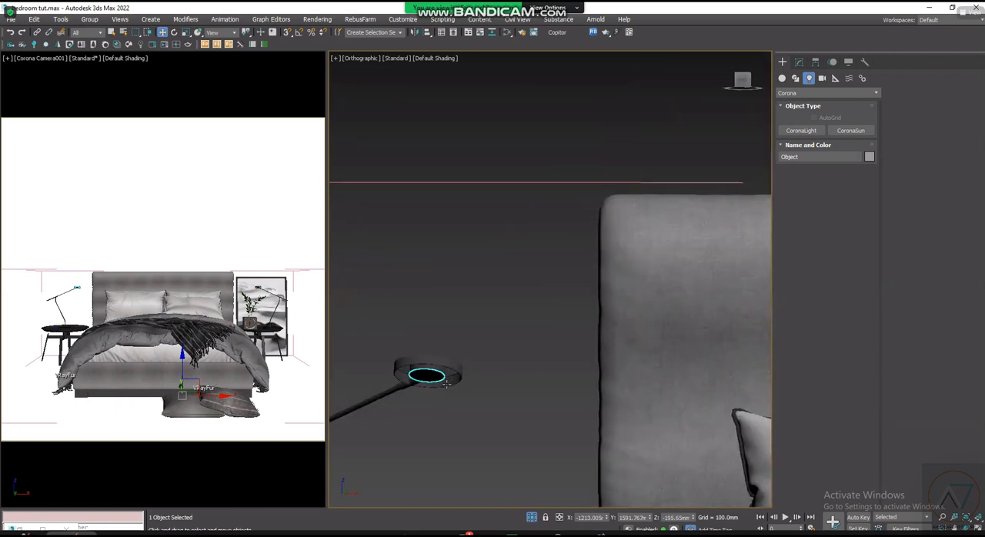
scroll(431, 382, "up", 2)
- Open the Slate Material Editor and switch to its LIGHTING view
key("m")
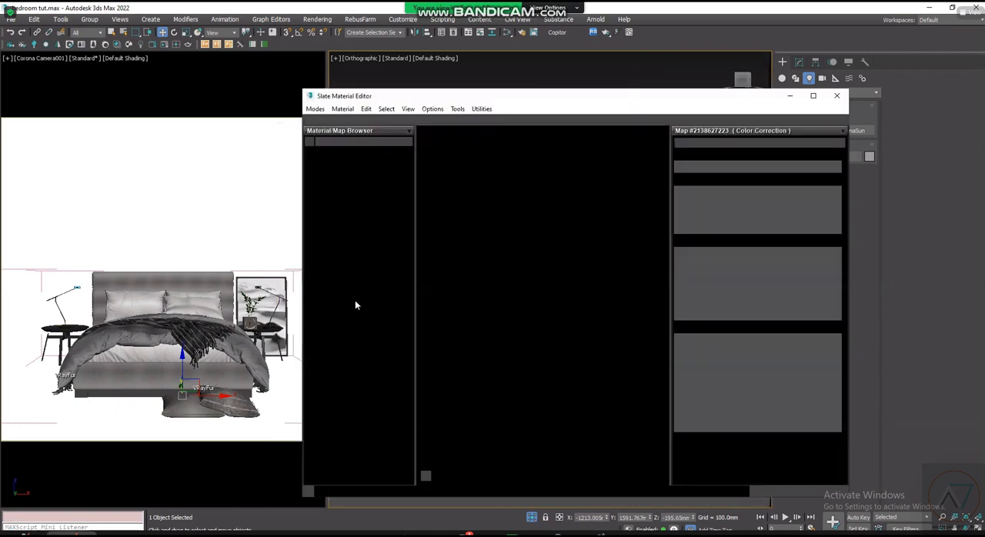
left_click(444, 134)
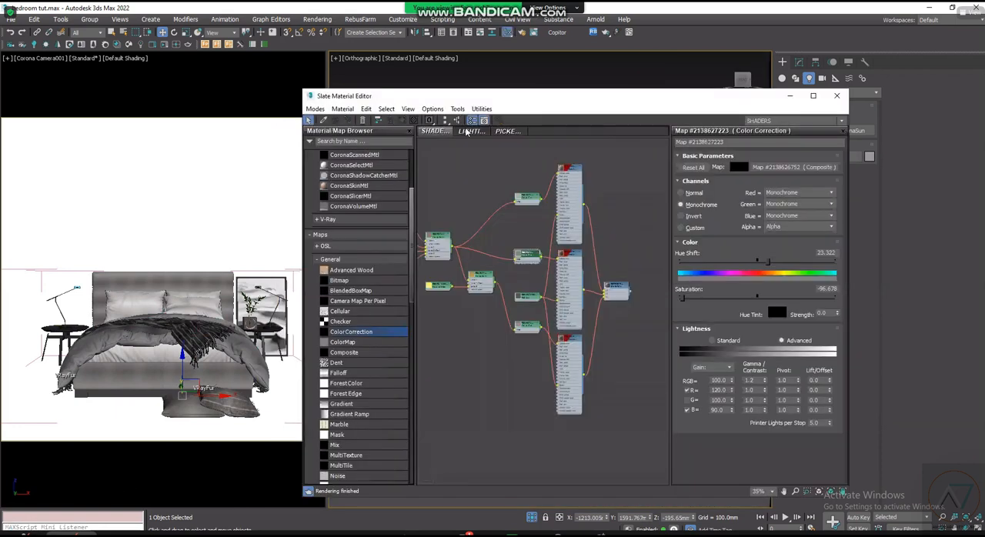
left_click(478, 133)
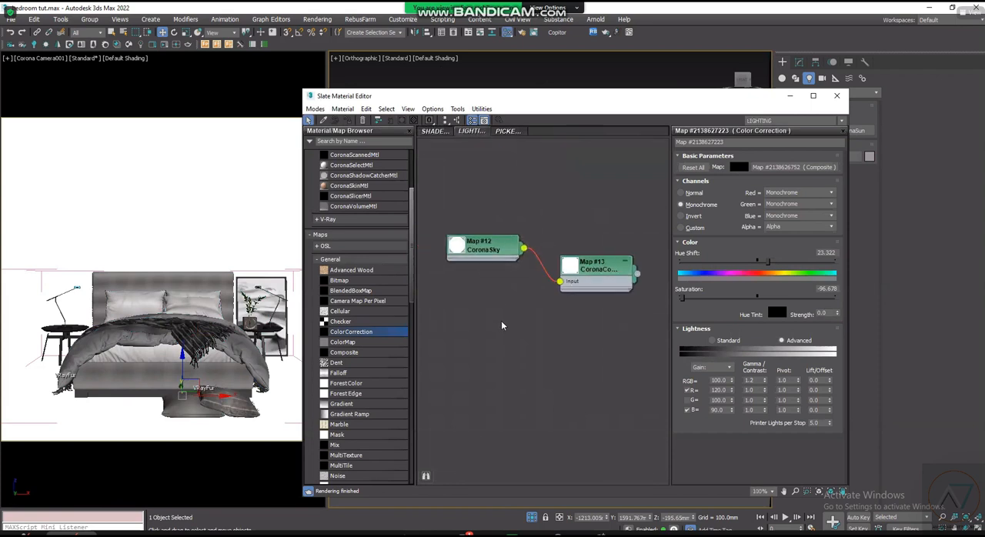
middle_click_drag(501, 320, 484, 274)
right_click(477, 276)
left_click(476, 276)
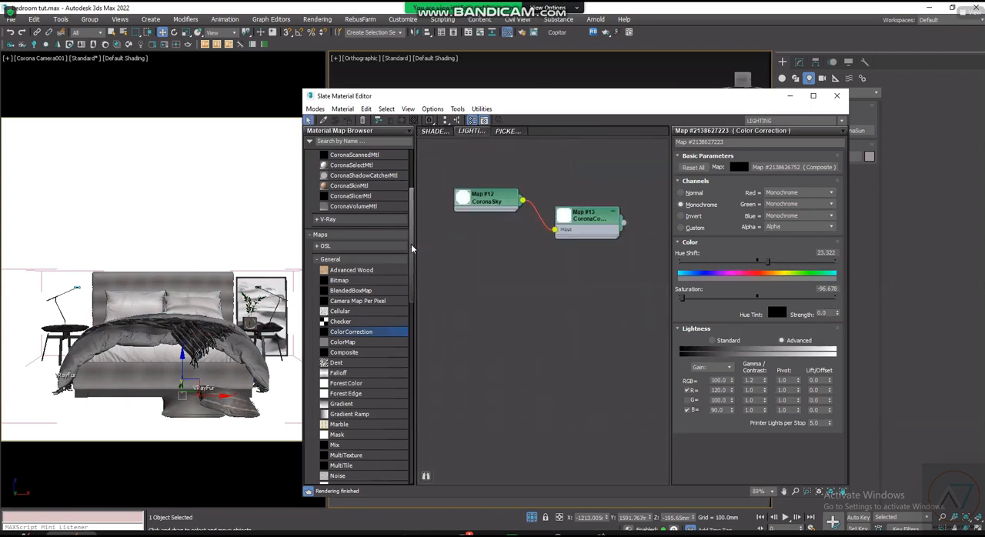
- Add a CoronaLightMtl to the LIGHTING view below the CoronaSky map and show its parameters
left_click(324, 259)
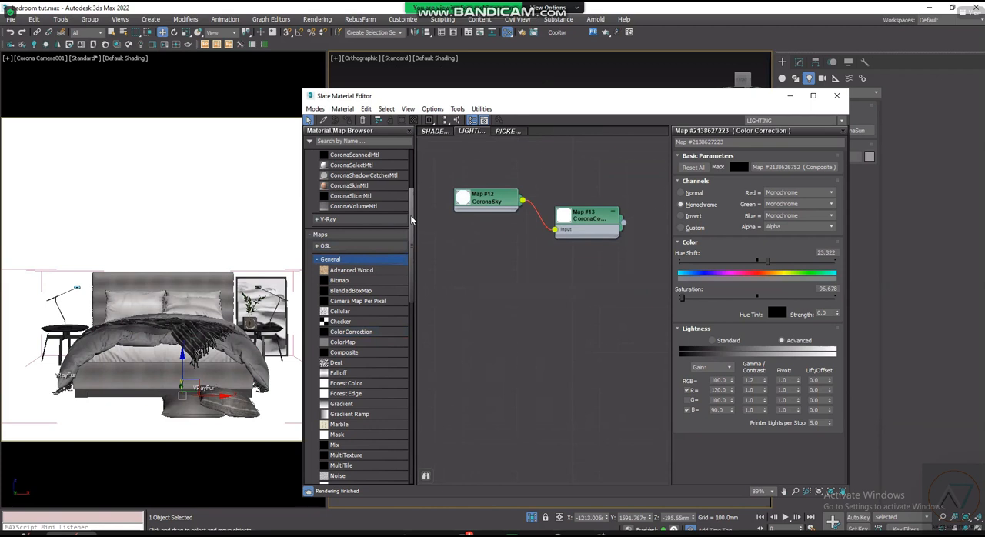
scroll(359, 238, "up", 3)
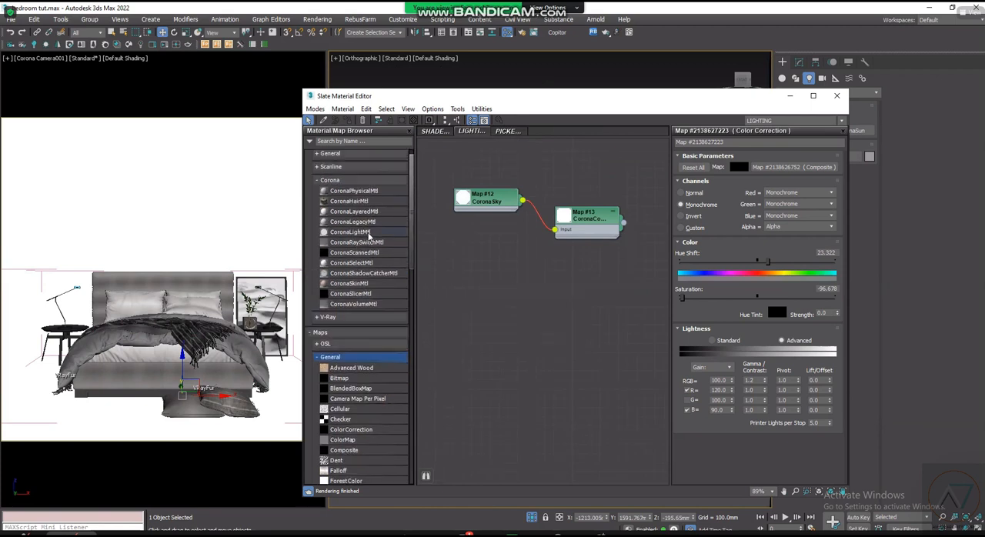
left_click_drag(350, 233, 504, 305)
double_click(505, 312)
scroll(503, 319, "up", 3)
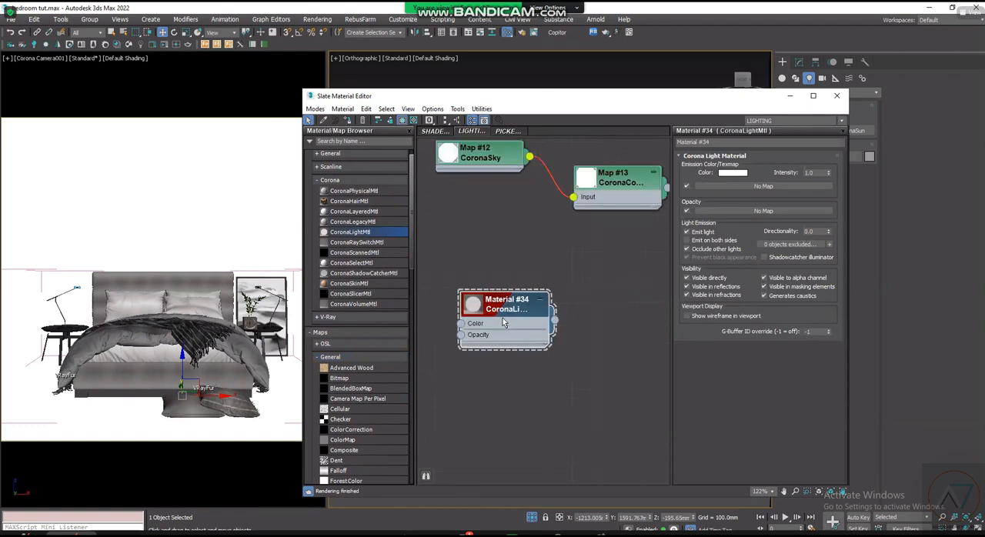
- Set the Corona light material's emission intensity to 50
double_click(810, 173)
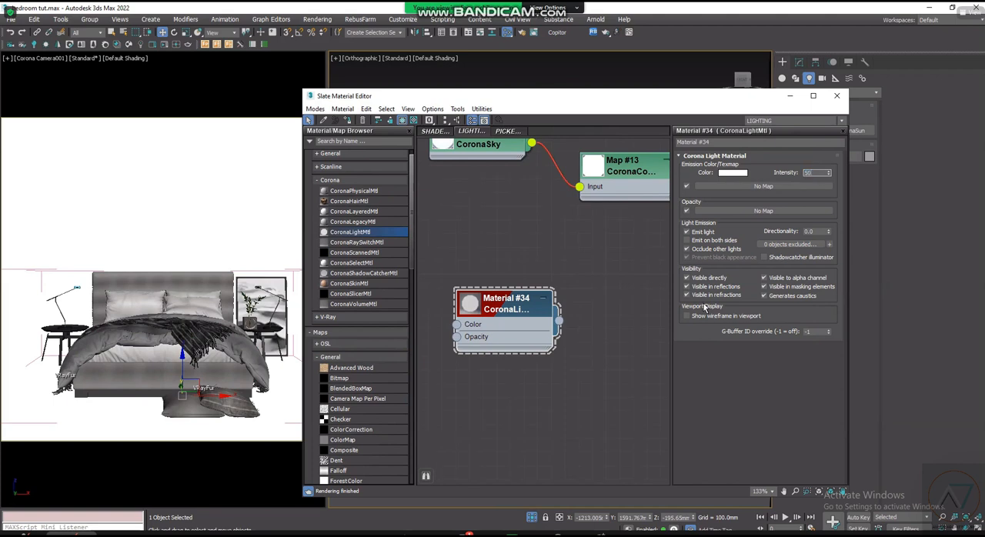
key("Return")
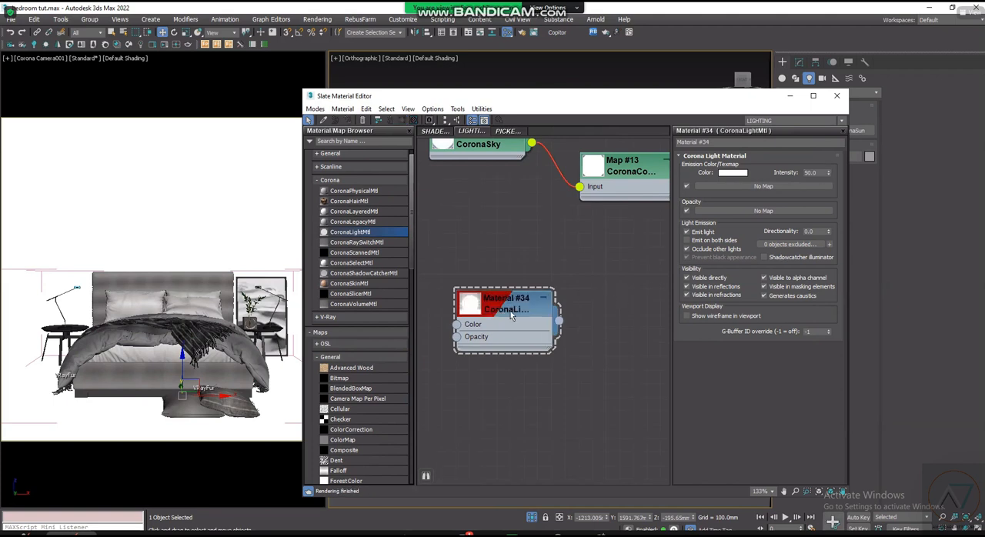
scroll(510, 311, "up", 2)
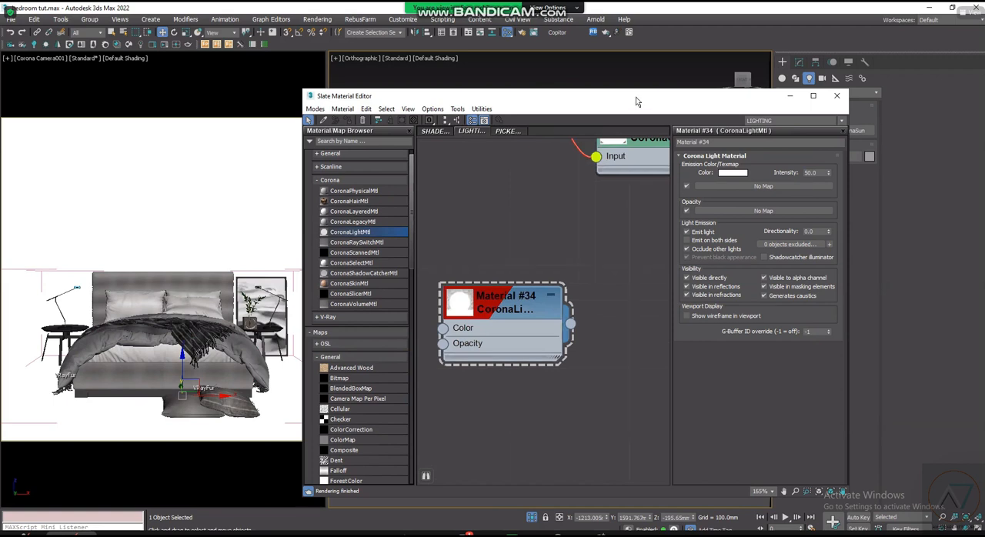
- Assign the Corona light material to the selected bulb disc and minimise the material editor
left_click_drag(636, 97, 520, 100)
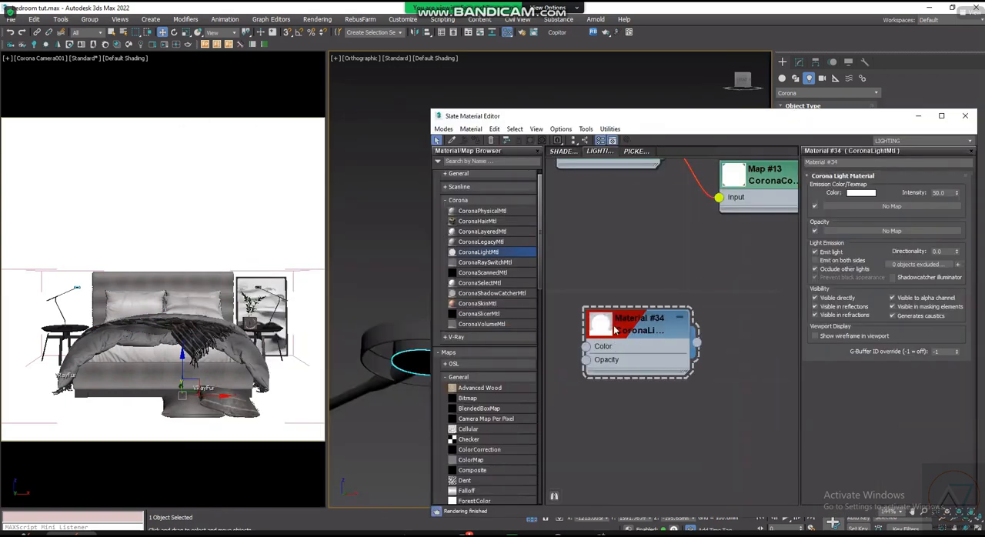
left_click(615, 329)
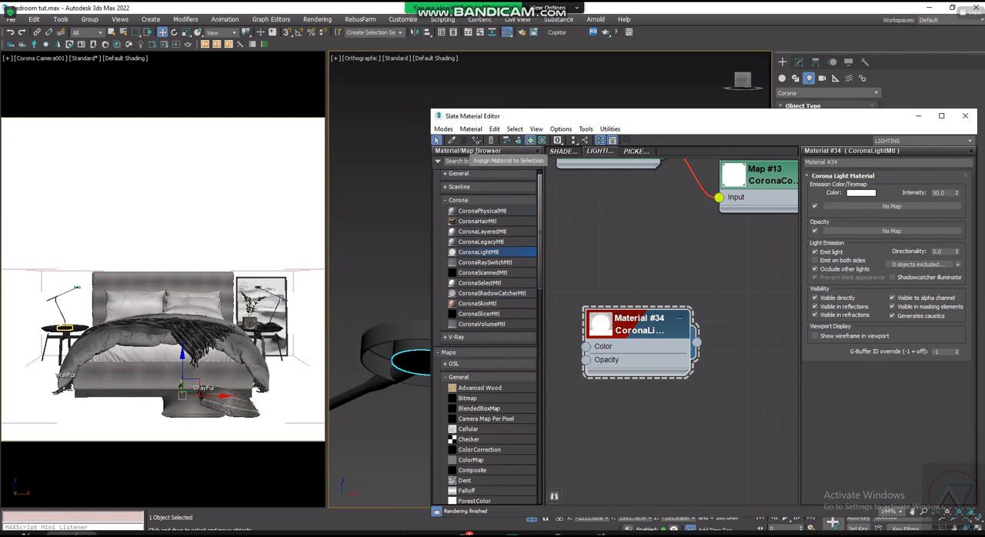
left_click(476, 140)
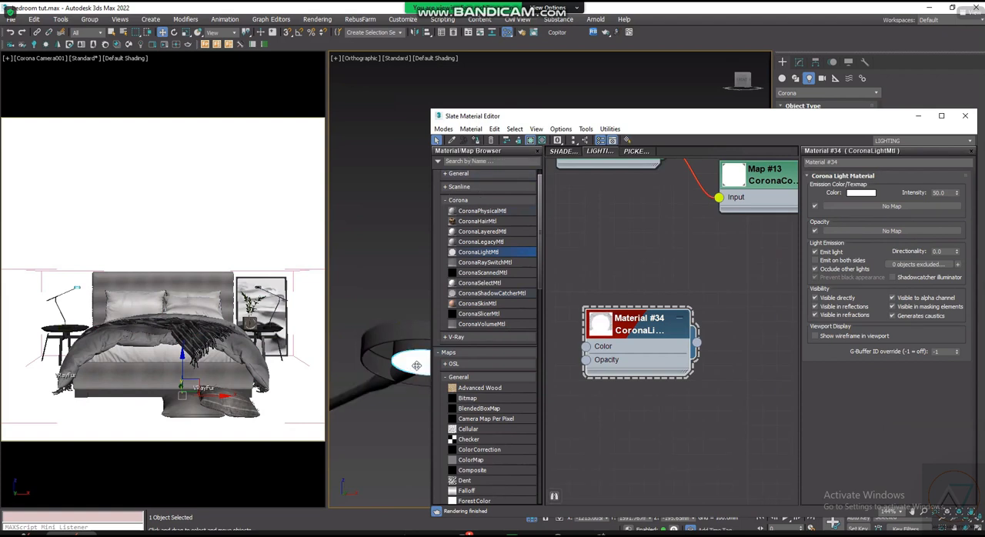
left_click(918, 116)
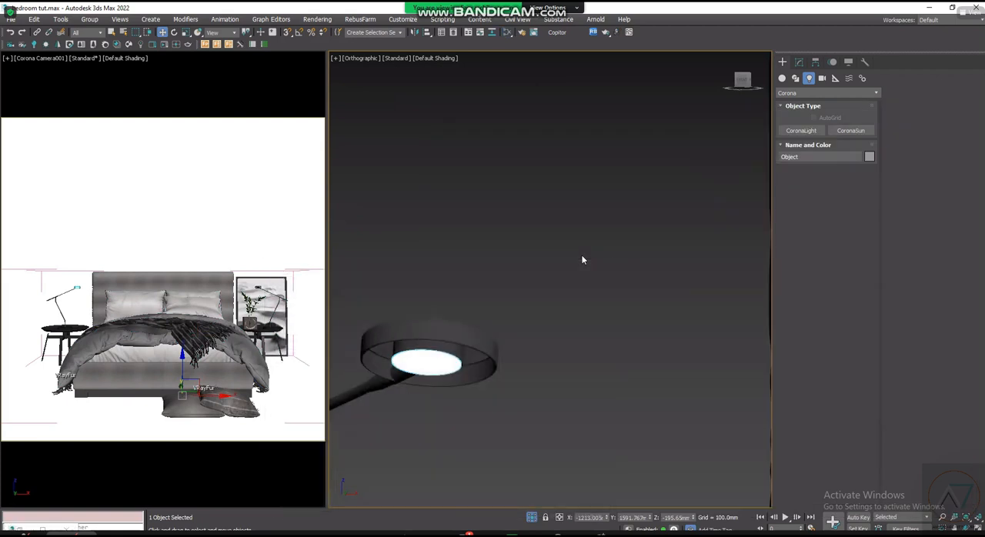
- Look over both bedside lamps and return to the left lamp's bulb disc
scroll(451, 333, "down", 5)
scroll(605, 348, "down", 5)
middle_click_drag(695, 365, 559, 386)
scroll(677, 360, "up", 2)
scroll(709, 363, "down", 4)
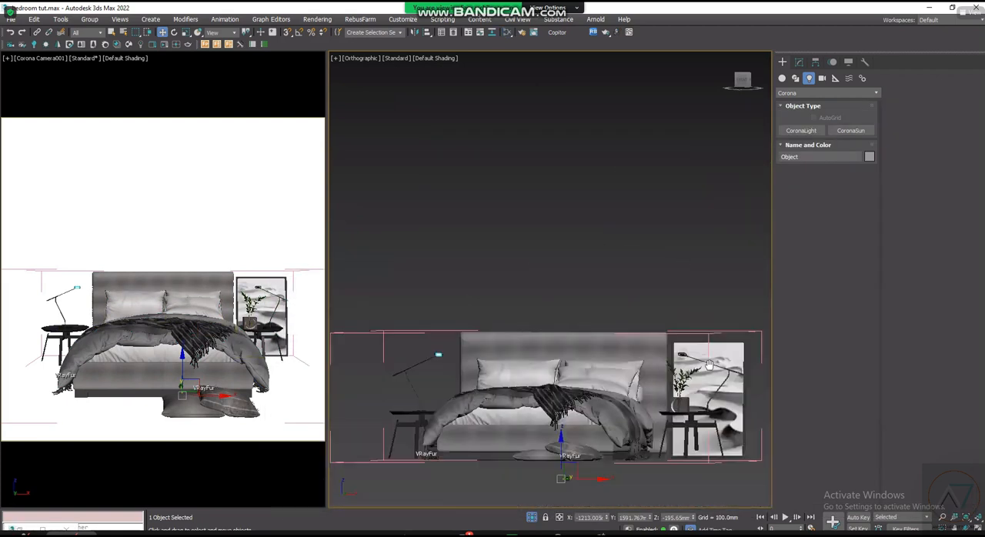
scroll(528, 345, "up", 5)
scroll(520, 322, "up", 5)
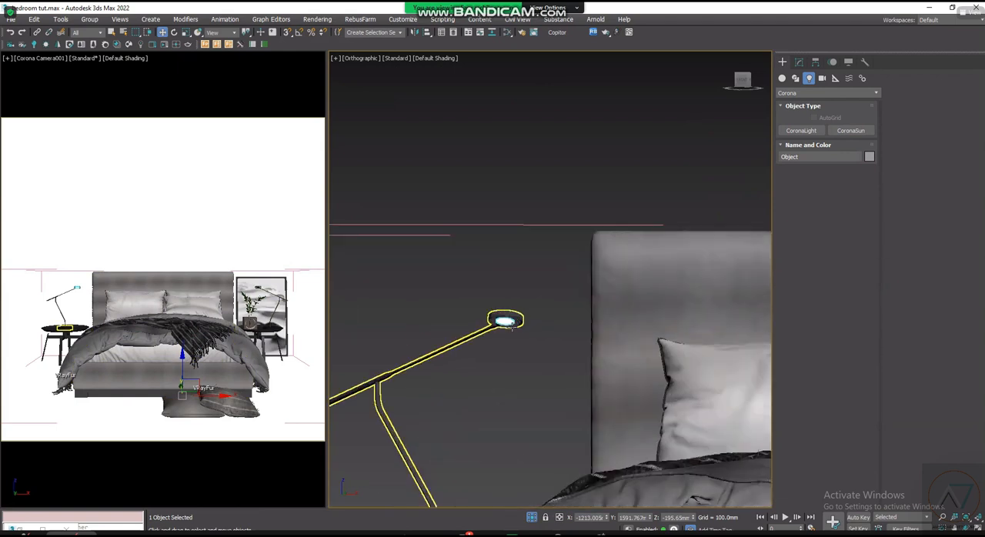
scroll(520, 331, "down", 3)
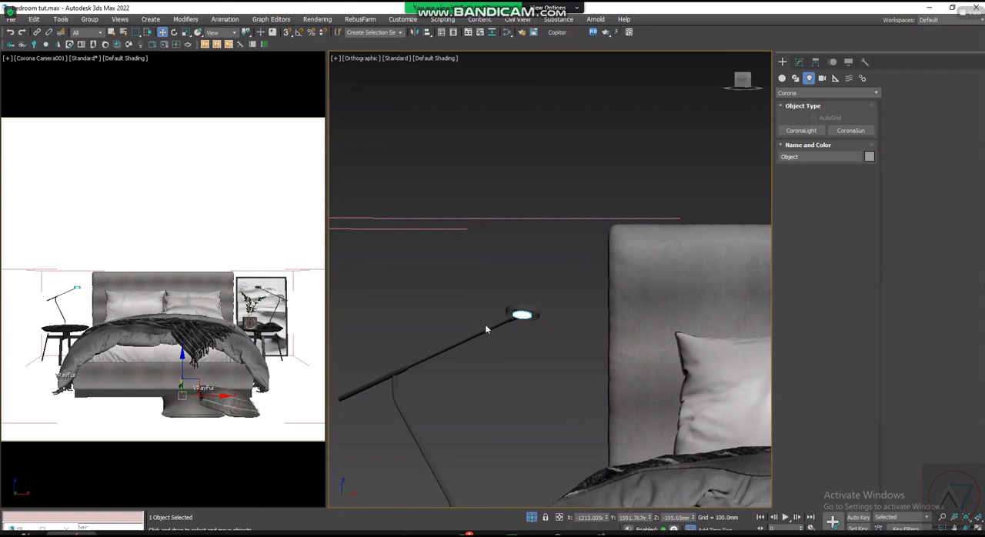
- Try to group the left bedside lamp with its detached bulb disc
scroll(492, 327, "up", 5)
left_click(539, 302)
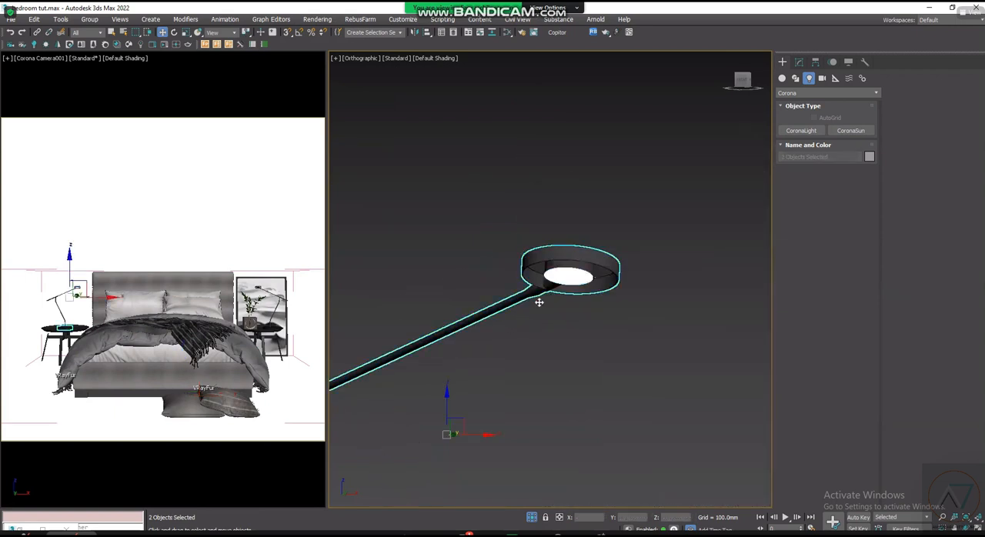
scroll(539, 303, "down", 6)
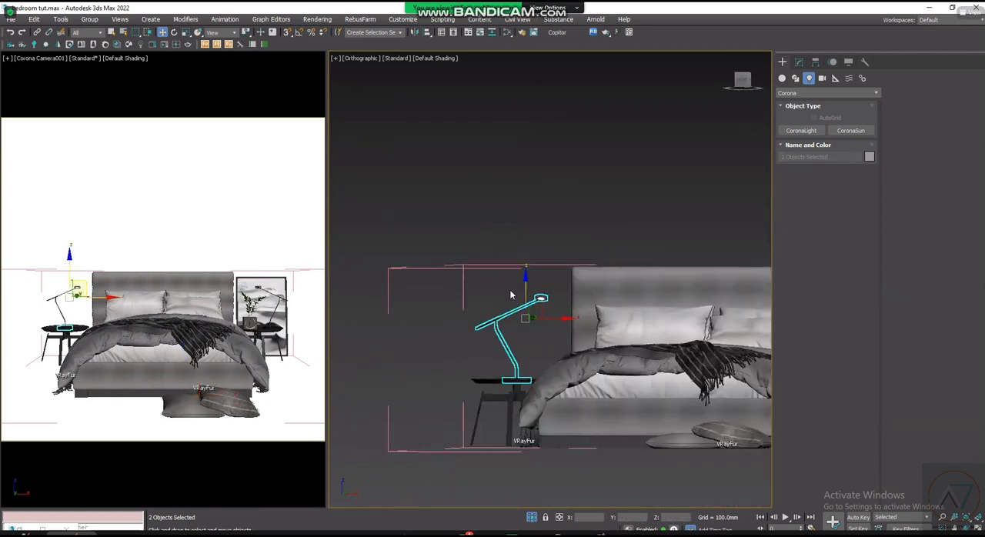
left_click(90, 19)
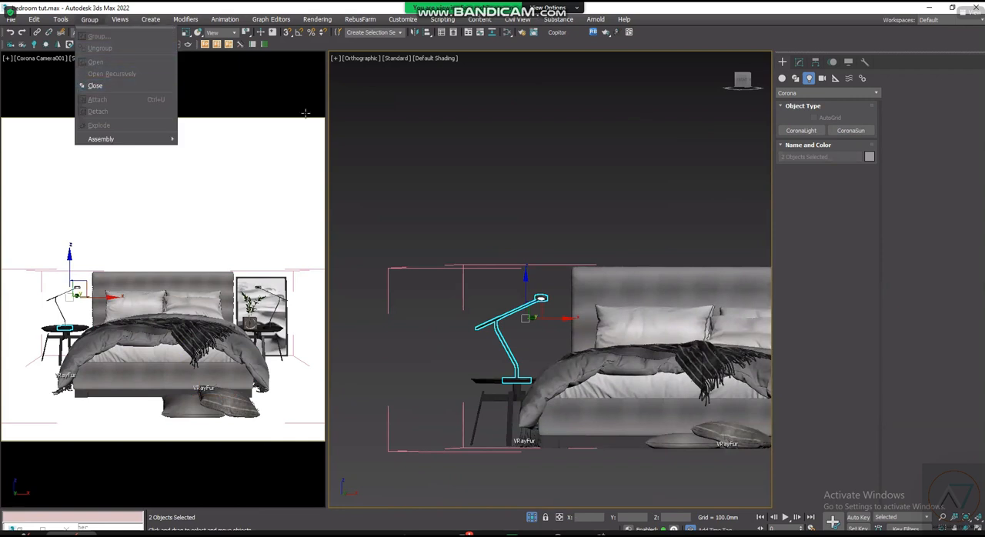
left_click(551, 242)
left_click(553, 284)
scroll(544, 300, "up", 4)
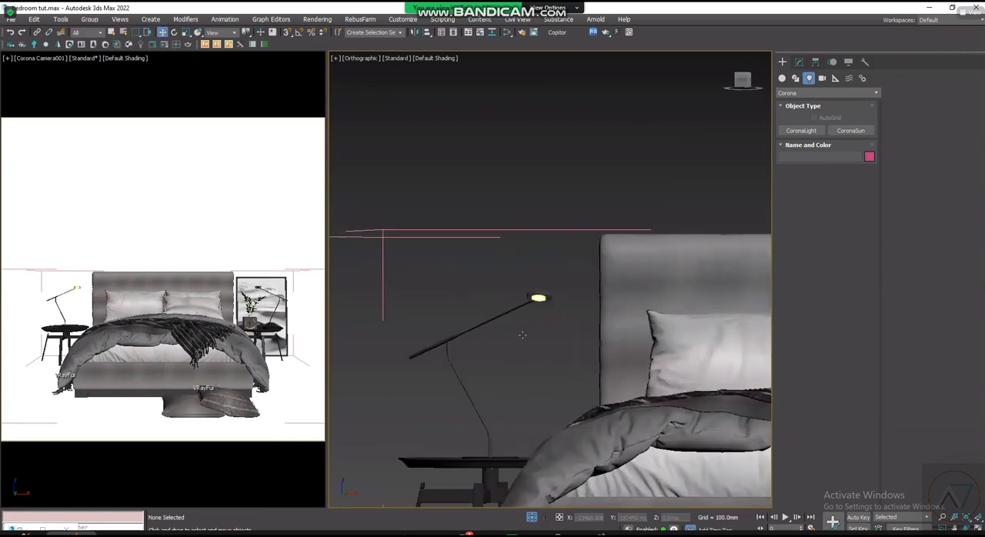
left_click_drag(521, 334, 552, 282)
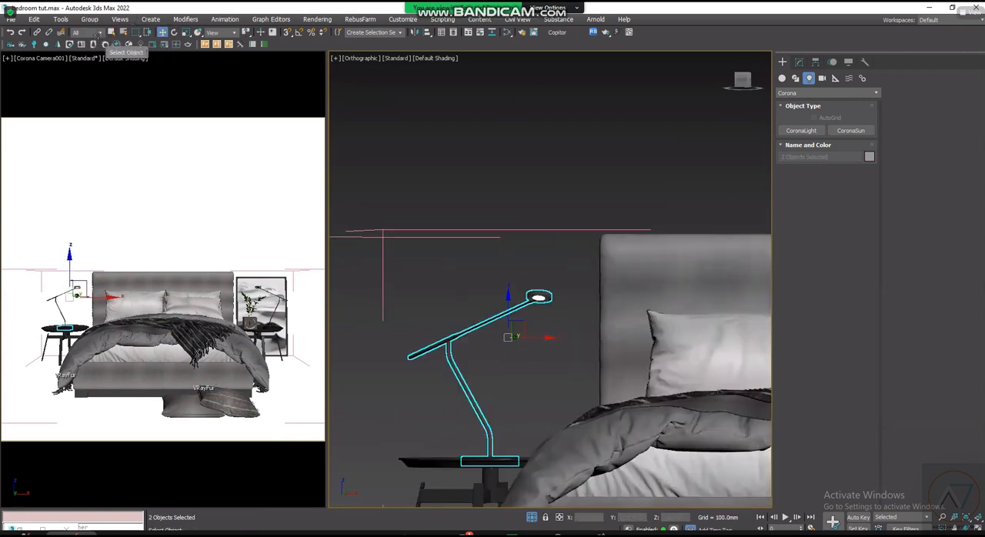
left_click(89, 19)
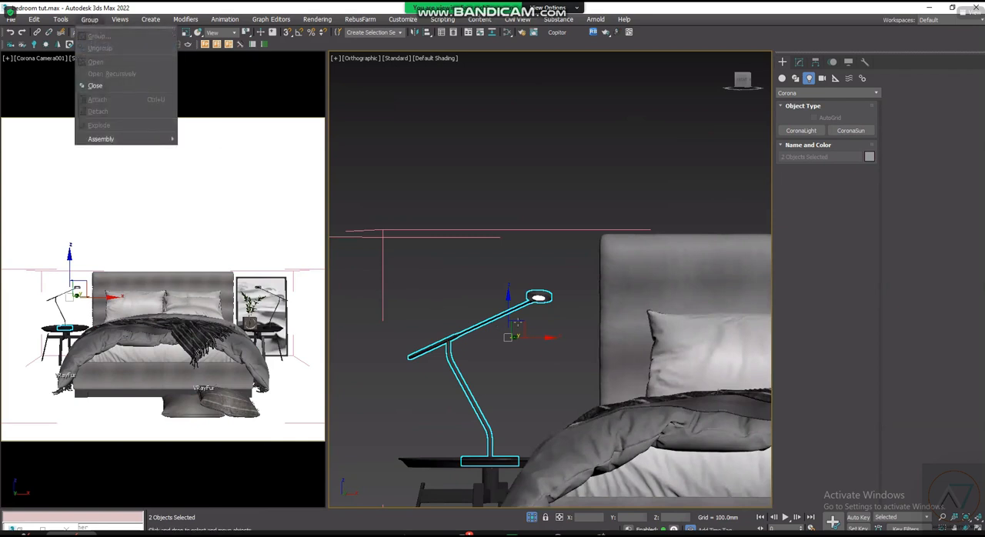
scroll(517, 322, "up", 6)
left_click(590, 239)
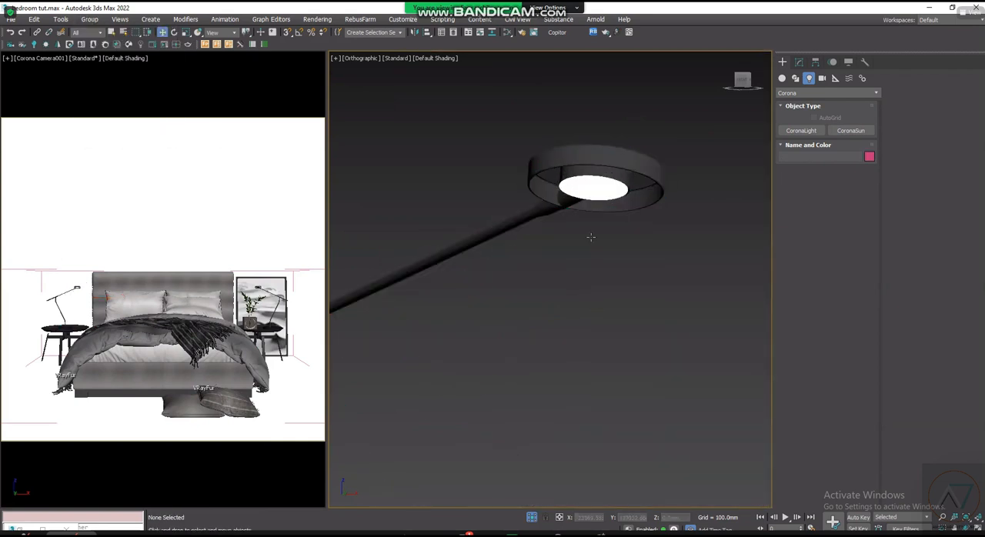
- Select the left lamp together with its bulb disc and close the open BED group
left_click(589, 185)
scroll(590, 184, "down", 4)
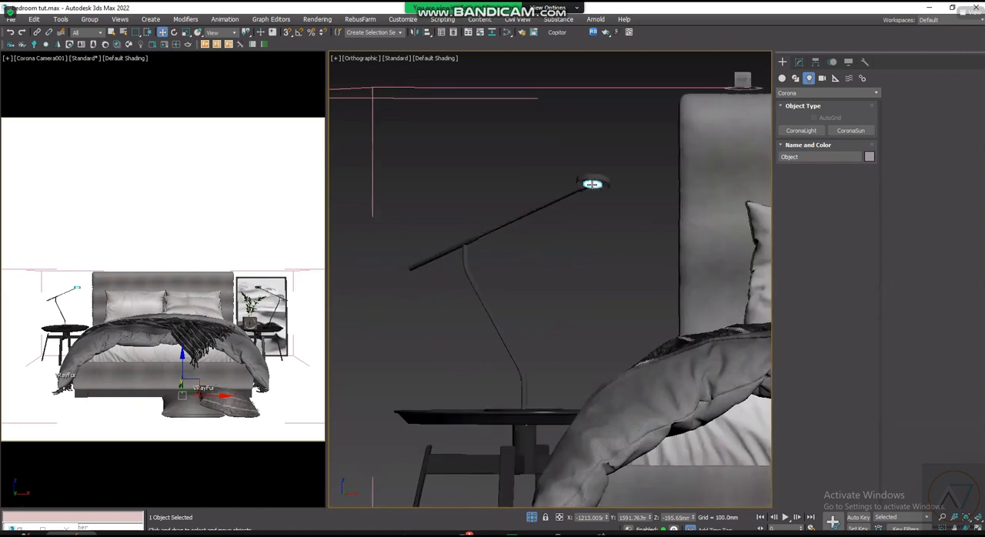
left_click_drag(551, 226, 625, 147)
left_click(90, 19)
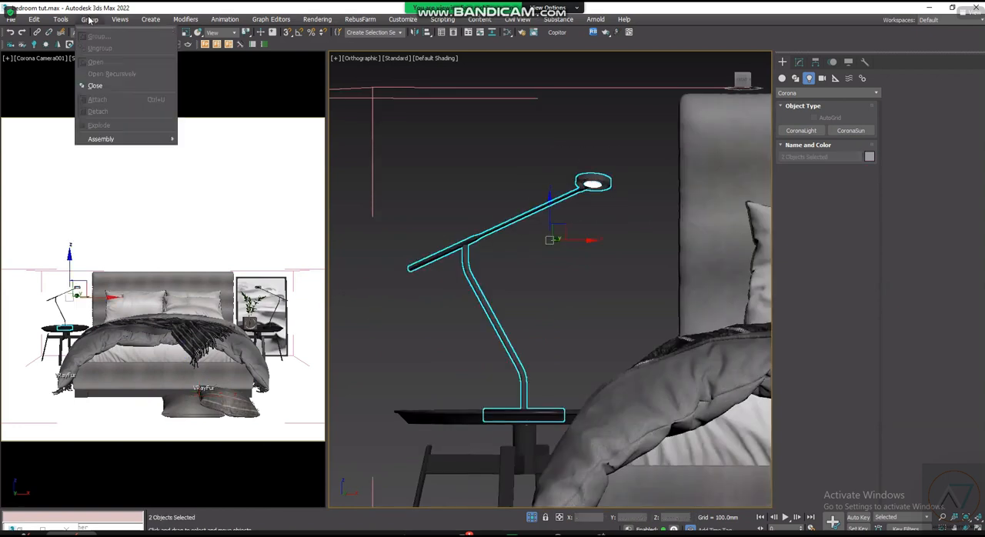
left_click(123, 86)
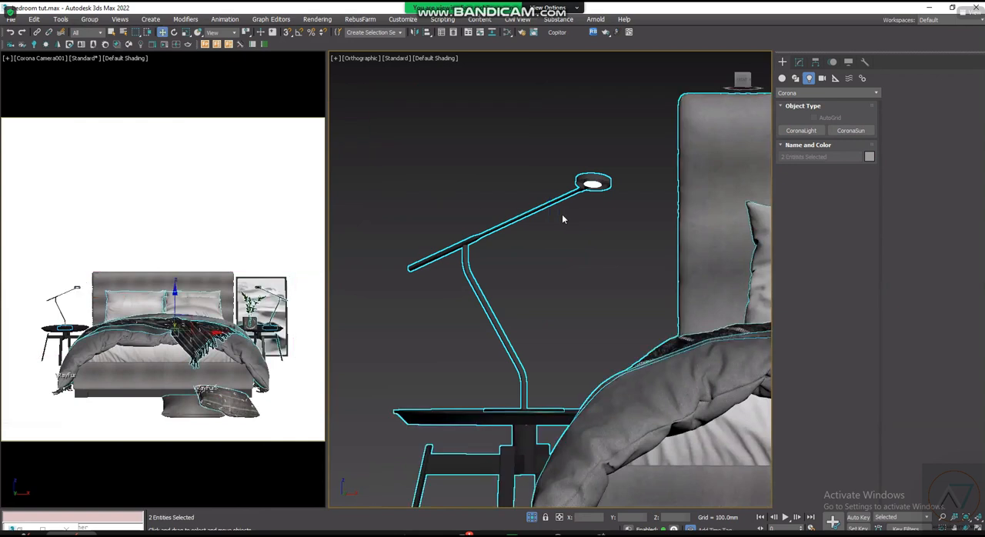
- Select the closed BED group and open it again for editing
scroll(449, 290, "up", 2)
middle_click_drag(506, 258, 430, 303)
scroll(430, 303, "down", 2)
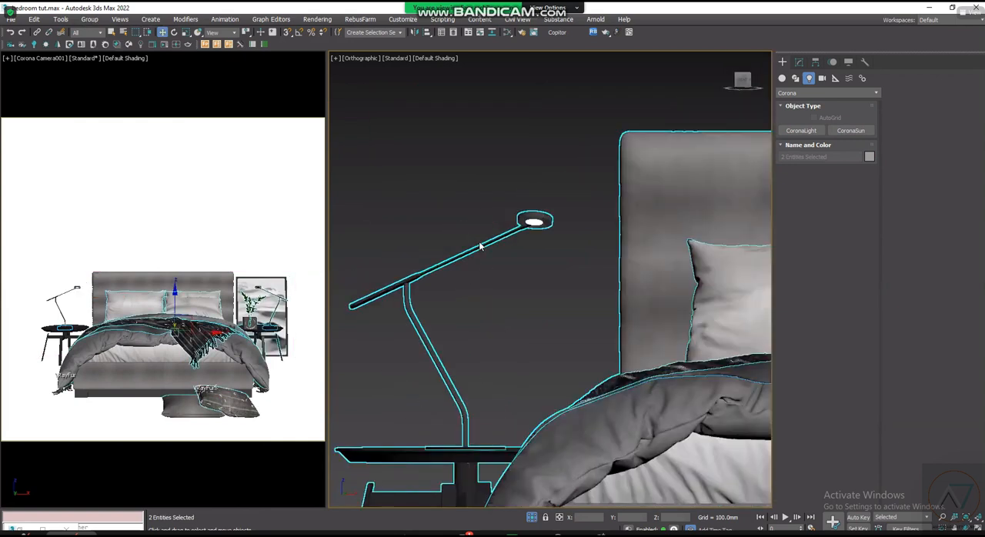
left_click(480, 244)
left_click(91, 23)
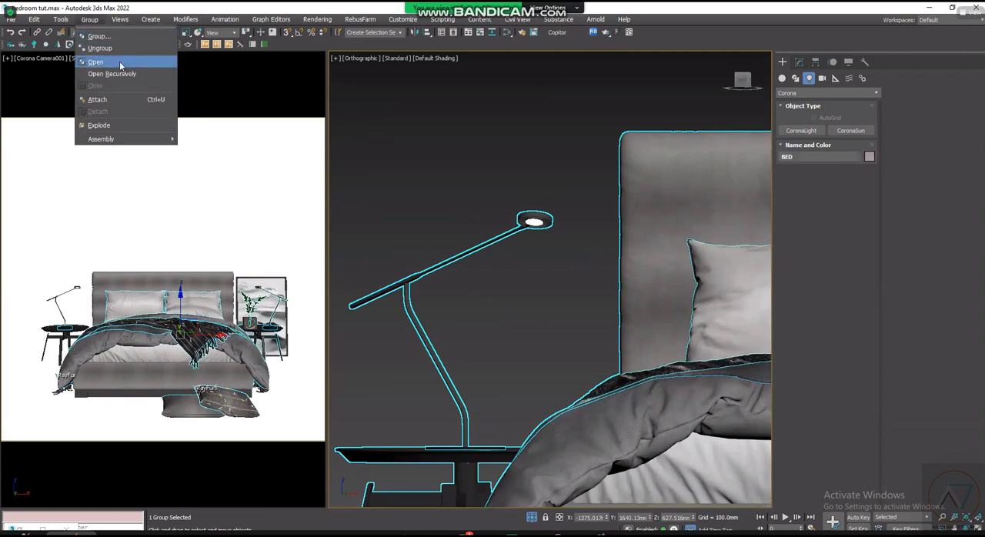
left_click(132, 65)
- Select the left bedside lamp and its detached bulb disc together inside the BED group
left_click(536, 221)
left_click(552, 242)
left_click(508, 241)
scroll(508, 241, "down", 5)
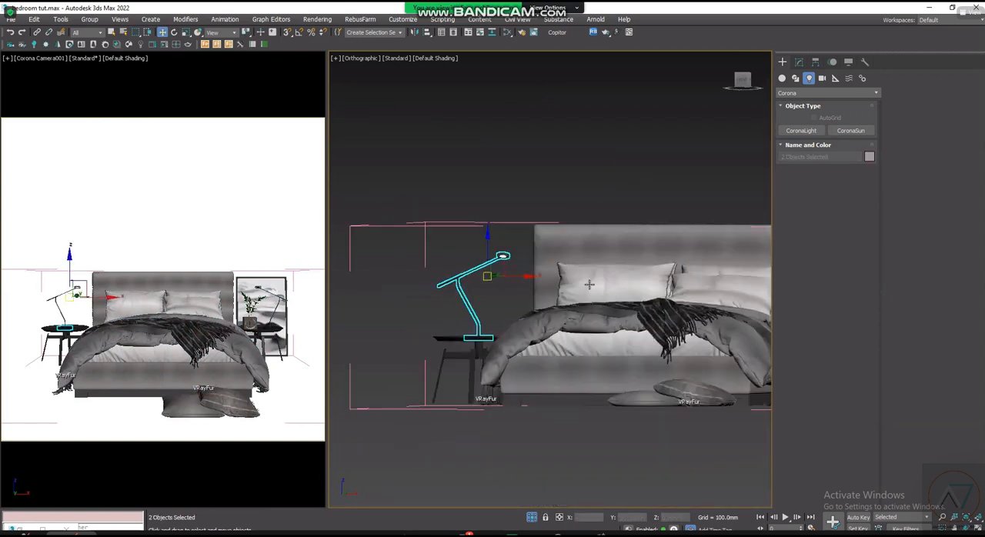
left_click(90, 19)
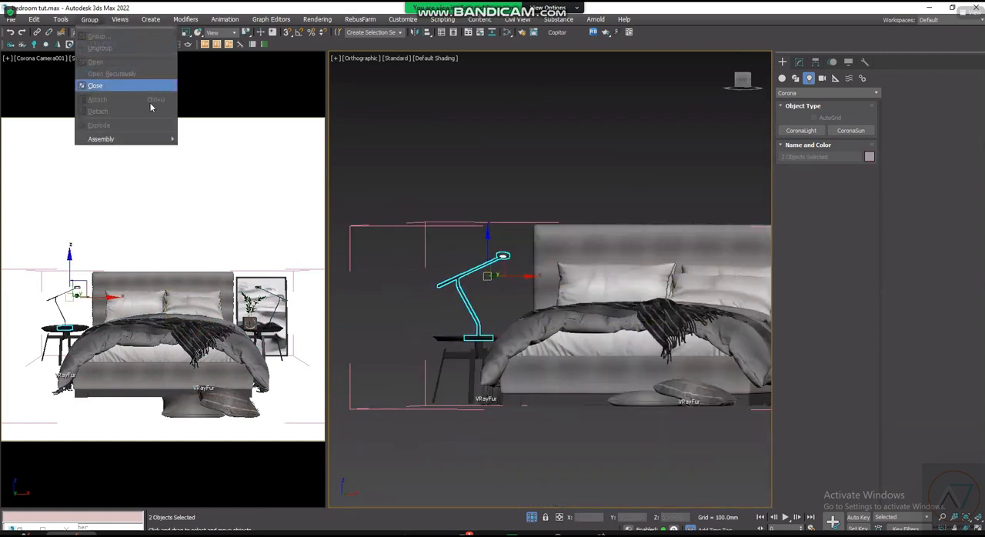
mouse_move(162, 142)
left_click(374, 173)
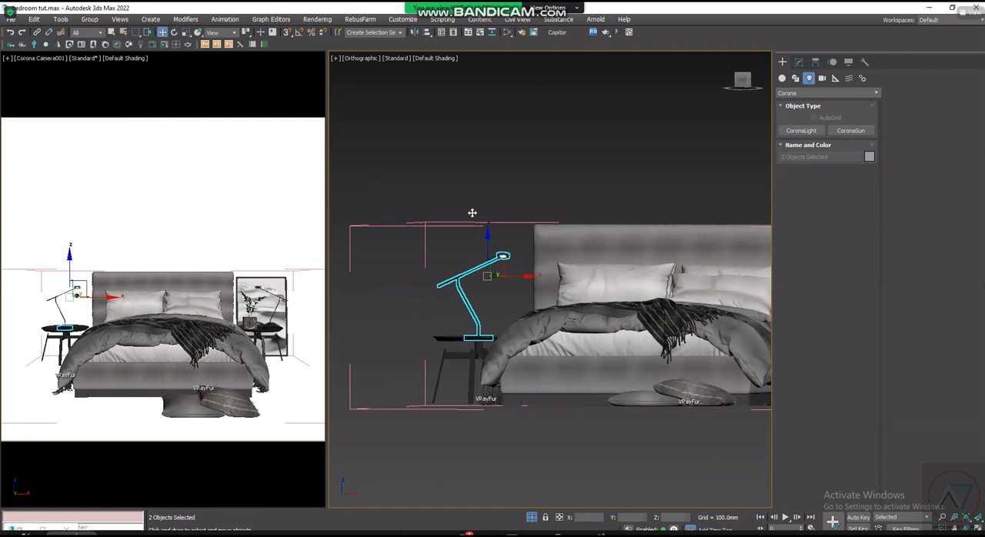
- Select the right bedside lamp, in front of the framed desert picture, inside the open BED group
scroll(433, 330, "down", 4)
scroll(668, 320, "up", 2)
scroll(664, 322, "up", 2)
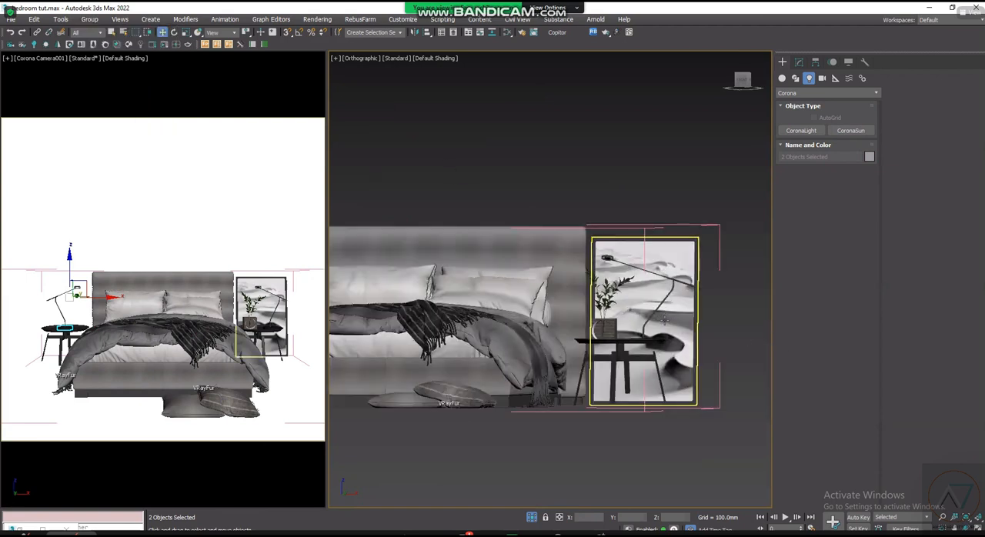
key("t")
left_click(641, 331)
scroll(640, 332, "up", 5)
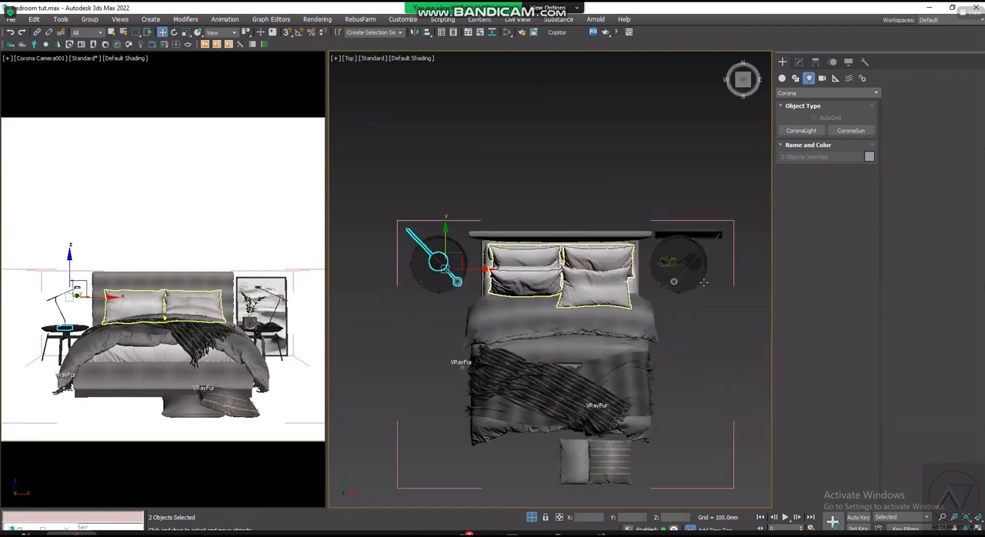
scroll(638, 335, "down", 3)
left_click(639, 335)
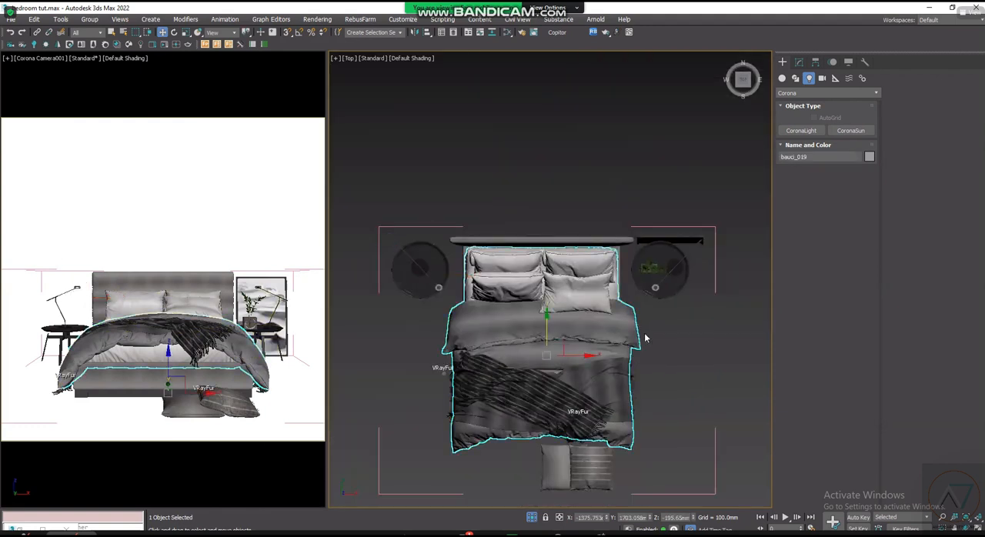
scroll(644, 338, "up", 3)
scroll(644, 338, "down", 5)
middle_click_drag(644, 338, 646, 260, "alt")
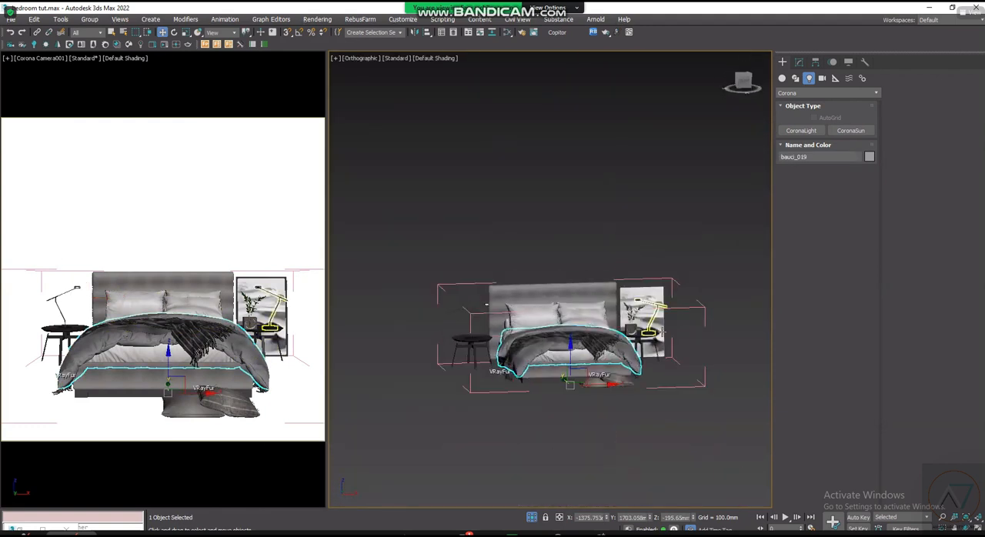
scroll(635, 300, "up", 4)
middle_click_drag(637, 324, 683, 368, "alt")
middle_click_drag(501, 381, 551, 387)
middle_click_drag(724, 347, 471, 382)
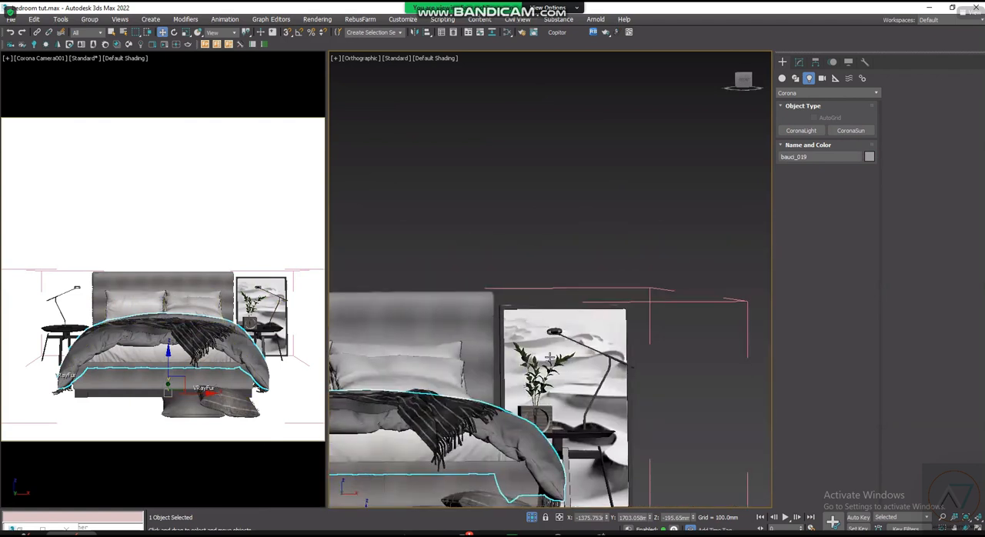
scroll(563, 381, "up", 3)
scroll(562, 261, "up", 3)
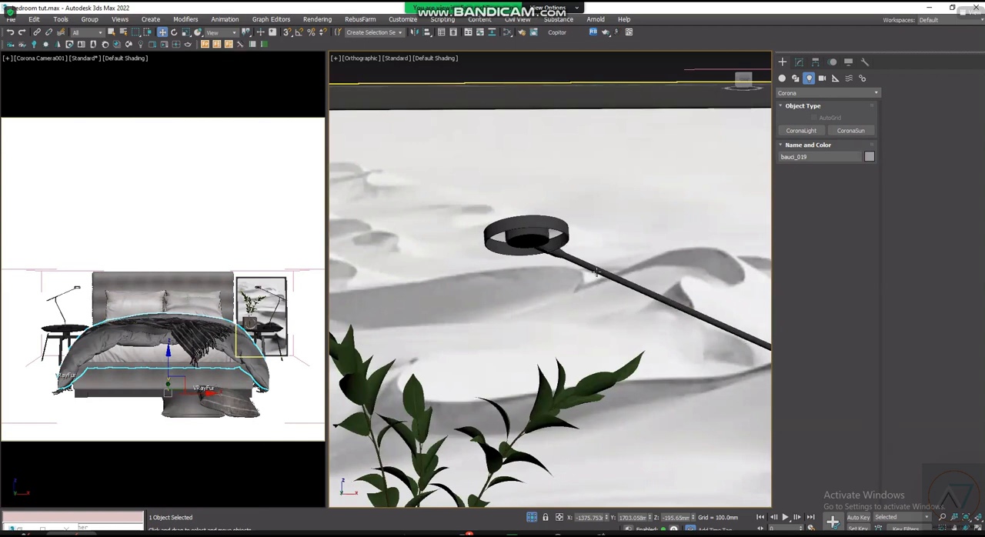
scroll(596, 272, "up", 5)
left_click(544, 240)
scroll(542, 240, "down", 3)
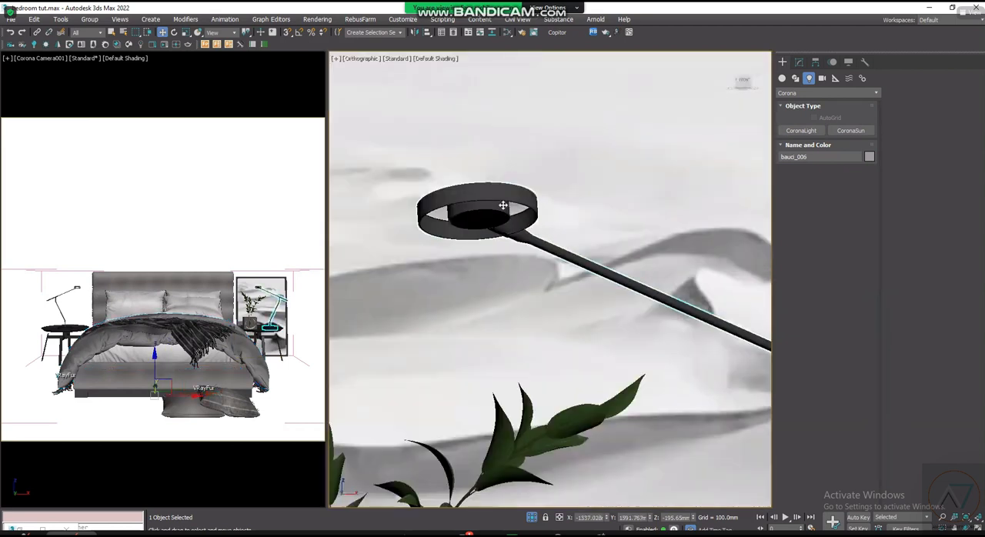
scroll(480, 219, "up", 3)
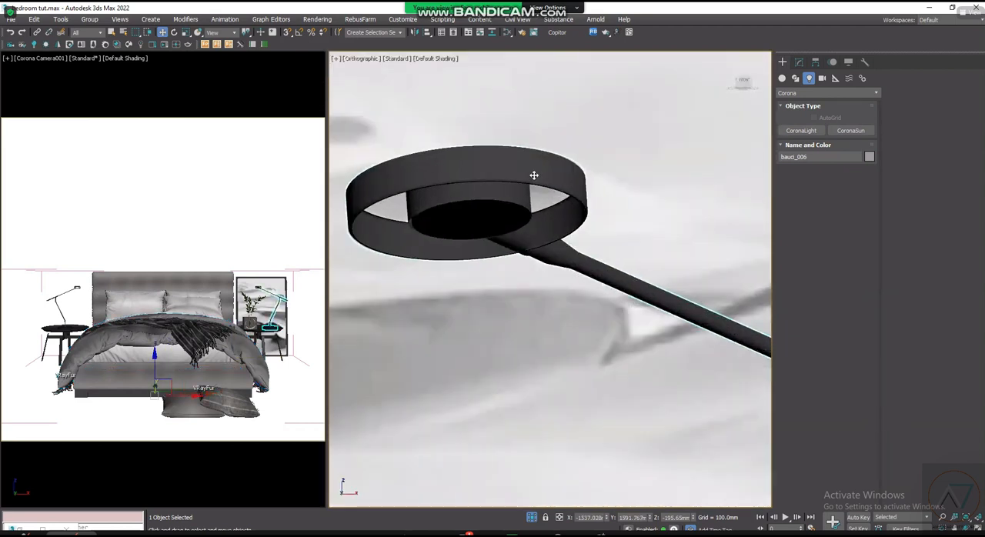
- Select the round bulb polygon on the underside of the right lamp's head for Edit Poly polygon editing
left_click(803, 68)
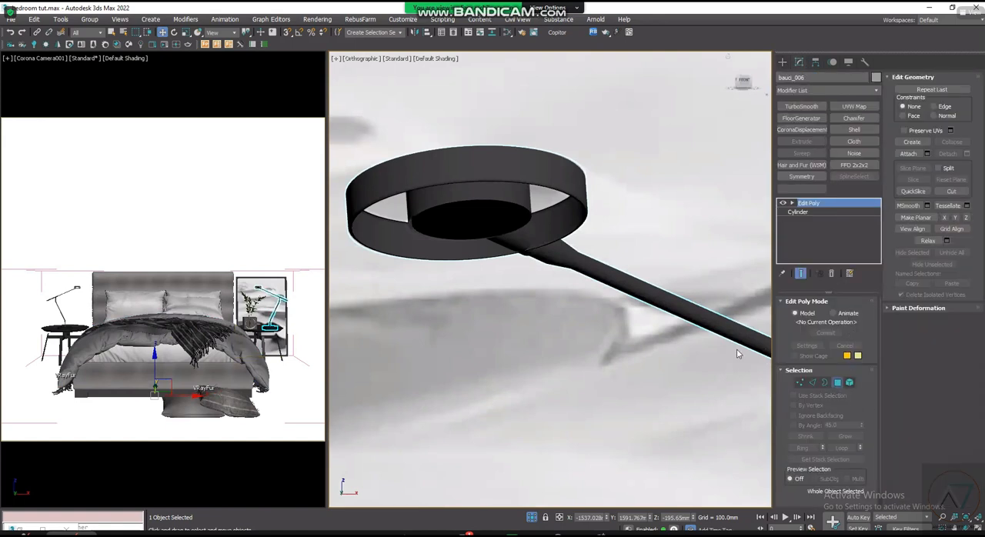
left_click(837, 383)
left_click(481, 222)
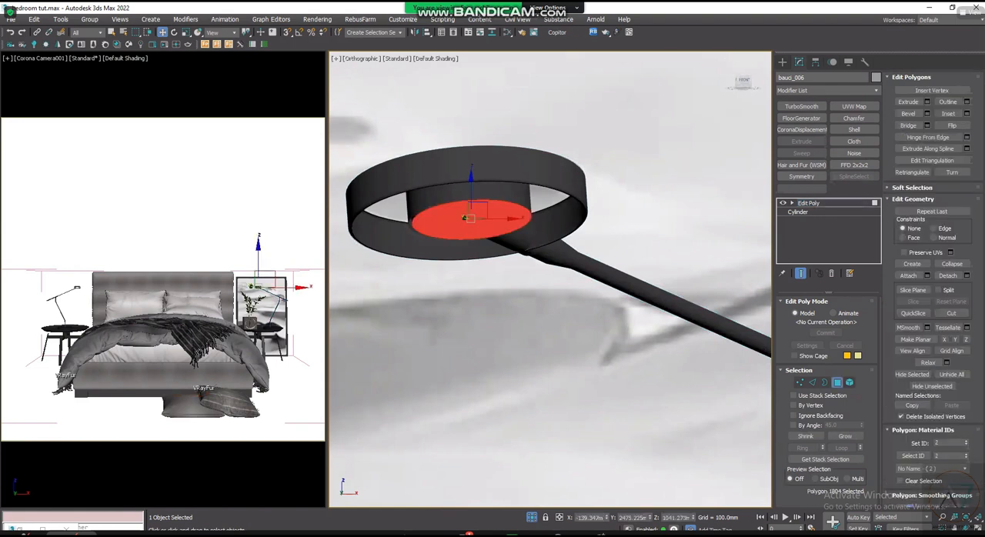
- Try to apply the Corona light material of intensity 50 to the selected bulb polygon without detaching it, and undo the assignment
key("m")
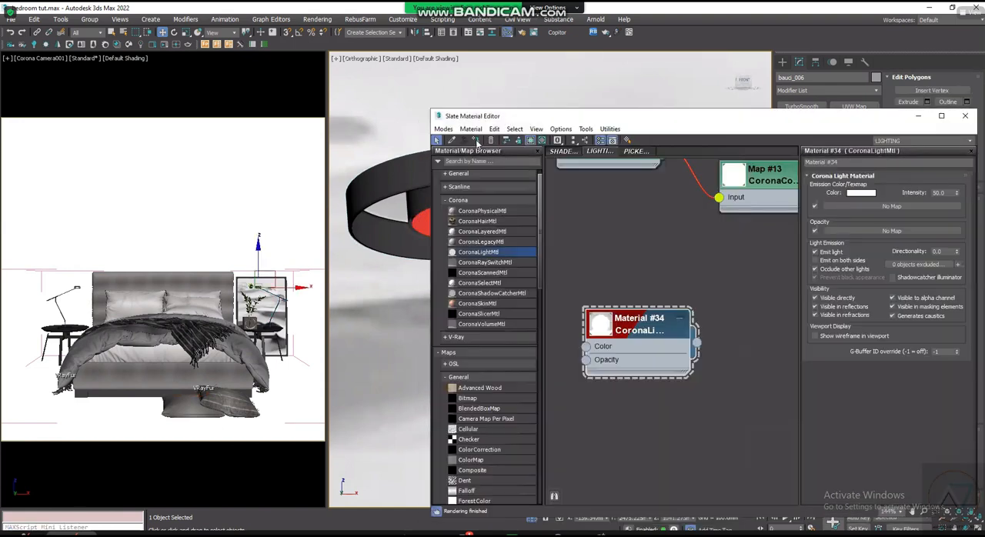
left_click(919, 115)
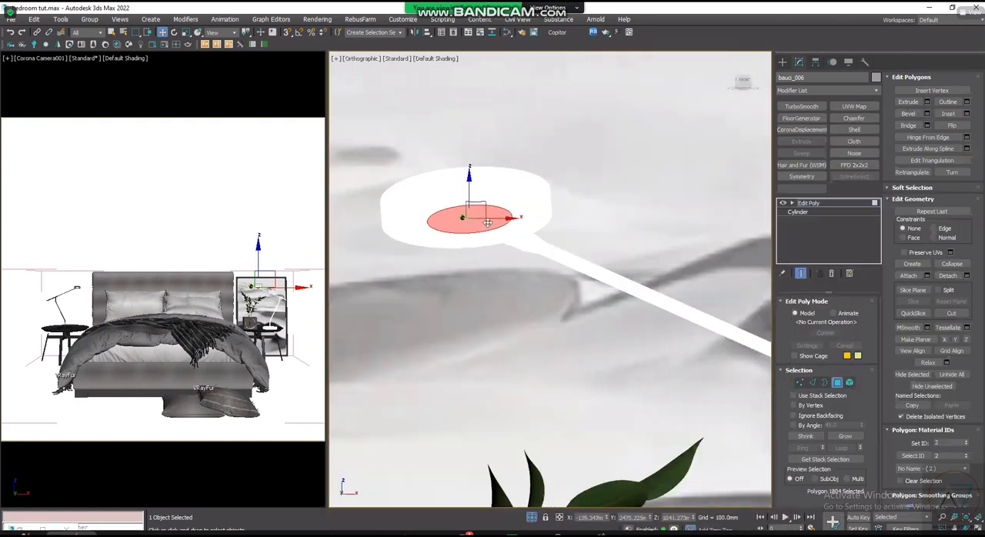
scroll(495, 248, "down", 3)
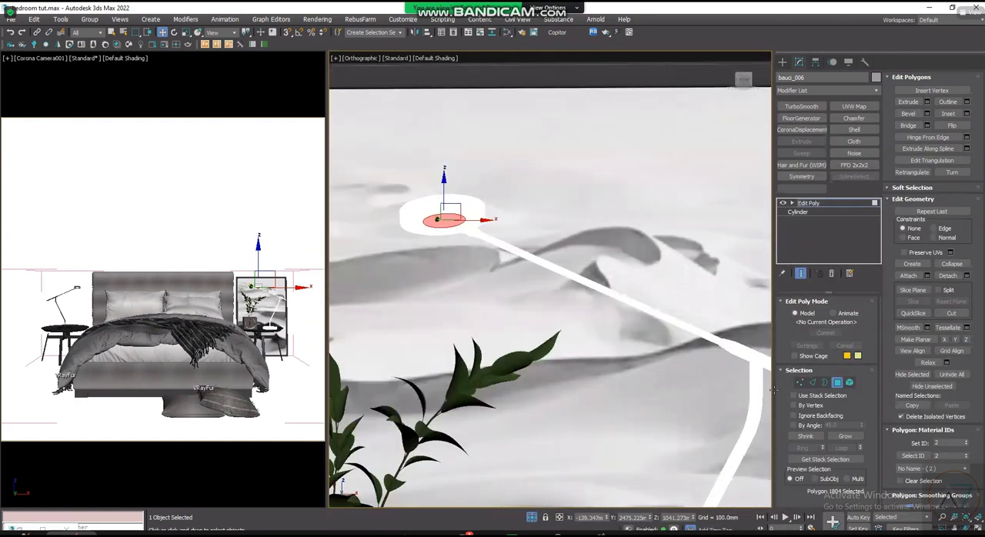
scroll(706, 360, "up", 4)
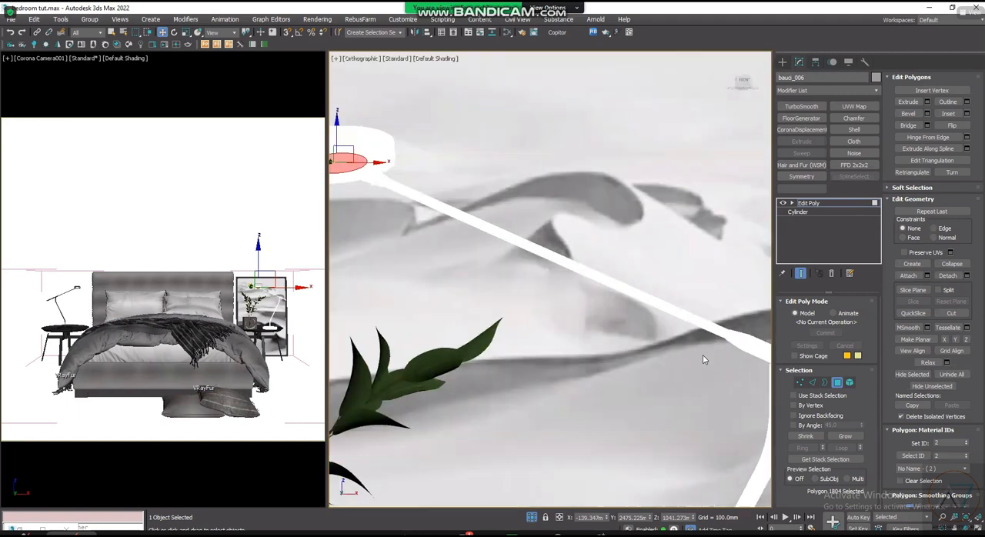
scroll(660, 331, "down", 4)
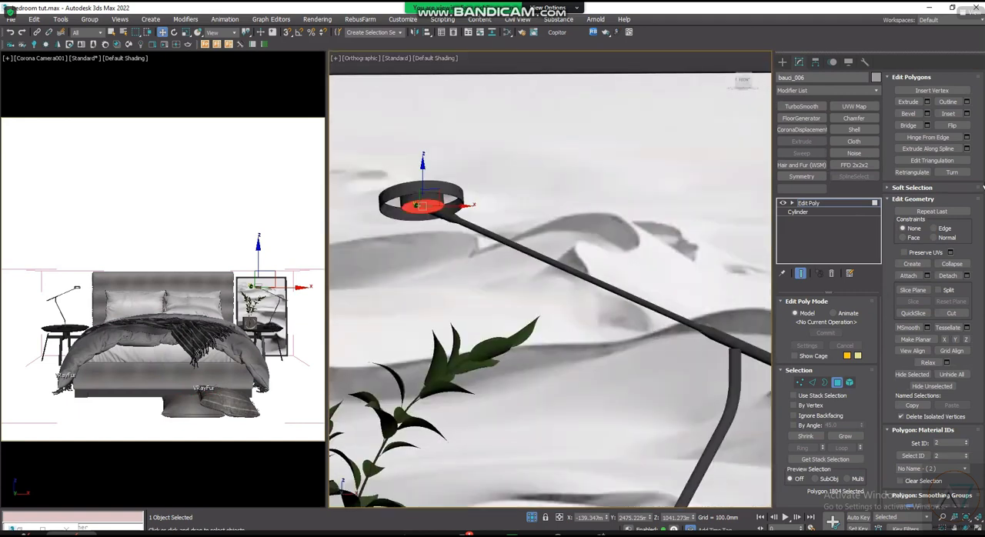
- Detach the right lamp's bulb polygon as a separate object and select the detached disc
left_click(951, 277)
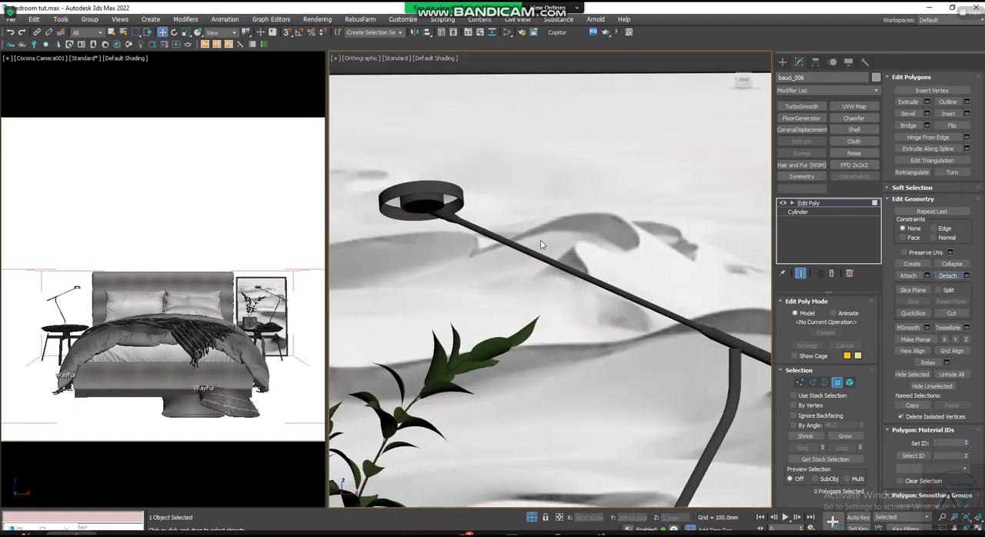
scroll(426, 206, "up", 2)
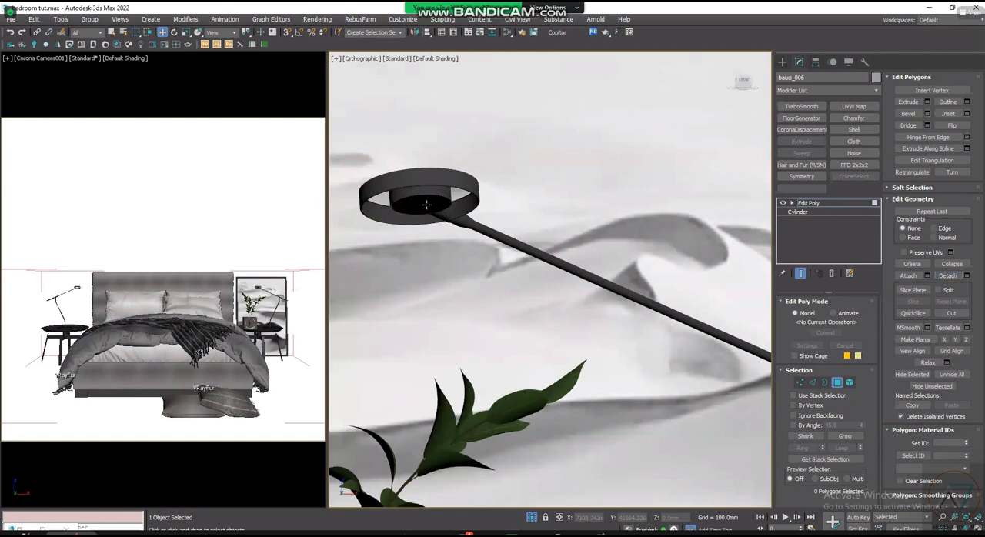
left_click(782, 62)
left_click(423, 203)
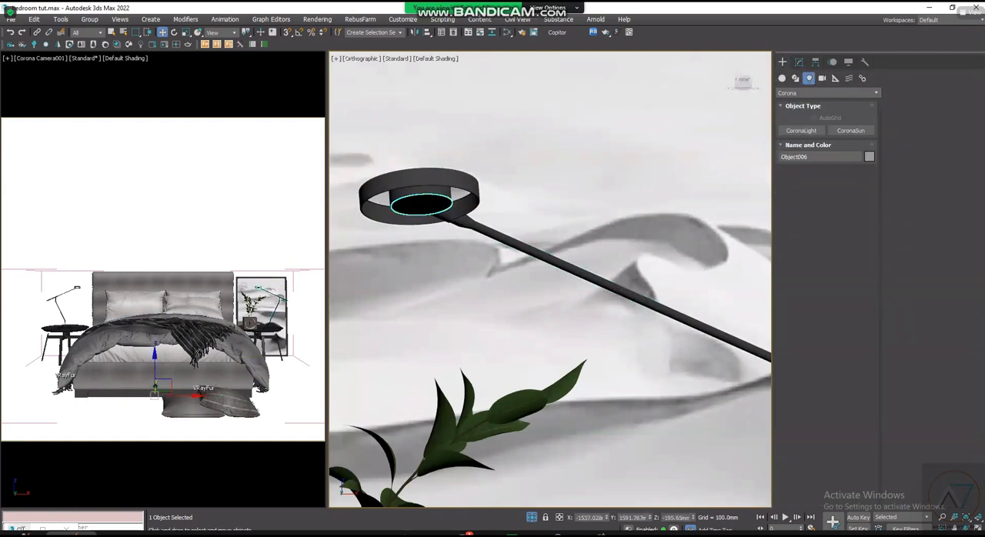
- Assign the Corona light material Material #34, with intensity 50, to the right lamp's detached bulb disc
key("m")
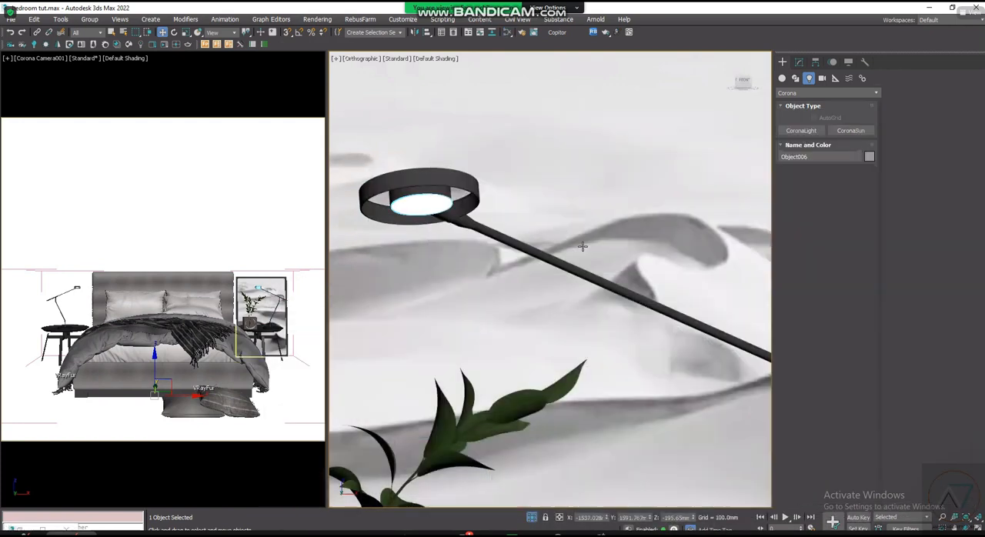
left_click(965, 116)
scroll(615, 167, "down", 8)
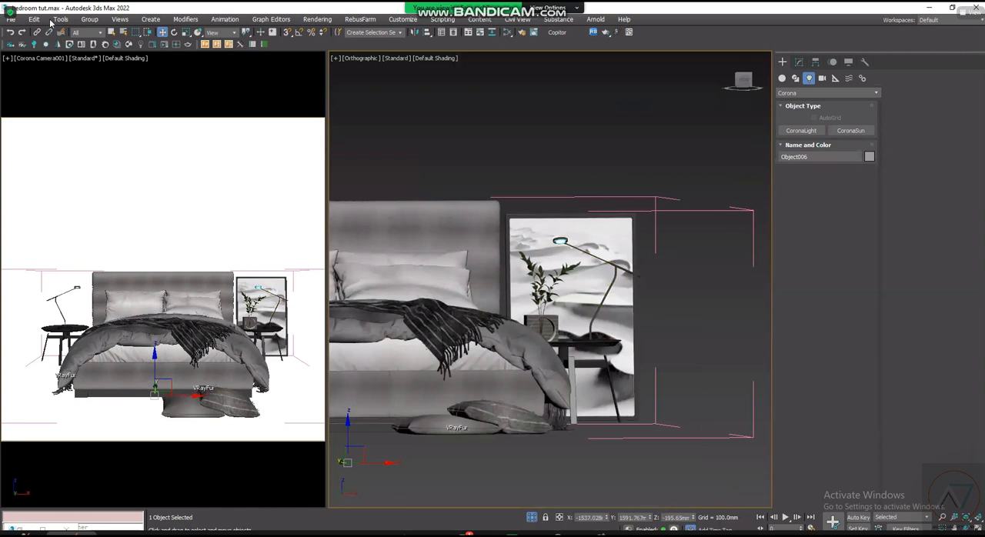
- Examine the bed and both bedside lamps with the available group commands for the selected bulb disc
left_click(91, 20)
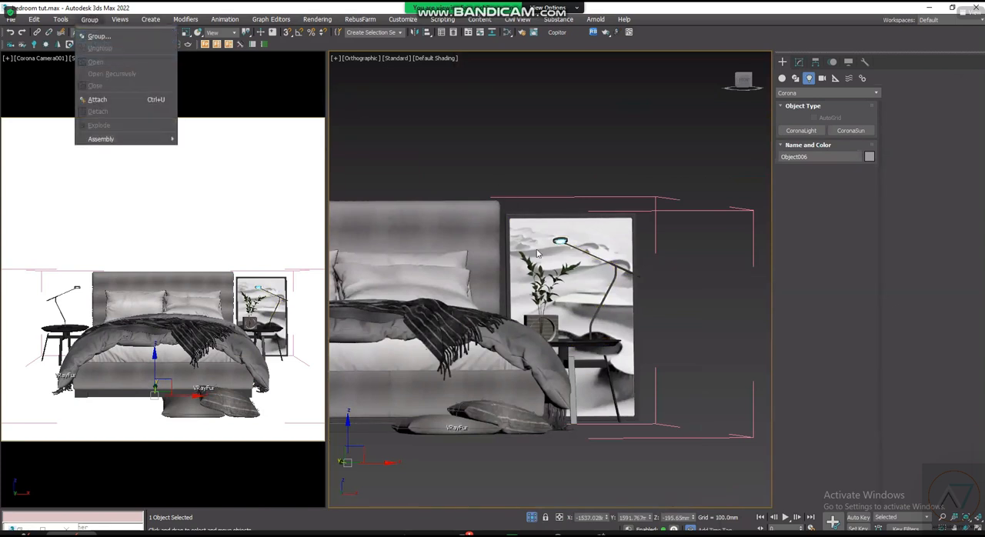
scroll(668, 262, "up", 2)
scroll(654, 269, "down", 4)
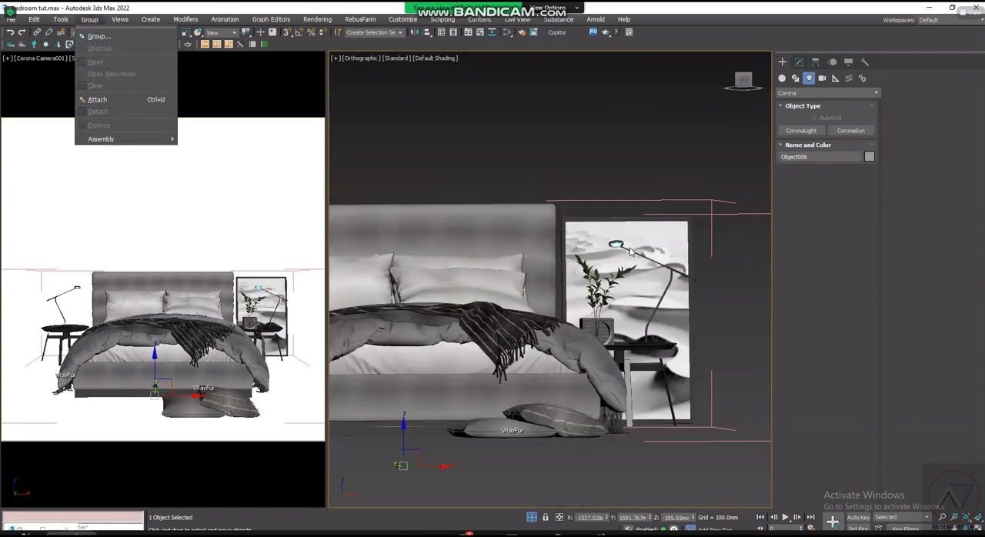
scroll(639, 282, "down", 2)
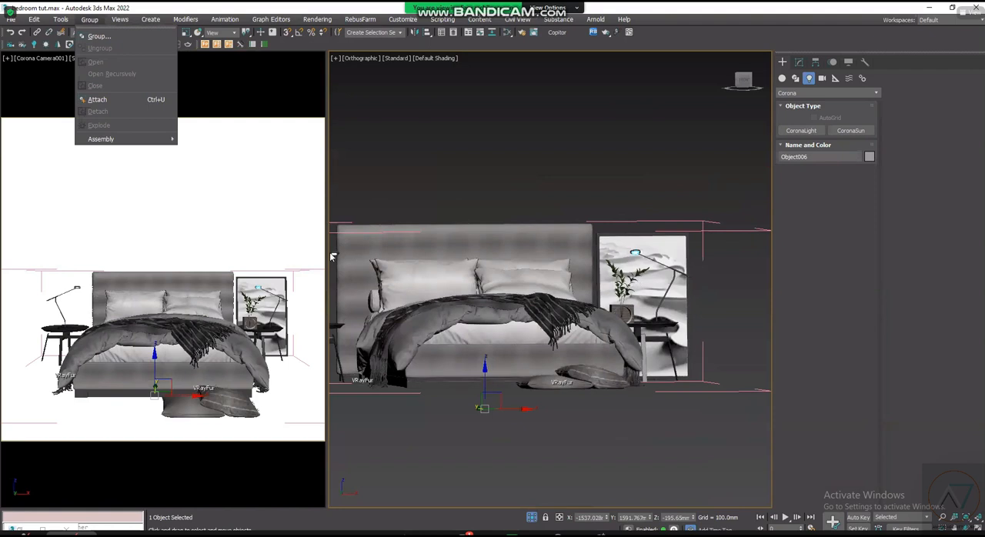
scroll(623, 277, "up", 2)
scroll(593, 262, "down", 3)
scroll(597, 262, "up", 2)
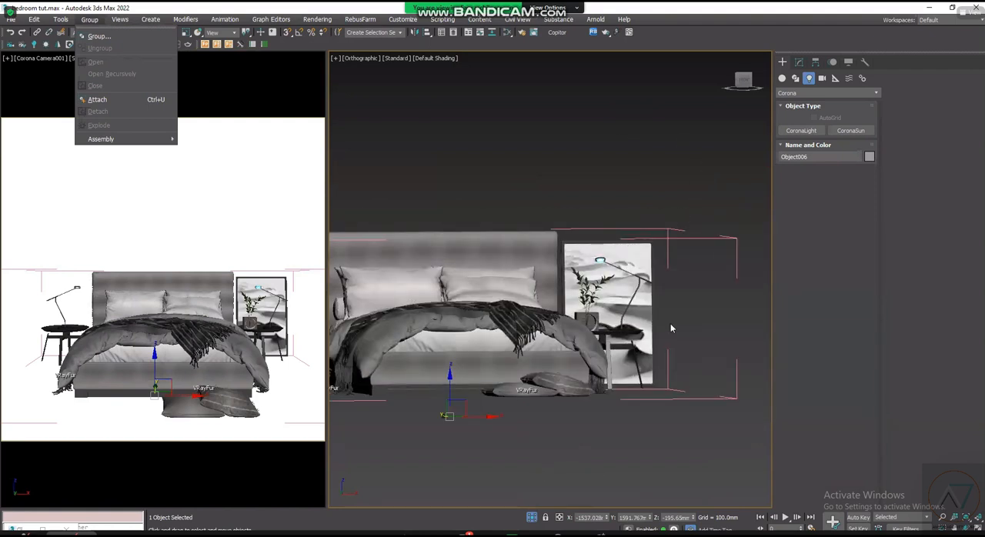
scroll(670, 328, "down", 2)
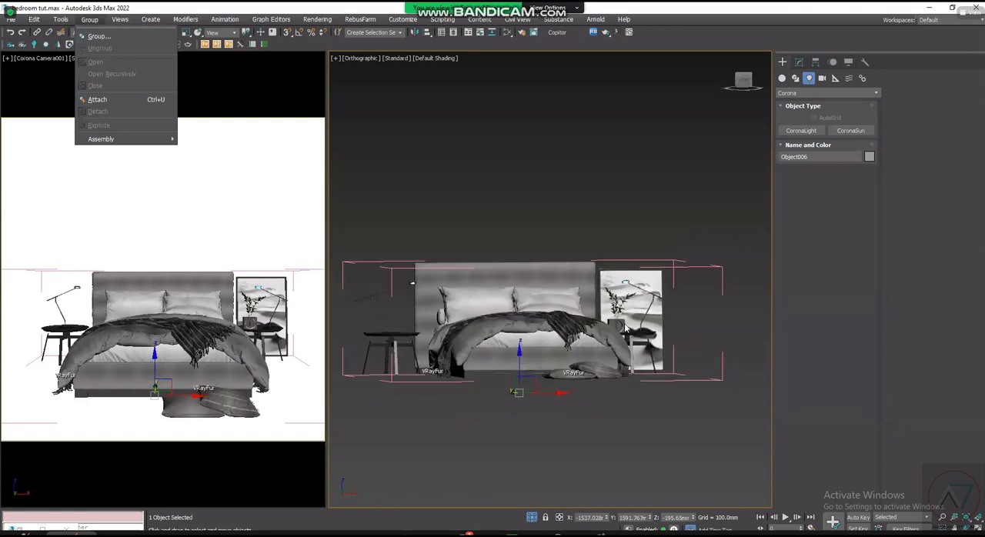
scroll(413, 310, "up", 3)
scroll(414, 308, "down", 3)
scroll(422, 299, "up", 3)
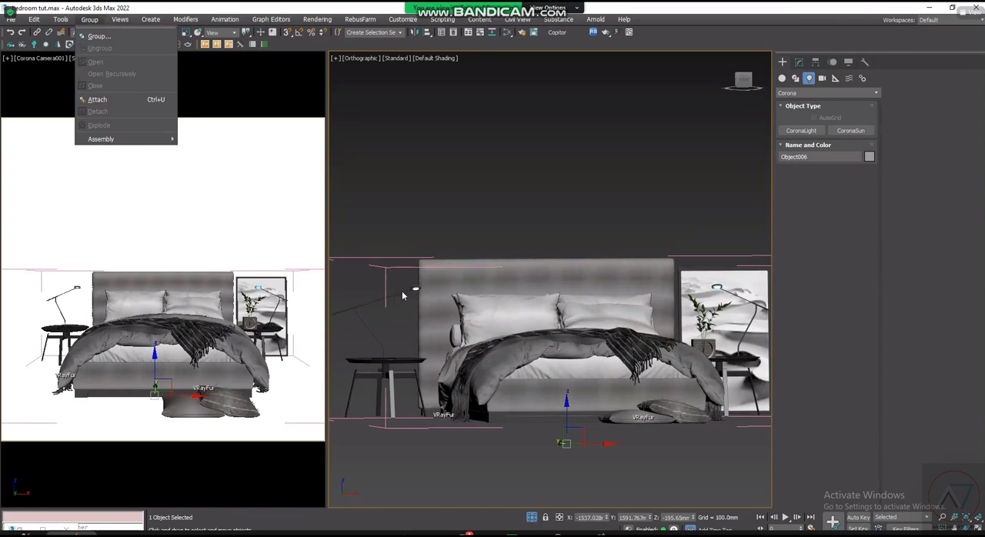
- Group the left bedside lamp with its bulb disc under the name BED SIDE LIGHT
scroll(412, 290, "up", 4)
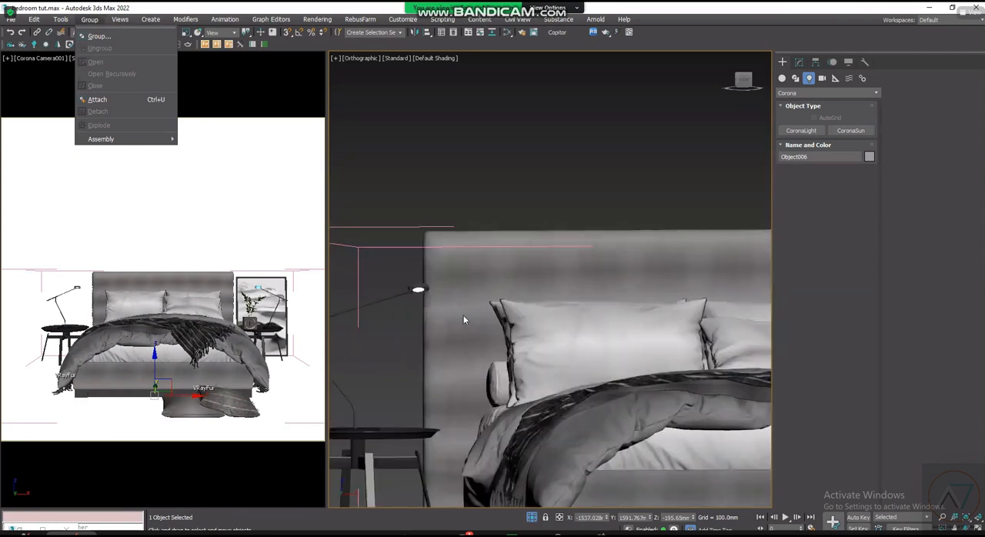
scroll(447, 308, "up", 3)
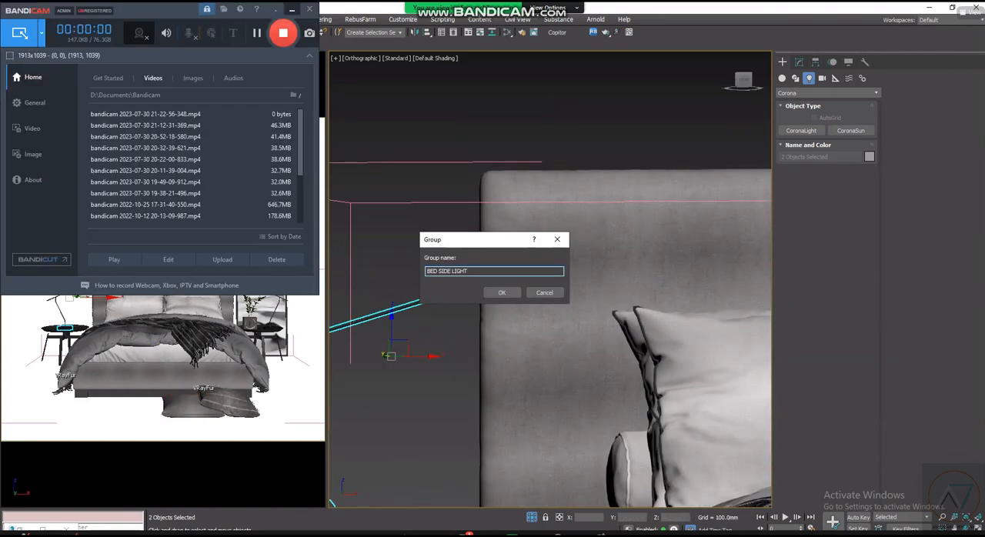
left_click(501, 292)
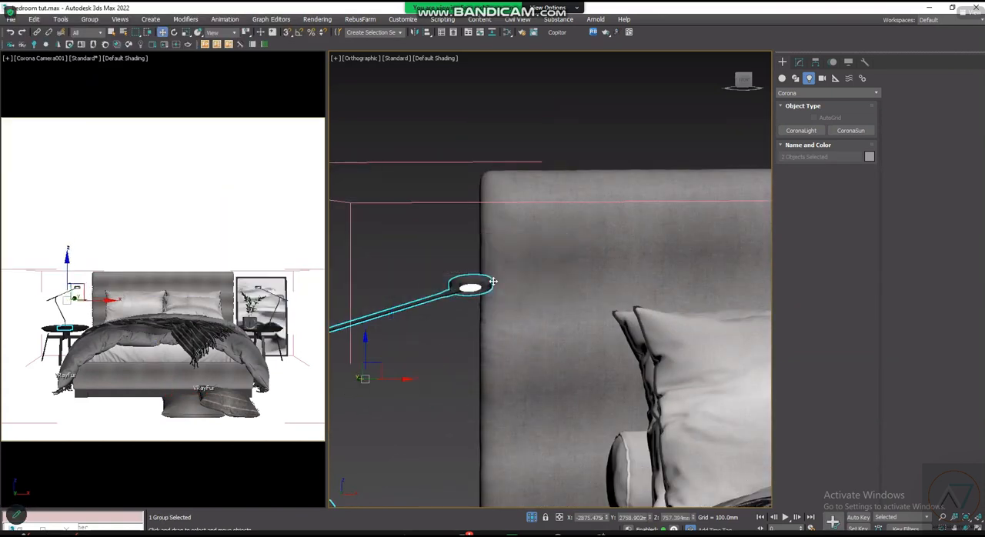
- Clear the selection and select the right bedside lamp's detached bulb disc
scroll(461, 287, "down", 4)
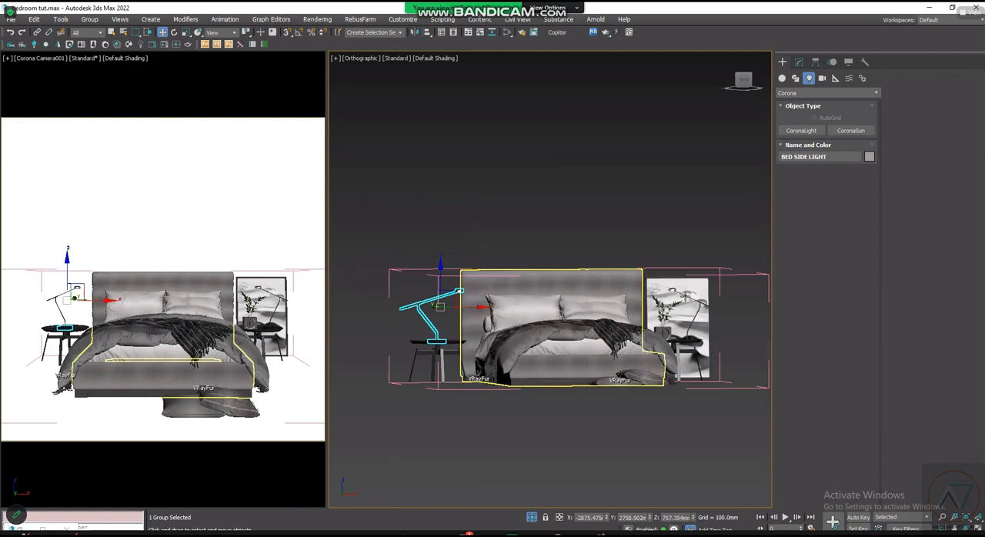
scroll(662, 254, "up", 6)
left_click(640, 156)
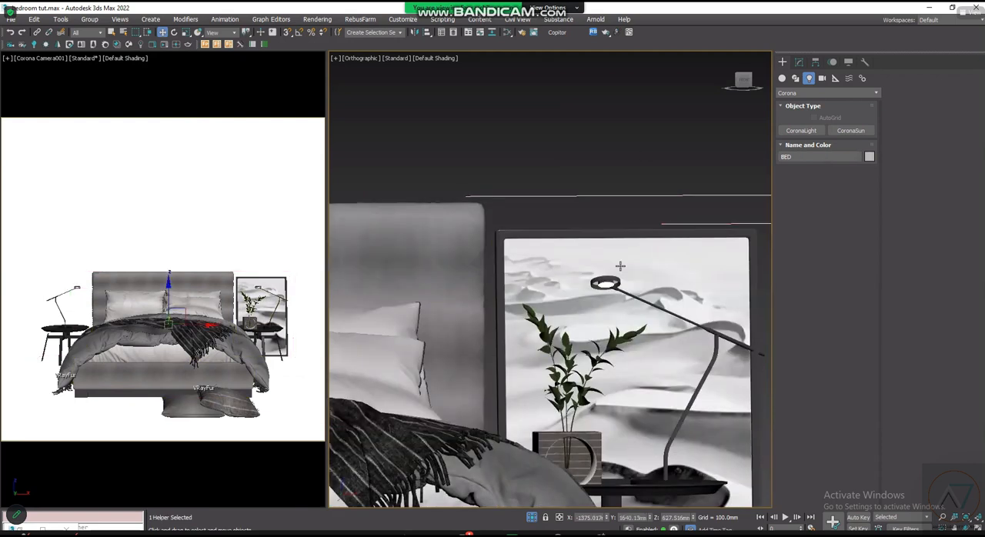
key("ctrl+d")
scroll(620, 268, "up", 3)
left_click_drag(595, 294, 610, 295)
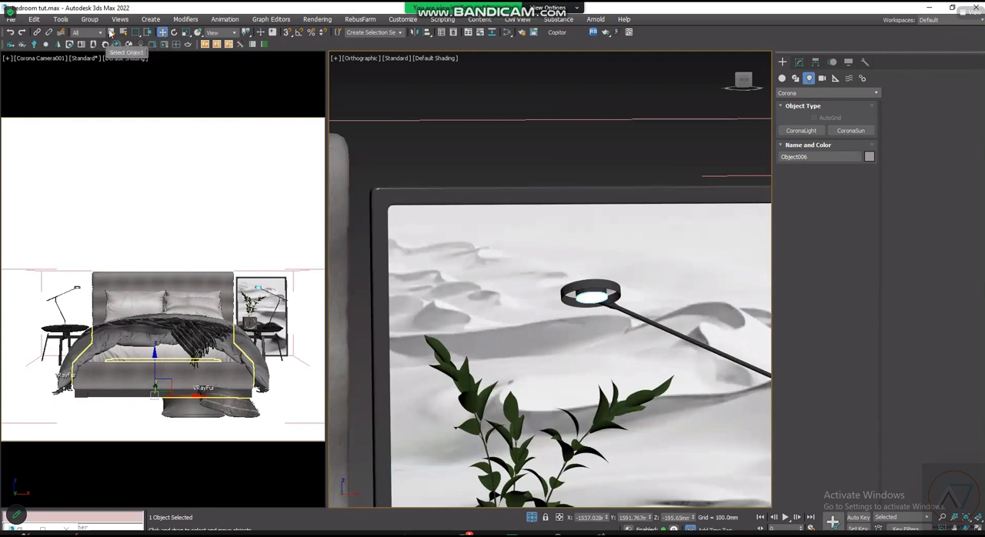
- Attach the right lamp's bulb disc to the BED group and clear the selection
left_click(90, 18)
left_click(100, 99)
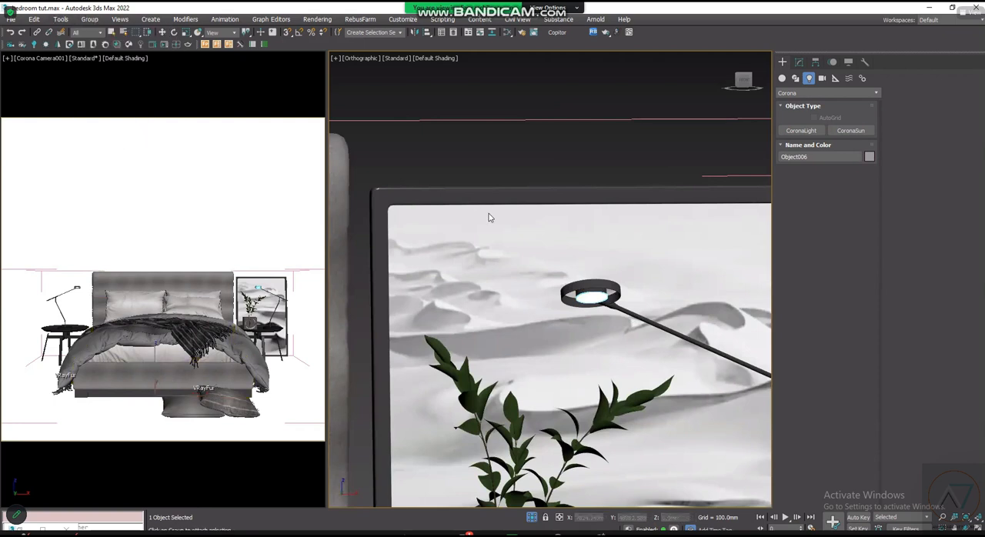
scroll(544, 227, "down", 3)
left_click(444, 207)
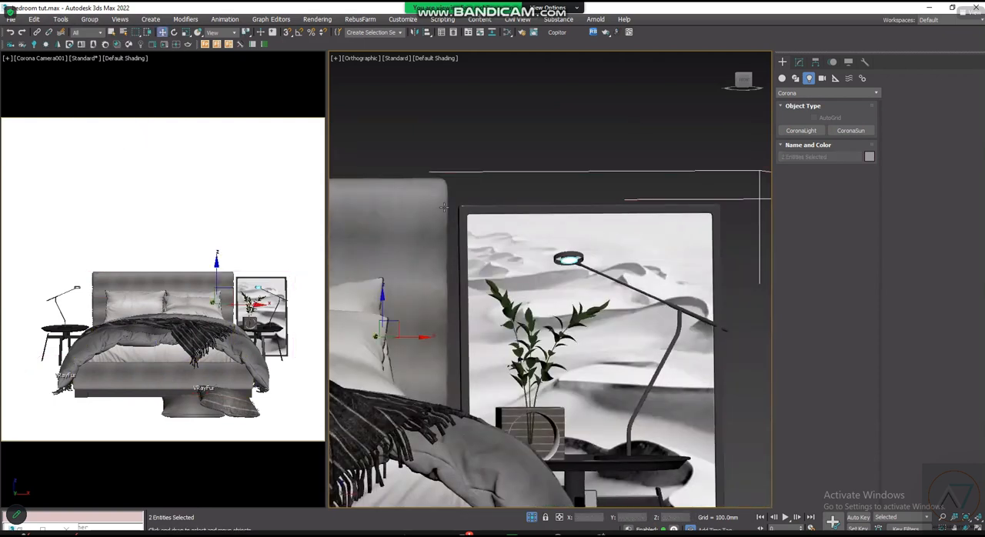
left_click(556, 159)
scroll(555, 157, "up", 5)
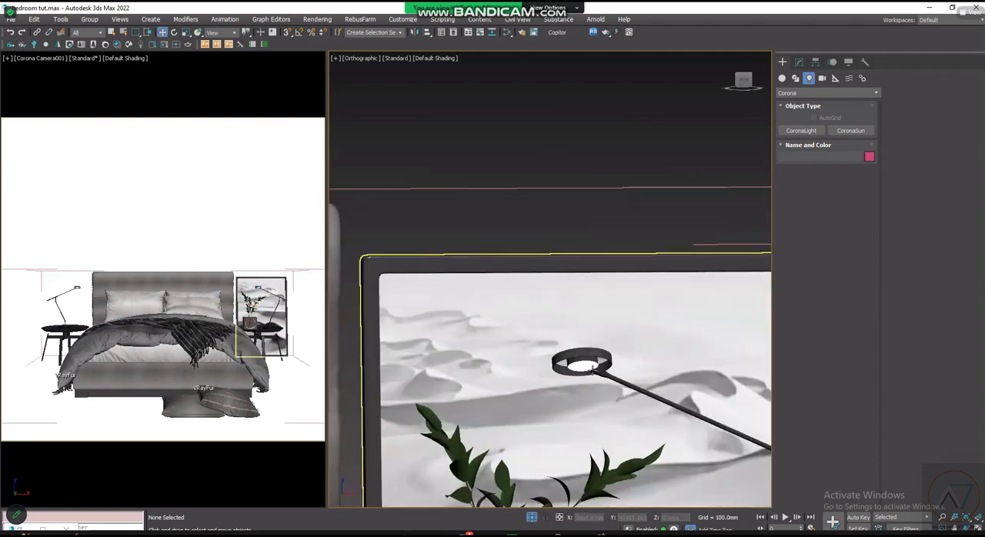
- Select the right bedside lamp together with its detached bulb disc
left_click_drag(635, 337, 610, 358)
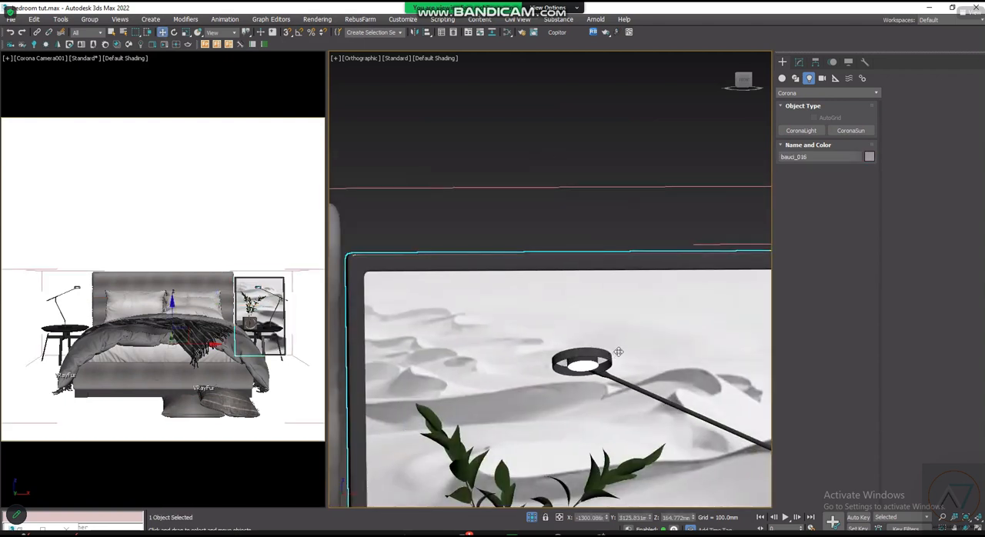
scroll(621, 350, "down", 5)
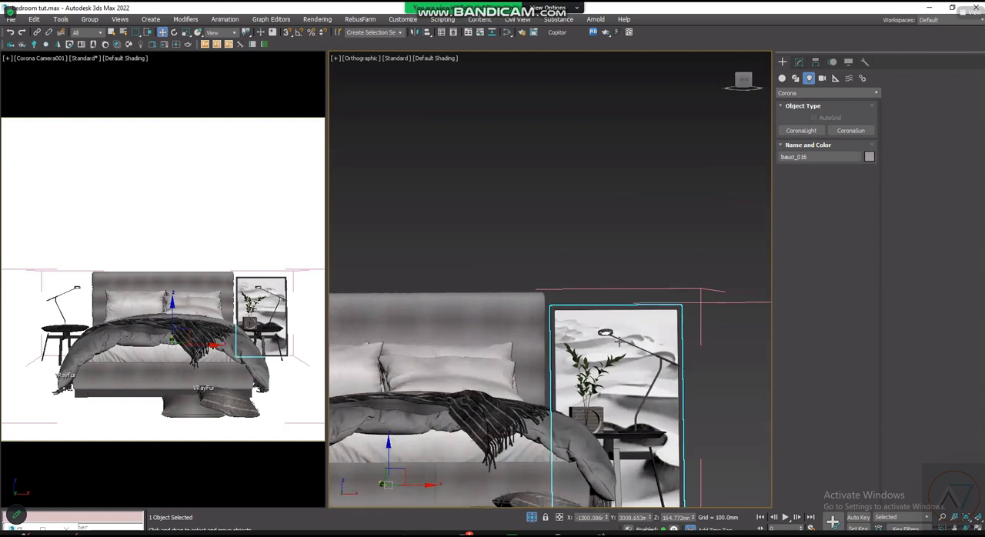
scroll(609, 332, "up", 5)
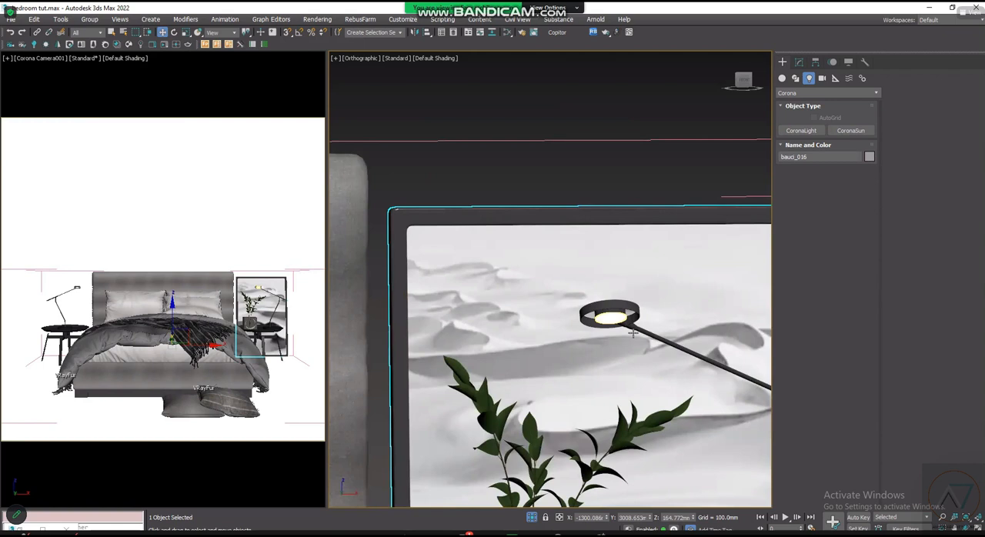
left_click(635, 331)
scroll(637, 330, "up", 5)
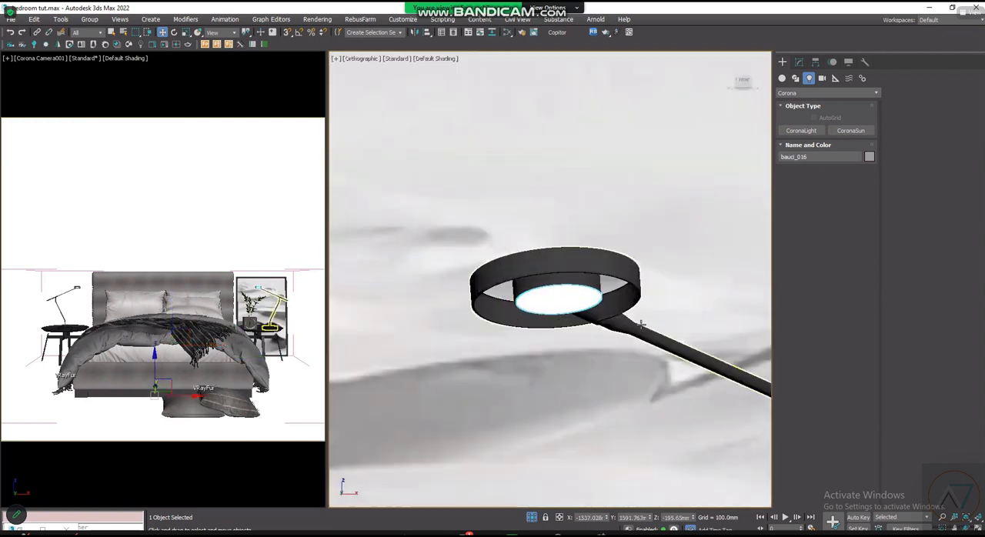
left_click(625, 332, "ctrl")
scroll(625, 331, "down", 5)
scroll(626, 332, "down", 5)
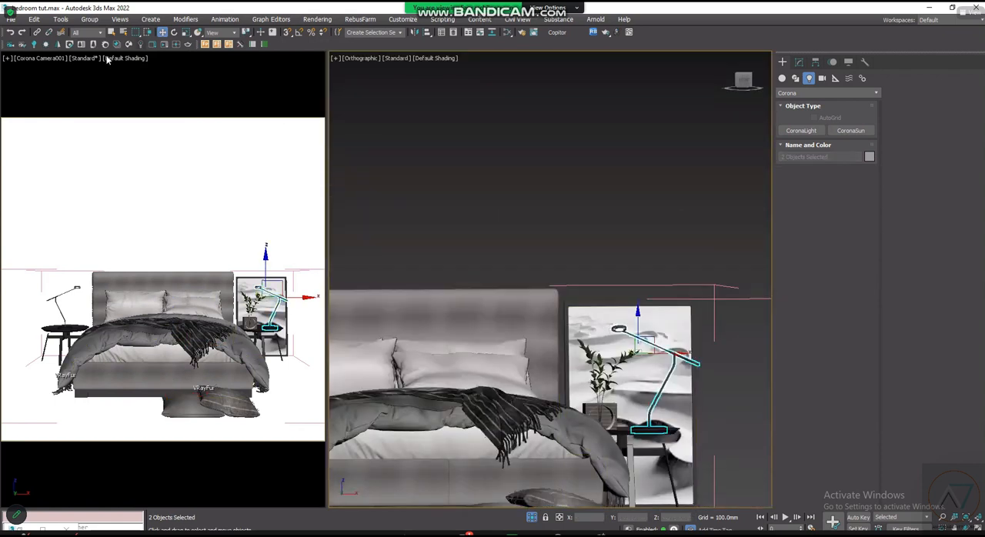
scroll(673, 353, "down", 4)
scroll(525, 350, "up", 2)
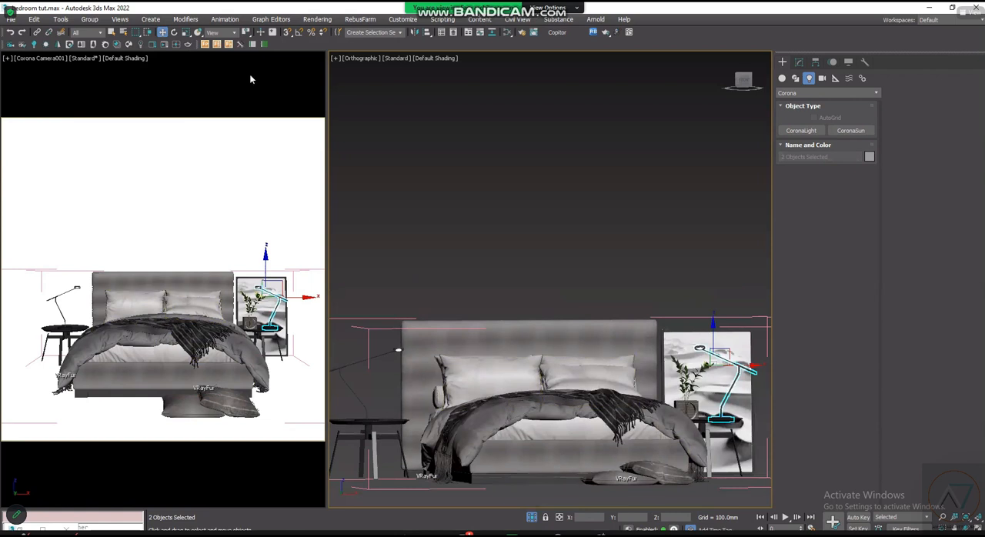
- Group the right bedside lamp and its bulb disc under the name BED SIDE LIGHT 2
left_click(89, 19)
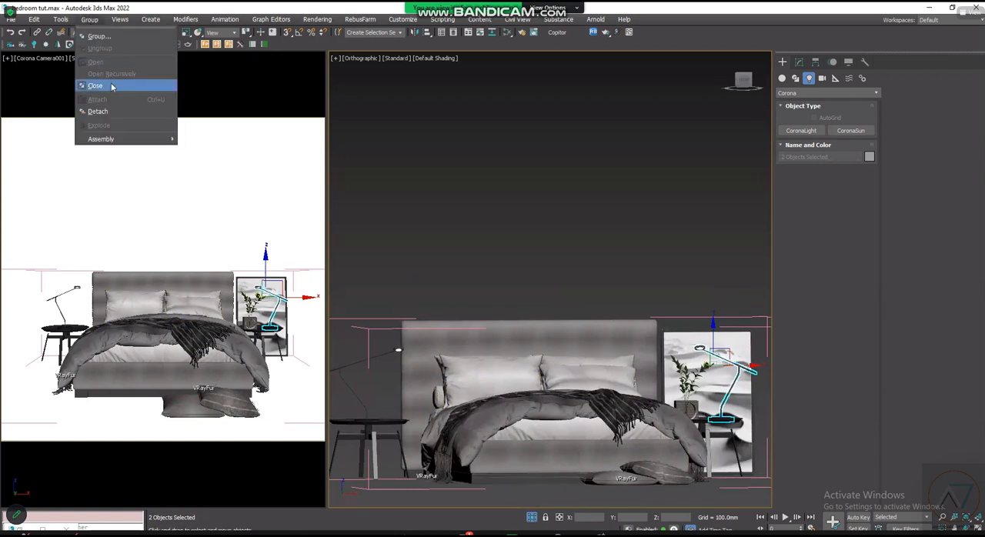
left_click(108, 37)
type("BED SIDE LIGHT 2")
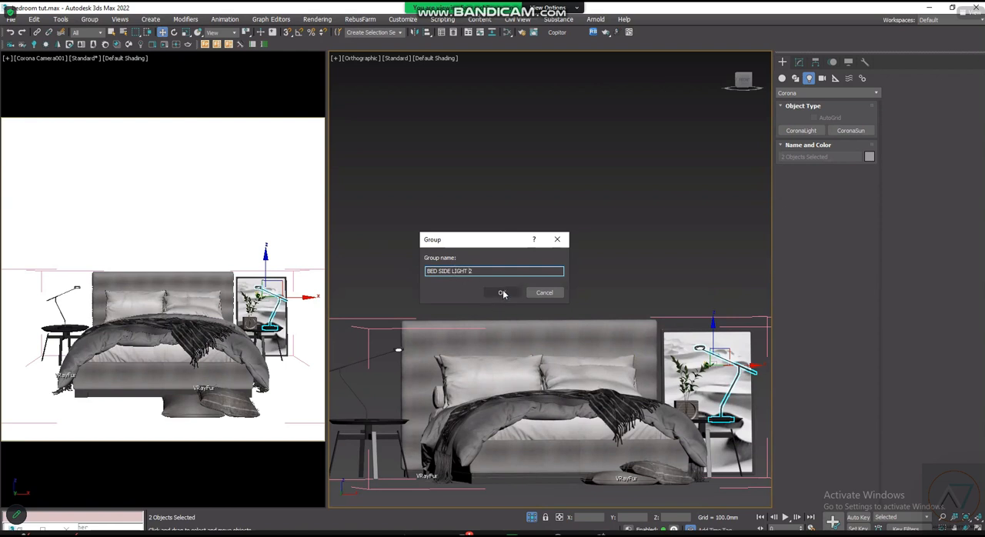
left_click(501, 293)
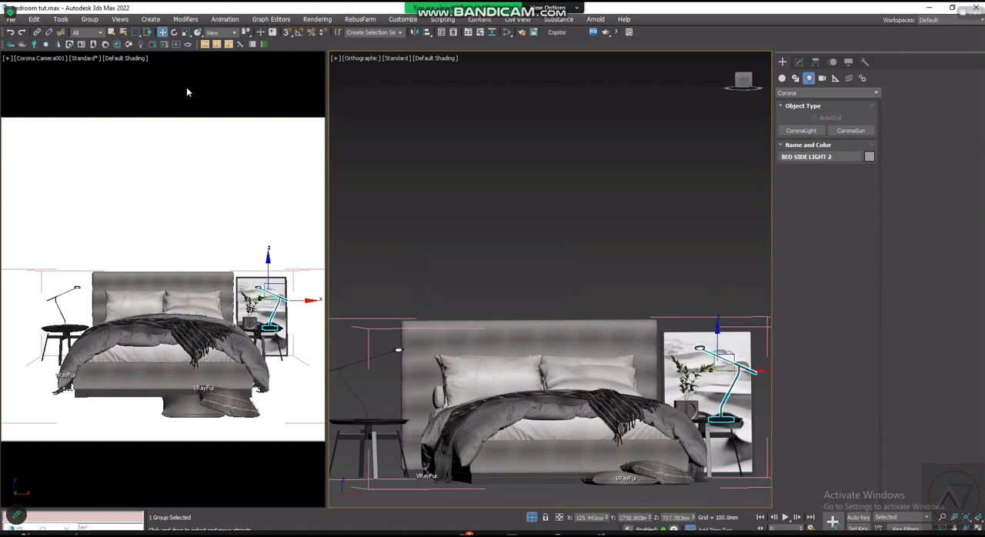
- Close the right lamp's group, clear the selection and exit isolation to restore the whole room
left_click(89, 19)
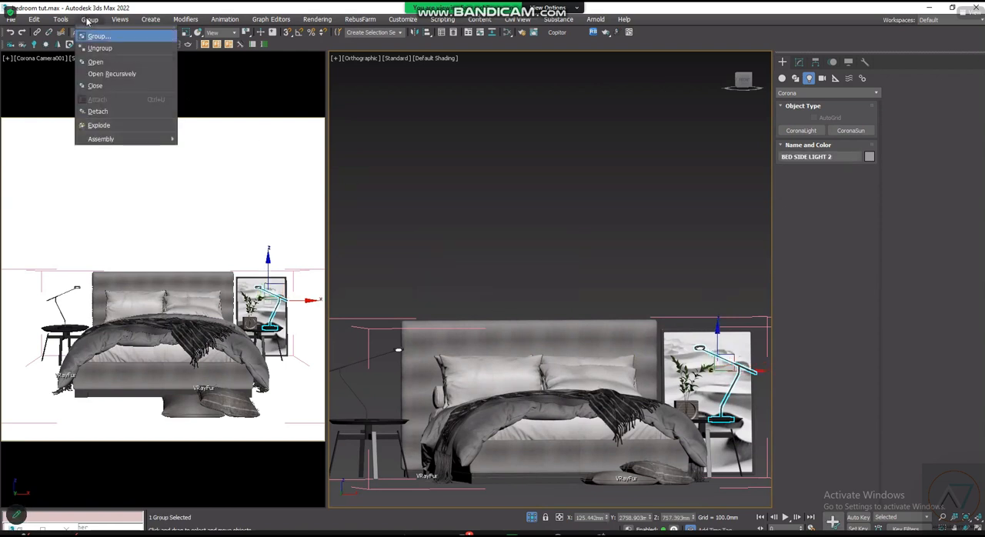
left_click(110, 85)
left_click(625, 281)
left_click(533, 518)
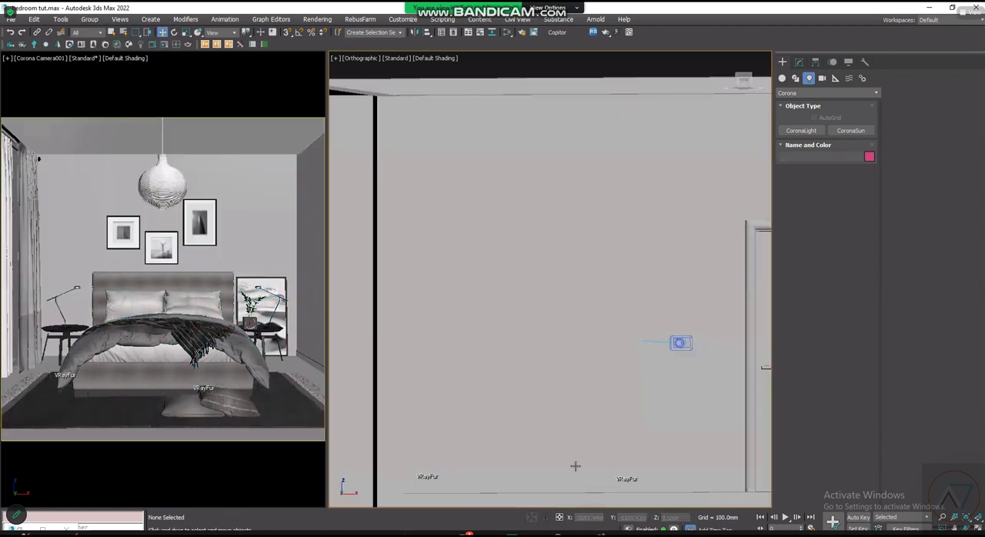
scroll(601, 348, "down", 5)
left_click(678, 302)
scroll(673, 307, "up", 4)
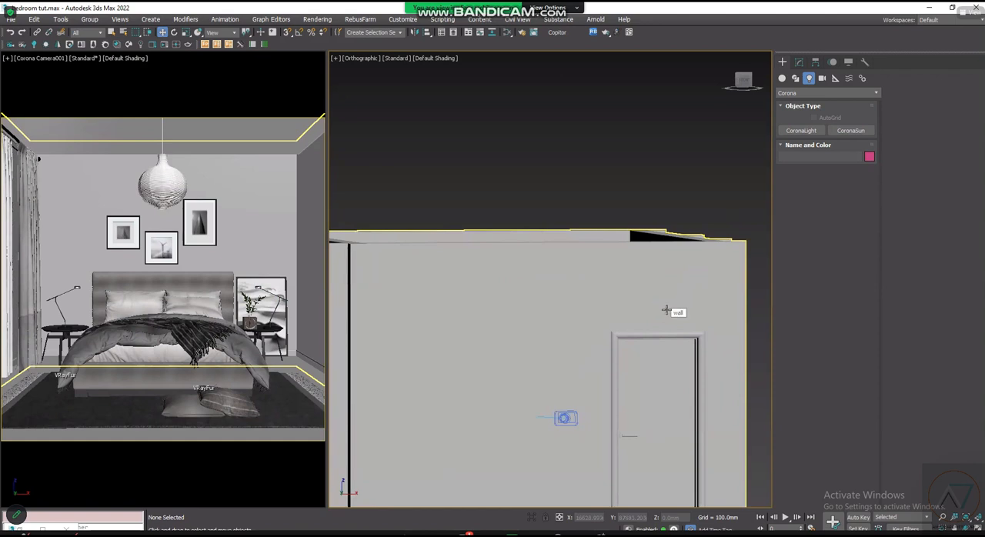
scroll(668, 312, "down", 2)
scroll(467, 264, "up", 2)
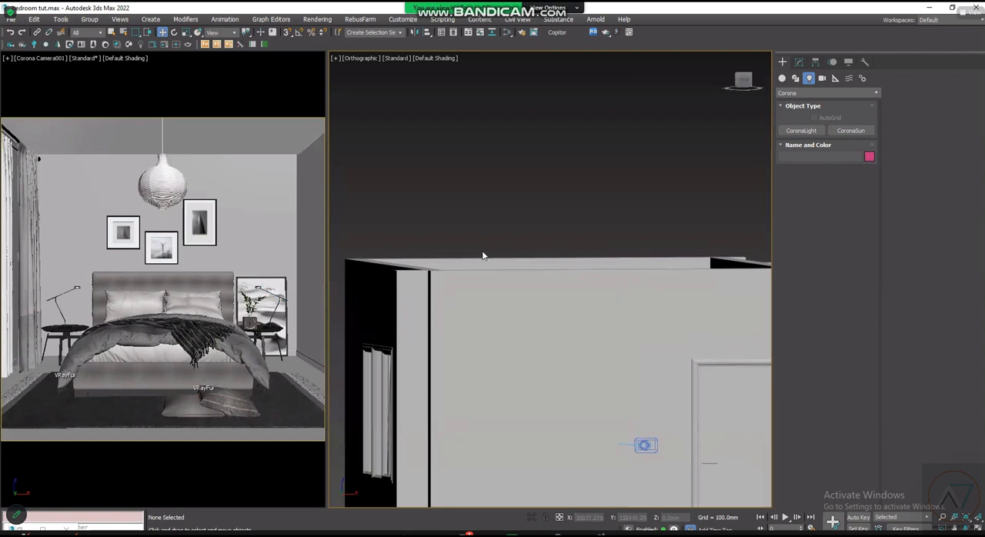
scroll(618, 339, "down", 2)
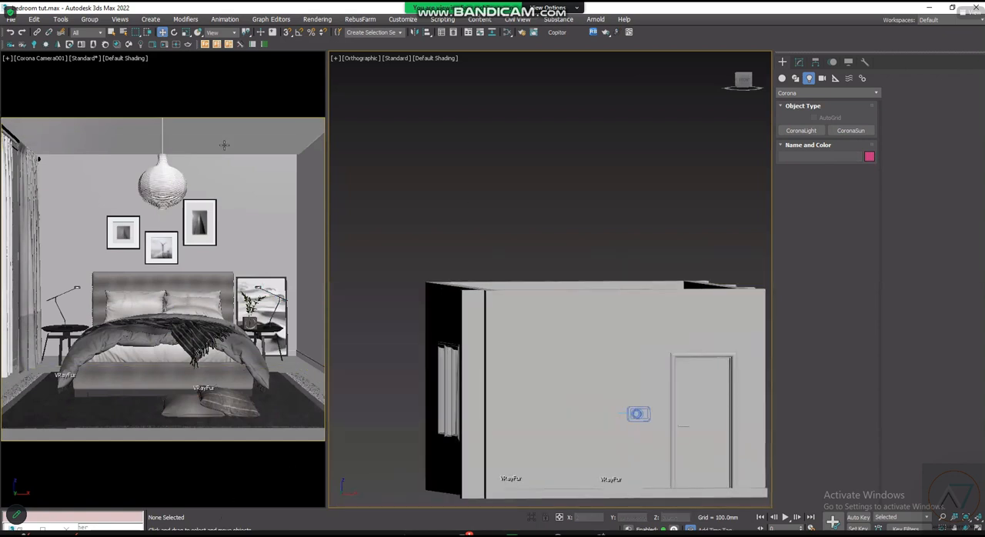
scroll(475, 292, "up", 3)
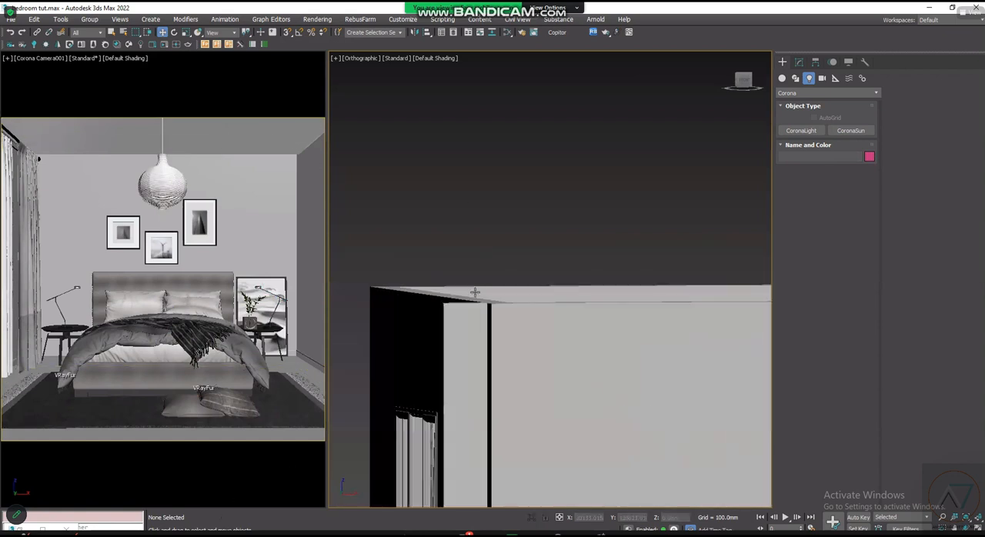
key("alt+Tab")
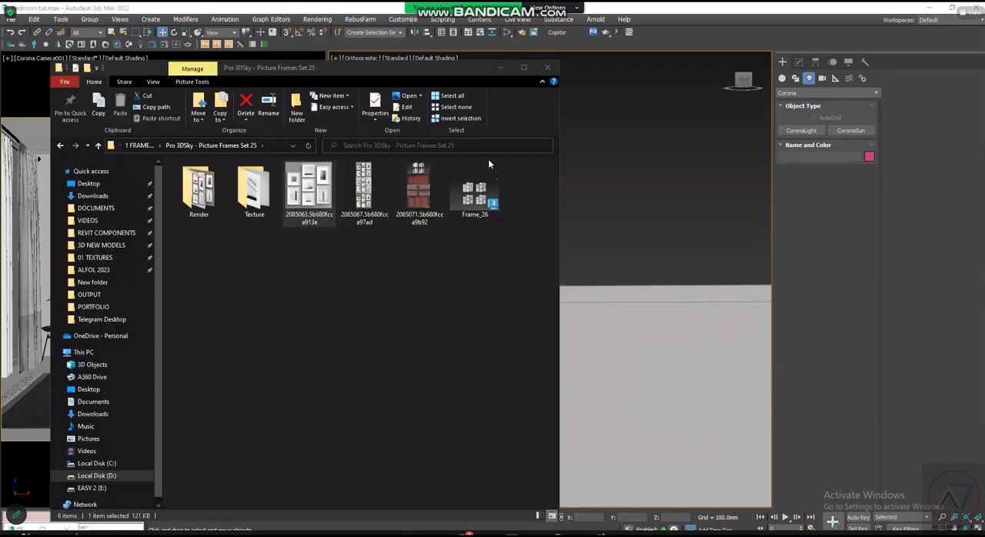
left_click(500, 66)
- Open the SHADERS view of the Slate Material Editor, cancel the running autosave and find free space below the existing nodes
key("m")
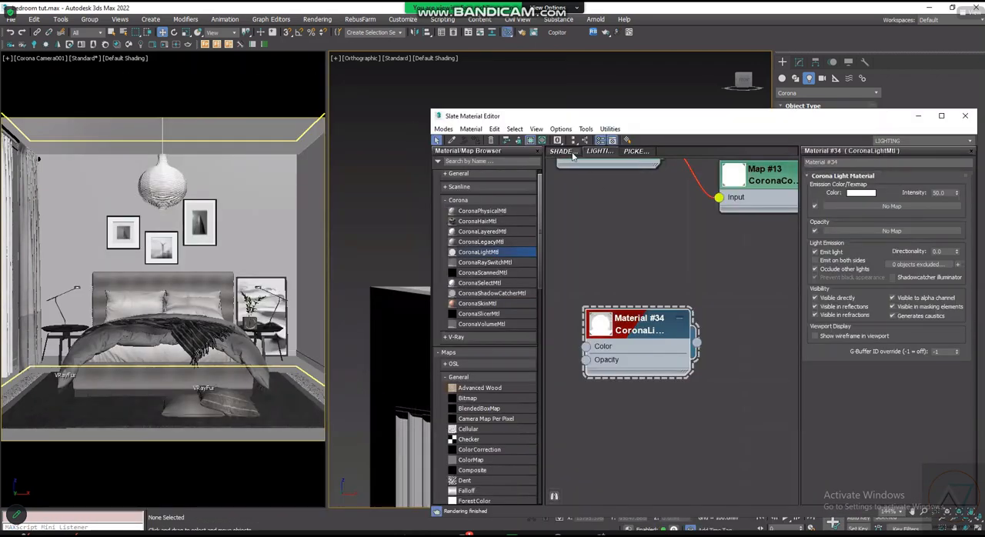
left_click(562, 151)
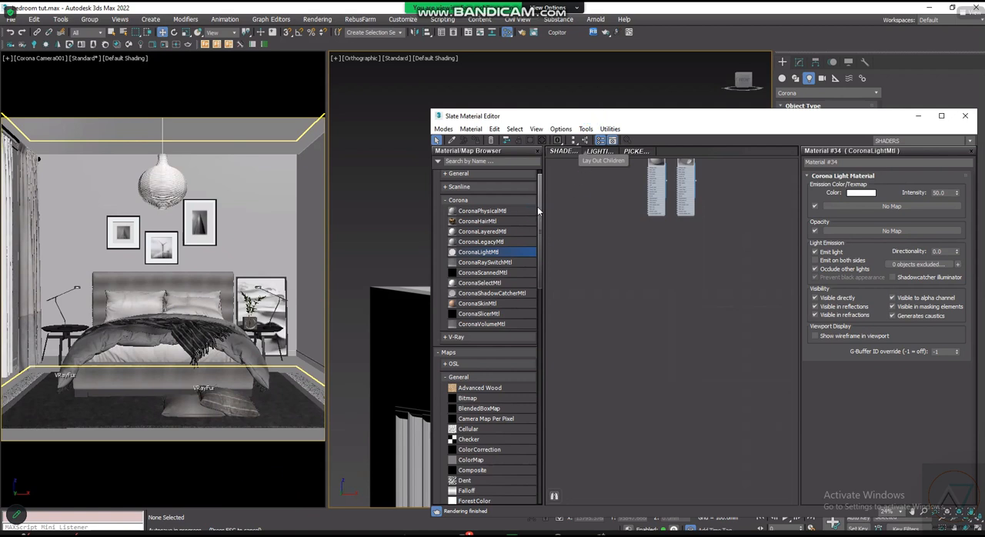
key("Escape")
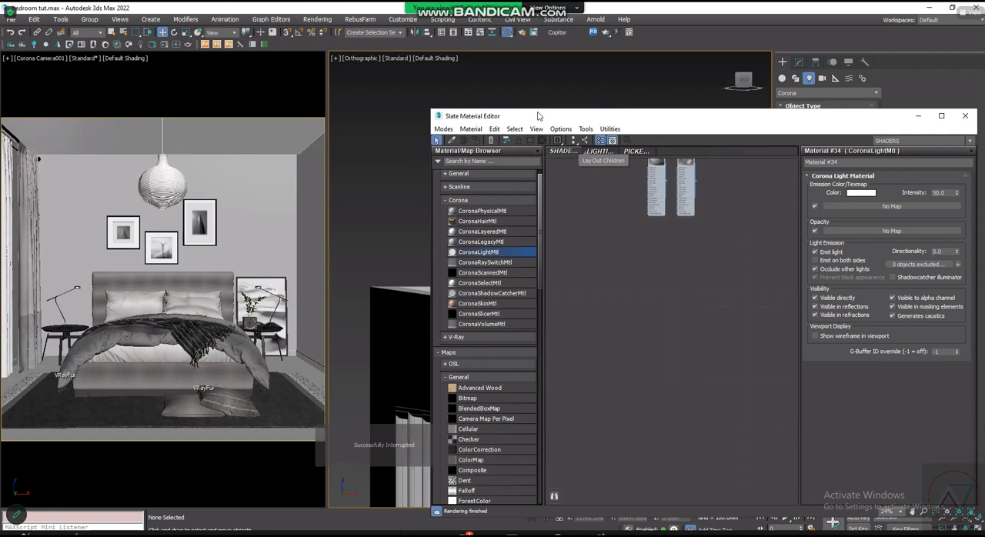
left_click_drag(538, 112, 507, 87)
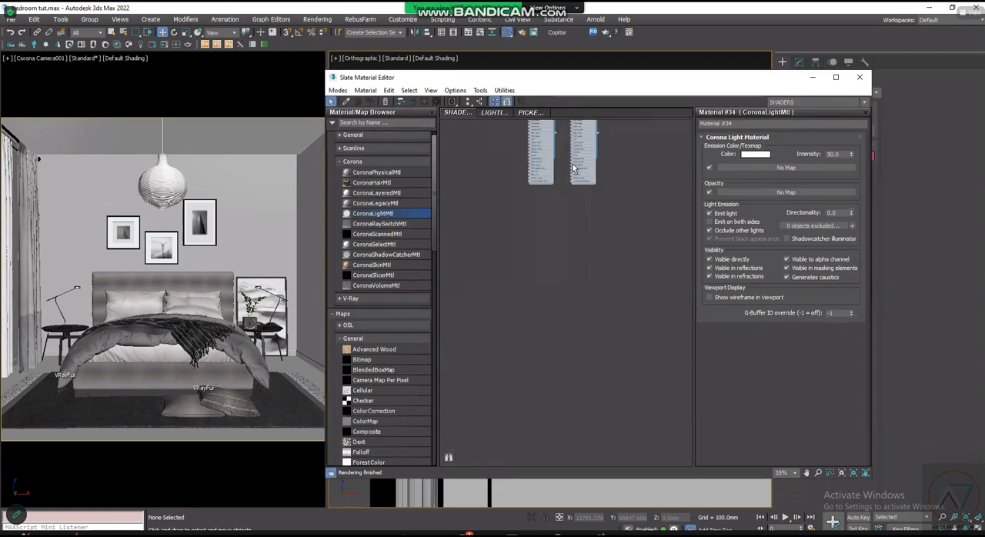
middle_click_drag(582, 220, 588, 199)
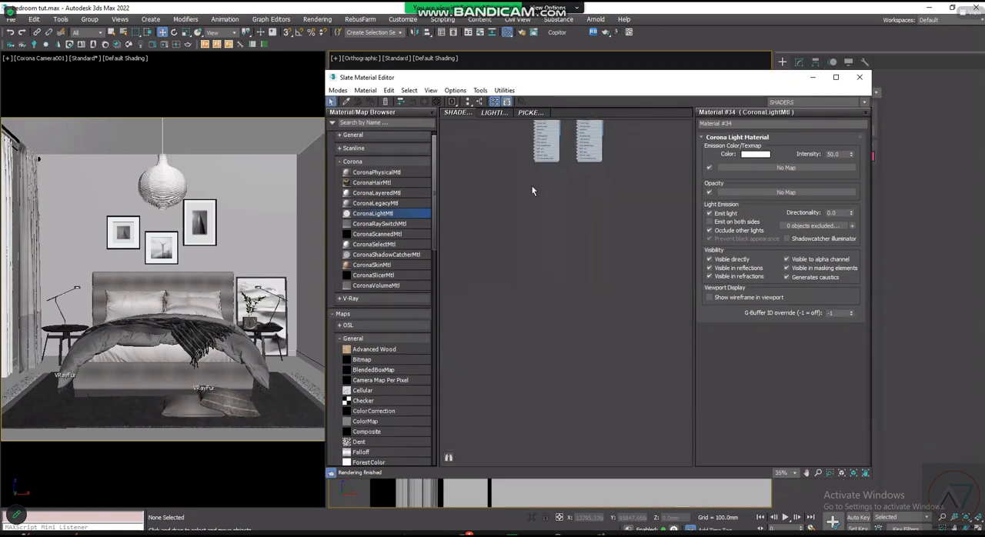
scroll(543, 175, "up", 4)
scroll(545, 172, "down", 1)
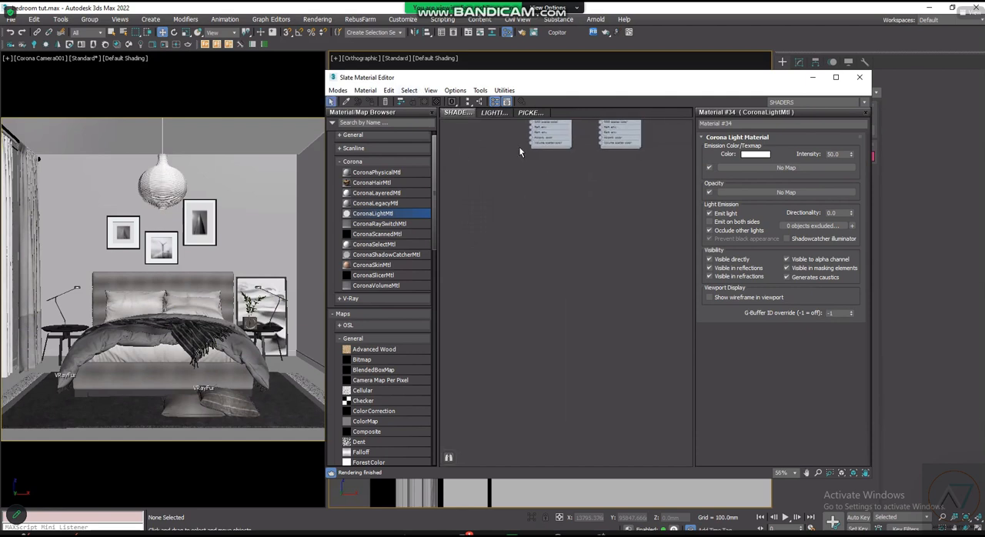
- Add a CoronaLegacyMtl node below the existing shaders and enlarge its preview sphere
left_click(383, 203)
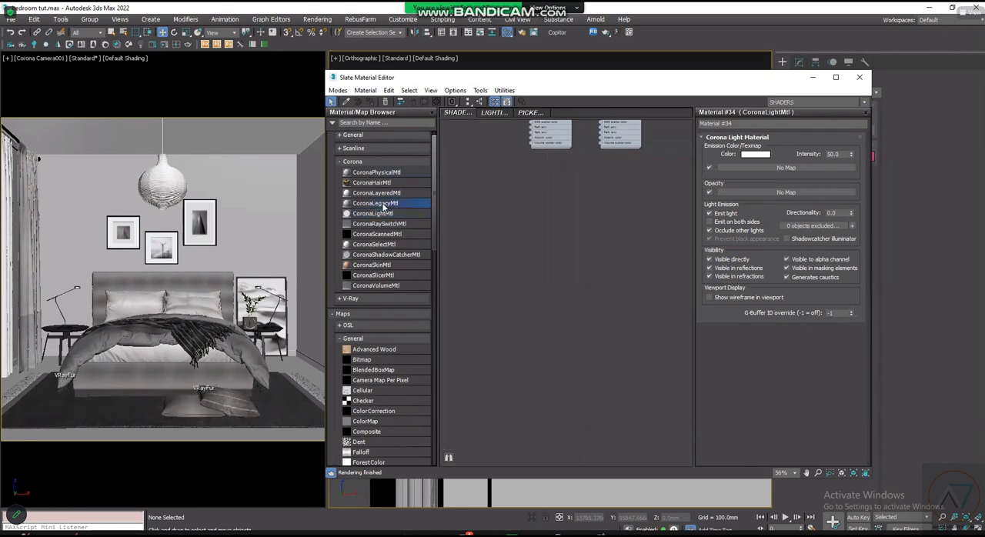
left_click(564, 238)
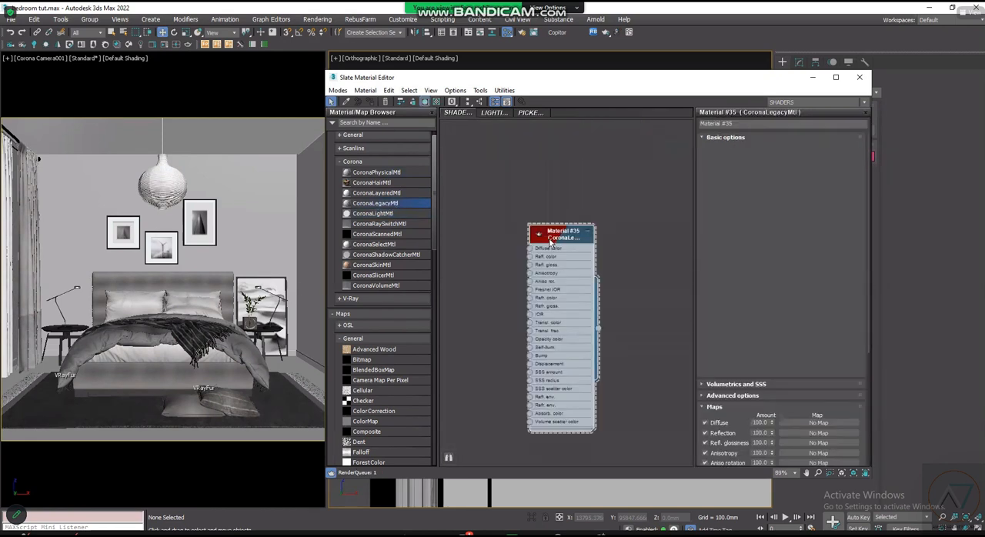
scroll(550, 244, "down", 2)
scroll(548, 240, "up", 2)
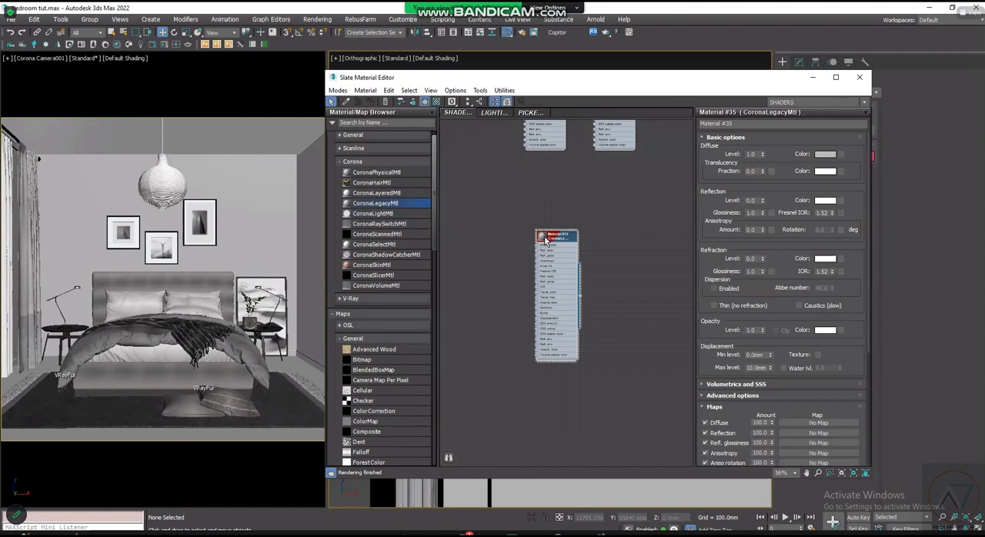
scroll(546, 241, "up", 2)
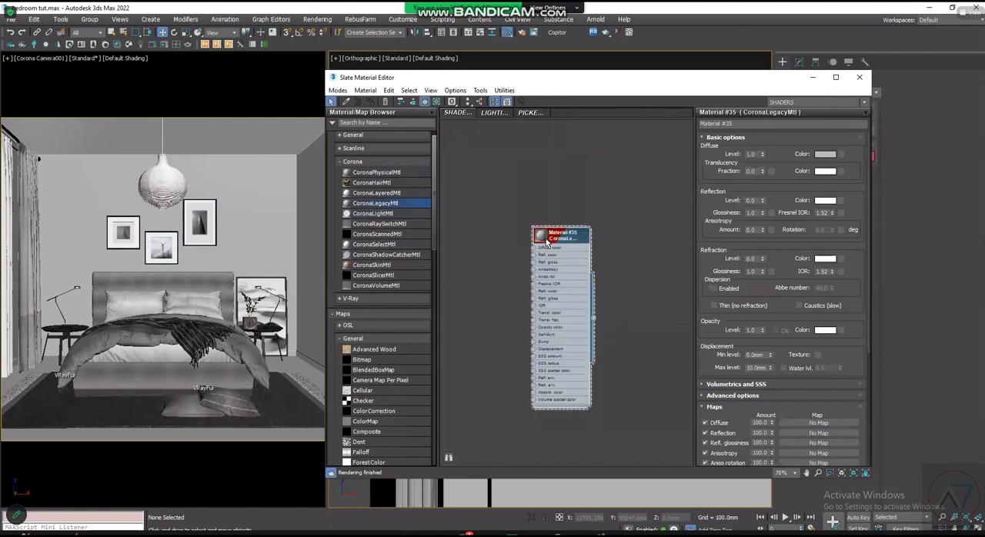
scroll(550, 242, "down", 2)
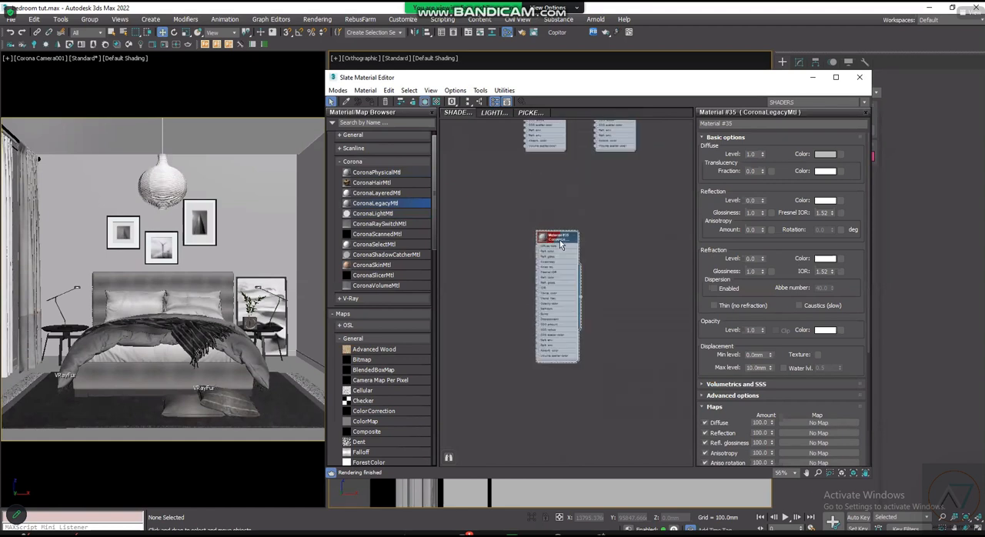
double_click(551, 247)
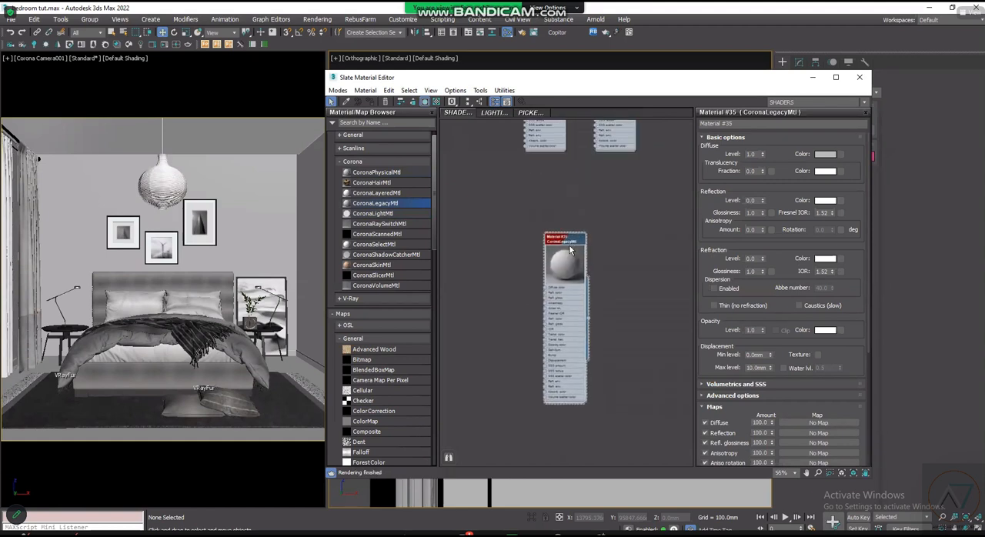
scroll(602, 354, "up", 1)
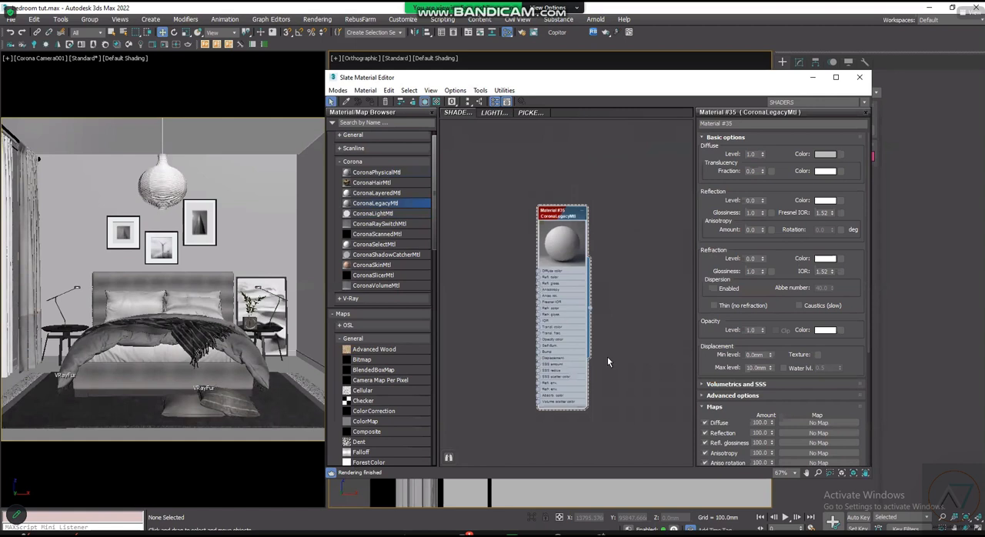
scroll(616, 339, "up", 2)
scroll(627, 311, "down", 3)
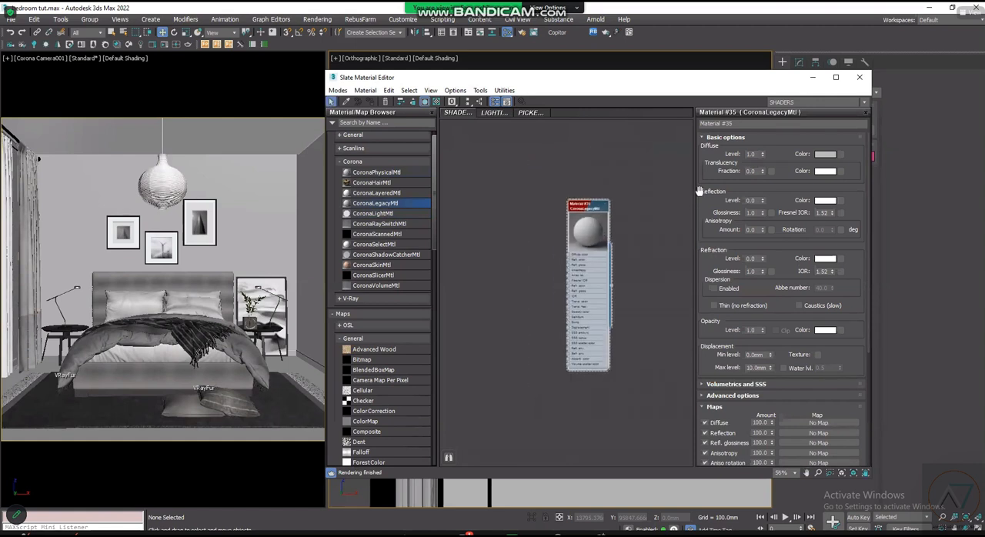
scroll(681, 192, "up", 2)
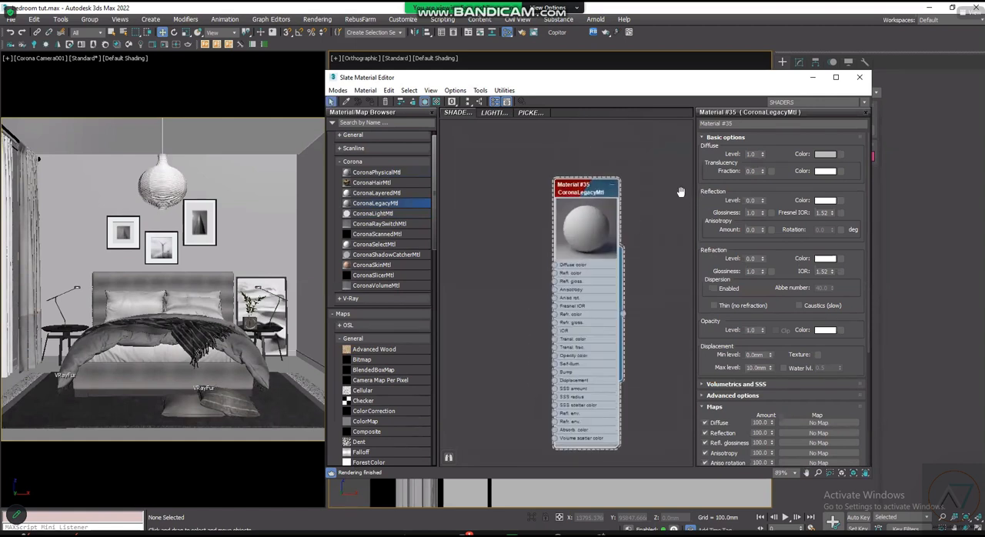
- Set the new Corona legacy material's reflection level to 0.3 and its reflection glossiness to 0.5
double_click(753, 201)
type("0.4")
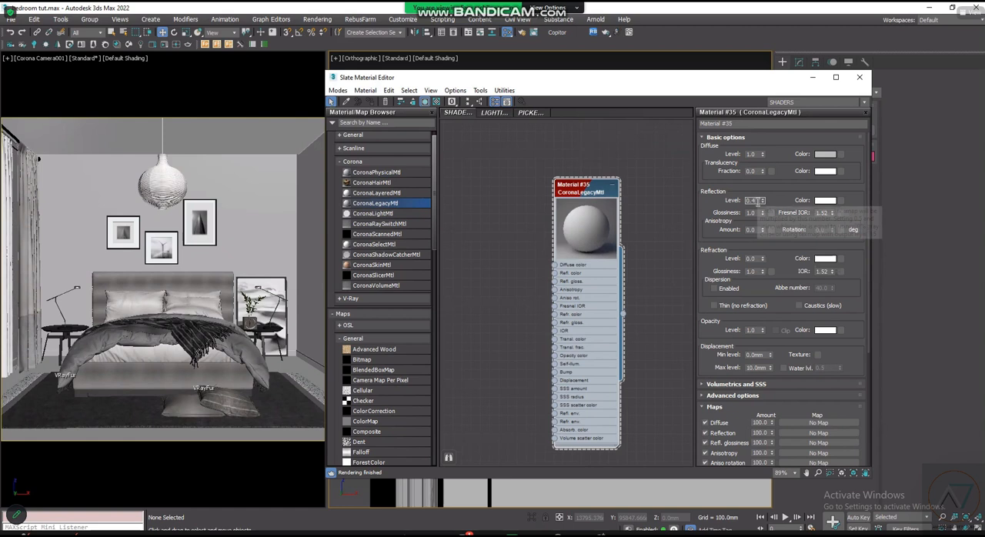
double_click(759, 214)
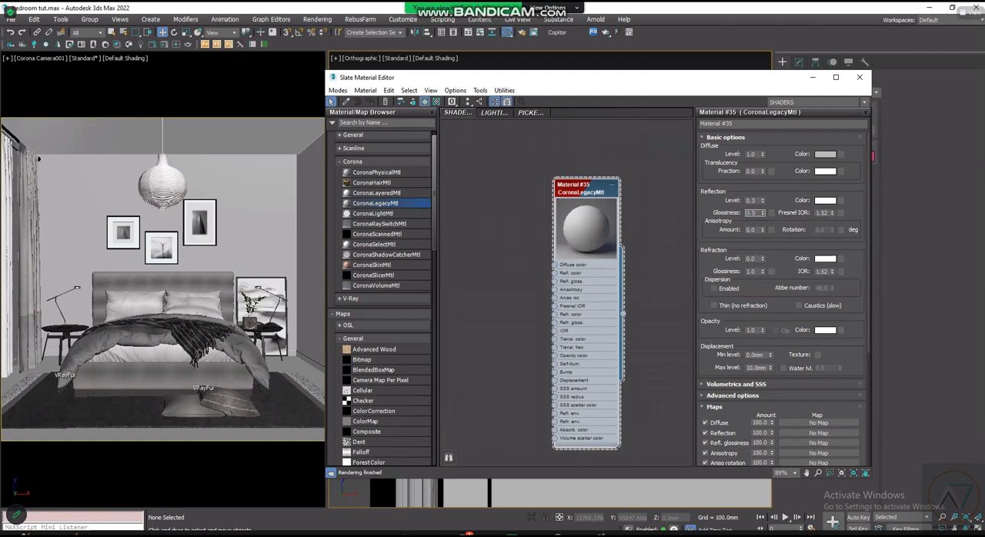
scroll(571, 222, "up", 3)
scroll(571, 227, "down", 3)
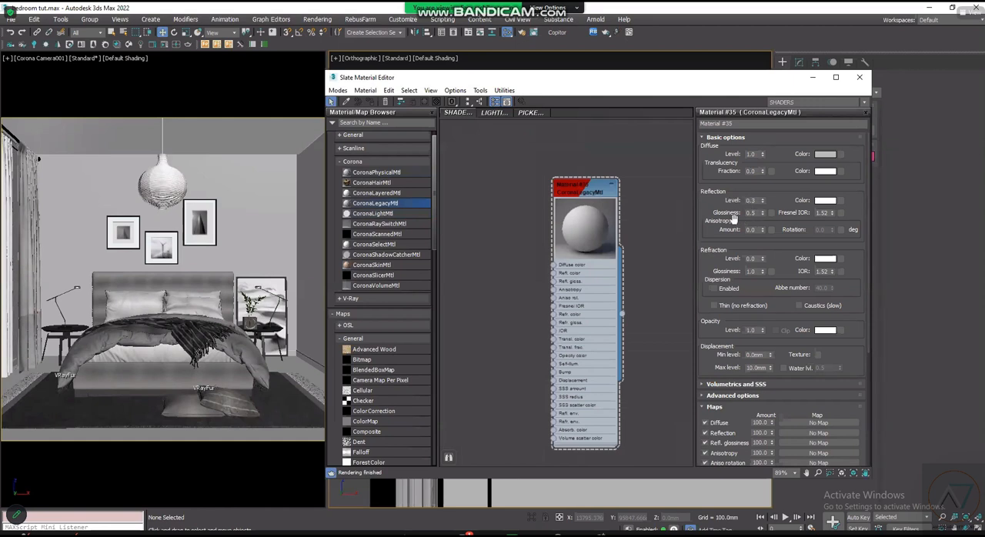
scroll(695, 230, "up", 4)
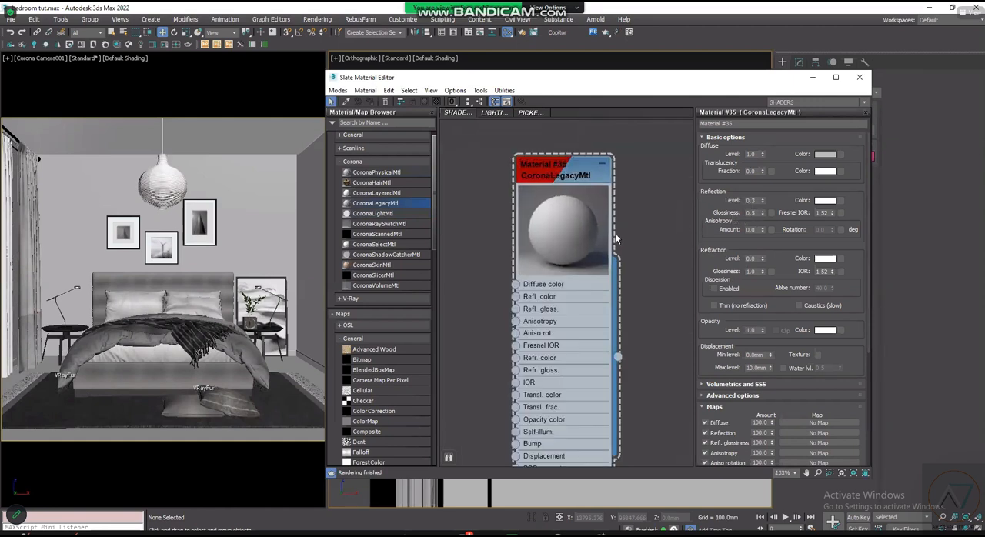
scroll(598, 302, "down", 5)
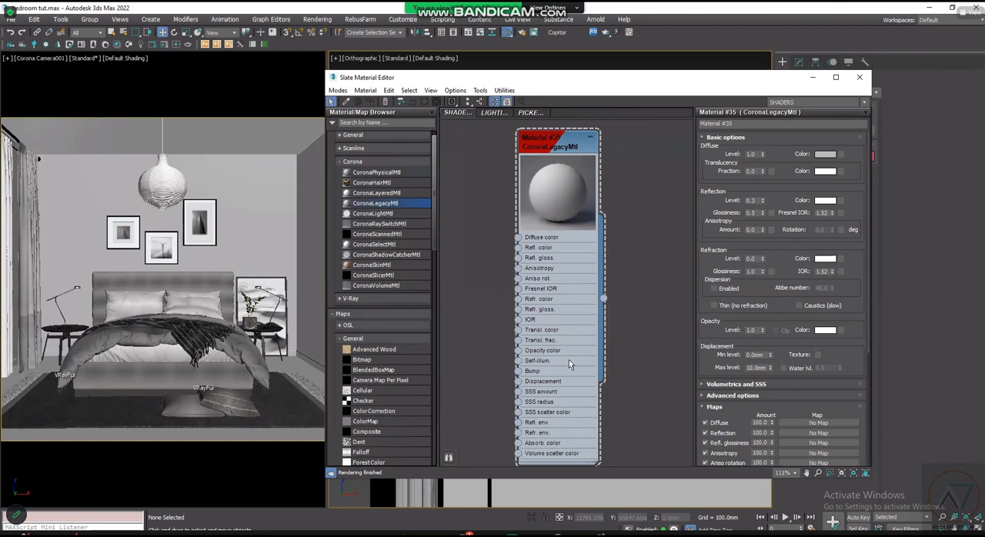
- Add a Noise map node beside the new Corona legacy material and connect it to the material's Bump input
scroll(595, 211, "up", 2)
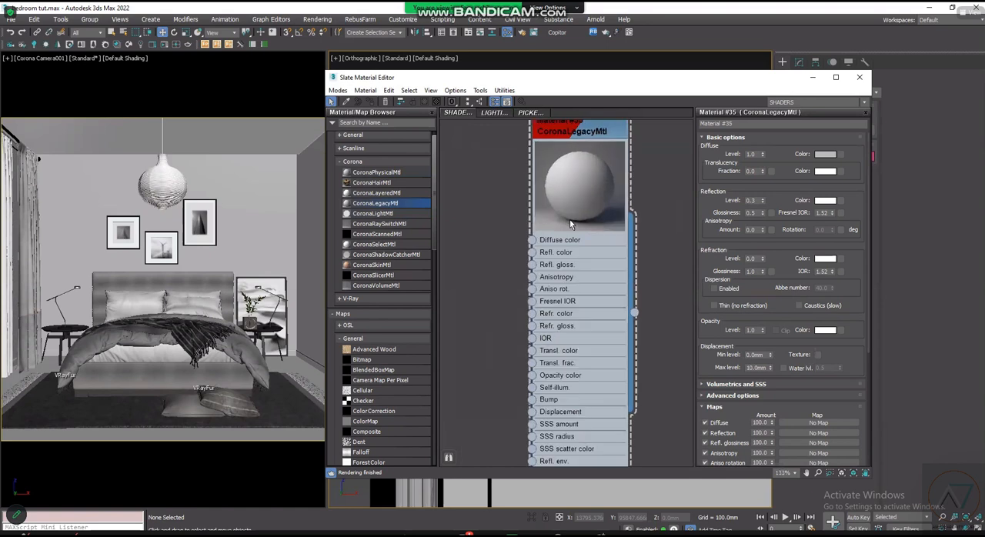
scroll(570, 219, "down", 1)
scroll(583, 237, "down", 2)
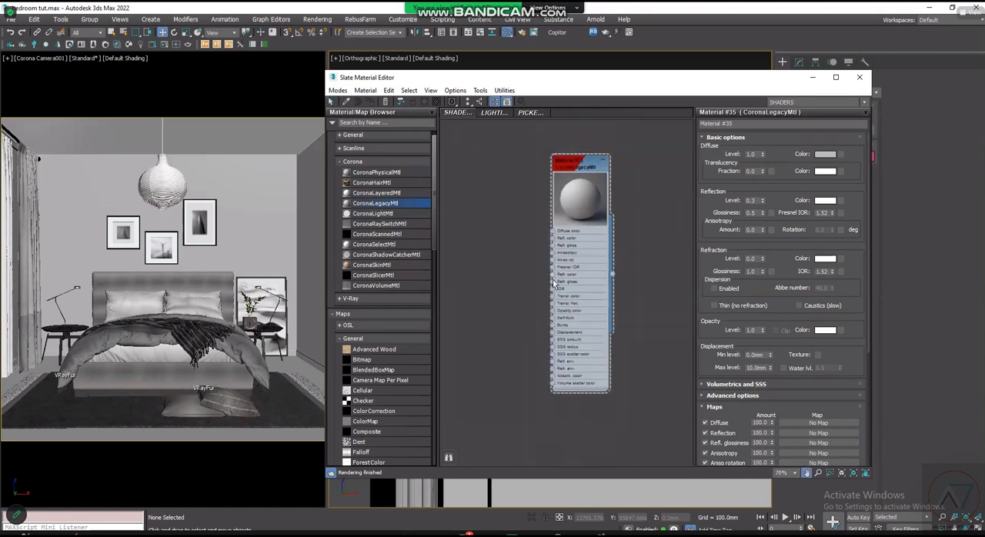
scroll(435, 184, "up", 1)
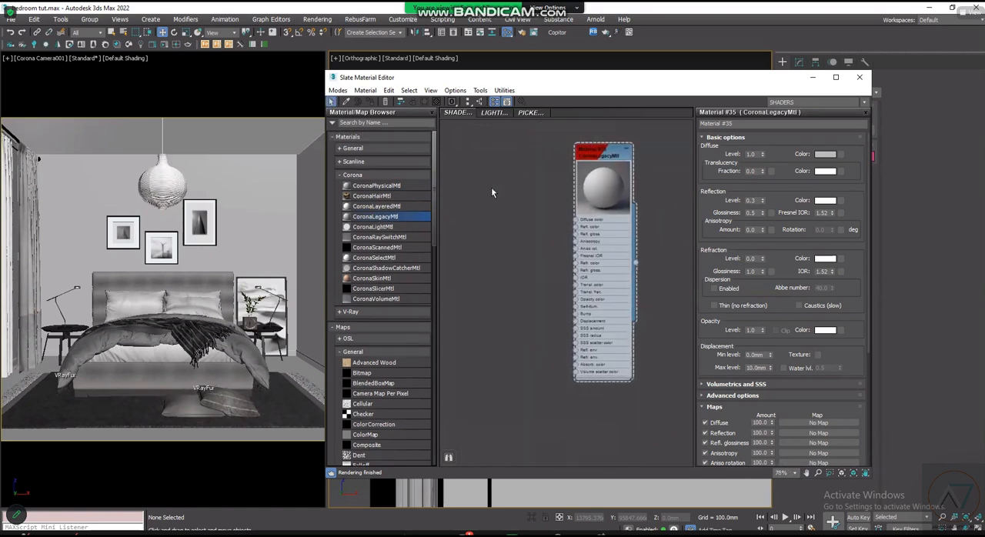
left_click(355, 175)
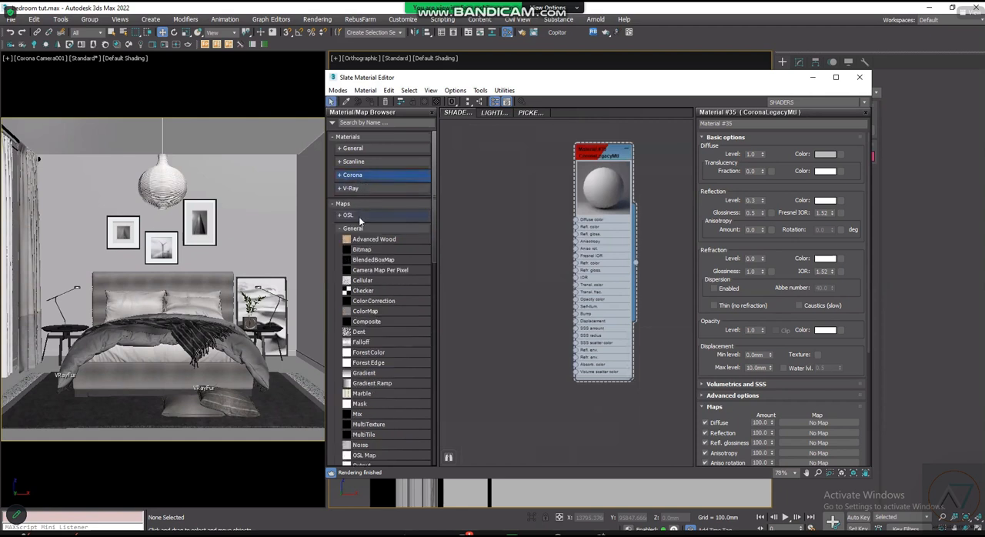
scroll(394, 323, "down", 3)
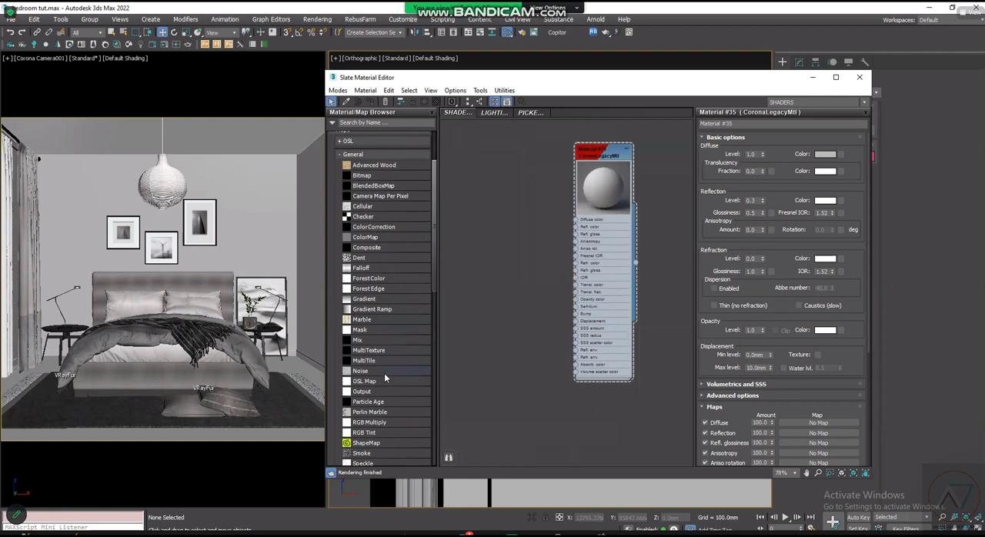
scroll(387, 387, "down", 3)
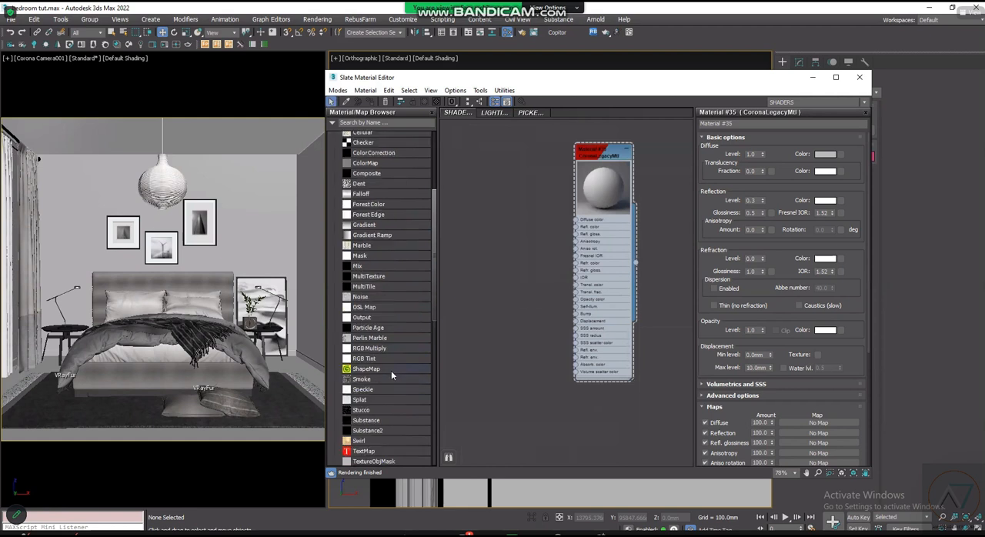
scroll(386, 282, "down", 3)
scroll(390, 344, "down", 3)
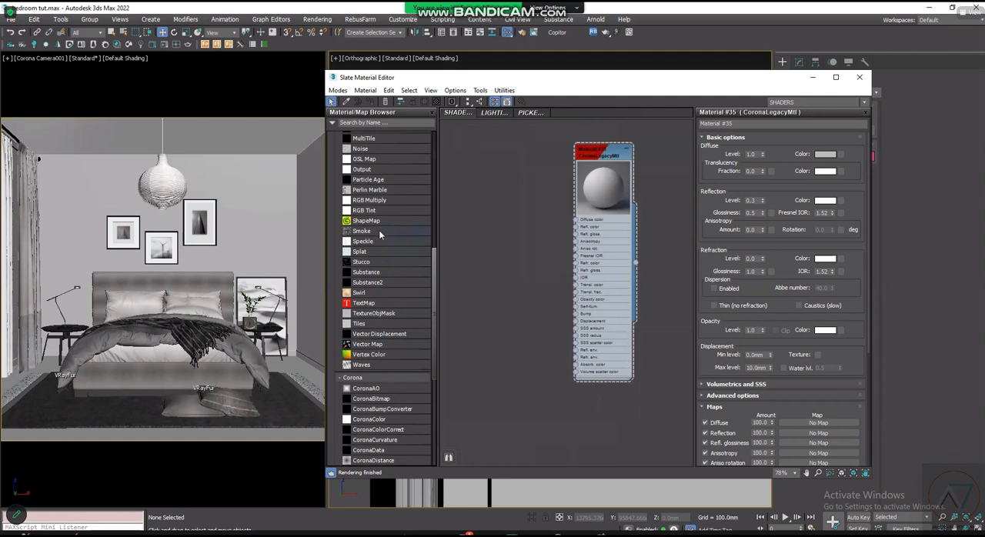
scroll(398, 279, "up", 3)
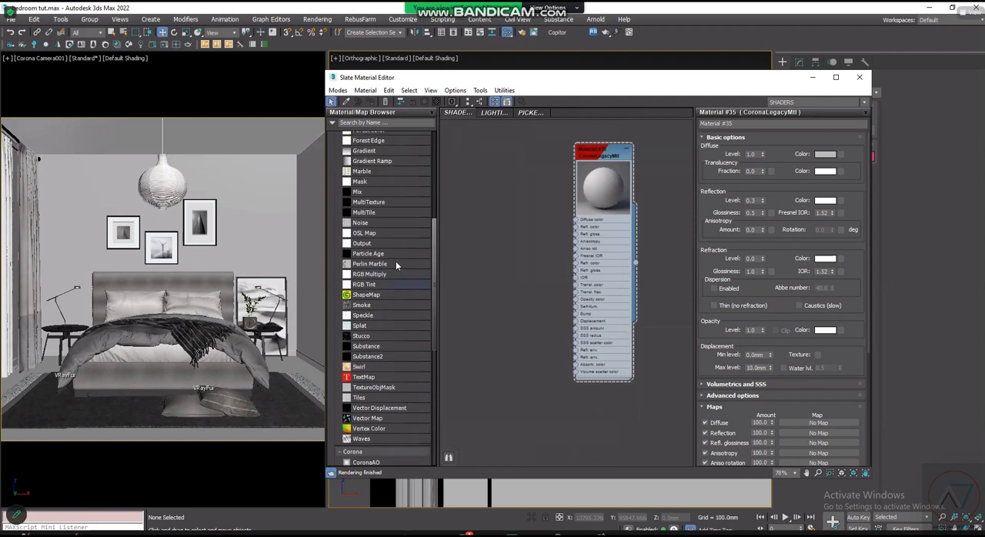
left_click_drag(388, 226, 499, 247)
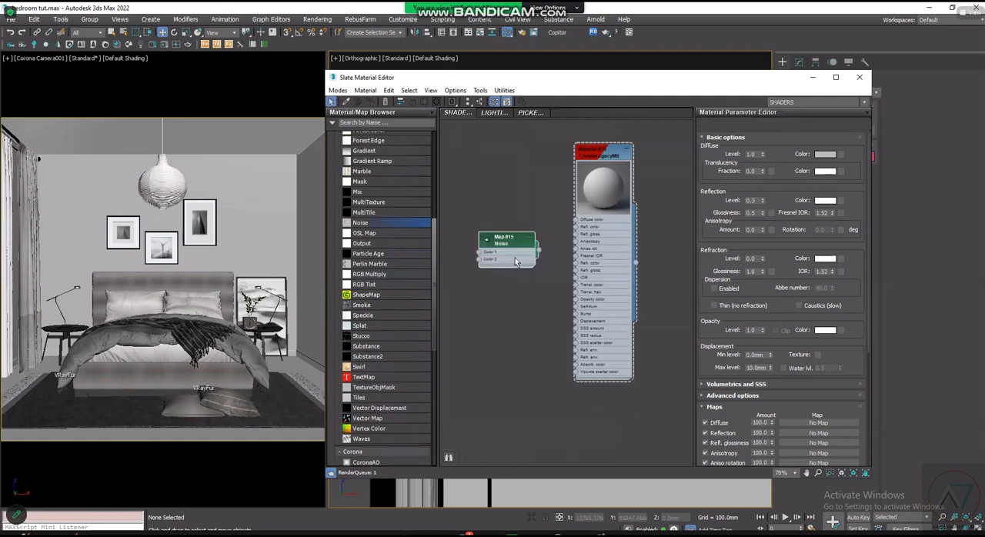
left_click_drag(502, 310, 588, 331)
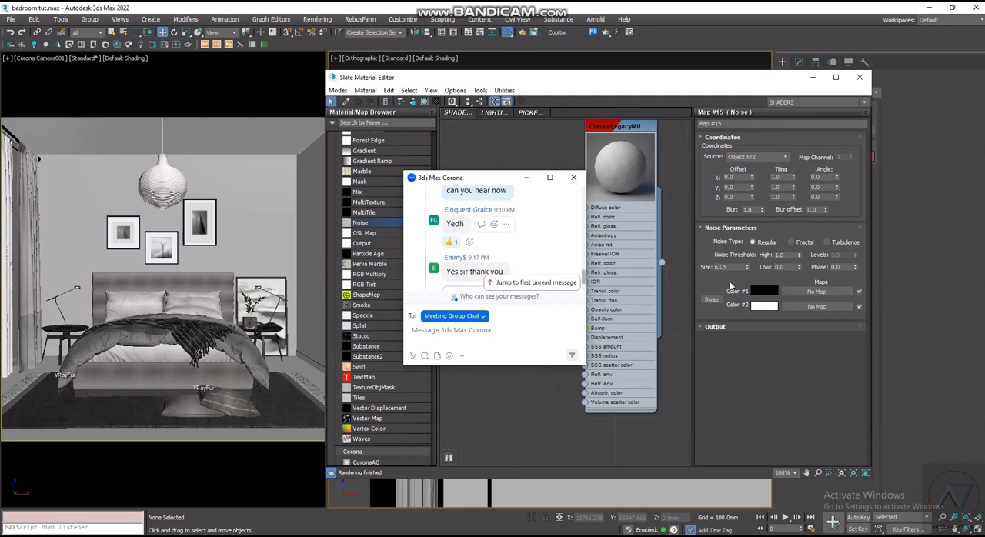
- Add a thumbs-up reaction to the "Yes sir thank you" message in the Zoom meeting chat
scroll(640, 195, "up", 2)
scroll(640, 195, "down", 2)
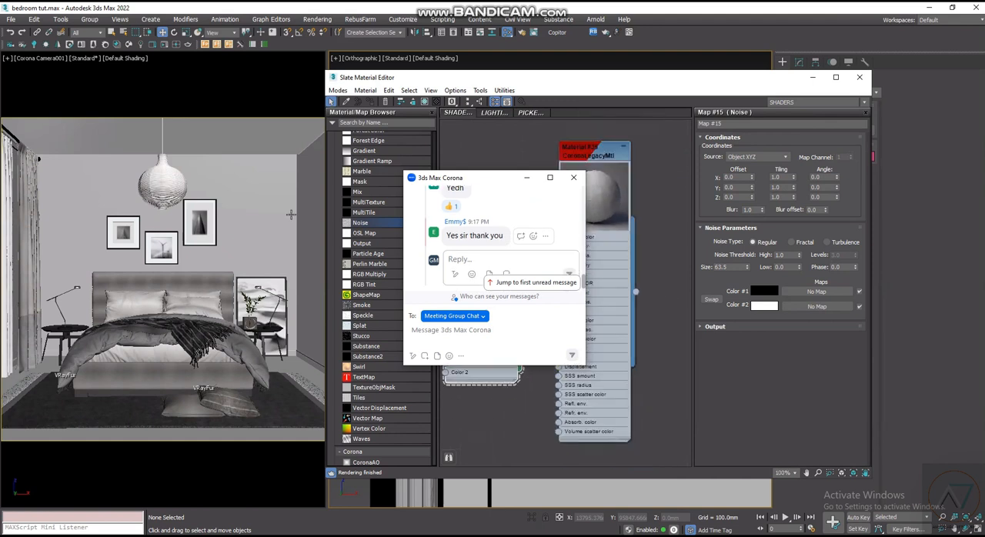
left_click(286, 202)
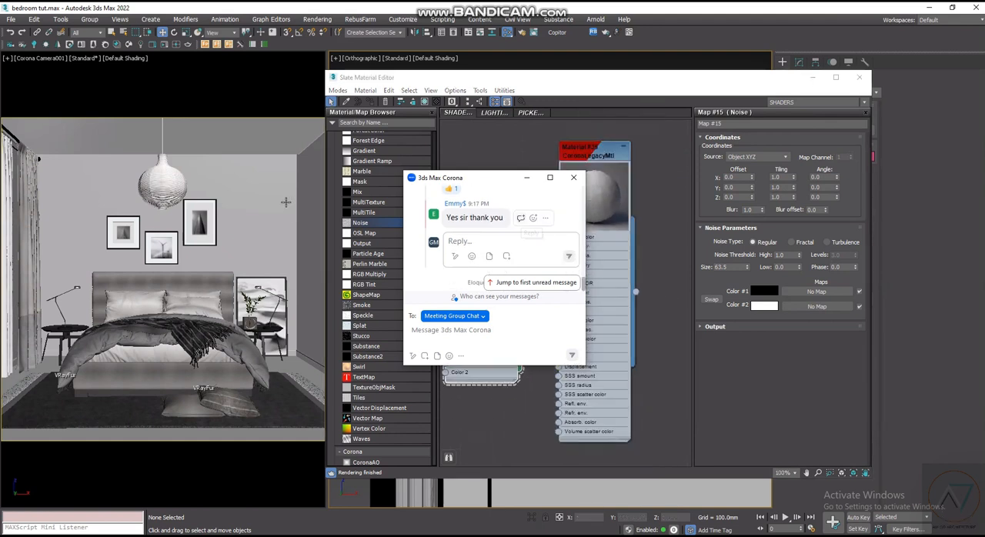
left_click(534, 218)
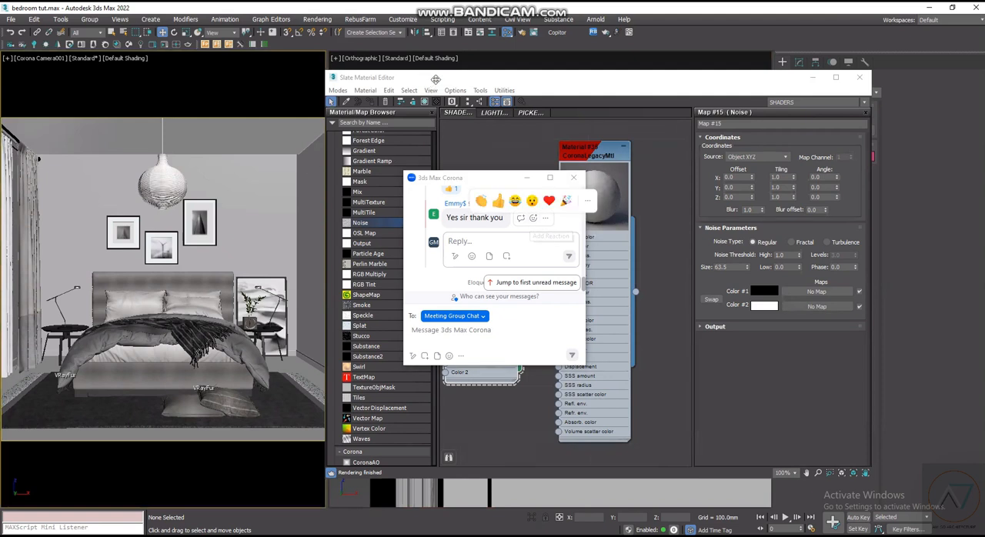
- Select the room's walls, rename the Corona legacy material WALL and assign it to them
left_click(77, 140)
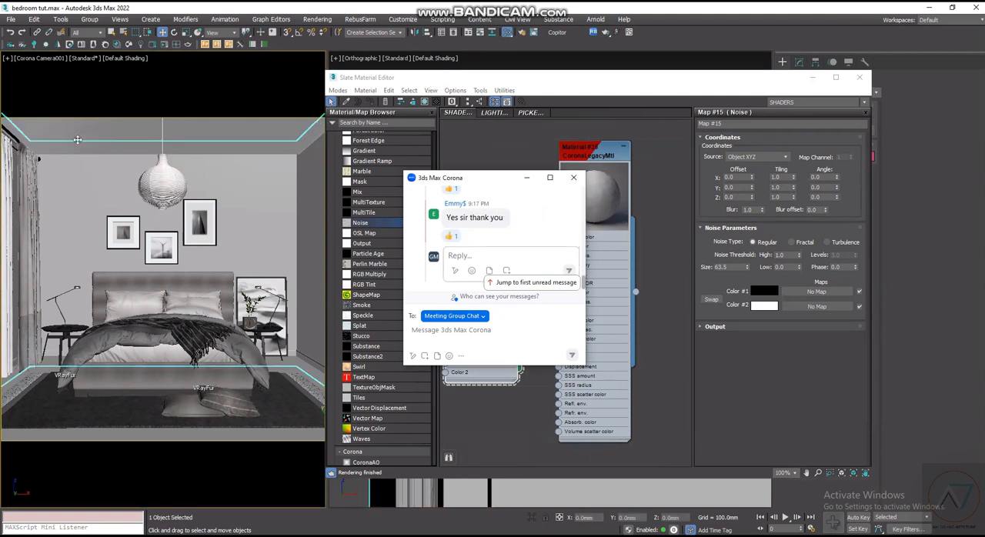
left_click(407, 533)
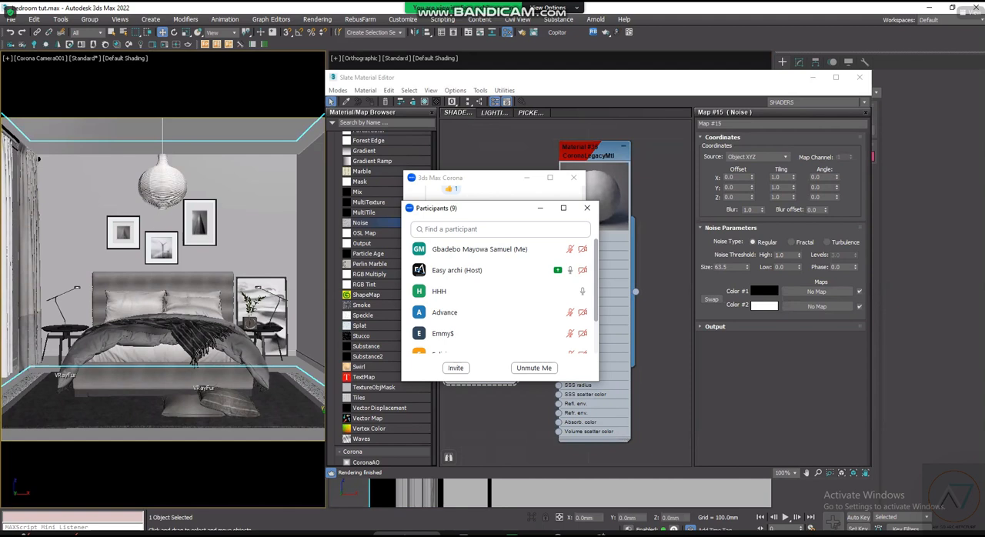
scroll(500, 308, "down", 2)
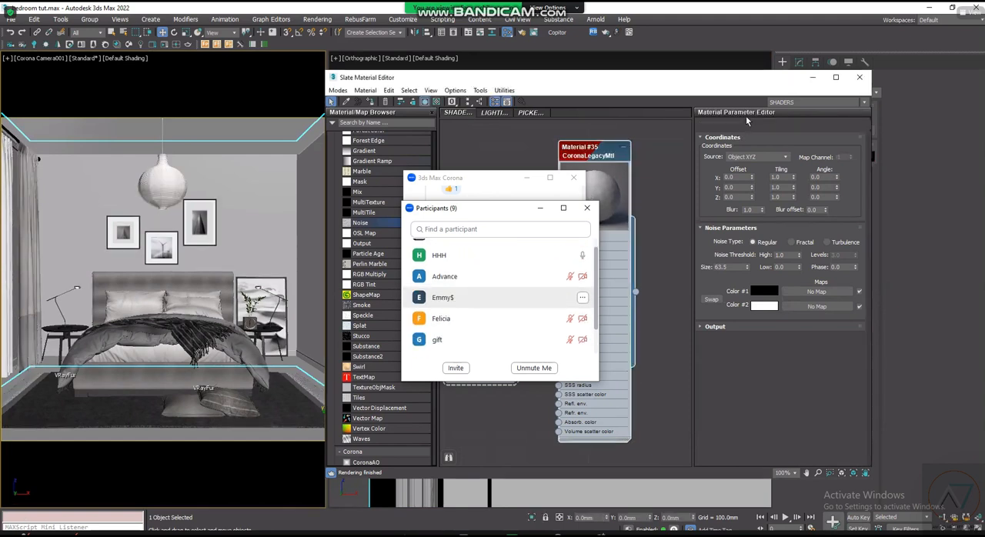
left_click_drag(747, 122, 660, 114)
type("WALL")
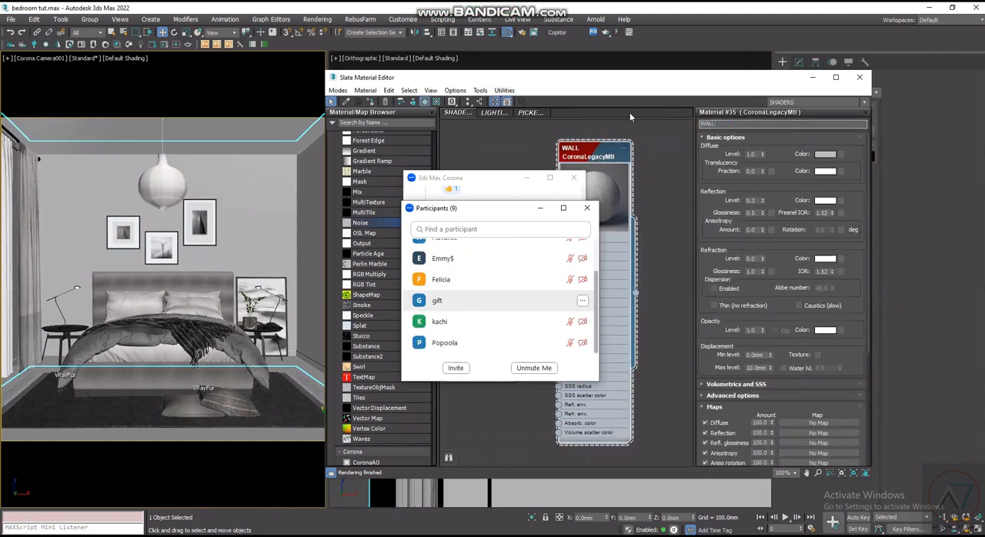
left_click(370, 102)
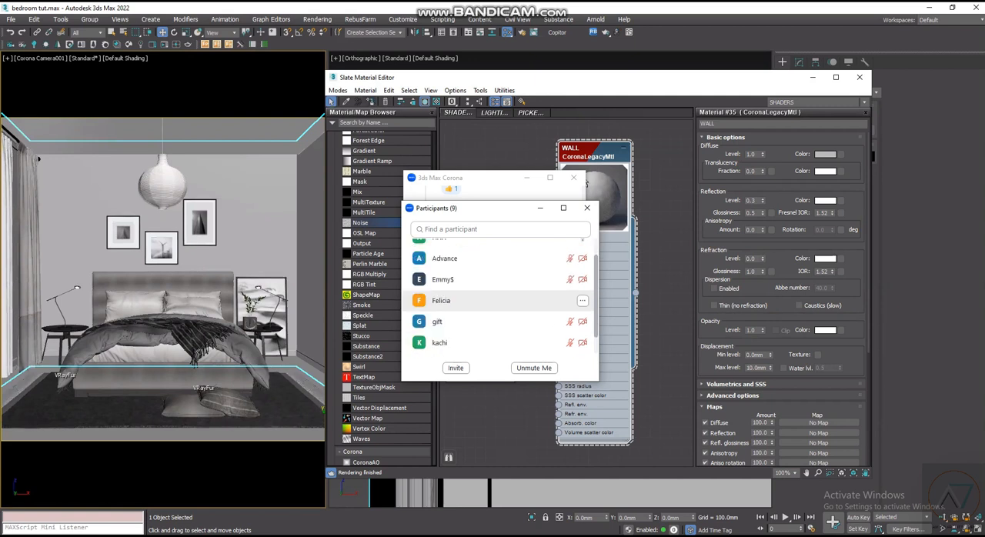
- Darken the WALL material's diffuse colour to a grey with a value of 108
left_click(823, 154)
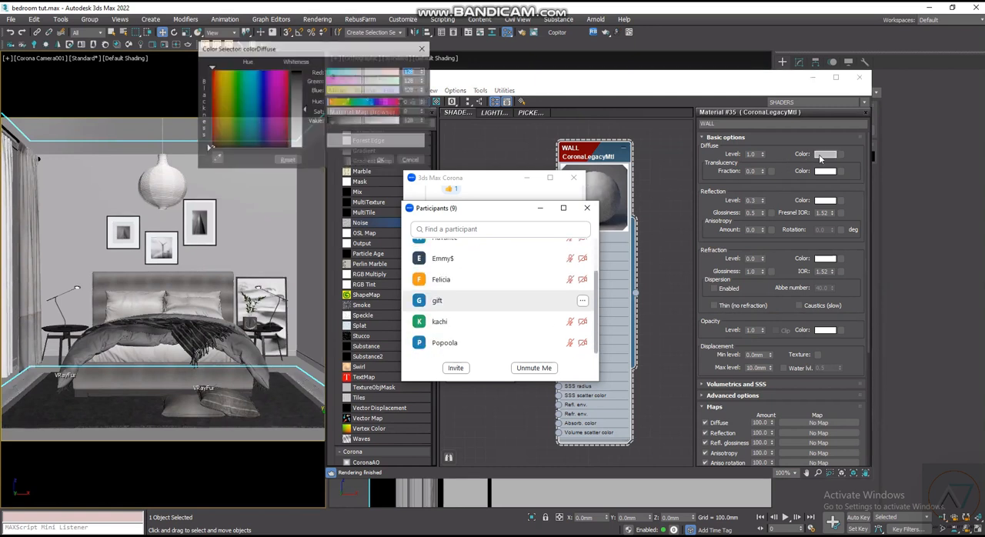
left_click(358, 122)
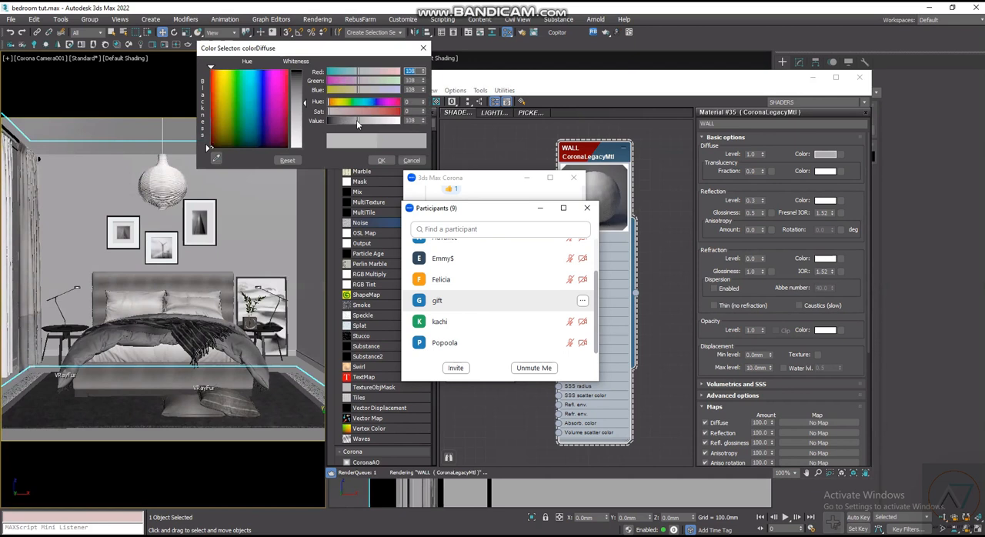
left_click(382, 161)
- Inspect the WALL material node, close the Zoom participants list and open the connected Noise map's parameters
scroll(500, 306, "down", 2)
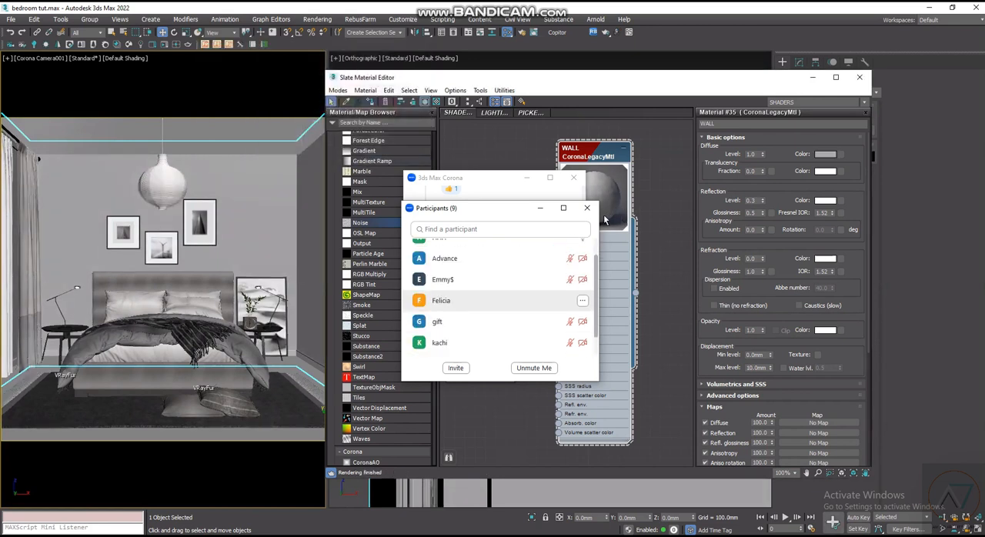
scroll(613, 300, "down", 1)
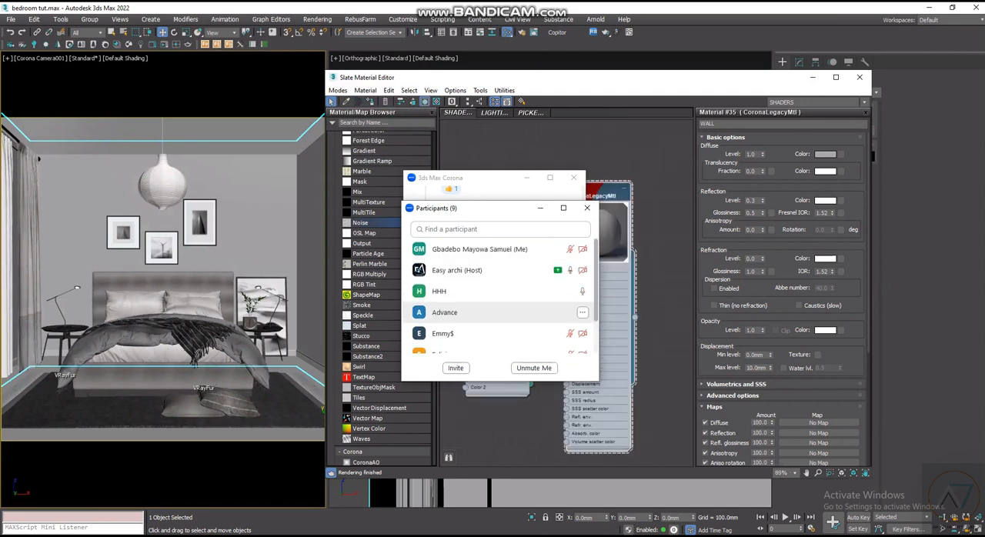
scroll(601, 254, "up", 1)
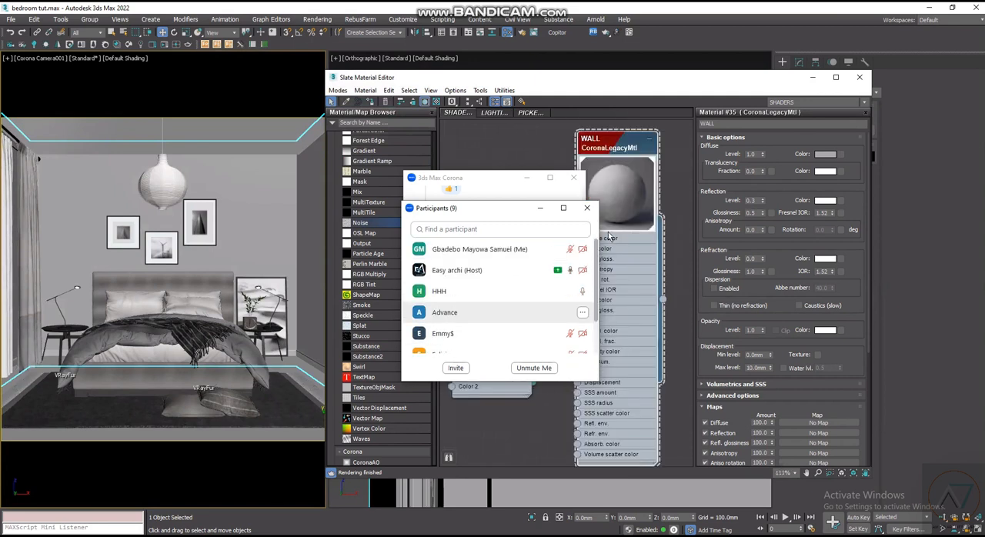
scroll(602, 281, "up", 1)
scroll(602, 282, "down", 2)
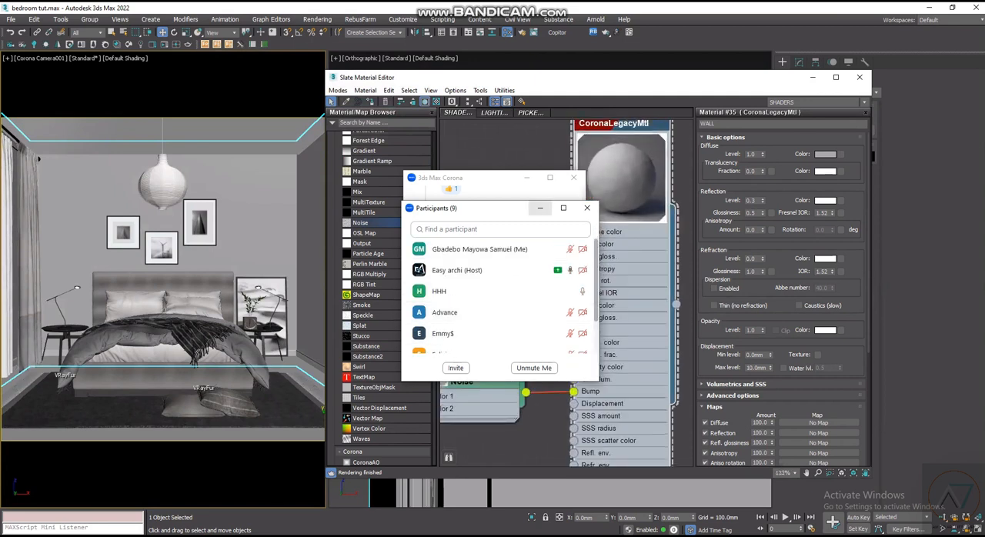
left_click(587, 208)
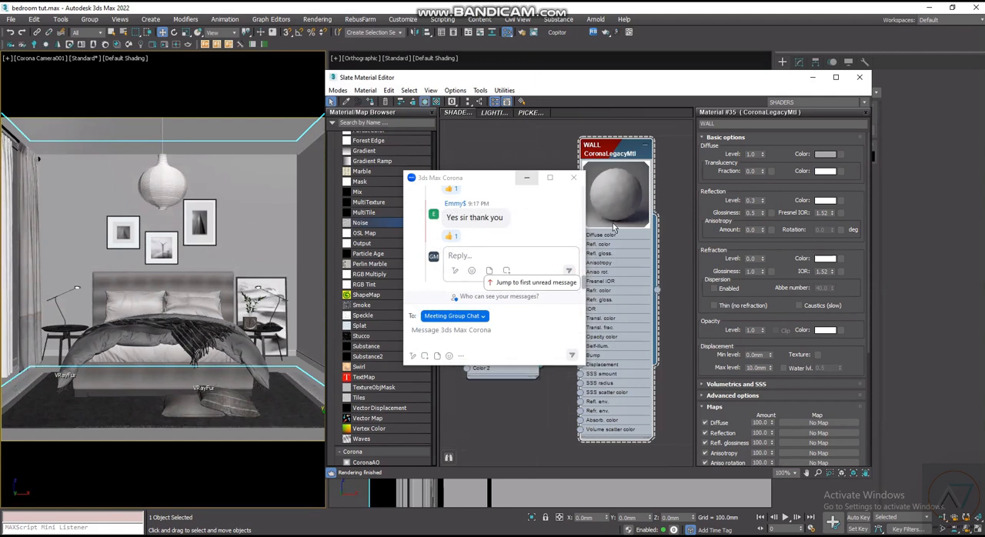
double_click(513, 351)
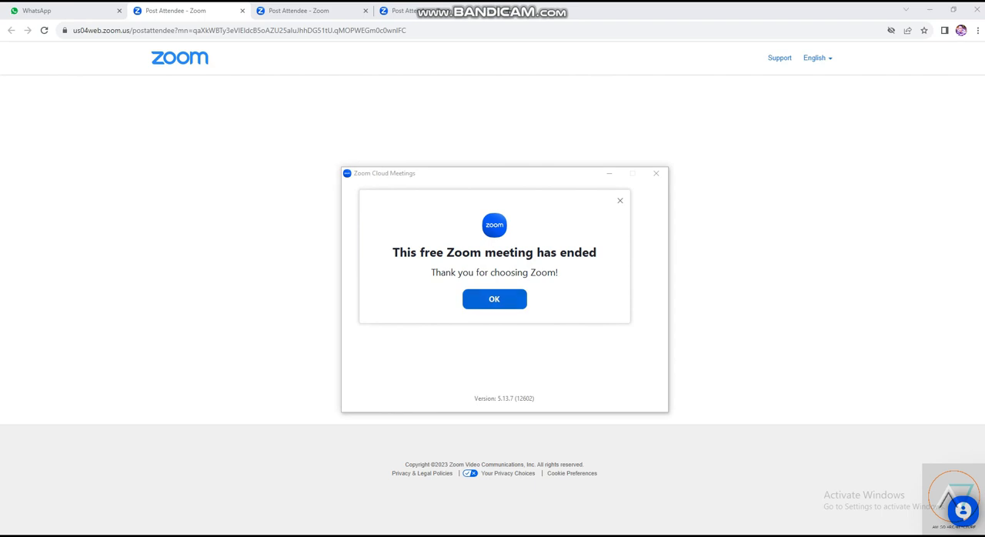
- Dismiss the ended-meeting notice, close Zoom Cloud Meetings and switch to WhatsApp in the browser
left_click(495, 300)
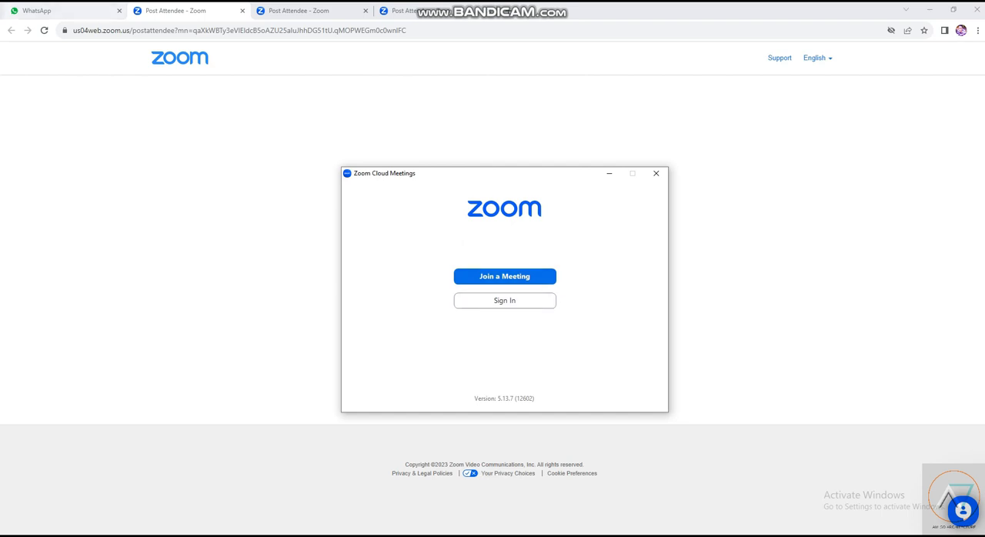
left_click(657, 173)
left_click(46, 11)
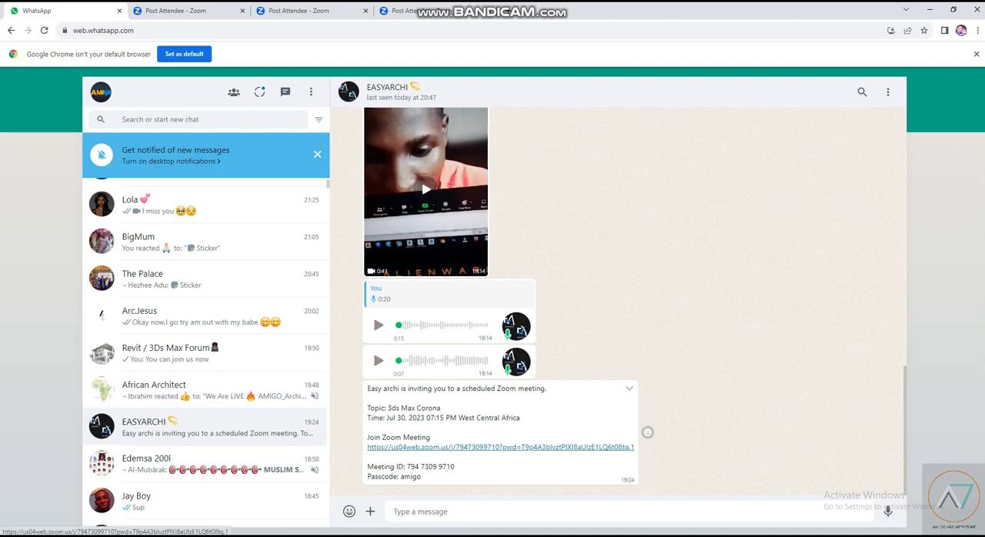
- Open the Zoom invitation link from the EASYARCHI chat, launch the meeting in Zoom and join with computer audio
left_click(627, 446)
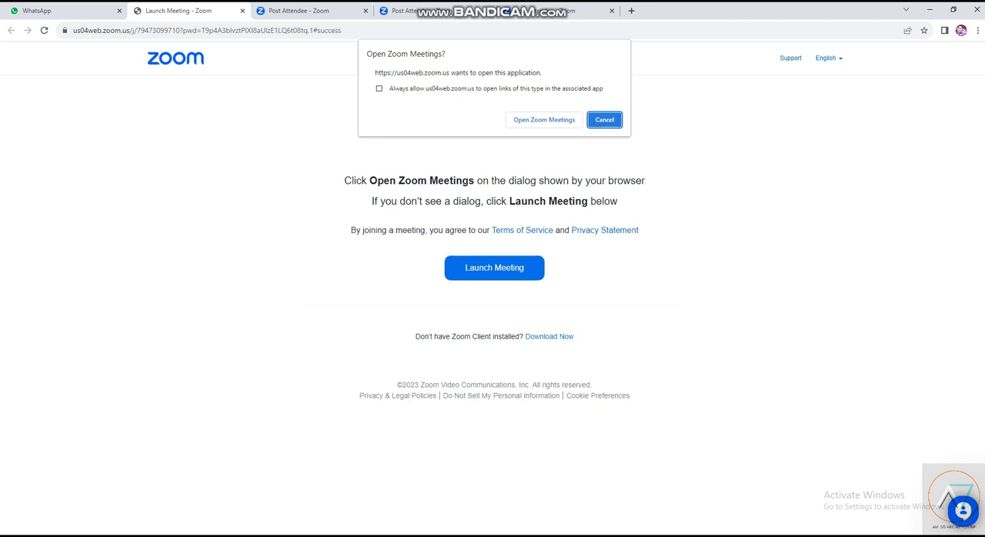
left_click(605, 120)
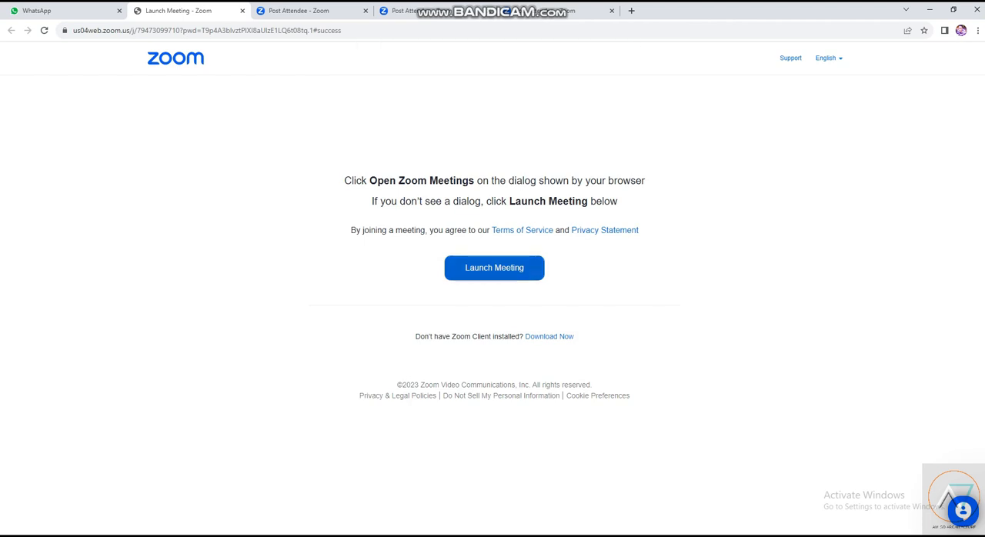
left_click(494, 268)
left_click(544, 120)
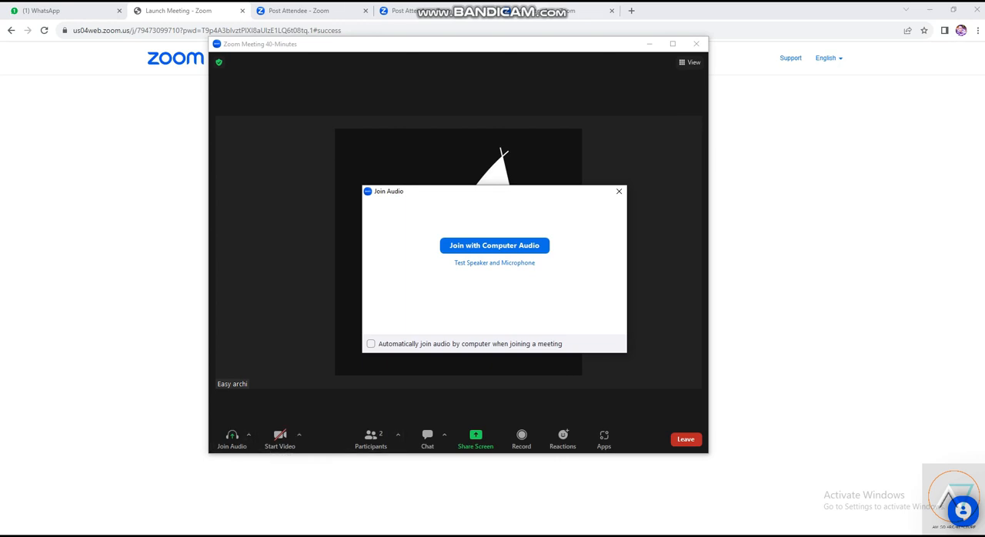
left_click(495, 246)
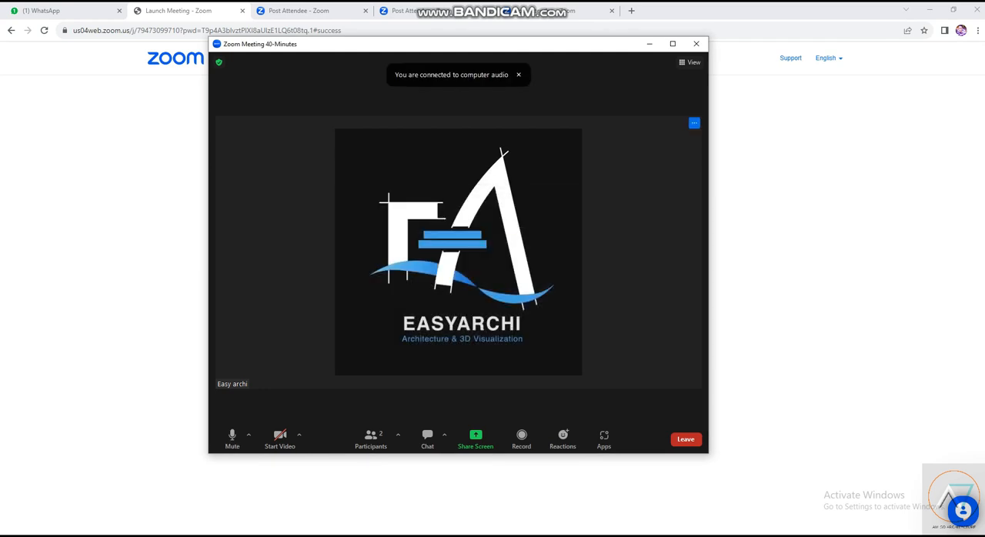
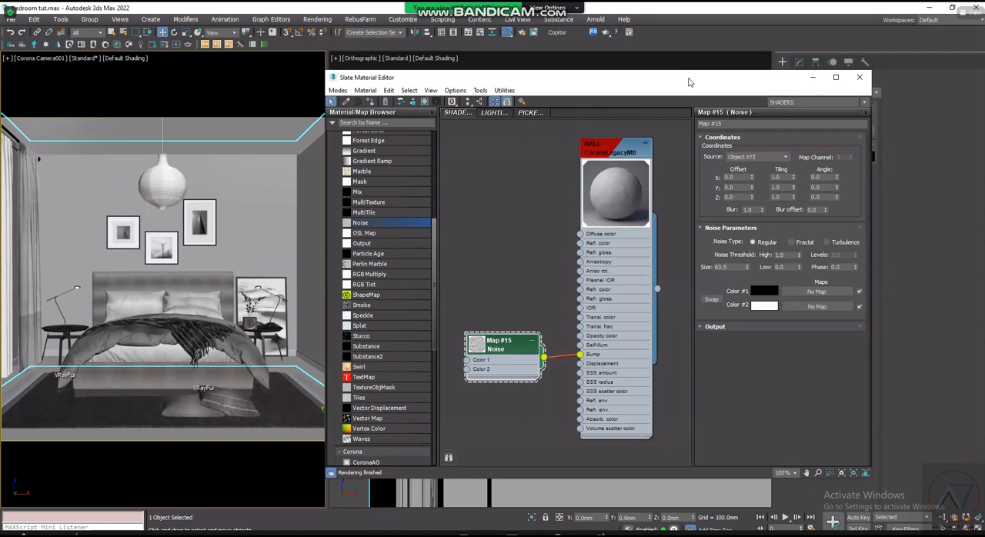
left_click_drag(691, 82, 502, 92)
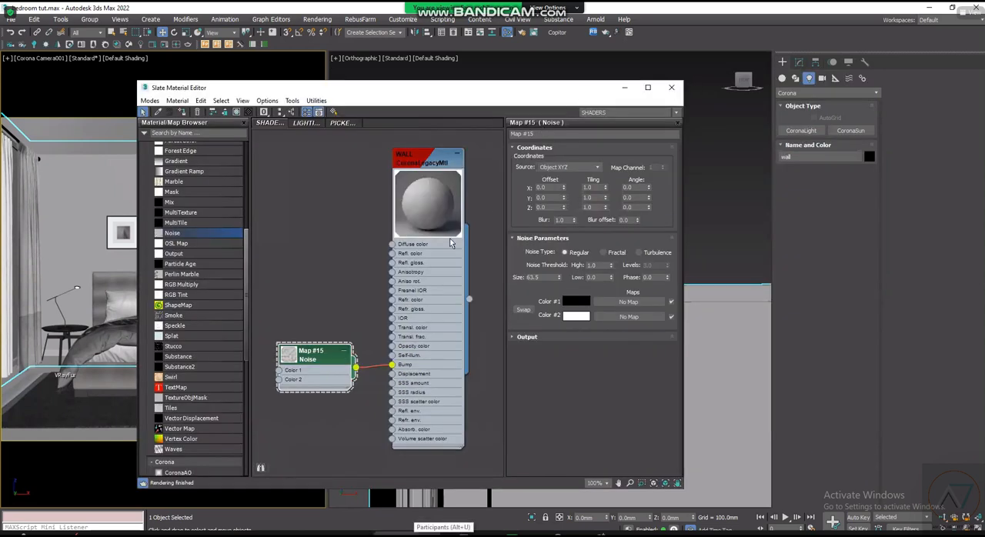
scroll(425, 265, "down", 1)
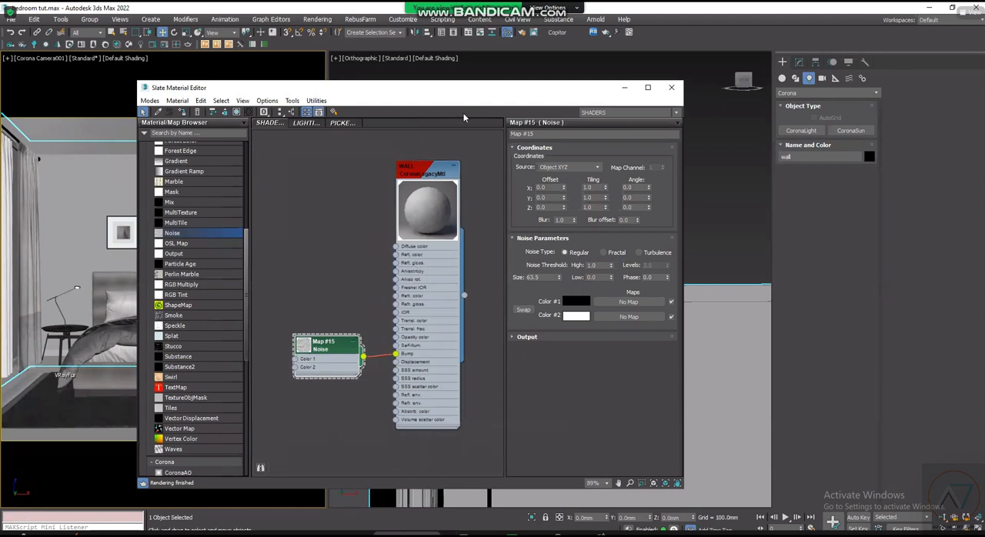
left_click_drag(471, 101, 493, 106)
scroll(440, 283, "up", 1)
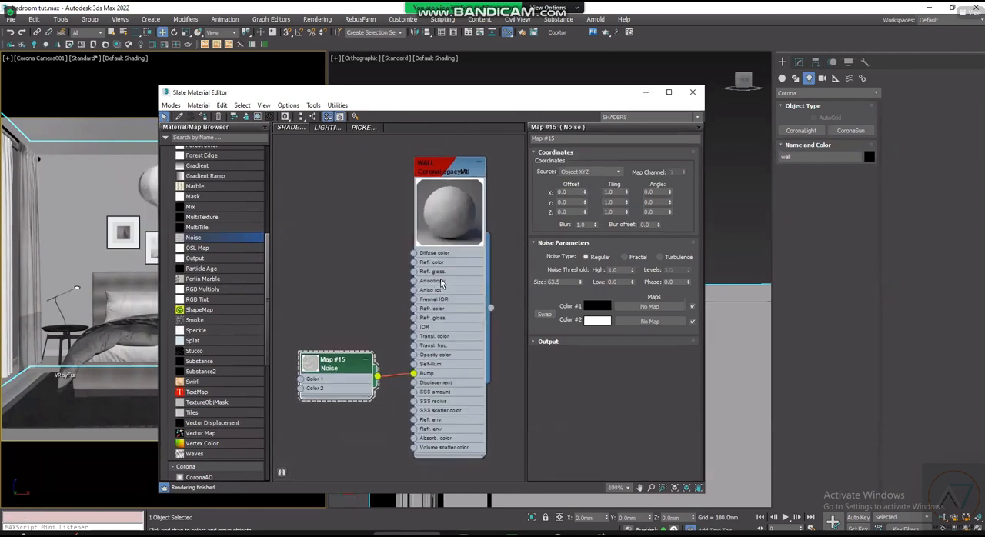
scroll(441, 278, "down", 1)
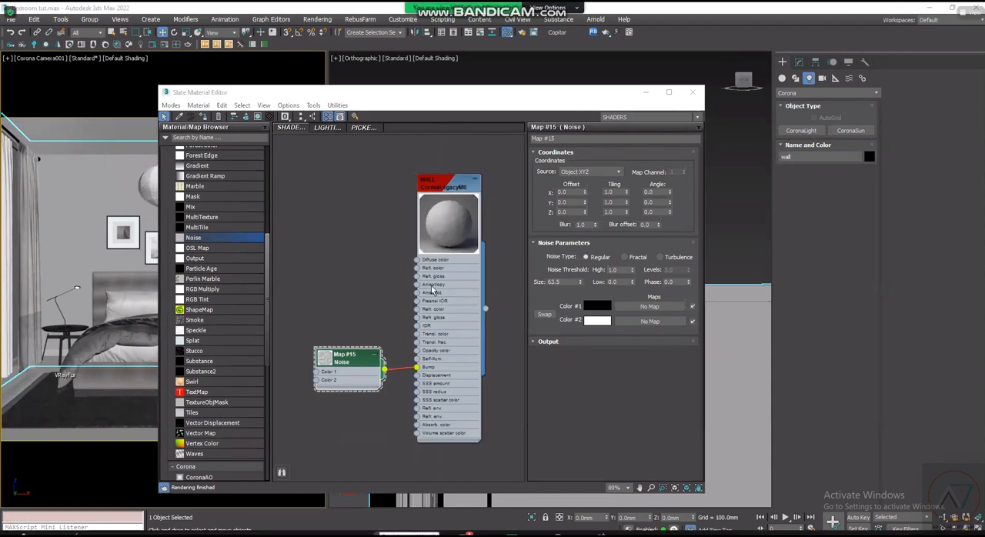
scroll(429, 318, "up", 1)
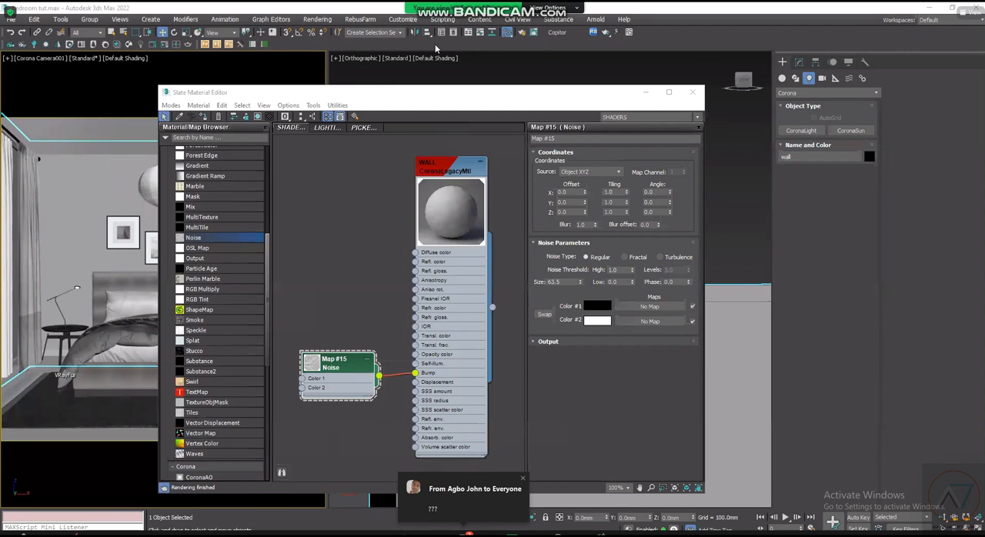
middle_click_drag(455, 208, 453, 210)
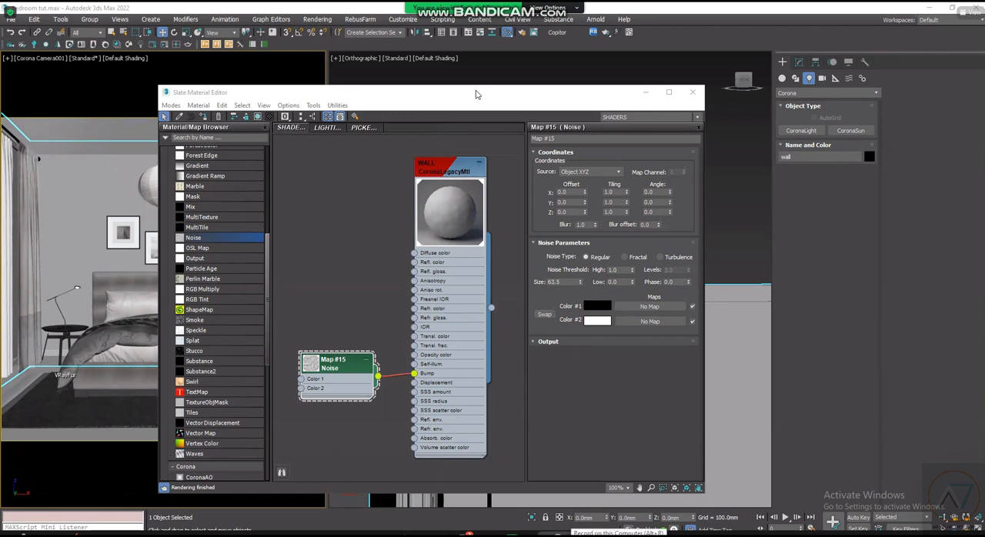
left_click_drag(419, 99, 420, 91)
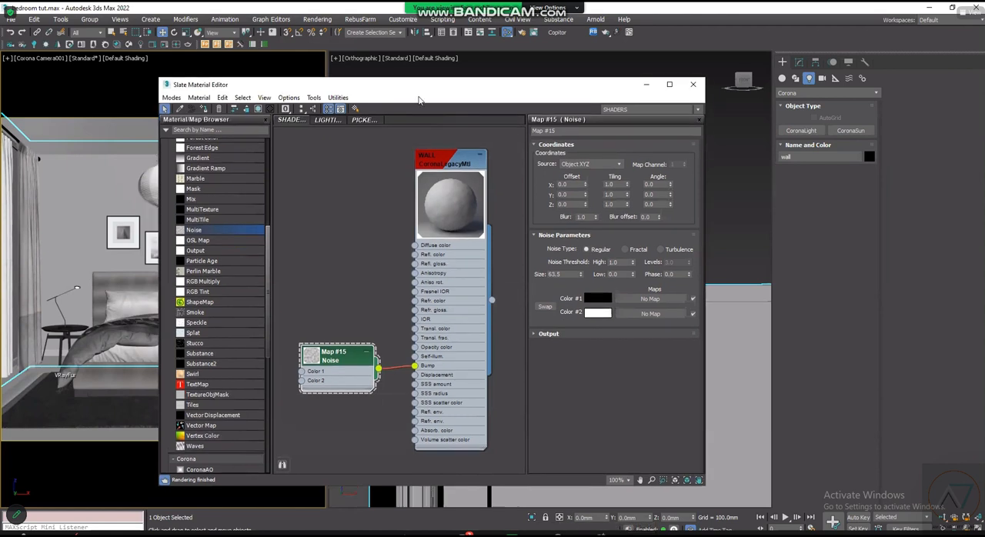
scroll(460, 208, "up", 1)
scroll(460, 208, "down", 1)
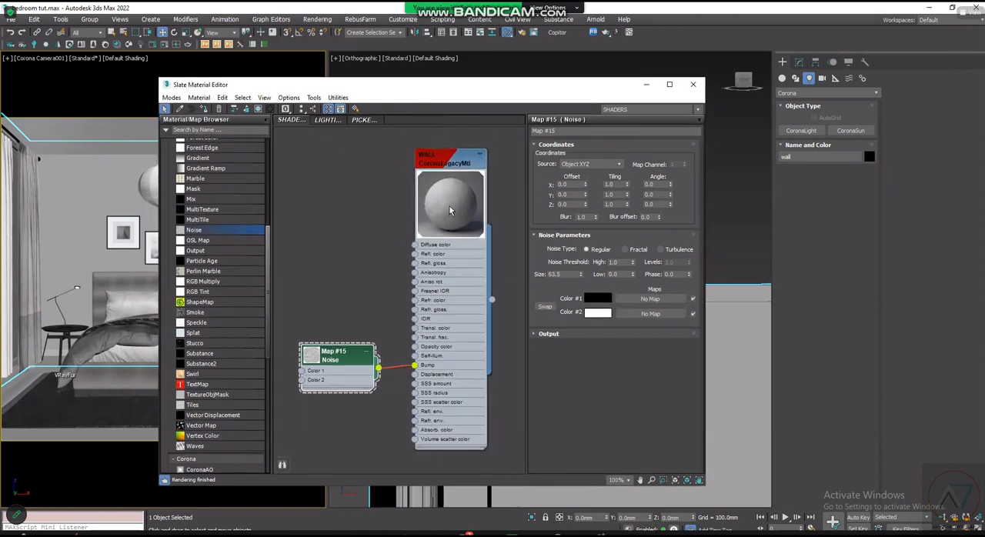
scroll(448, 200, "down", 1)
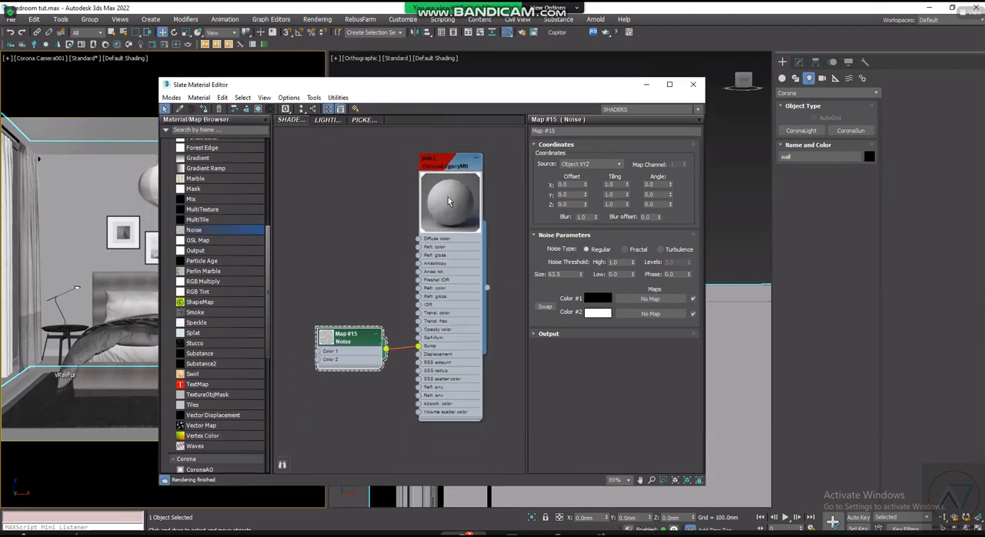
scroll(448, 197, "up", 1)
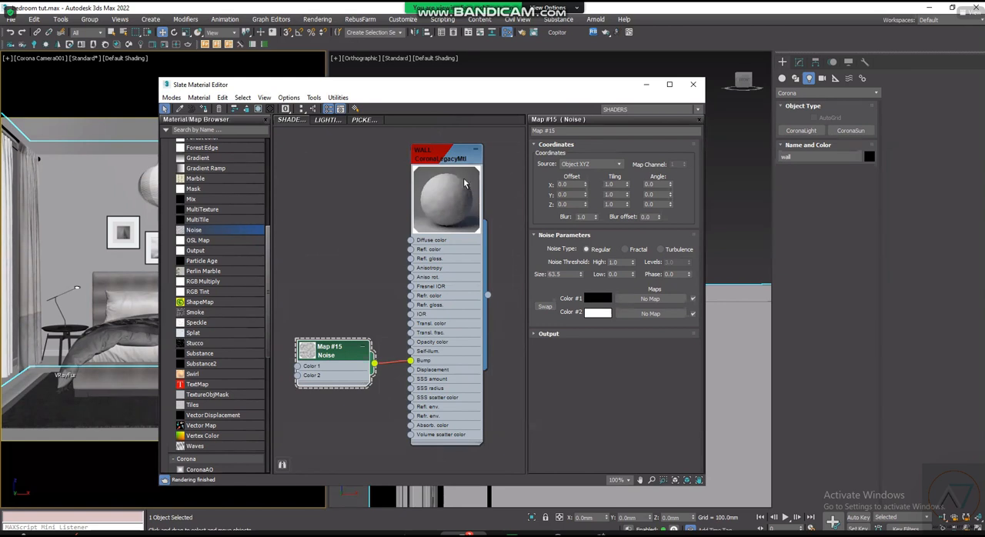
left_click_drag(396, 88, 404, 88)
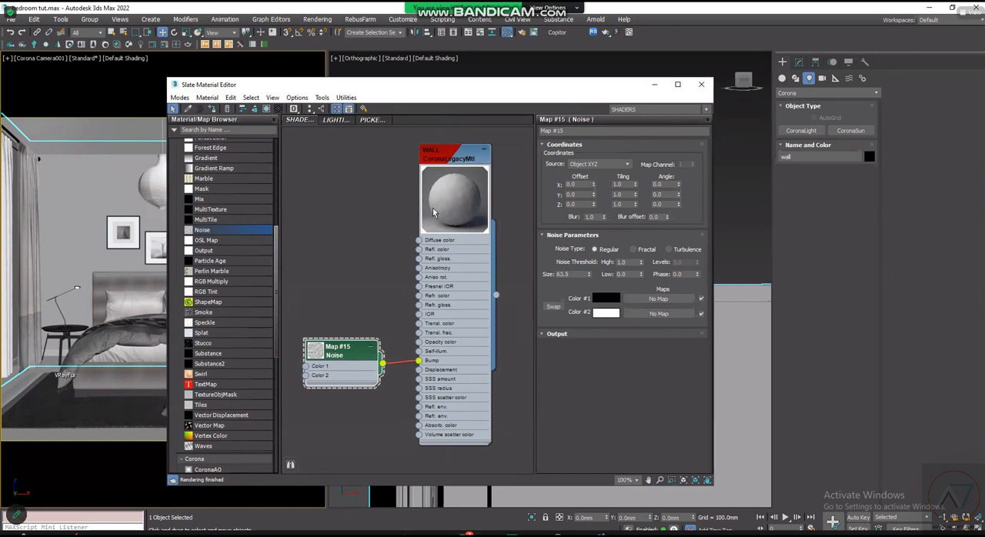
scroll(418, 275, "down", 2)
scroll(417, 277, "up", 2)
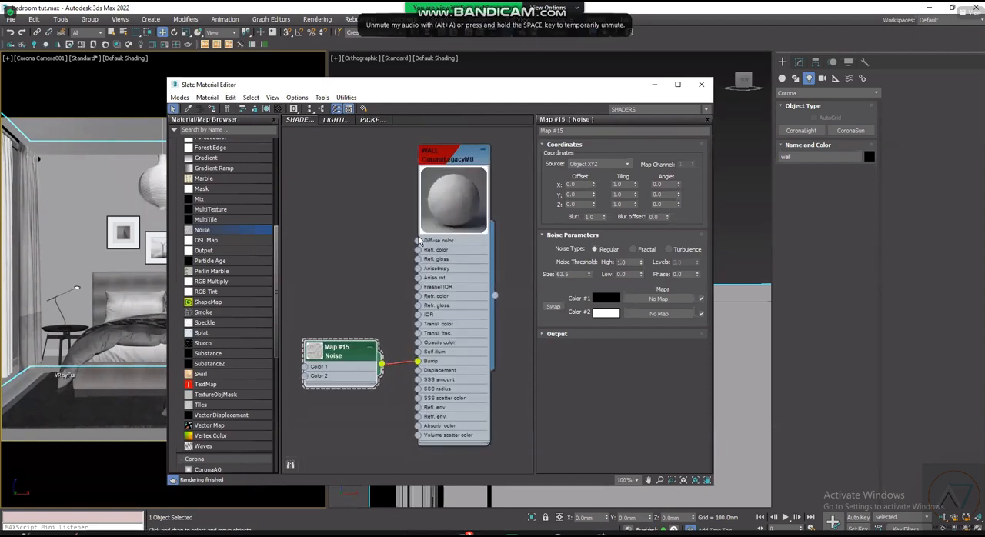
key("super")
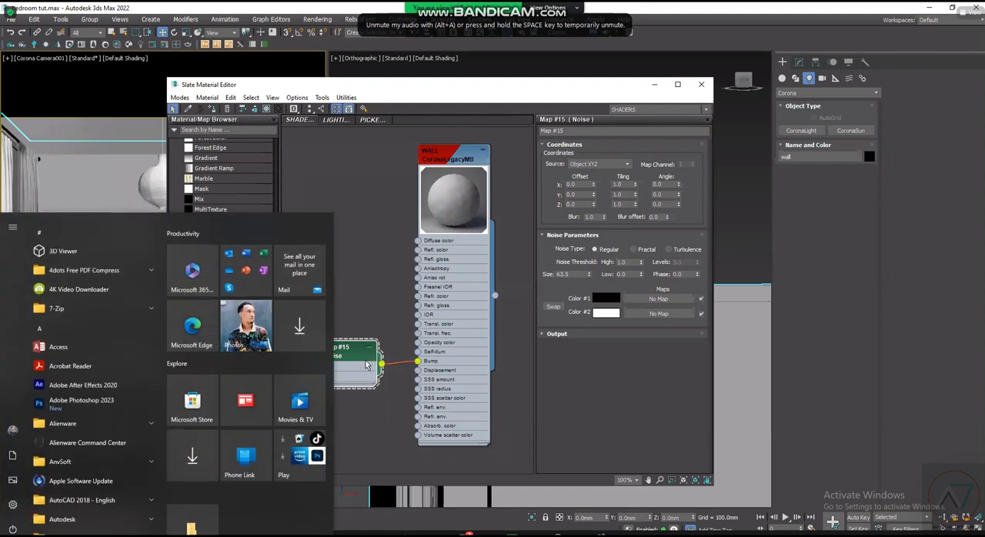
scroll(410, 362, "up", 3)
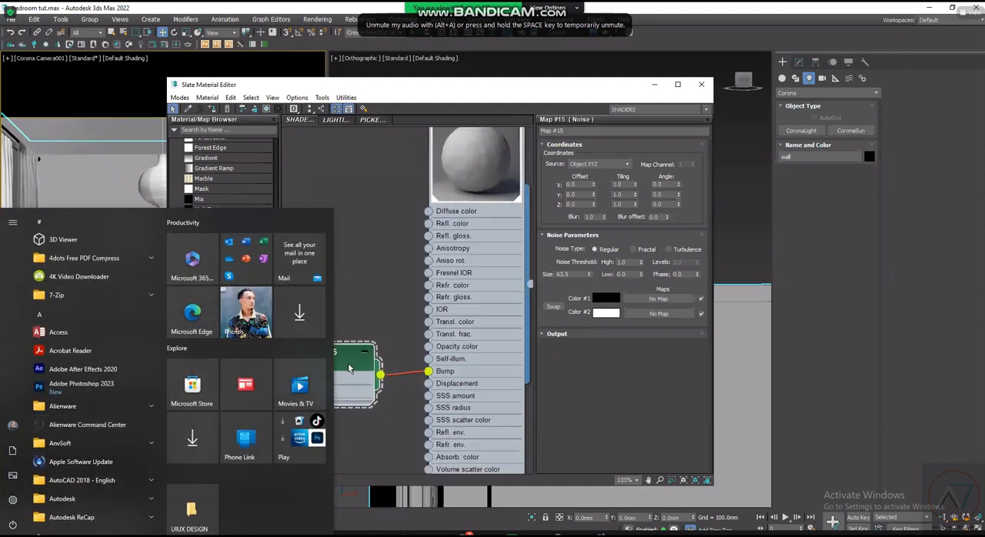
scroll(478, 331, "down", 1)
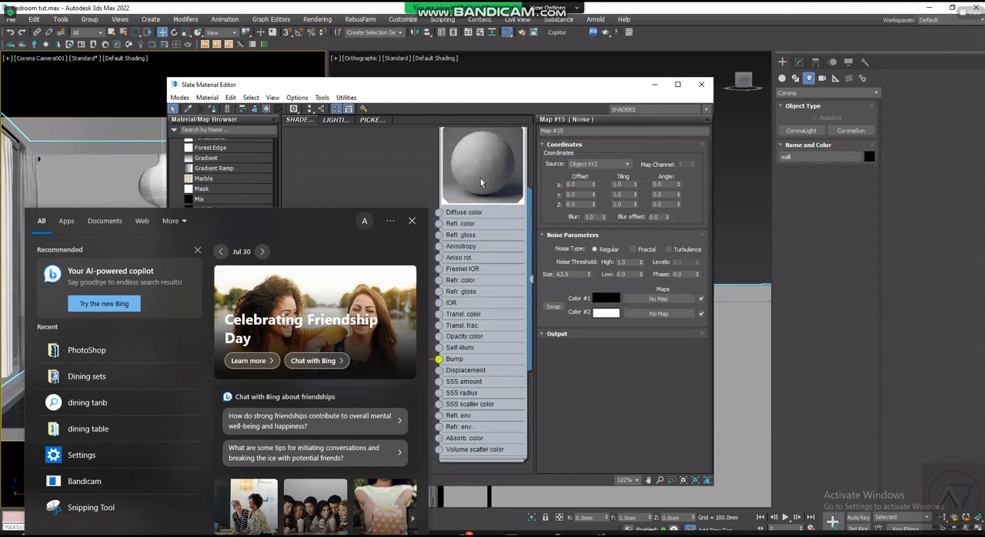
key("alt+Tab")
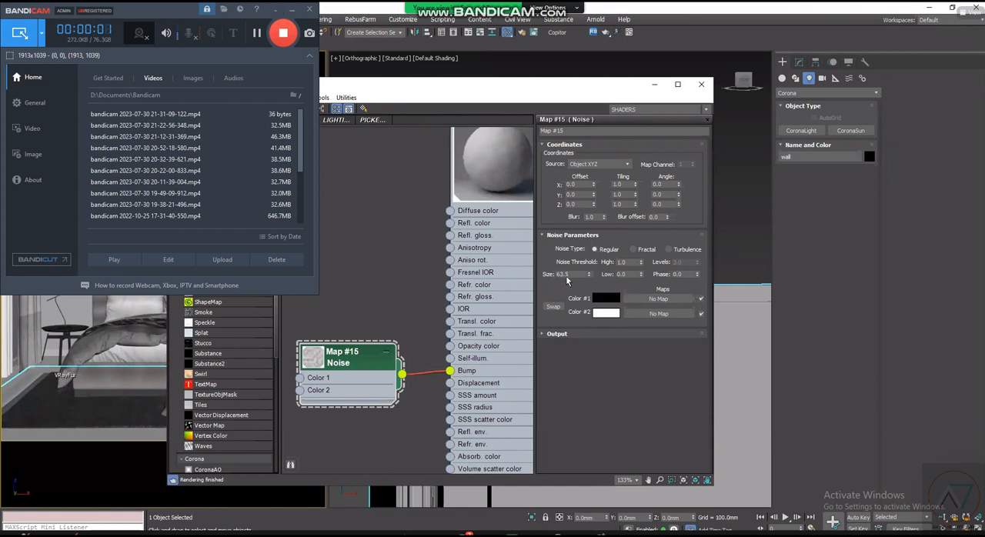
- Set the size of the Noise map feeding the WALL material's bump to 0.035
double_click(571, 275)
left_click(65, 61)
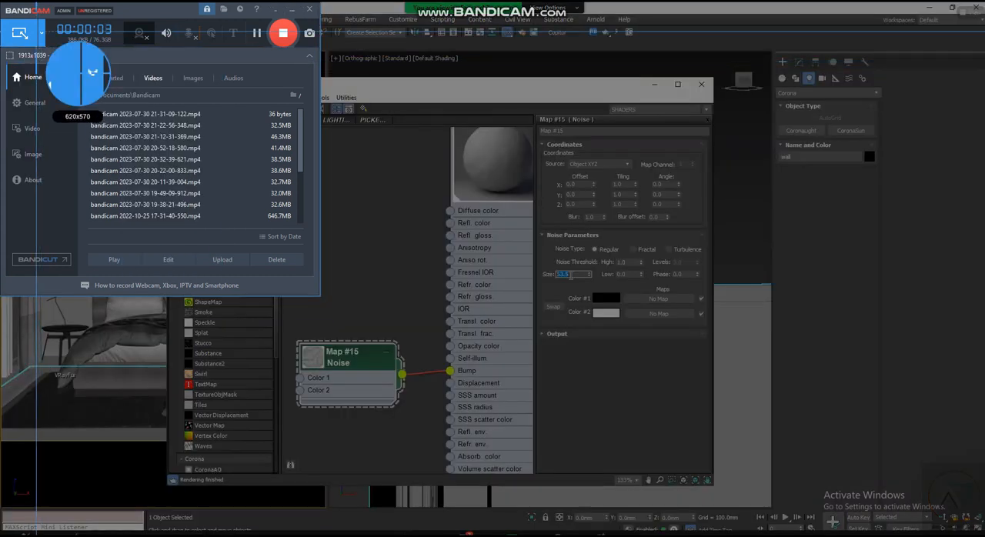
type("0.03")
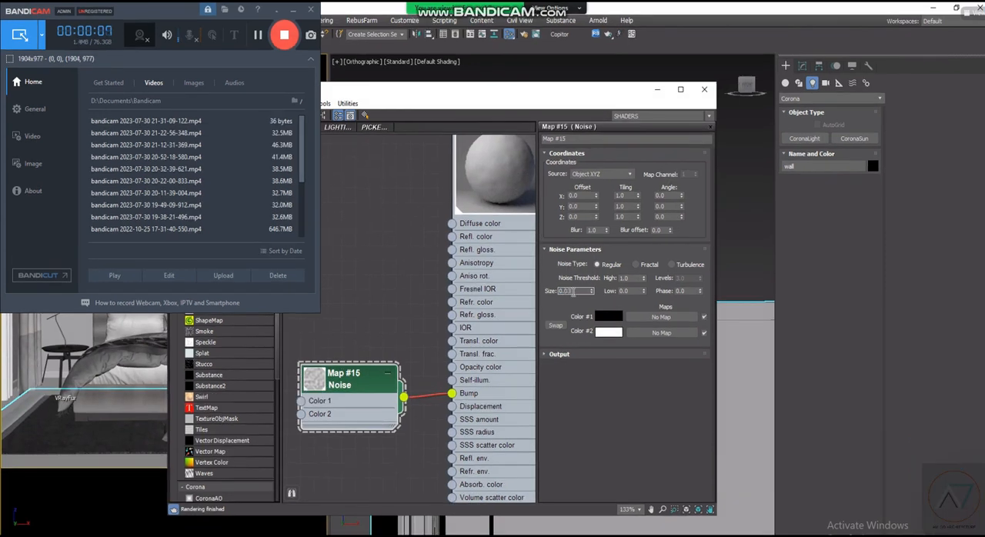
left_click(293, 10)
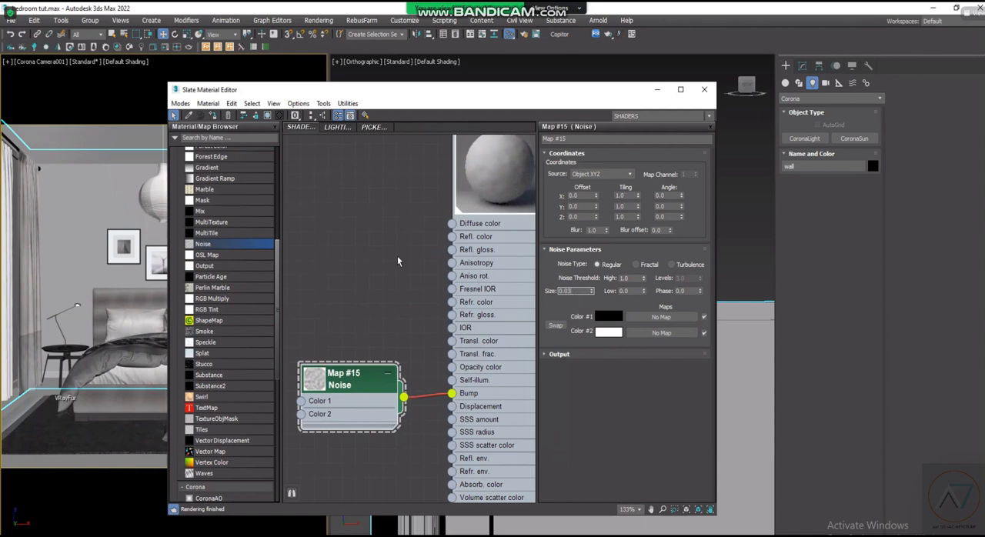
left_click(574, 290)
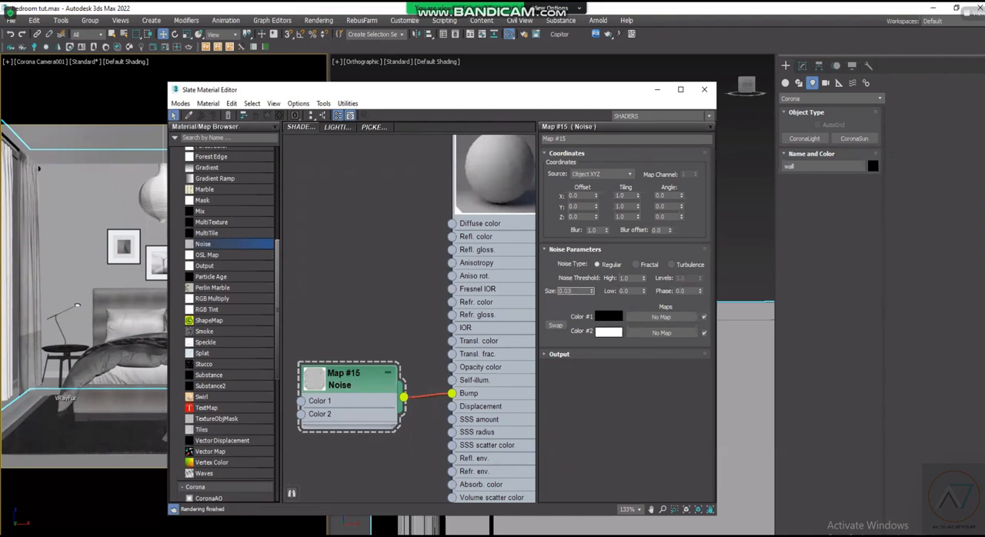
scroll(397, 255, "down", 1)
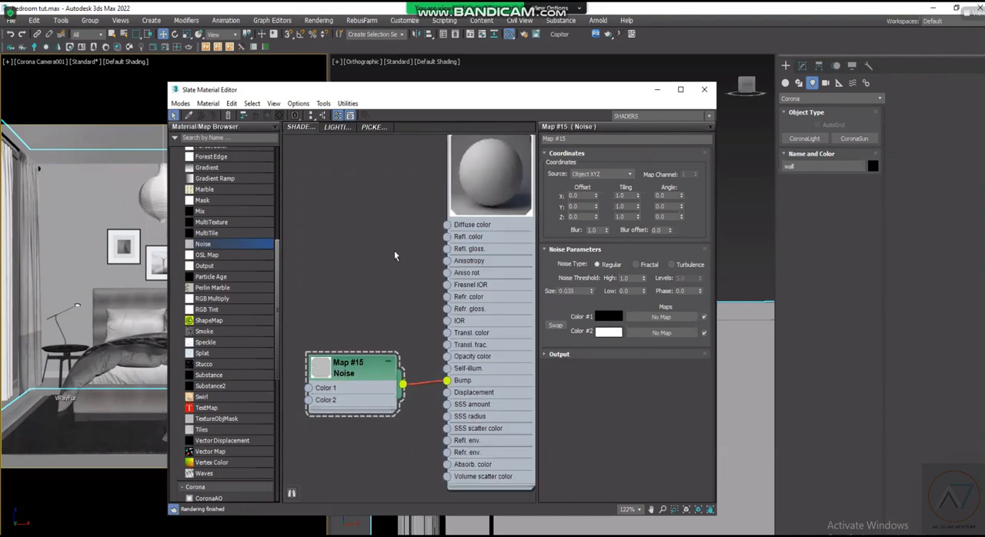
scroll(456, 243, "down", 1)
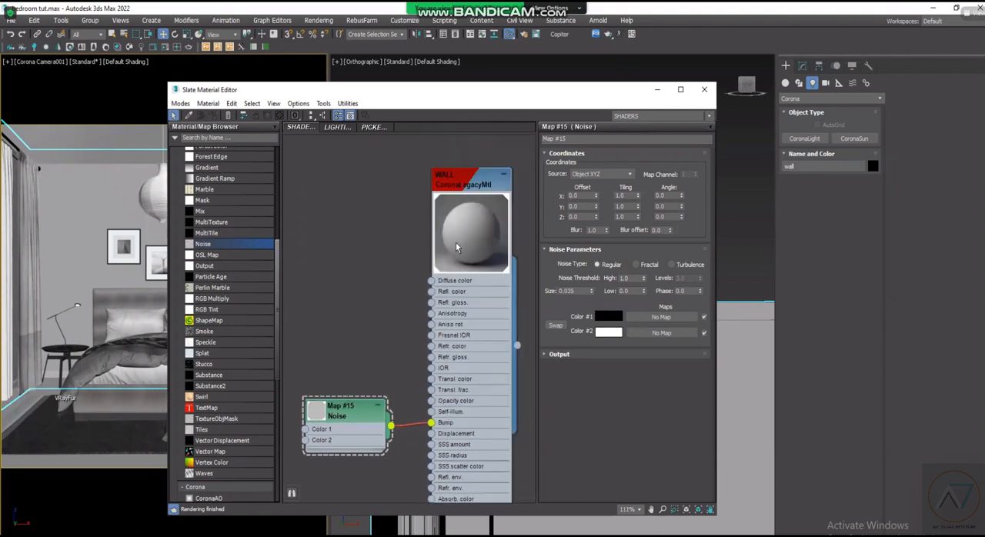
scroll(472, 243, "up", 2)
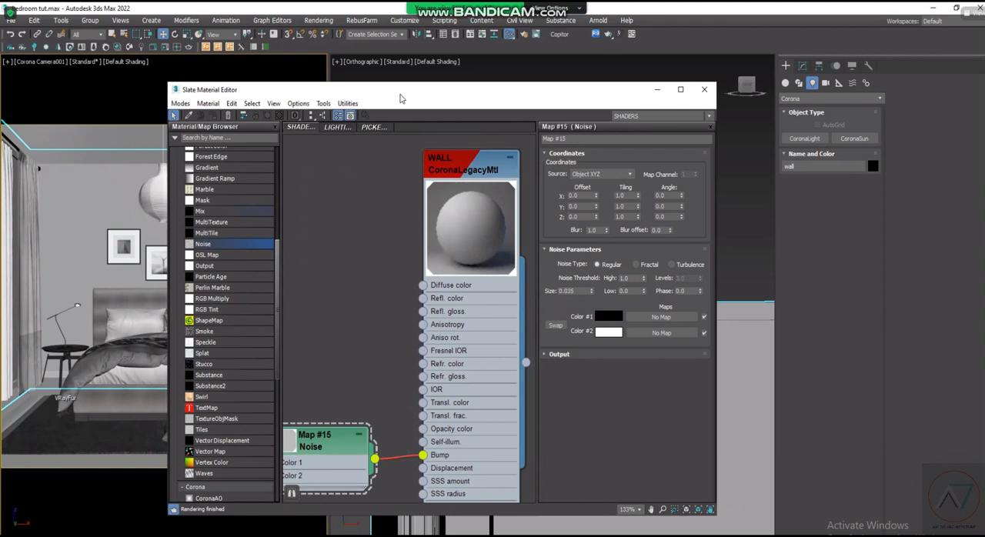
left_click_drag(401, 96, 414, 94)
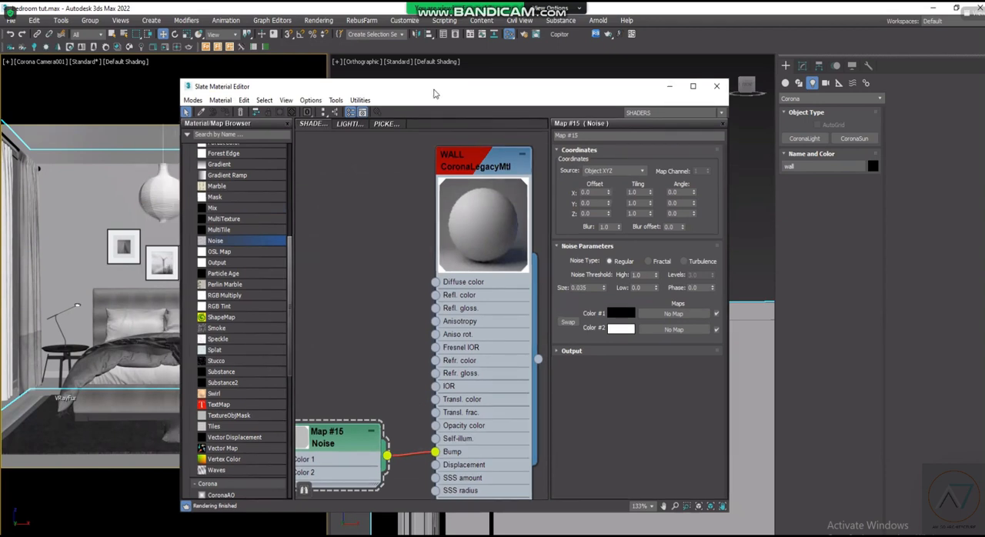
- Add a new CoronaLegacyMtl material node in the empty space below the WALL material
scroll(383, 260, "down", 2)
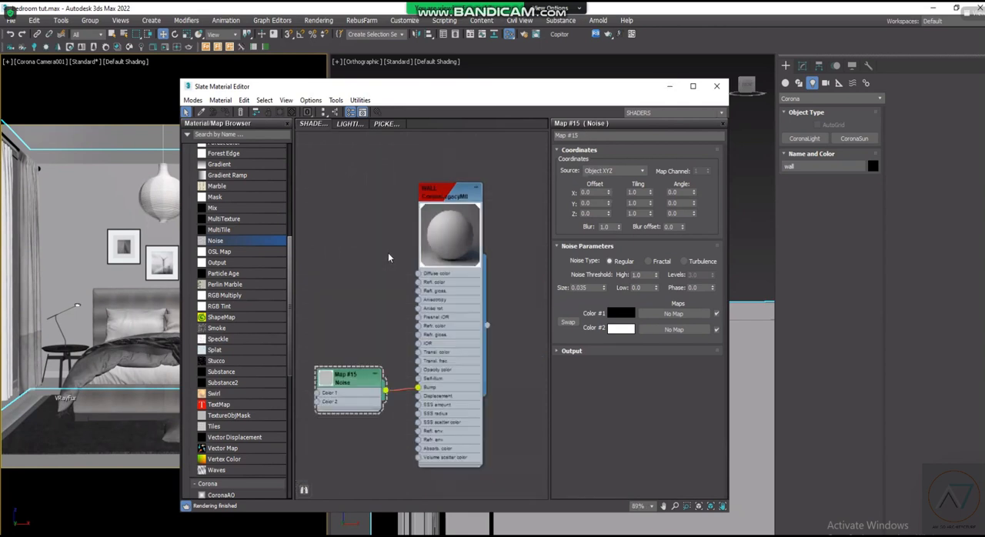
scroll(443, 405, "down", 2)
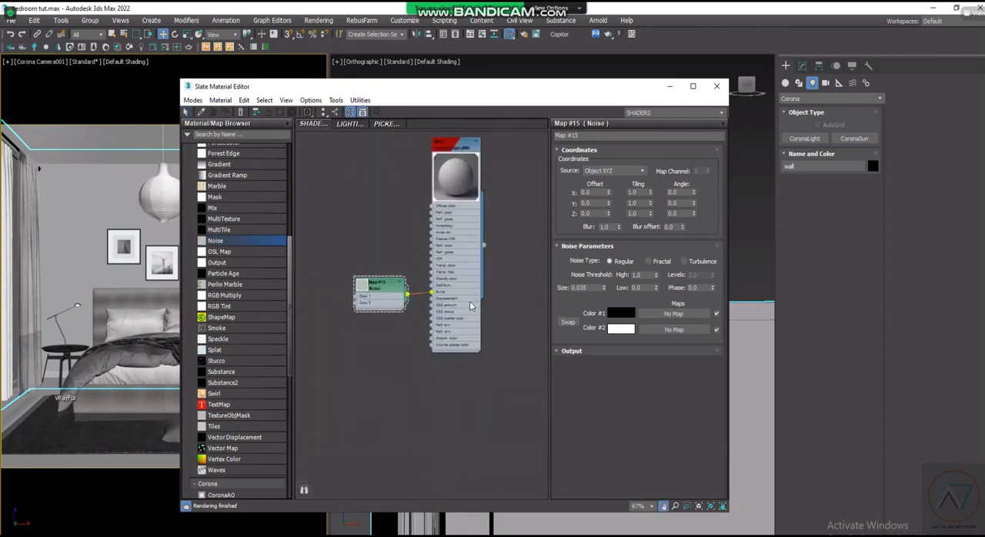
scroll(450, 290, "up", 2)
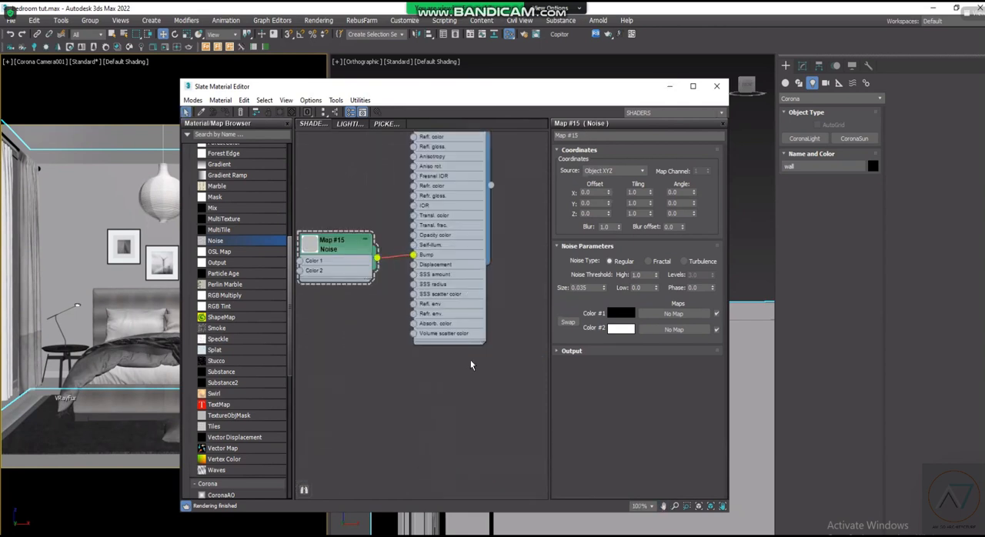
scroll(462, 360, "down", 2)
scroll(455, 391, "down", 6)
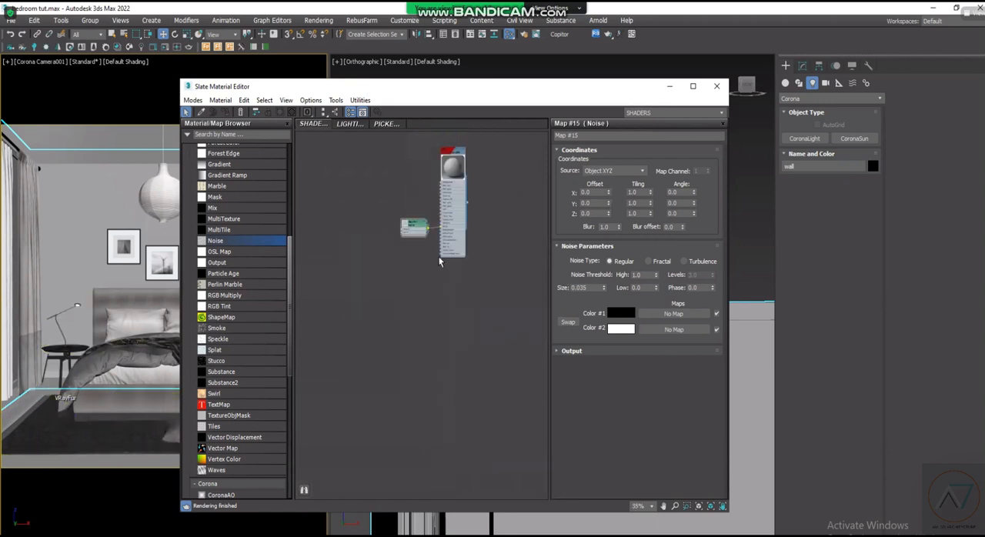
scroll(445, 316, "up", 2)
scroll(427, 290, "down", 1)
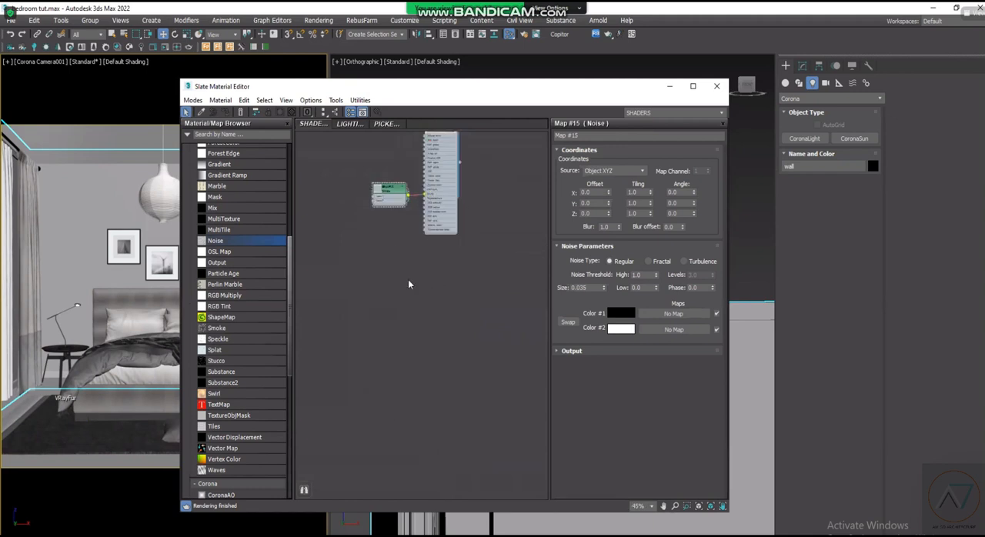
right_click(401, 301)
left_click(348, 277)
left_click_drag(290, 240, 293, 144)
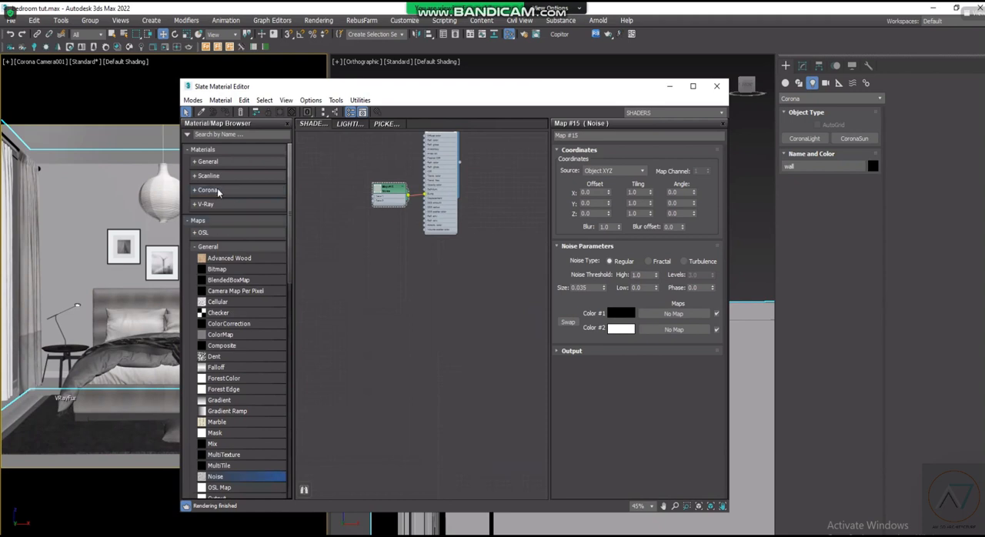
left_click(219, 189)
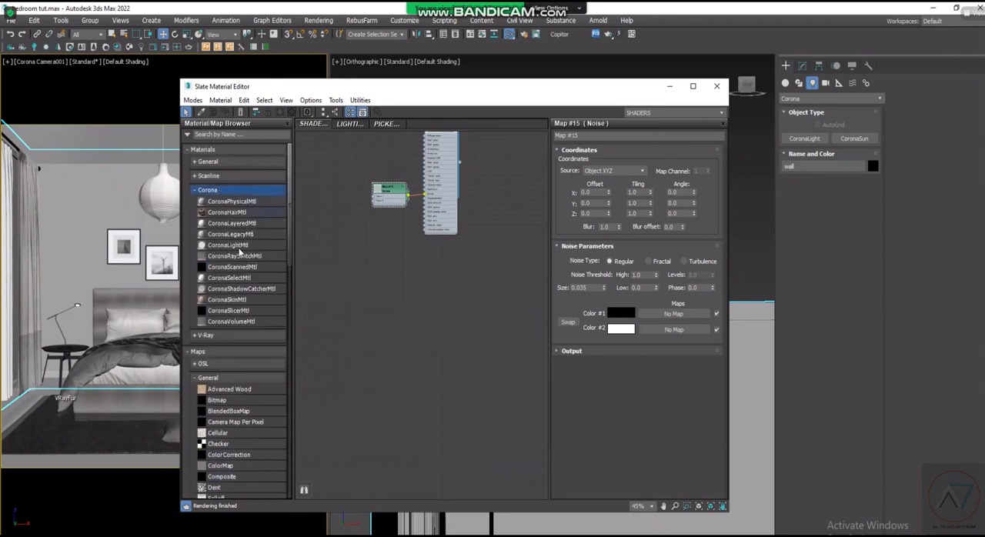
left_click(261, 246)
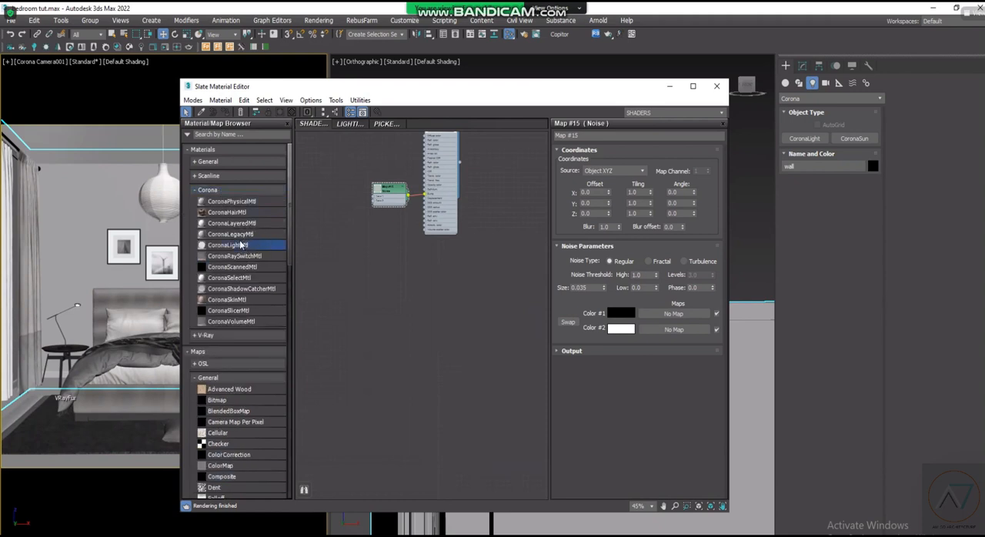
left_click_drag(239, 236, 431, 305)
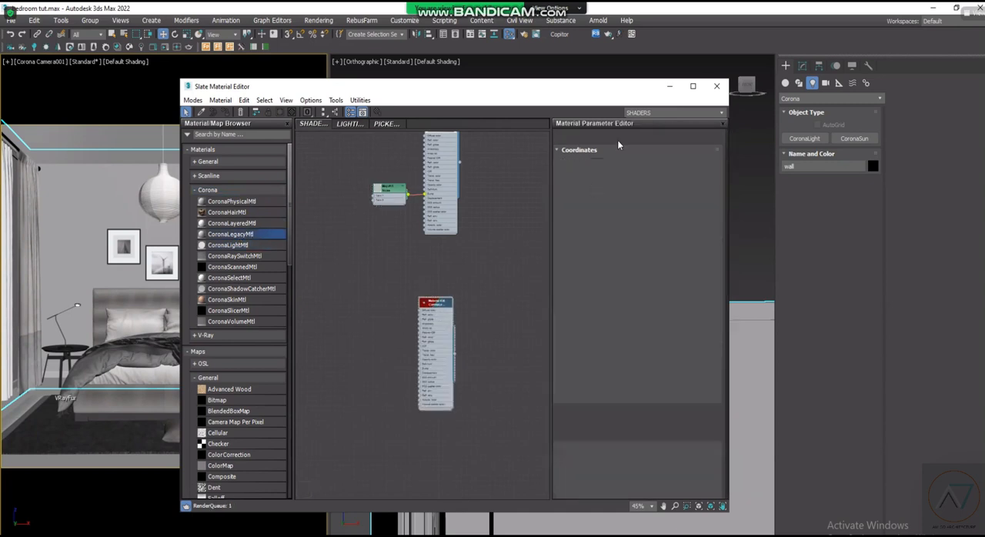
- Rename the new CoronaLegacyMtl material as FLOOR
double_click(580, 138)
type("FLOOR")
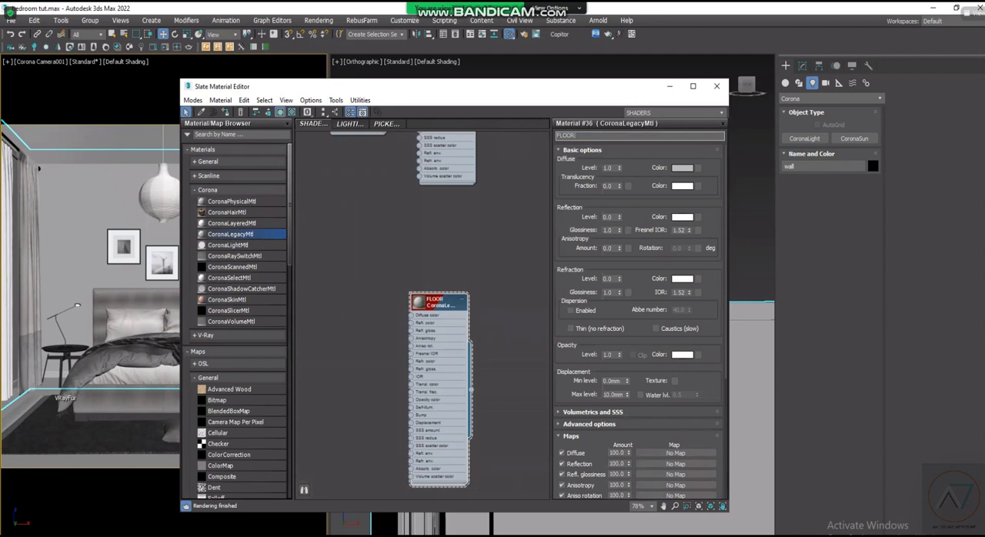
key("Return")
scroll(403, 253, "down", 2)
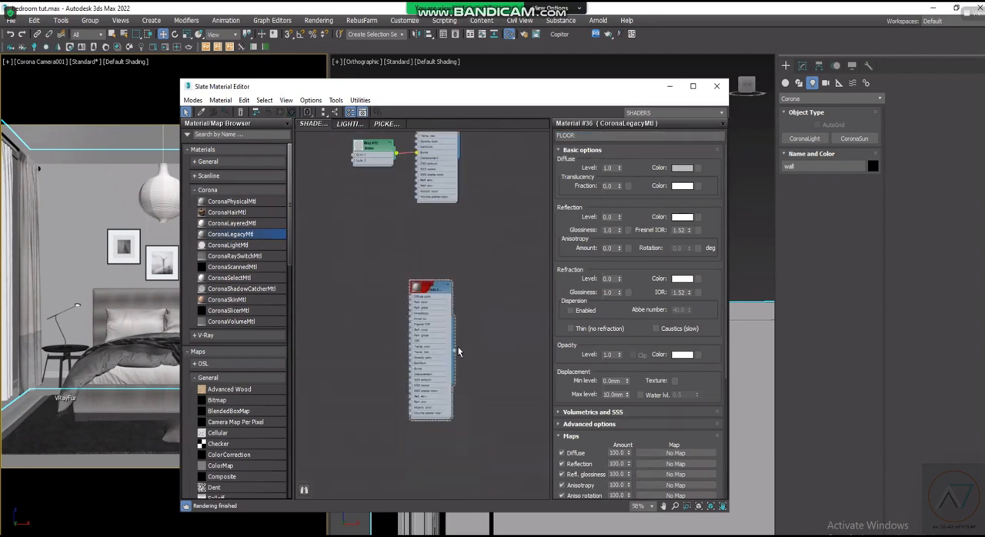
scroll(497, 318, "up", 2)
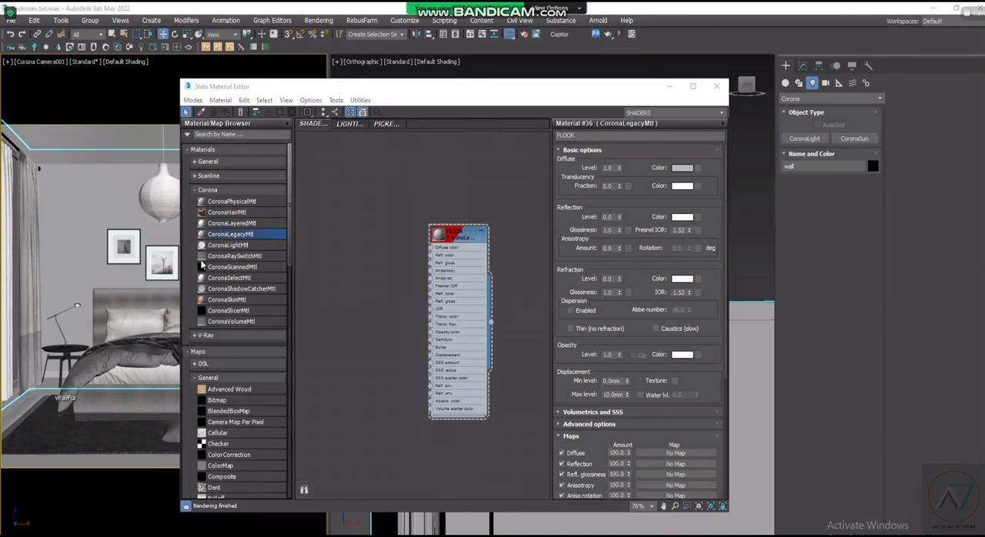
- Switch to File Explorer and open the HerringboneParquetFlooring01_MR_4K folder inside 01 TEXTURES
key("alt+Tab")
left_click(126, 276)
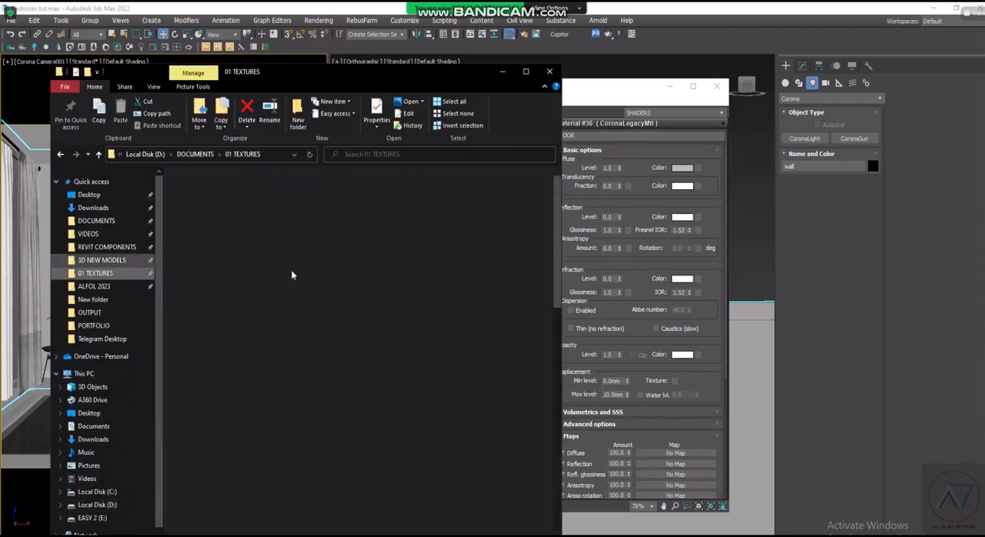
scroll(397, 366, "down", 2)
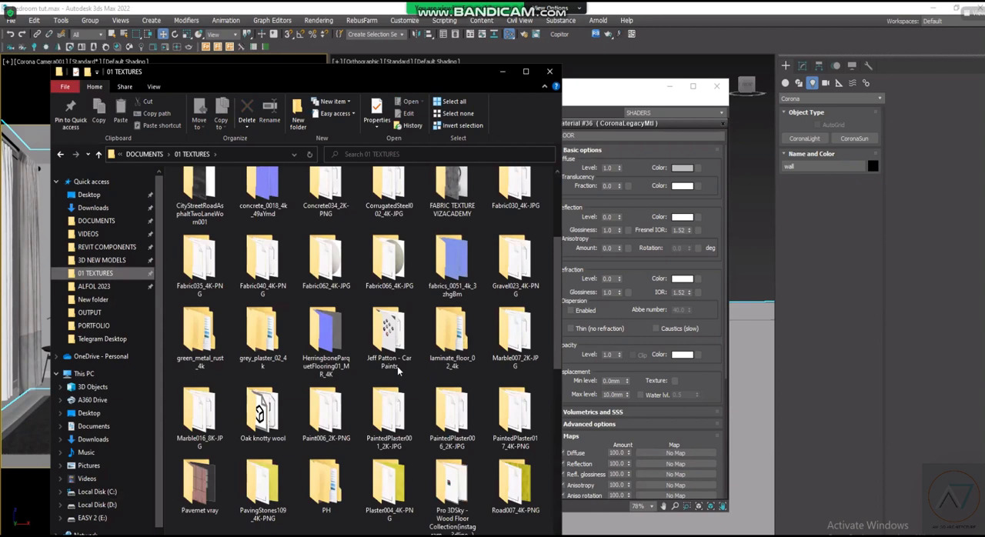
left_click(398, 367)
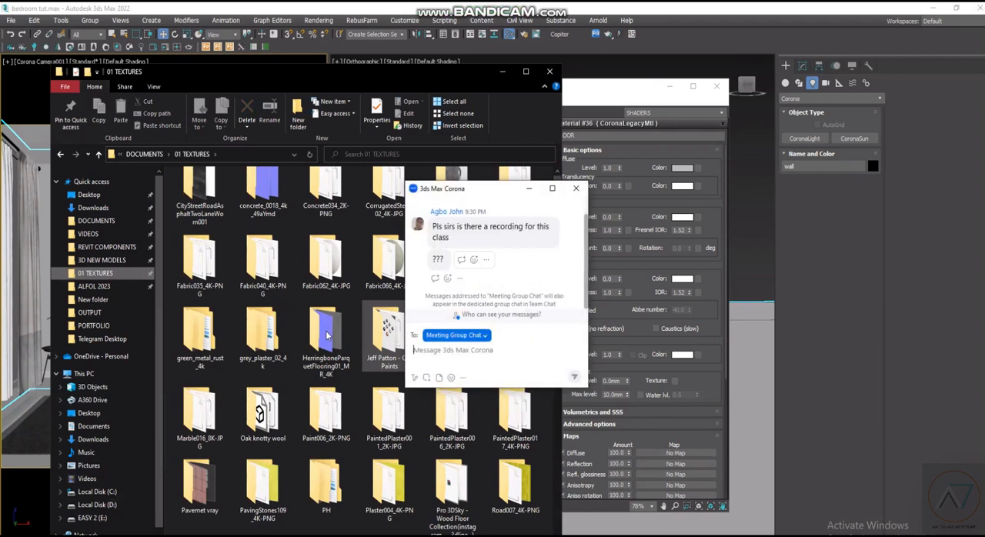
scroll(362, 386, "down", 3)
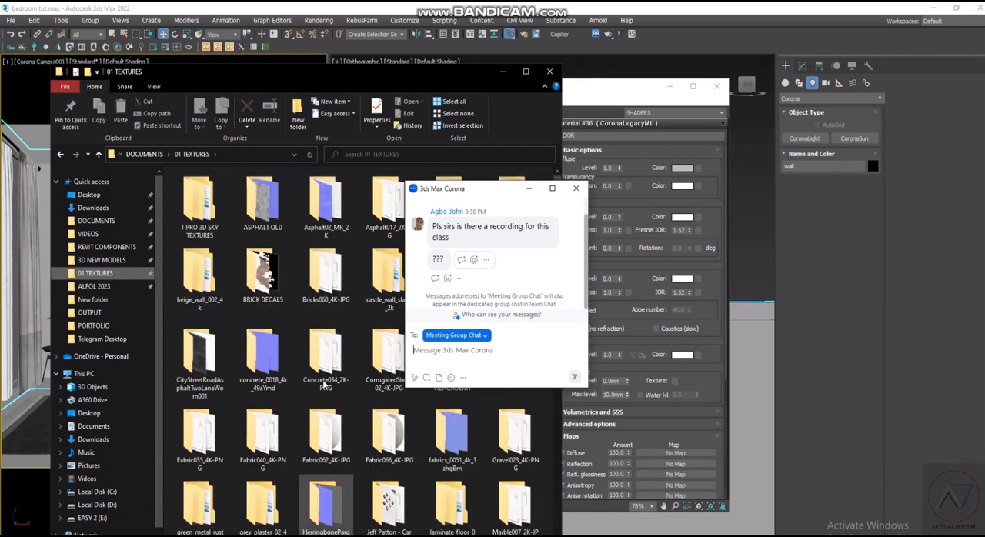
double_click(324, 504)
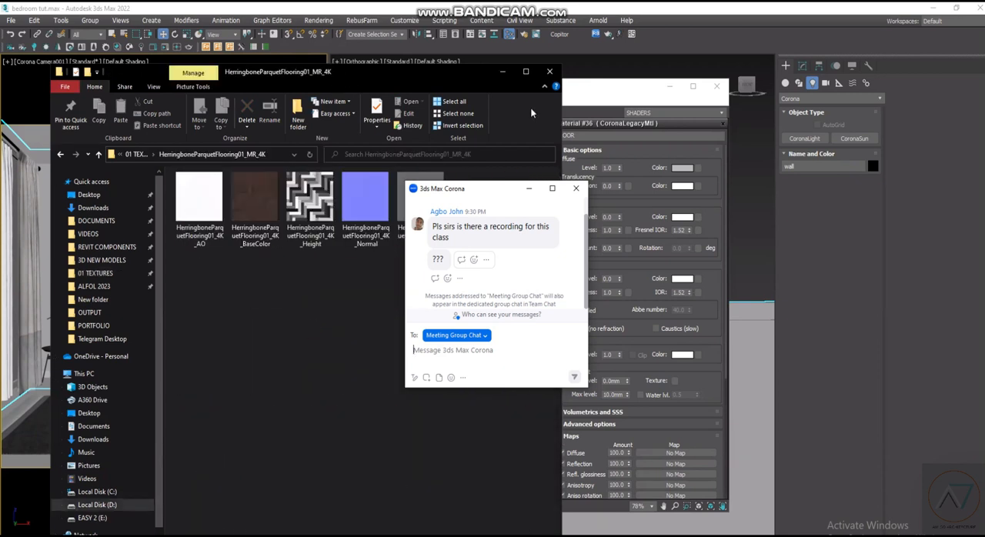
- Add the herringbone BaseColor texture to the material editor as a bitmap node, and reply HOPEFULLY to the recording question in the meeting chat
left_click_drag(417, 77, 309, 71)
left_click(462, 261)
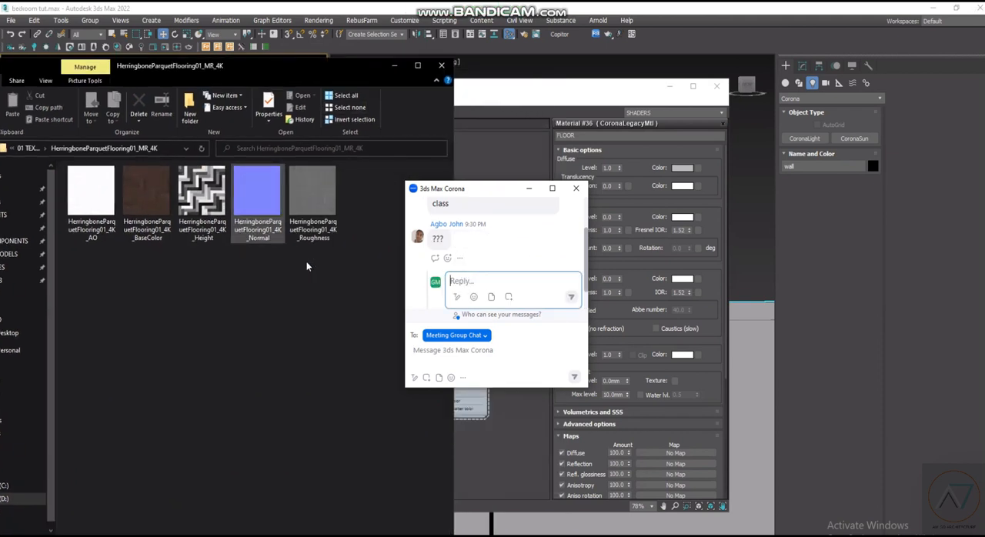
left_click(155, 200)
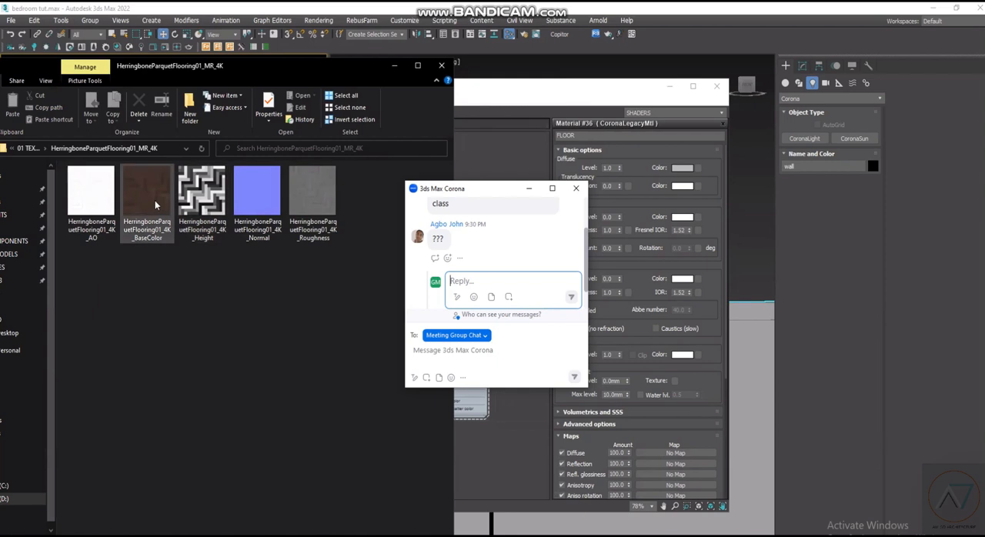
left_click_drag(364, 252, 181, 286)
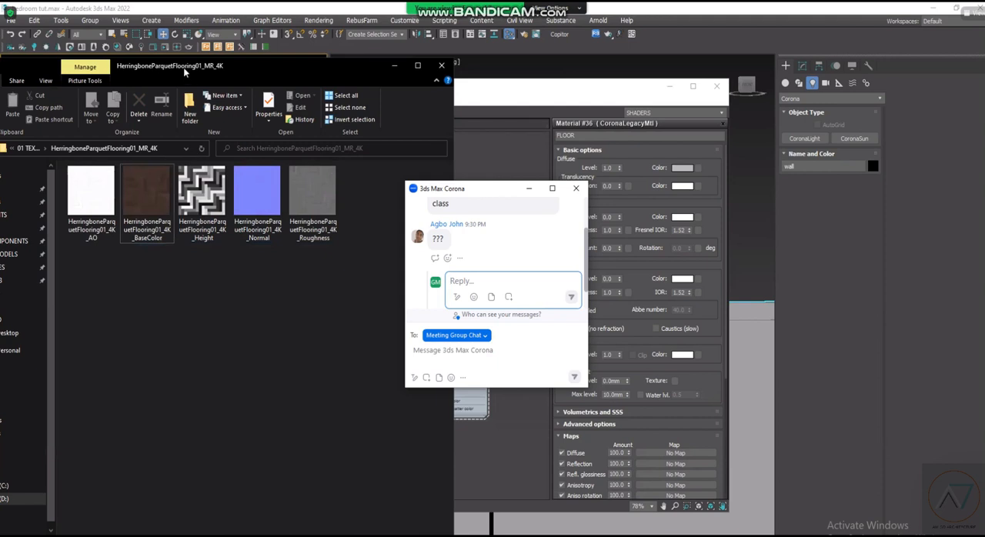
type("H")
left_click_drag(179, 71, 174, 120)
type("OPE")
left_click_drag(154, 191, 460, 185)
type("FULLY")
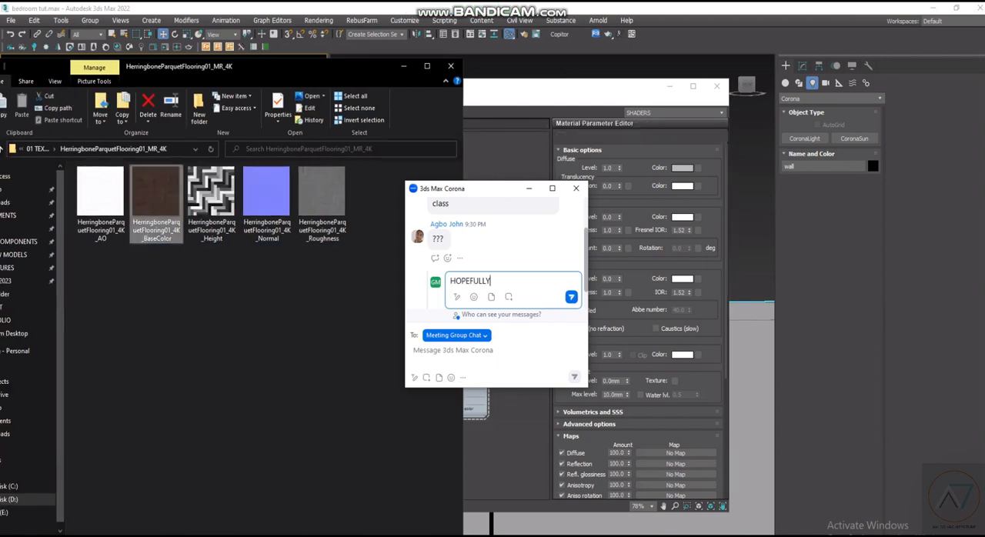
key("Return")
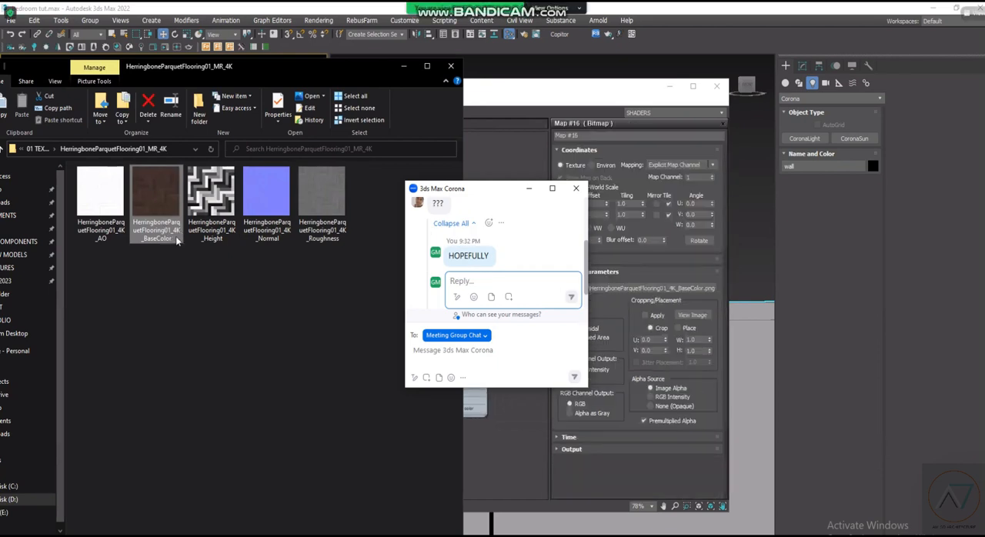
- Add the herringbone Normal texture to the material editor as a bitmap node and move the chat window clear of the editor
left_click(261, 194)
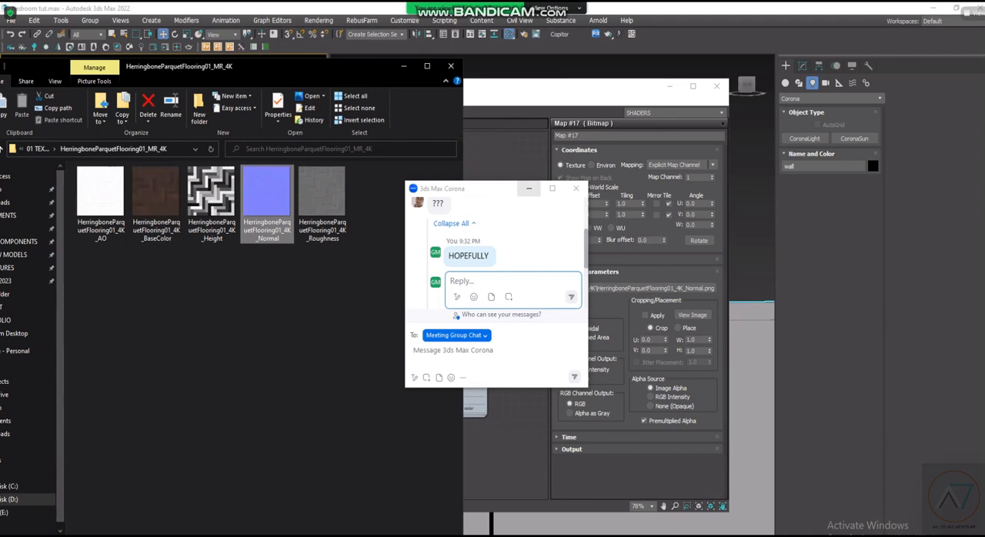
left_click_drag(490, 190, 837, 258)
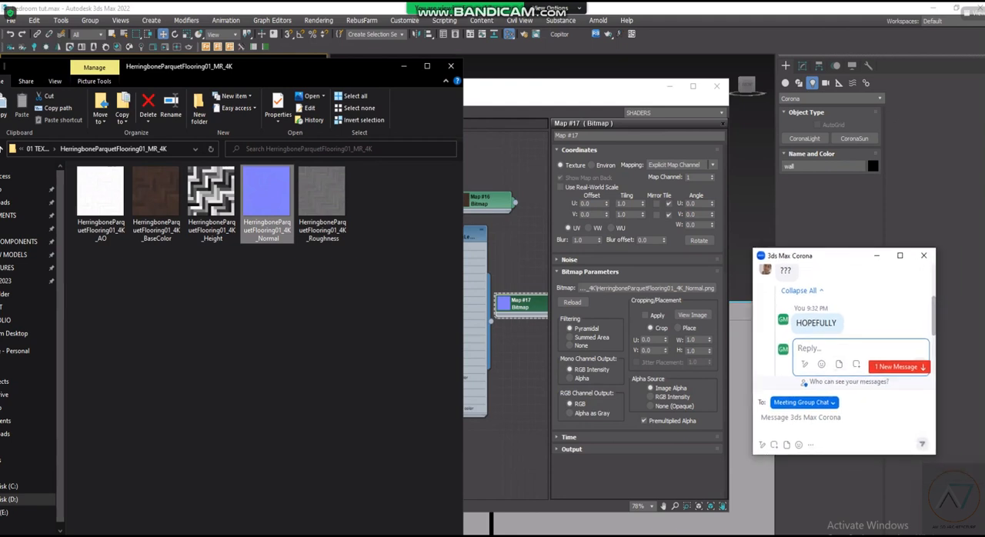
mouse_move(263, 535)
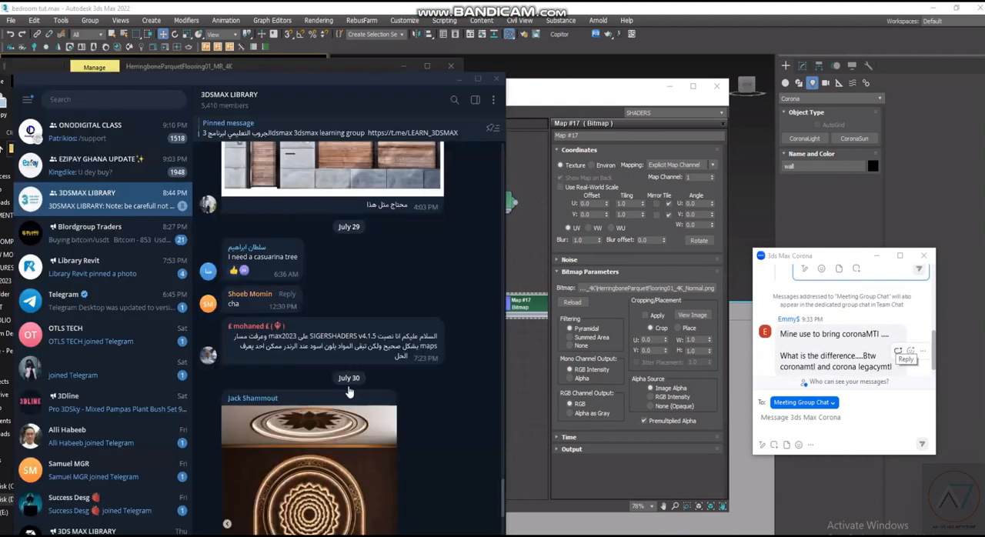
scroll(348, 389, "up", 5)
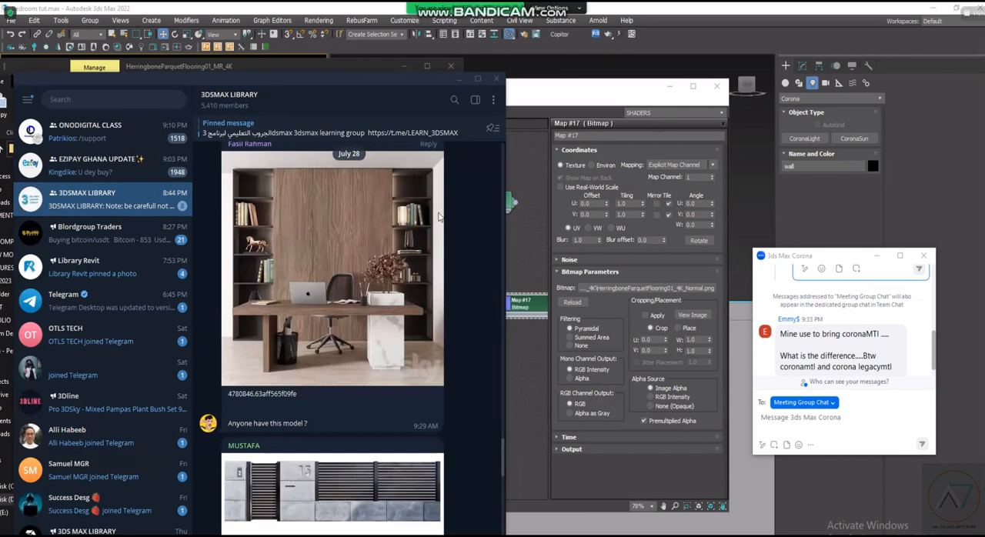
scroll(477, 138, "up", 2)
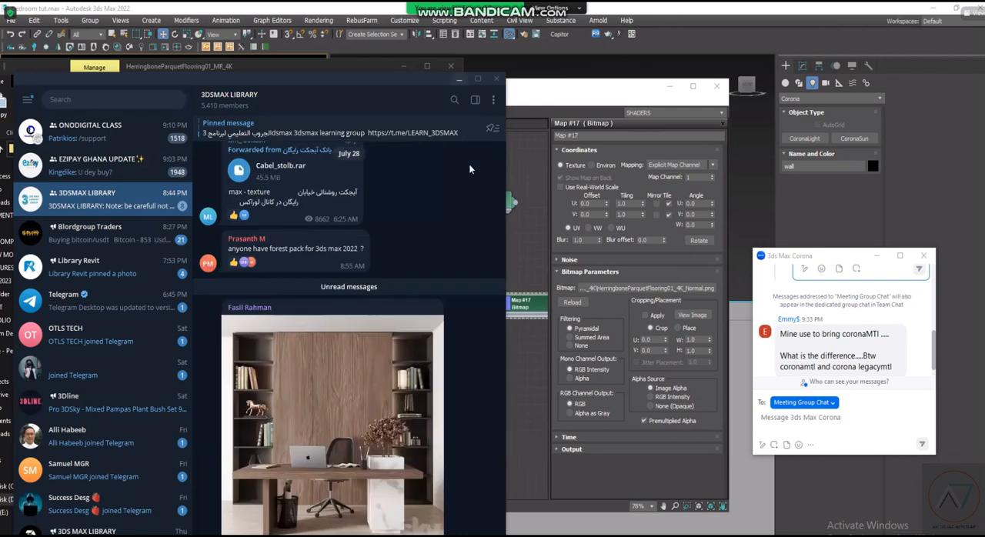
left_click(460, 79)
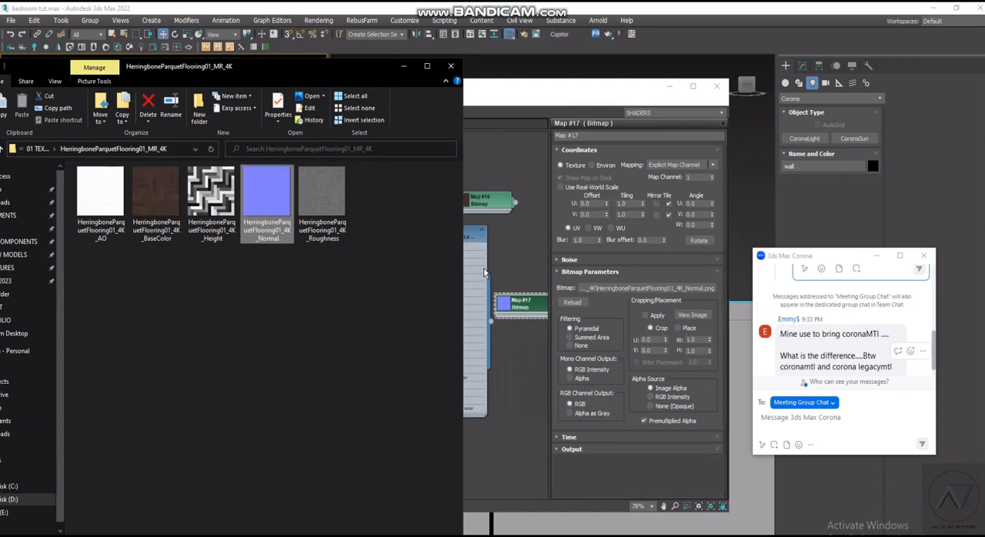
scroll(485, 268, "up", 1)
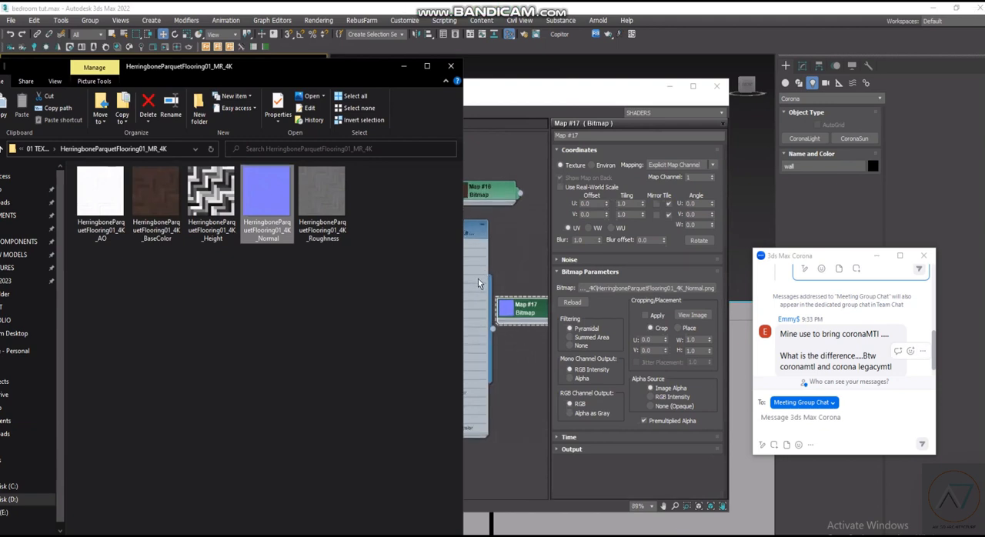
scroll(478, 279, "down", 1)
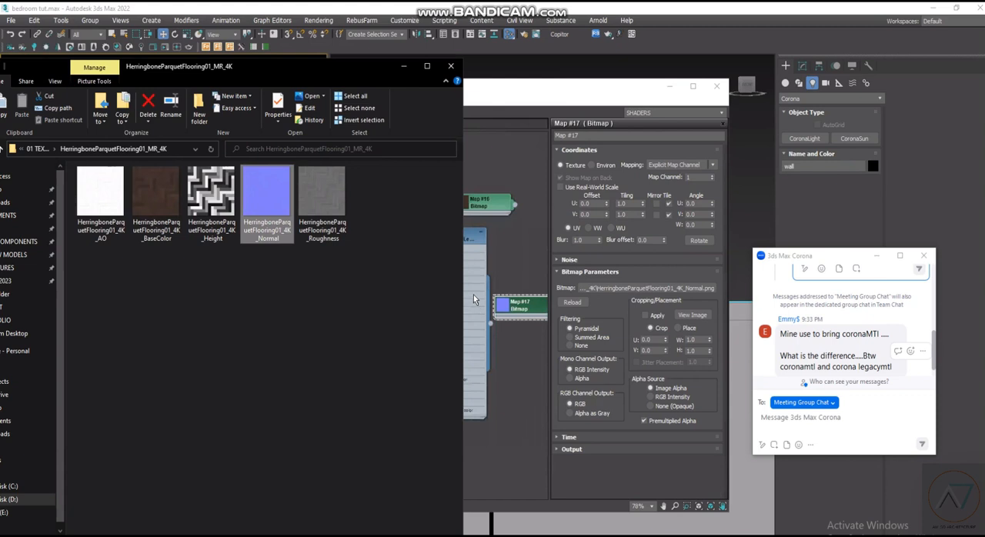
scroll(474, 300, "up", 1)
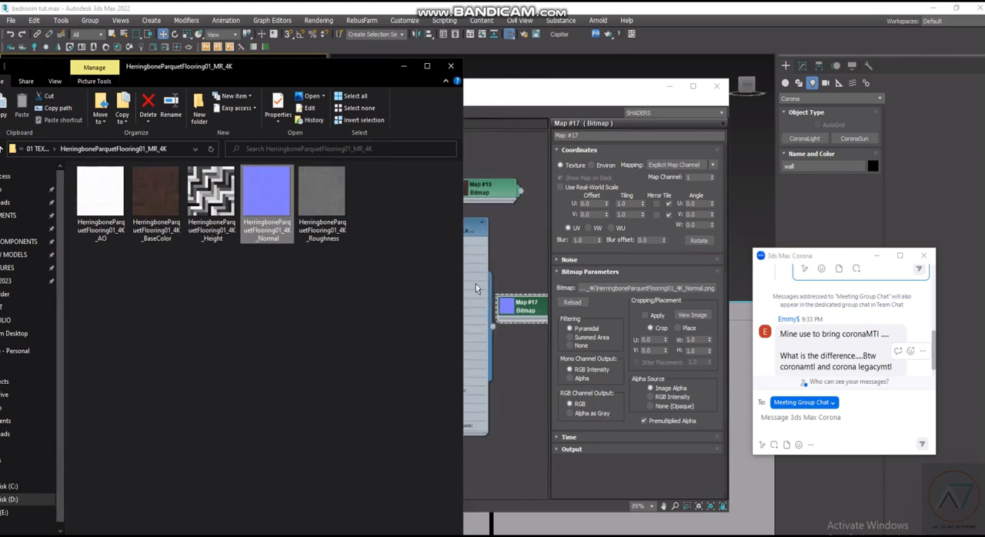
scroll(476, 288, "down", 2)
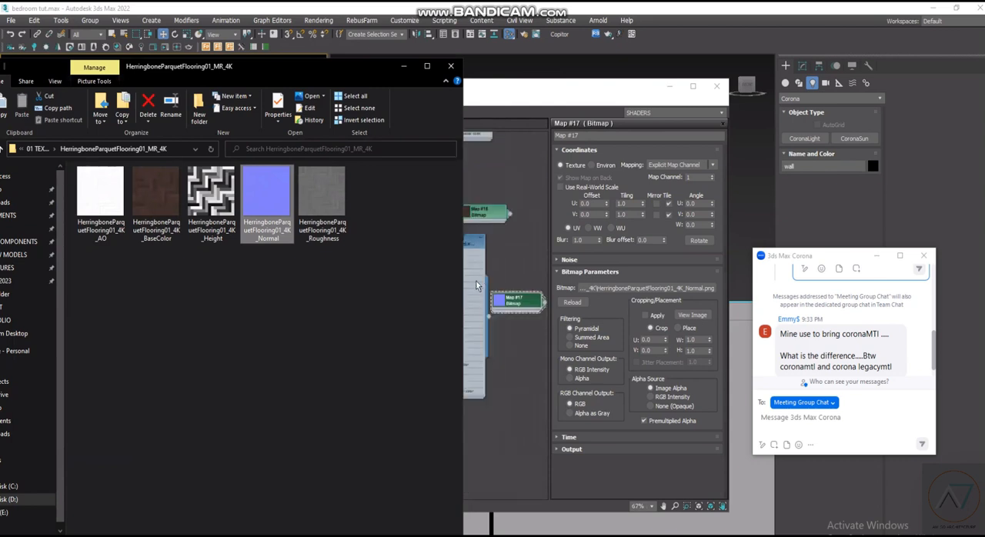
scroll(477, 283, "up", 2)
scroll(498, 312, "down", 2)
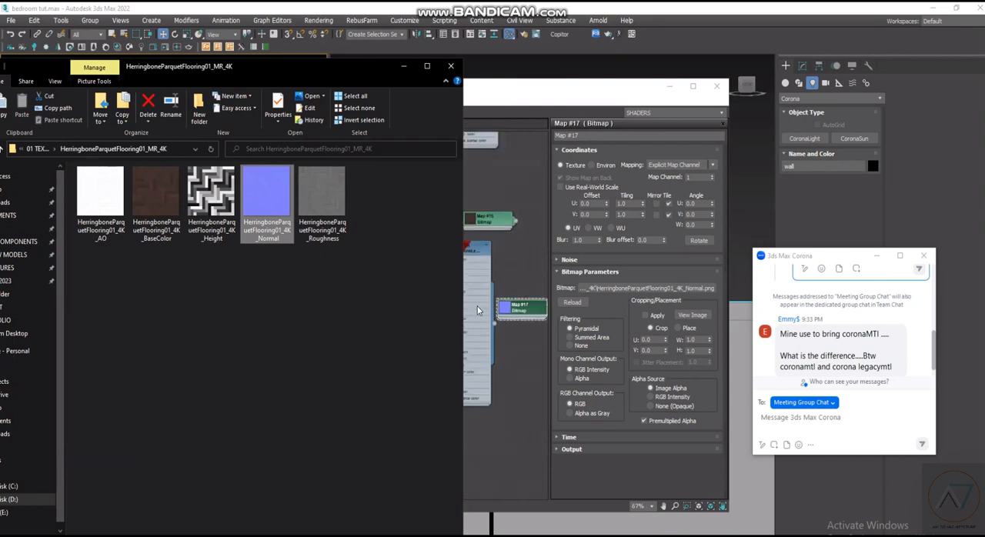
left_click(213, 209)
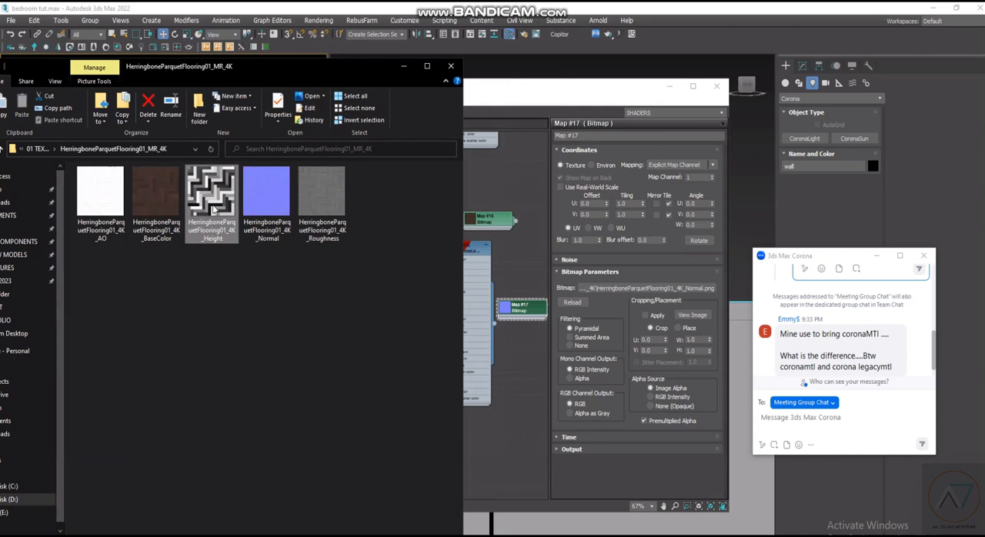
left_click_drag(106, 212, 166, 266)
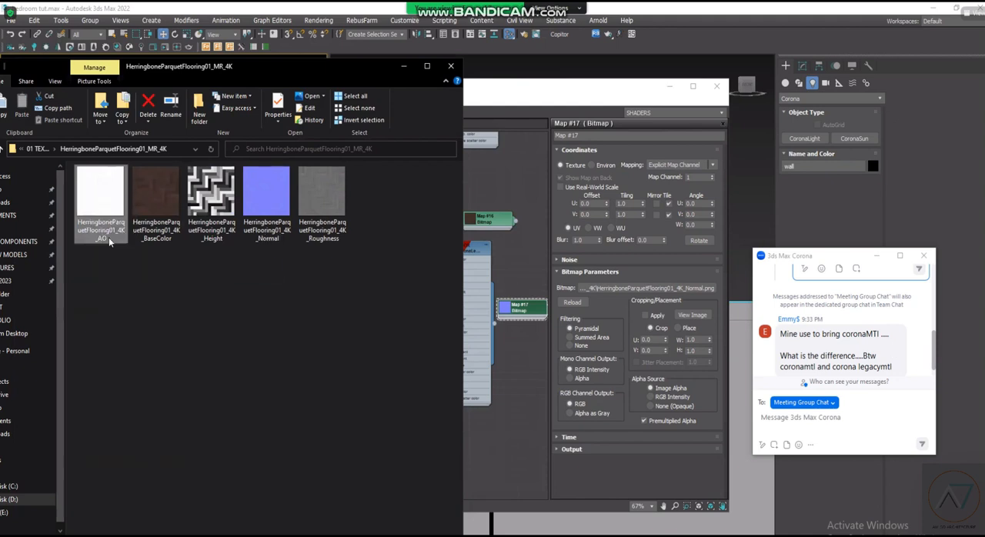
left_click(231, 267)
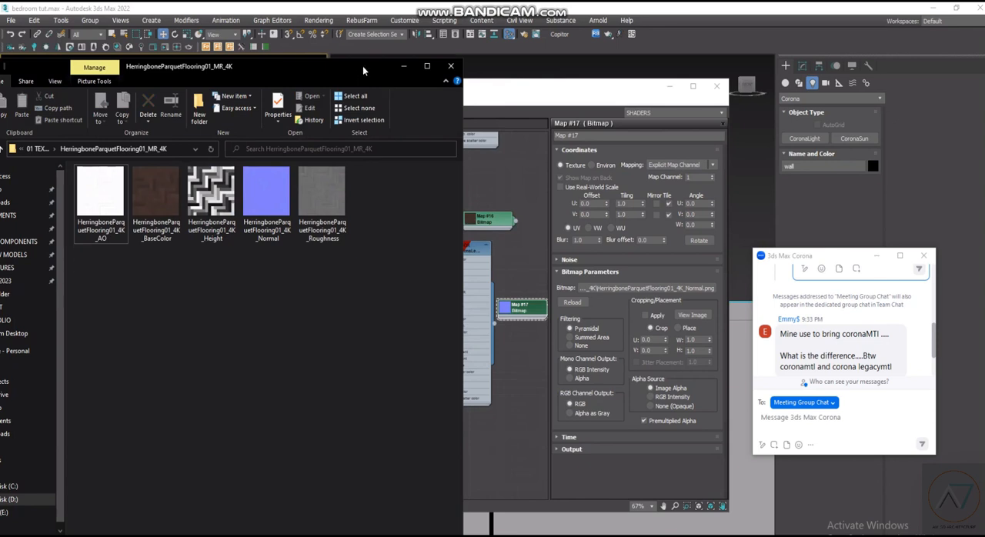
left_click_drag(362, 67, 366, 63)
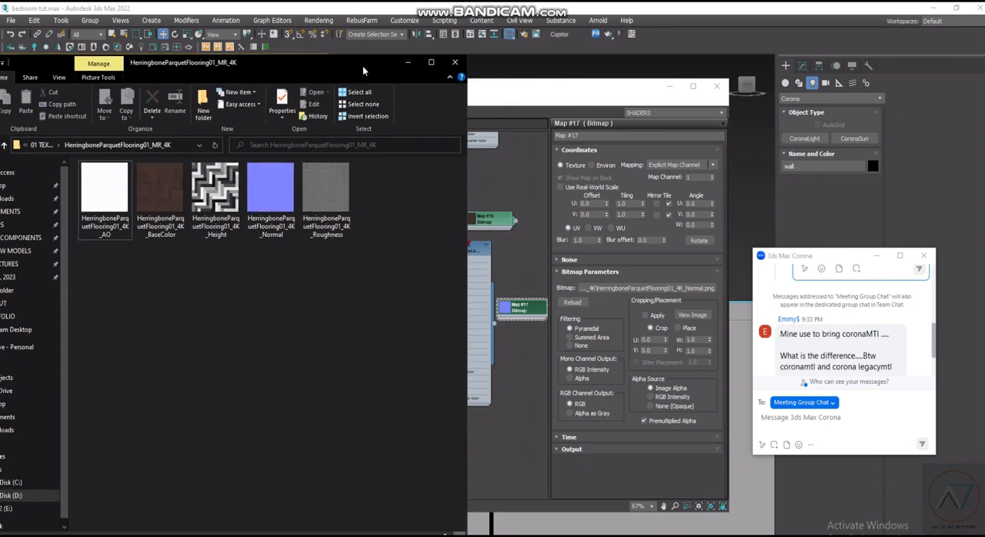
left_click_drag(362, 66, 414, 67)
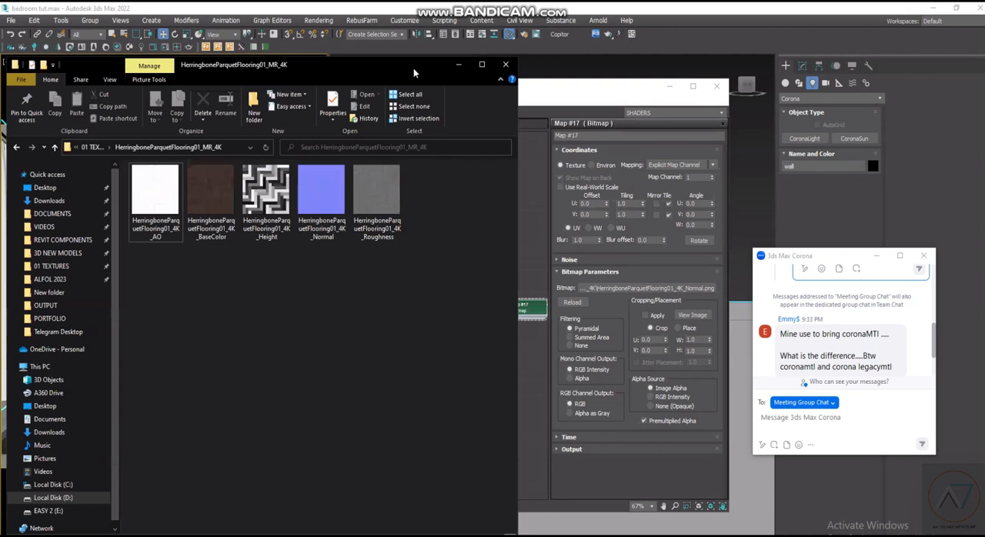
- Minimize the texture folder and add a CoronaPhysicalMtl node beside the FLOOR material, showing its parameters
left_click(460, 69)
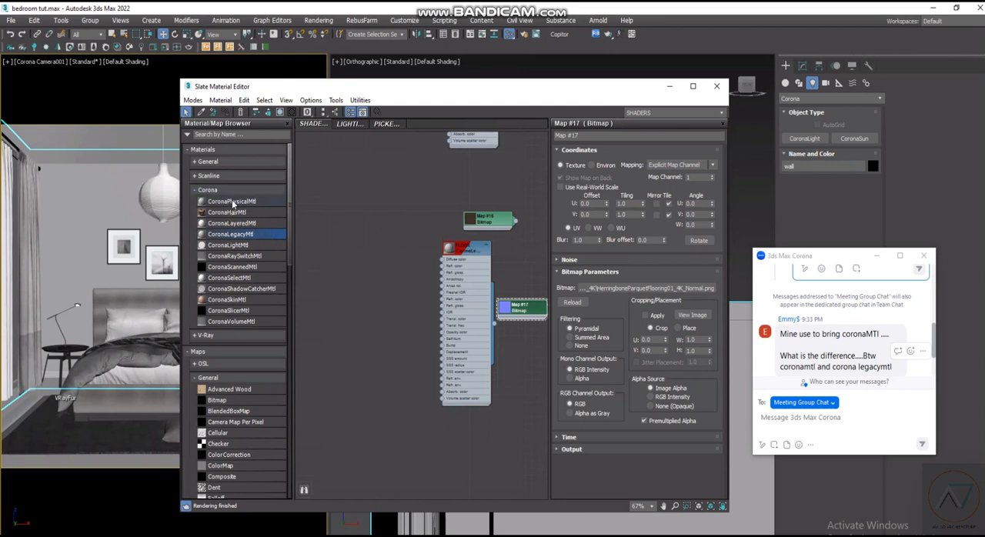
left_click_drag(306, 200, 317, 207)
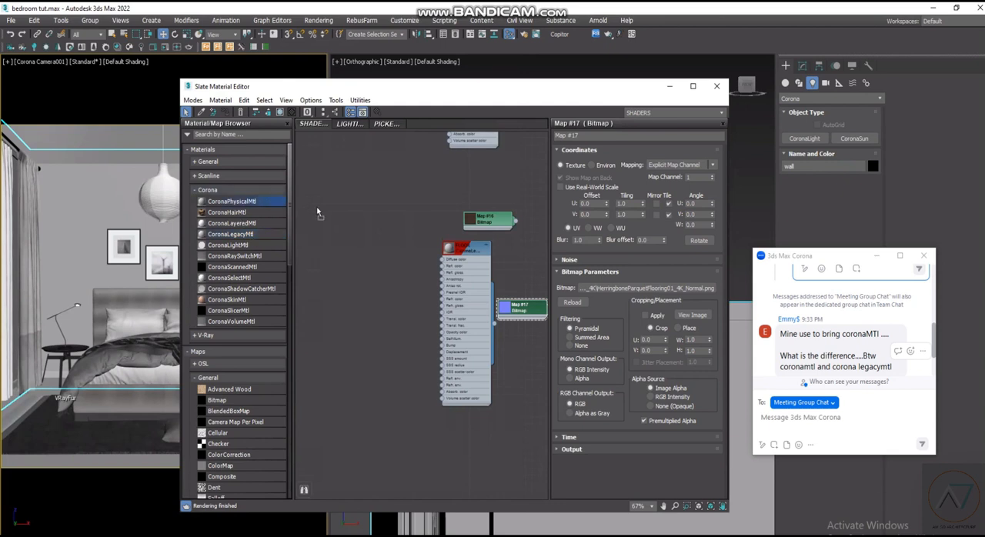
left_click_drag(381, 231, 366, 237)
left_click(366, 237)
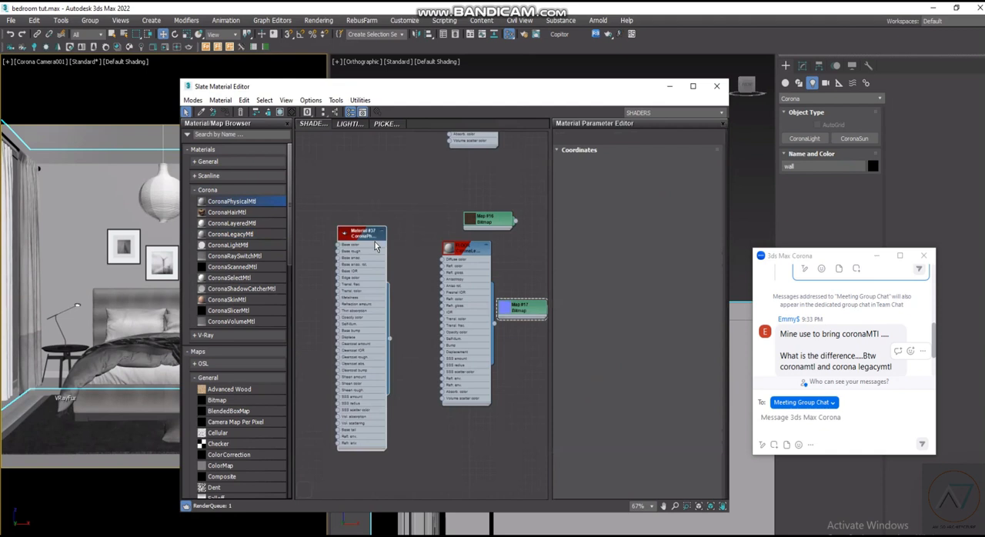
scroll(375, 242, "up", 3)
scroll(363, 451, "down", 2)
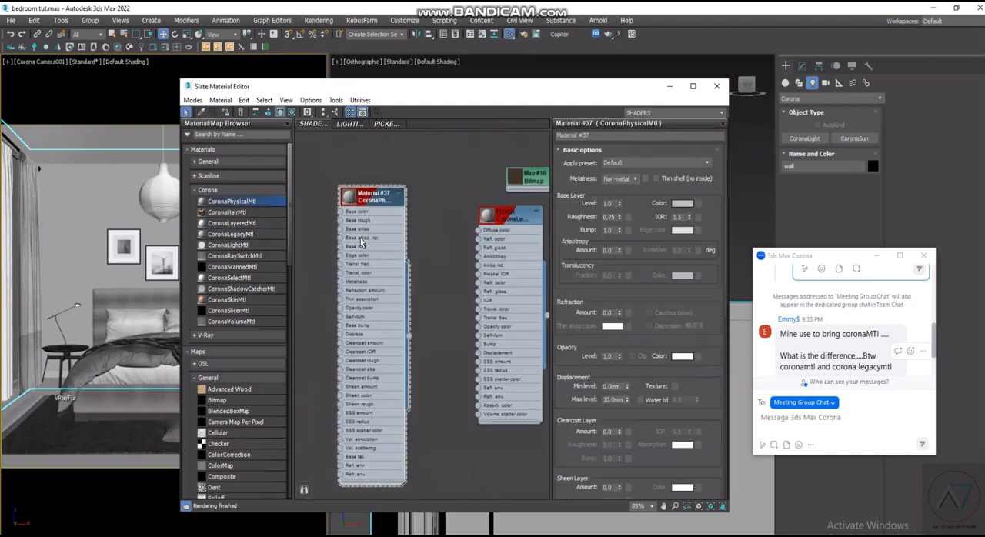
middle_click_drag(360, 238, 363, 249)
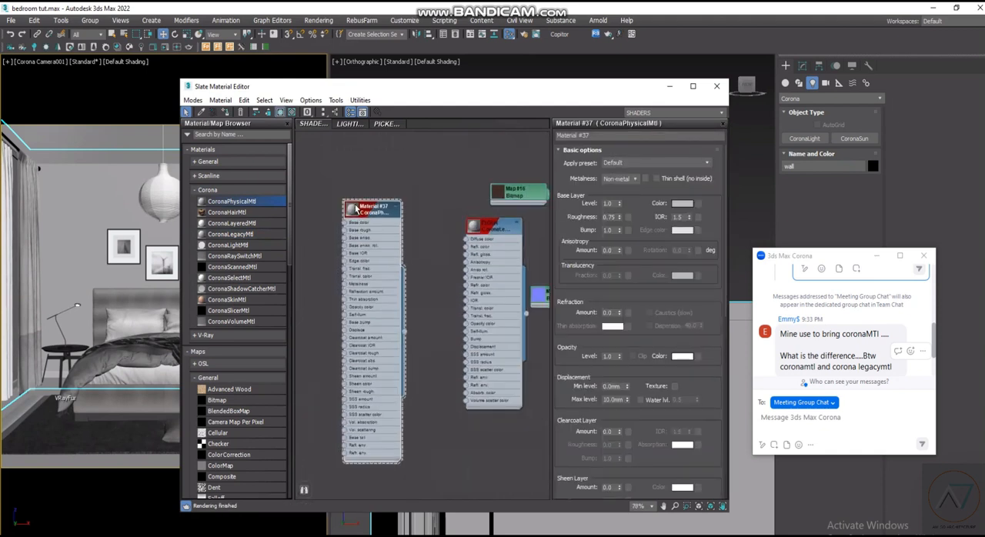
- Apply the Copper rough preset to the new CoronaPhysicalMtl material
left_click(693, 164)
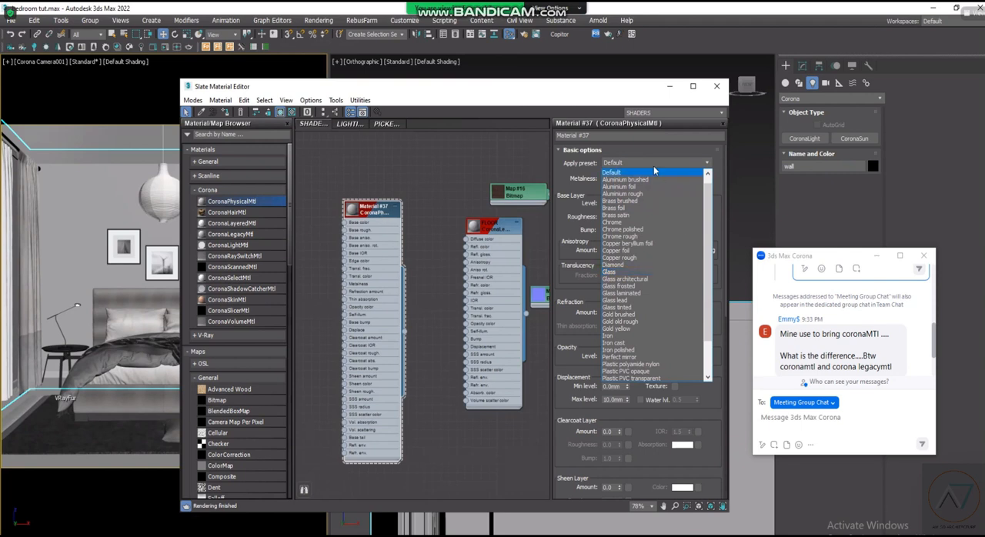
scroll(649, 326, "down", 2)
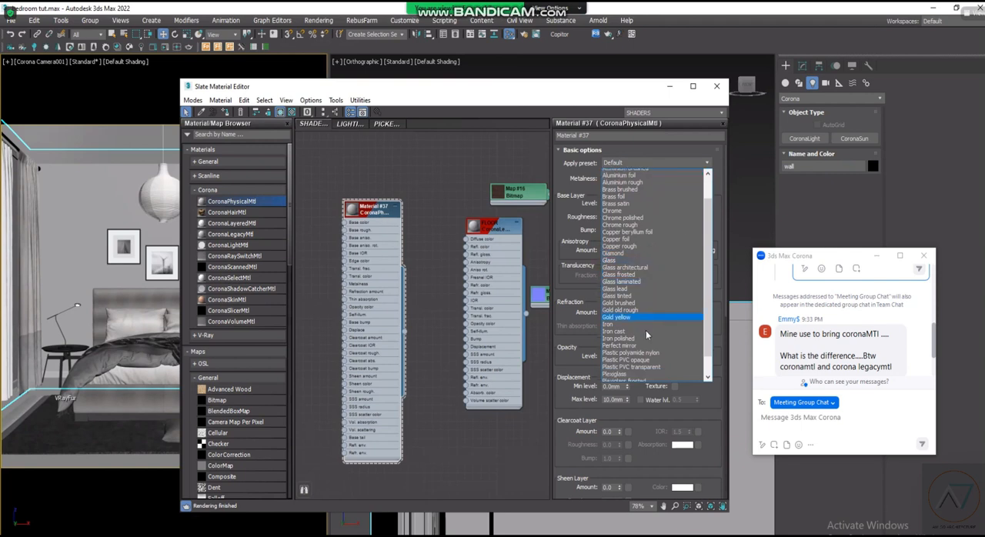
scroll(655, 380, "down", 1)
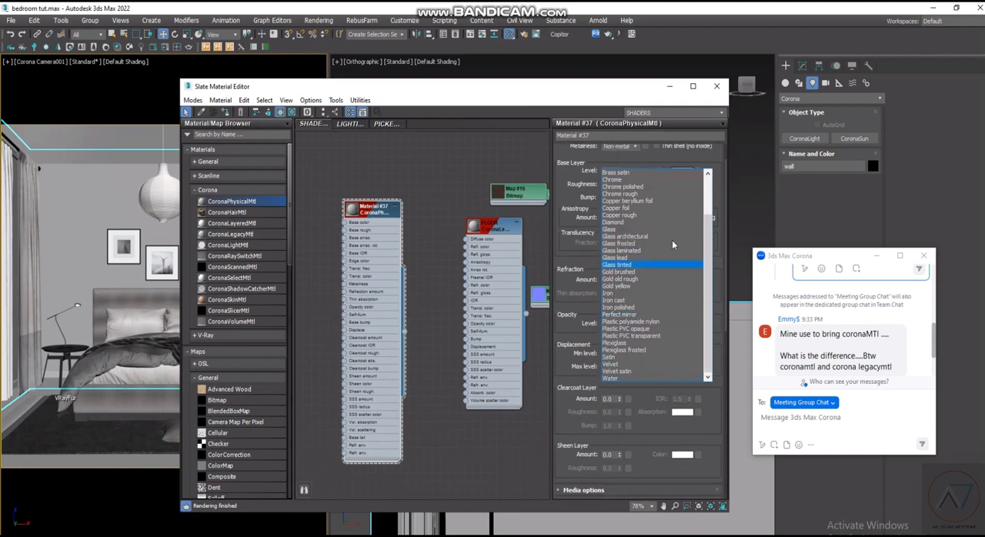
left_click(365, 217)
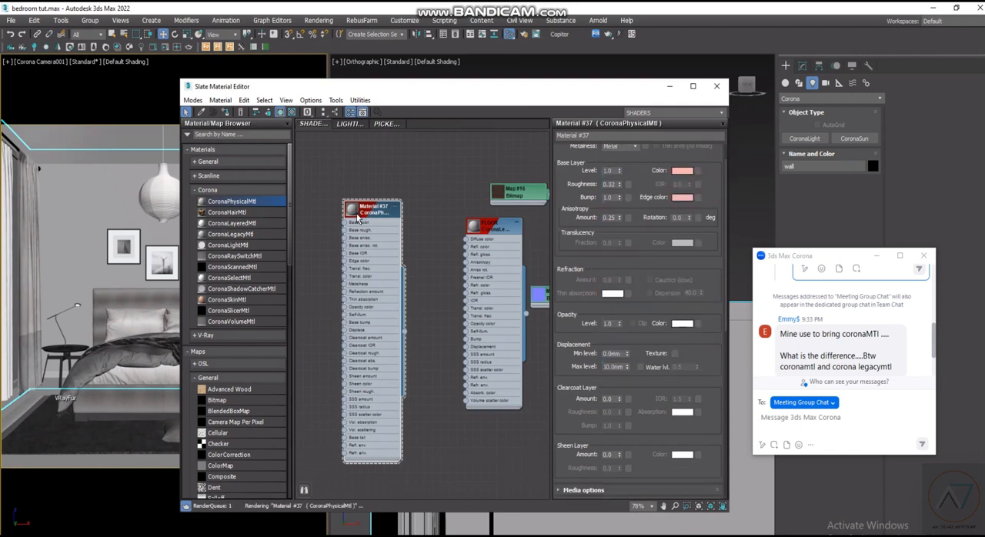
scroll(355, 213, "up", 2)
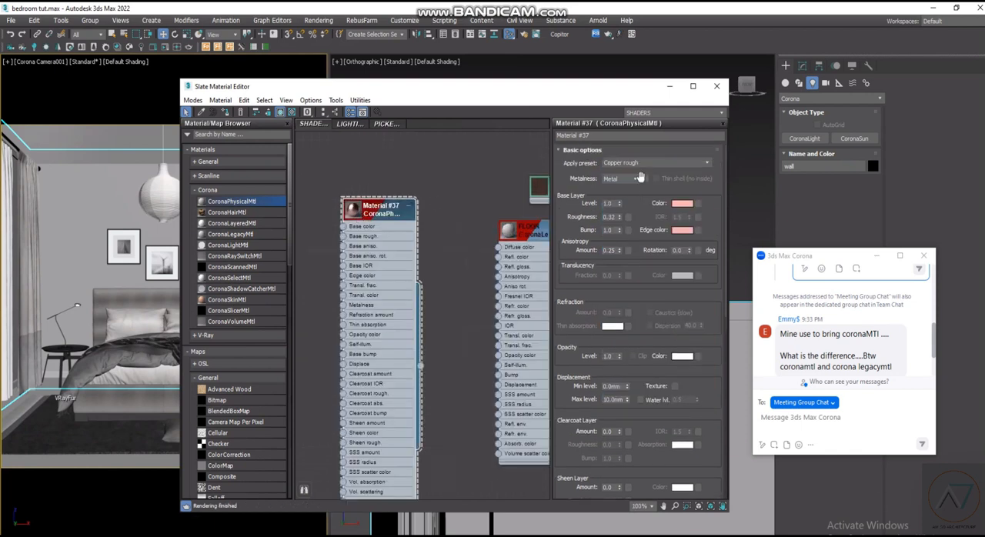
- Move the CoronaPhysicalMtl node down, clear of the FLOOR material and its bitmap nodes
scroll(418, 227, "down", 2)
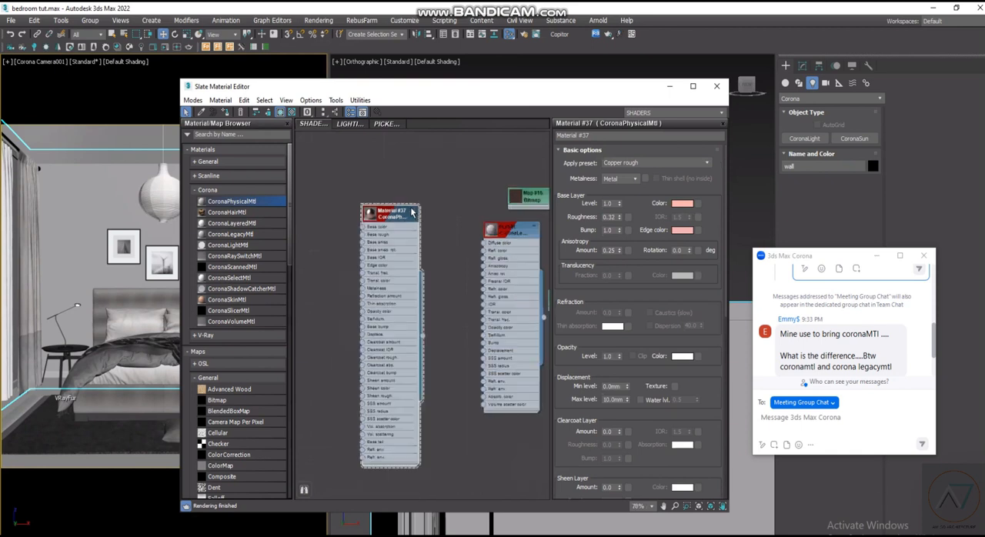
scroll(398, 220, "down", 2)
scroll(478, 254, "up", 2)
scroll(466, 221, "up", 2)
scroll(461, 217, "down", 4)
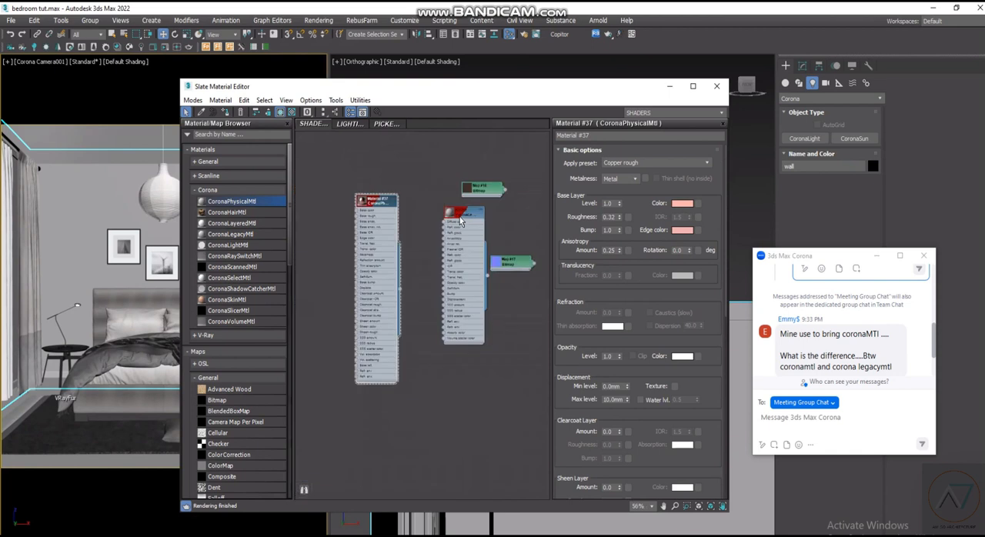
left_click_drag(366, 231, 357, 316)
left_click_drag(363, 400, 391, 324)
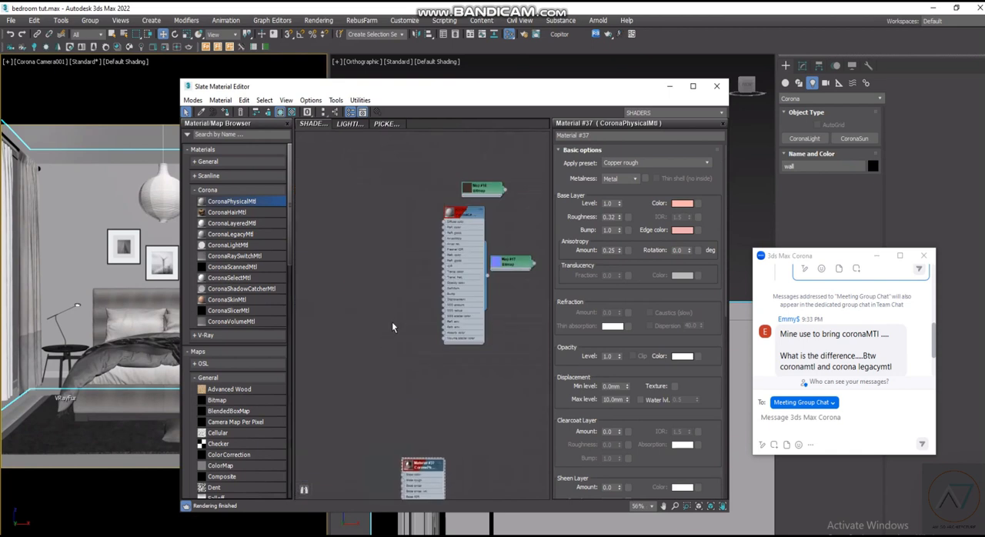
scroll(466, 293, "up", 4)
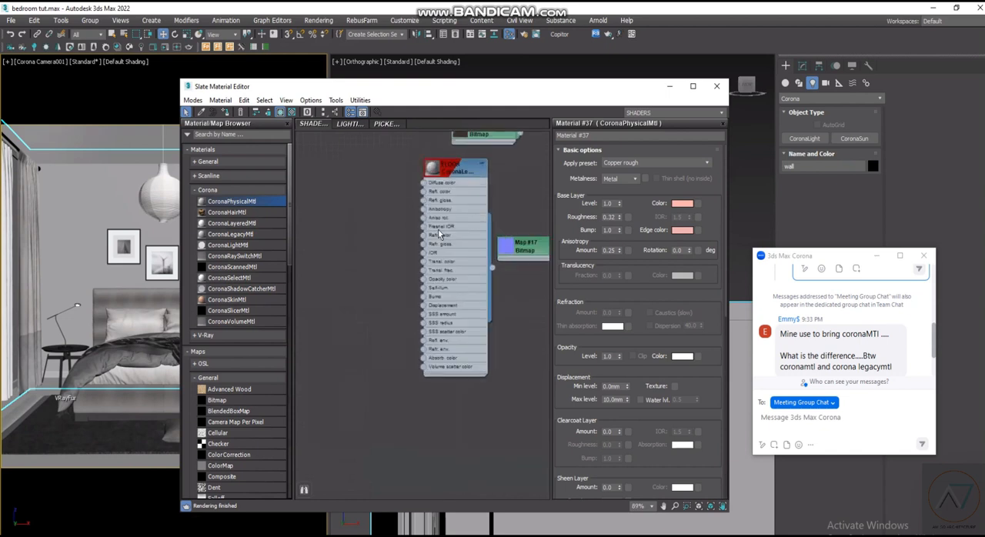
middle_click_drag(408, 311, 386, 386)
left_click_drag(414, 234, 395, 234)
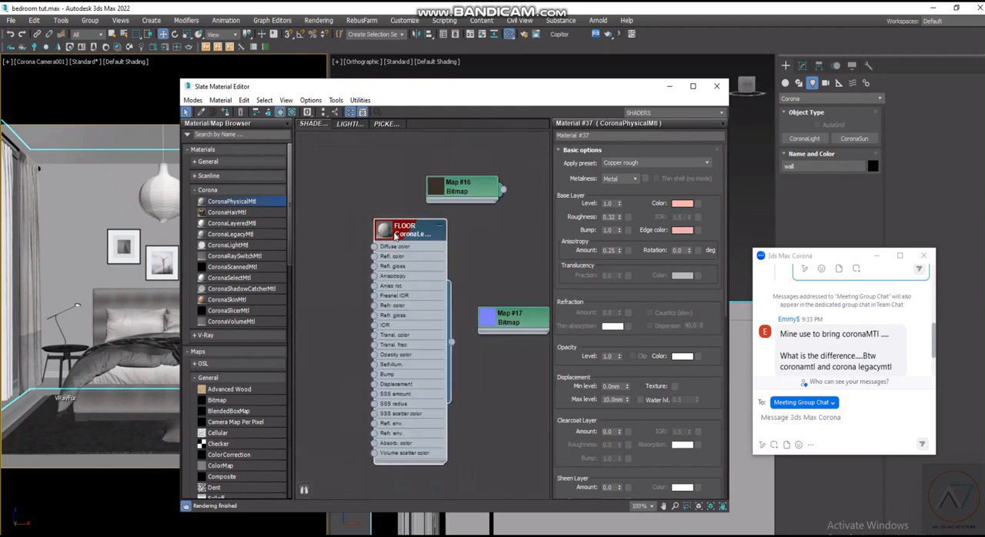
scroll(435, 210, "down", 2)
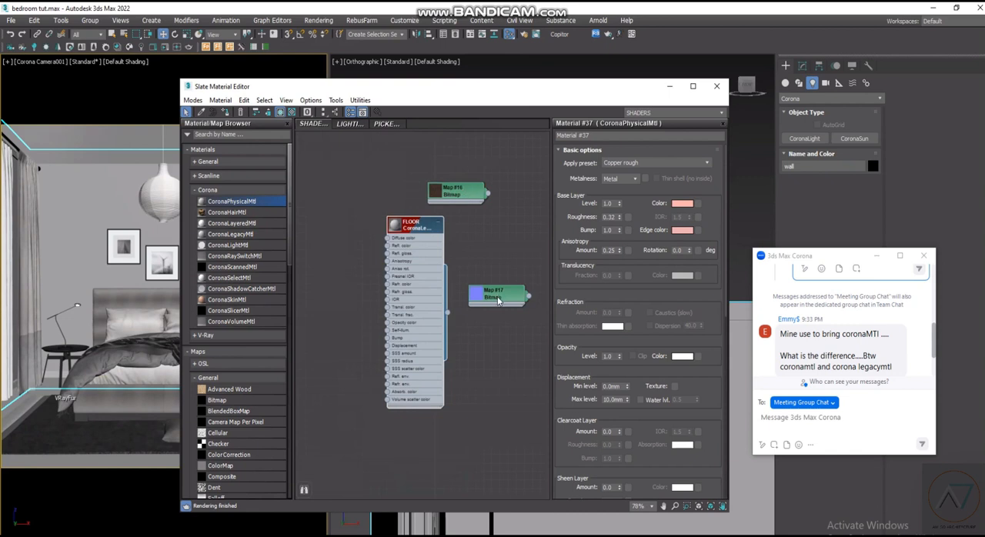
- Add the herringbone Roughness and AO textures from the texture folder to the material editor as bitmap nodes
left_click(265, 536)
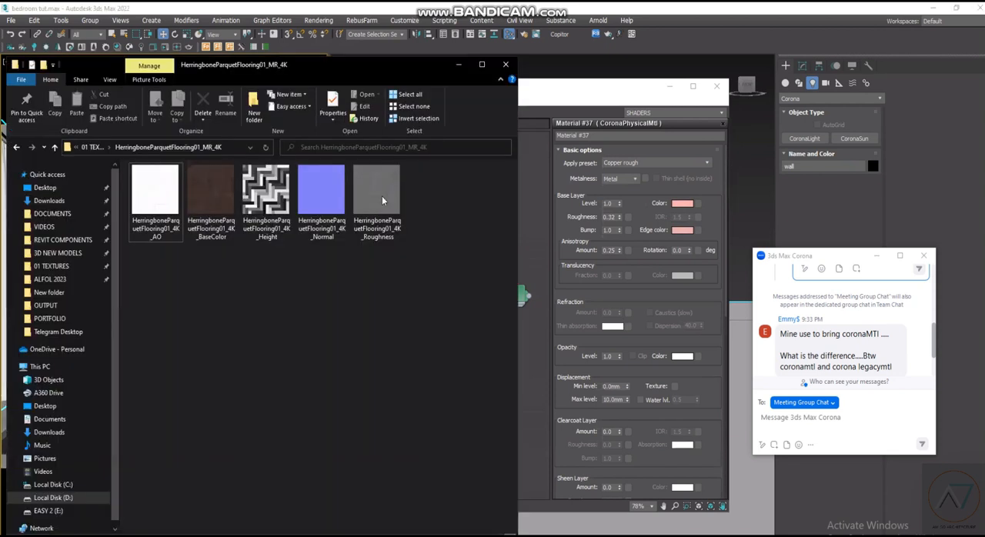
left_click_drag(382, 196, 535, 211)
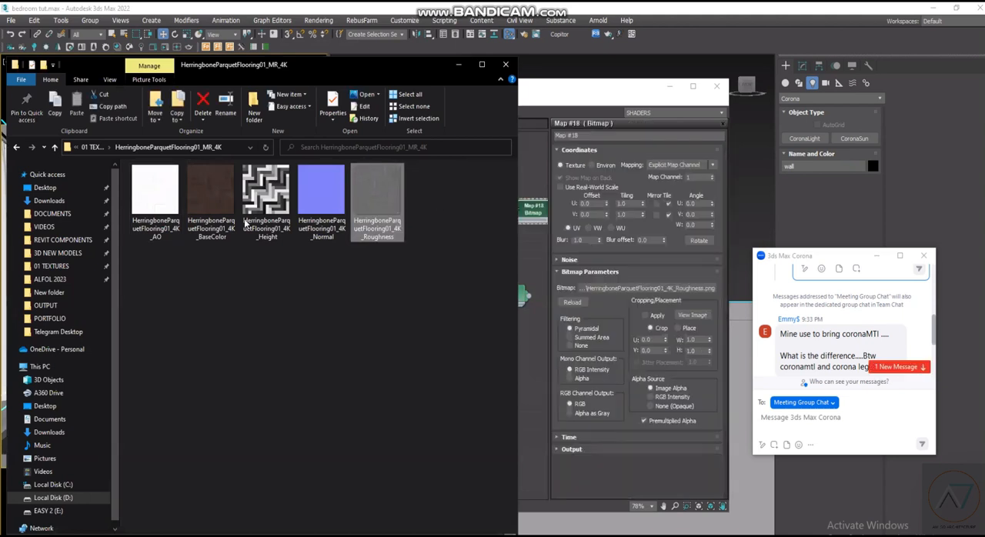
left_click_drag(169, 206, 528, 250)
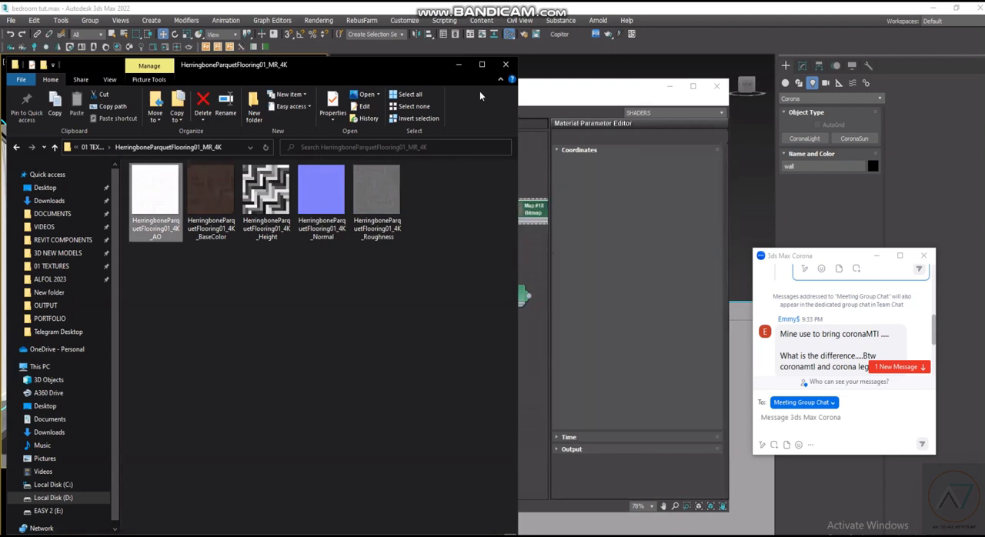
left_click(530, 257)
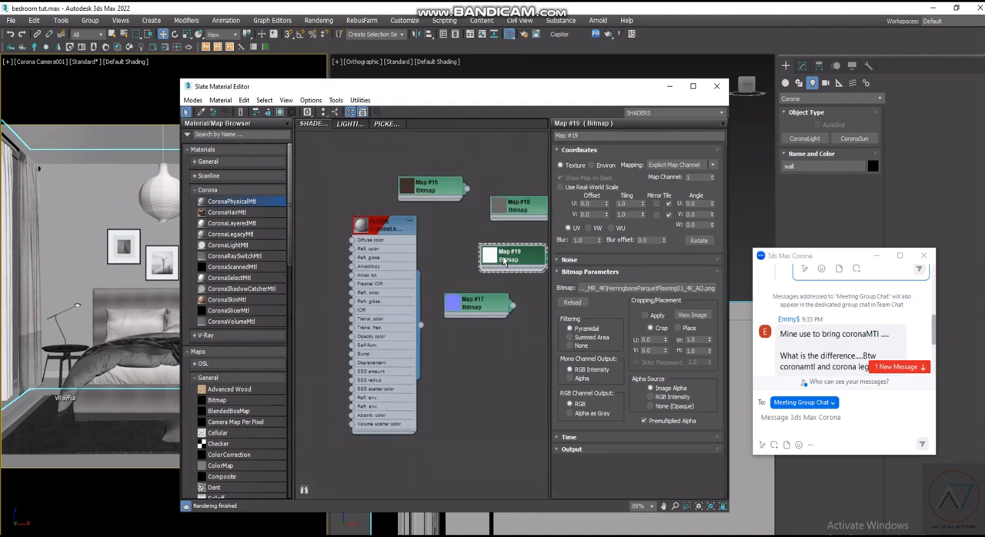
- Move the BaseColor bitmap node to the input side of the FLOOR material
scroll(462, 336, "down", 3)
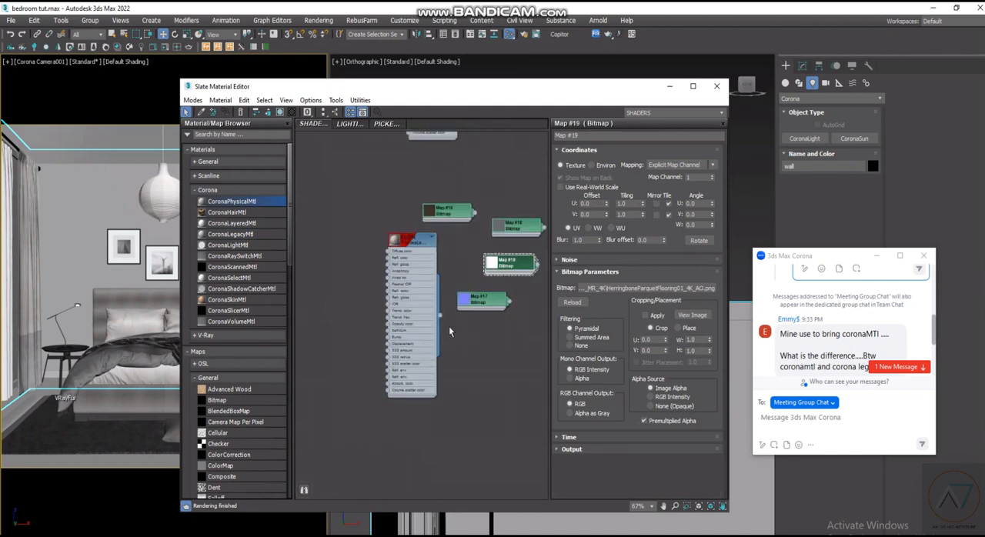
middle_click_drag(438, 339, 449, 327)
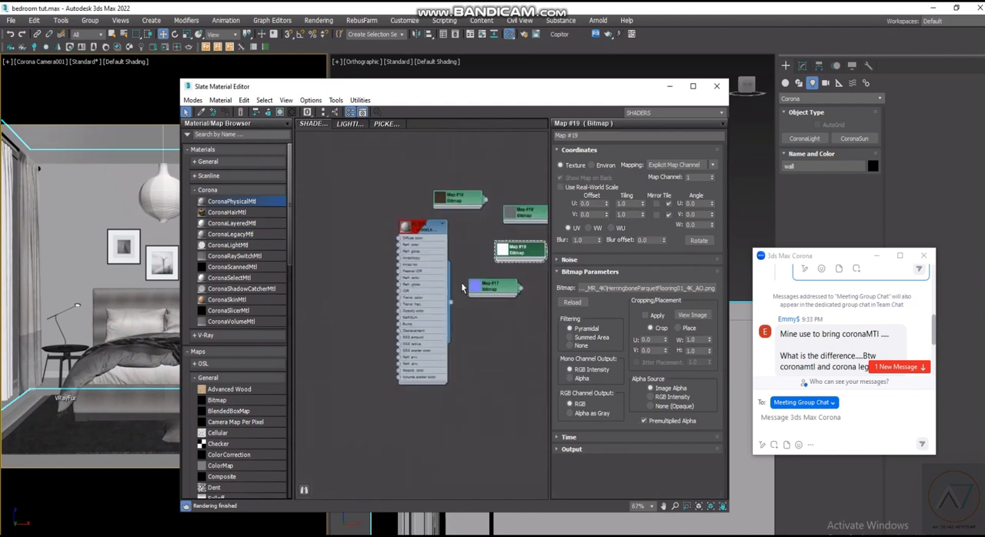
scroll(462, 293, "down", 2)
scroll(460, 263, "up", 5)
left_click_drag(452, 246, 343, 254)
scroll(416, 249, "down", 3)
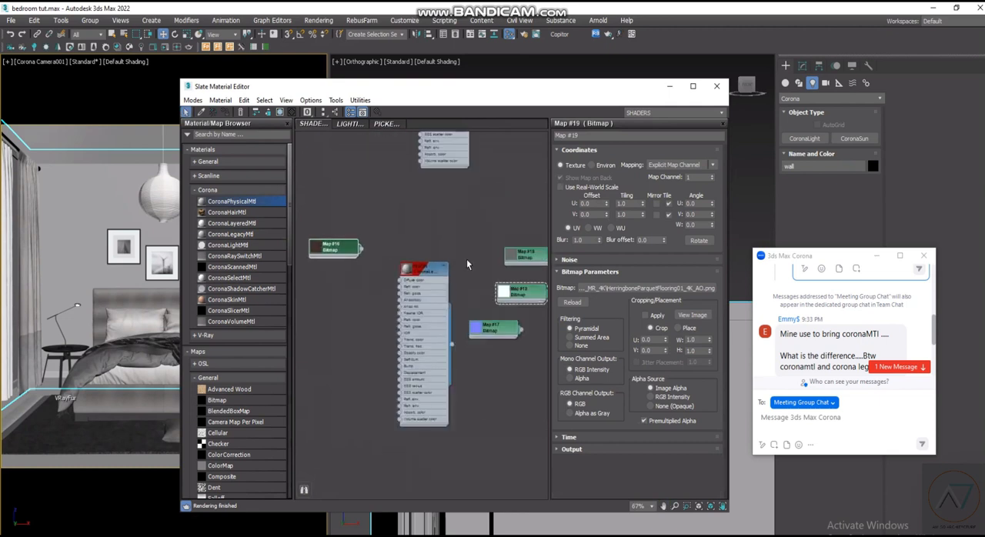
- Place the Roughness bitmap below the BaseColor bitmap and connect it to the FLOOR material's Refl. gloss. input
left_click_drag(523, 254, 337, 291)
scroll(343, 295, "up", 1)
left_click_drag(372, 302, 414, 298)
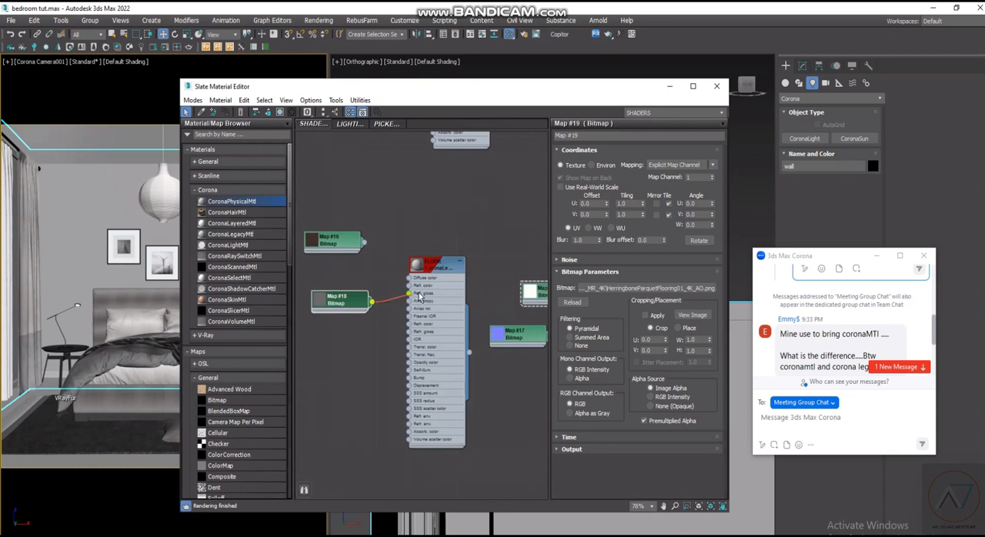
scroll(413, 300, "up", 3)
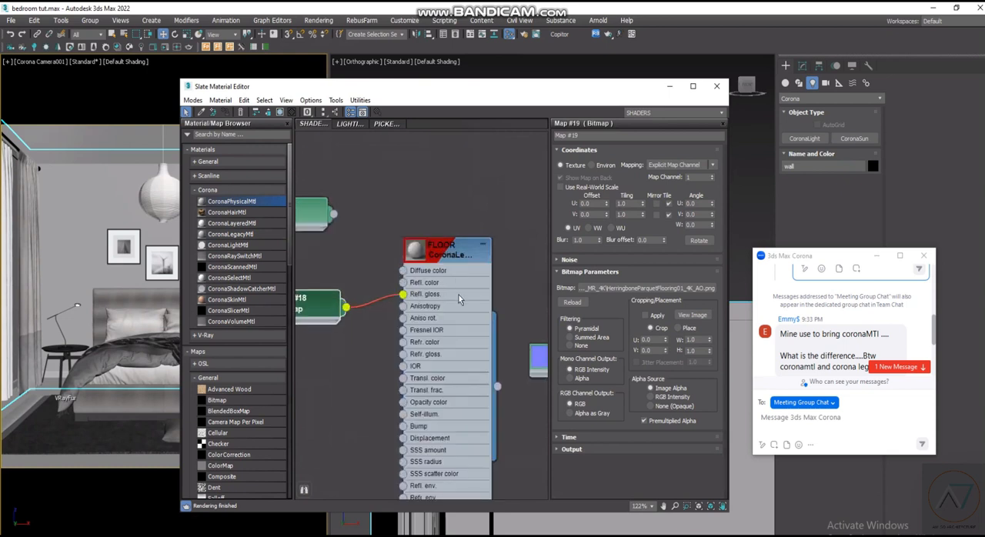
- Move the Normal bitmap node to the input side of the FLOOR material, below the Roughness bitmap
scroll(458, 295, "down", 6)
scroll(390, 342, "up", 2)
scroll(389, 342, "up", 2)
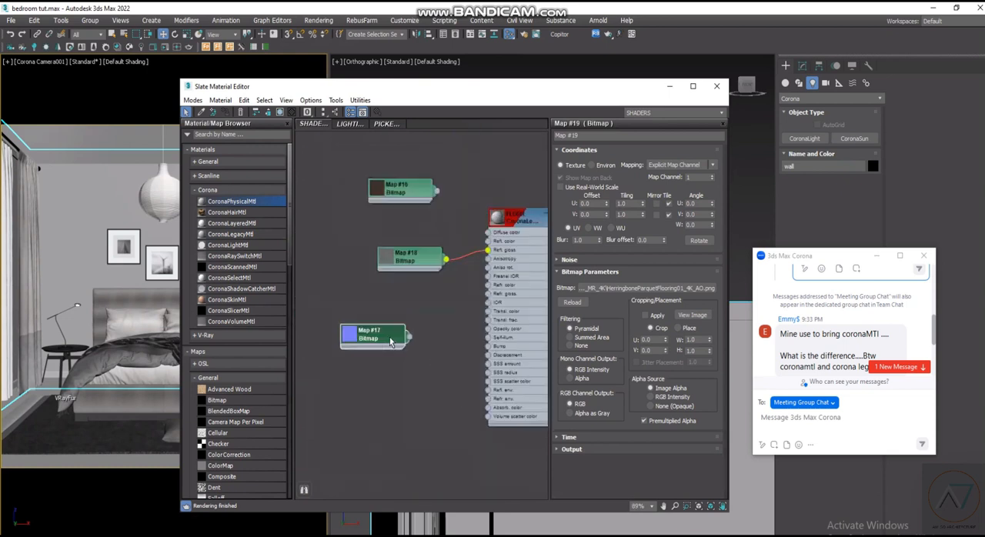
mouse_move(385, 338)
left_mouse_down()
mouse_move(368, 335)
mouse_move(485, 346)
mouse_move(390, 328)
left_mouse_up()
scroll(397, 326, "down", 1)
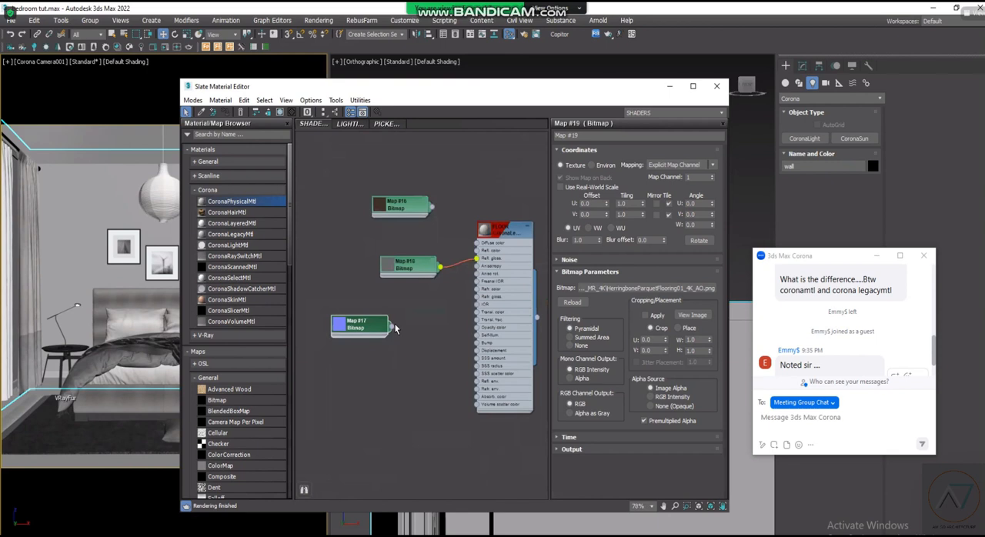
scroll(406, 317, "up", 2)
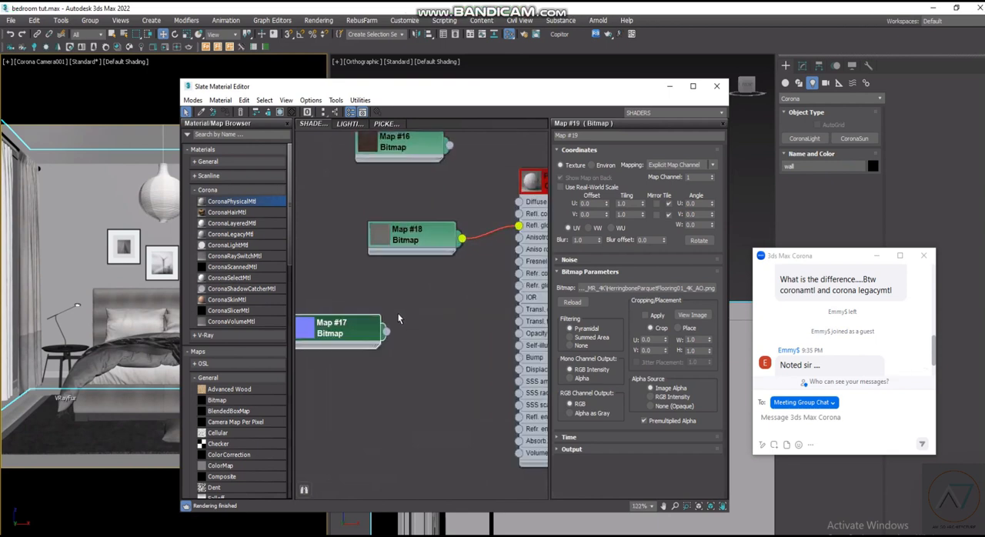
scroll(394, 329, "up", 1)
scroll(391, 331, "up", 1)
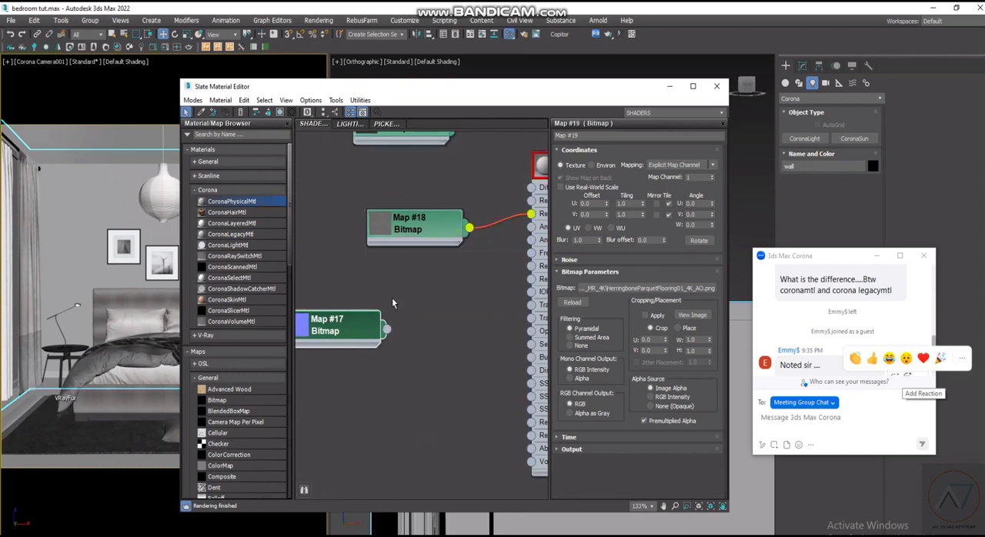
- Add a CoronaNormal map node between the Normal bitmap and the FLOOR material, and show the Normal bitmap's parameters
scroll(392, 298, "down", 1)
left_click_drag(291, 258, 294, 317)
scroll(230, 323, "up", 5)
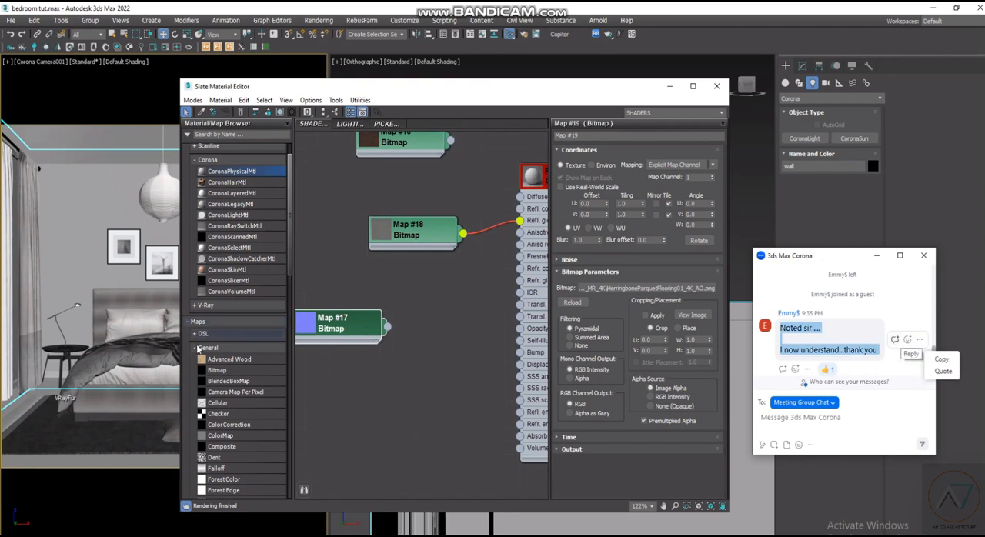
left_click(198, 348)
scroll(221, 406, "down", 2)
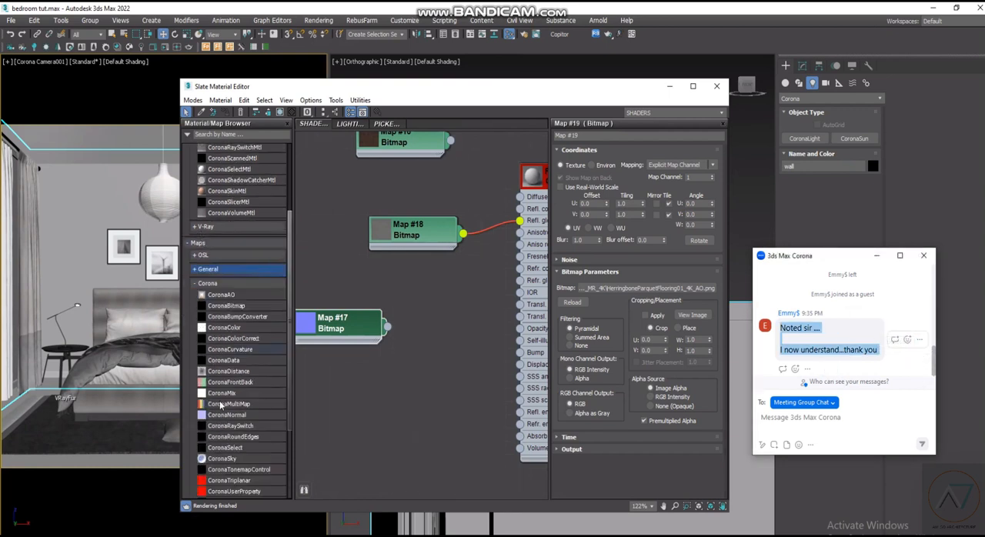
scroll(235, 378, "down", 1)
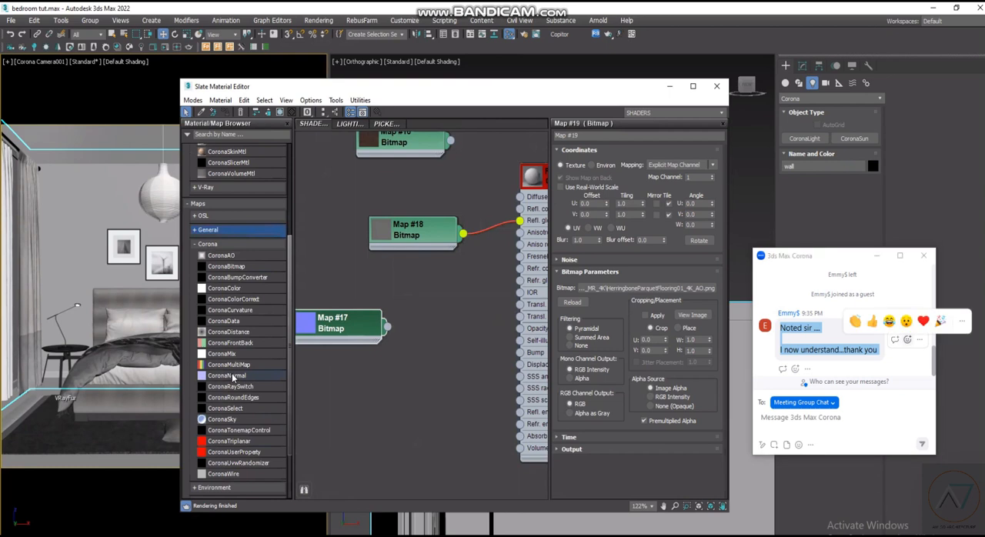
left_click(231, 376)
left_click_drag(231, 376, 452, 344)
double_click(331, 324)
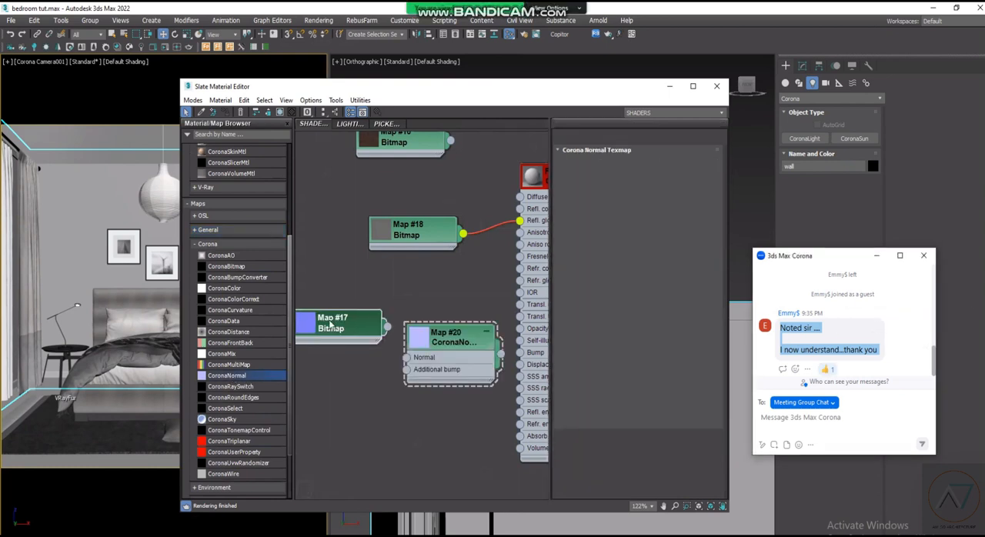
- Open the meeting's participants list and look through it
key("alt+u")
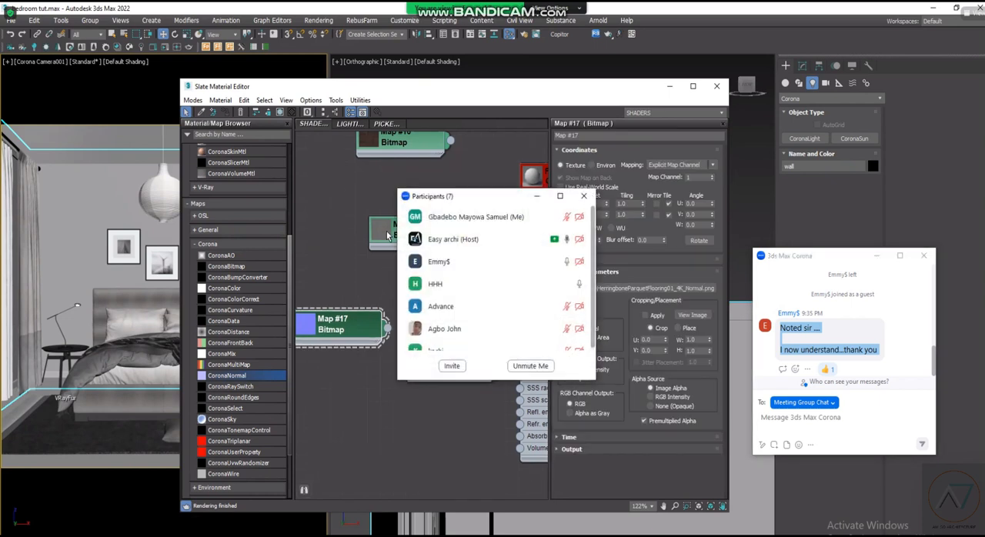
scroll(492, 308, "down", 1)
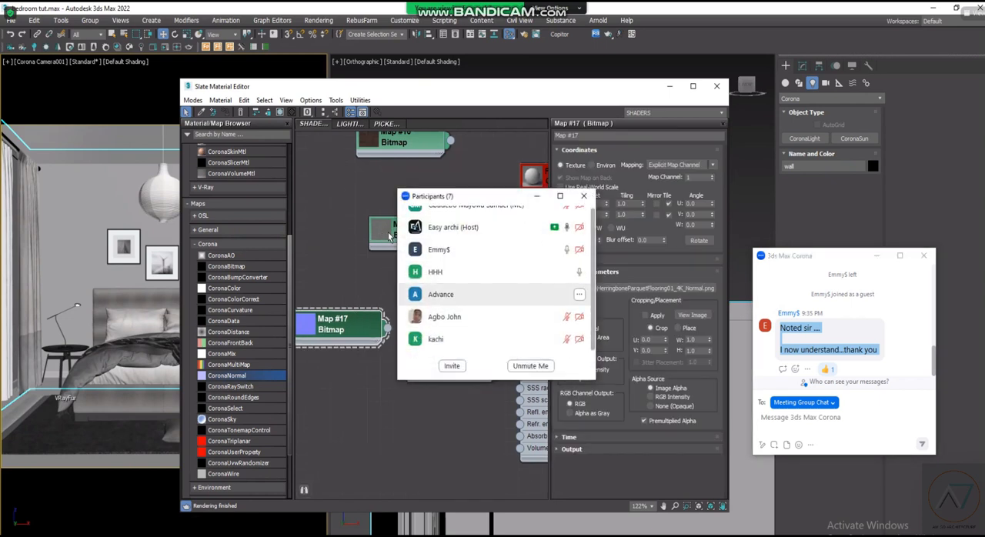
scroll(492, 312, "up", 1)
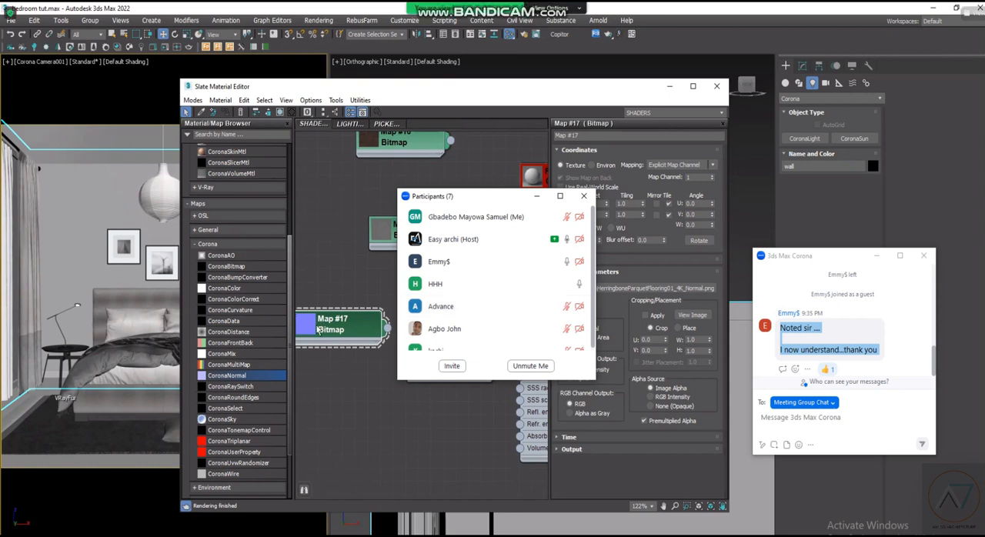
- Connect the Normal bitmap to the CoronaNormal map's Normal input and enable Add gamma to input
scroll(348, 333, "down", 1)
left_click_drag(348, 334, 427, 359)
left_click(579, 239)
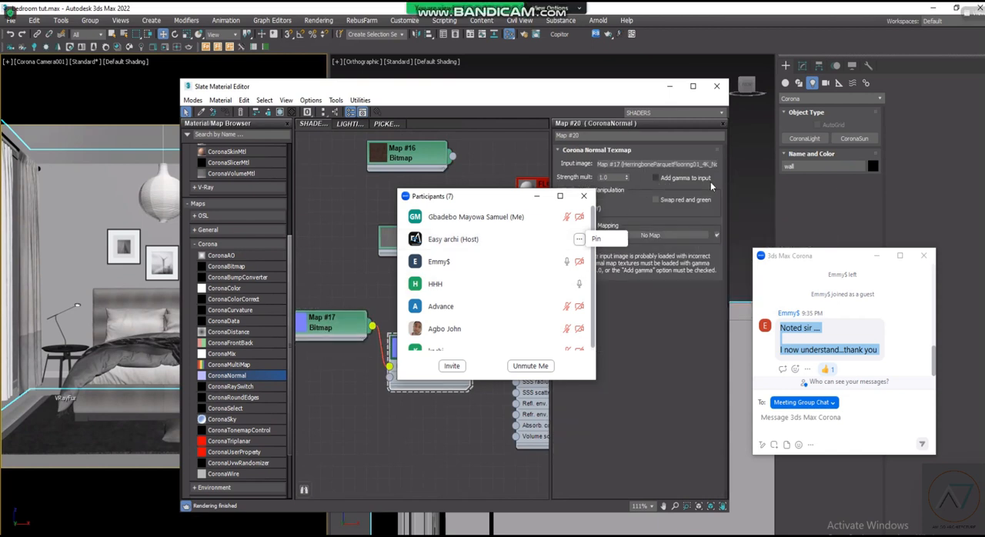
left_click(657, 178)
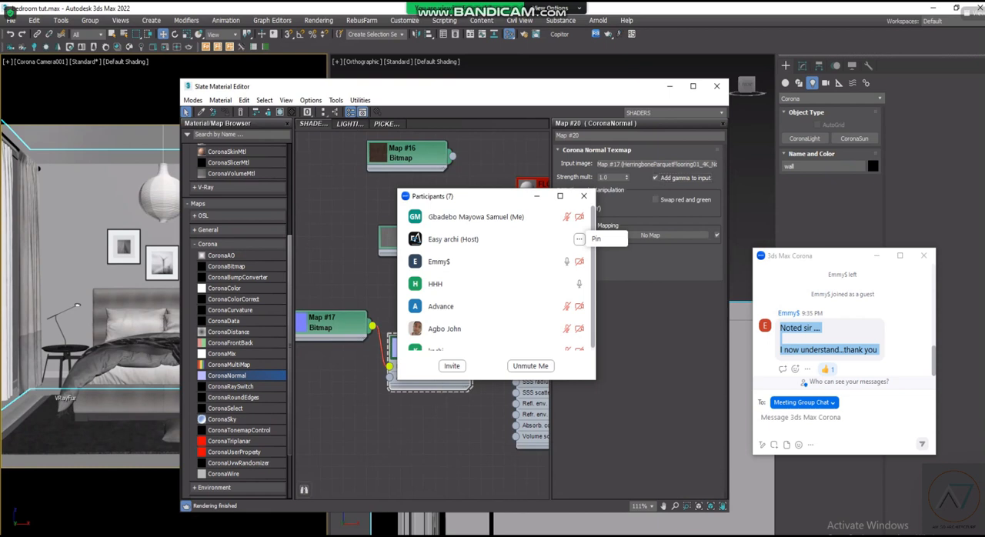
- Connect the CoronaNormal map to the FLOOR material's Bump input and minimize the participants window
left_click_drag(392, 381, 396, 379)
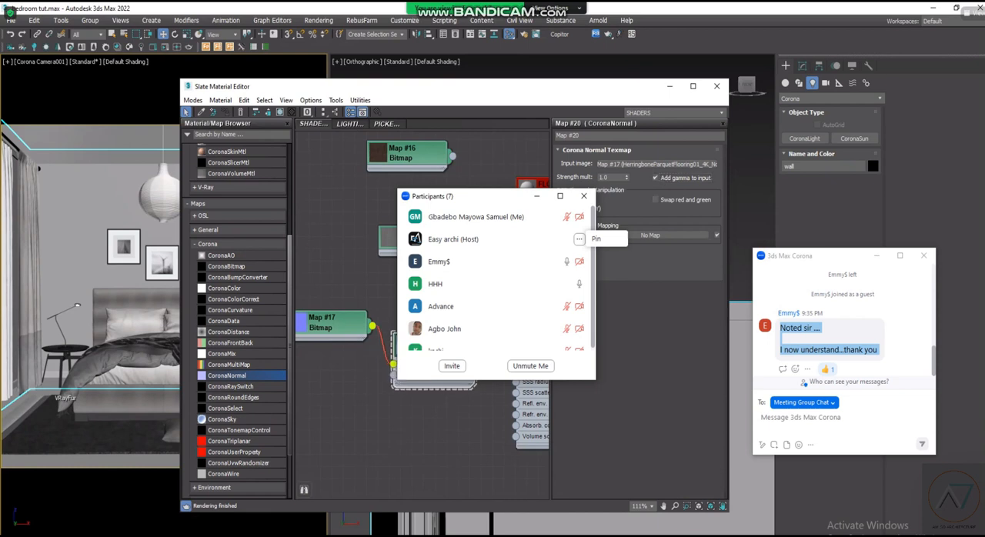
scroll(493, 308, "up", 1)
scroll(493, 307, "down", 3)
scroll(493, 308, "up", 2)
middle_click_drag(524, 300, 435, 331)
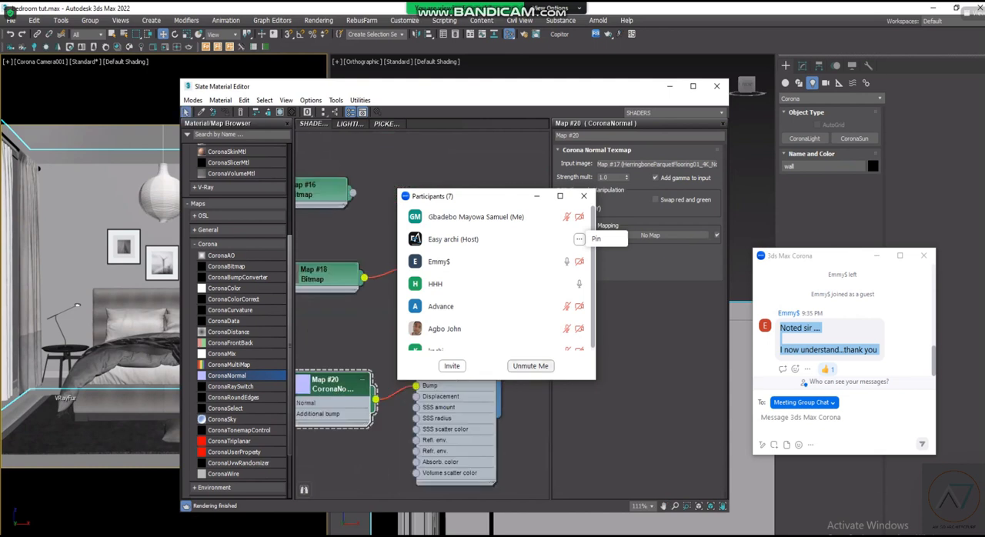
left_click(537, 197)
- Show the FLOOR material's parameters with an enlarged node preview, and rearrange the Normal bitmap and CoronaNormal nodes beside it
double_click(428, 230)
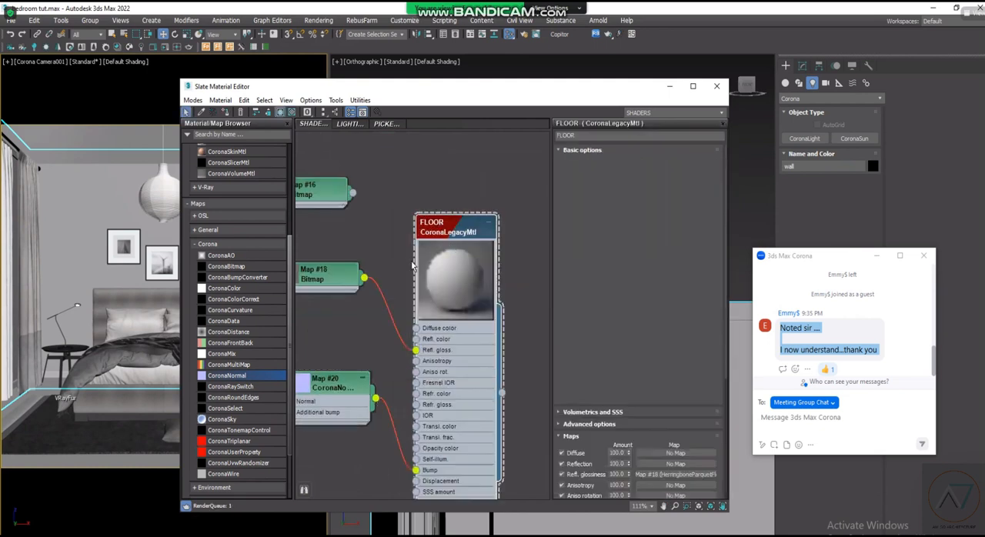
scroll(448, 245, "down", 3)
scroll(465, 367, "up", 1)
scroll(423, 365, "down", 1)
middle_click_drag(349, 331, 387, 315)
left_click_drag(428, 354, 346, 291)
left_click_drag(397, 308, 402, 349)
left_click(427, 400)
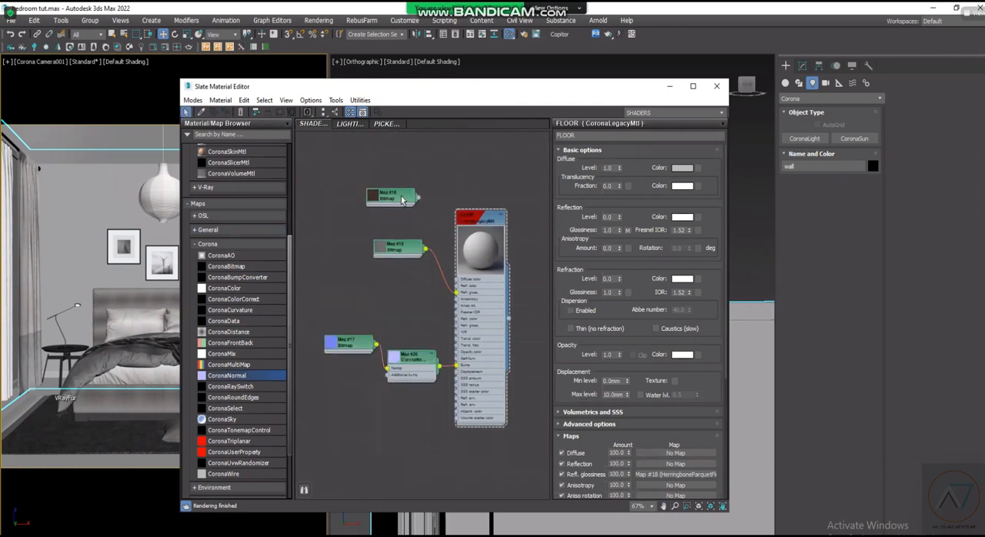
- Reposition the BaseColor and Roughness bitmap nodes beside the FLOOR material, leaving a wider gap between them
left_click_drag(402, 199, 408, 199)
scroll(407, 257, "up", 3)
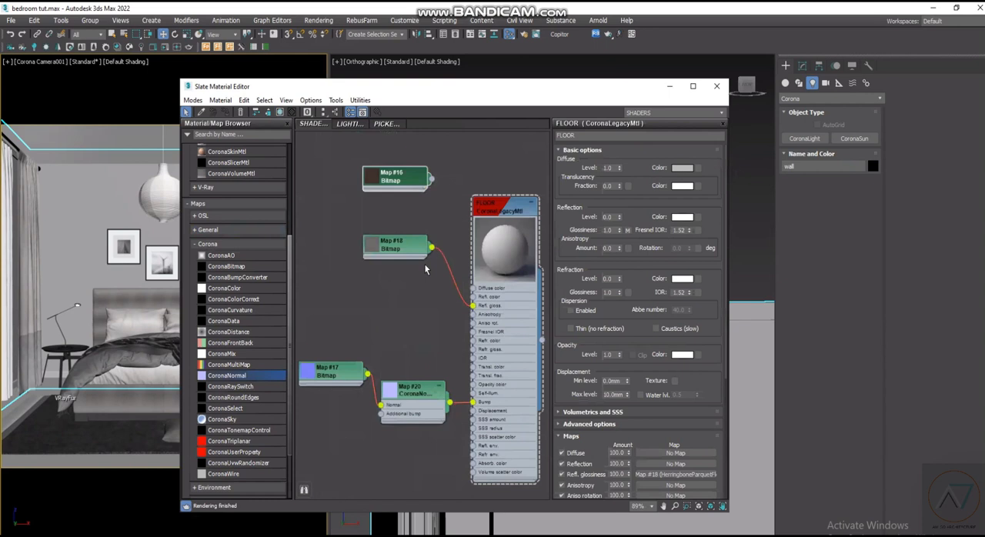
scroll(462, 267, "down", 3)
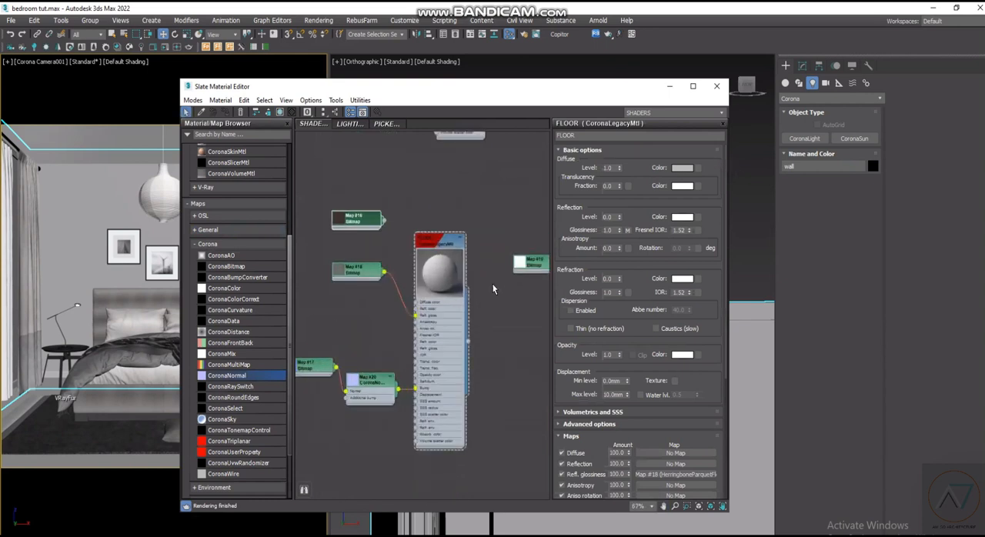
scroll(492, 285, "down", 2)
scroll(404, 262, "up", 2)
left_click_drag(353, 280, 352, 311)
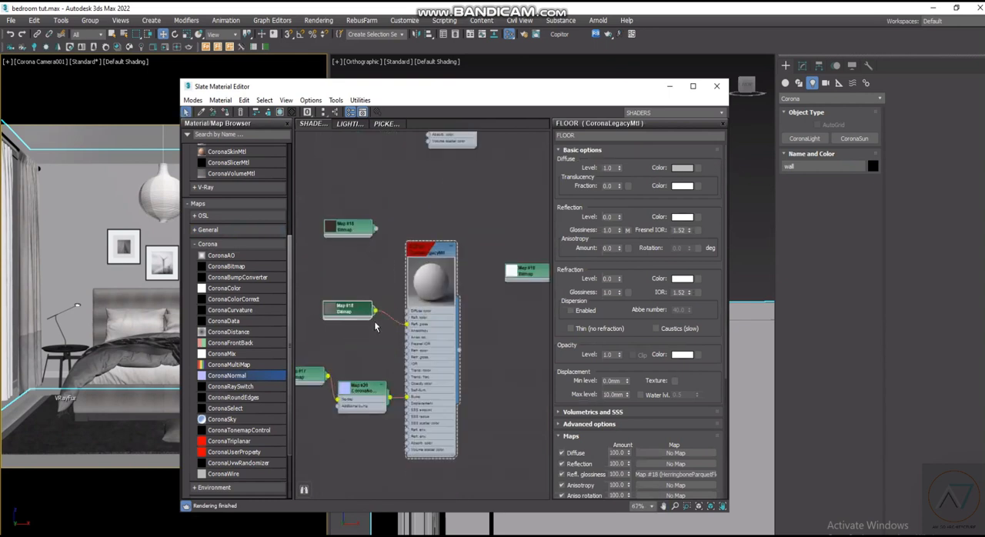
- Show the AO bitmap's parameters, and connect the BaseColor bitmap directly to the FLOOR material's Diffuse color input
scroll(504, 301, "down", 1)
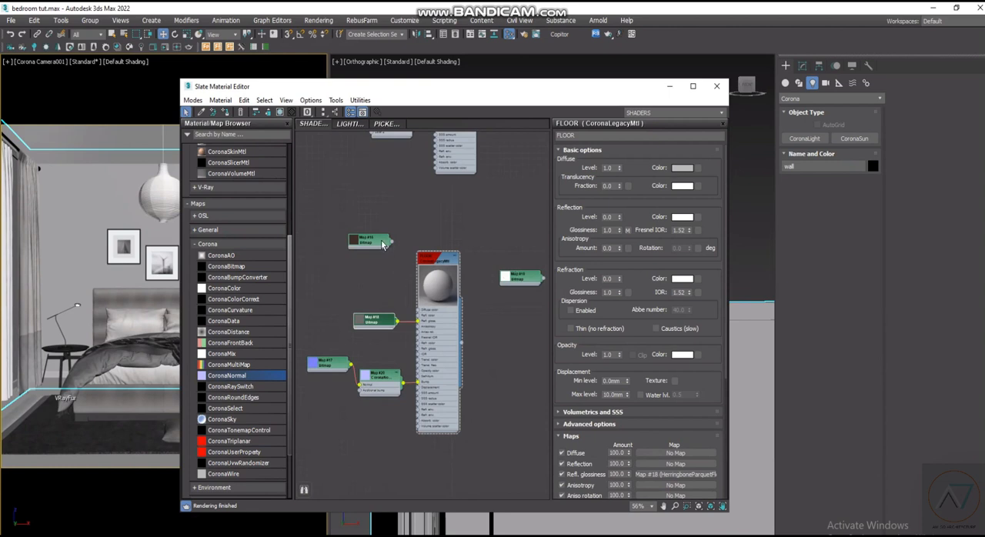
double_click(521, 277)
scroll(405, 264, "up", 2)
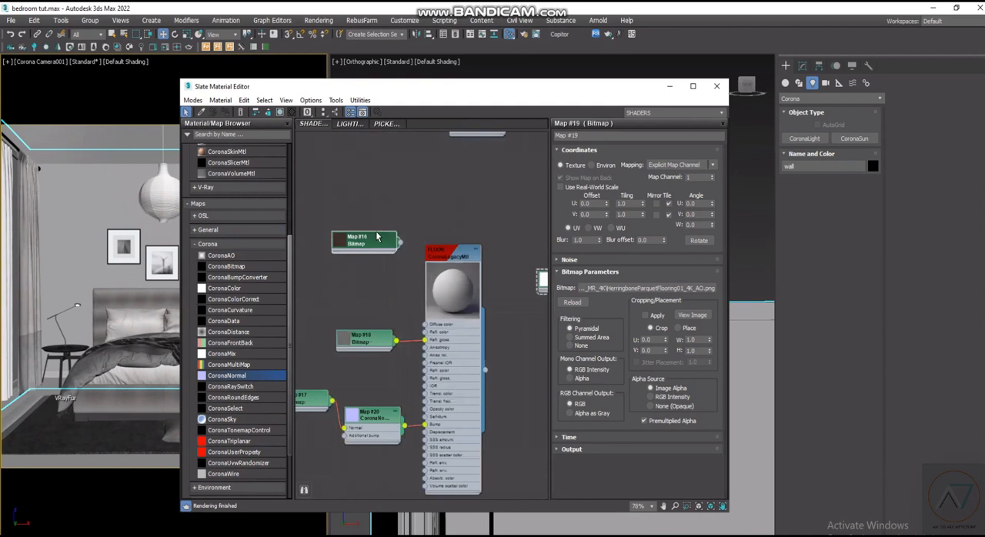
left_click_drag(412, 289, 426, 324)
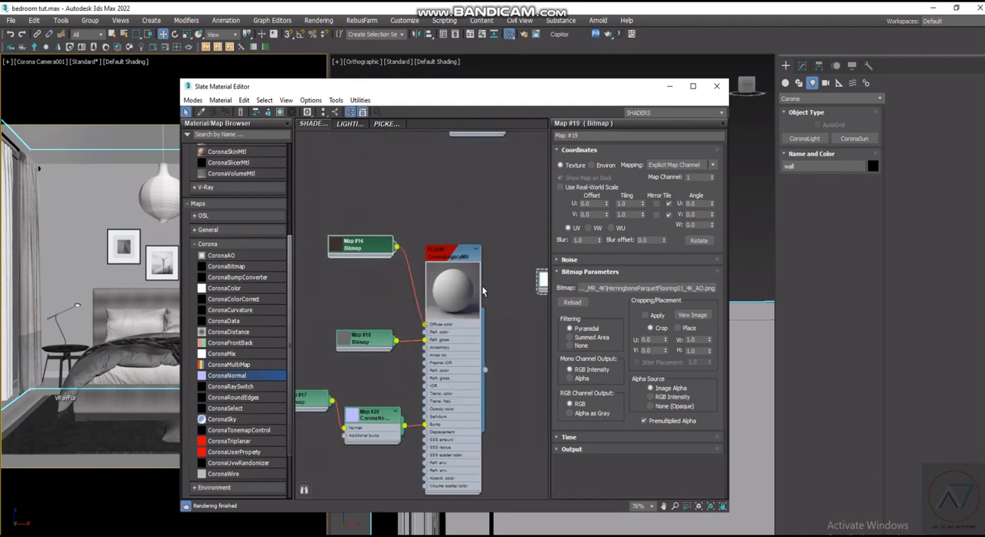
- Move the AO bitmap to the input side of the FLOOR material, placing it below the BaseColor bitmap with room for another node
scroll(484, 291, "down", 2)
left_click_drag(512, 283, 325, 291)
scroll(365, 292, "up", 1)
middle_click_drag(385, 251, 469, 267)
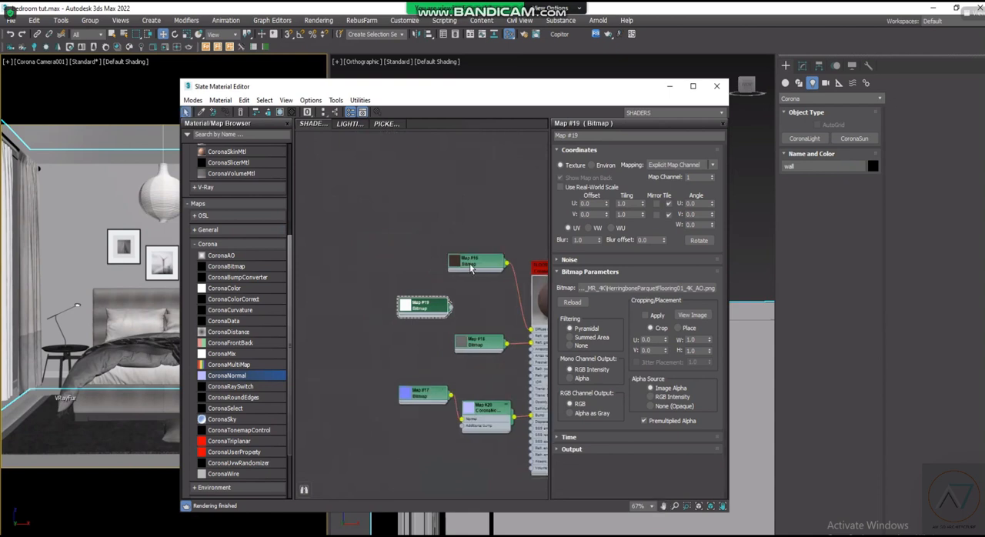
left_click_drag(469, 268, 364, 246)
left_click_drag(417, 304, 361, 305)
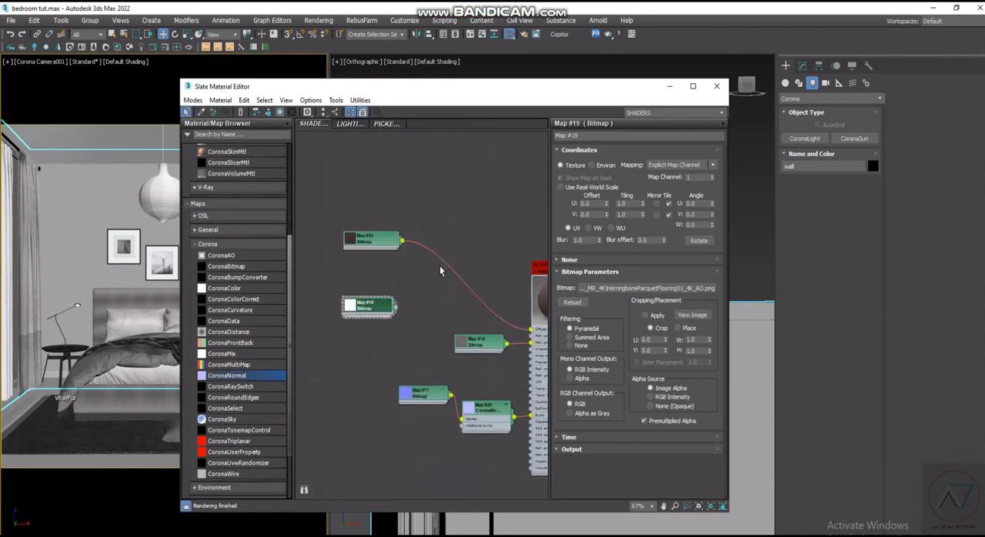
- Add a CoronaMix map and place it between the BaseColor bitmap and the FLOOR material
right_click(451, 206)
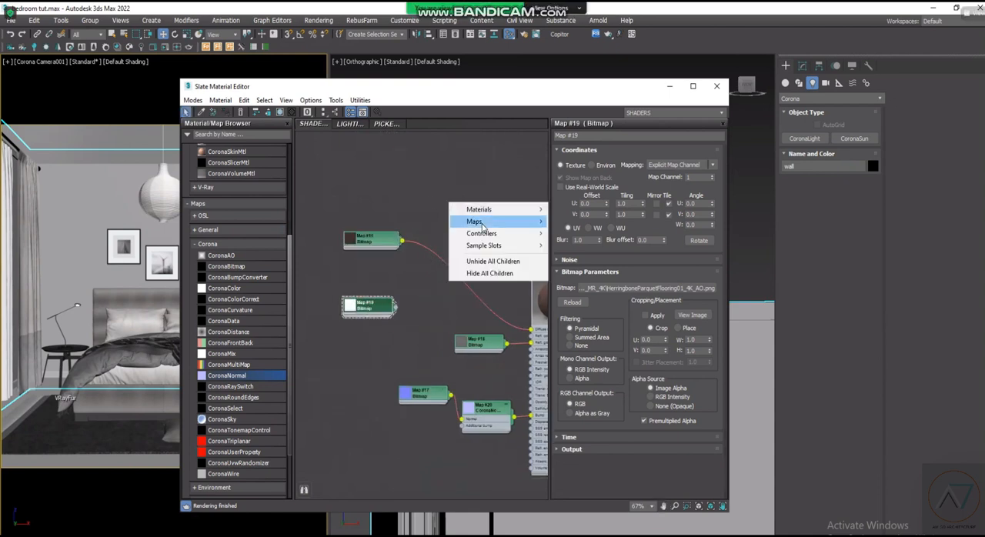
mouse_move(485, 223)
mouse_move(575, 248)
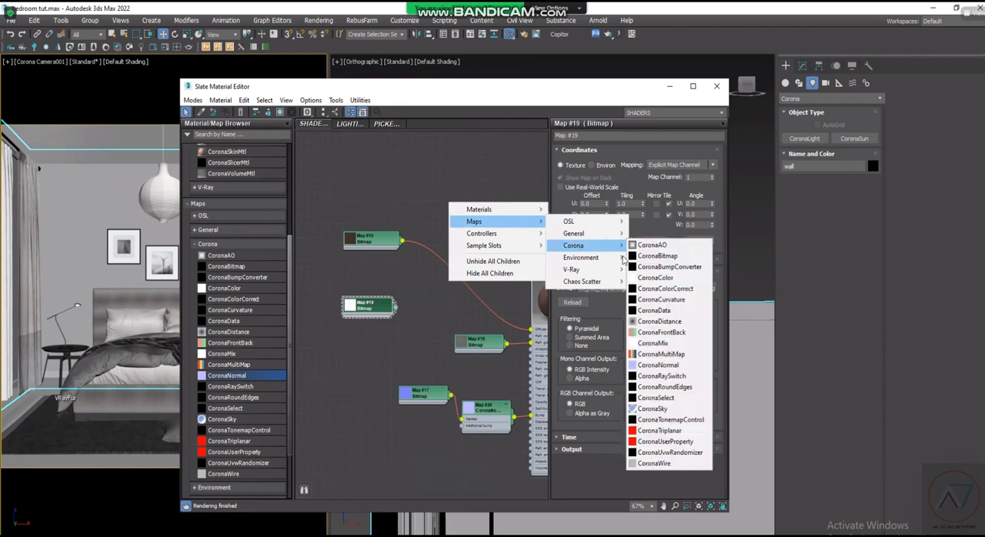
left_click(662, 344)
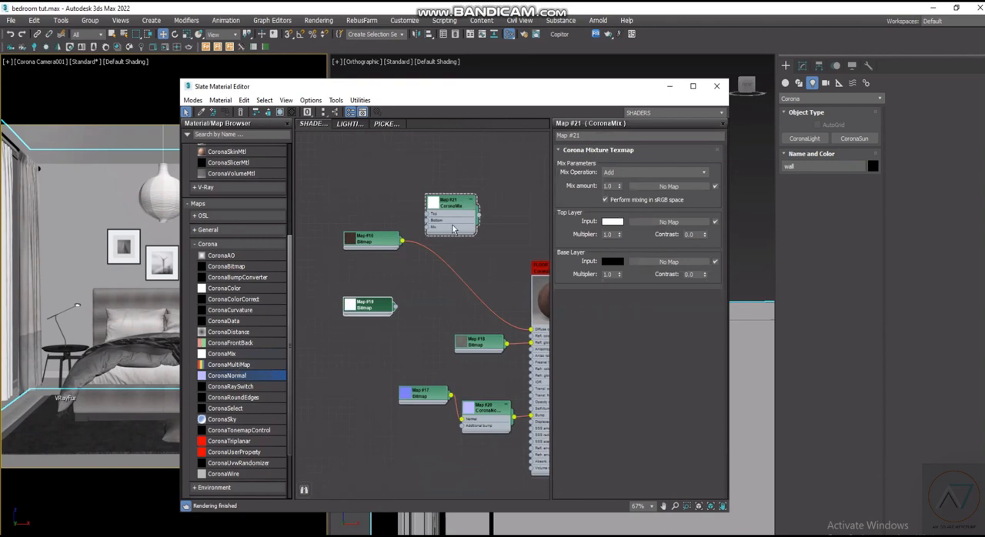
scroll(454, 216, "up", 2)
scroll(468, 246, "up", 3)
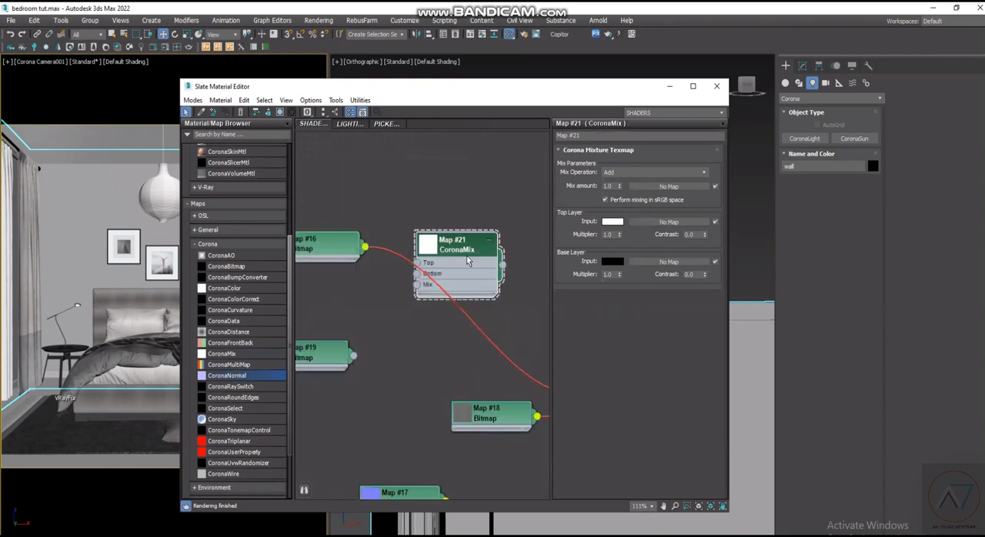
right_click(392, 271)
left_click(378, 285)
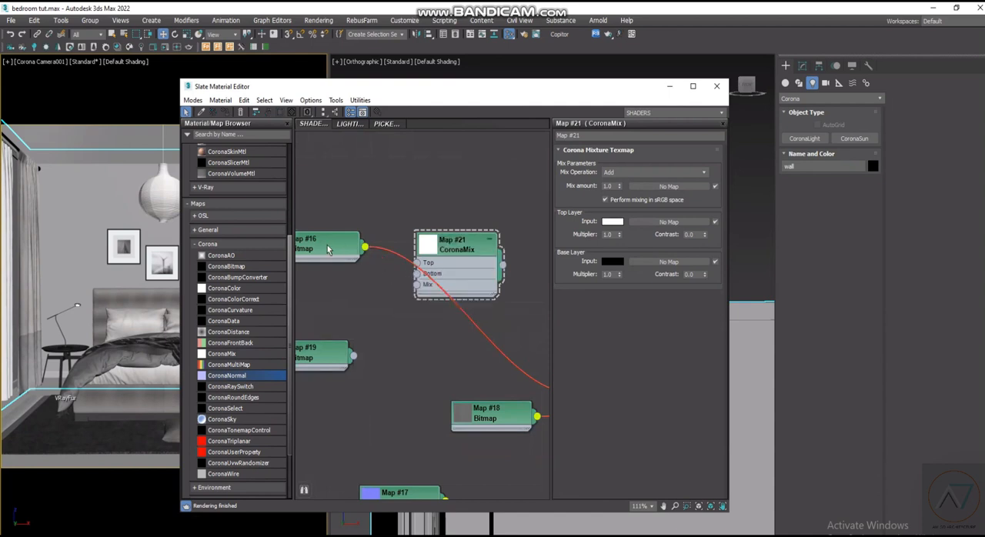
- Connect the BaseColor bitmap to the CoronaMix map's Bottom input and delete its direct link to the FLOOR material's Diffuse color
scroll(331, 252, "down", 2)
left_click_drag(368, 252, 411, 273)
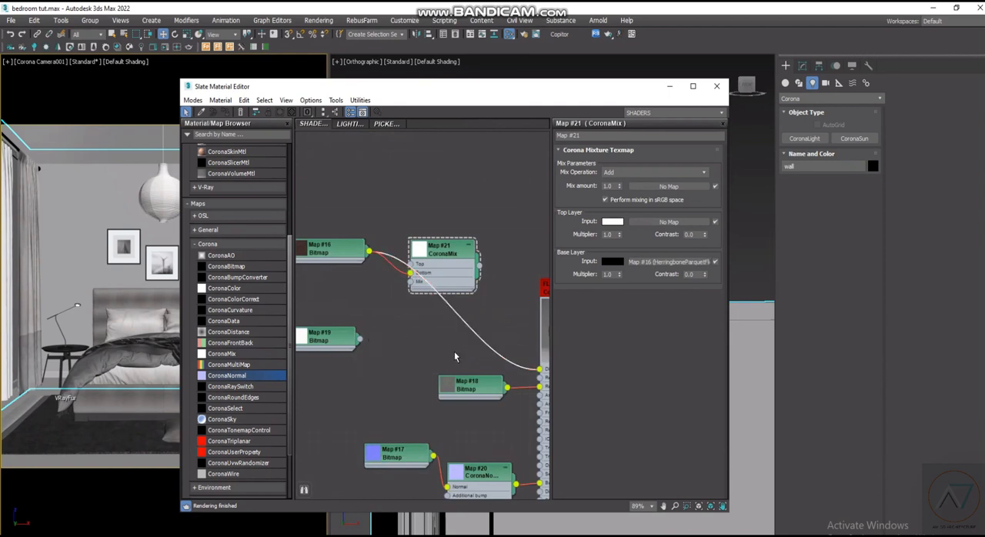
key("Delete")
scroll(338, 295, "up", 1)
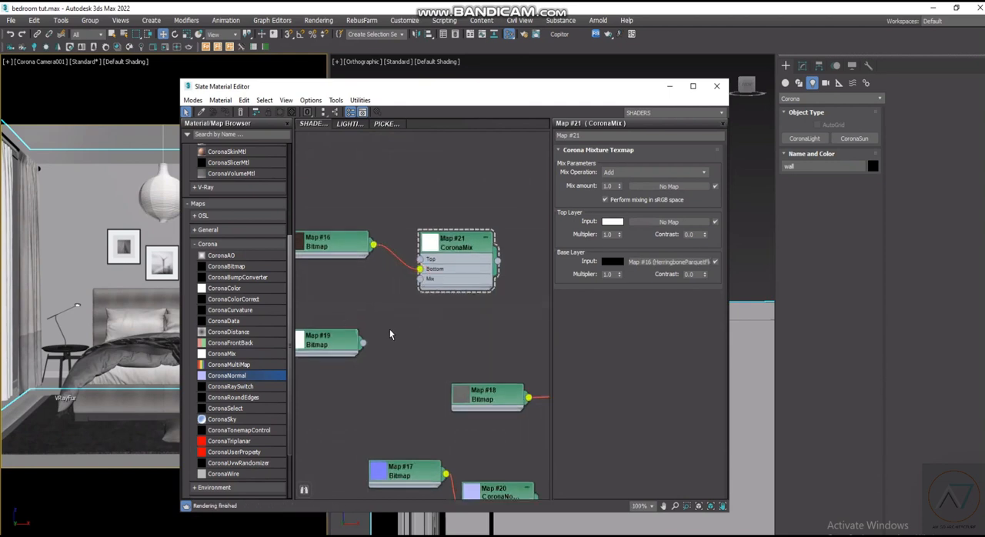
- Move the AO bitmap closer under the BaseColor bitmap and place a copy of it below the Normal bitmap
scroll(390, 329, "down", 1)
left_click_drag(359, 333, 362, 291)
scroll(409, 301, "down", 2)
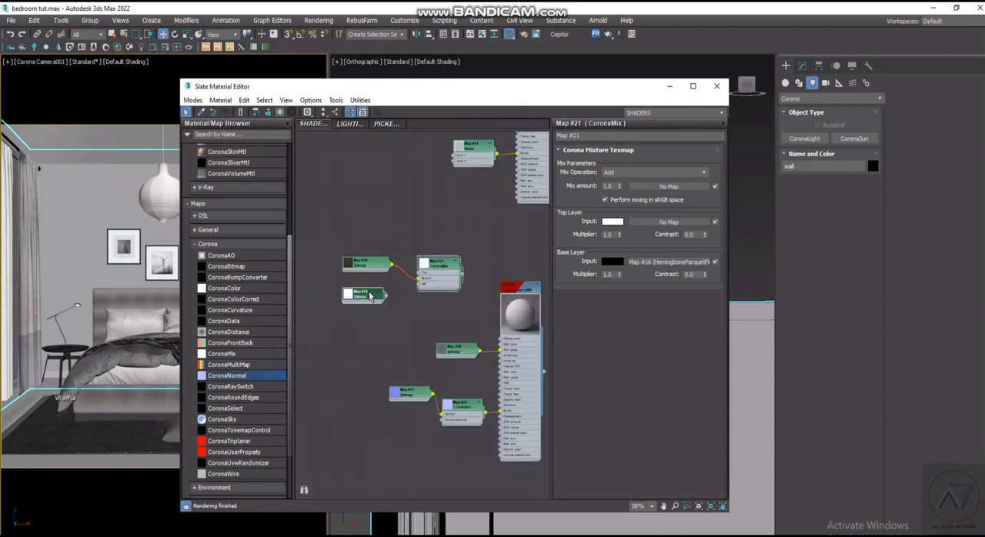
left_click_drag(370, 298, 413, 431, "shift")
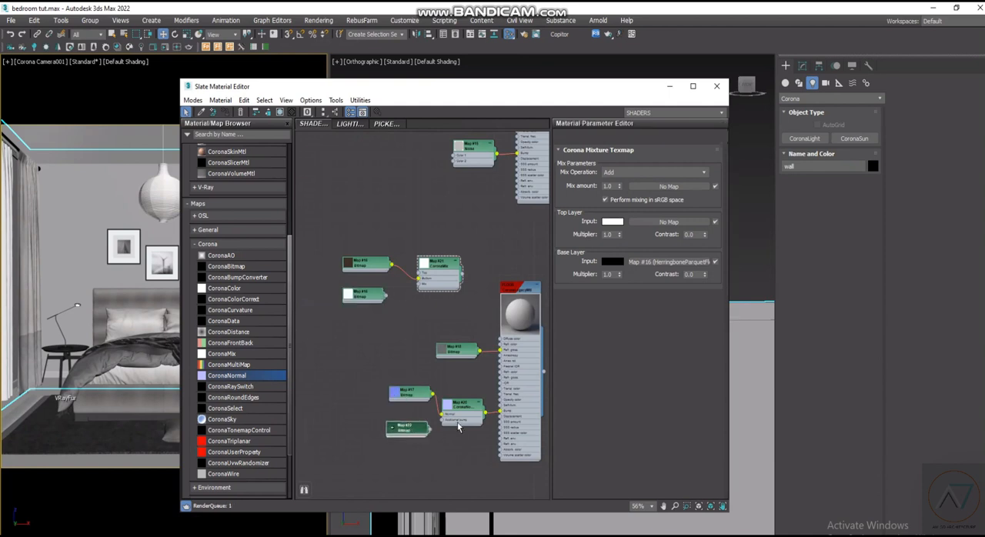
- Connect the copied AO bitmap to the CoronaNormal map's Additional bump input
scroll(458, 425, "up", 2)
scroll(468, 423, "down", 1)
middle_click_drag(468, 423, 412, 383)
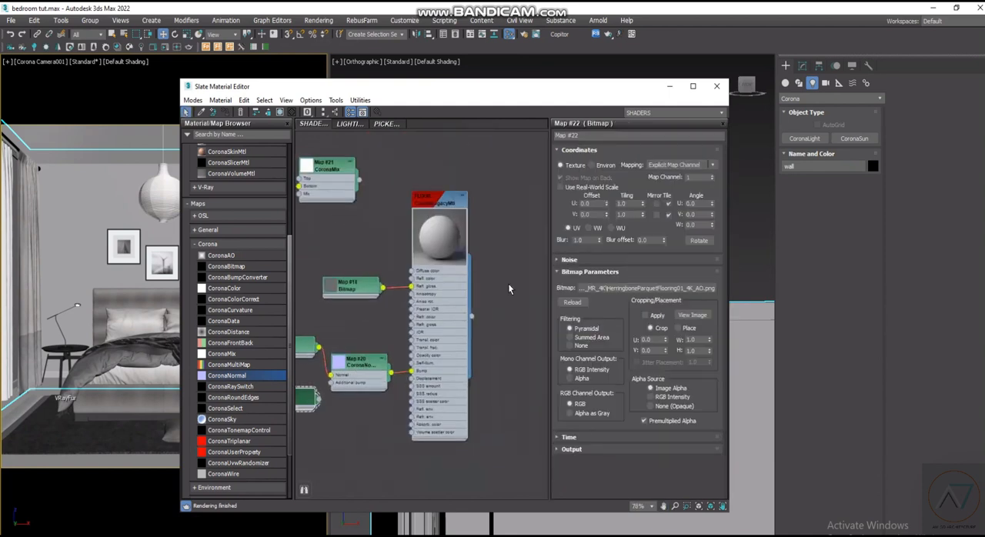
scroll(487, 206, "up", 3)
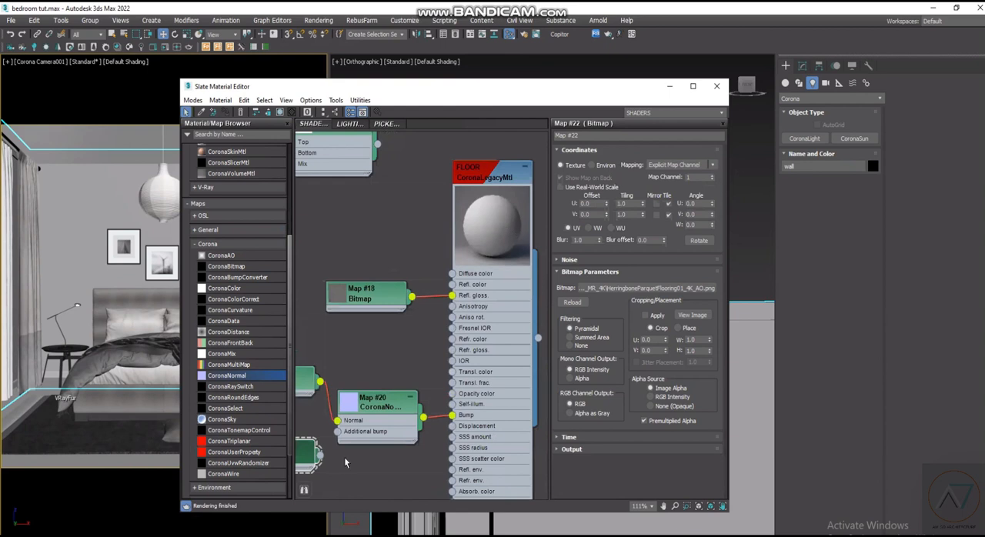
left_click_drag(321, 456, 337, 433)
scroll(495, 297, "down", 10)
scroll(525, 417, "up", 5)
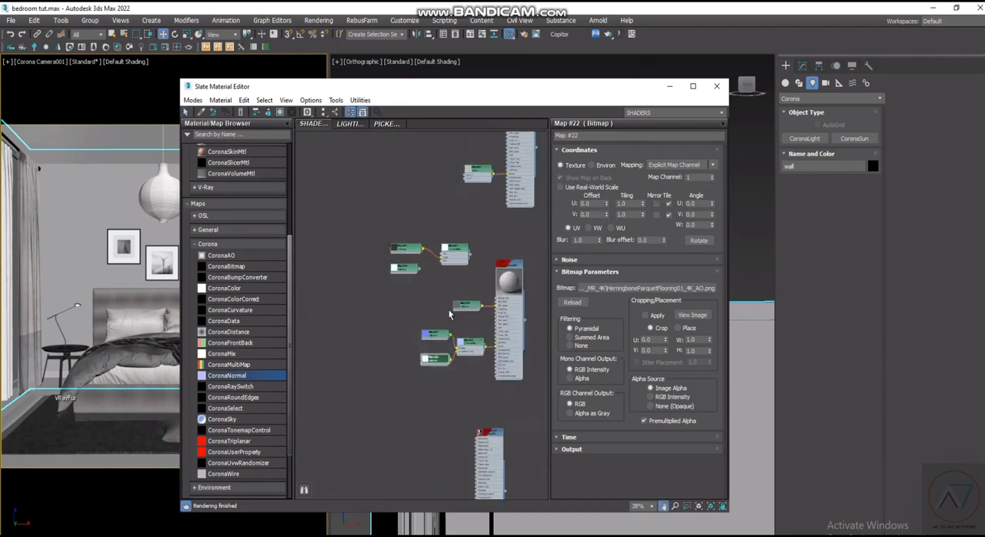
- Connect the original AO bitmap to the CoronaMix map's Top input and move it above the BaseColor bitmap
scroll(452, 314, "up", 5)
scroll(378, 251, "up", 1)
scroll(378, 251, "up", 1)
left_click_drag(388, 263, 452, 218)
left_click_drag(361, 259, 374, 160)
scroll(480, 203, "up", 2)
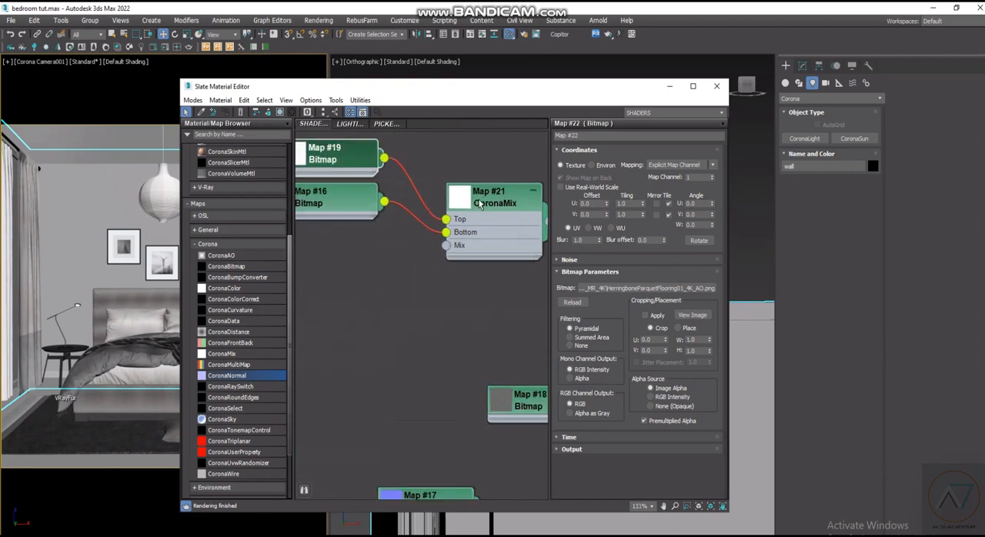
- Set the CoronaMix map's mix operation to Mix
double_click(482, 203)
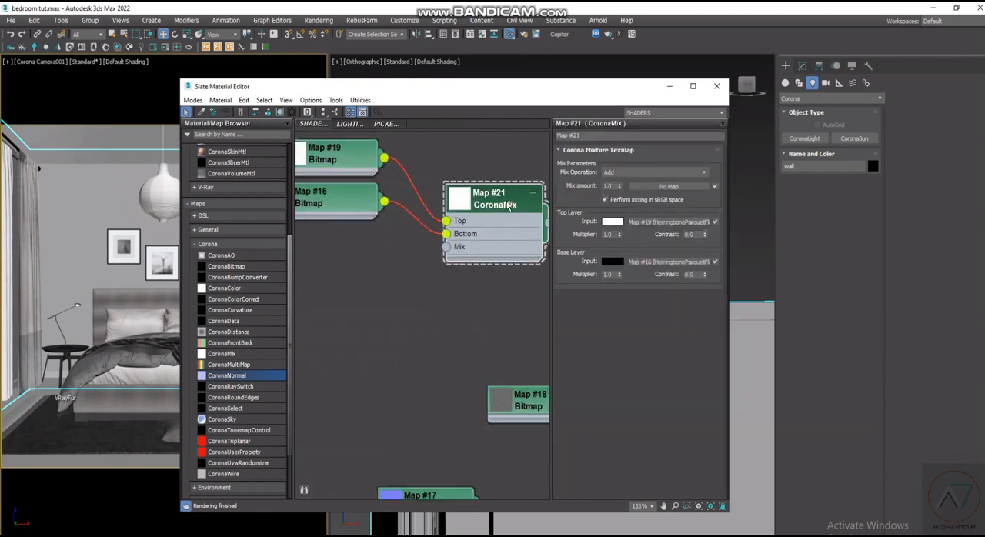
left_click(645, 172)
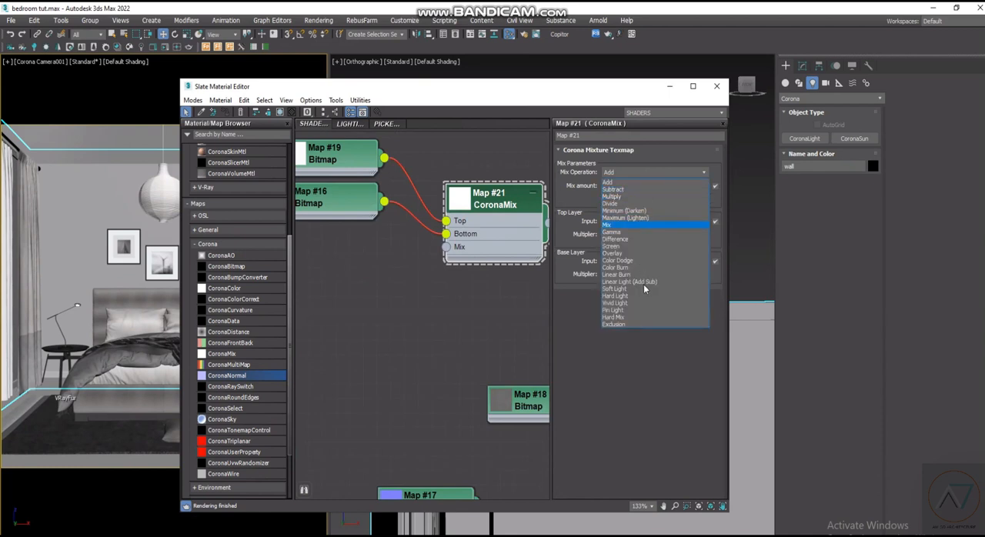
left_click(653, 223)
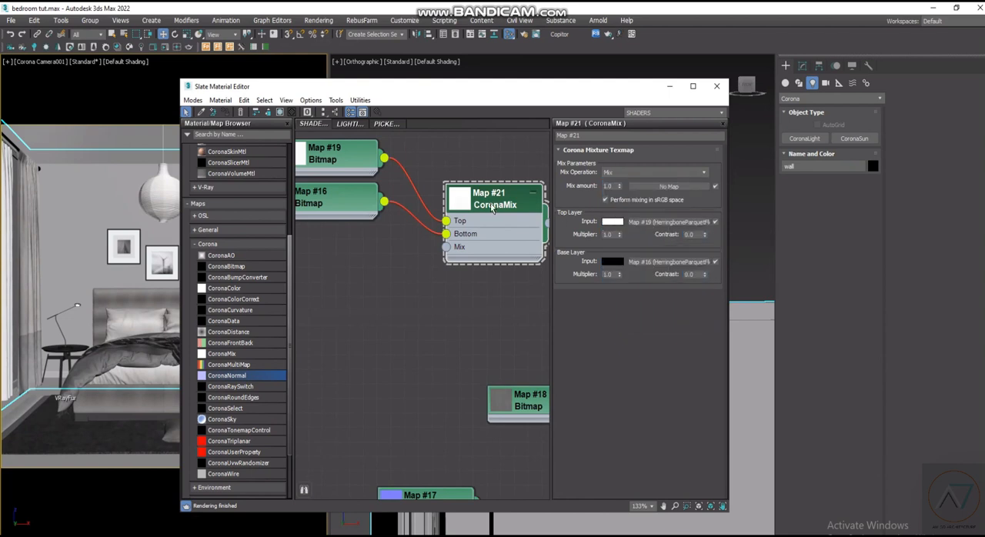
scroll(495, 214, "up", 2)
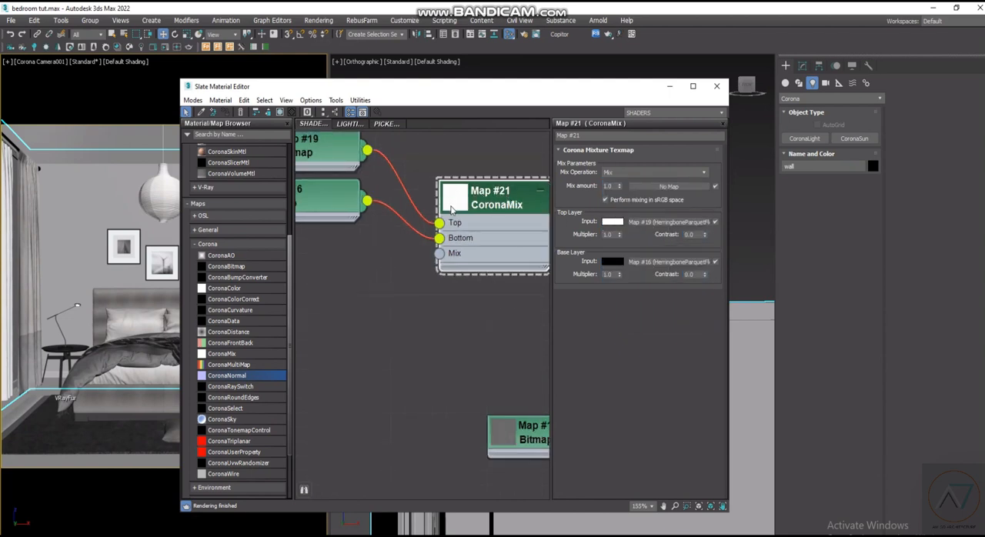
scroll(456, 254, "down", 5)
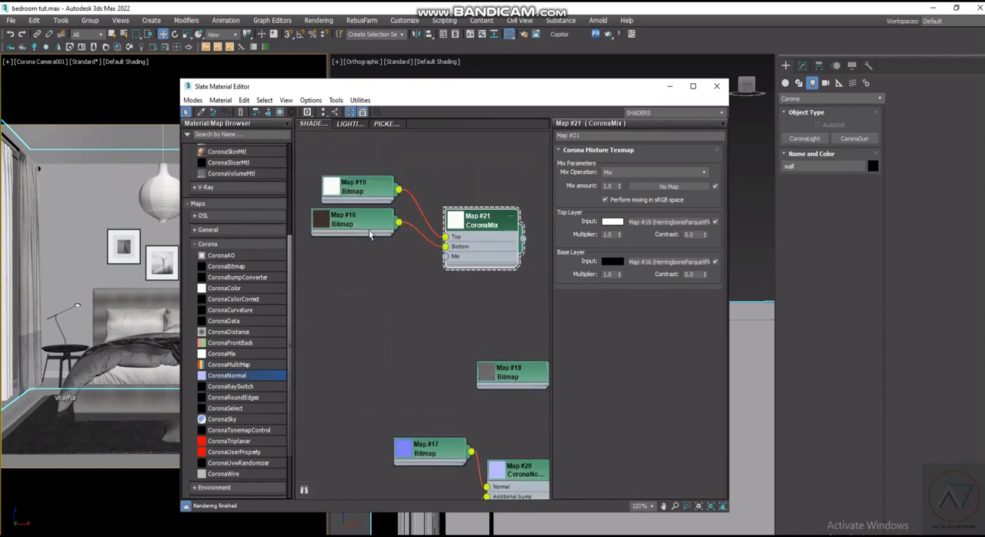
- Enlarge the CoronaMix node's preview and move the BaseColor bitmap further below the AO bitmap
left_click_drag(373, 220, 373, 253)
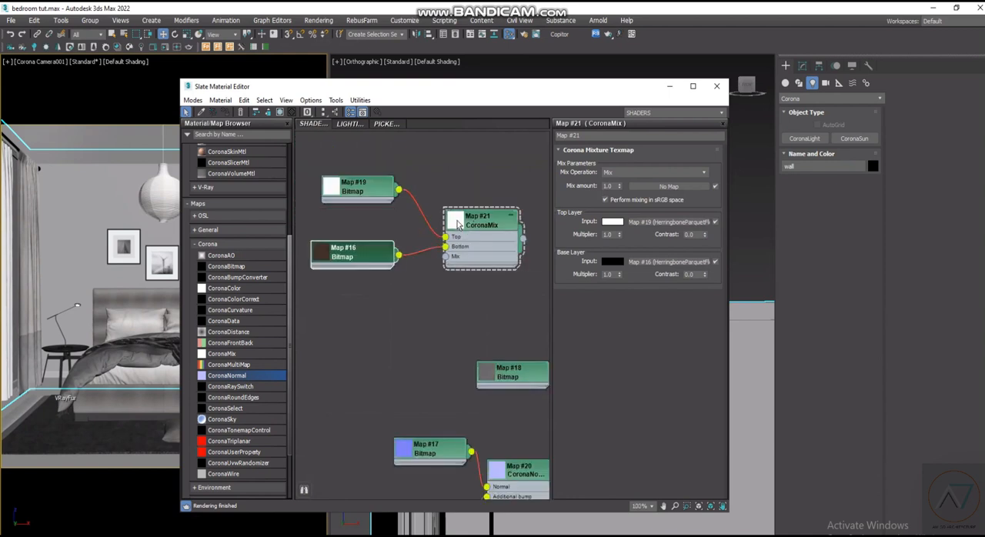
left_click(458, 224)
double_click(458, 224)
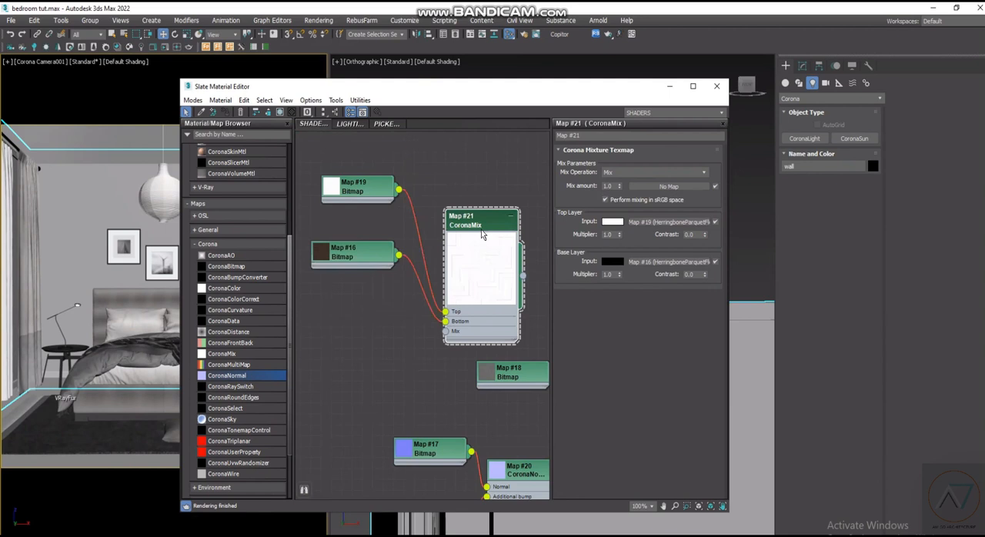
scroll(482, 234, "up", 1)
scroll(474, 307, "down", 1)
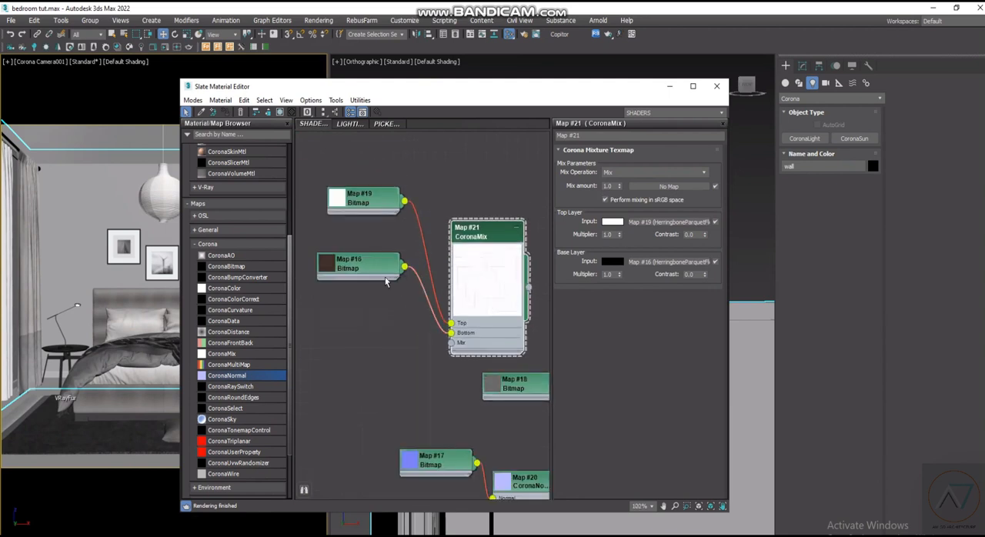
left_click_drag(384, 273, 384, 295)
- Set the CoronaMix map's mix amount to 0.3 and check the blend in its node preview
scroll(479, 282, "up", 1)
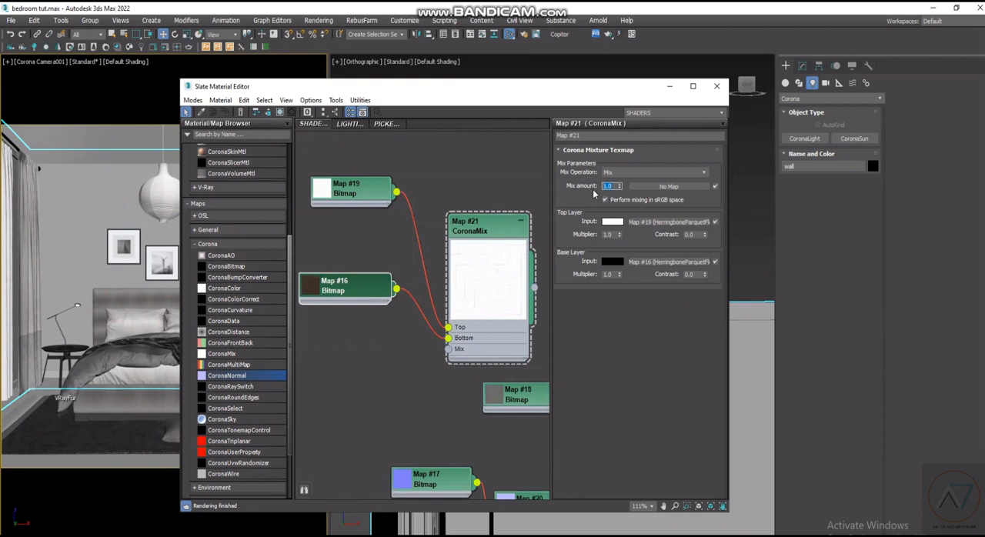
type("0.3")
left_click(497, 233)
scroll(504, 240, "down", 3)
scroll(497, 269, "up", 2)
scroll(482, 281, "down", 2)
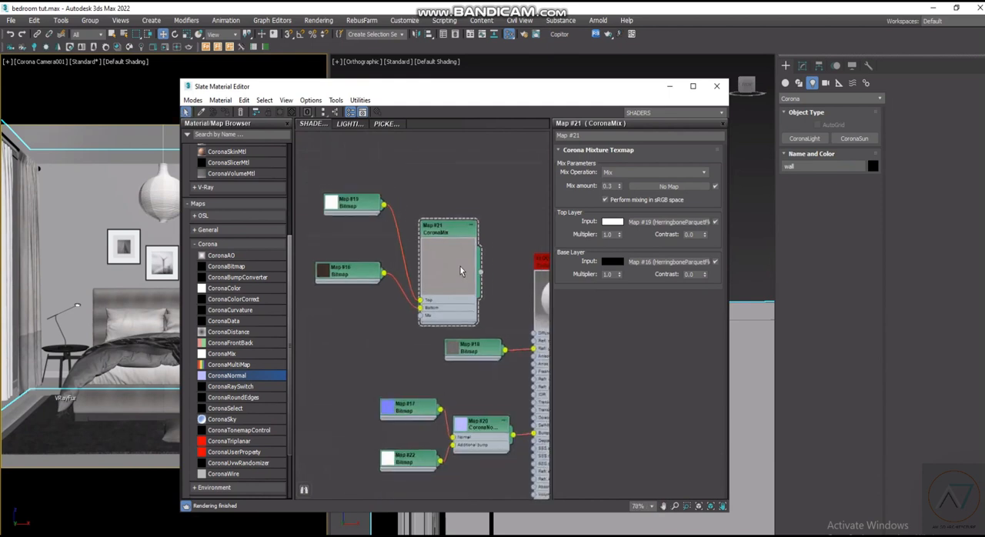
- Connect the CoronaMix map to the FLOOR material's Diffuse color input
middle_click_drag(488, 272, 467, 278)
left_click_drag(460, 278, 512, 339)
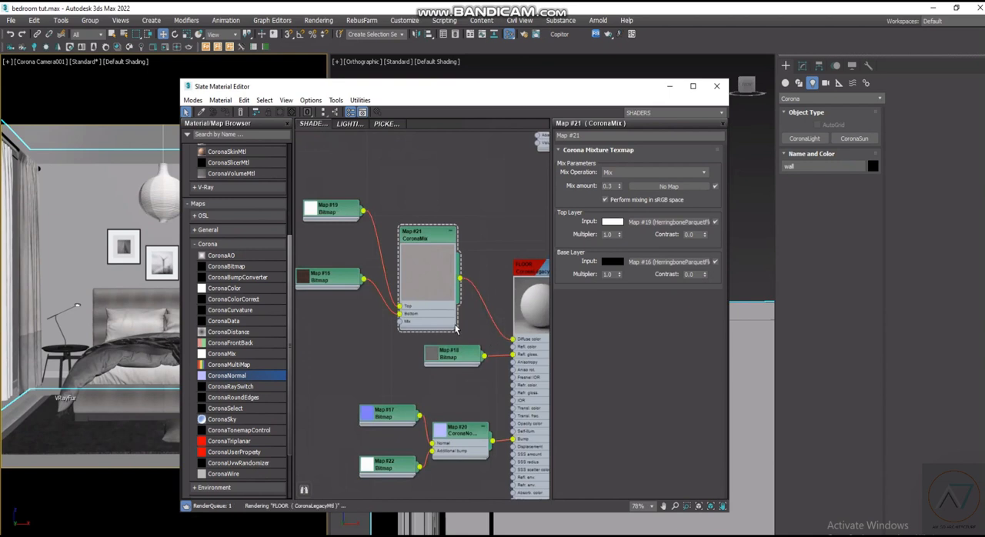
scroll(334, 223, "up", 1)
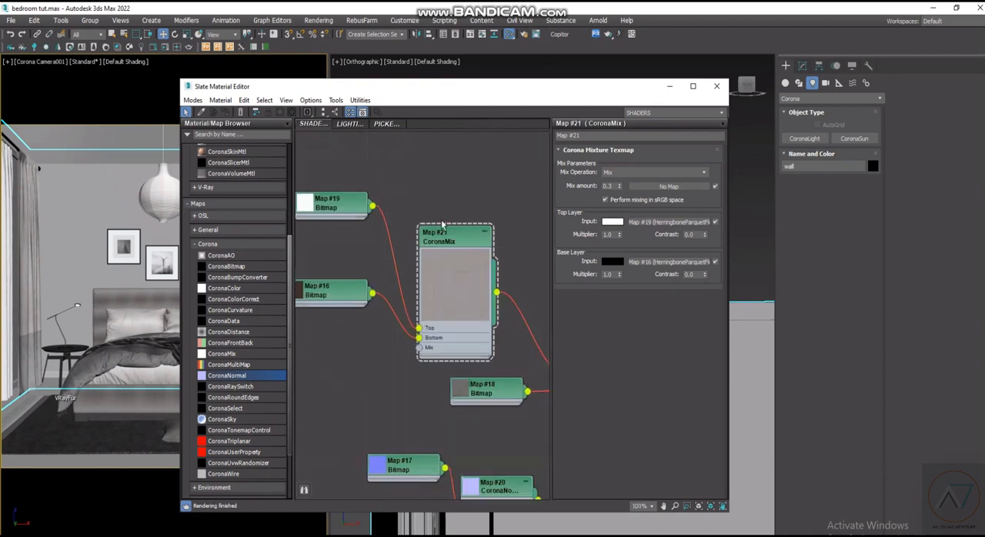
- Move the AO bitmap connected to the CoronaMix map below the BaseColor bitmap
scroll(342, 221, "down", 1)
middle_click_drag(346, 219, 436, 213)
left_click_drag(433, 211, 429, 336)
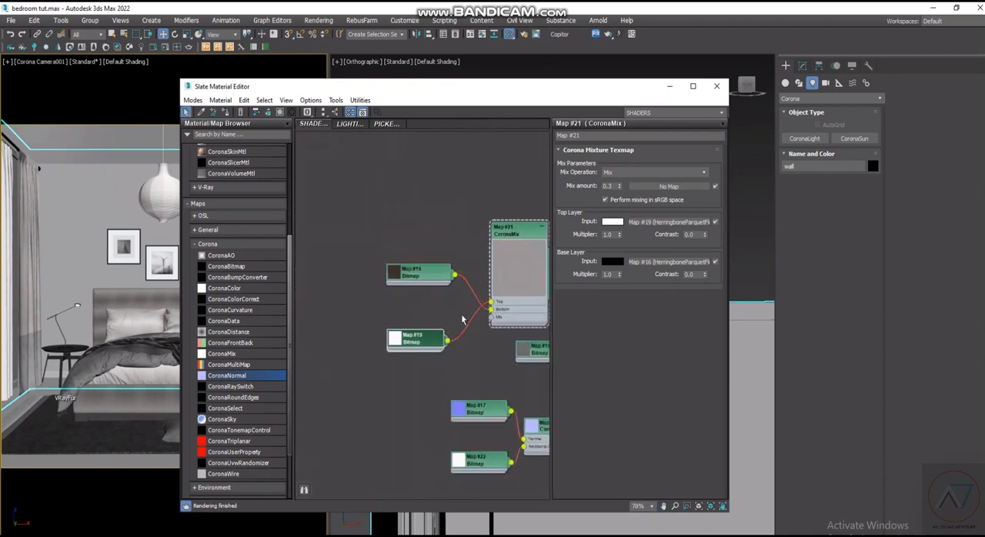
- Set the CoronaMix map's mix operation to Multiply and move its AO bitmap back above the BaseColor bitmap
left_click(654, 172)
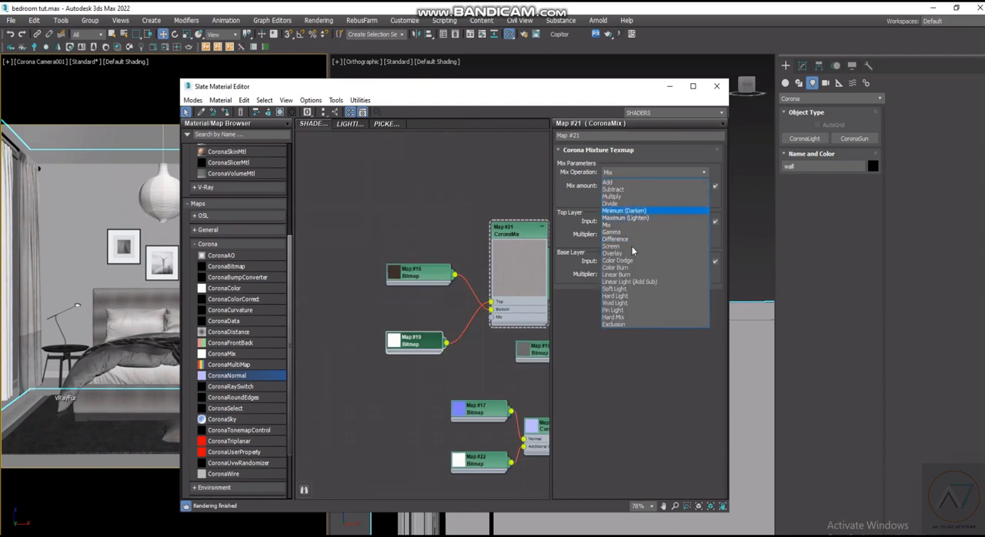
left_click(614, 197)
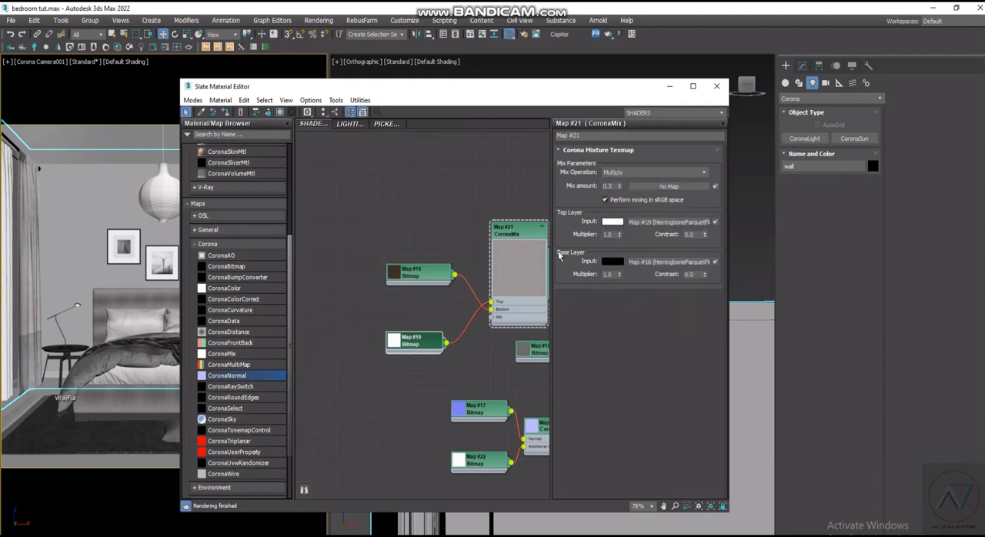
left_click_drag(416, 338, 414, 236)
middle_click_drag(524, 300, 413, 280)
scroll(500, 287, "down", 1)
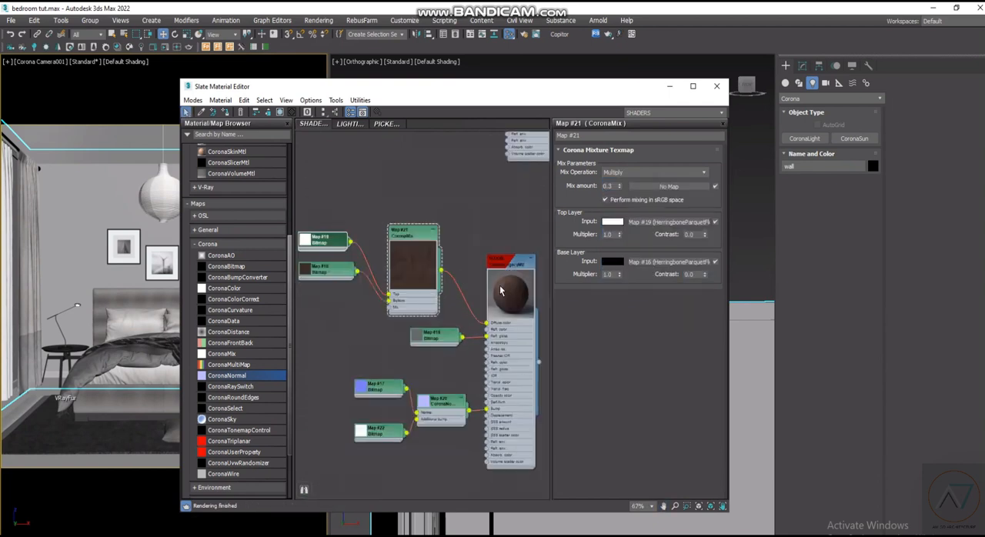
scroll(445, 270, "up", 3)
scroll(445, 269, "down", 4)
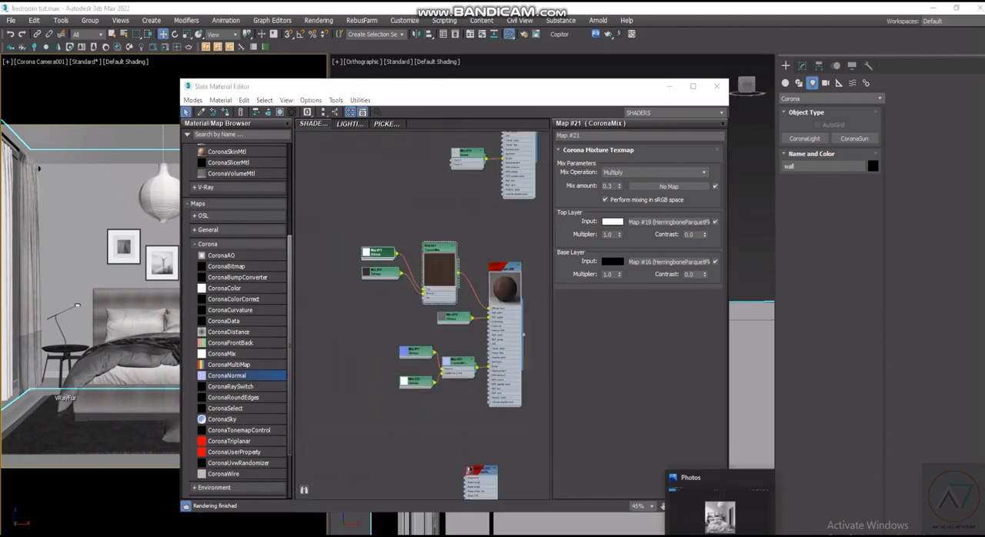
- Add a ColorCorrection map from the general maps to the graph between the CoronaMix map and the FLOOR material
left_click(720, 517)
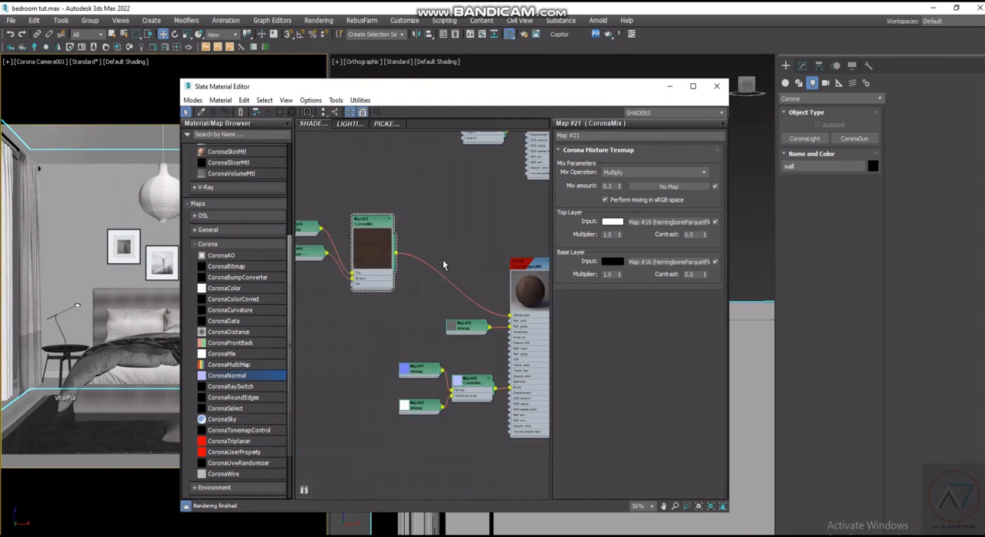
scroll(460, 260, "up", 2)
right_click(442, 247)
mouse_move(473, 264)
left_click(280, 270)
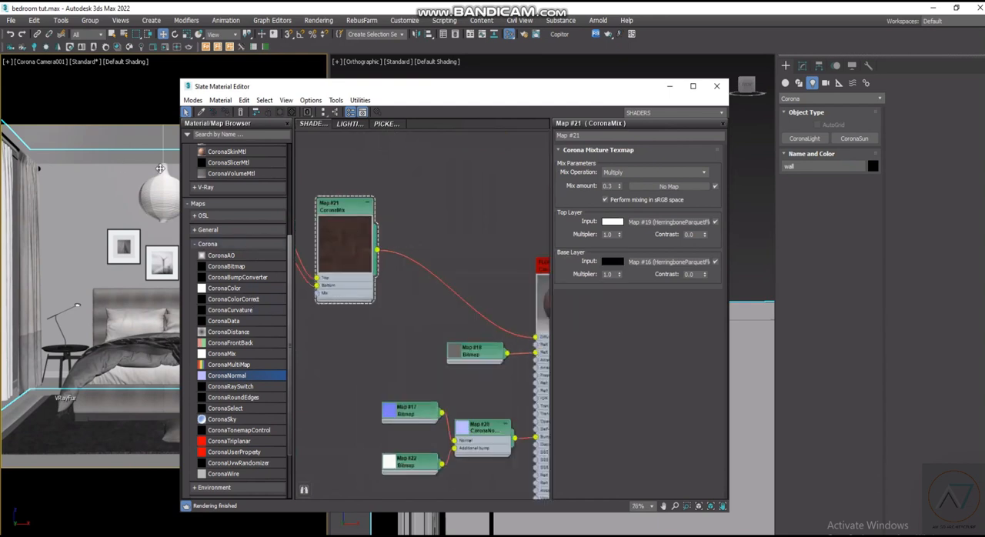
left_click(198, 246)
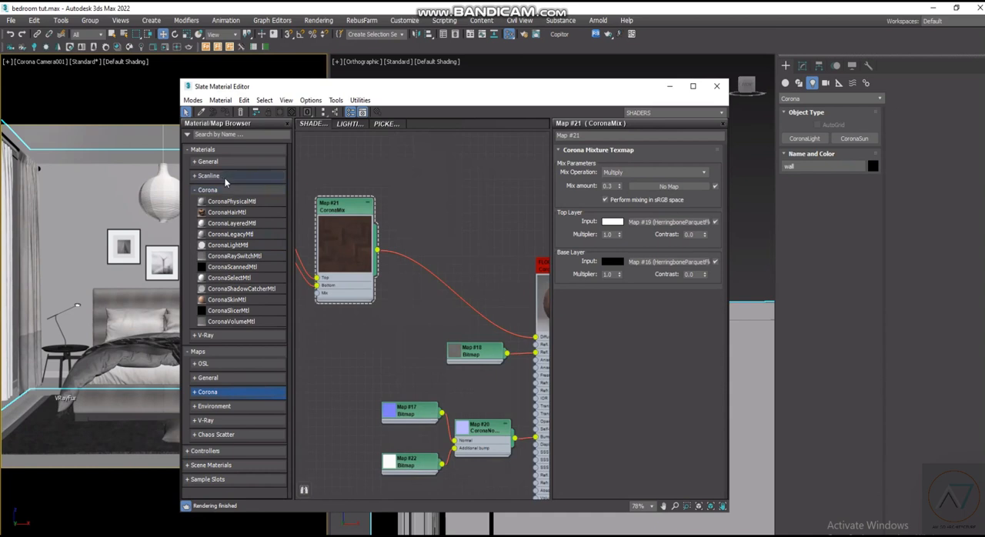
left_click(198, 167)
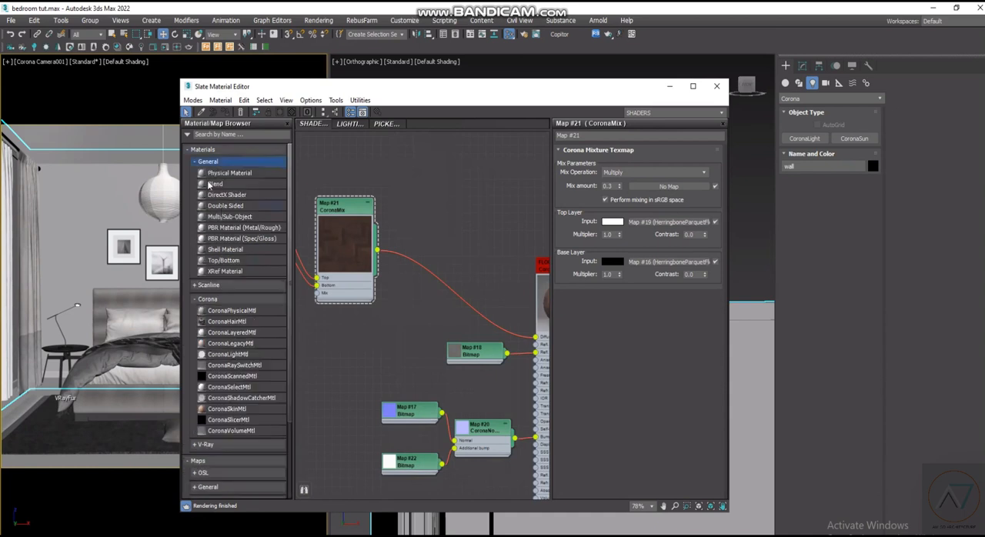
left_click(198, 163)
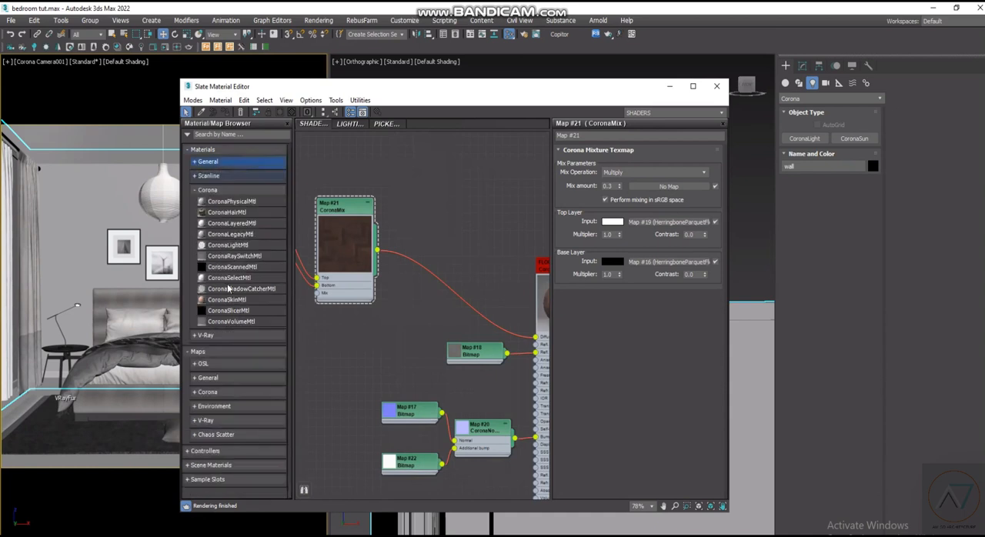
left_click(211, 380)
scroll(249, 413, "down", 1)
scroll(249, 414, "down", 6)
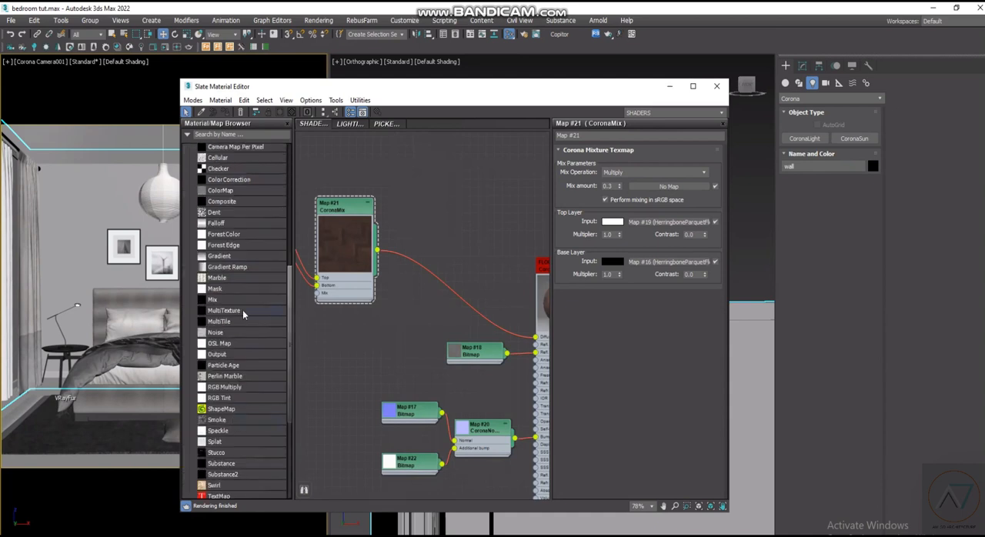
scroll(230, 277, "up", 1)
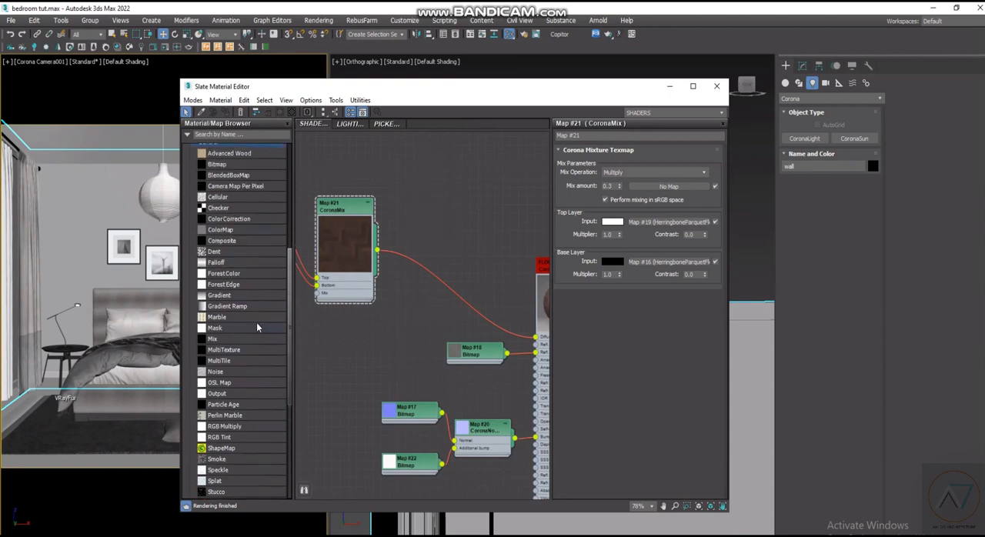
left_click_drag(433, 197, 459, 251)
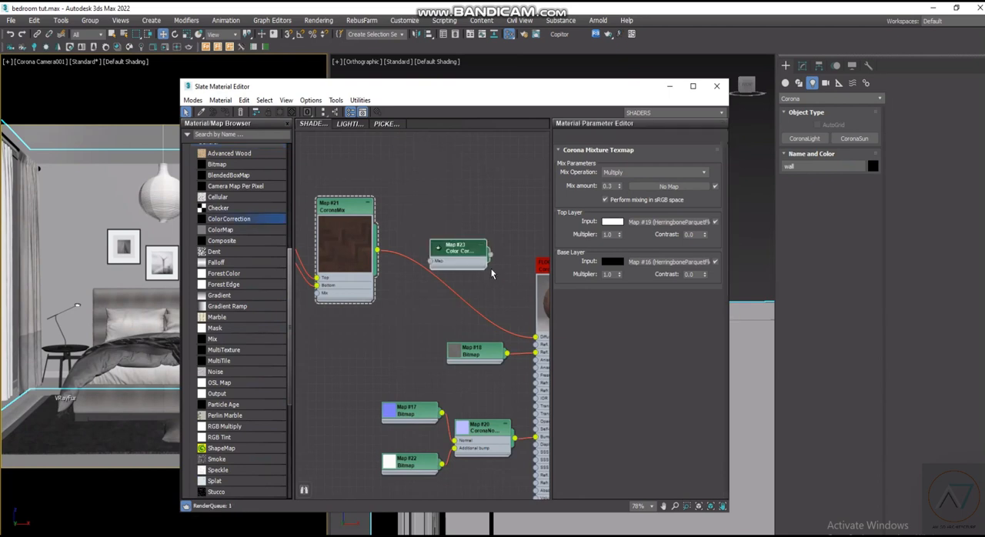
- Route the CoronaMix output through the Color Correction map into the FLOOR material's Diffuse color input
scroll(490, 268, "up", 2)
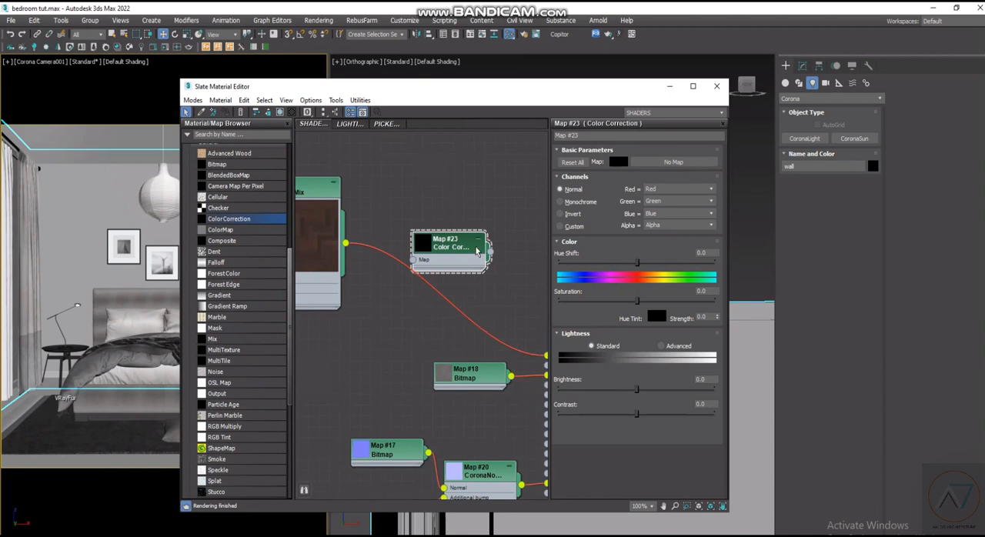
scroll(477, 251, "up", 3)
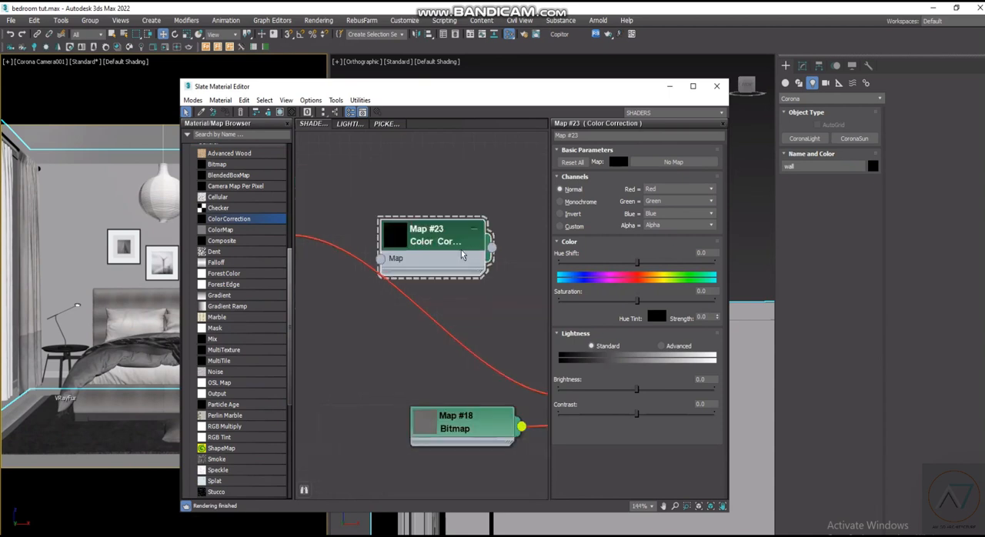
scroll(462, 251, "up", 1)
left_click_drag(497, 247, 475, 369)
scroll(452, 265, "down", 4)
scroll(454, 269, "up", 3)
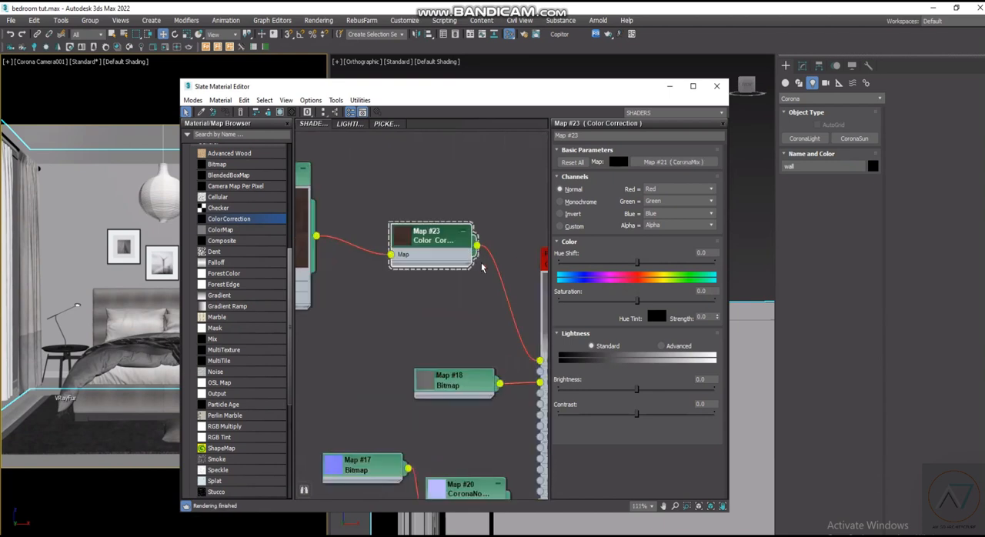
- Enlarge the Color Correction node's preview and lower its saturation to about -66
middle_click_drag(398, 262, 373, 278)
scroll(375, 276, "up", 1)
double_click(425, 250)
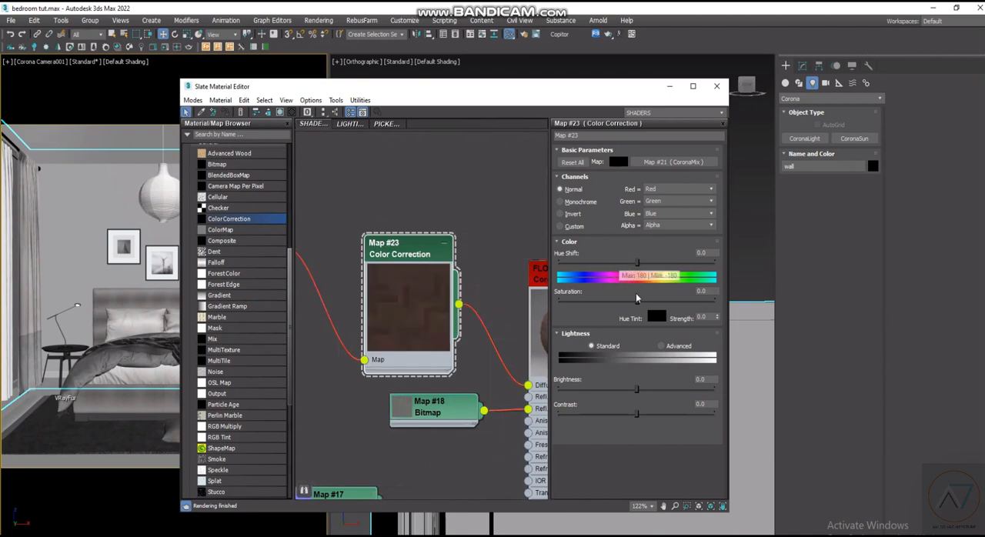
left_click_drag(637, 300, 601, 300)
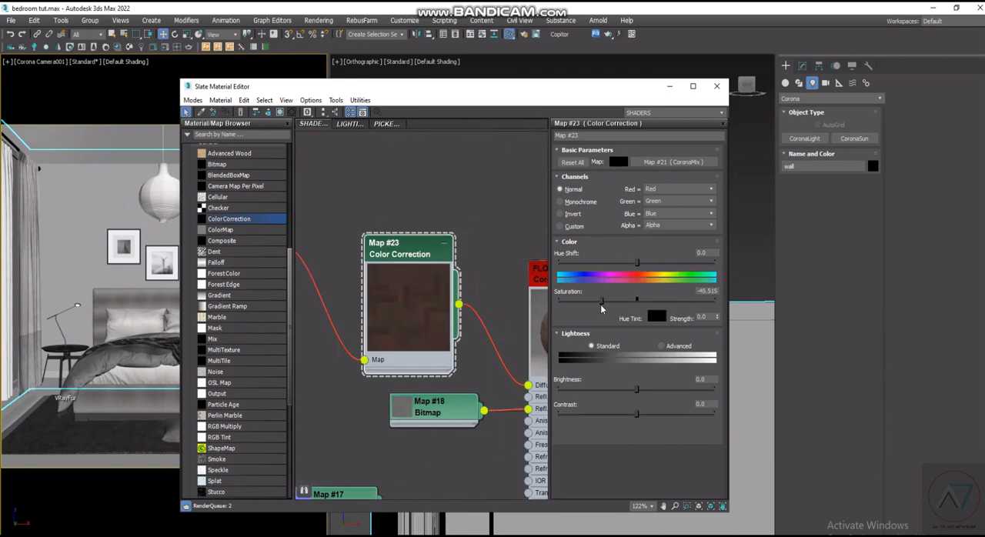
scroll(502, 314, "down", 5)
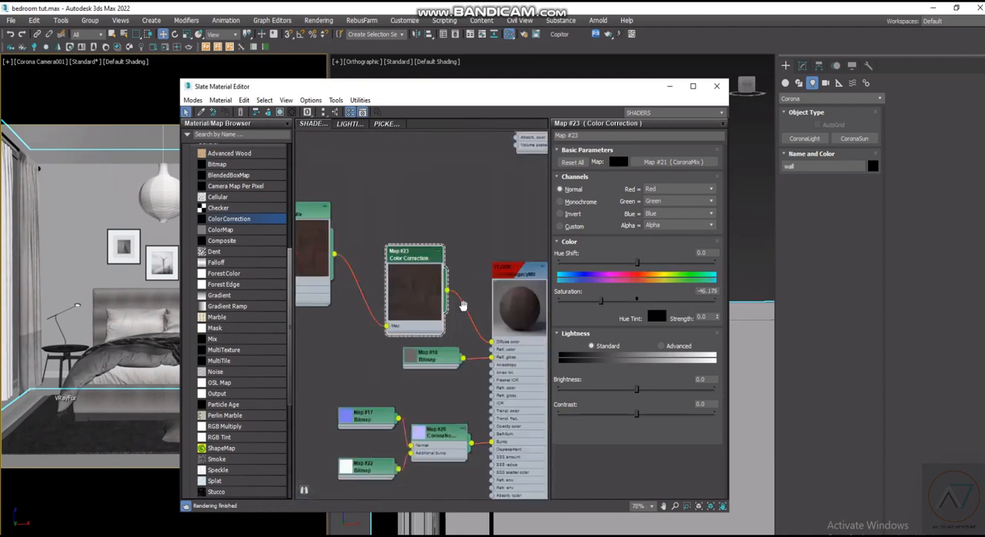
scroll(463, 303, "up", 4)
middle_click_drag(428, 298, 385, 287)
left_click_drag(601, 300, 586, 301)
scroll(521, 306, "down", 2)
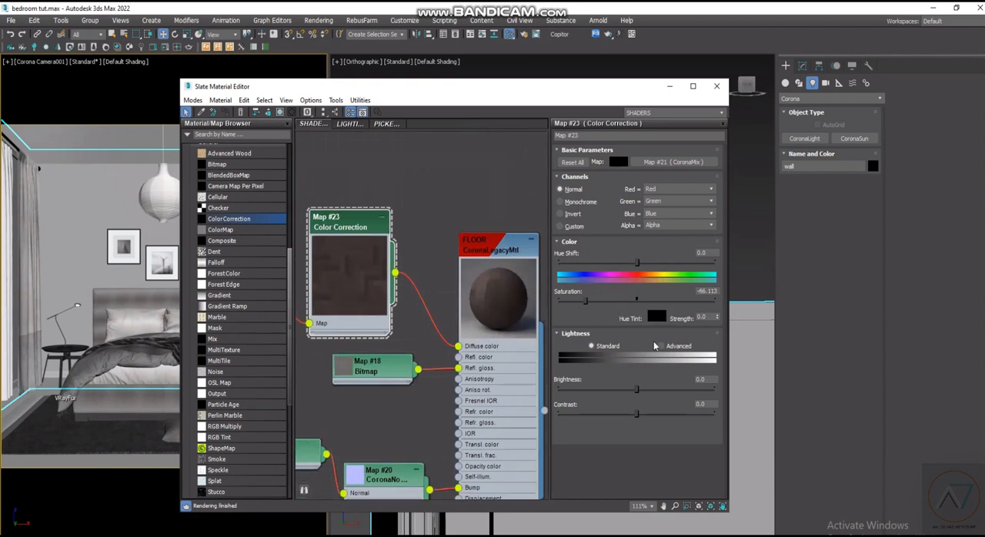
- Switch the Color Correction map's Lightness mode to Advanced and set its RGB gain to 165
left_click(660, 346)
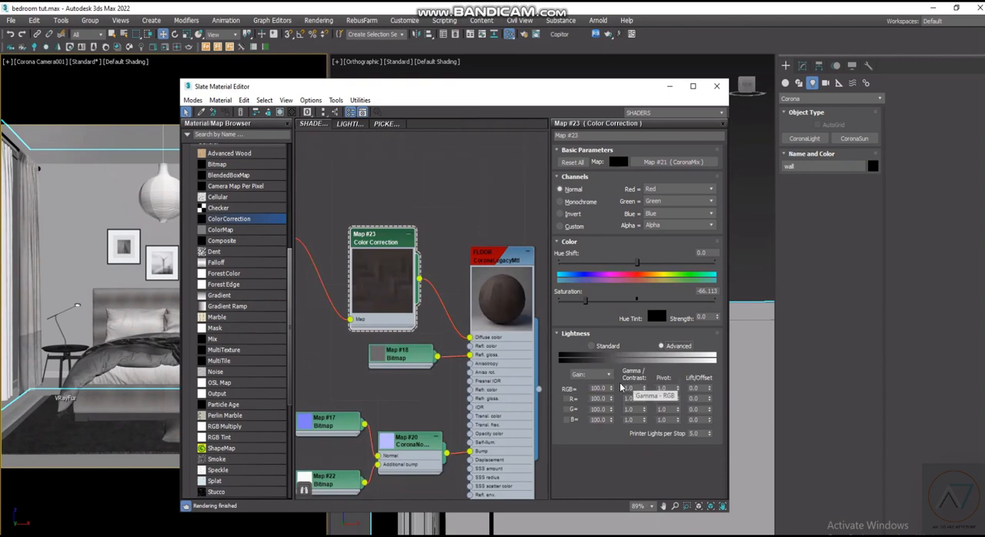
left_click(627, 388)
left_click(601, 388)
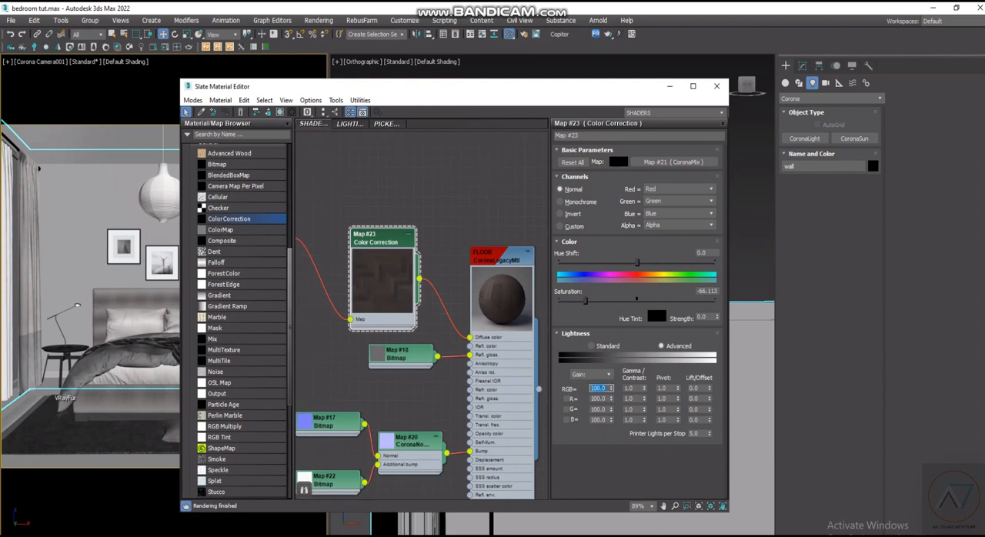
type("150")
left_click(601, 399)
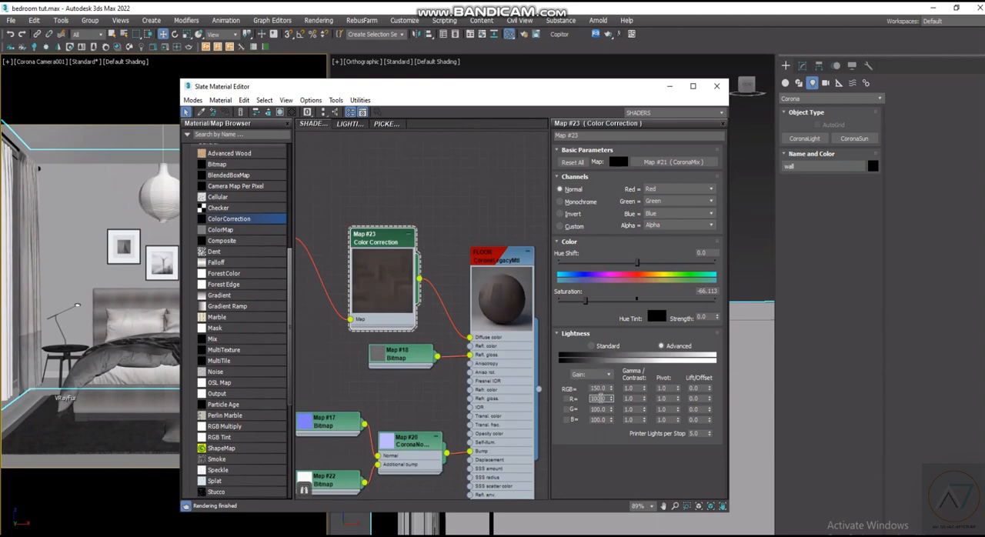
left_click_drag(607, 390, 587, 390)
type("165")
left_click(599, 397)
left_click(627, 390)
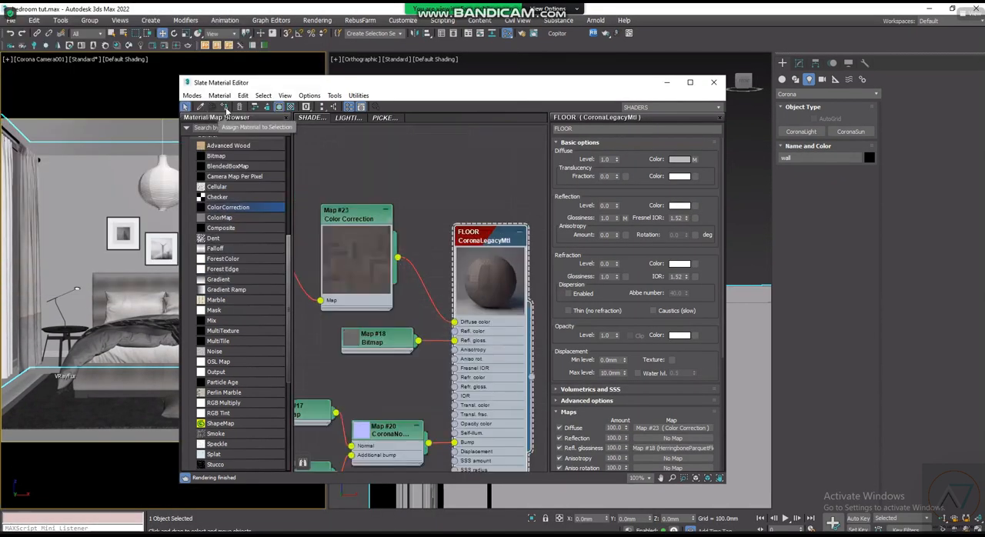
- Select the Oak Flooring object in the camera view and assign the FLOOR material to it
left_click(226, 109)
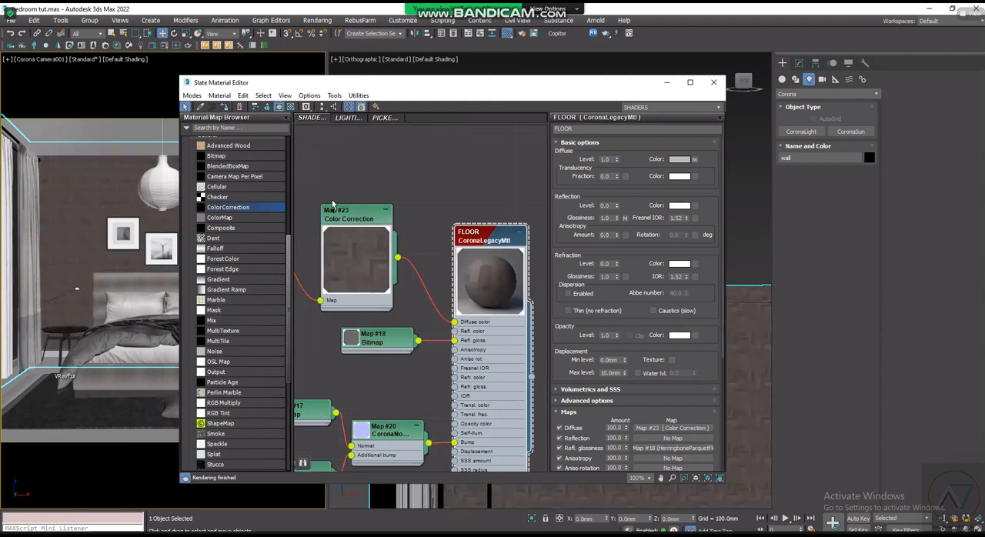
left_click(53, 363)
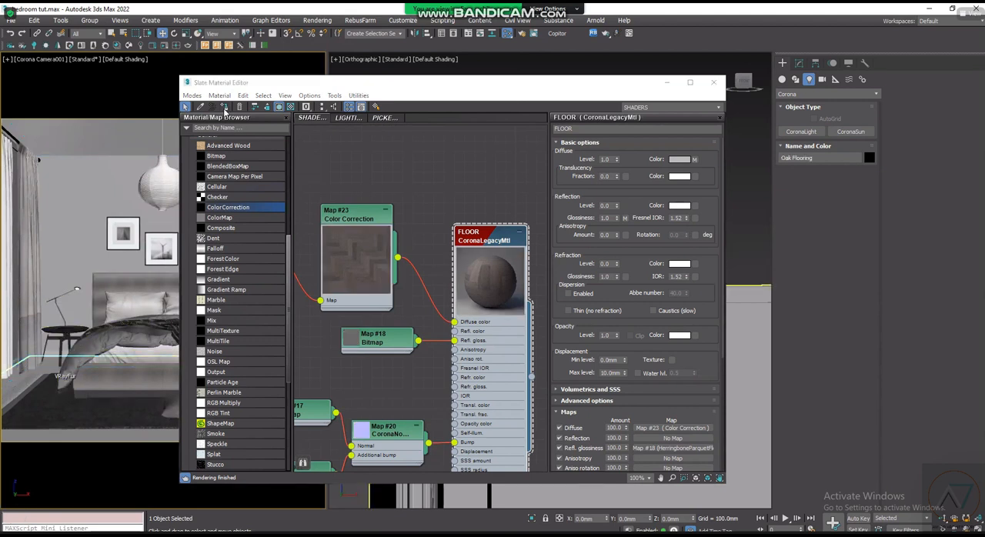
key("super")
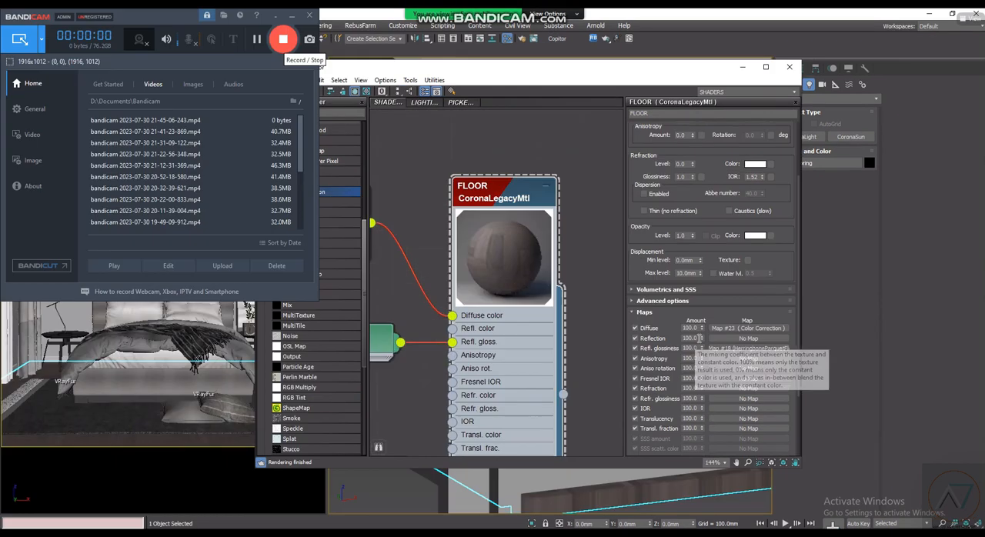
- Set the FLOOR material's map amounts to 30 for Reflection and 50 for Refl. glossiness
left_click_drag(700, 339, 658, 340)
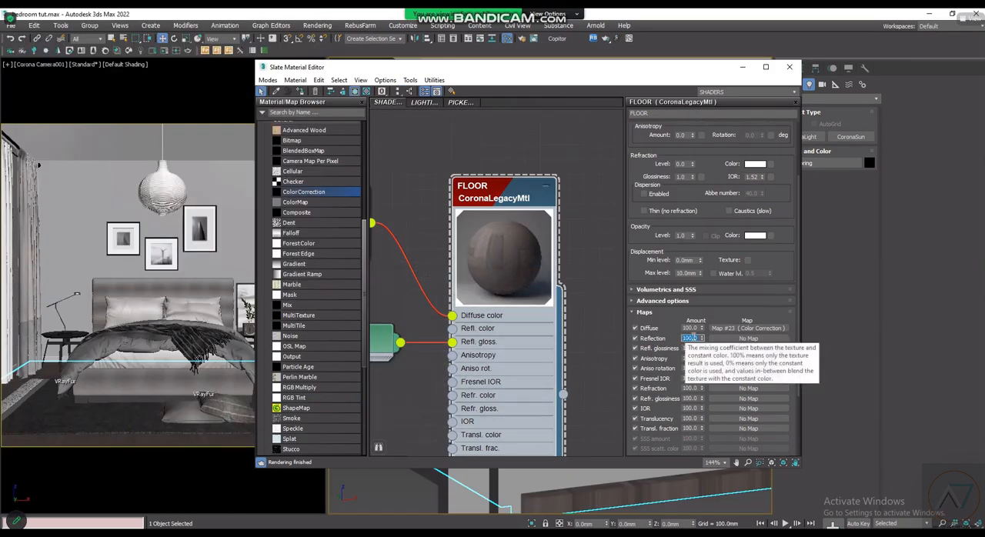
type("3")
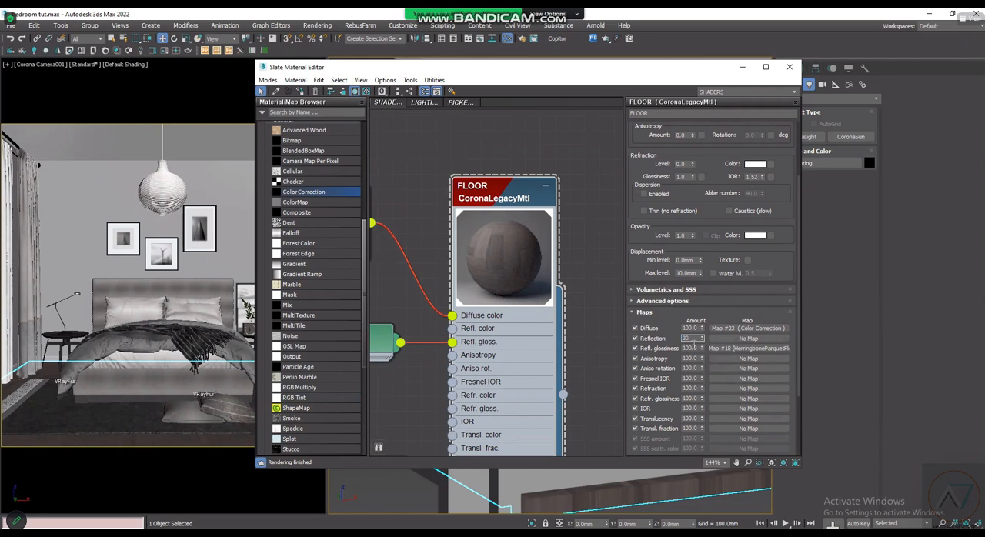
left_click(692, 348)
left_click_drag(693, 349, 669, 348)
type("50")
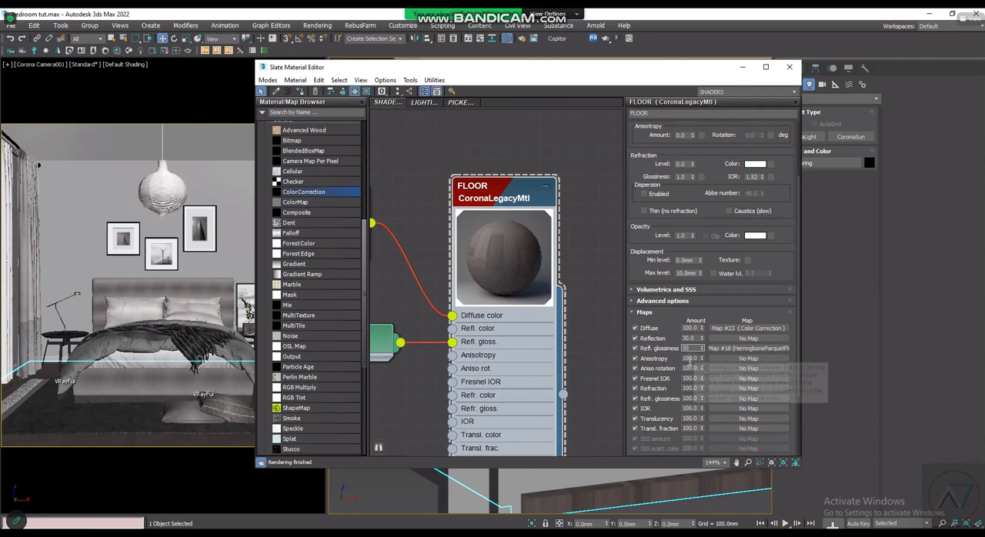
key("Tab")
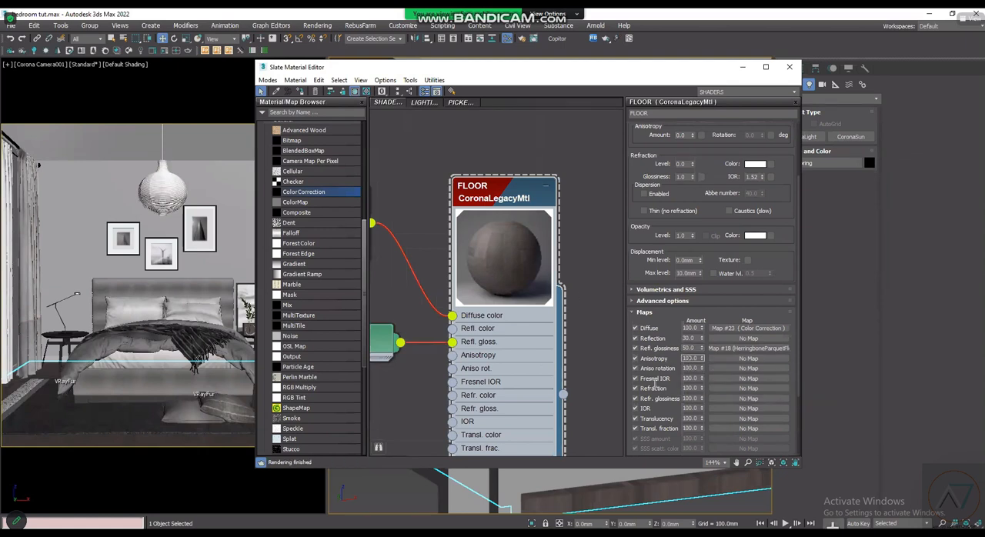
- Set the FLOOR material's Reflection map amount to 35
left_click_drag(697, 338, 664, 331)
scroll(664, 331, "up", 1)
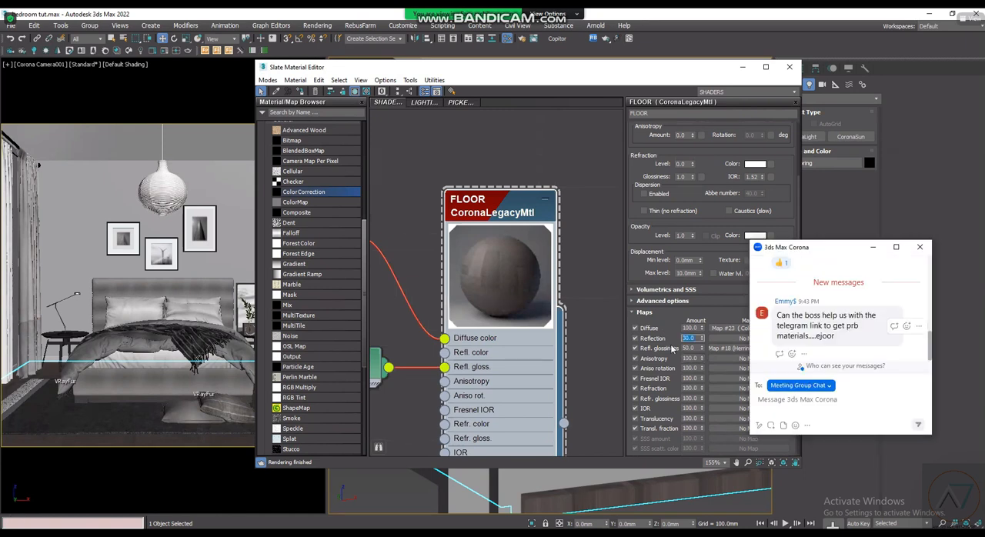
type("35")
key("Return")
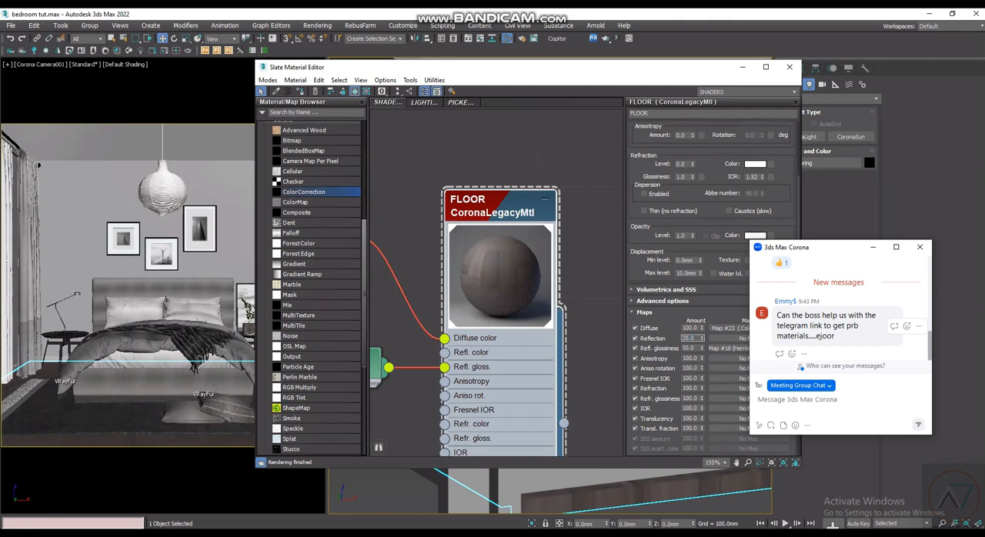
- Set the FLOOR material's reflection level to 0.7 in its basic options
scroll(685, 199, "up", 3)
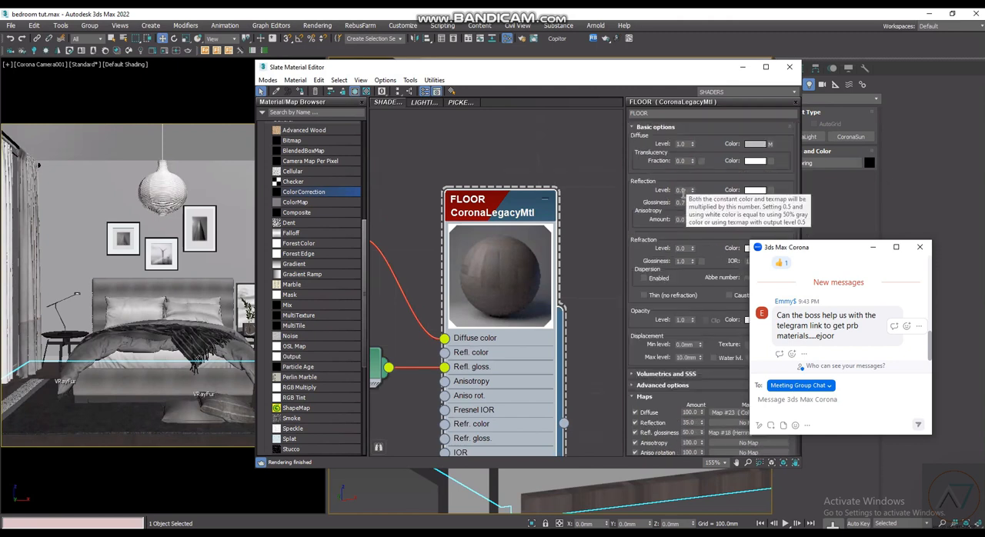
left_click(792, 354)
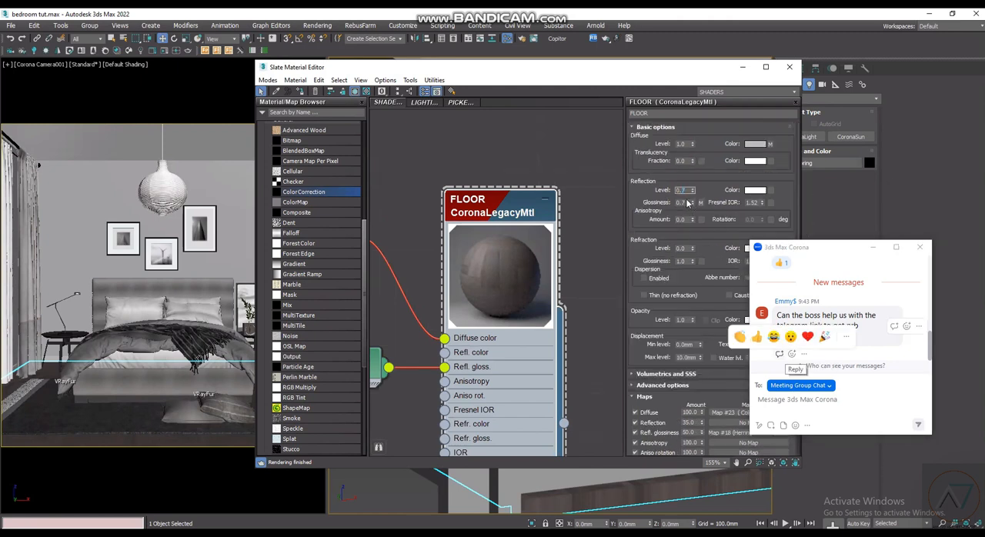
left_click(686, 202)
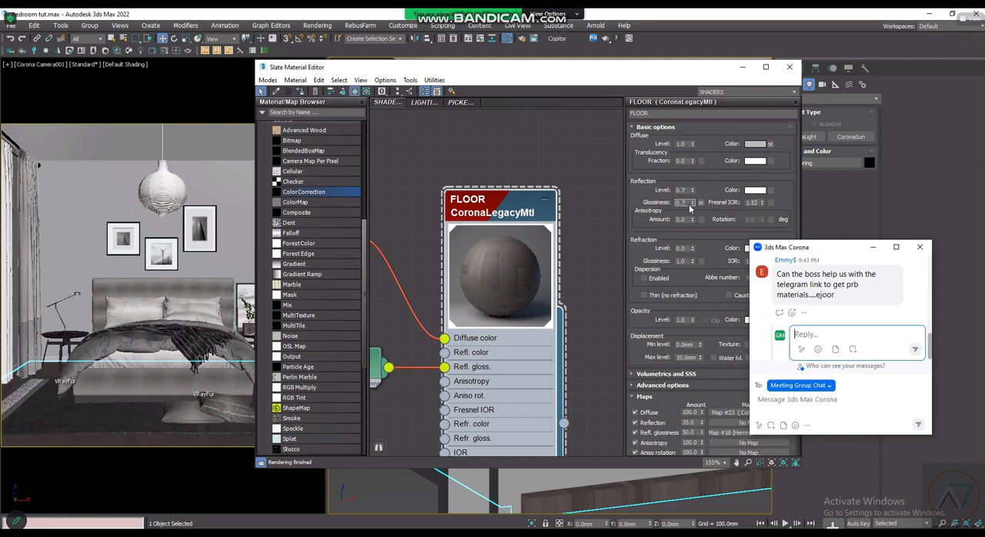
- Draft the reply "IT WILL BE POSTED ON THE" to the meeting chat message asking for the Telegram link
type("I'")
type(" W")
type("ILL ")
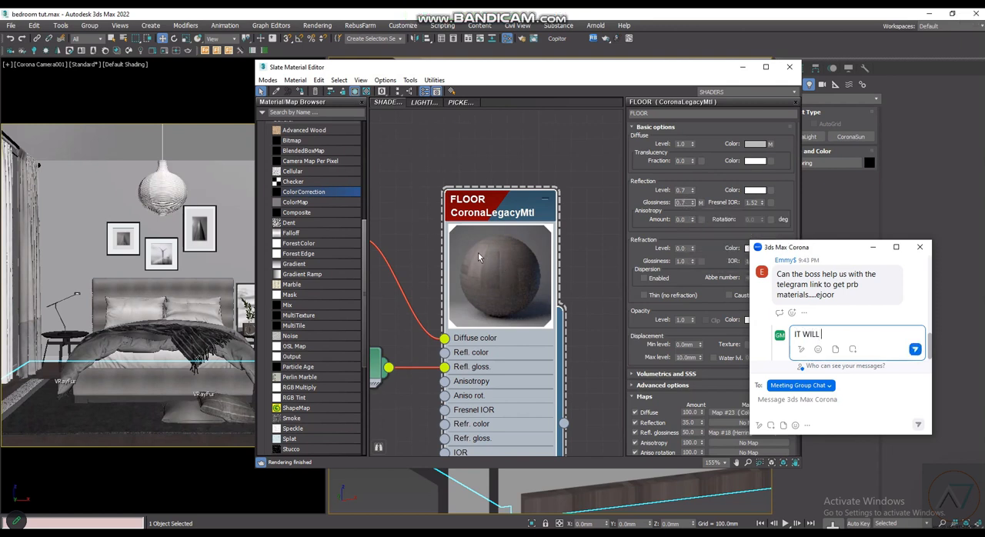
type("BE POST")
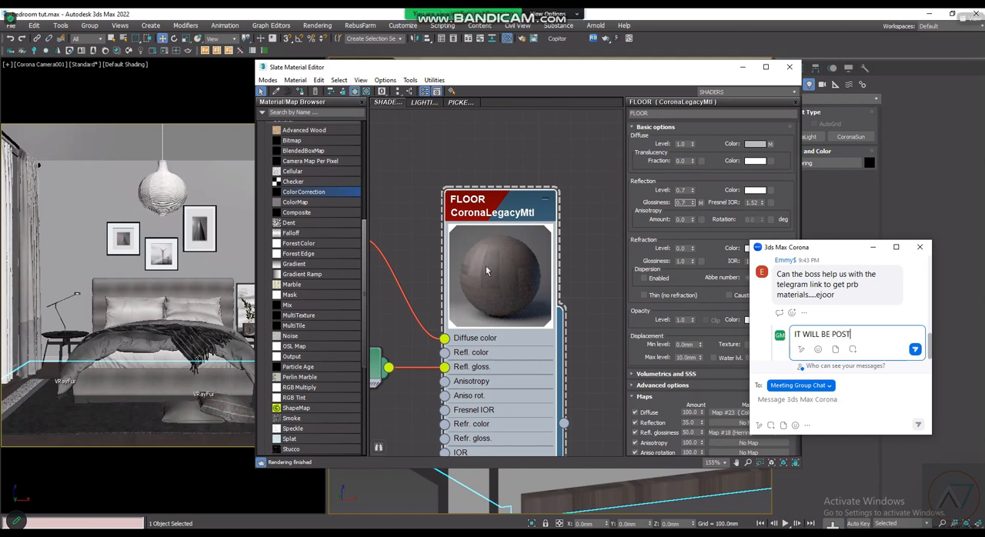
type("ED ON THE8")
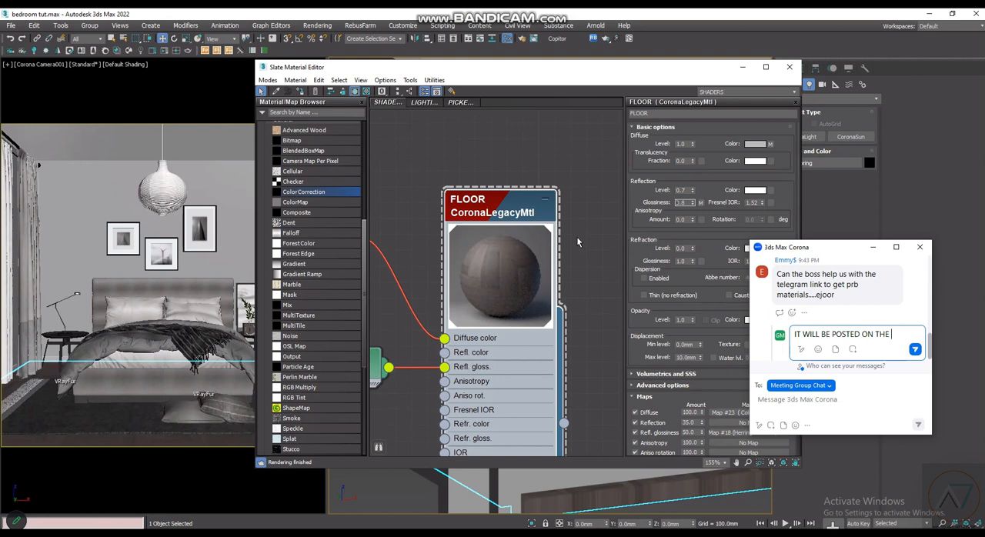
- Set the FLOOR material's reflection glossiness to 0.8 and check the result in its node preview
key("Return")
scroll(516, 263, "down", 4)
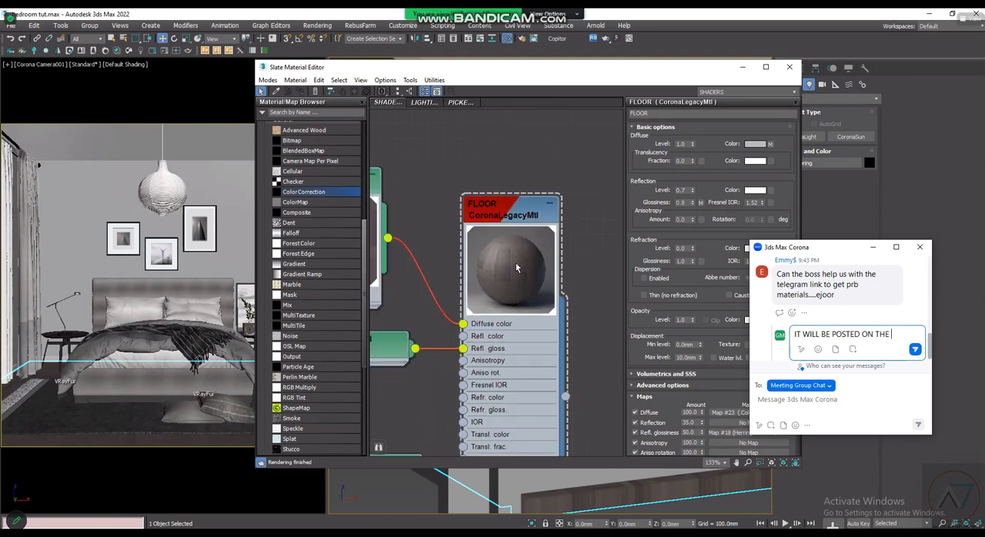
- Complete the meeting chat reply as "IT WILL BE POSTED ON THE PLATFORM AFTER THE TUTORIAL" and send it
type("PL")
scroll(488, 344, "down", 2)
type("ATFO")
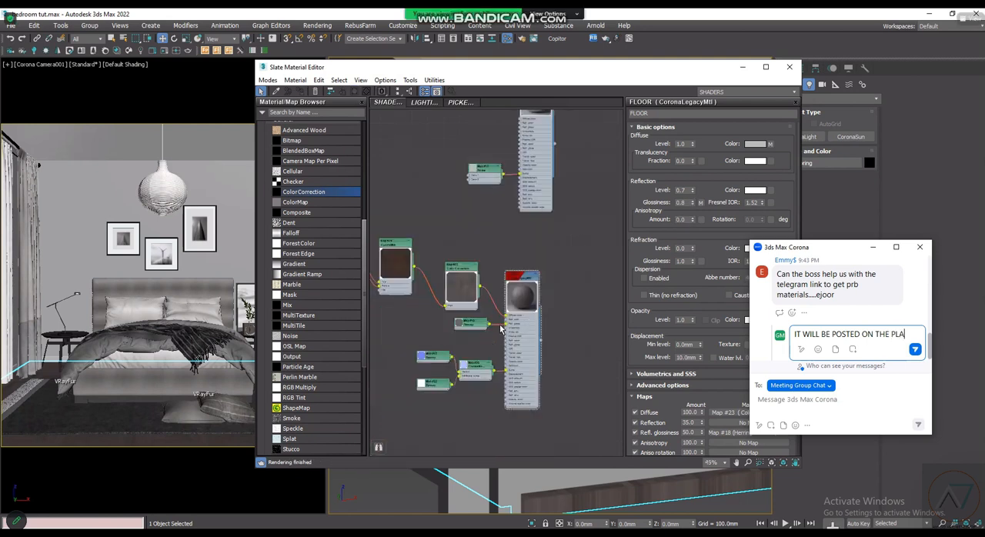
scroll(501, 332, "up", 1)
scroll(502, 331, "down", 2)
middle_click_drag(506, 356, 541, 342)
type("RM")
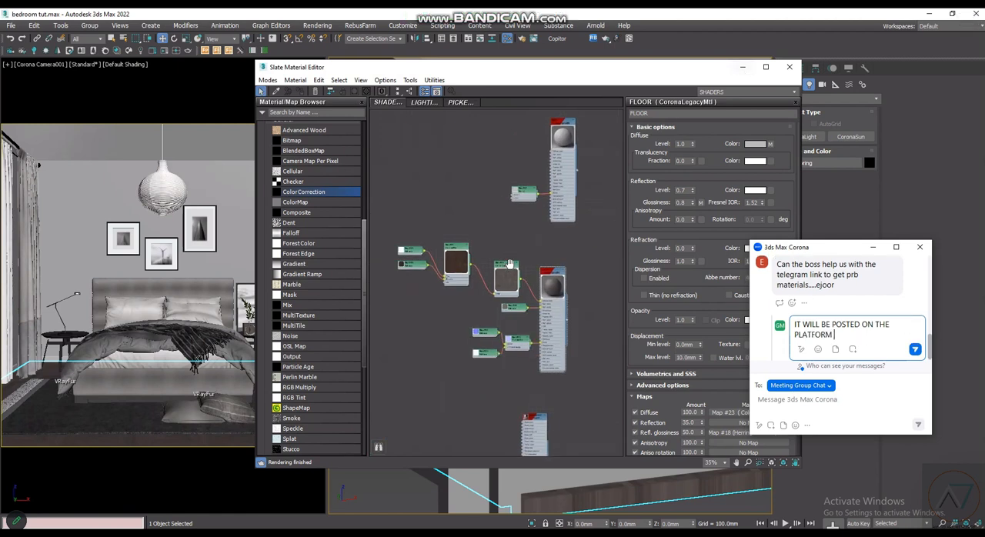
scroll(506, 266, "down", 2)
middle_click_drag(506, 267, 519, 310)
scroll(526, 189, "up", 2)
scroll(519, 175, "up", 2)
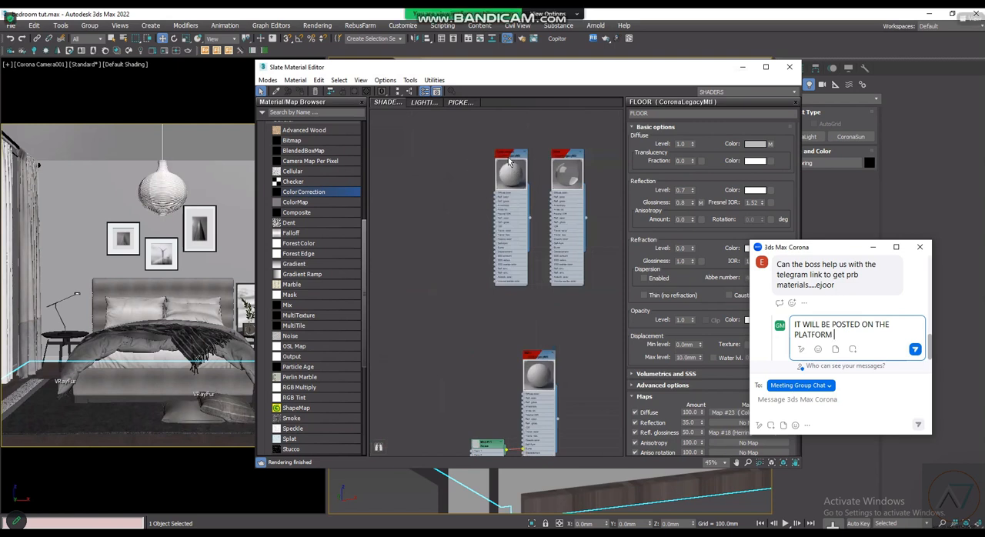
type("AFTER TH")
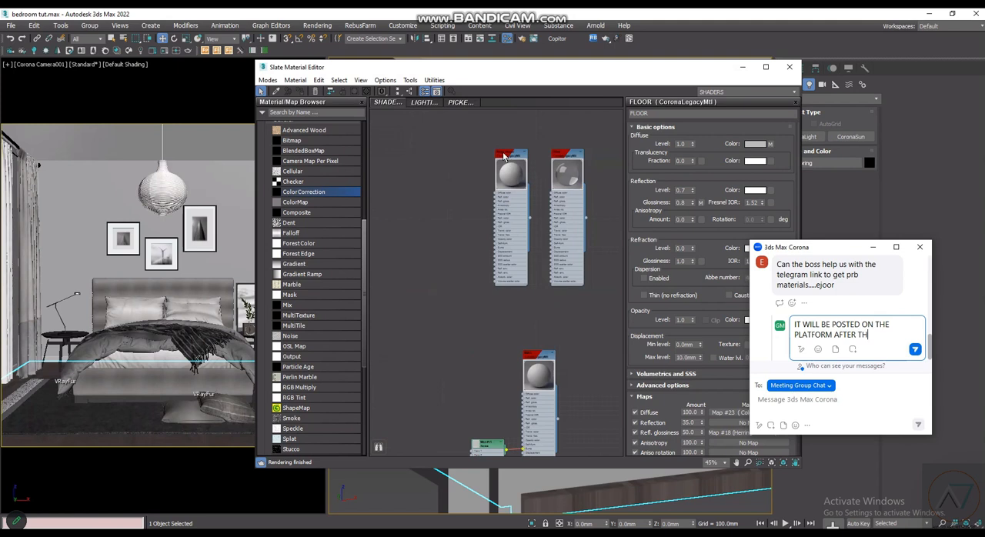
scroll(517, 159, "up", 2)
type("E T")
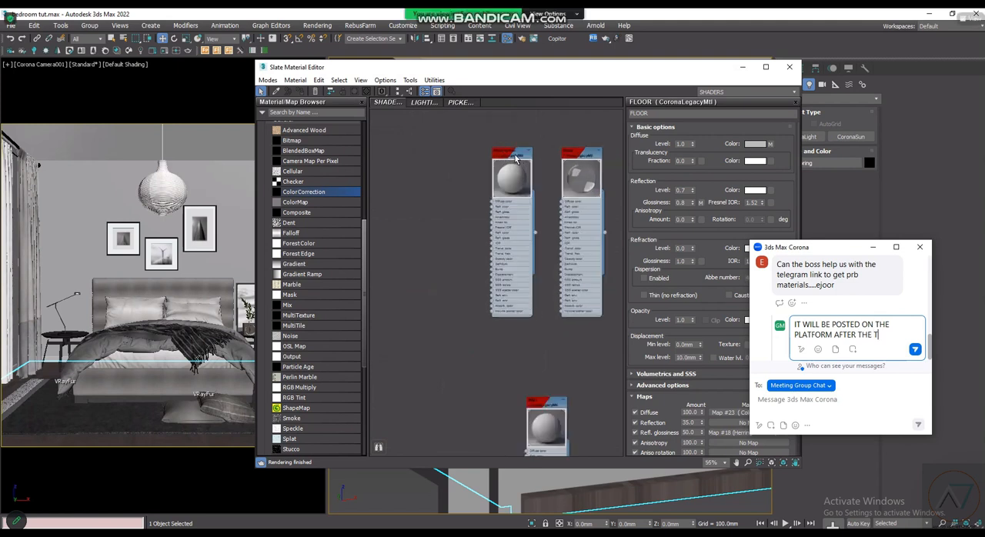
type("UTO")
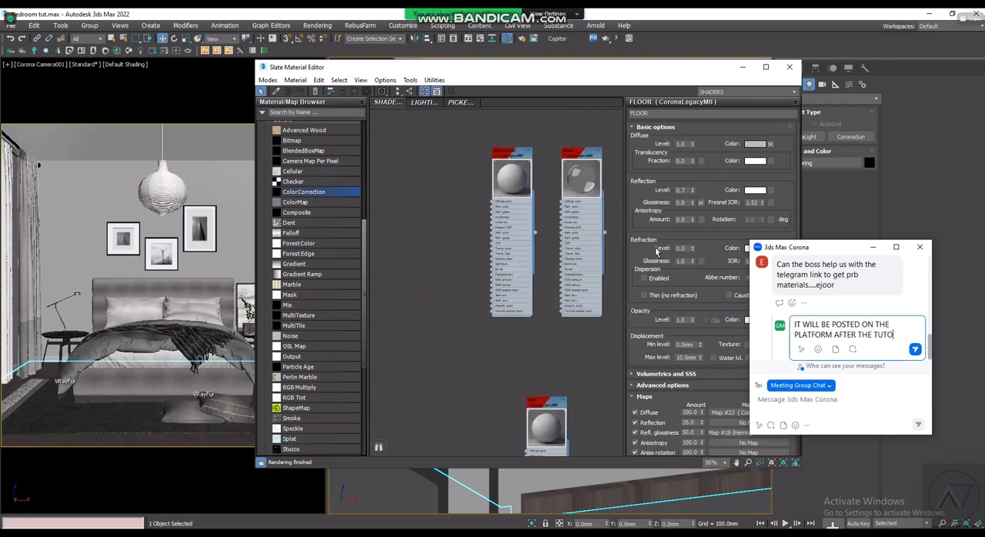
type("RIAL")
scroll(514, 180, "up", 8)
key("Return")
- Duplicate the basic shader material node beside the original and open the copy's parameters
right_click(514, 181)
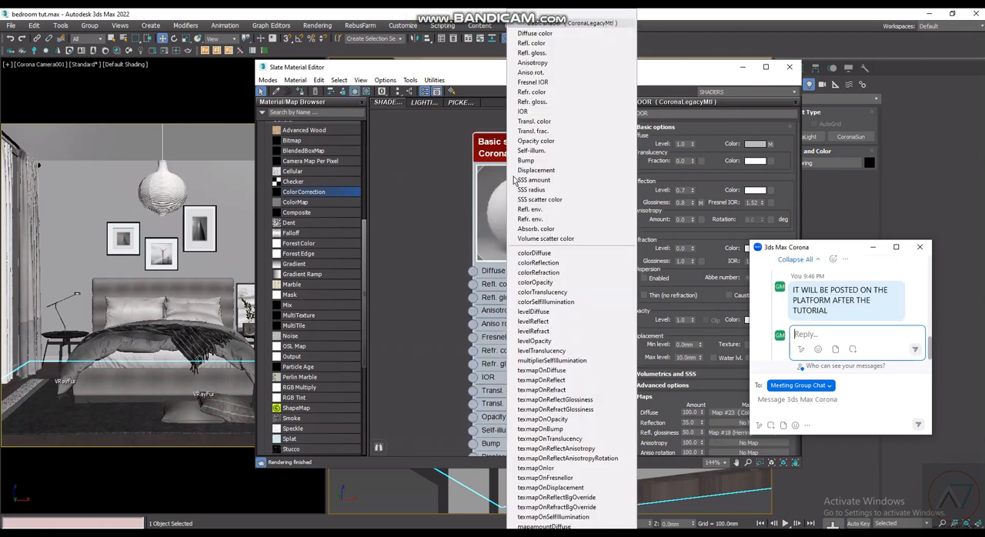
double_click(514, 180)
scroll(515, 180, "down", 5)
scroll(508, 182, "down", 3)
left_click_drag(511, 182, 420, 180, "shift")
scroll(532, 204, "down", 9)
double_click(497, 205)
scroll(508, 191, "up", 9)
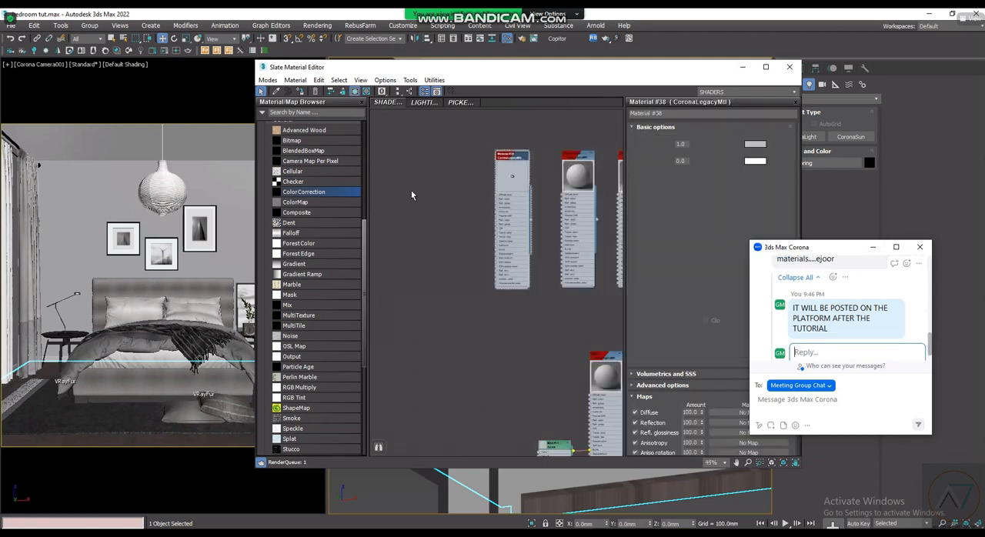
- Select the wall board in the camera view and set the duplicated material's diffuse color to light grey with value 199
left_click(214, 139)
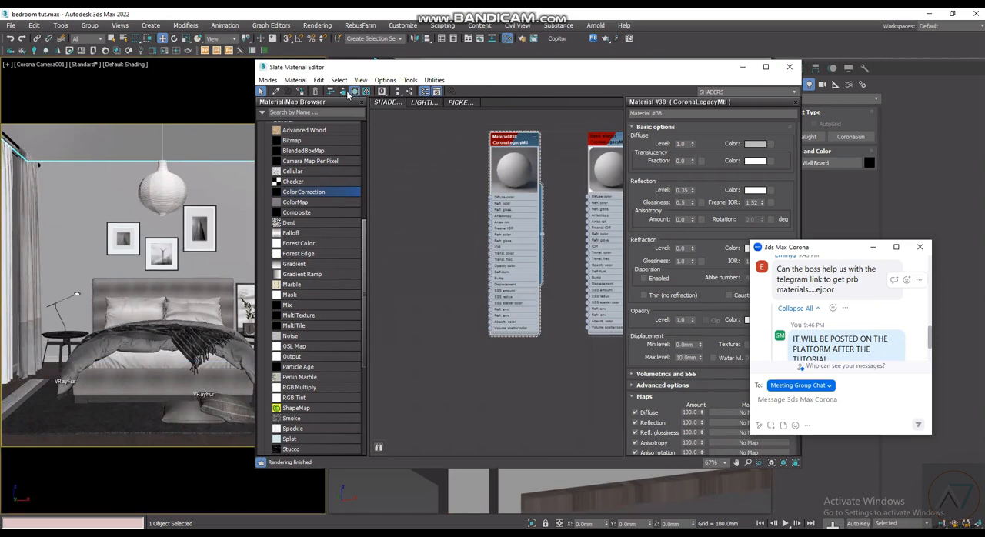
left_click(755, 144)
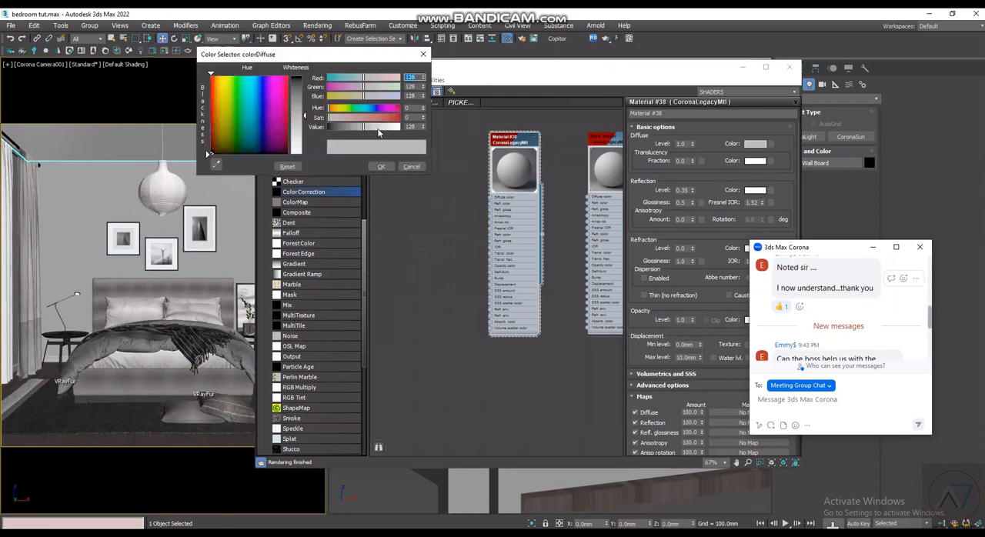
left_click(378, 128)
left_click_drag(380, 130, 384, 128)
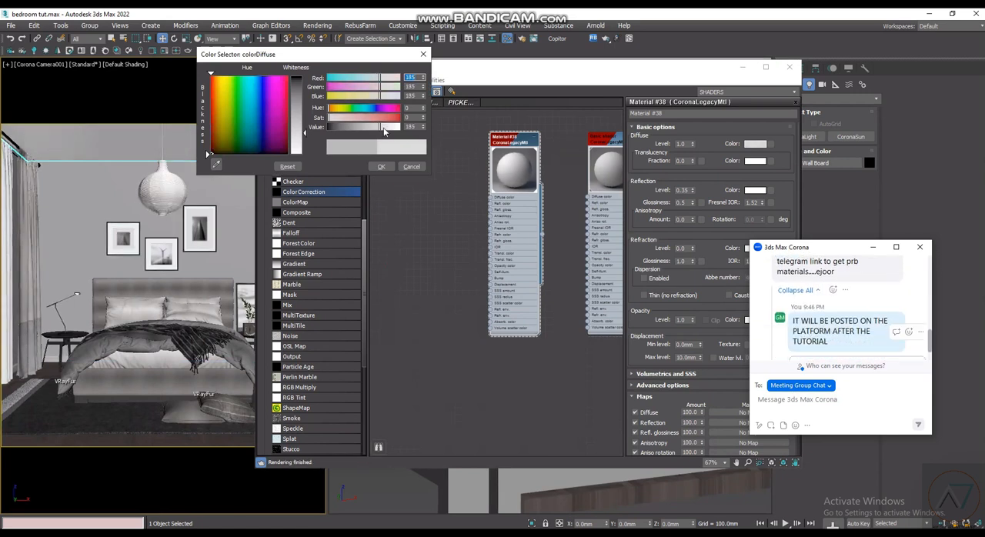
left_click(382, 167)
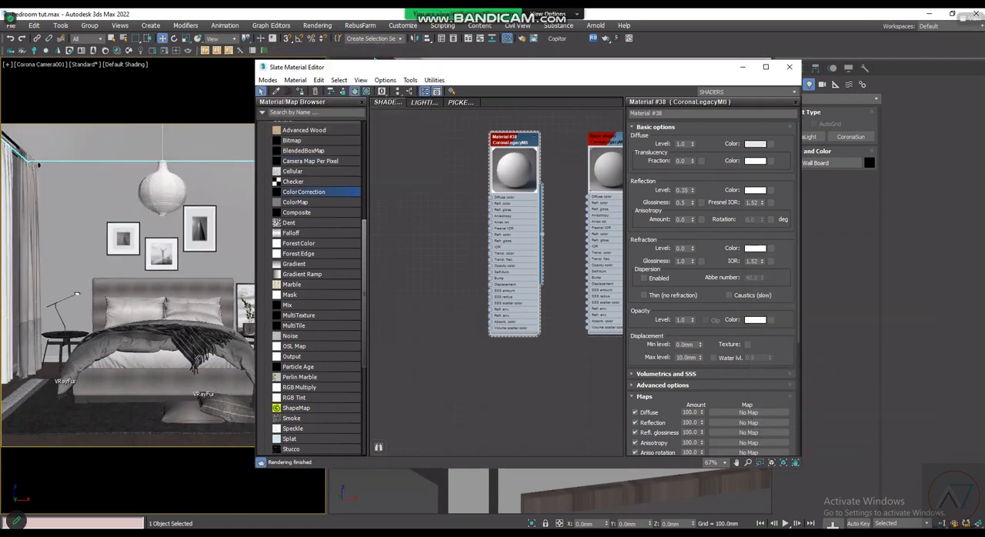
- Check the cool white-grey bedroom reference photo, and duplicate the light grey wall material for the selected skirting
key("alt+Tab")
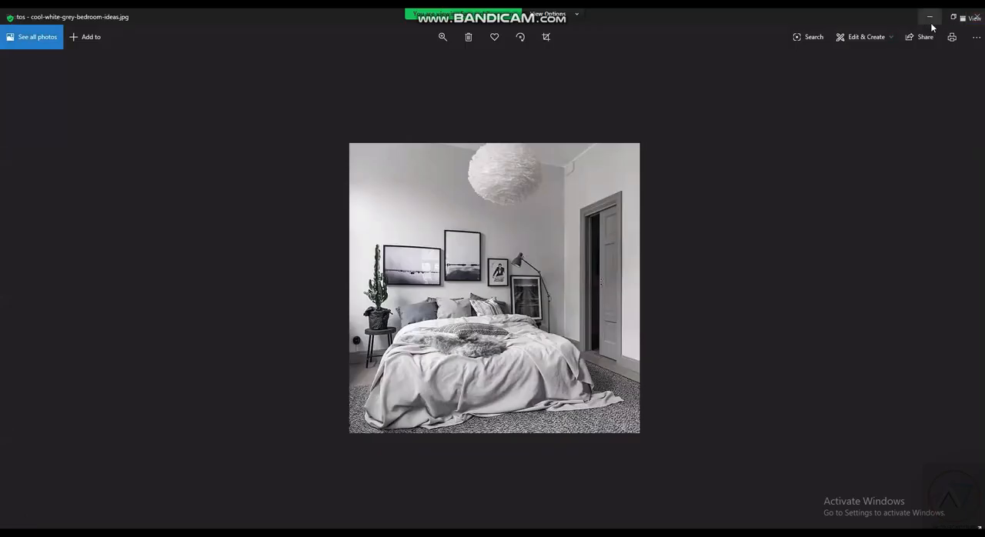
key("alt+Tab")
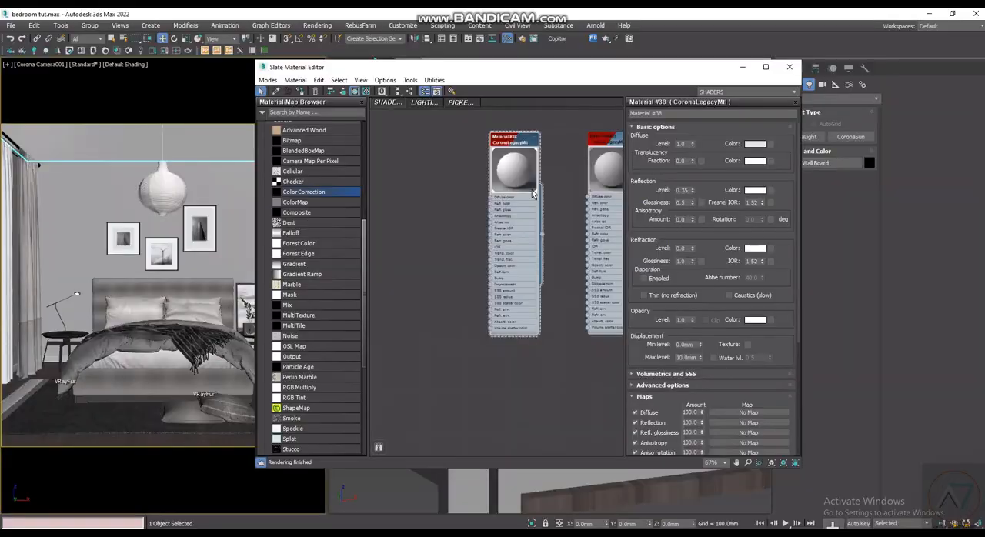
left_click(54, 361)
mouse_move(515, 186)
left_mouse_down("shift")
mouse_move(460, 186)
mouse_move(463, 176)
left_mouse_up("shift")
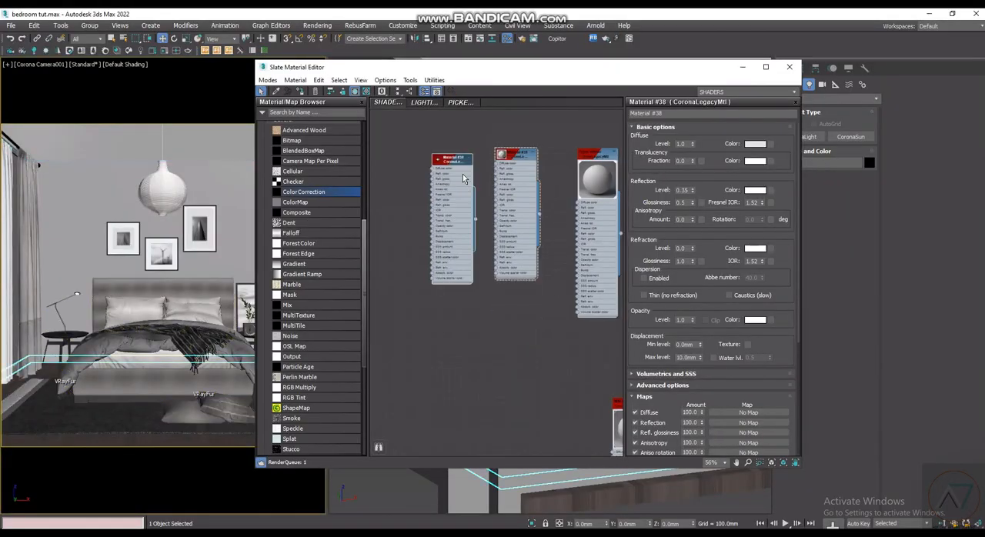
- Set the duplicated material's diffuse color to dark grey with value 53 and assign it to the selected skirting
left_click(755, 144)
left_click_drag(398, 127, 342, 131)
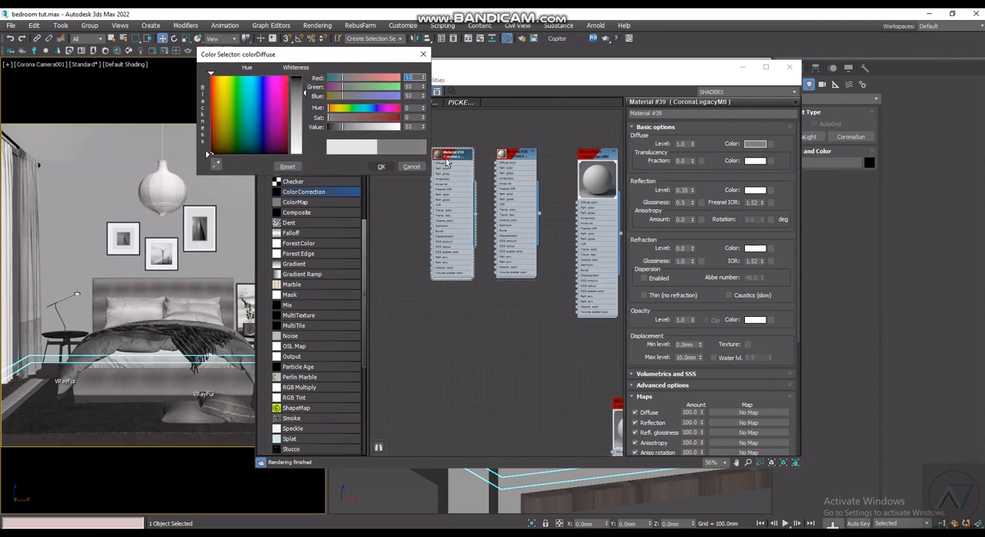
left_click(382, 166)
left_click(301, 91)
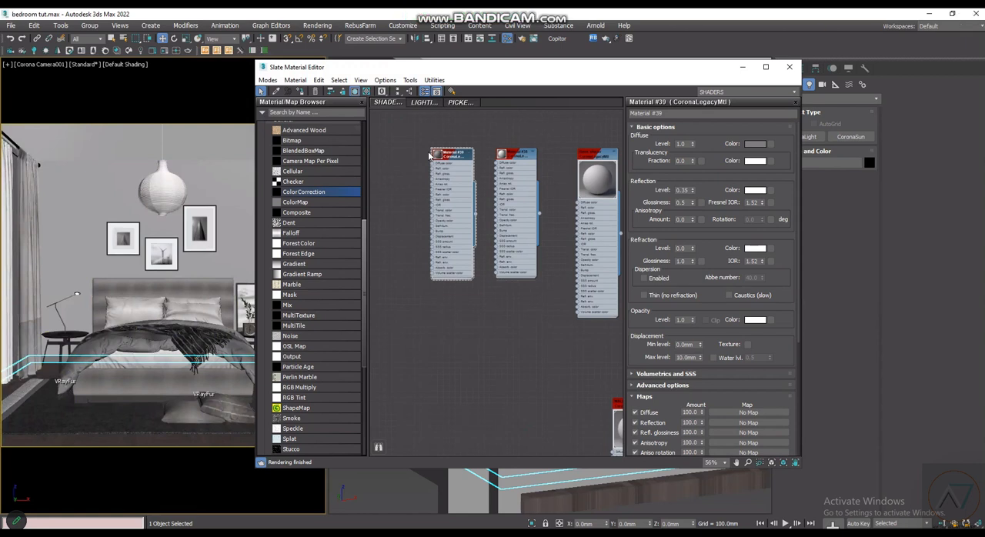
scroll(465, 156, "up", 2)
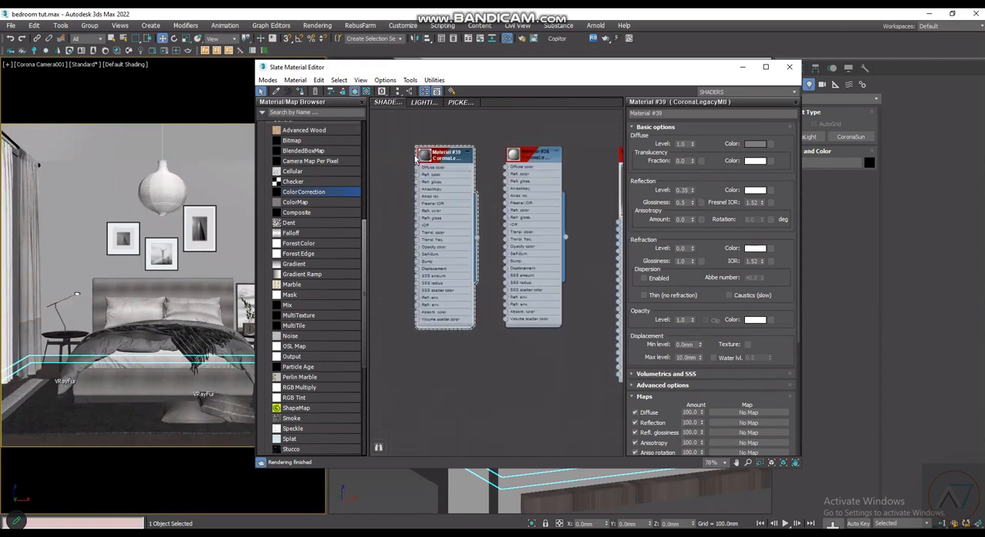
left_click_drag(439, 67, 613, 46)
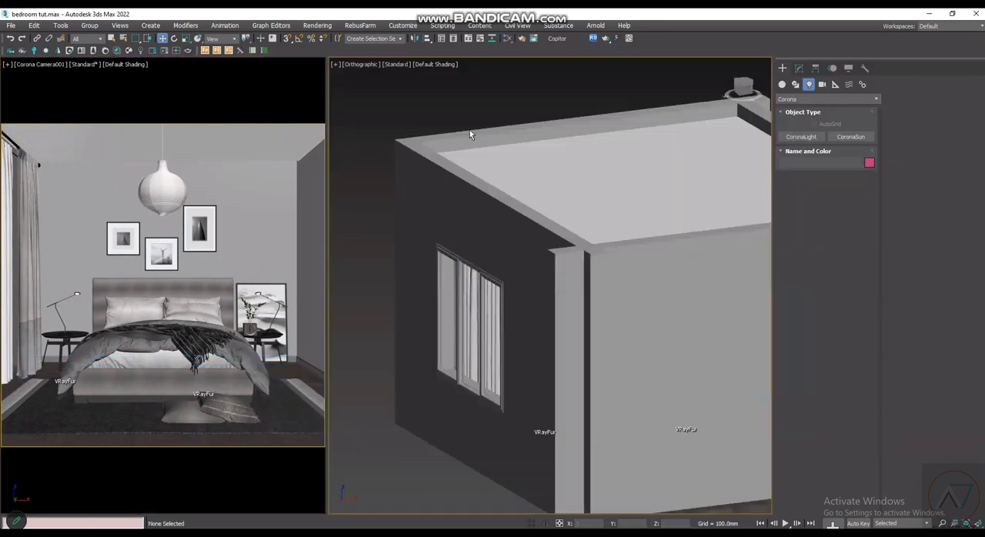
- Start interactive rendering in the Corona VFB and set Simple Exposure to 4
left_click(164, 51)
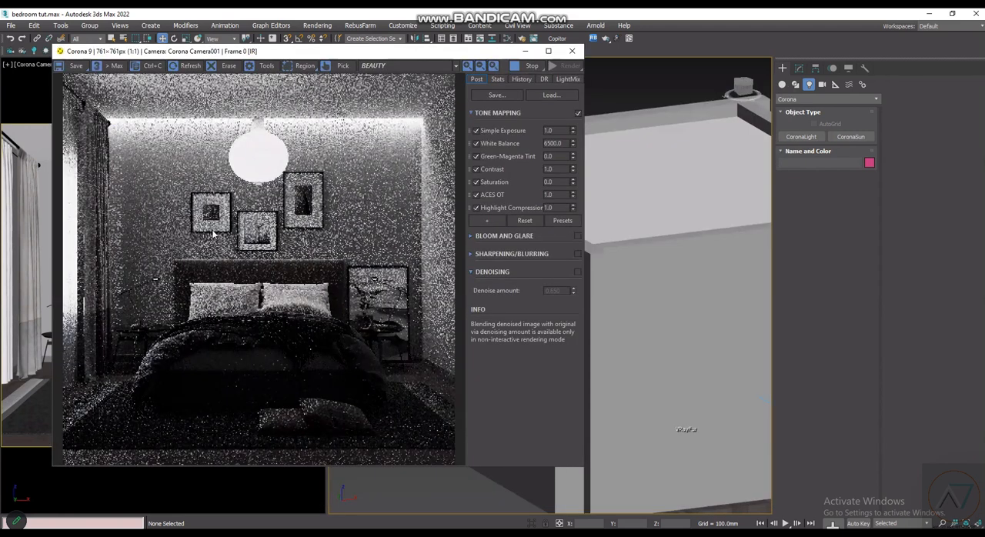
double_click(557, 131)
type("4")
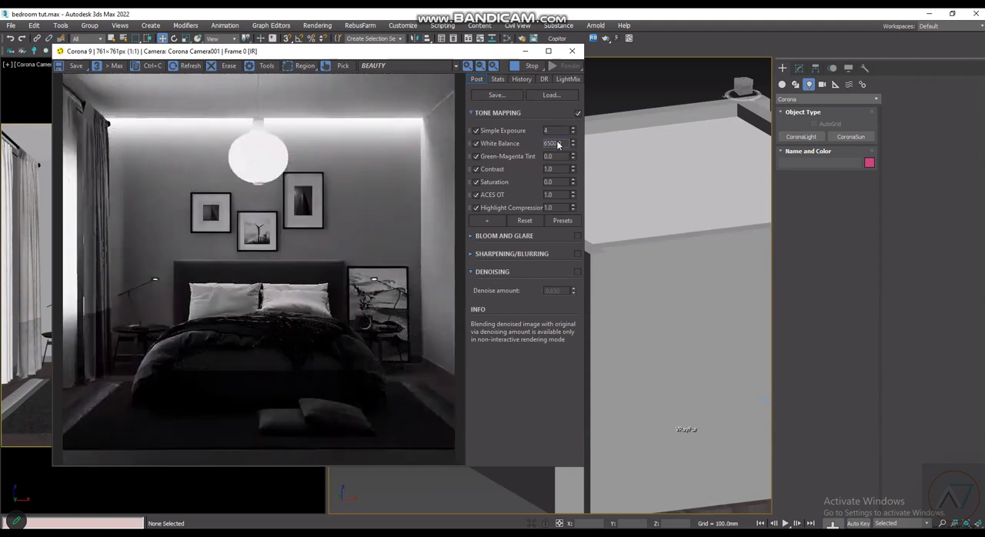
left_click(559, 144)
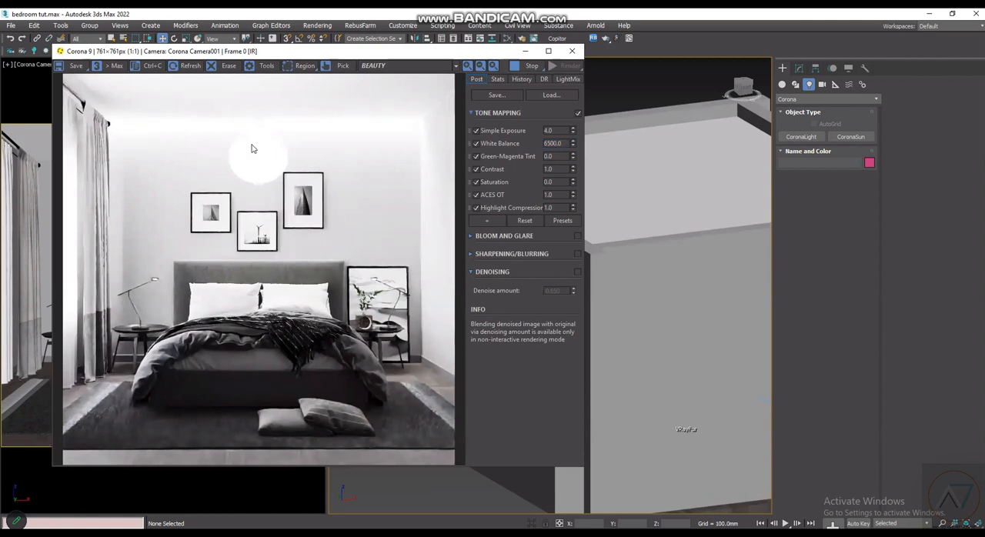
- Set the Simple Exposure in the Corona VFB tone mapping to 3
double_click(550, 131)
type("3")
key("Return")
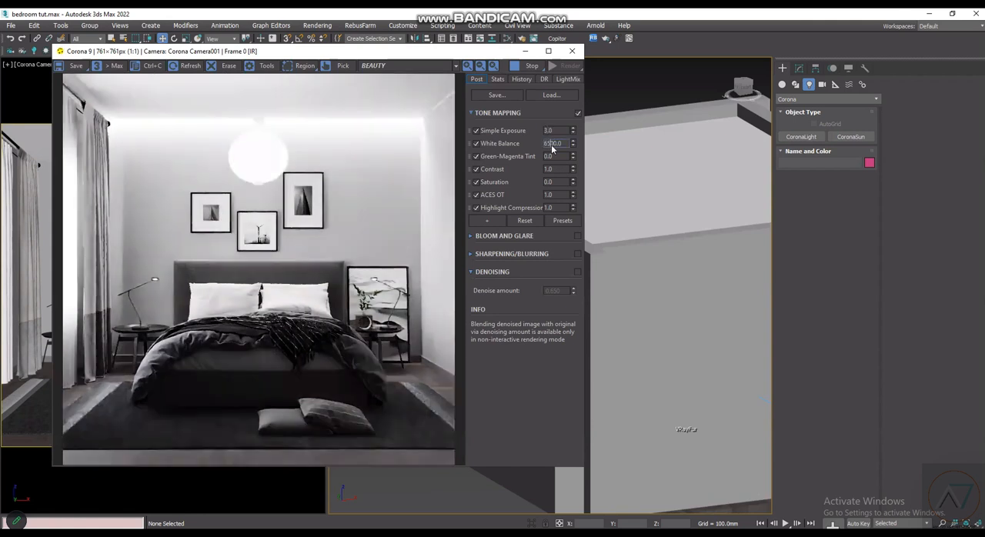
left_click_drag(389, 53, 404, 81)
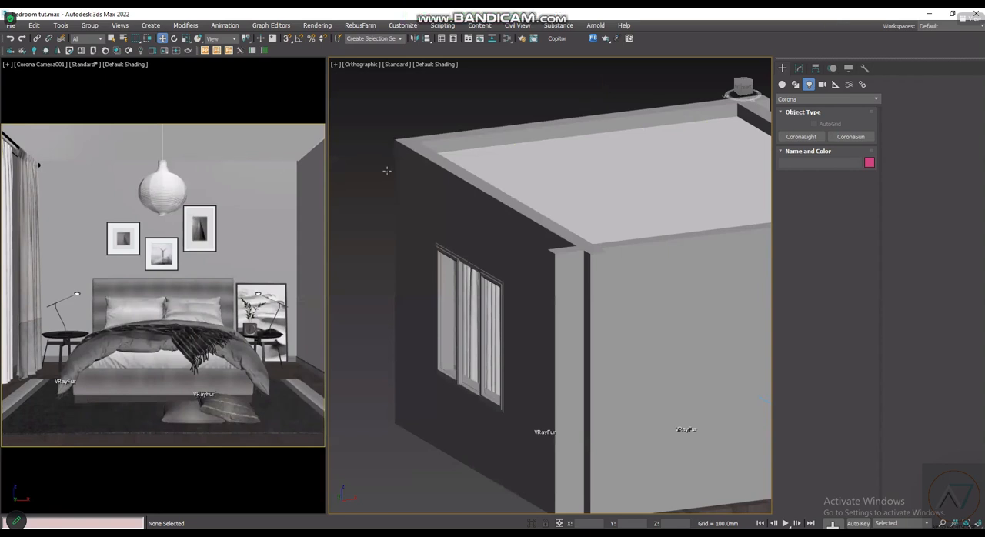
- Look over the Corona scene settings in Render Setup and close it
scroll(466, 331, "down", 2)
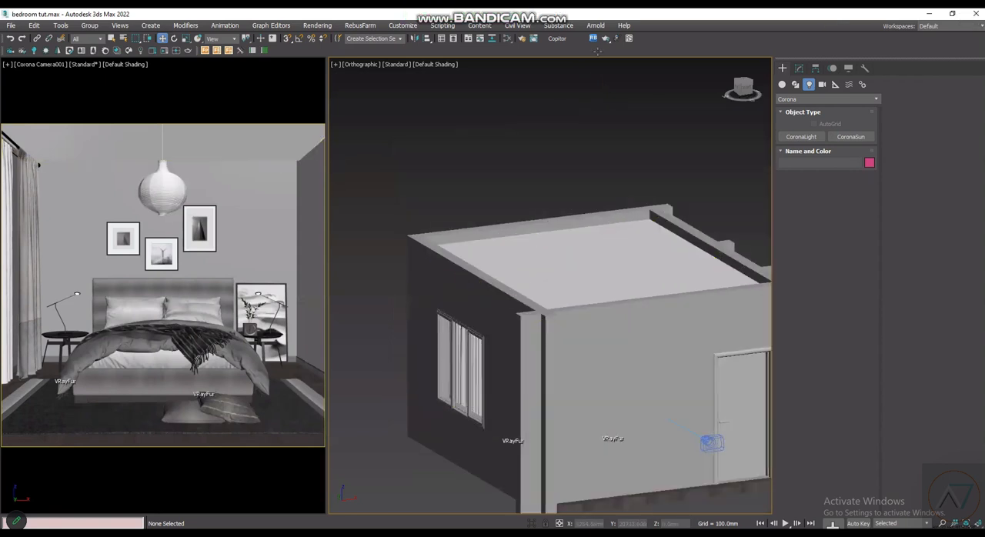
middle_click_drag(498, 240, 495, 254)
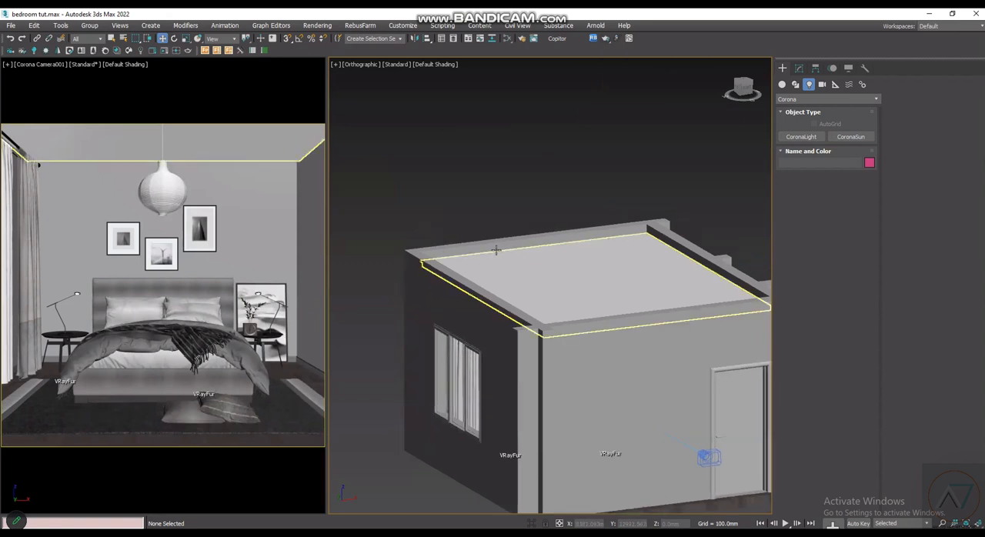
key("F10")
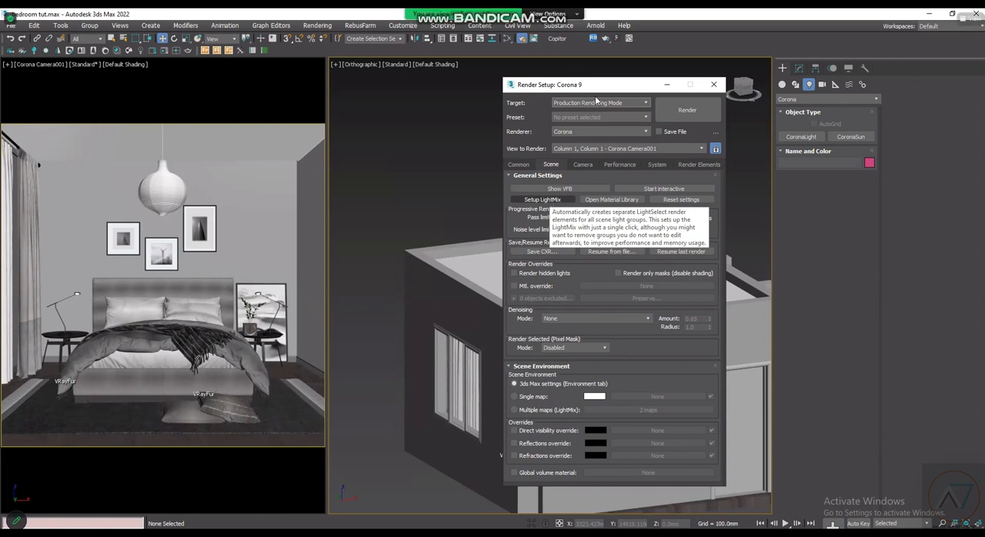
left_click_drag(601, 87, 592, 82)
key("Escape")
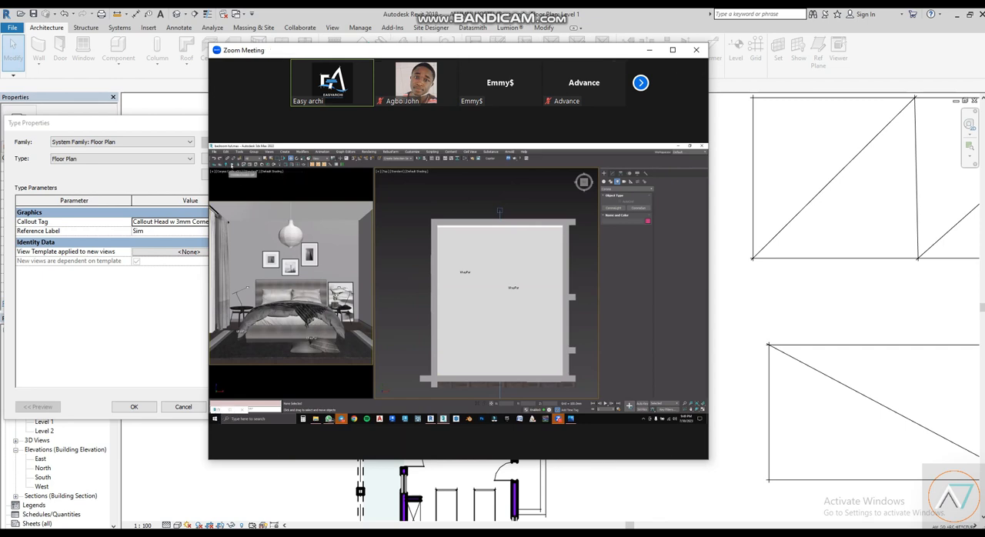
- Maximize the Zoom meeting window and deselect the Corona sun in the shared scene's top view
left_click(673, 50)
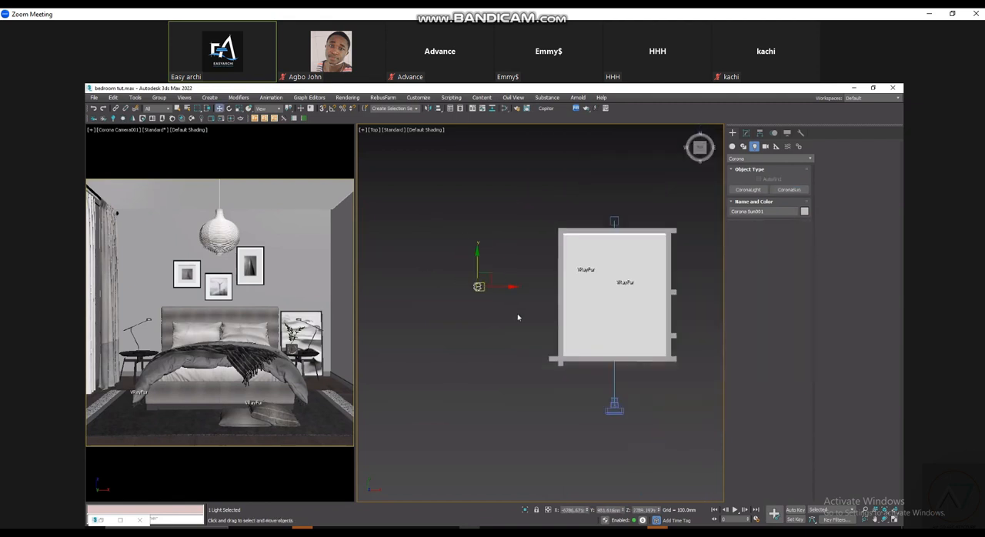
scroll(537, 334, "up", 3)
scroll(537, 336, "down", 1)
left_click(537, 336)
scroll(537, 336, "up", 2)
scroll(537, 337, "down", 2)
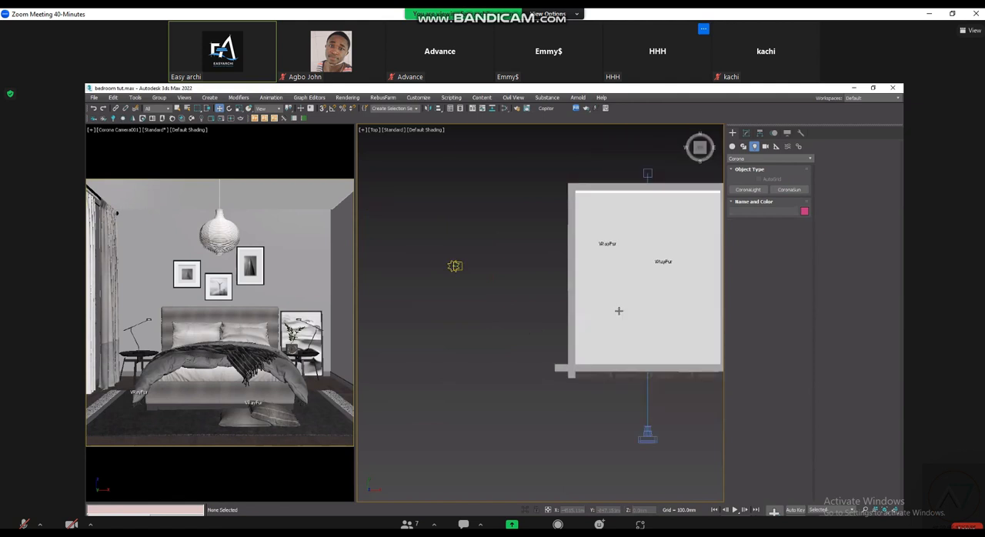
- In the front view, move the Corona sun's target horizontally to the bedroom floor so the sun angles into the room
key("f")
scroll(528, 308, "up", 2)
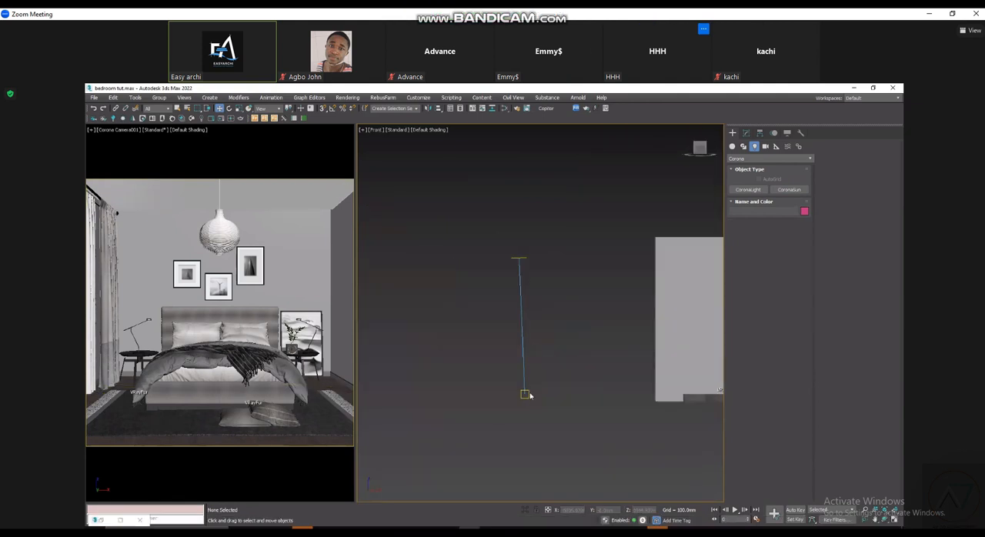
left_click(529, 393)
scroll(530, 392, "down", 3)
left_click_drag(555, 394, 674, 394)
left_click(523, 394)
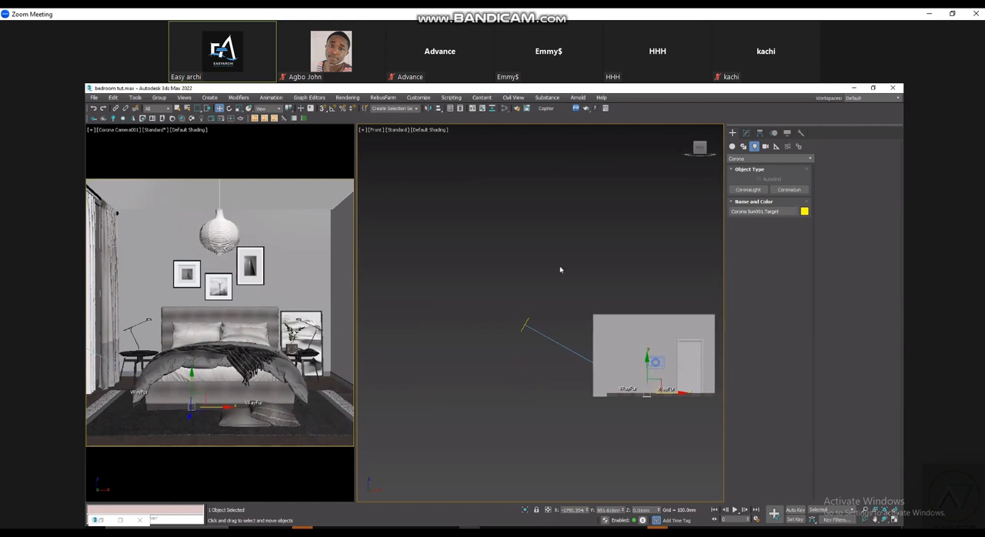
scroll(556, 264, "up", 2)
scroll(539, 273, "down", 2)
middle_click_drag(539, 273, 515, 294)
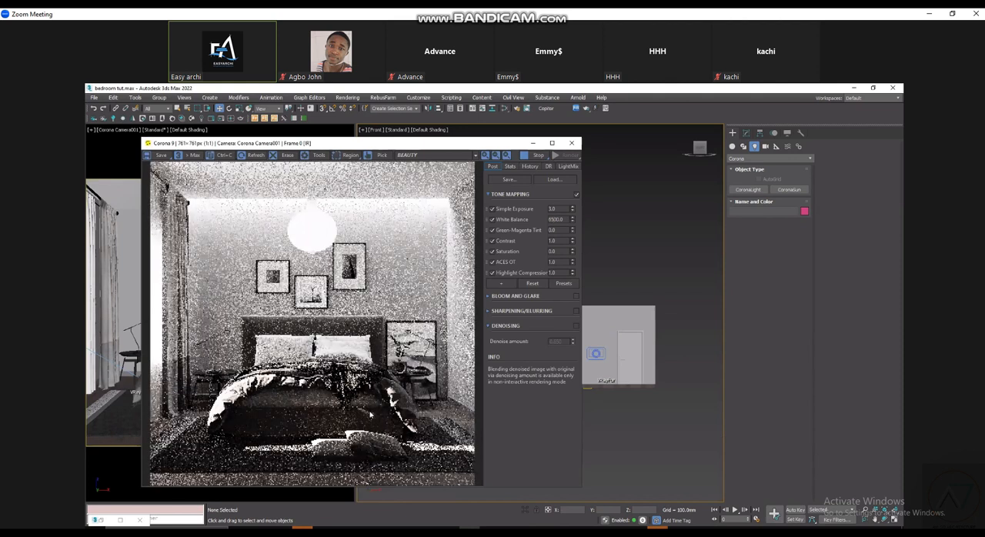
- Close the interactive render, select the Corona sun in the front view and set its colour mode to Direct input
left_click(572, 143)
scroll(489, 317, "up", 4)
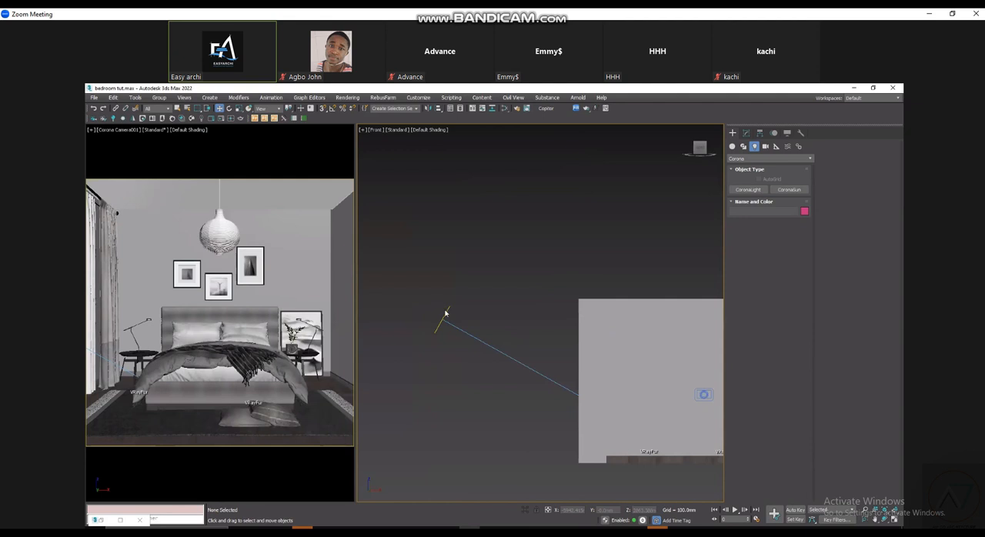
left_click(445, 316)
left_click(747, 133)
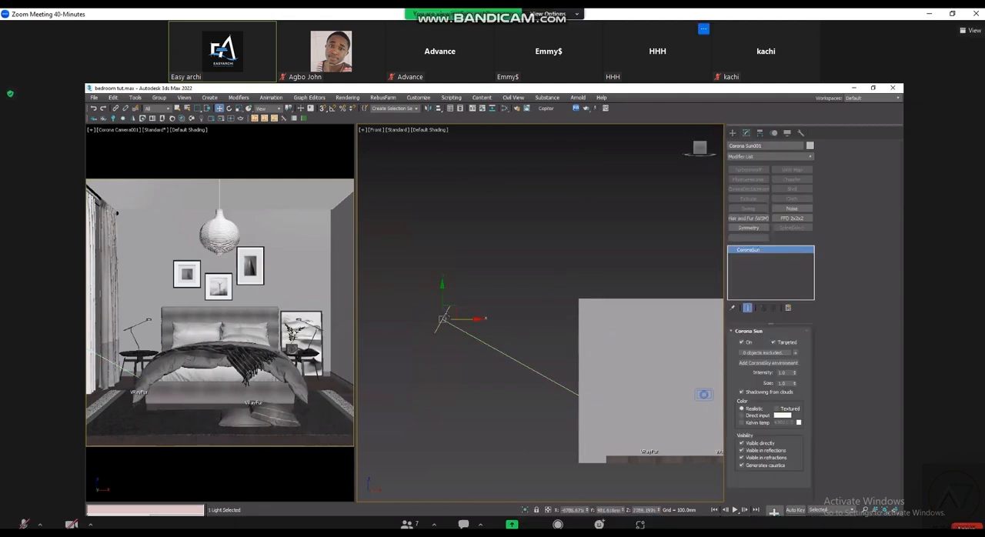
left_click(757, 416)
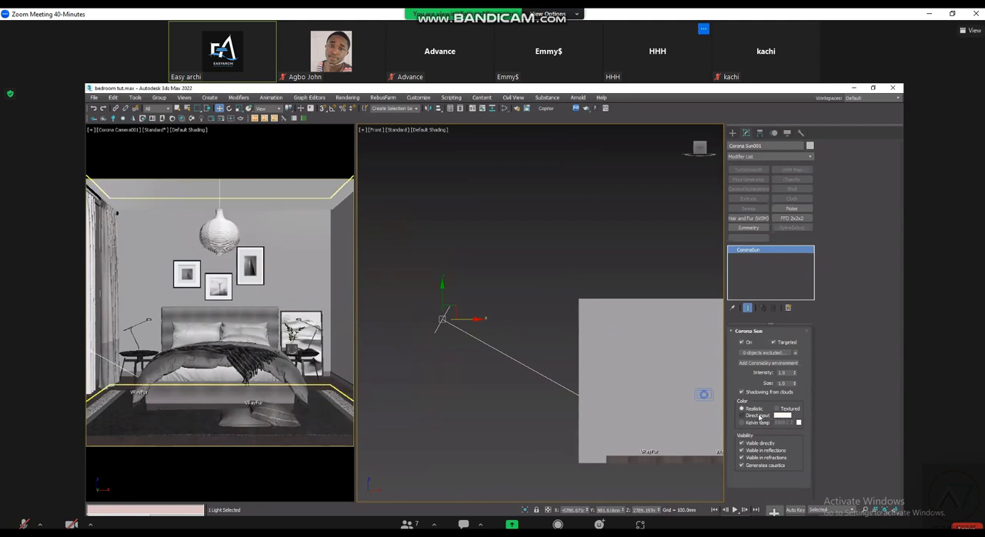
scroll(518, 373, "up", 2)
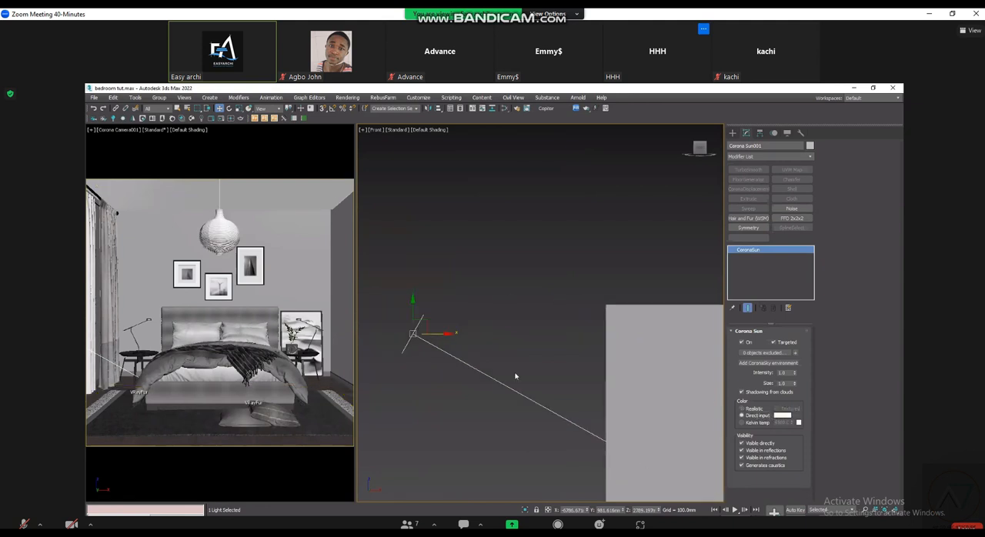
scroll(640, 412, "down", 2)
left_click(532, 351)
scroll(540, 359, "up", 3)
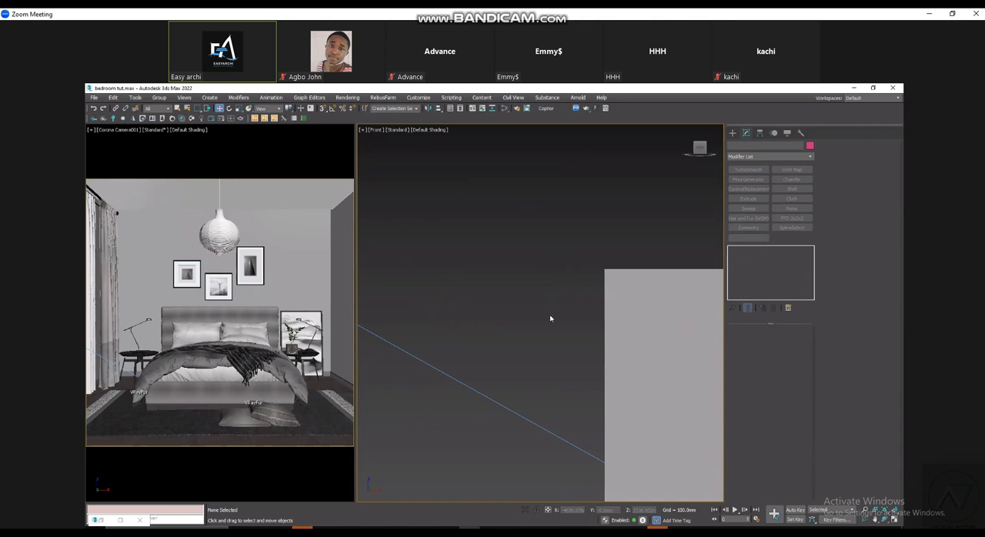
scroll(561, 327, "down", 2)
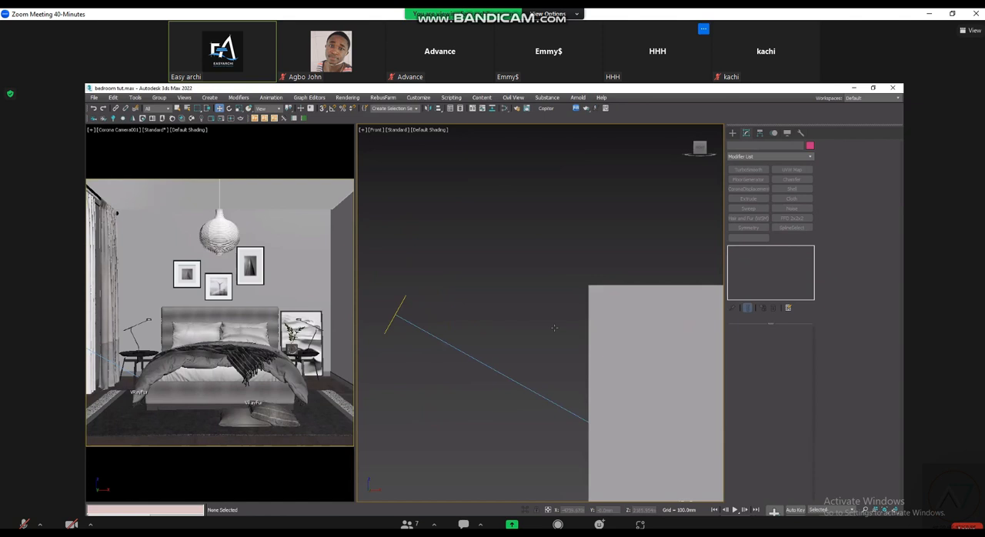
scroll(554, 328, "down", 2)
middle_click_drag(554, 328, 432, 325)
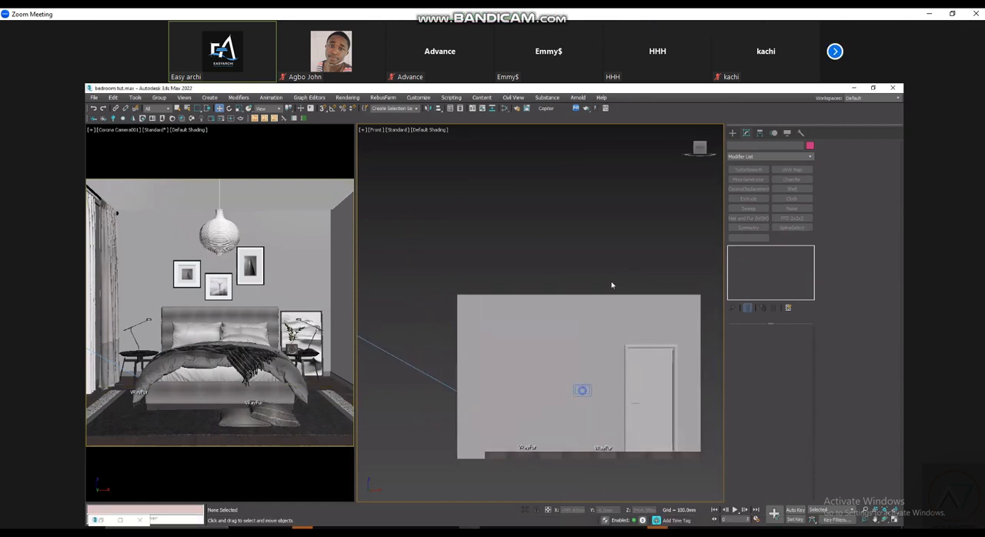
- In the Corona scene render settings, generate a LightMix with layers separated by Instanced Lights and included in denoising
key("m")
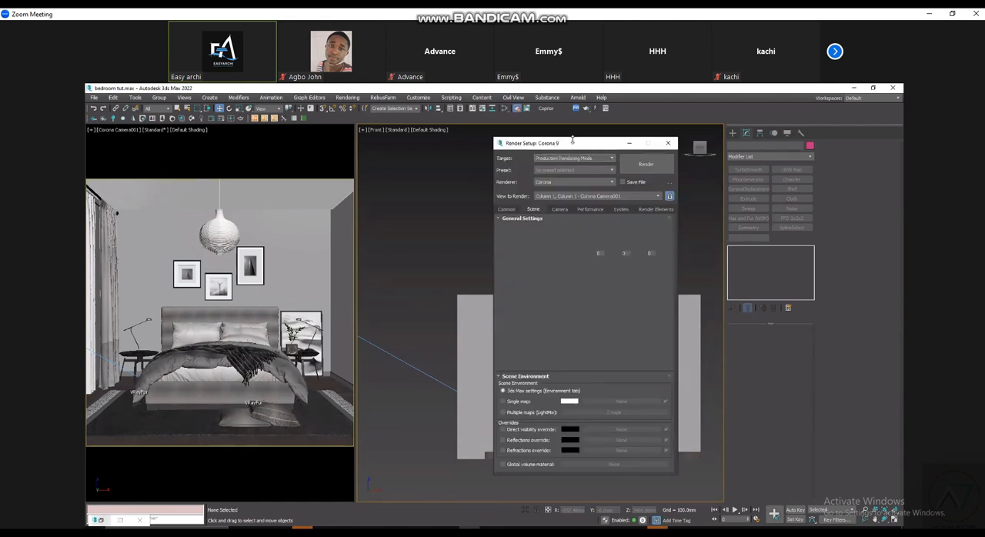
left_click(570, 228)
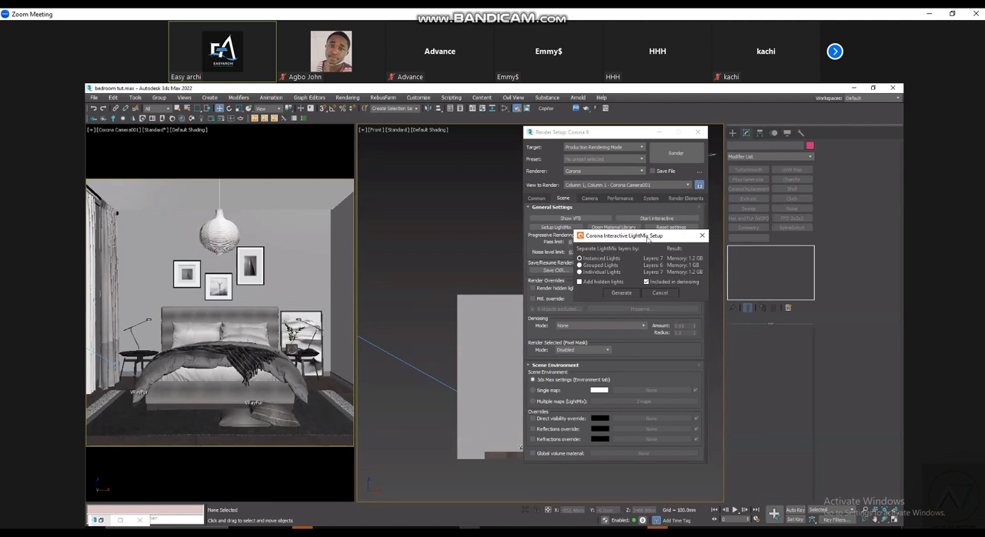
left_click_drag(647, 239, 651, 245)
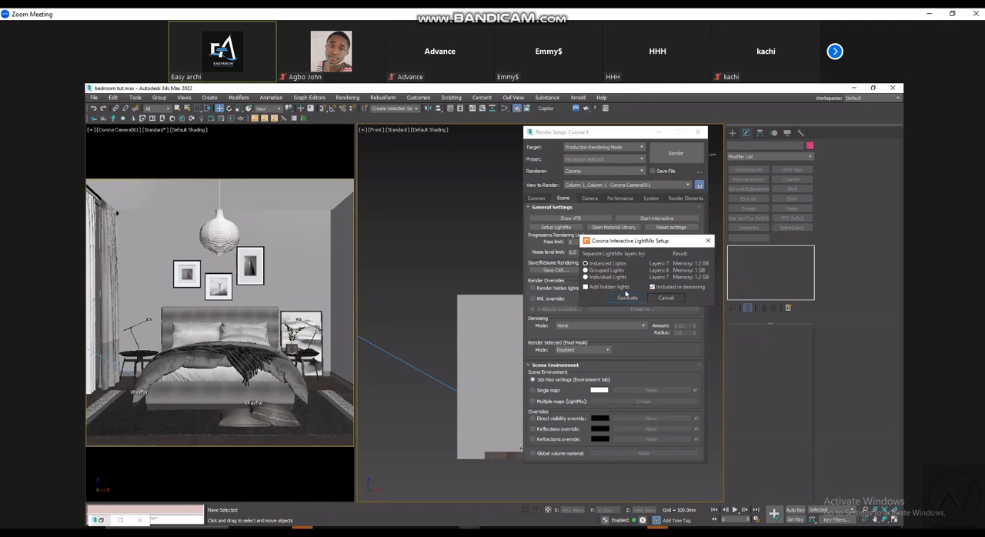
key("Escape")
left_click_drag(604, 136, 645, 137)
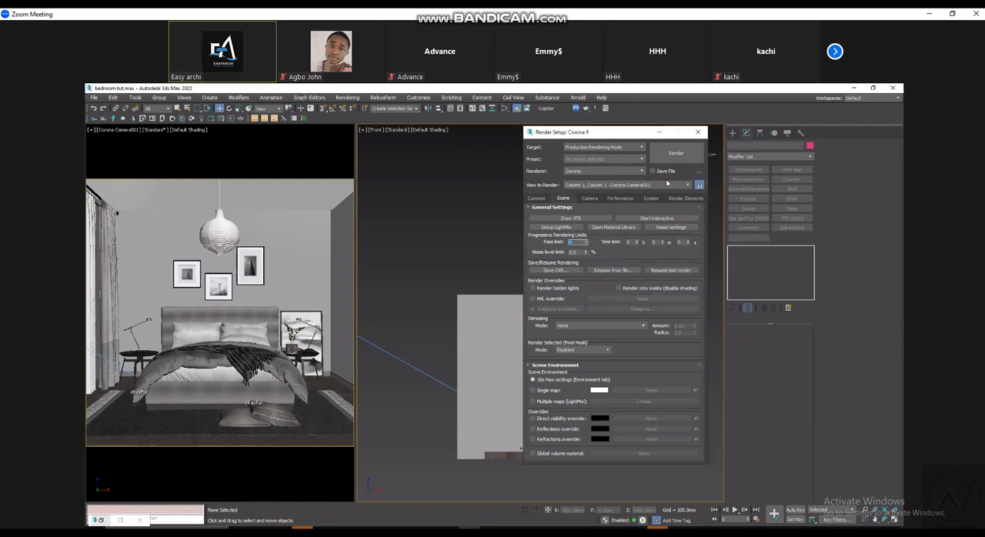
- Start an interactive render and bring up its Interactive LightMix layers in the Corona VFB
left_click(695, 221)
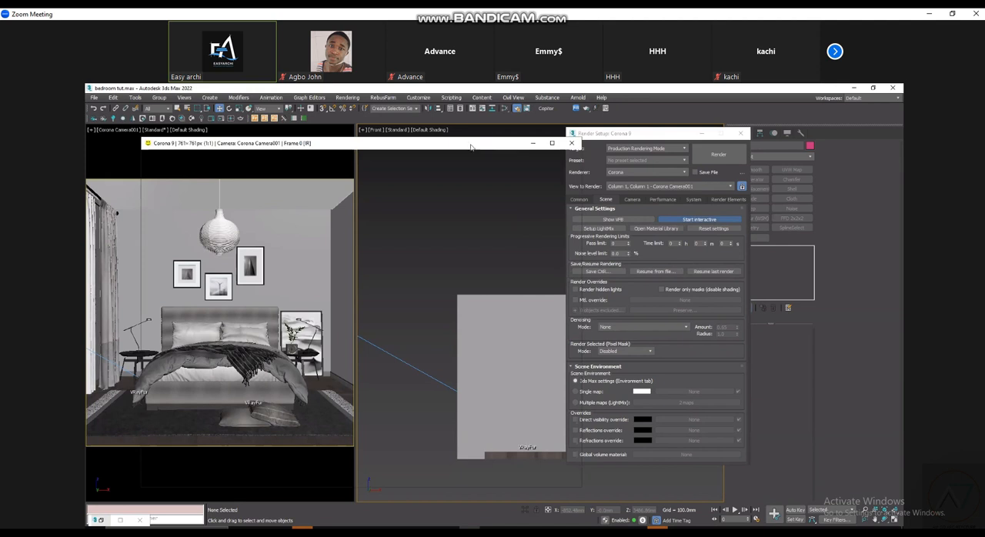
left_click(440, 154)
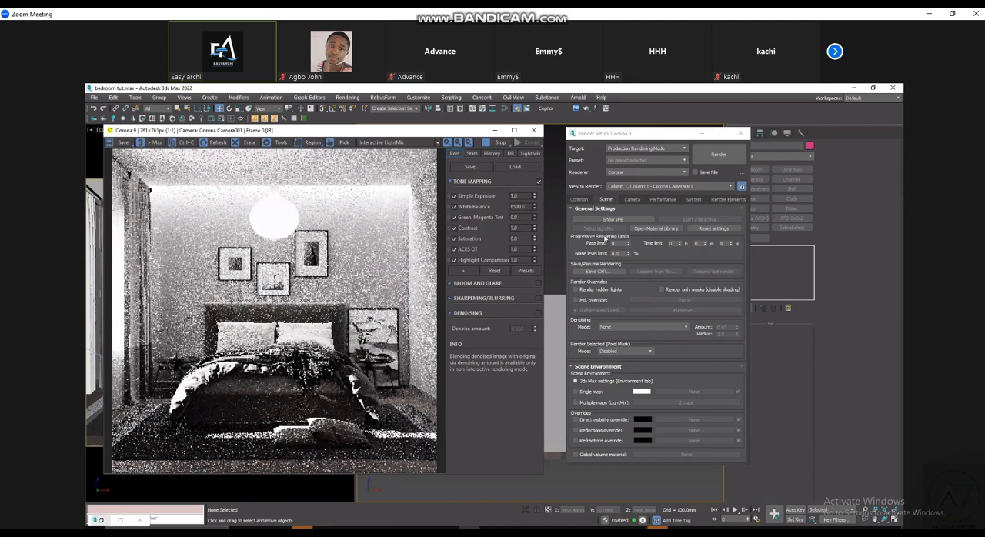
left_click(520, 154)
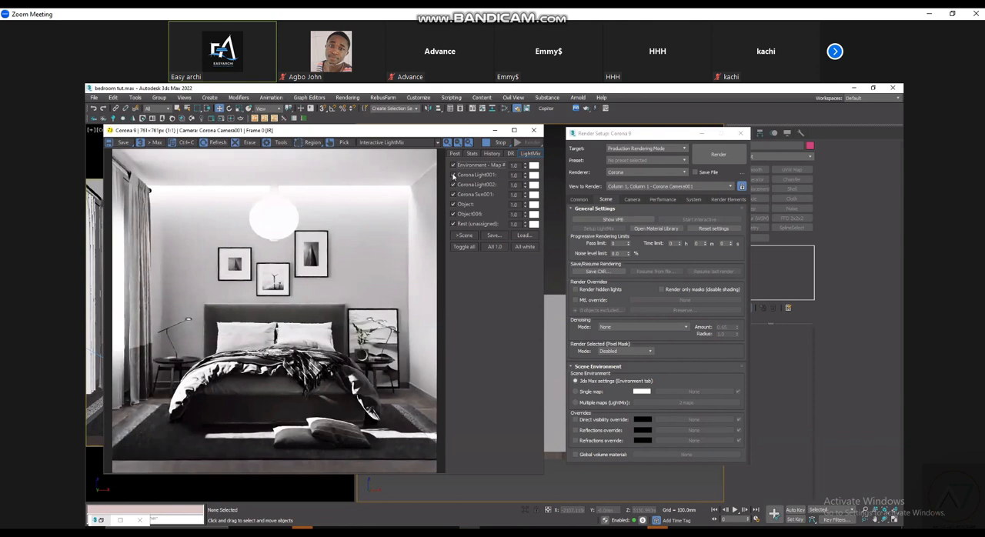
- Switch off the CoronaLight001, CoronaLight002, Corona Sun001 and both Object layers in the LightMix, keeping the environment and rest layers on
left_click(453, 176)
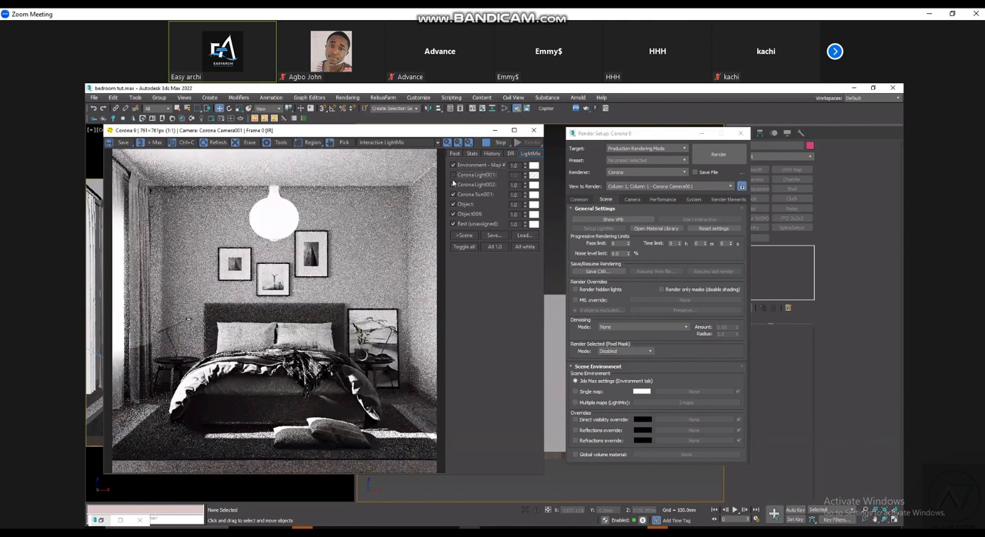
left_click(453, 186)
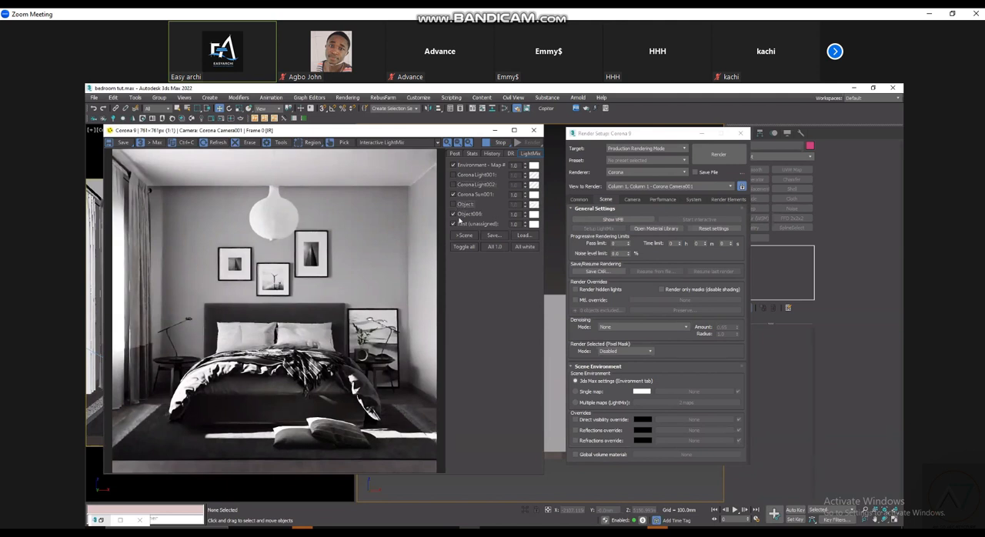
left_click(466, 215)
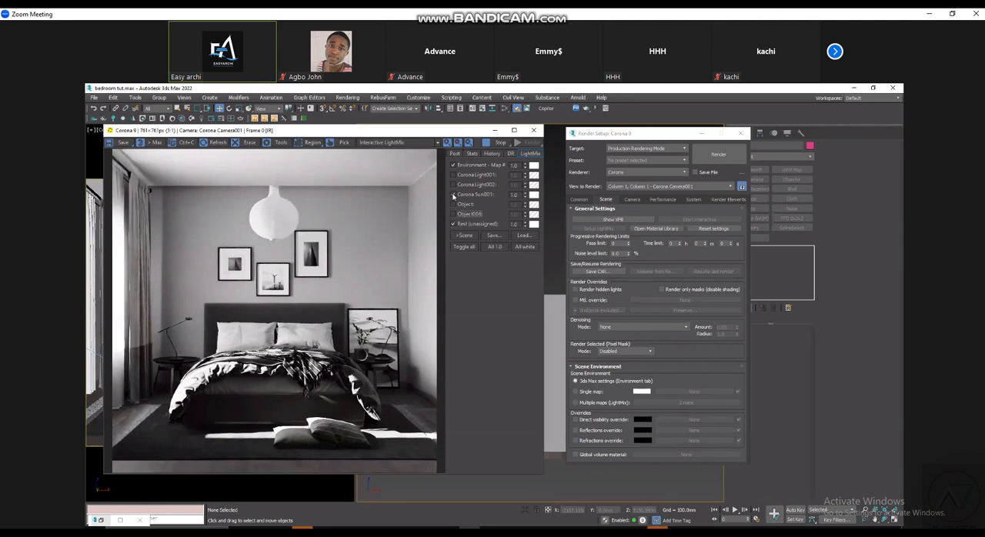
left_click(453, 195)
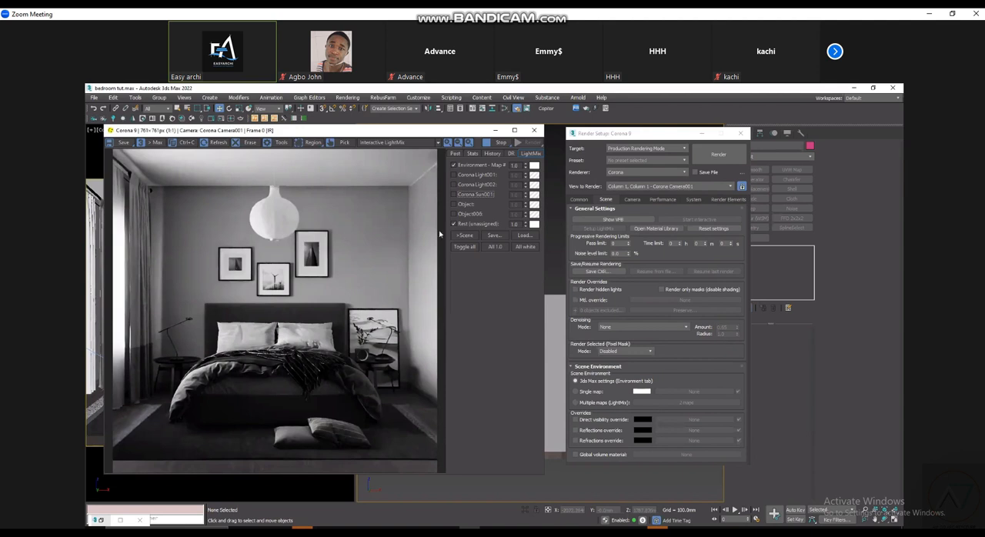
- Set the Simple Exposure in the VFB tone mapping to 4
left_click(455, 153)
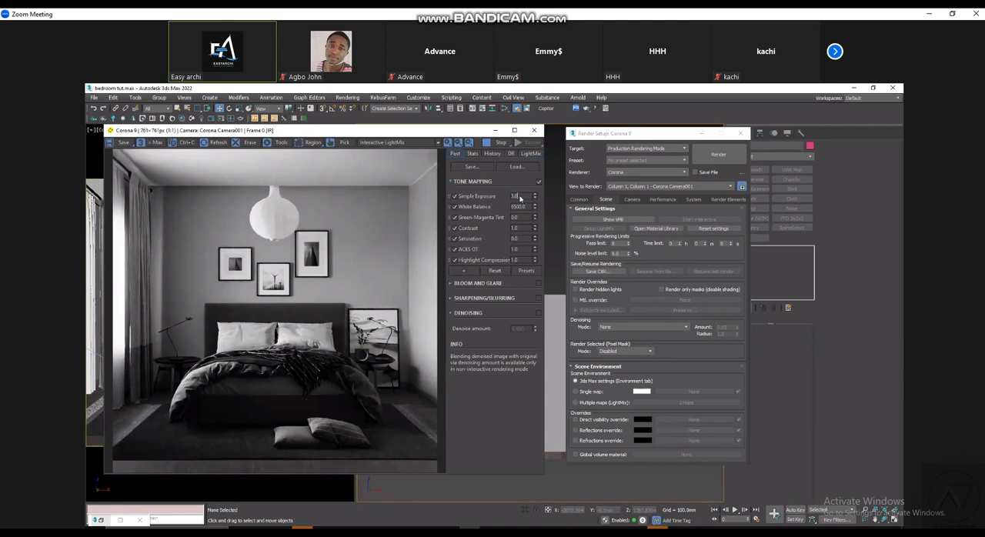
double_click(524, 195)
type("4")
key("Tab")
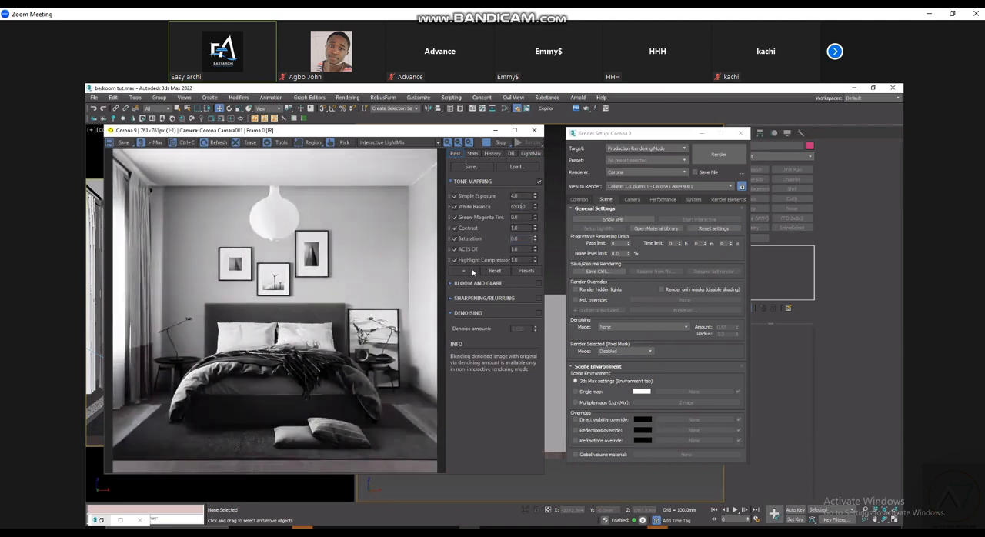
- Add a LUT operator to the tone mapping, enable it and choose the Kim_Amlan...graphic_02 preset
right_click(502, 446)
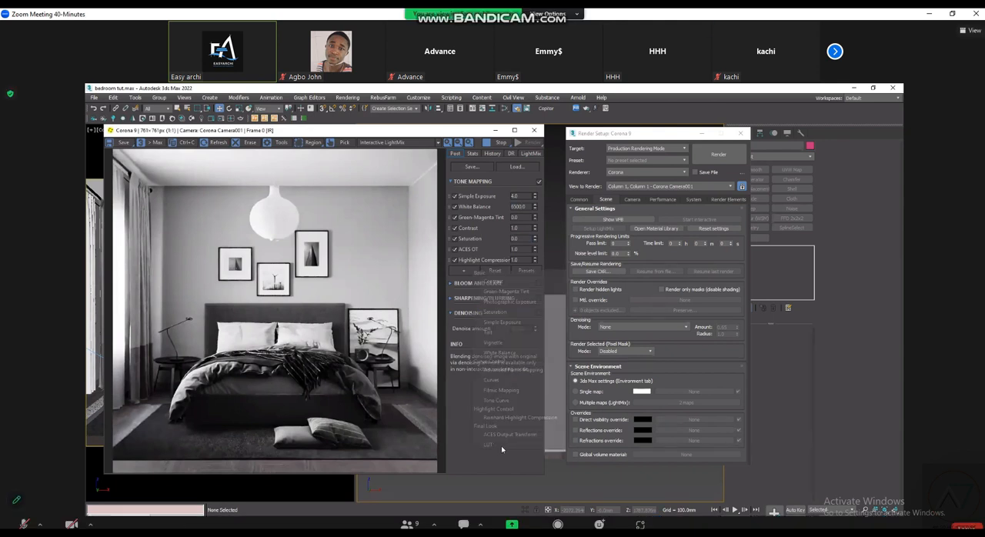
left_click(498, 445)
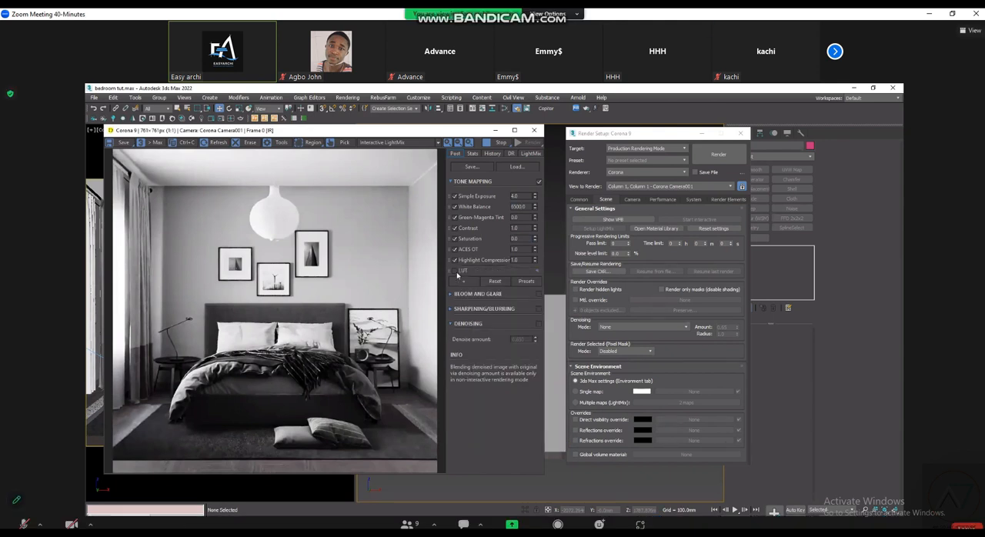
left_click(537, 274)
left_click(526, 281)
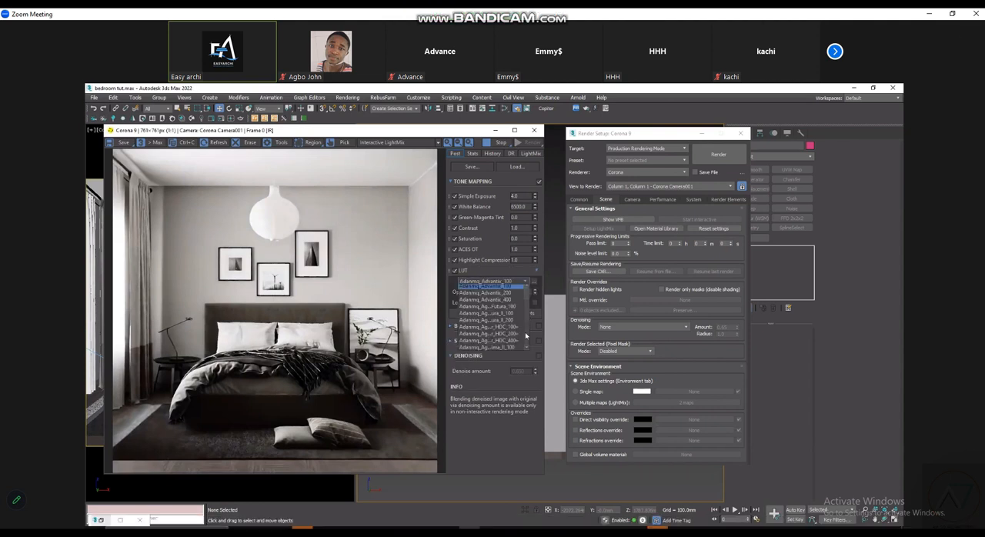
scroll(517, 331, "down", 1)
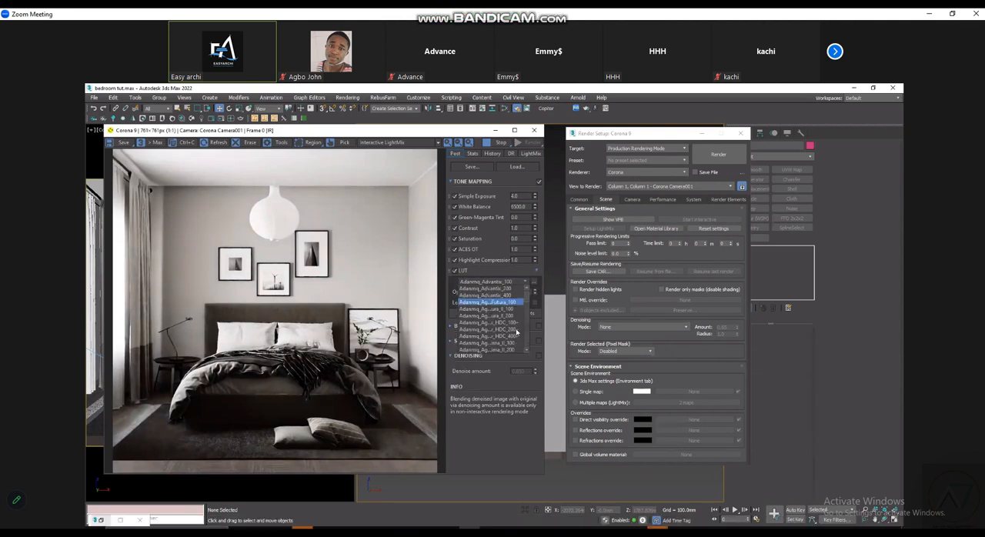
left_click(521, 291)
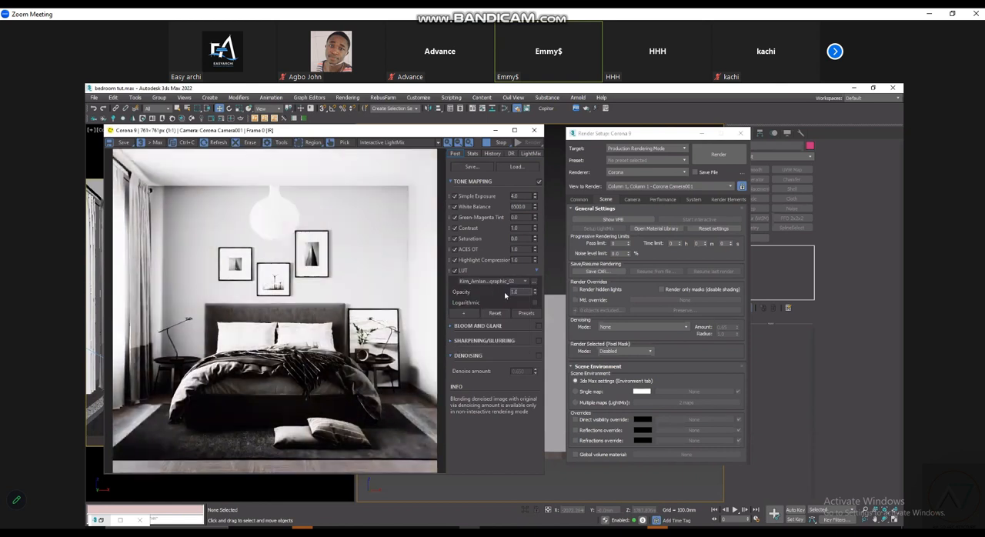
- Set the LUT opacity to 0.3
left_click_drag(523, 292, 503, 296)
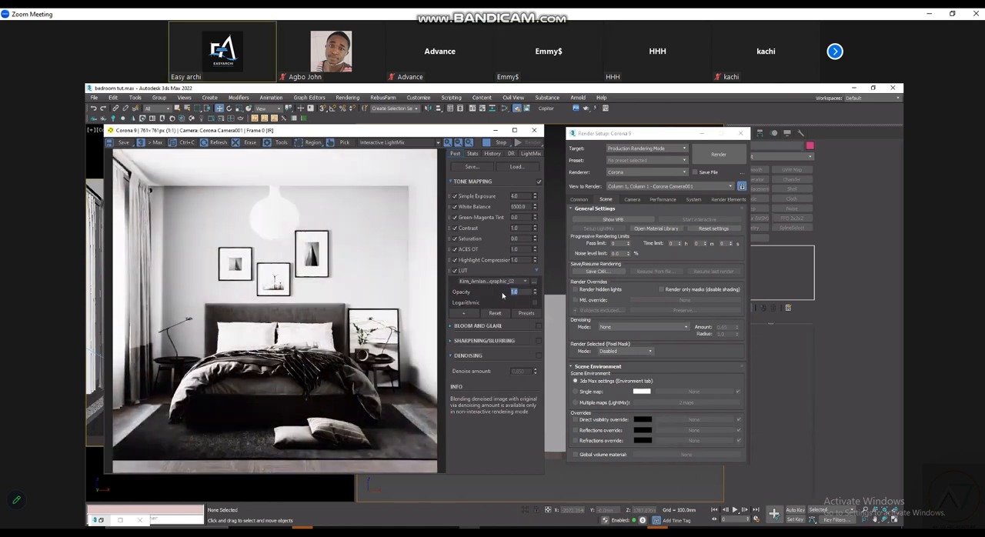
type("0.3")
left_click(530, 259)
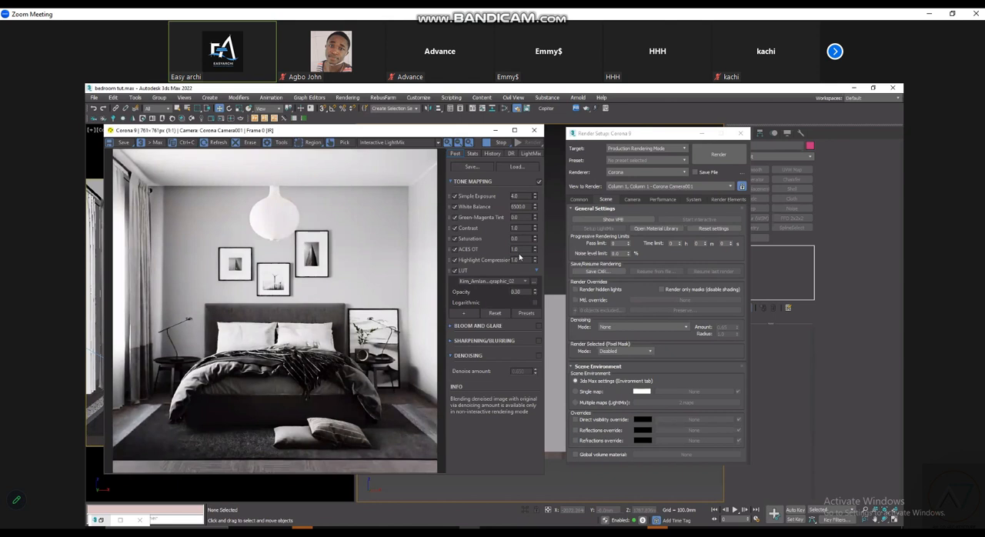
- Look over the graded bedroom render in the Corona VFB, repositioning its window, and close it
mouse_move(521, 257)
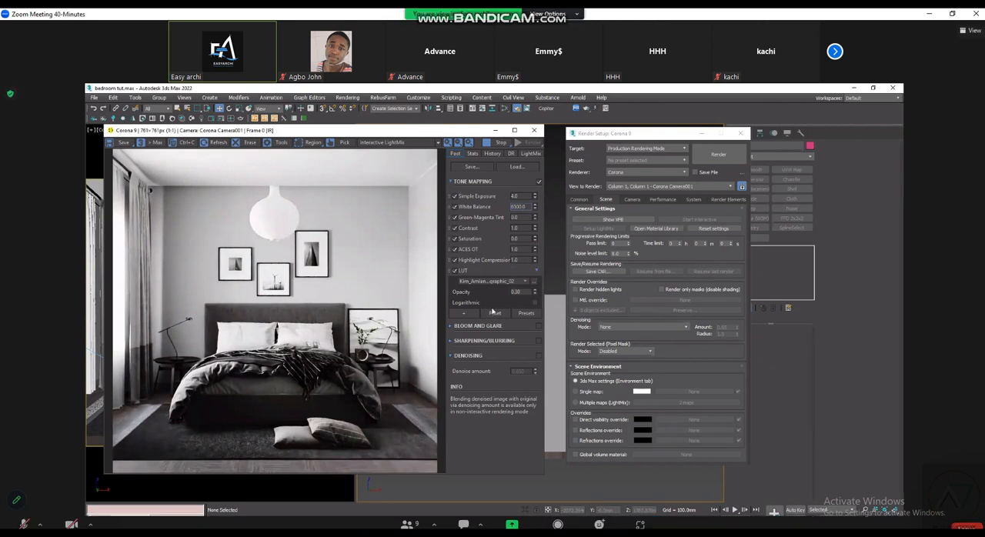
left_click_drag(430, 132, 448, 134)
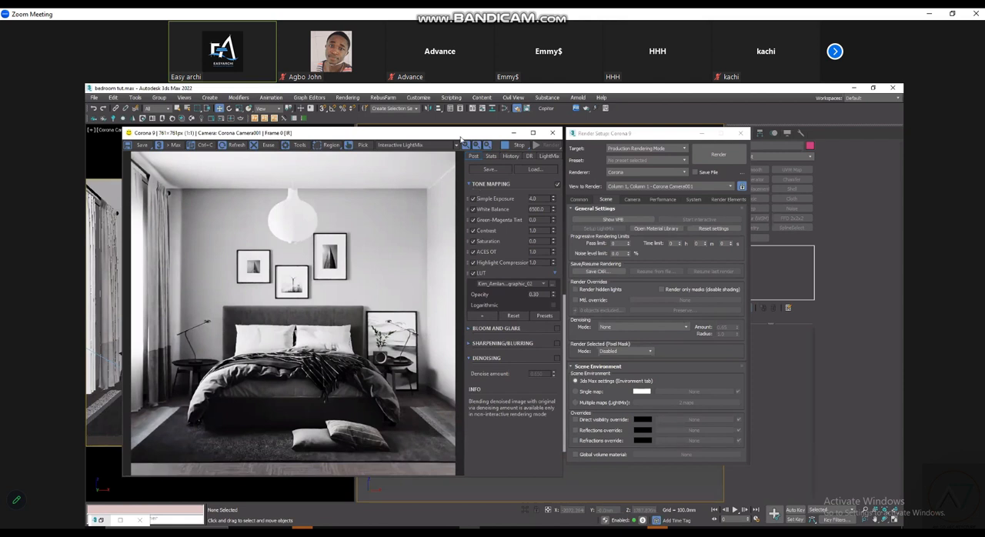
left_click_drag(464, 146, 456, 151)
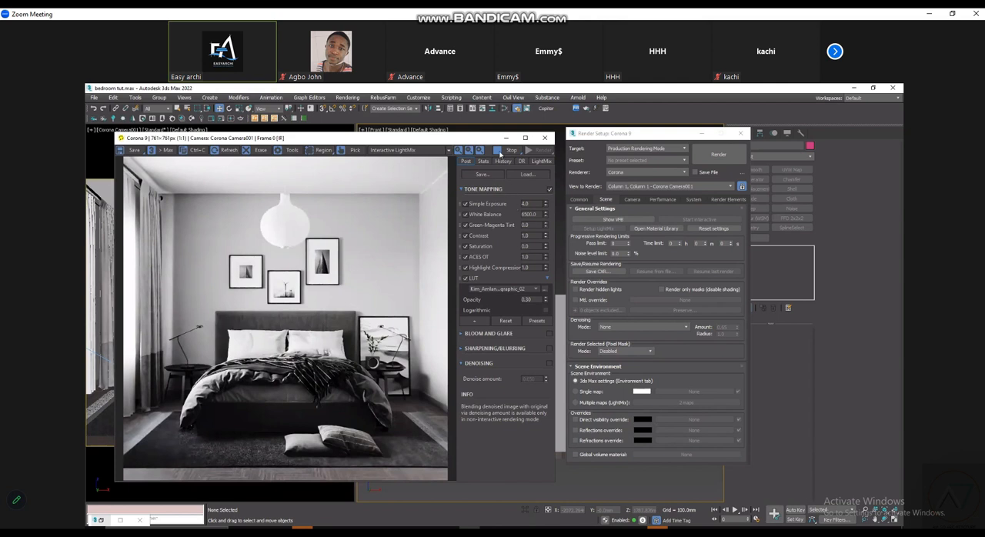
left_click(542, 150)
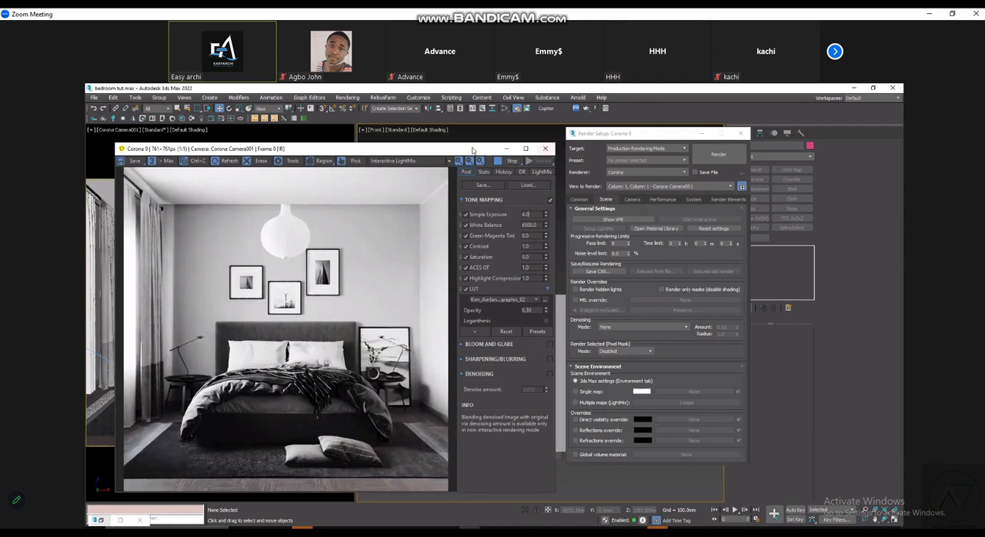
left_click_drag(473, 150, 475, 122)
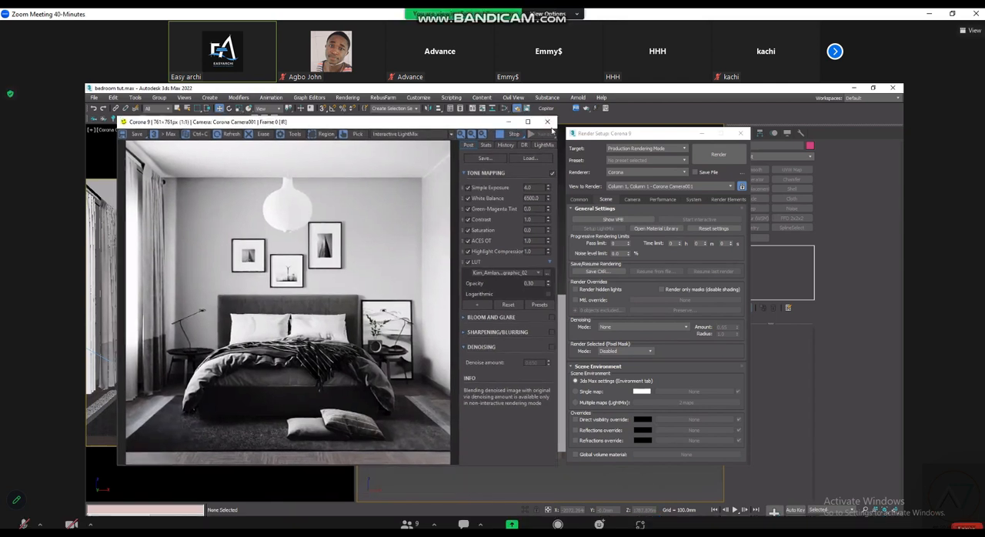
left_click(548, 123)
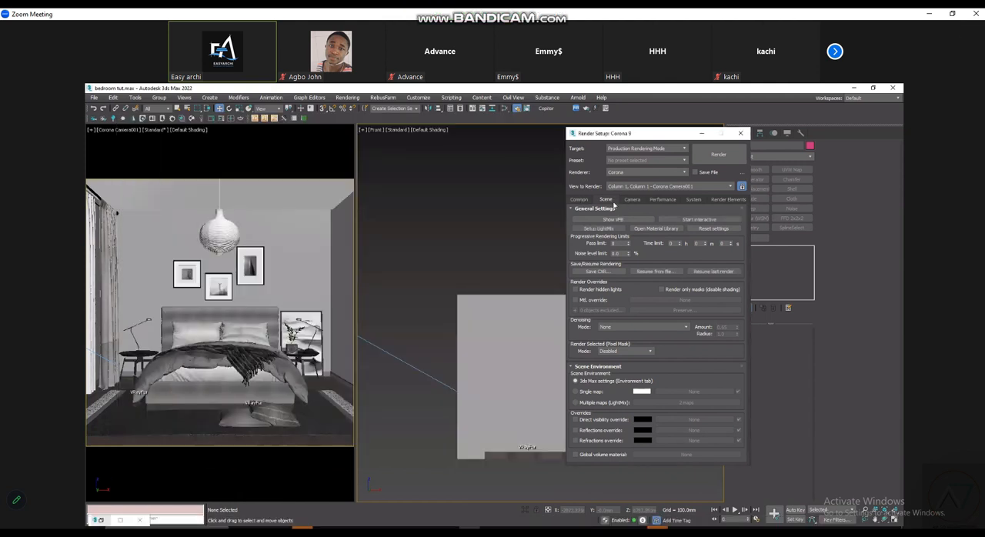
- Try a 2-hour time limit and a noise level limit for progressive rendering, and reset both to 0
left_click_drag(606, 136, 626, 122)
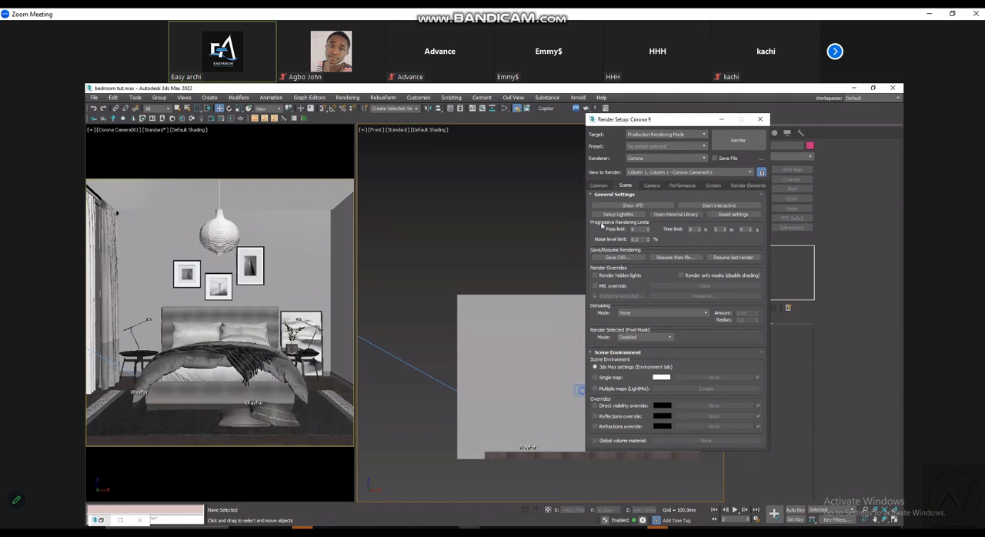
left_click(641, 230)
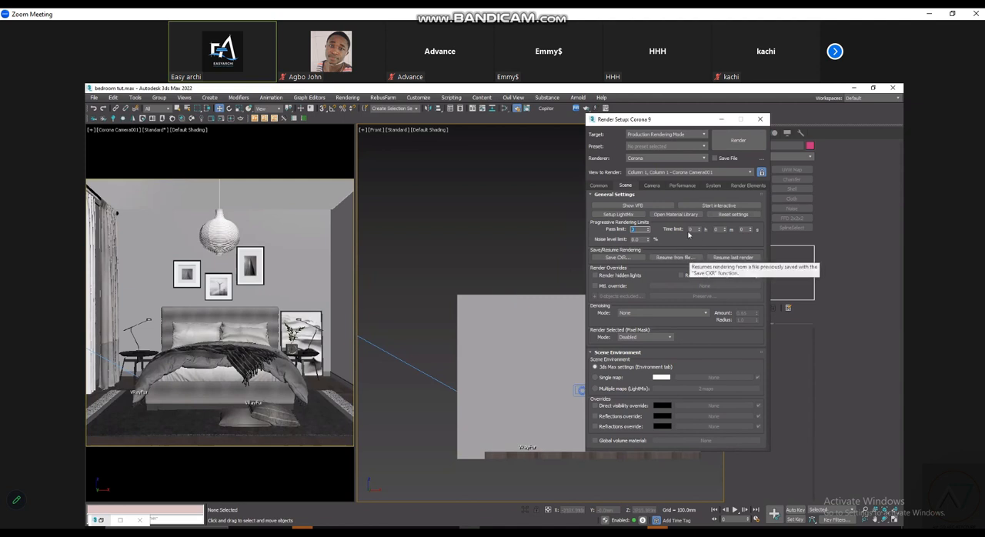
left_click(691, 229)
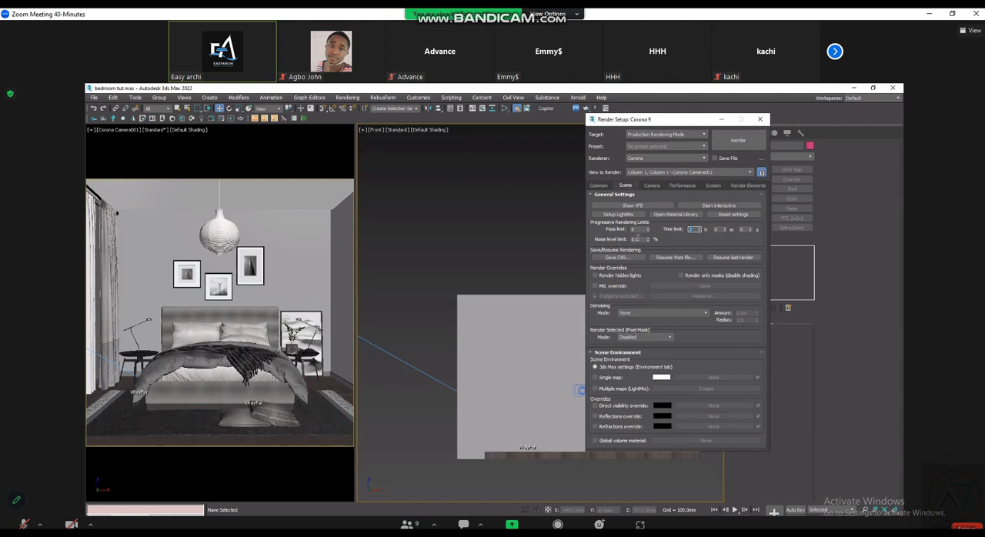
double_click(638, 240)
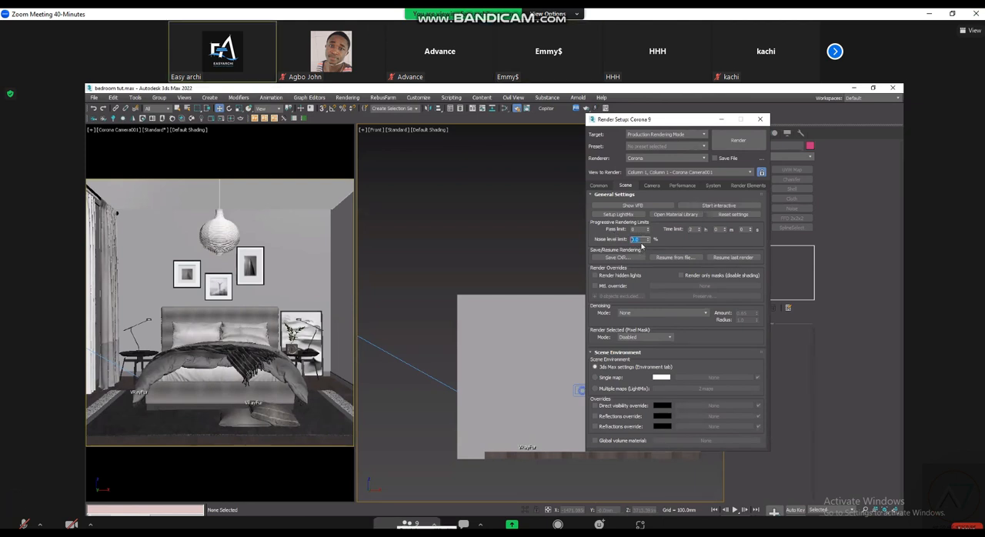
left_click(405, 525)
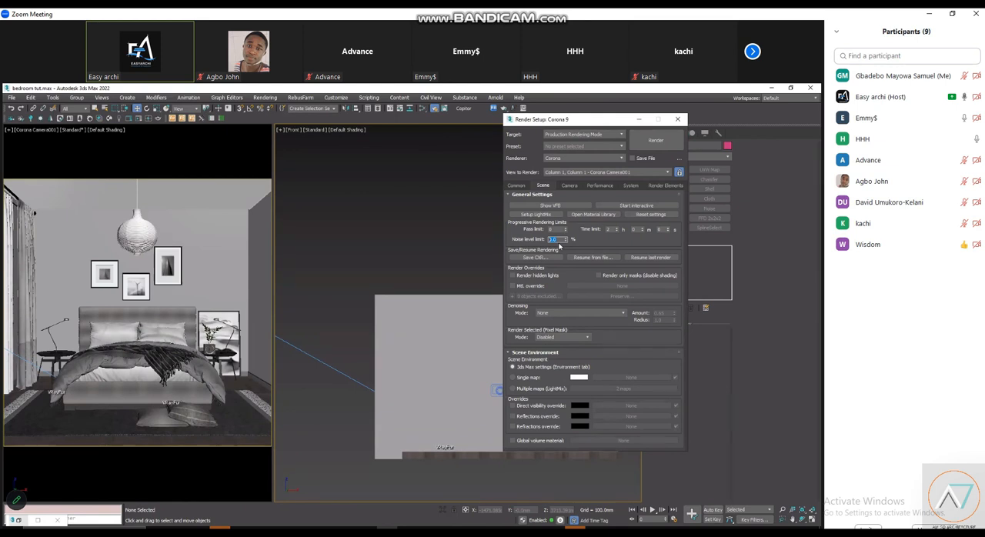
right_click(566, 240)
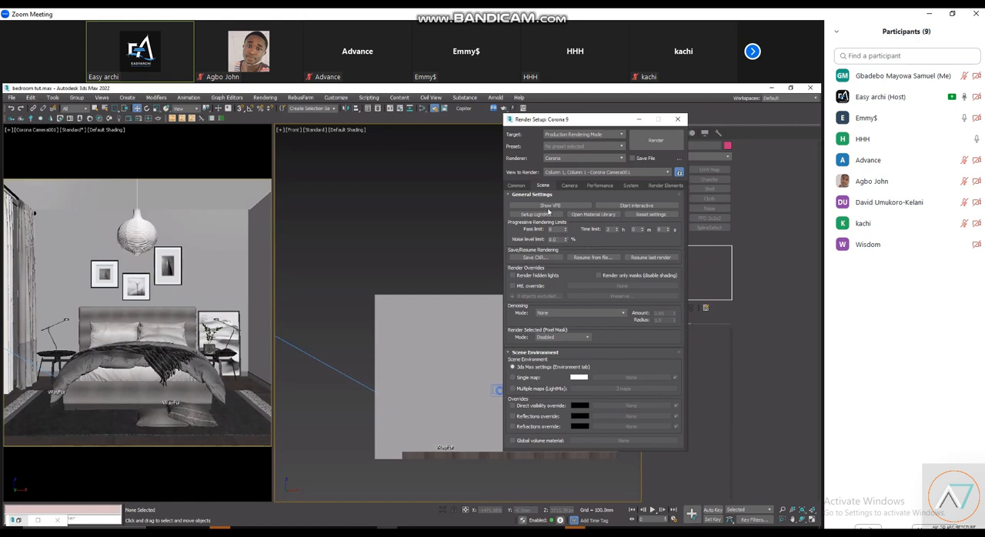
double_click(609, 230)
- Set the noise level limit to 4% and the denoising mode to Corona High Quality
left_click_drag(558, 240, 548, 241)
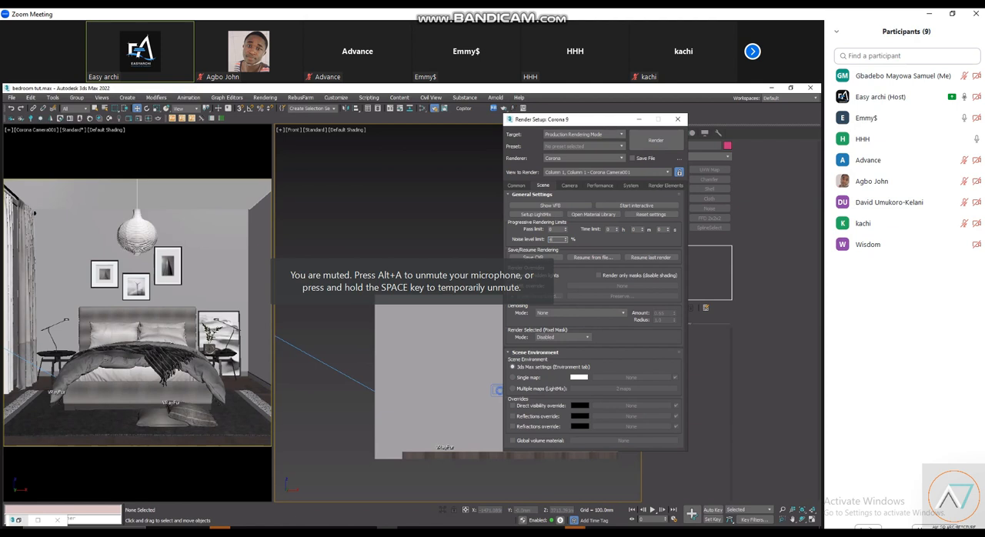
type("4")
key("Return")
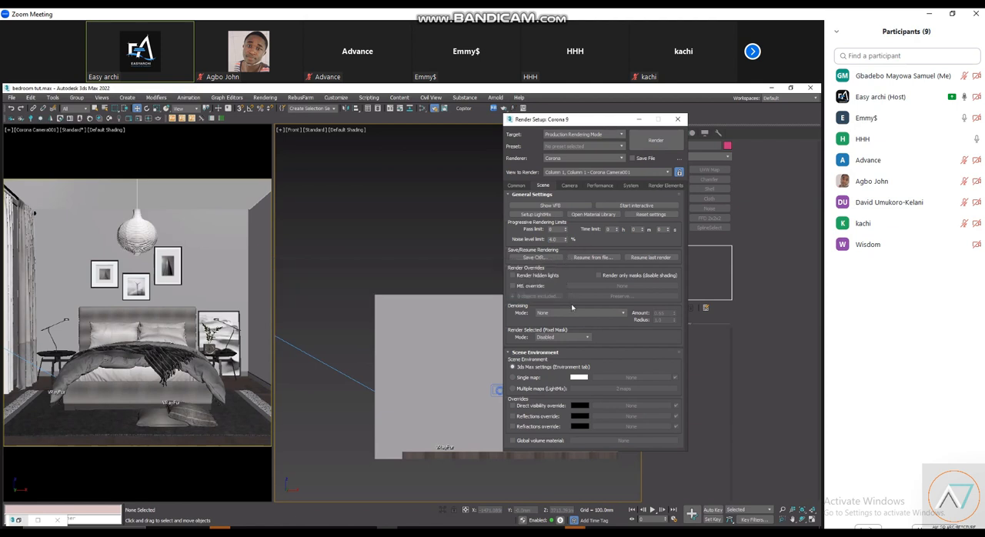
mouse_move(572, 314)
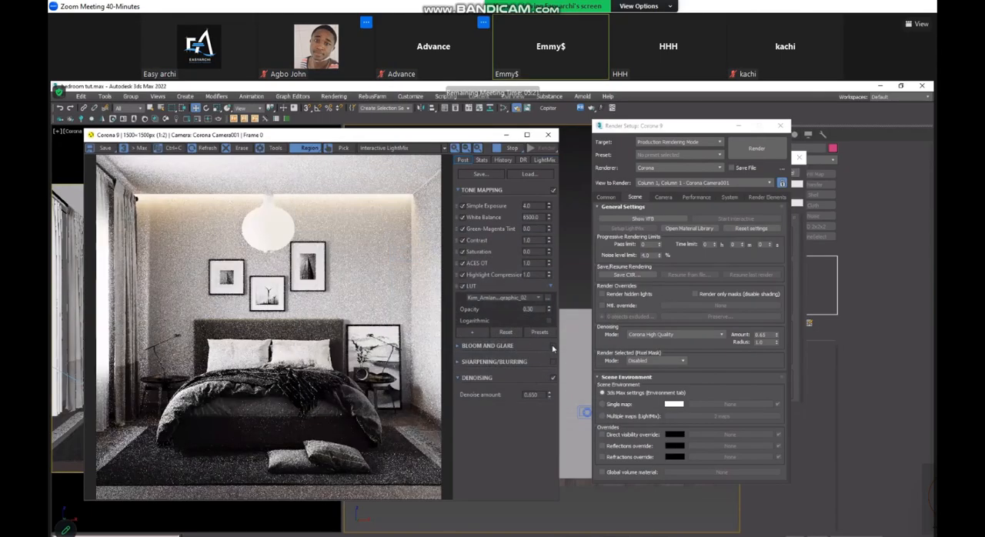
- Enable Bloom and Glare for the render and turn on the Object006 light in the LightMix
left_click(552, 345)
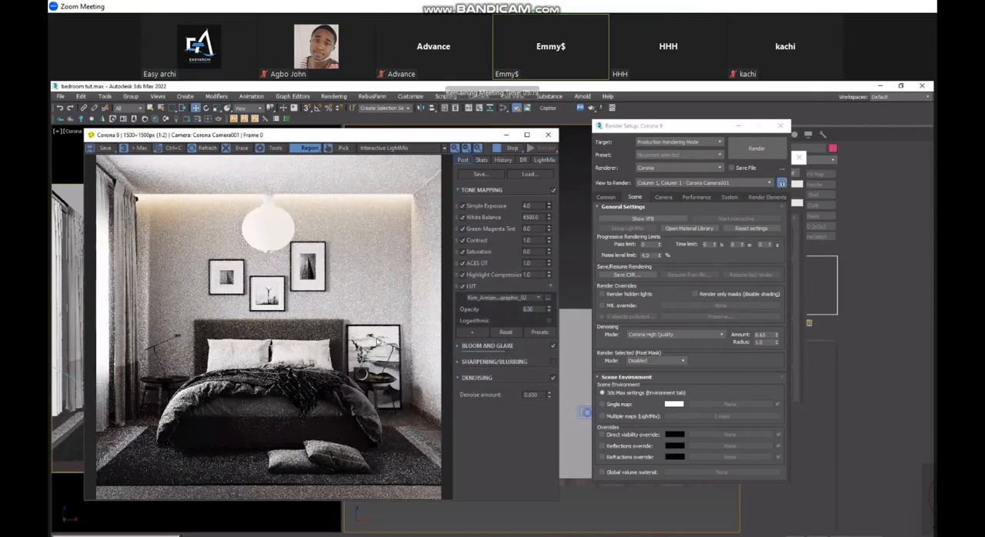
left_click(544, 160)
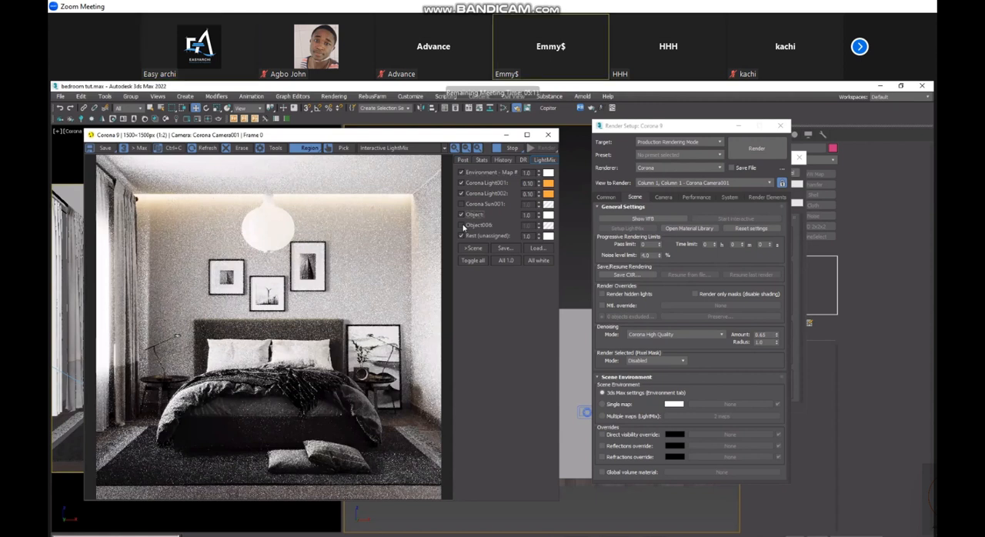
left_click(462, 225)
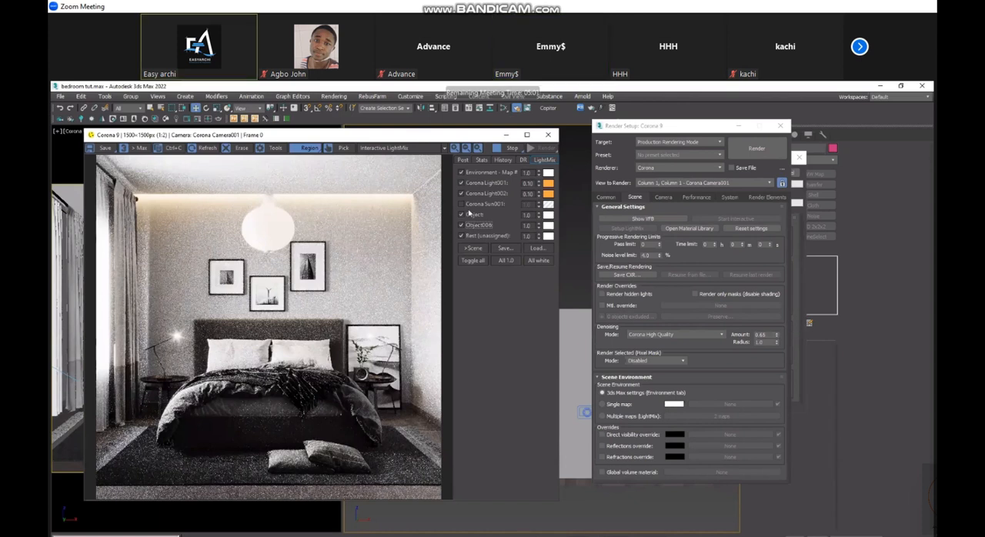
- Set the Bloom and Glare size to 5 in the post-processing settings
left_click(463, 159)
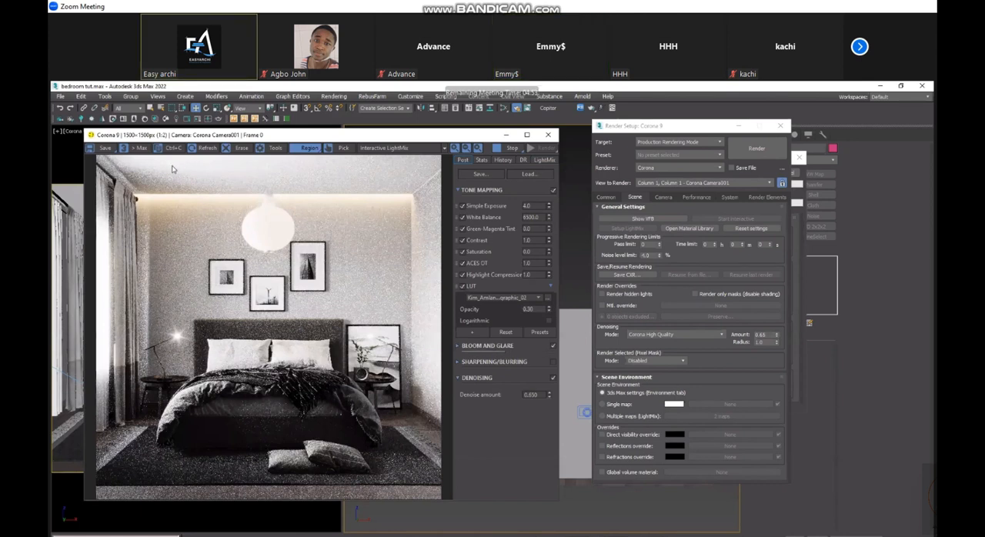
left_click(461, 347)
left_click_drag(530, 364, 490, 369)
type("5")
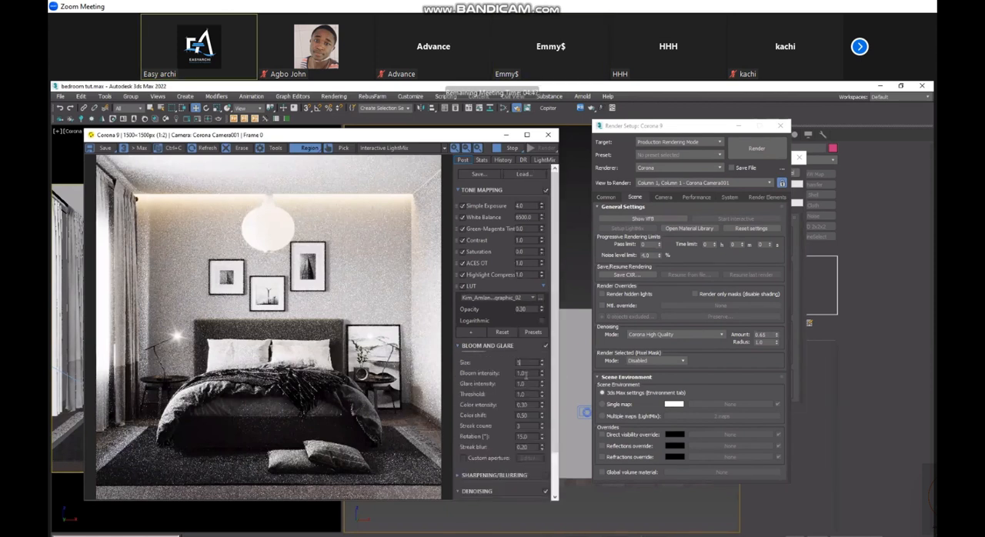
key("Return")
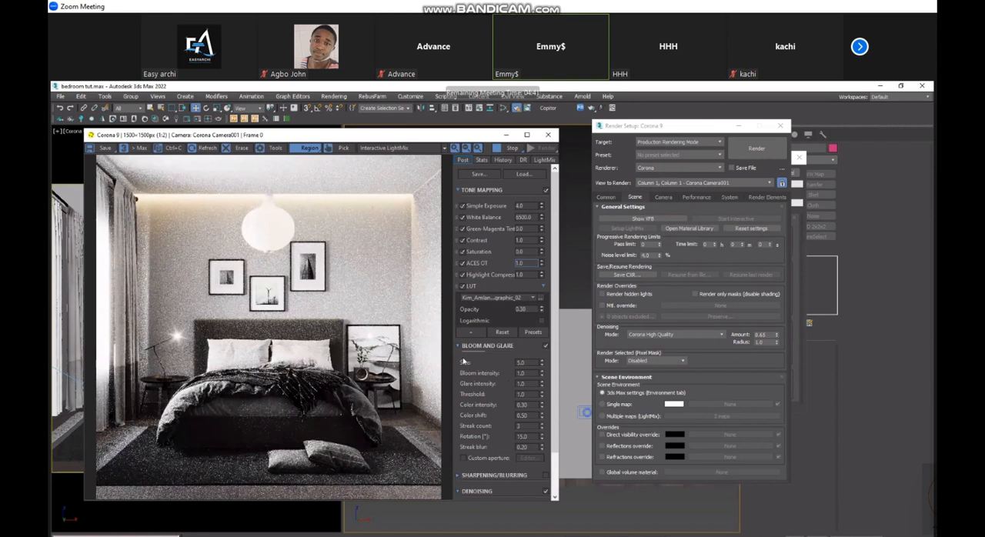
left_click(490, 347)
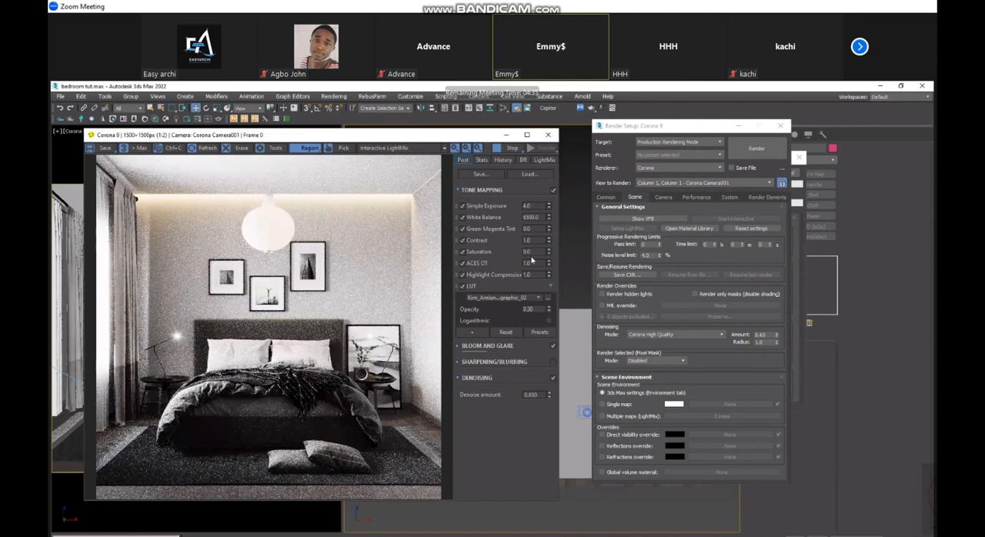
- Give the Object and Object006 lights in the LightMix the same orange colour as Corona Light002
left_click(545, 160)
left_click_drag(549, 194, 551, 226)
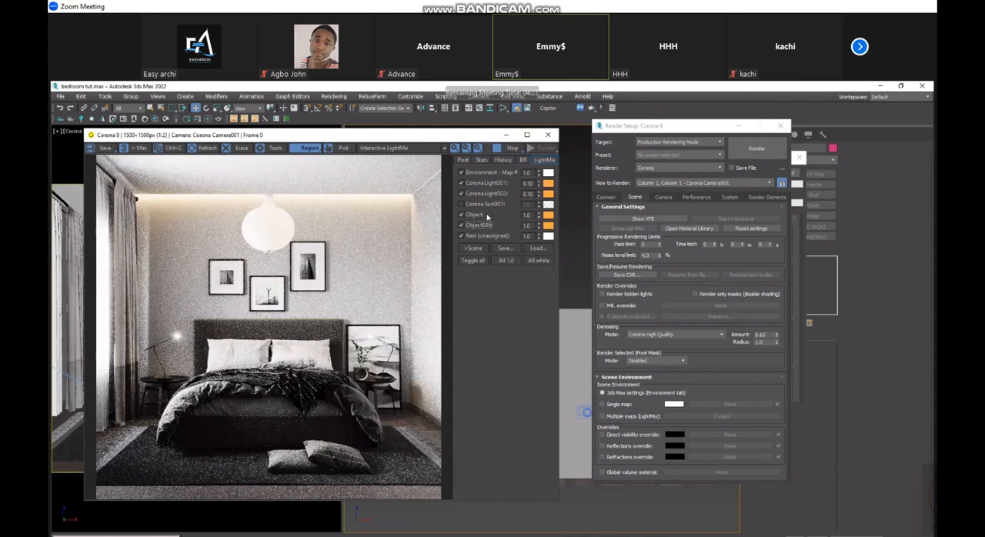
- Turn on Corona Sun001 in the LightMix and dismiss the light colour selector
left_click(462, 173)
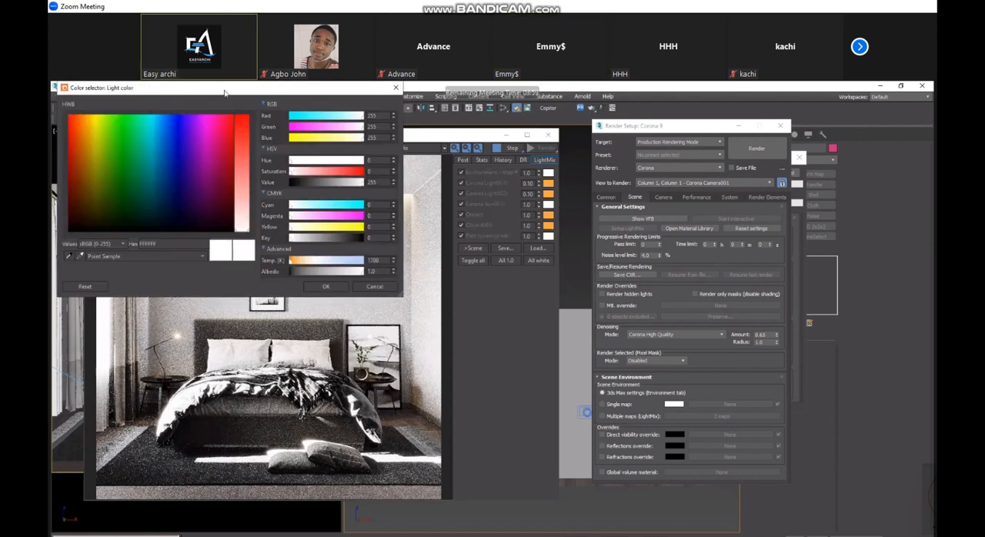
left_click_drag(225, 93, 283, 222)
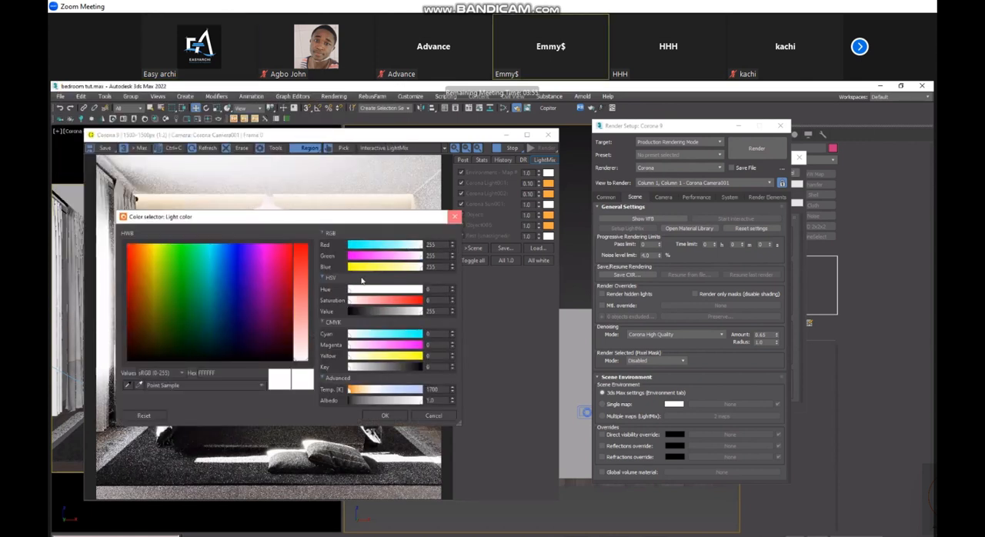
left_click(455, 217)
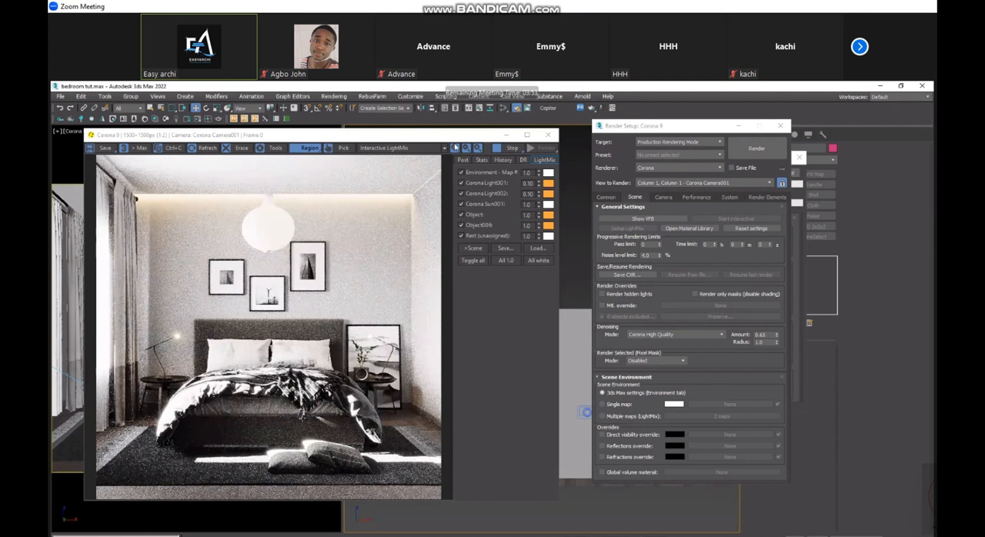
- Examine the sunlit bedroom render and the bed close up in the VFB, and return to the render settings
mouse_move(417, 136)
left_mouse_down()
mouse_move(436, 141)
mouse_move(423, 142)
left_mouse_up()
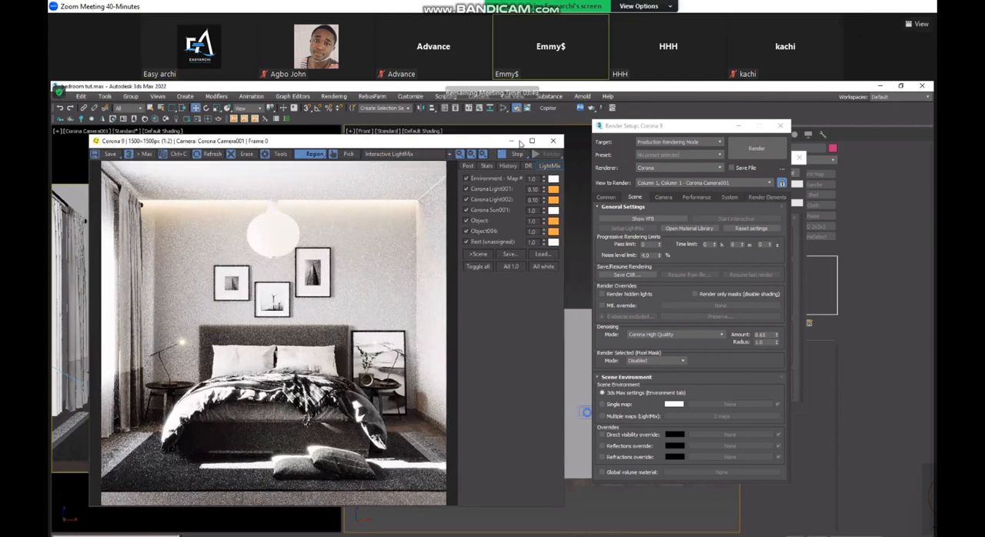
left_click_drag(507, 142, 521, 143)
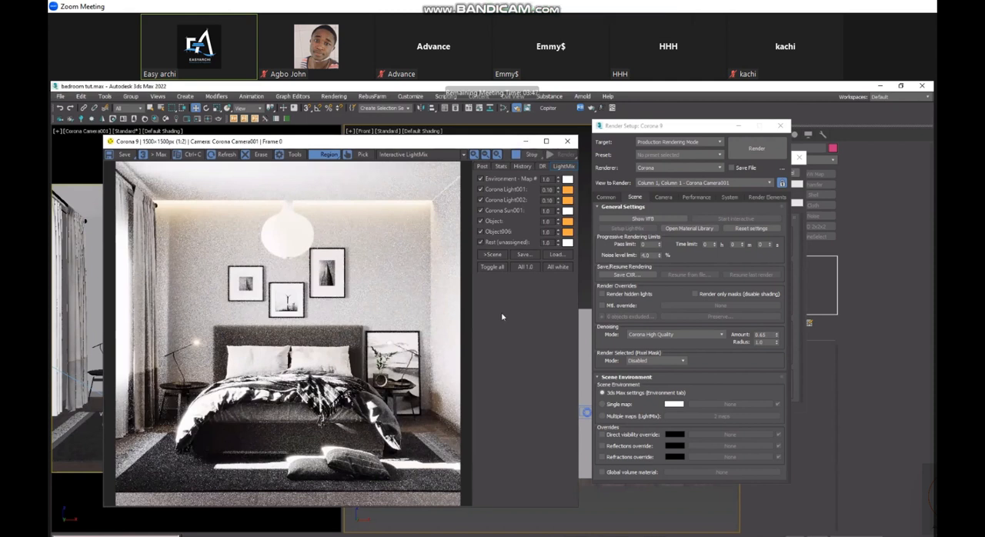
left_click(481, 200)
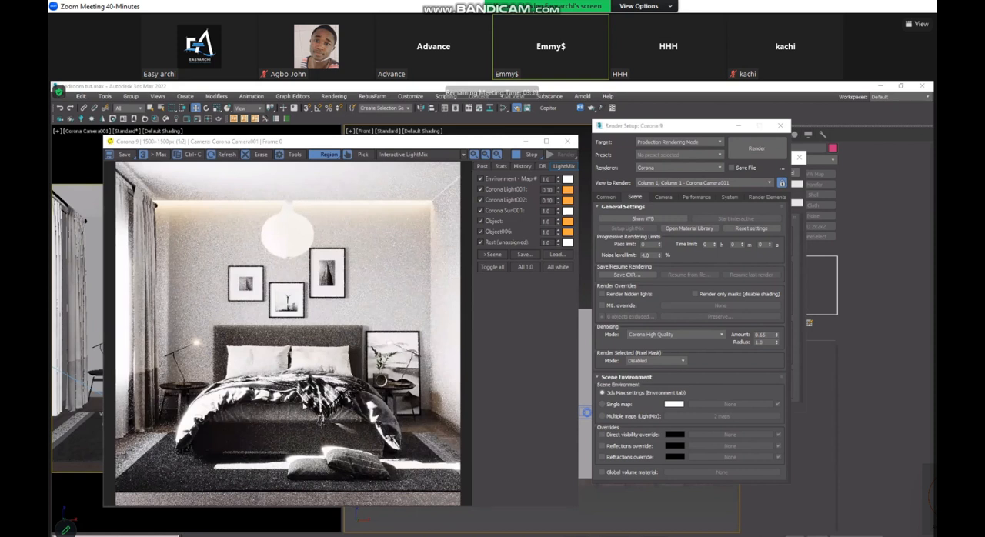
scroll(271, 410, "up", 1)
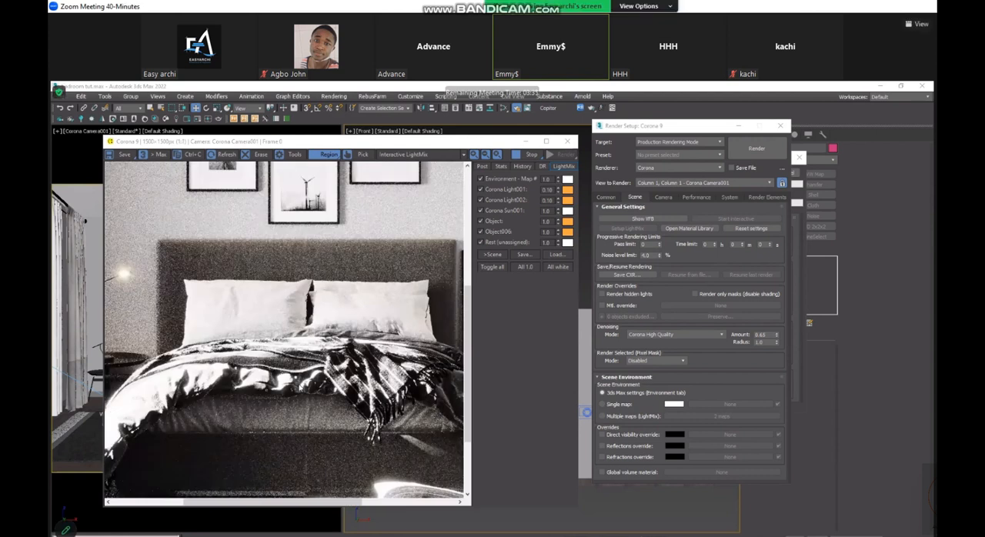
scroll(288, 334, "down", 1)
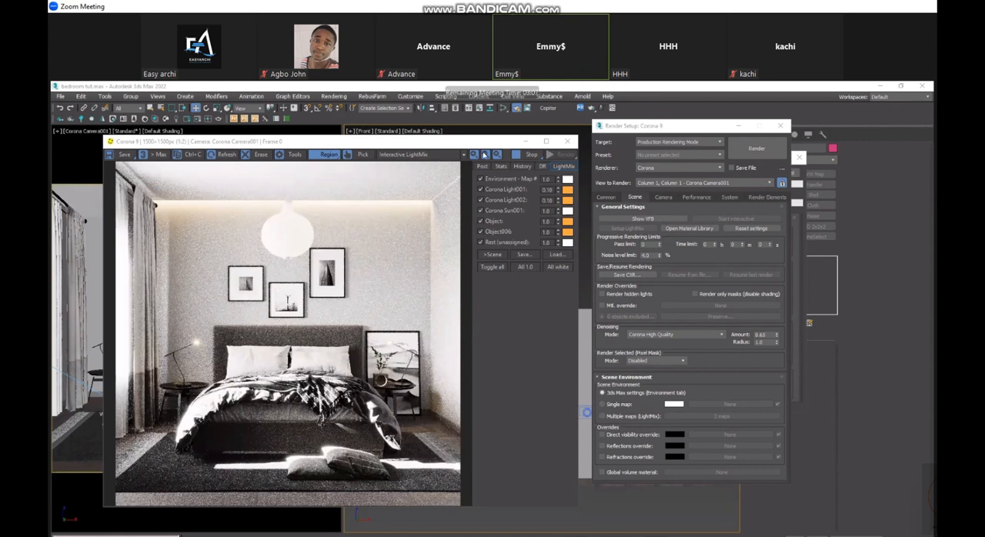
left_click(653, 127)
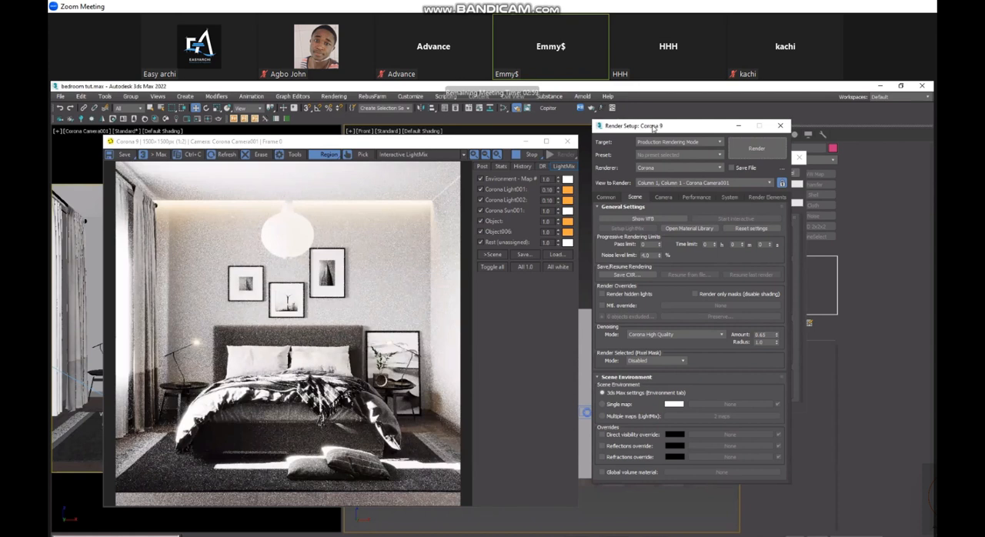